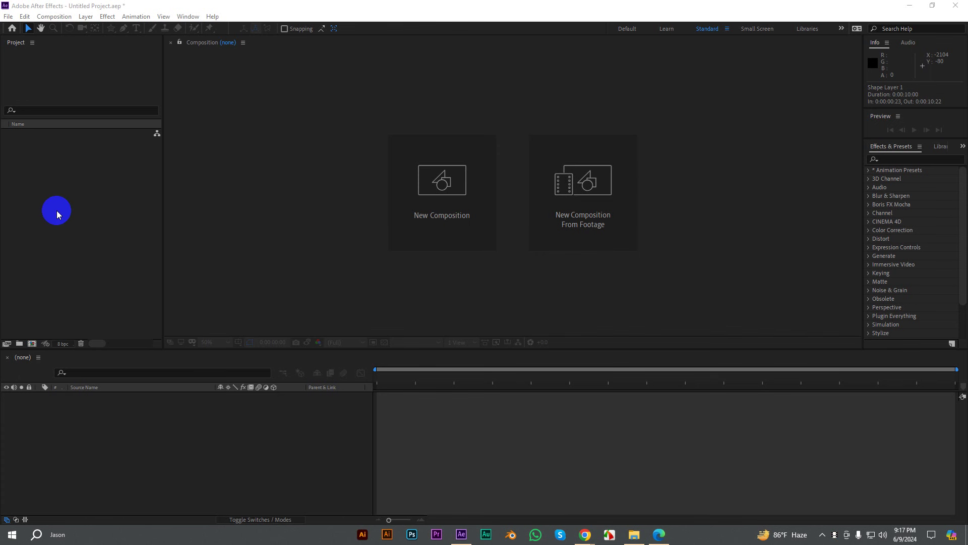
# Step: Dismiss the Import File dialog and start a new 1280×720, 30 fps, 10-second composition, Comp 1
pyautogui.doubleClick(57, 210)
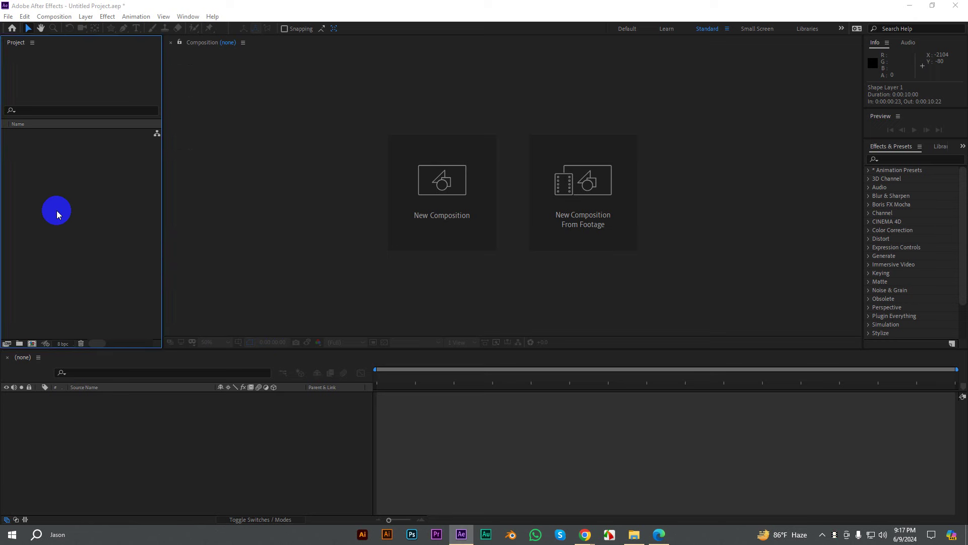
pyautogui.click(608, 377)
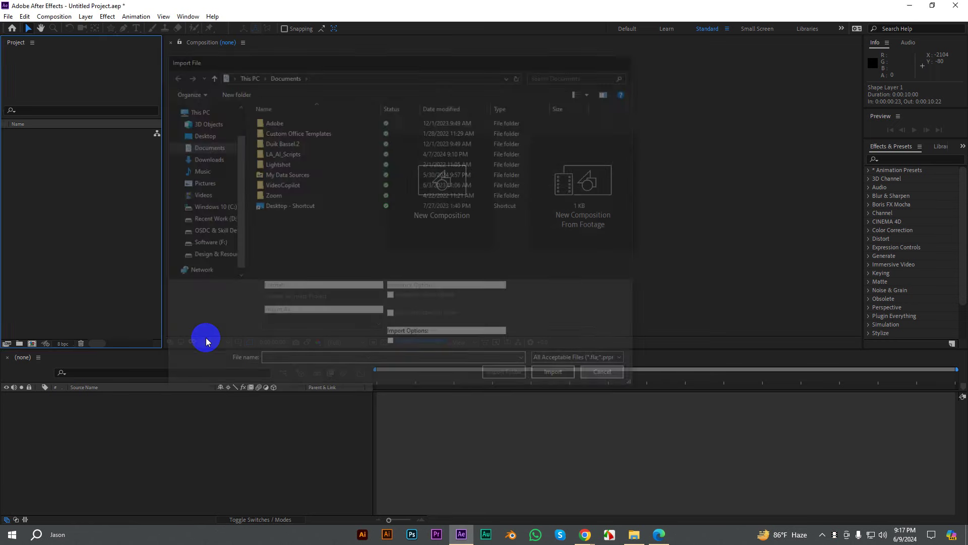
pyautogui.click(30, 344)
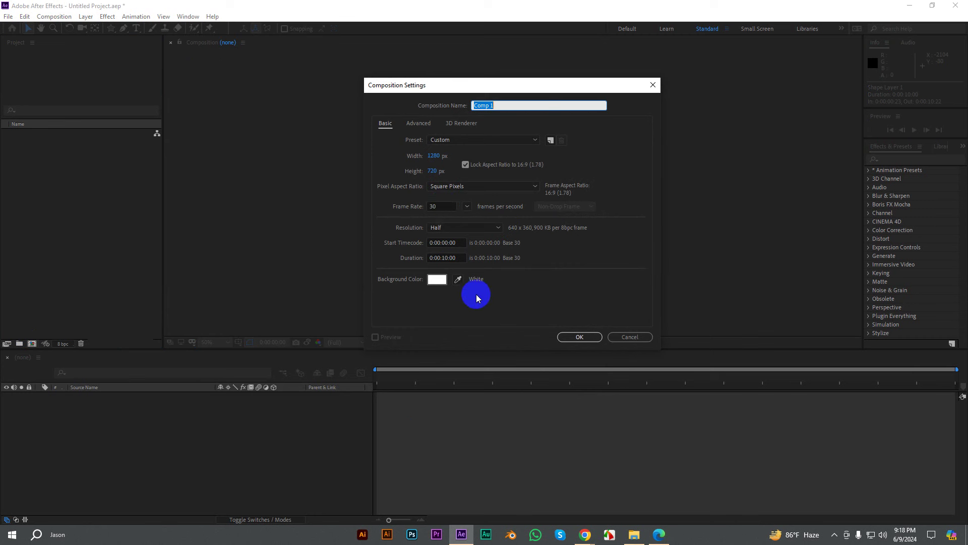
# Step: Accept the Comp 1 settings and set the viewer magnification to Fit to show the whole white frame
pyautogui.click(568, 337)
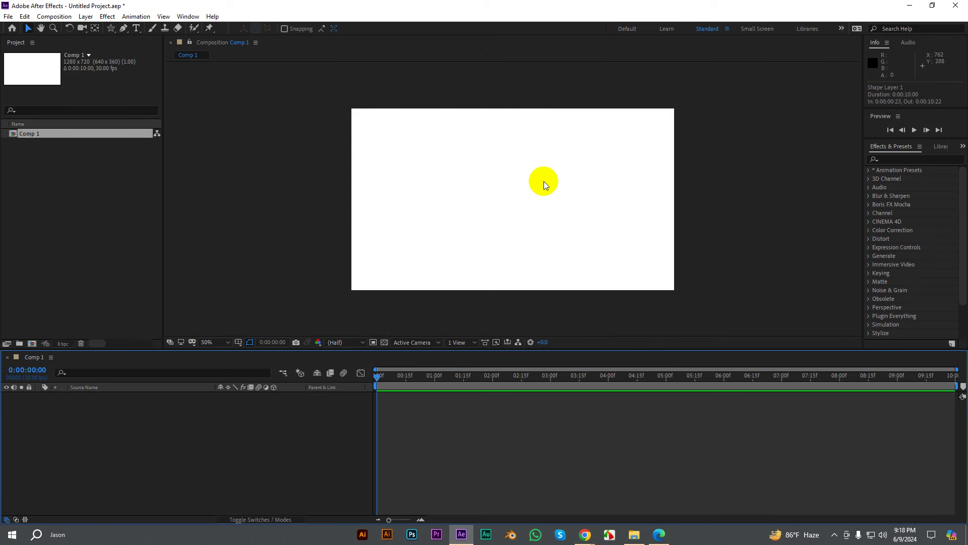
pyautogui.press('.')
pyautogui.moveTo(216, 341); pyautogui.dragTo(224, 309)
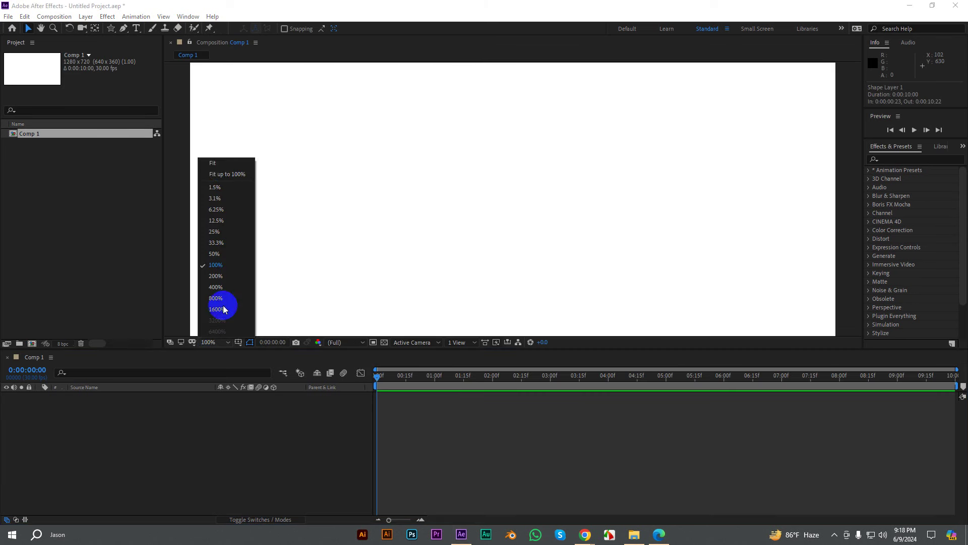
pyautogui.click(220, 163)
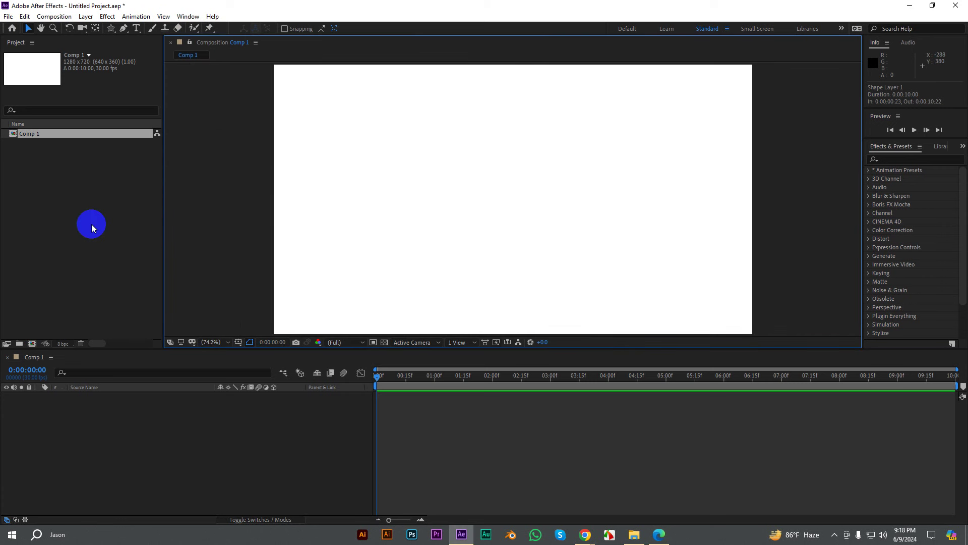
# Step: Browse from MGVE Batch-07 into Edit File > Class Practice Resources in File Explorer, then return to After Effects
pyautogui.click(634, 535)
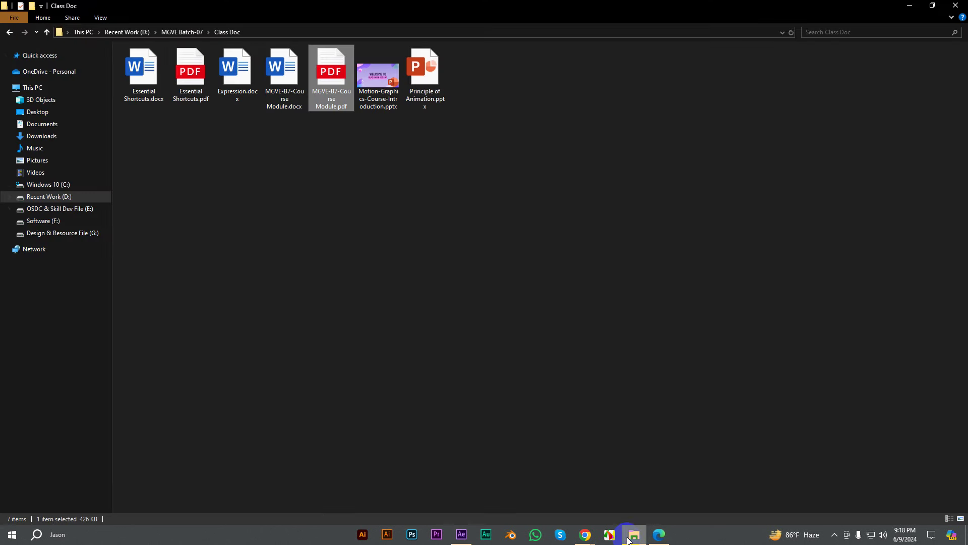
pyautogui.click(47, 32)
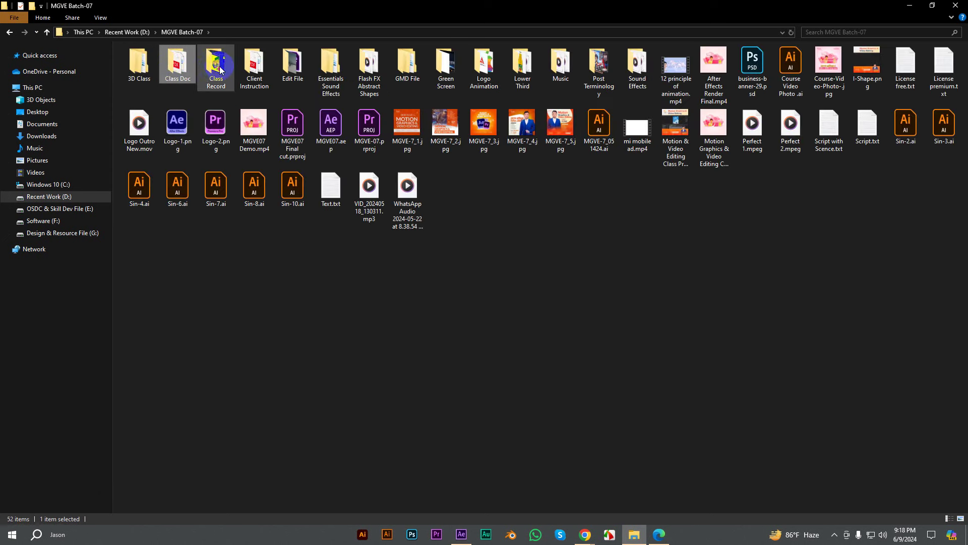
pyautogui.doubleClick(291, 63)
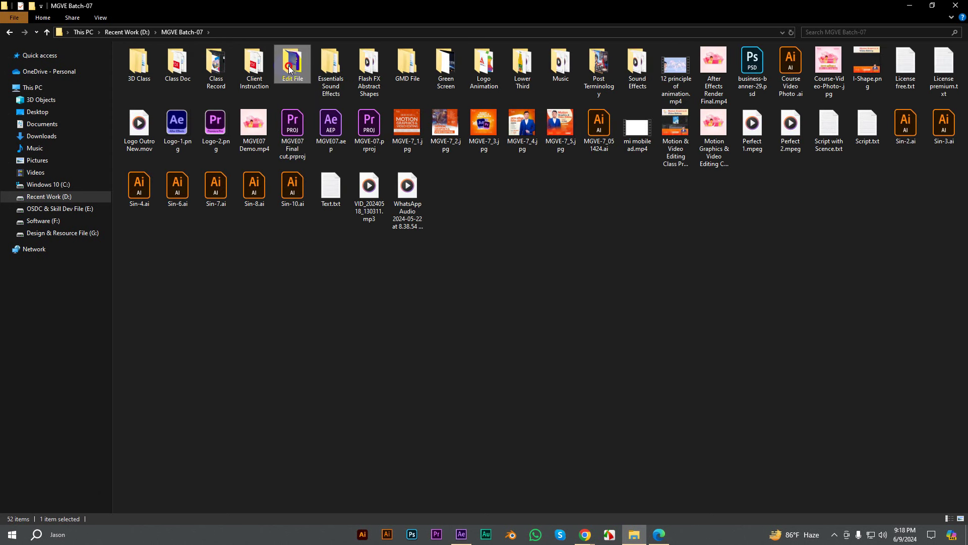
pyautogui.doubleClick(144, 70)
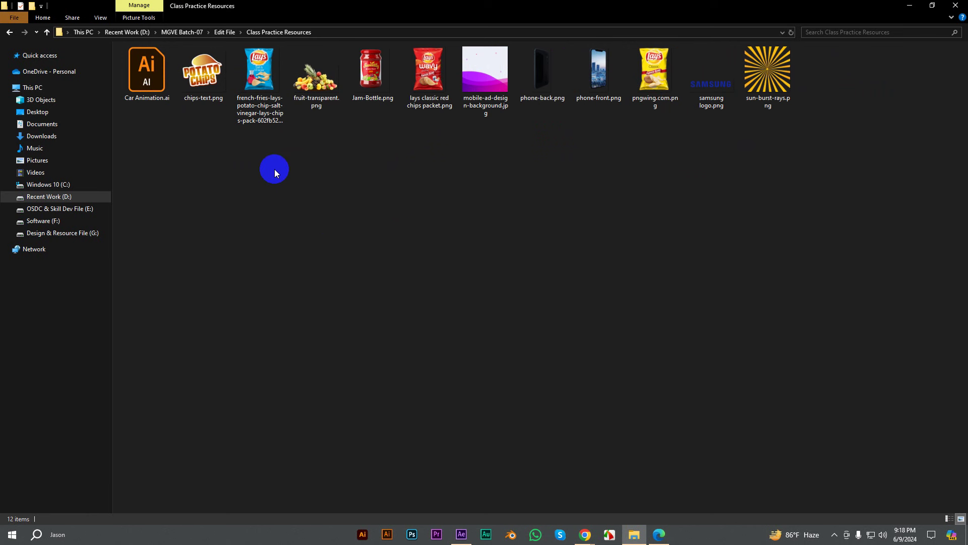
pyautogui.moveTo(262, 153); pyautogui.dragTo(149, 88)
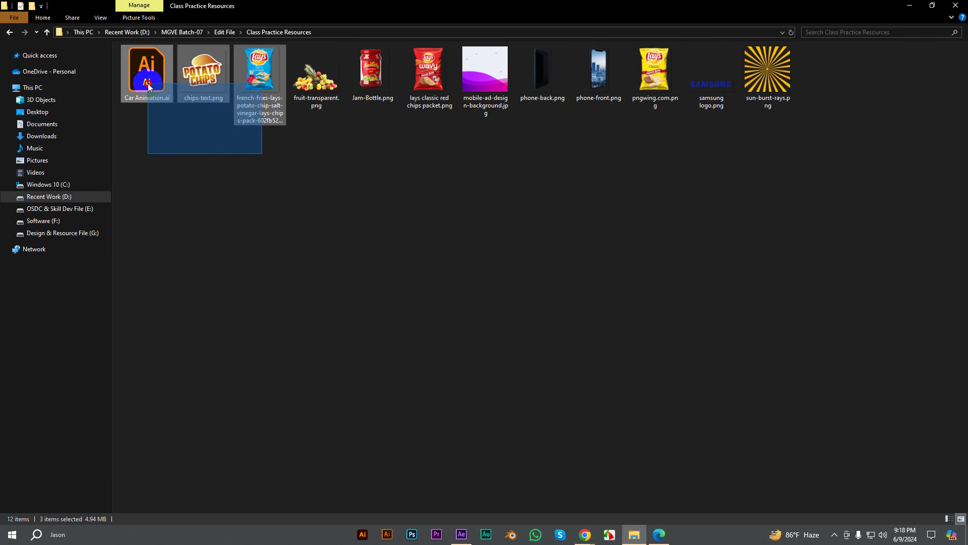
pyautogui.click(280, 177)
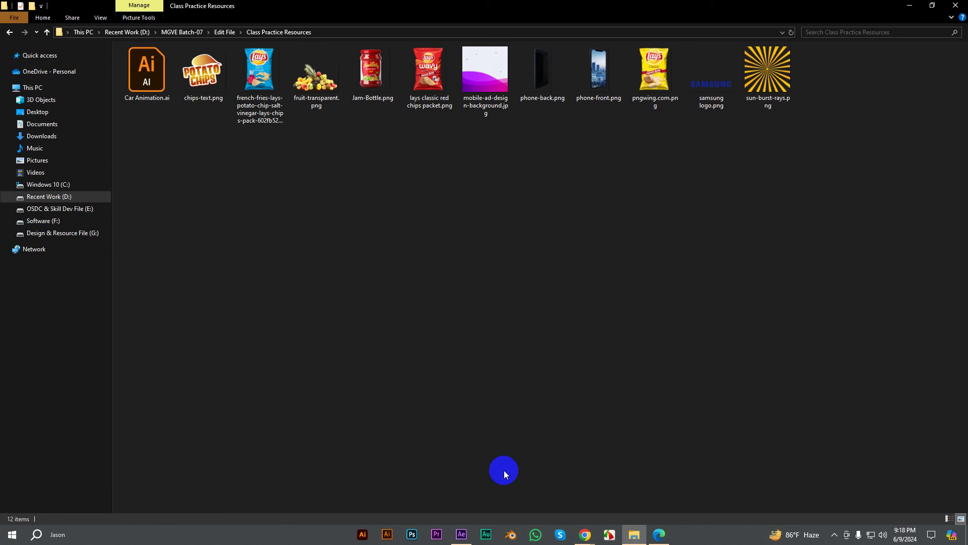
pyautogui.hotkey('alt', 'Tab')
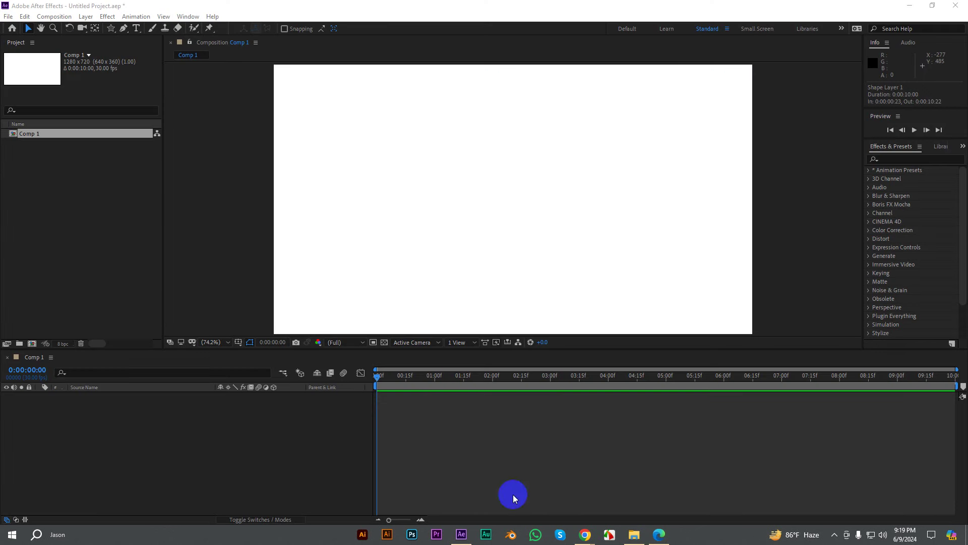
# Step: Bring File Explorer, showing the Class Practice Resources folder, back in front of After Effects
pyautogui.click(634, 533)
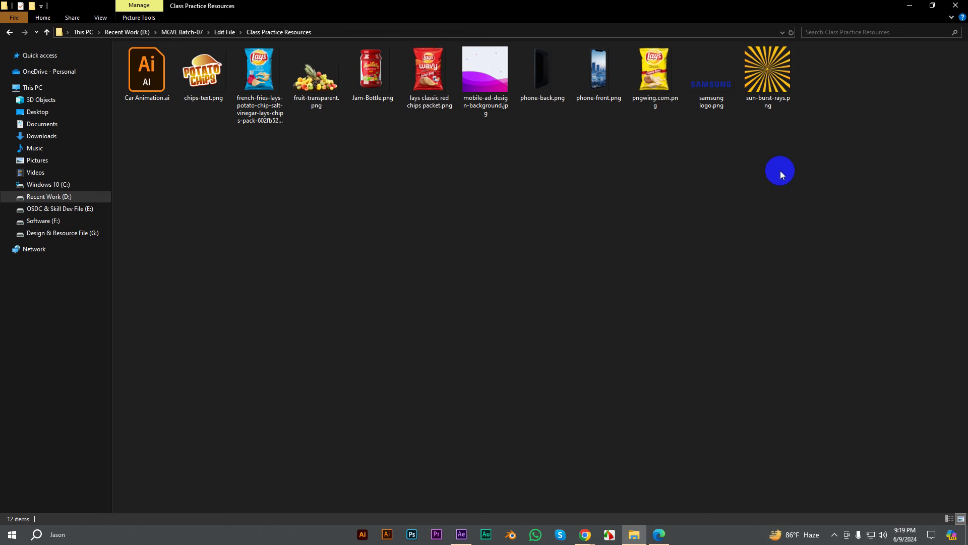
# Step: Select every Class Practice Resources file except Car Animation.ai, then go back to After Effects
pyautogui.moveTo(840, 136); pyautogui.dragTo(217, 71)
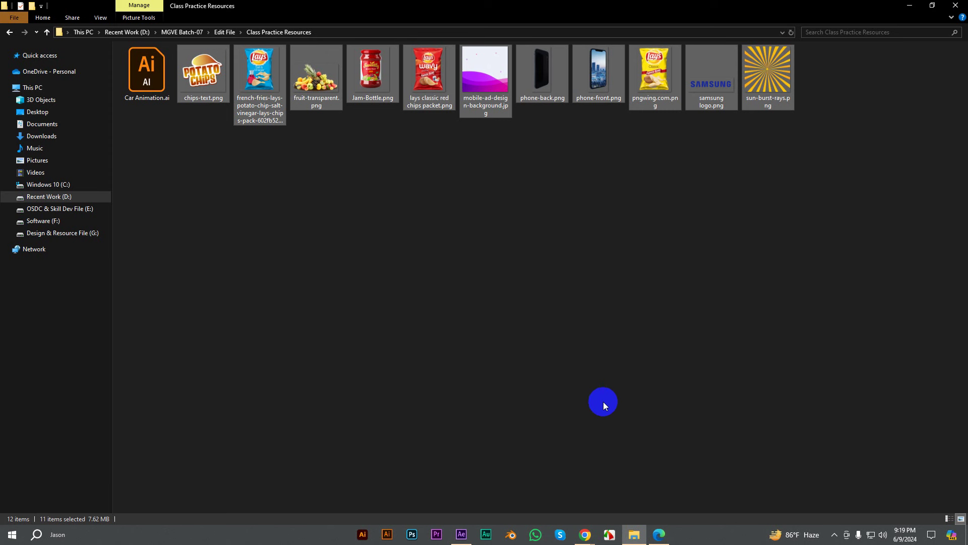
pyautogui.click(461, 533)
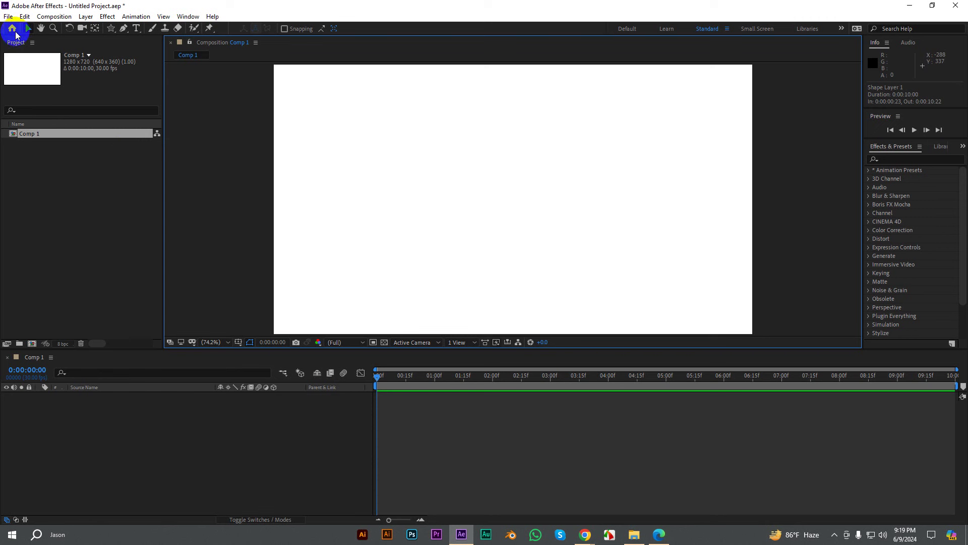
# Step: Open the Import File dialog through File > Import > File
pyautogui.click(8, 17)
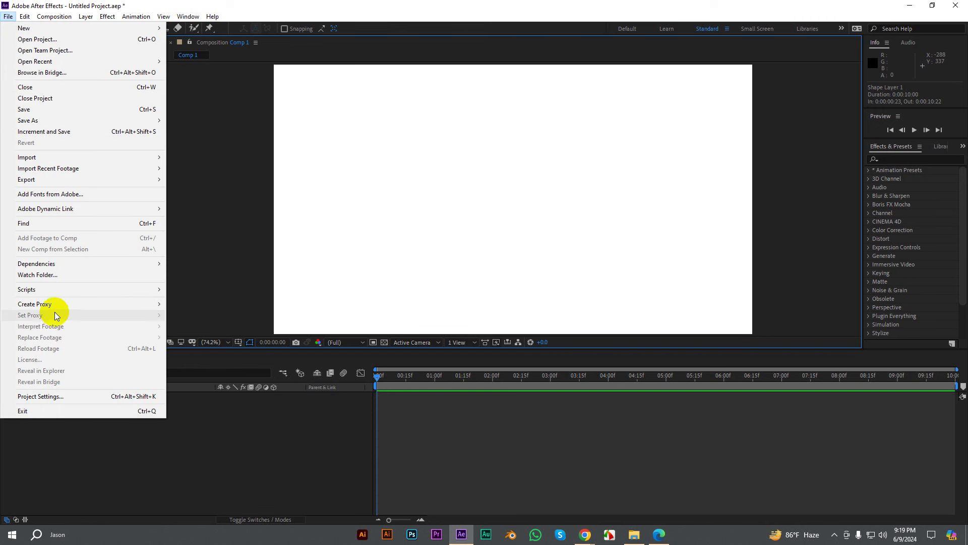
pyautogui.moveTo(43, 157)
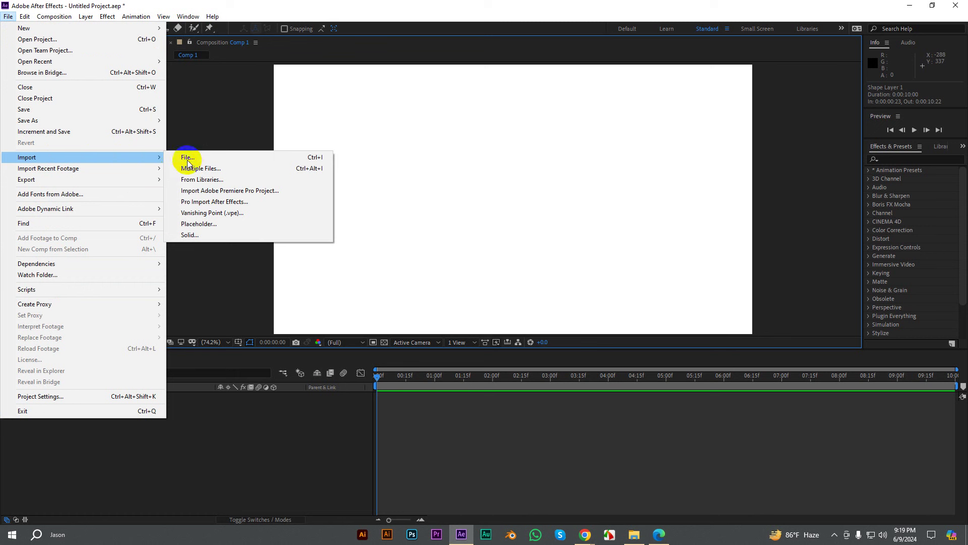
pyautogui.click(206, 162)
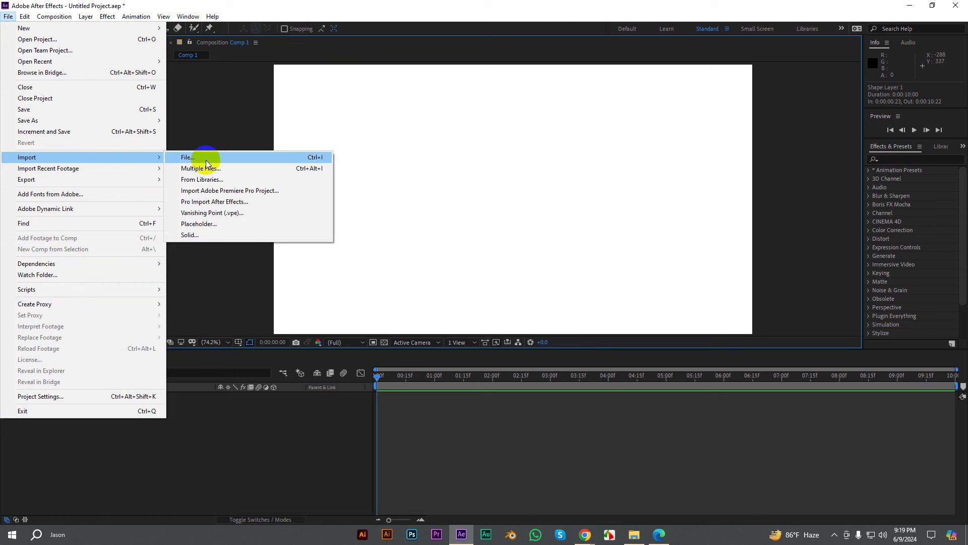
pyautogui.click(202, 158)
pyautogui.click(198, 159)
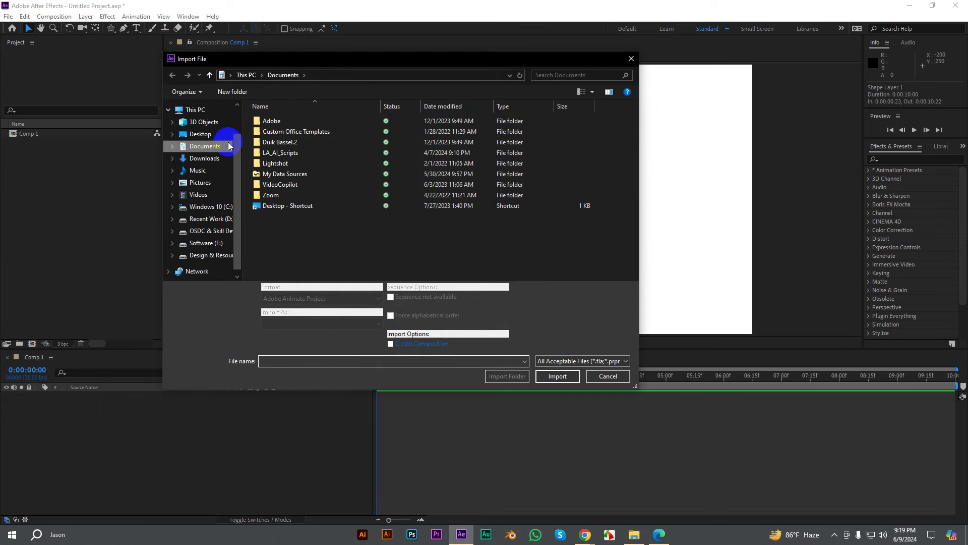
# Step: Navigate to D: > MGVE Batch-07 > Edit File > Class Practice Resources in the Import File dialog
pyautogui.click(208, 219)
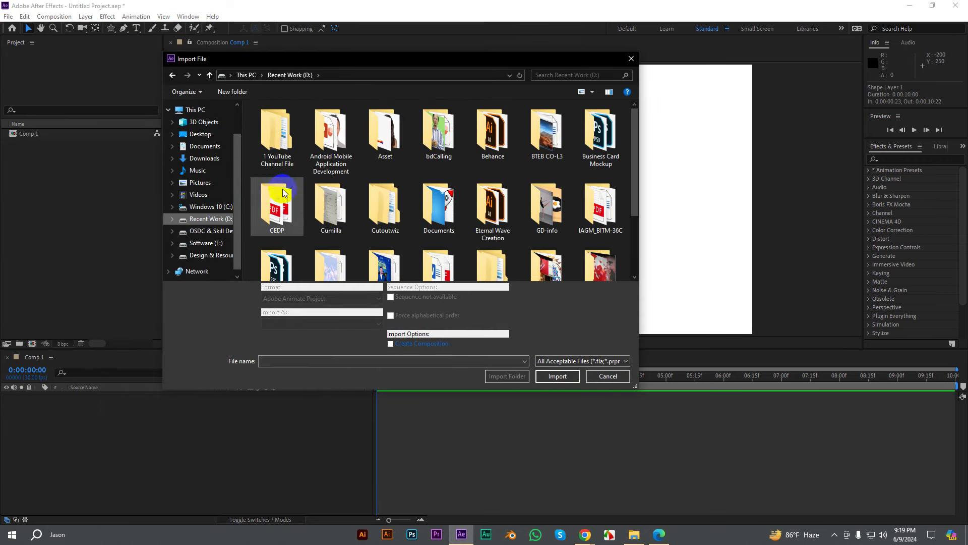
pyautogui.scroll(-1, 313, 252)
pyautogui.doubleClick(349, 183)
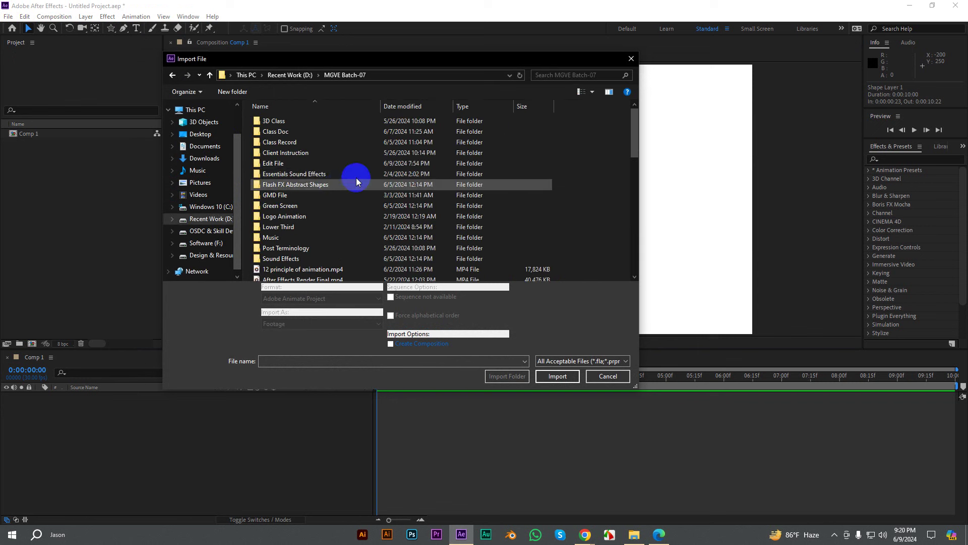
pyautogui.doubleClick(275, 163)
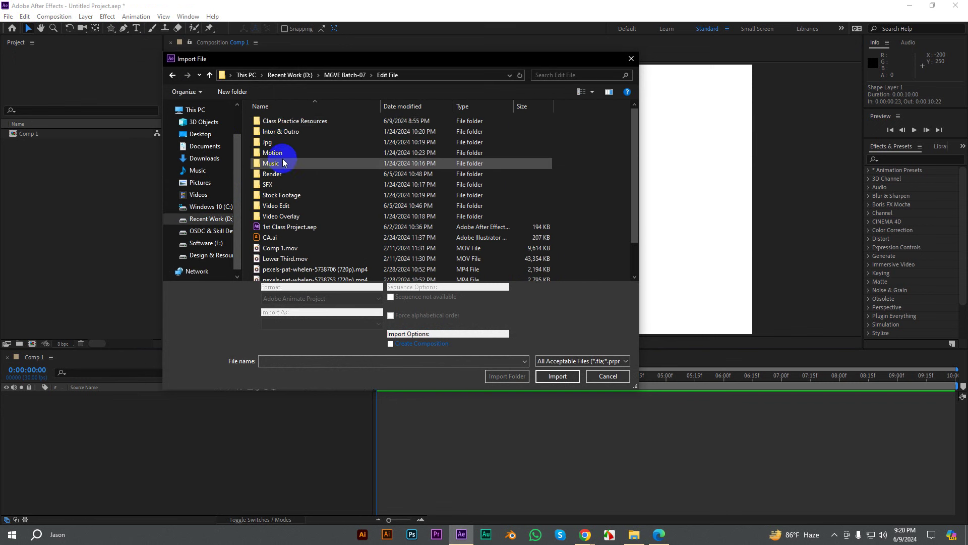
pyautogui.doubleClick(275, 121)
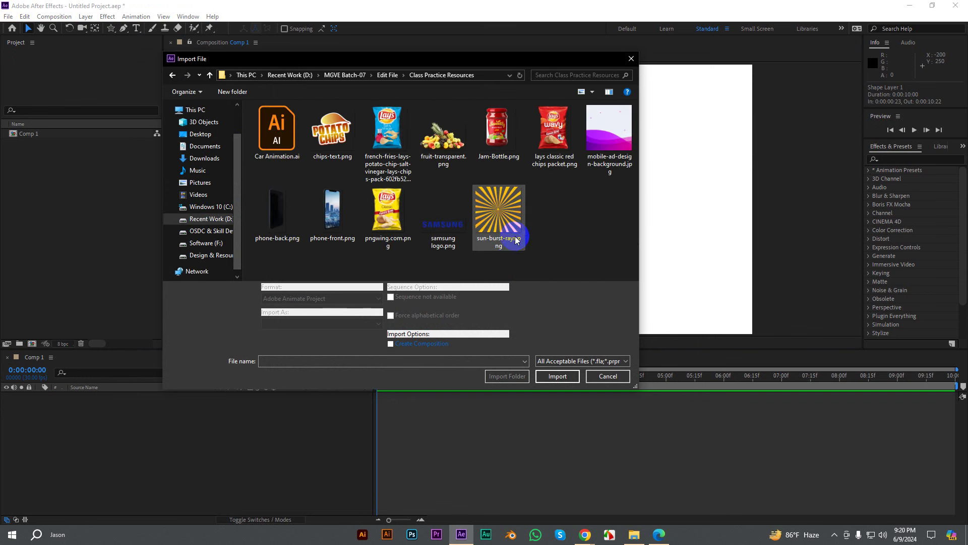
# Step: Import the five images from french-fries through mobile-ad-design-background as Footage
pyautogui.click(404, 129)
pyautogui.keyDown('ctrl'); pyautogui.click(452, 134); pyautogui.keyUp('ctrl')
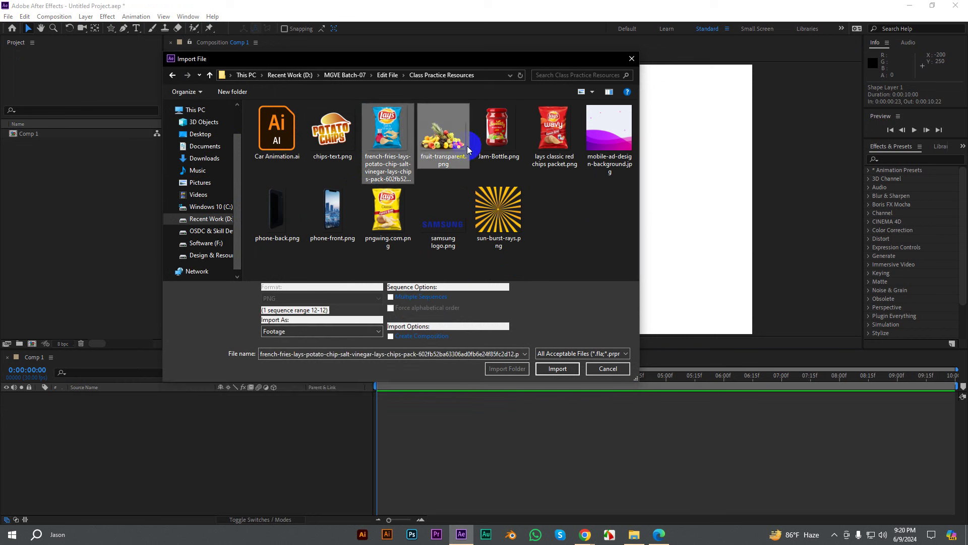
pyautogui.keyDown('ctrl'); pyautogui.click(498, 133); pyautogui.keyUp('ctrl')
pyautogui.keyDown('ctrl'); pyautogui.click(549, 143); pyautogui.keyUp('ctrl')
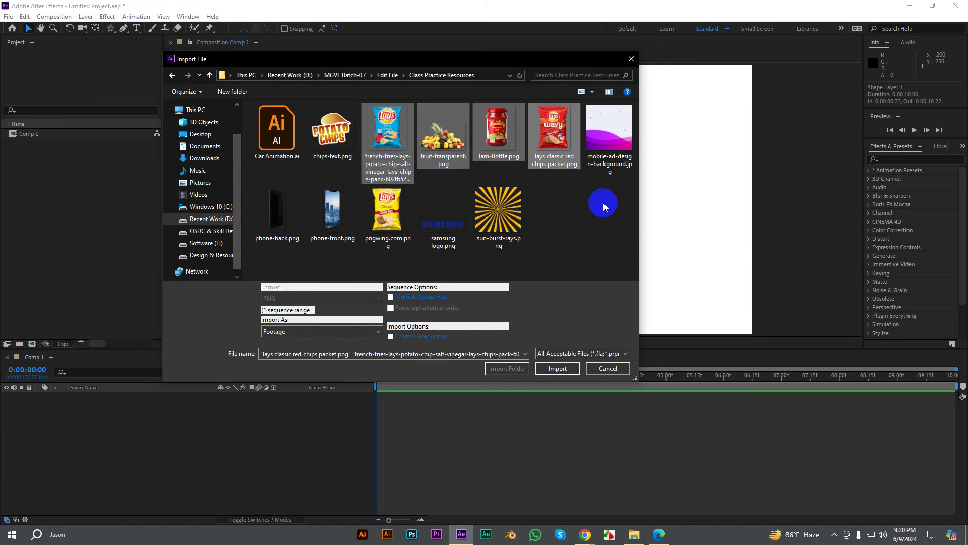
pyautogui.click(583, 195)
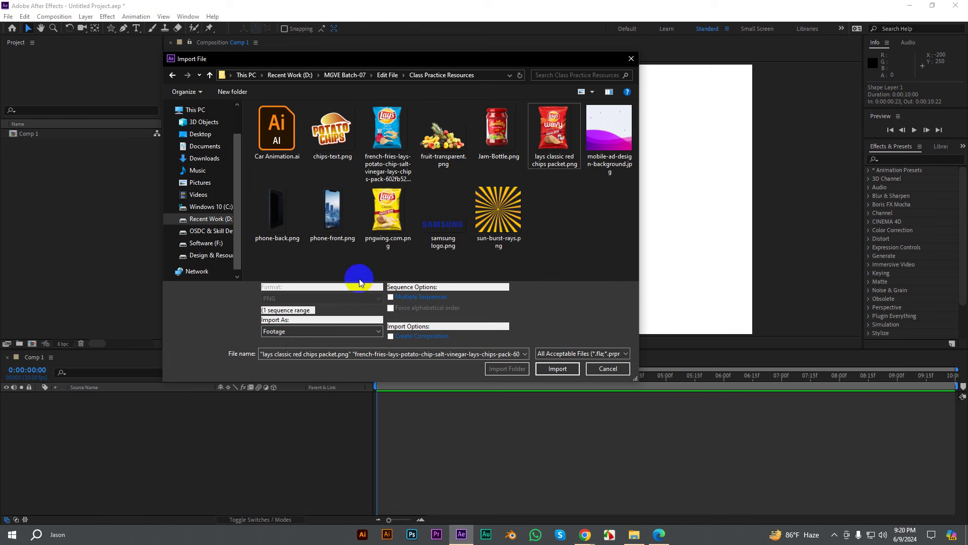
pyautogui.click(286, 332)
pyautogui.click(286, 333)
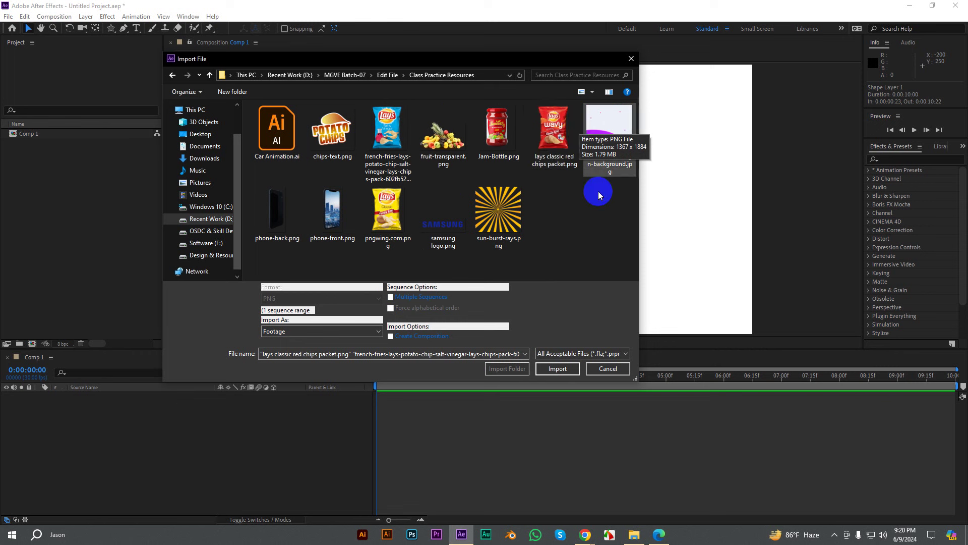
pyautogui.click(364, 120)
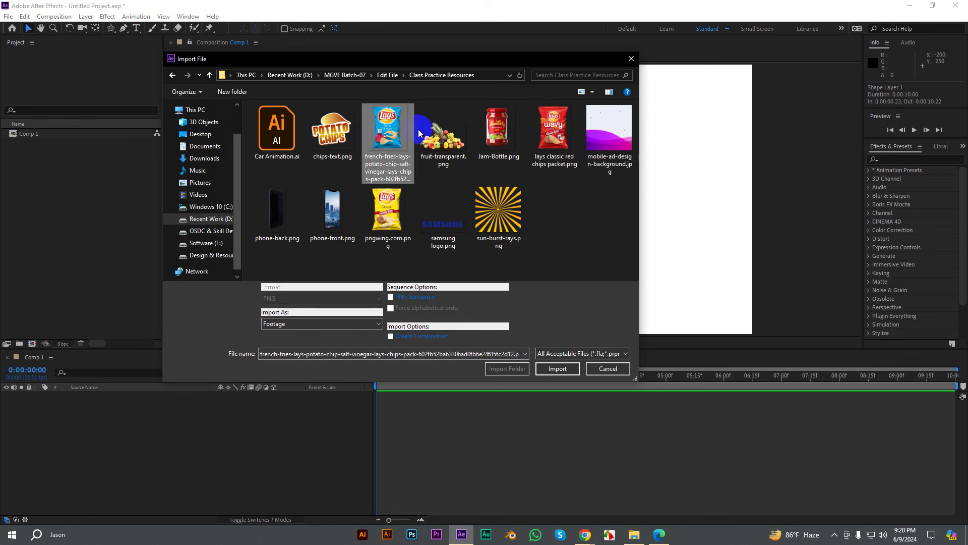
pyautogui.keyDown('shift'); pyautogui.click(589, 138); pyautogui.keyUp('shift')
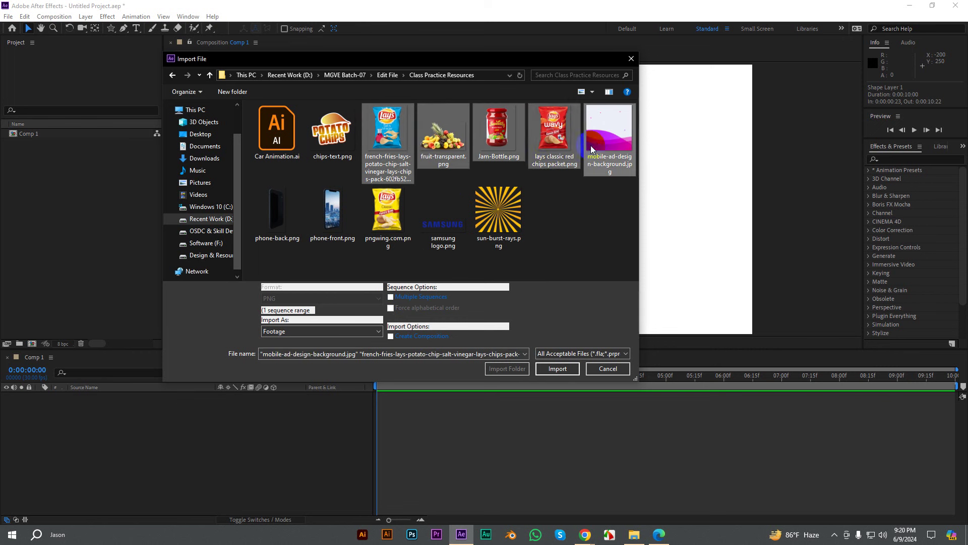
pyautogui.click(278, 332)
pyautogui.click(276, 344)
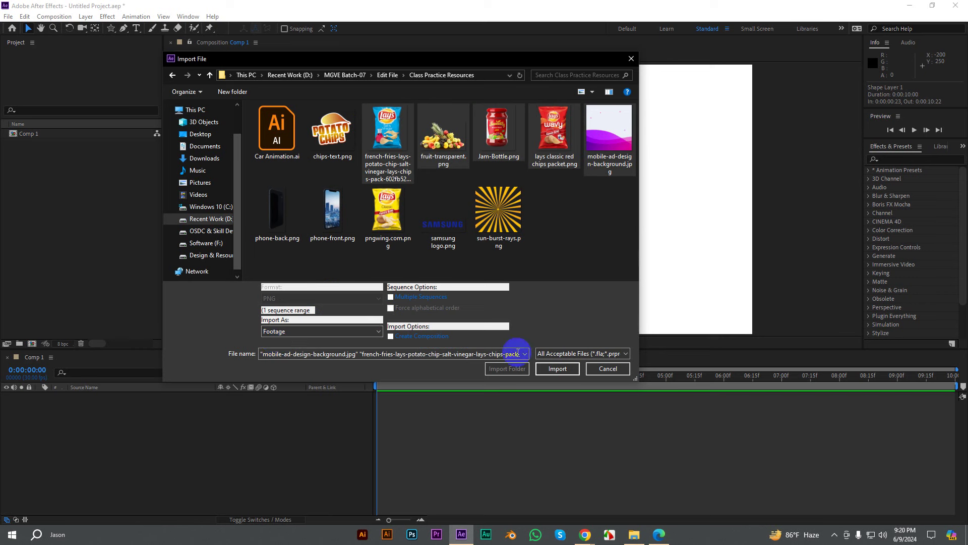
pyautogui.click(558, 369)
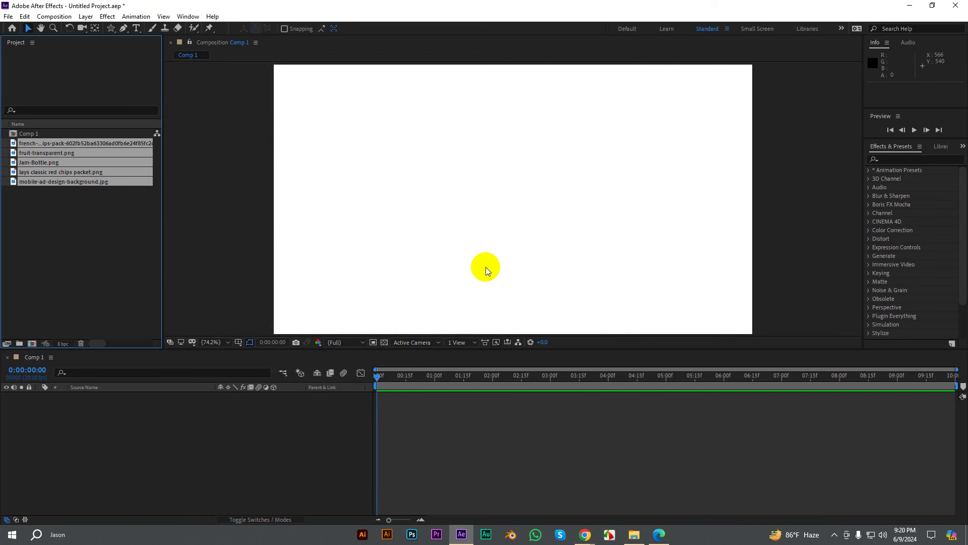
# Step: Import phone-front.png and phone-back.png into the project
pyautogui.click(110, 215)
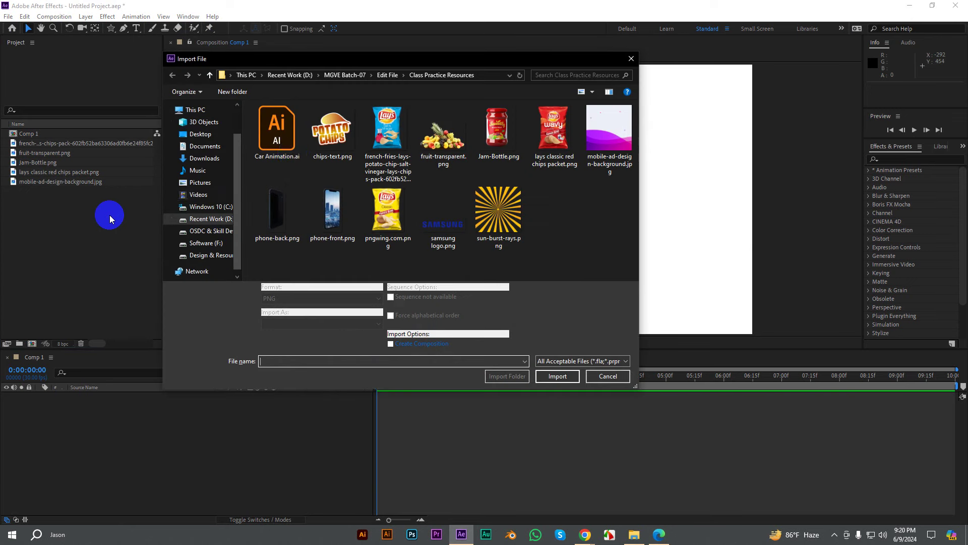
pyautogui.click(333, 207)
pyautogui.keyDown('ctrl'); pyautogui.click(277, 209); pyautogui.keyUp('ctrl')
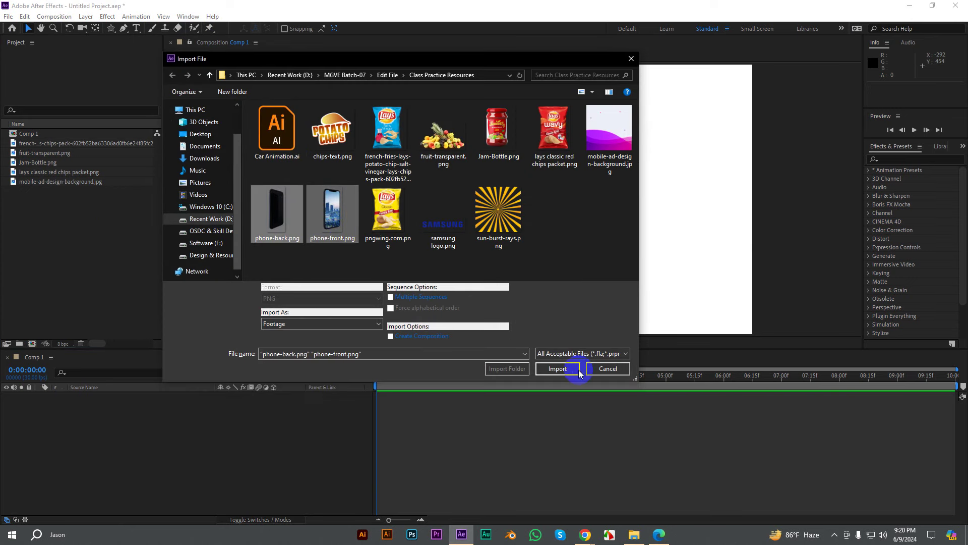
pyautogui.click(561, 369)
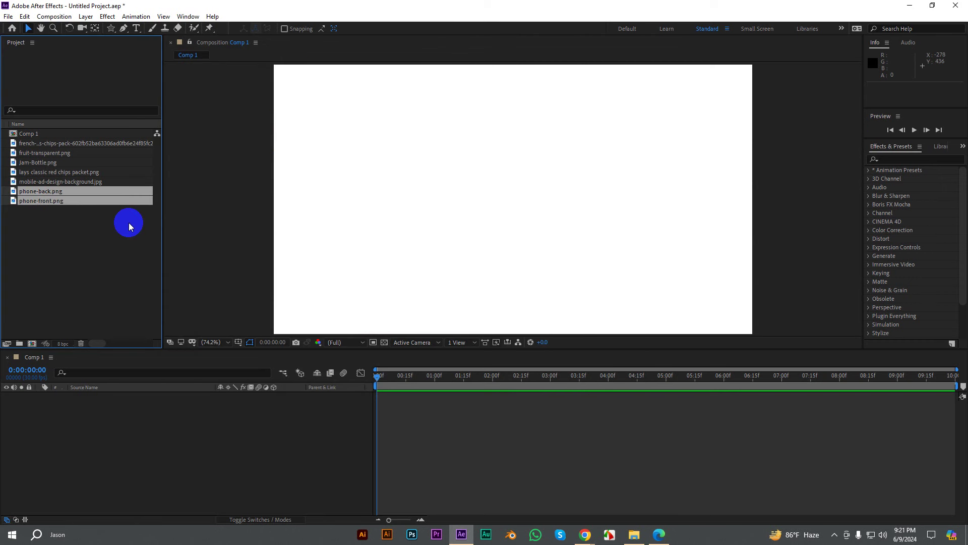
# Step: Delete all seven imported footage items, leaving only Comp 1
pyautogui.moveTo(118, 229); pyautogui.dragTo(56, 141)
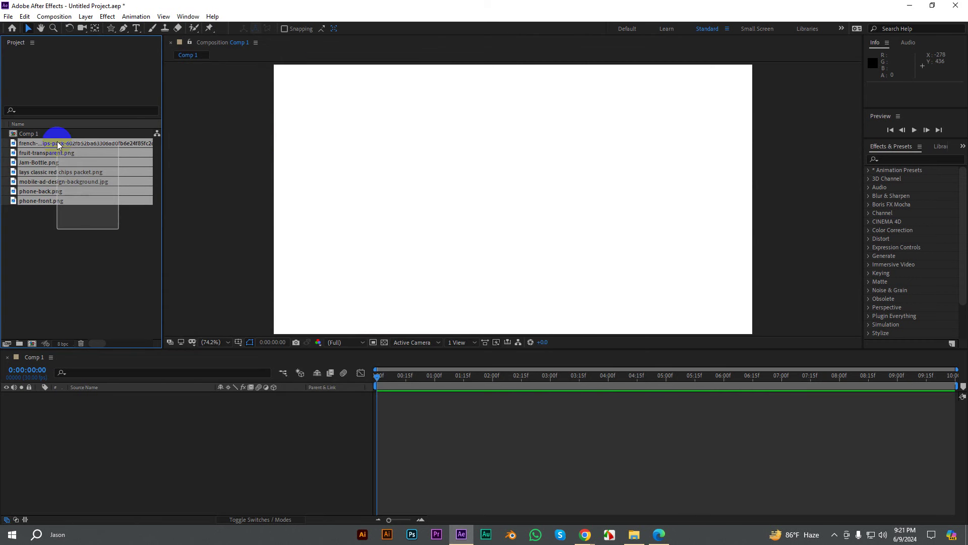
pyautogui.press('Delete')
pyautogui.click(531, 281)
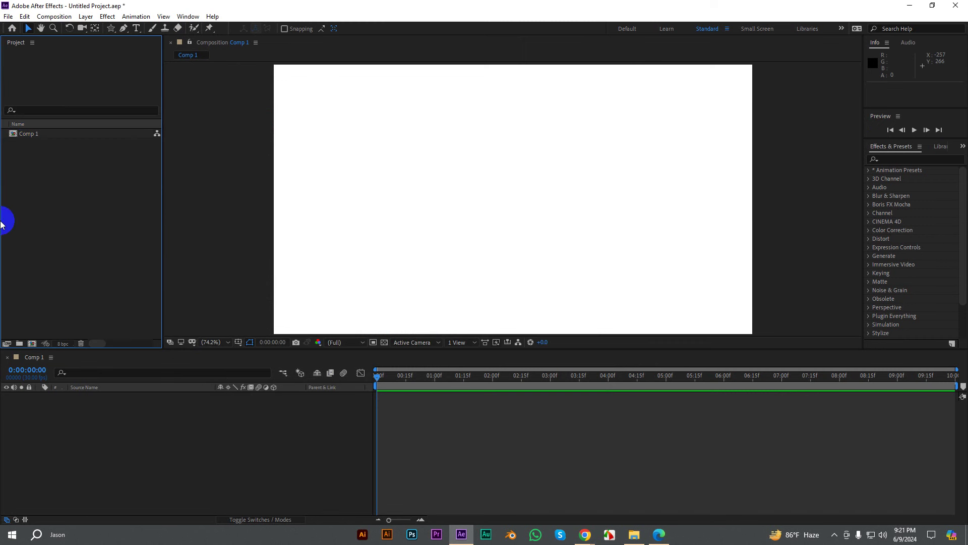
# Step: Import the eleven images from chips-text.png through sun-burst-rays.png into the project
pyautogui.doubleClick(60, 204)
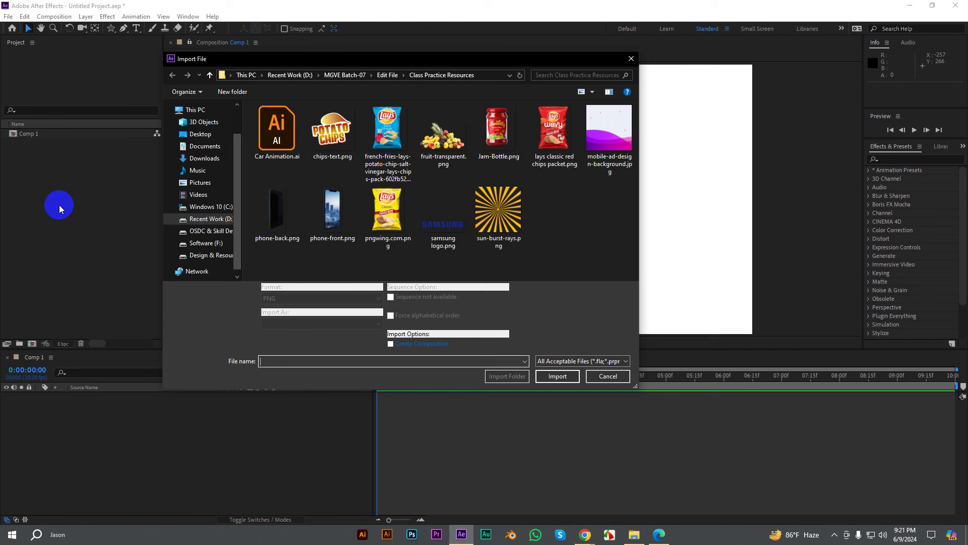
pyautogui.click(332, 131)
pyautogui.keyDown('shift'); pyautogui.click(476, 214); pyautogui.keyUp('shift')
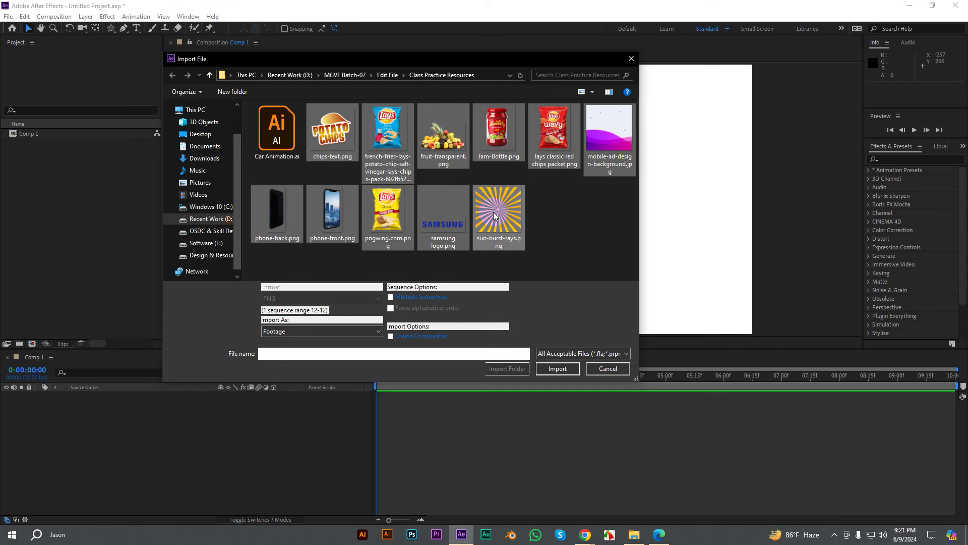
pyautogui.click(554, 372)
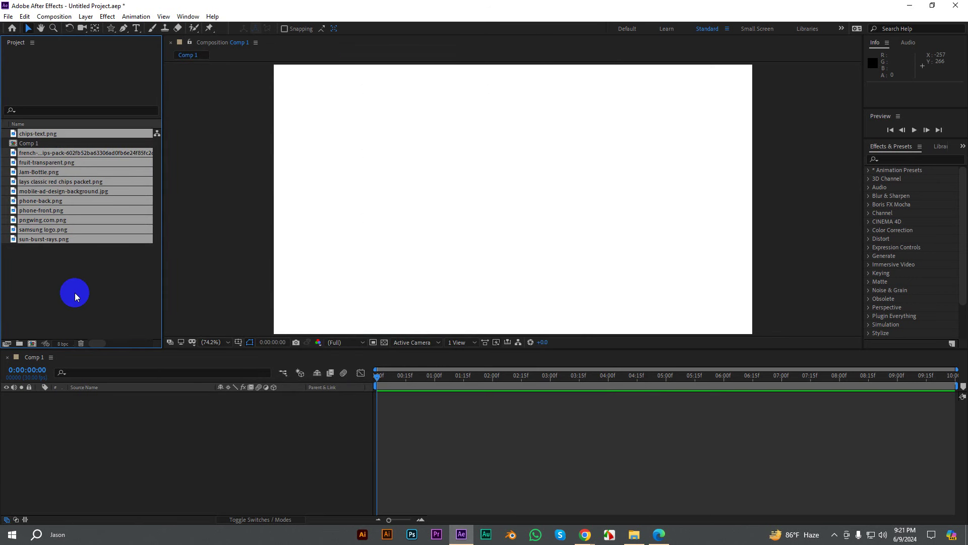
pyautogui.click(74, 293)
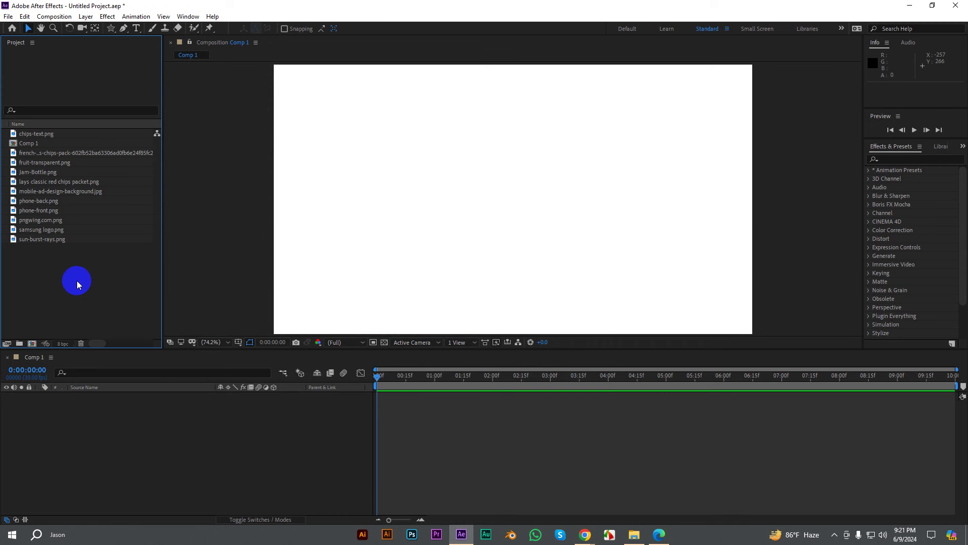
# Step: Launch Car Animation.ai from the Class Practice Resources folder in Illustrator
pyautogui.click(634, 533)
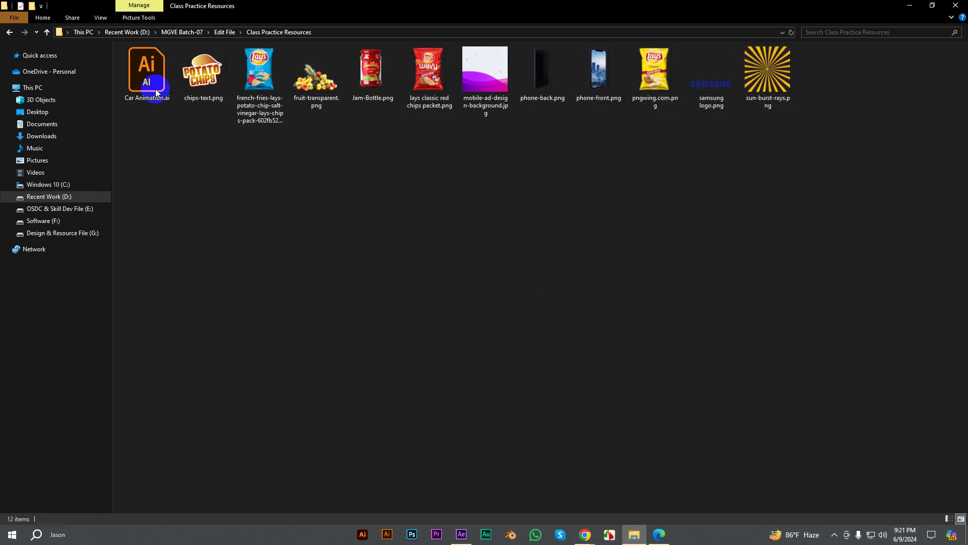
pyautogui.click(149, 75)
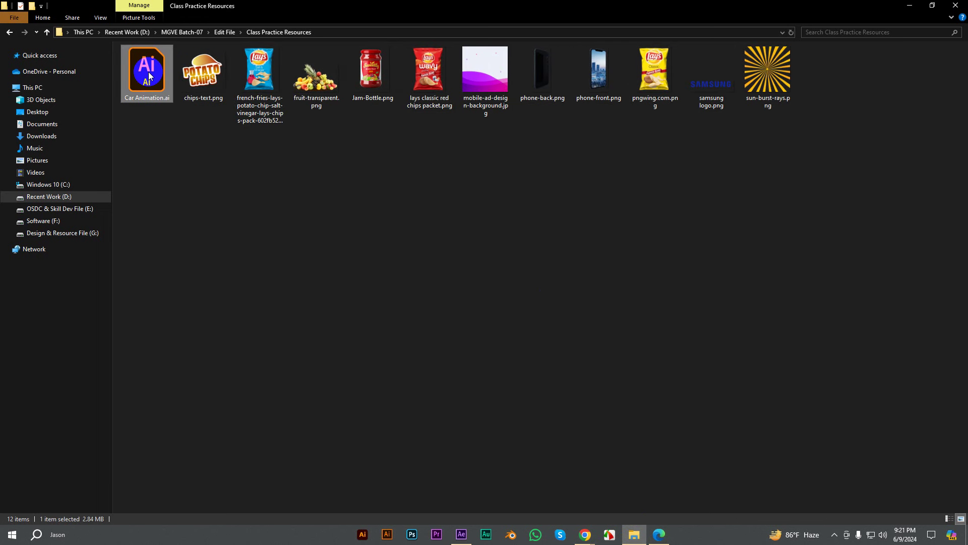
pyautogui.doubleClick(149, 75)
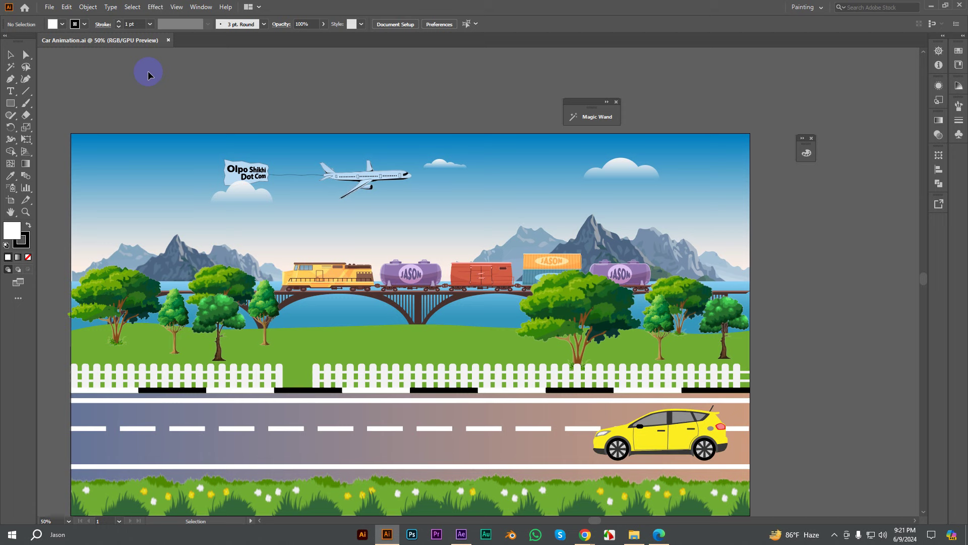
# Step: Dismiss the leftover Magic Wand settings and recentre the Car Animation artboard
pyautogui.scroll(-2, 339, 51)
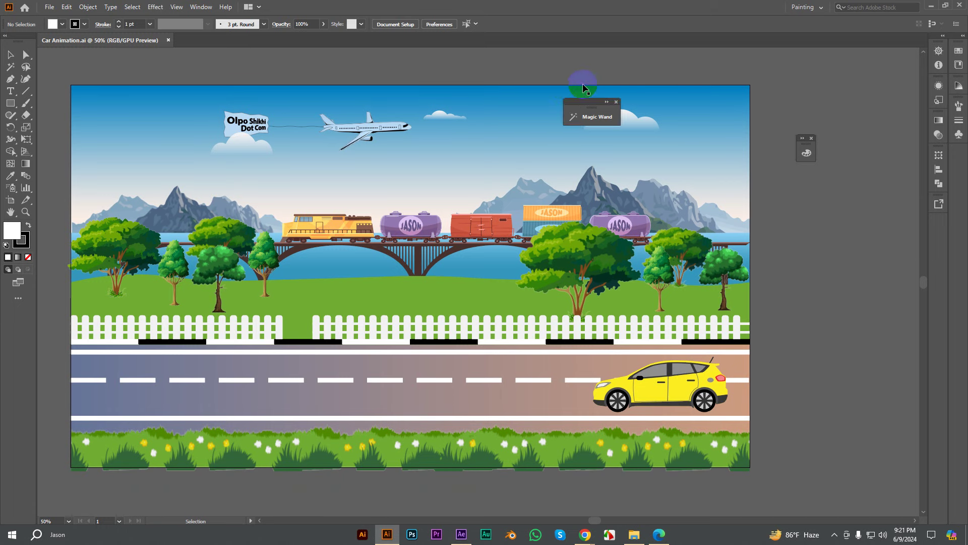
pyautogui.click(616, 101)
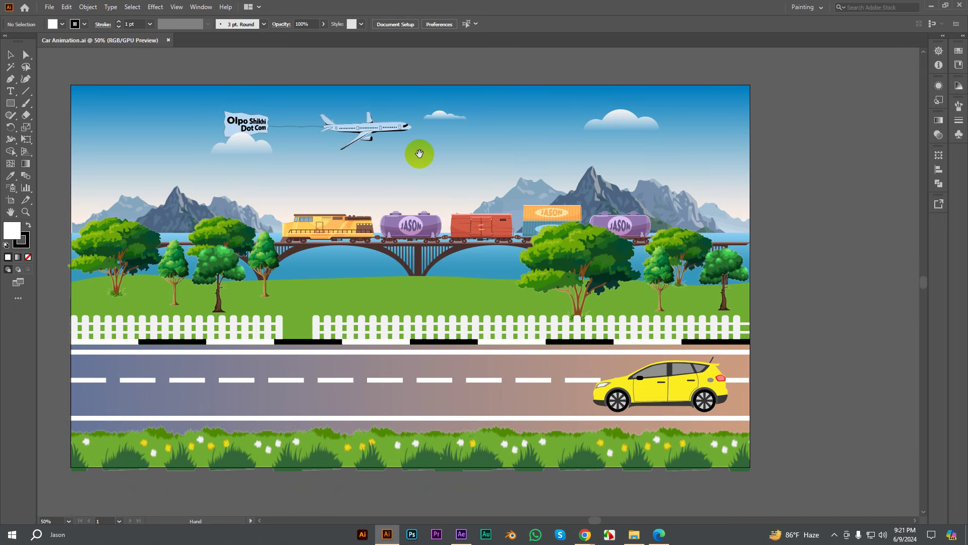
pyautogui.moveTo(420, 151)
pyautogui.mouseDown()
pyautogui.moveTo(447, 143)
pyautogui.moveTo(475, 150)
pyautogui.mouseUp()
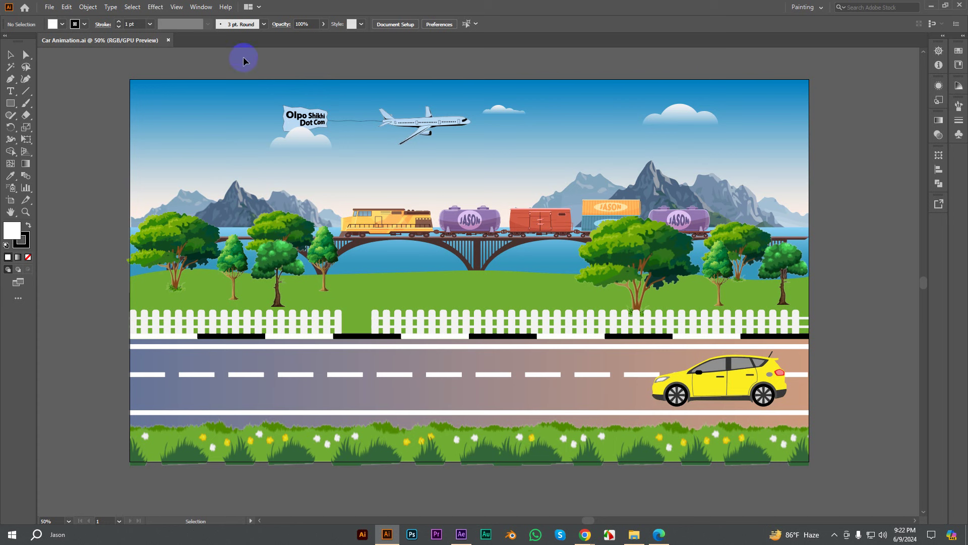
# Step: Show the Layers panel on the right, collapse FW, and lengthen it to reveal Hill and sky
pyautogui.click(201, 7)
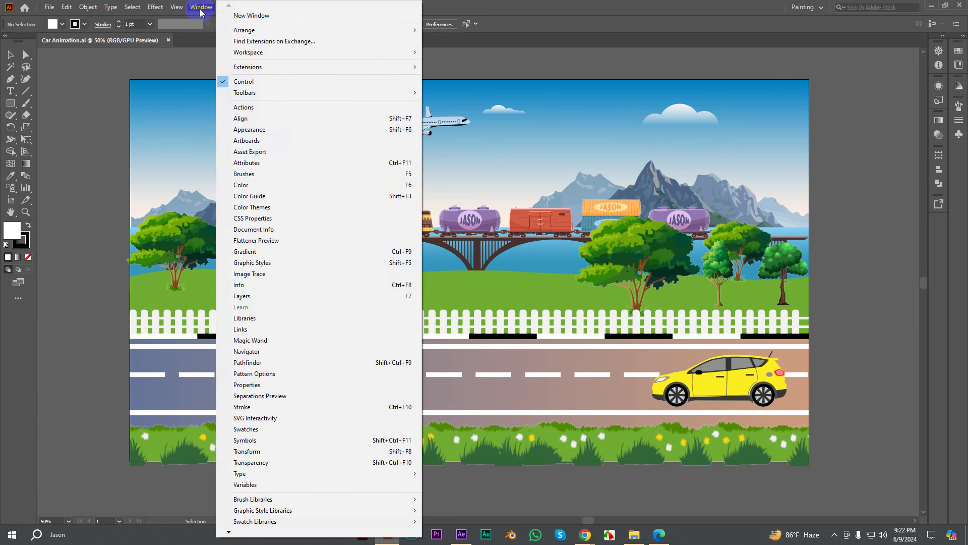
pyautogui.click(248, 301)
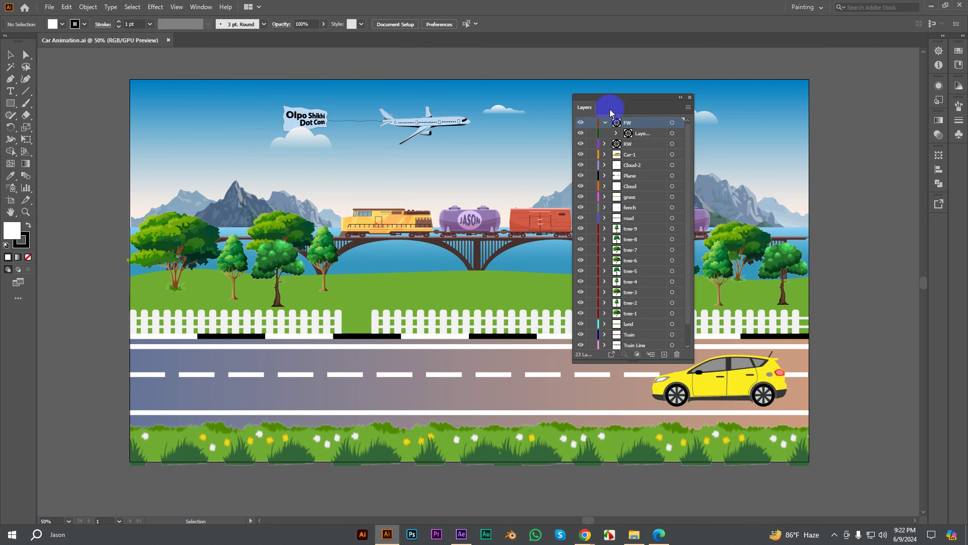
pyautogui.moveTo(625, 106); pyautogui.dragTo(795, 73)
pyautogui.click(773, 88)
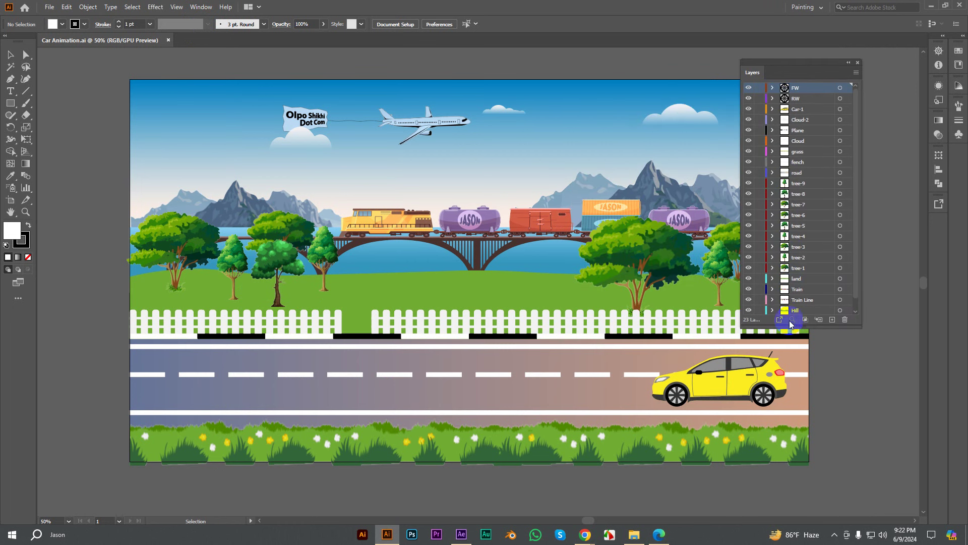
pyautogui.moveTo(788, 333); pyautogui.dragTo(795, 426)
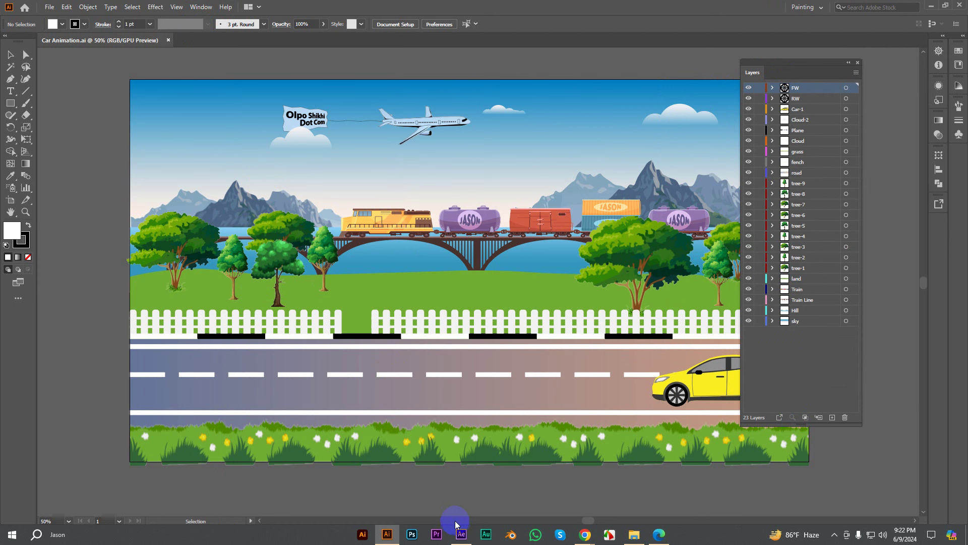
# Step: Select the train group and toggle the Train layer's visibility off and on twice
pyautogui.click(406, 225)
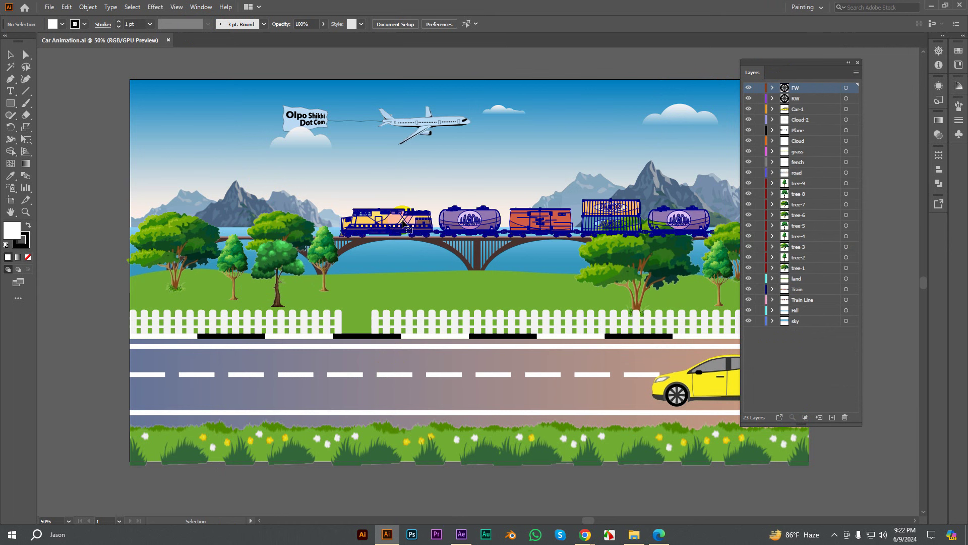
pyautogui.click(460, 62)
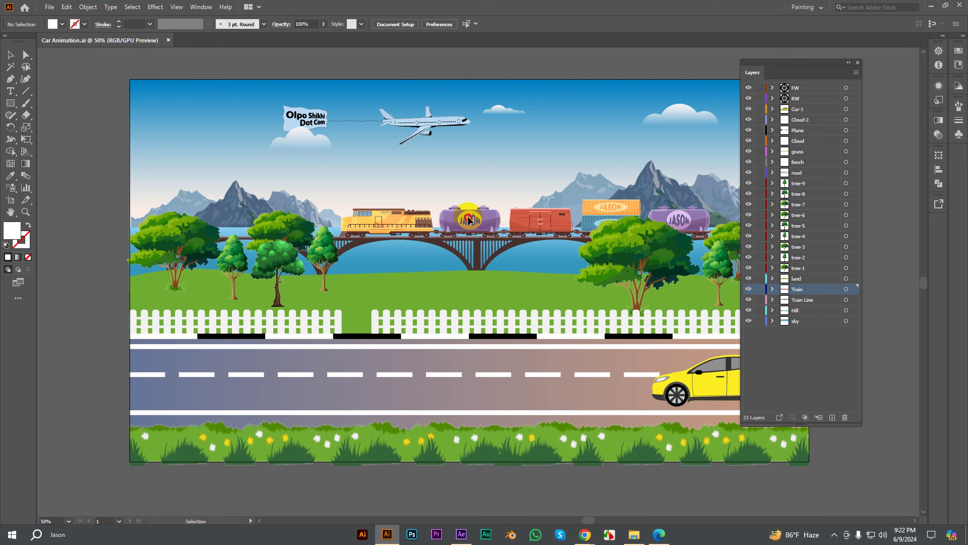
pyautogui.click(457, 220)
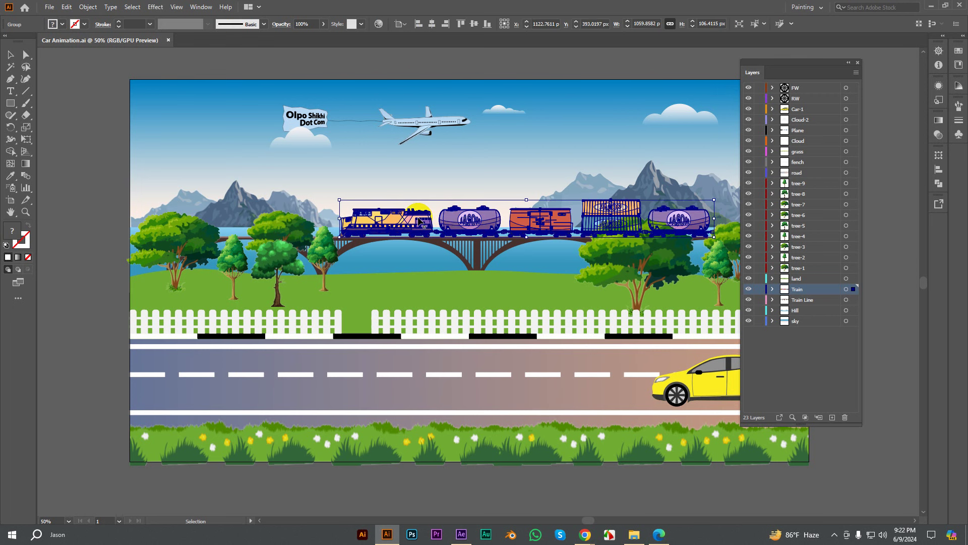
pyautogui.click(749, 290)
pyautogui.click(750, 290)
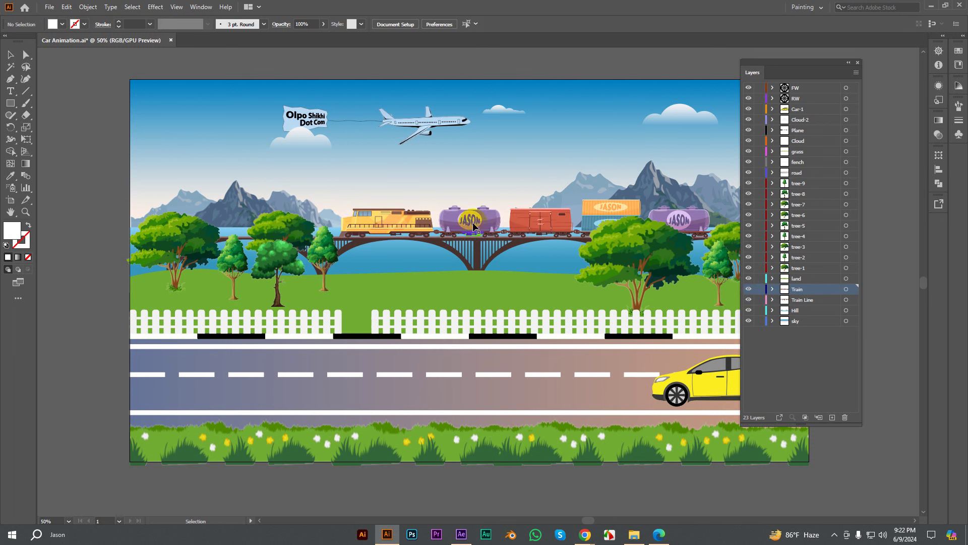
pyautogui.click(474, 225)
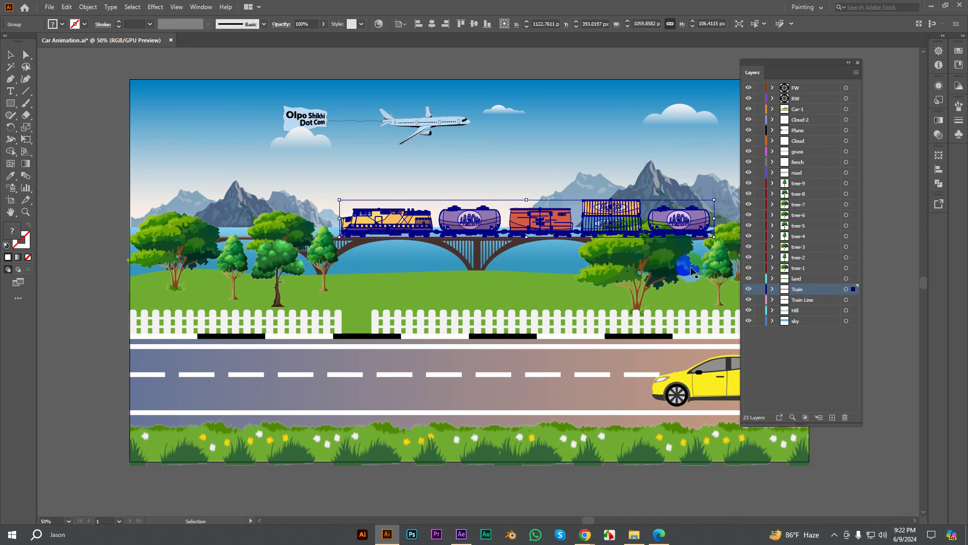
pyautogui.click(748, 289)
pyautogui.click(748, 289)
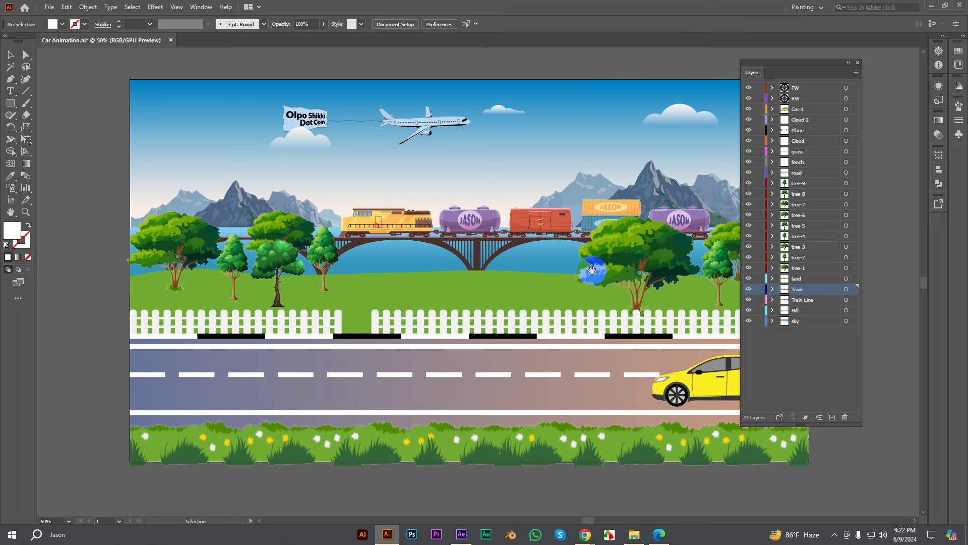
# Step: Try moving the yellow car body onto the fence, undo it, and select the whole car group
pyautogui.moveTo(592, 270); pyautogui.dragTo(500, 238)
pyautogui.click(517, 334)
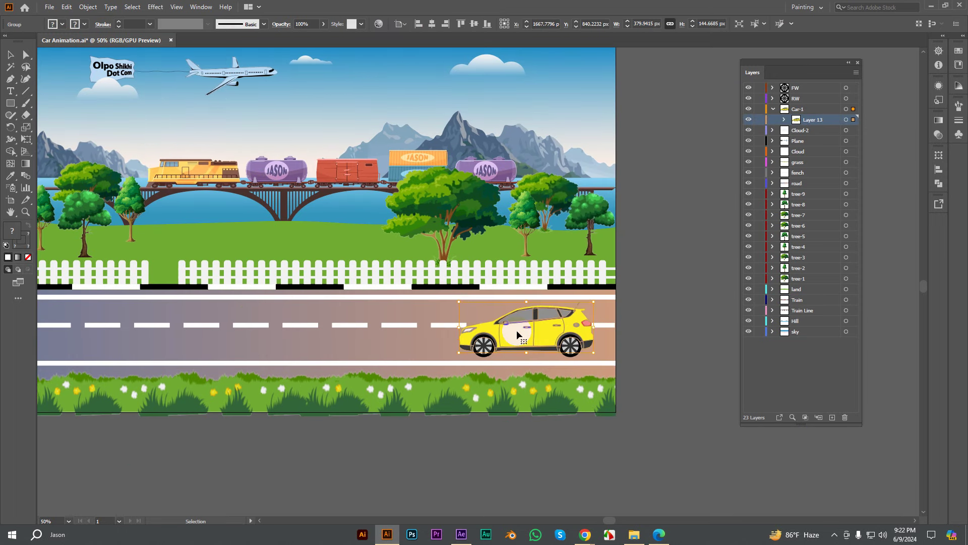
pyautogui.moveTo(517, 334); pyautogui.dragTo(662, 347)
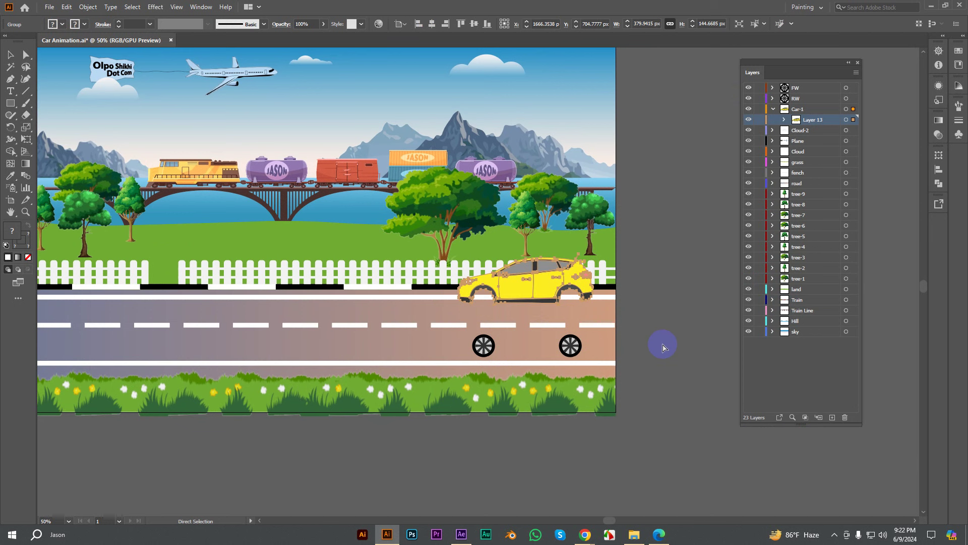
pyautogui.hotkey('ctrl', 'z')
pyautogui.hotkey('ctrl', 'z')
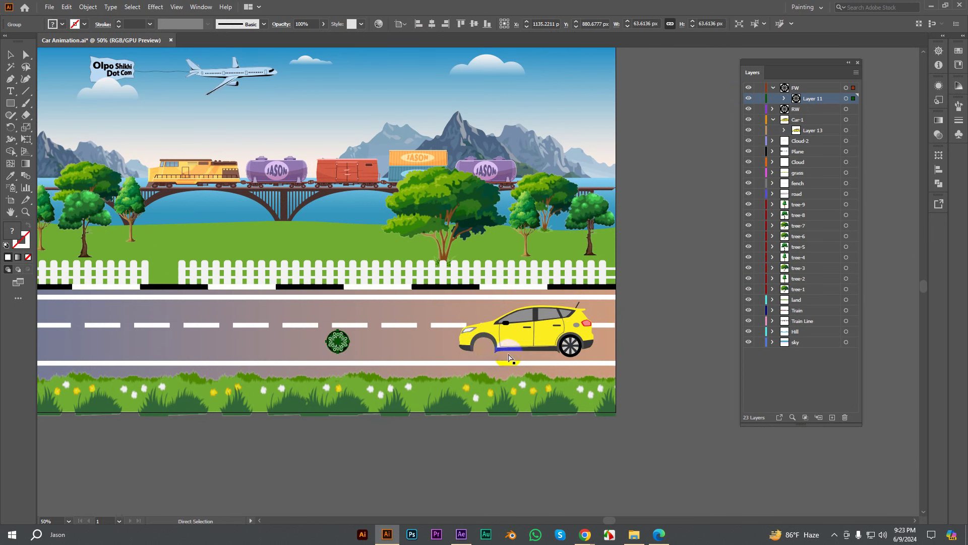
pyautogui.hotkey('ctrl', 'z')
pyautogui.click(555, 328)
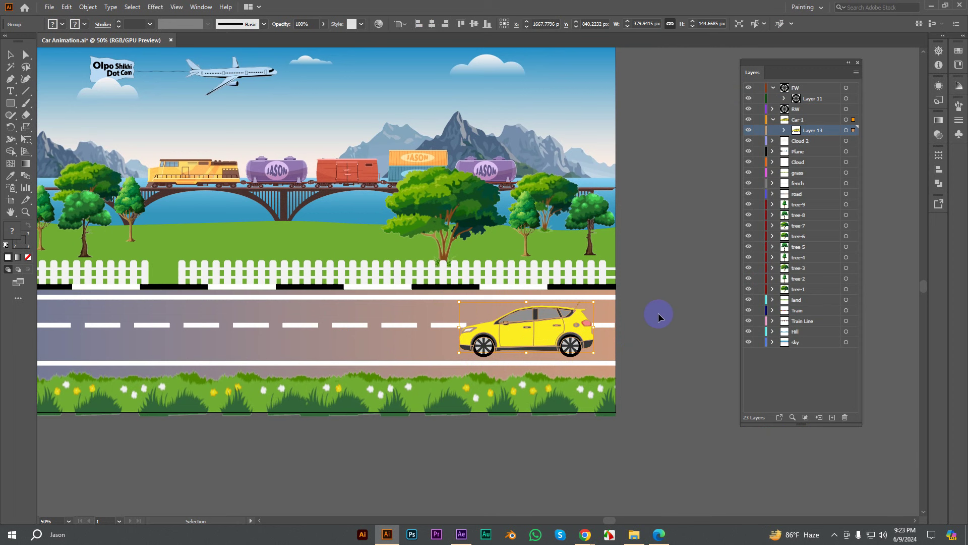
# Step: Zoom out and select the plane, the small cloud beside it and the right-hand tree
pyautogui.hotkey('ctrl', '-')
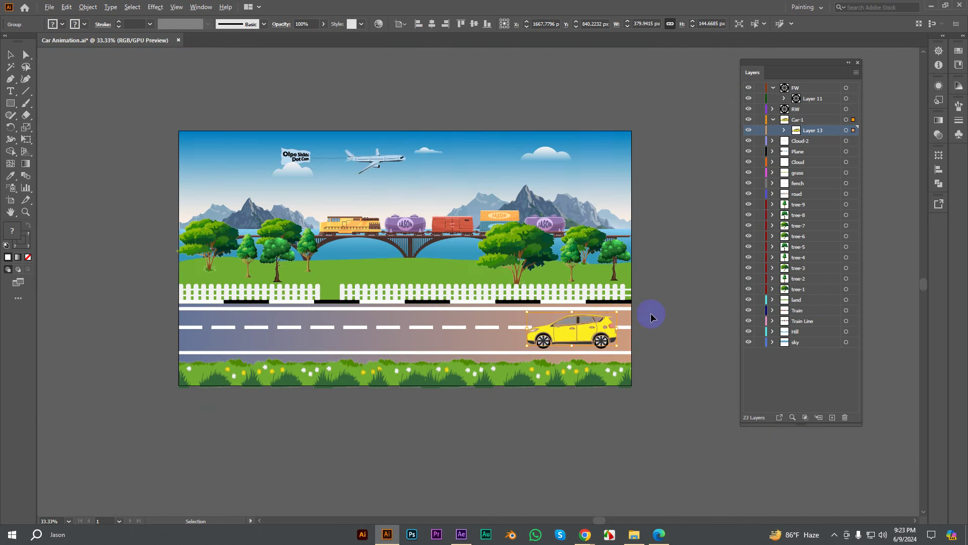
pyautogui.click(394, 161)
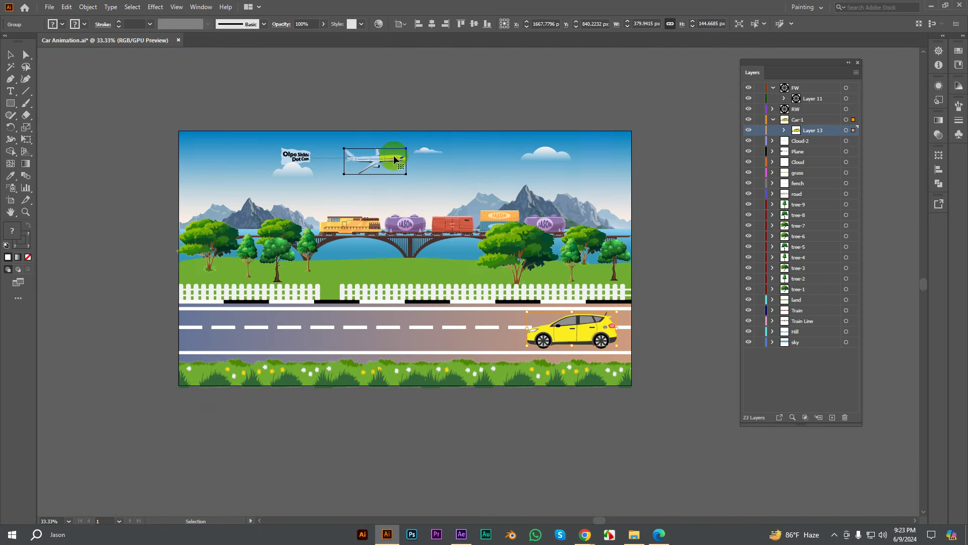
pyautogui.click(425, 153)
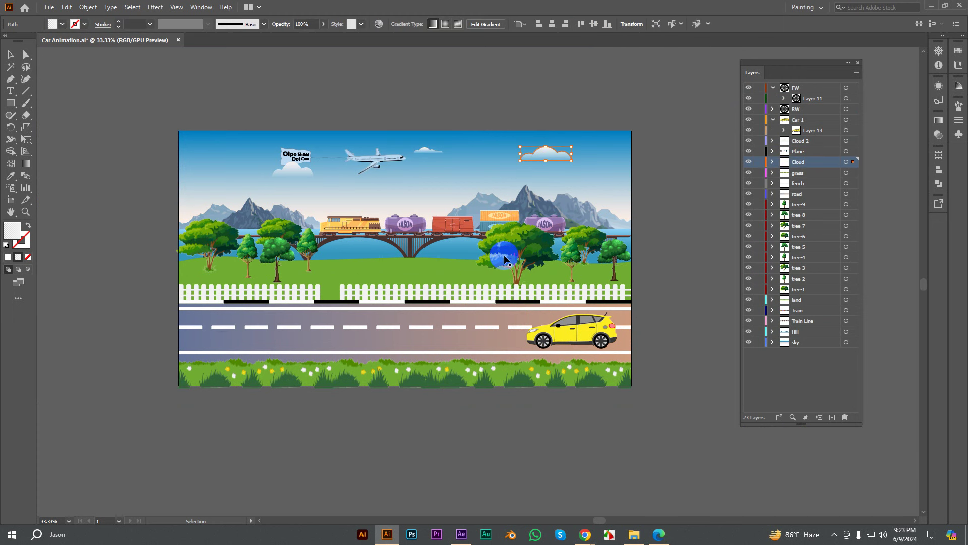
pyautogui.click(508, 251)
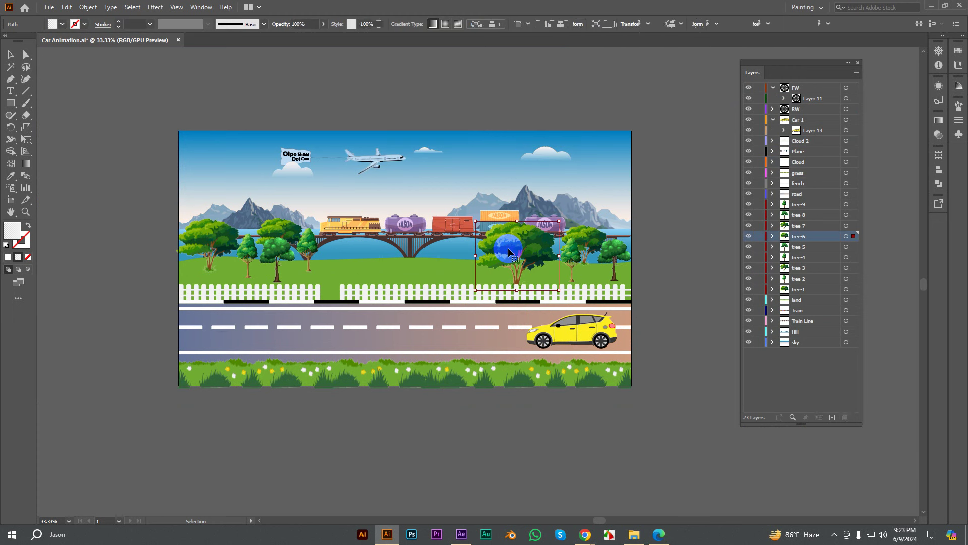
# Step: Collapse the FW and Car-1 layer groups and clear the selection
pyautogui.click(773, 89)
pyautogui.click(773, 109)
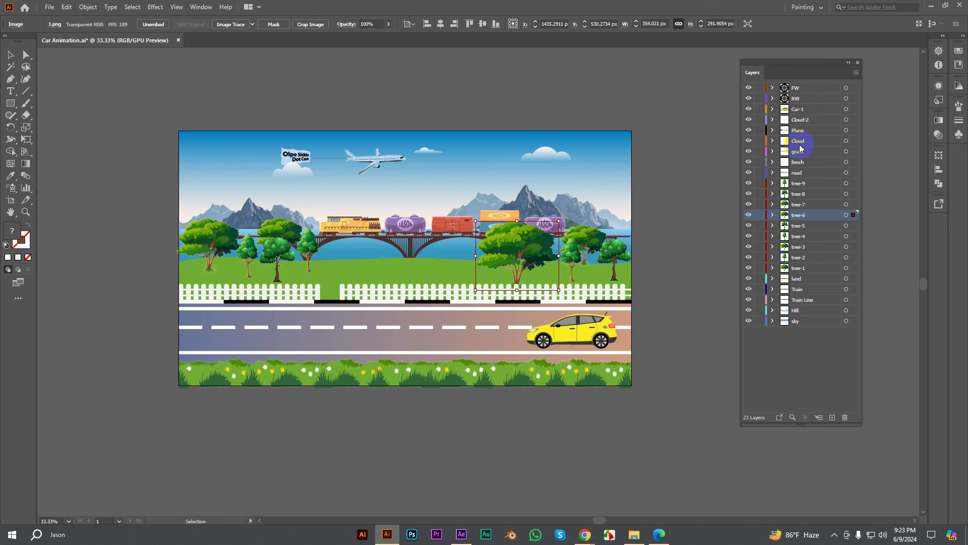
pyautogui.click(676, 247)
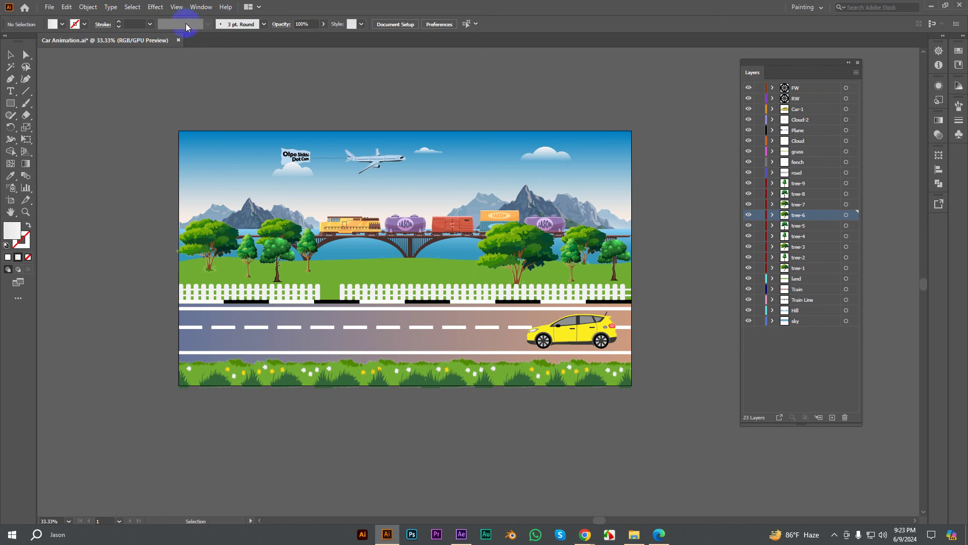
# Step: Close Car Animation.ai without saving, exit Illustrator and switch to After Effects
pyautogui.click(178, 40)
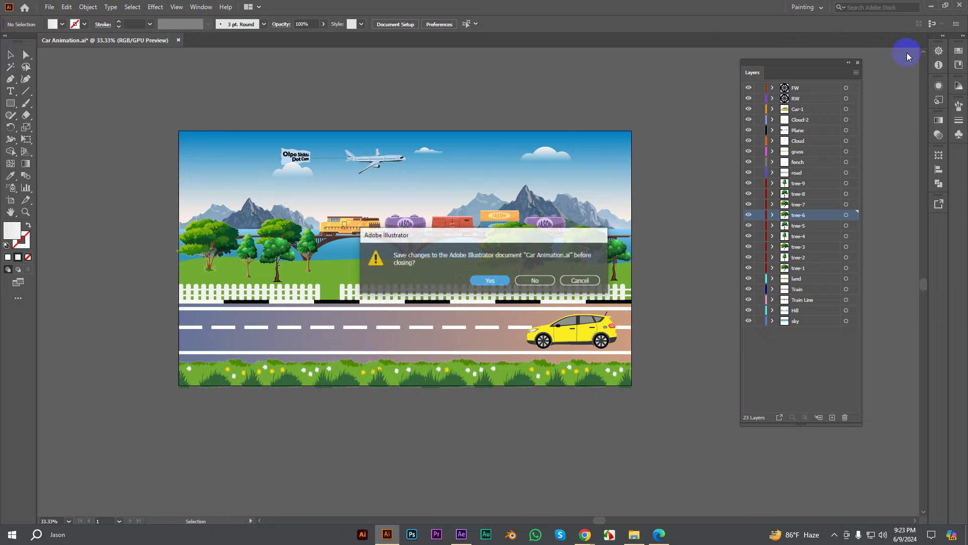
pyautogui.click(536, 285)
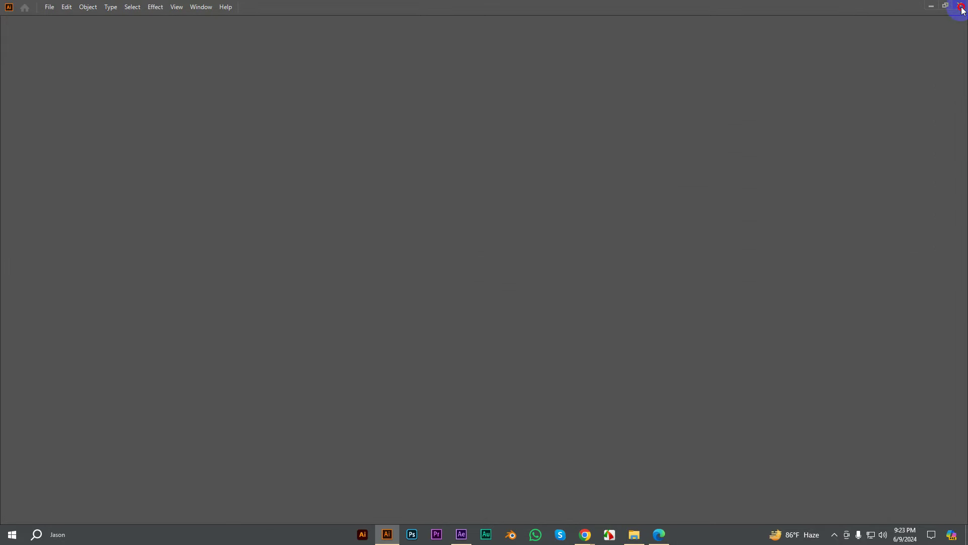
pyautogui.click(960, 5)
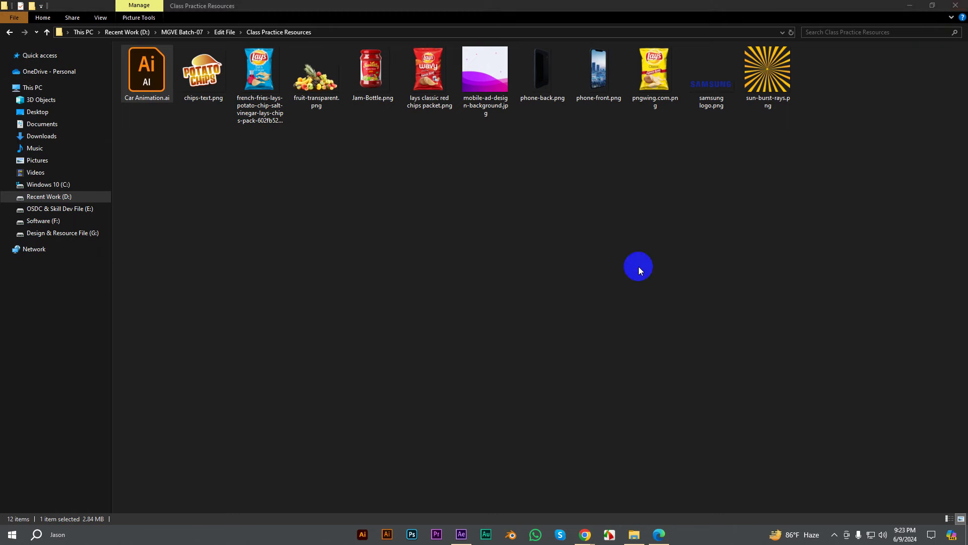
pyautogui.click(461, 534)
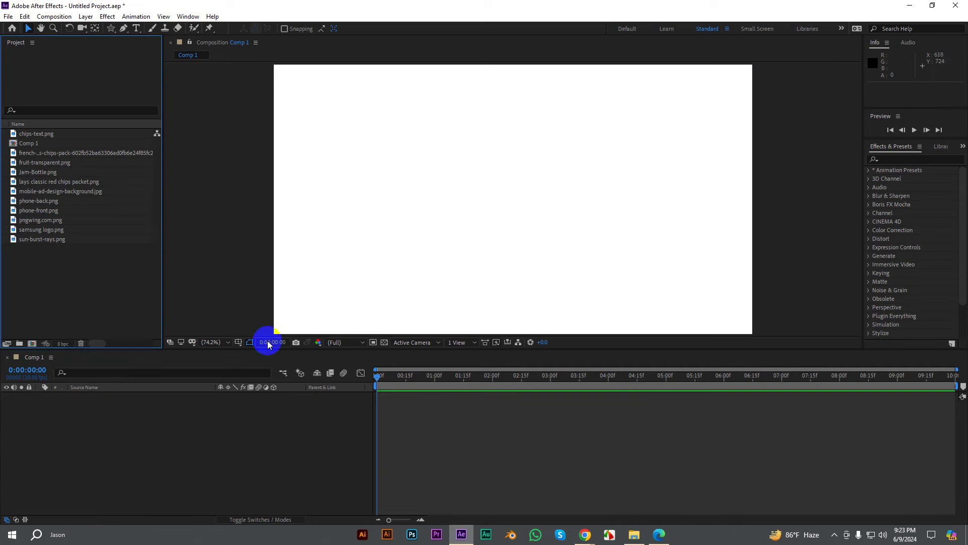
# Step: Select Car Animation.ai in the Import File dialog and bring up its Import As choices
pyautogui.doubleClick(51, 277)
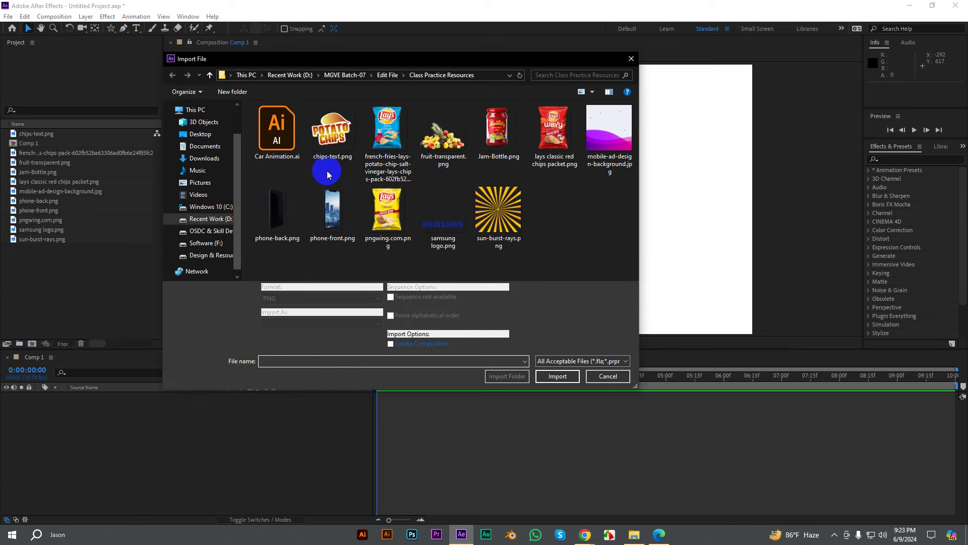
pyautogui.click(278, 140)
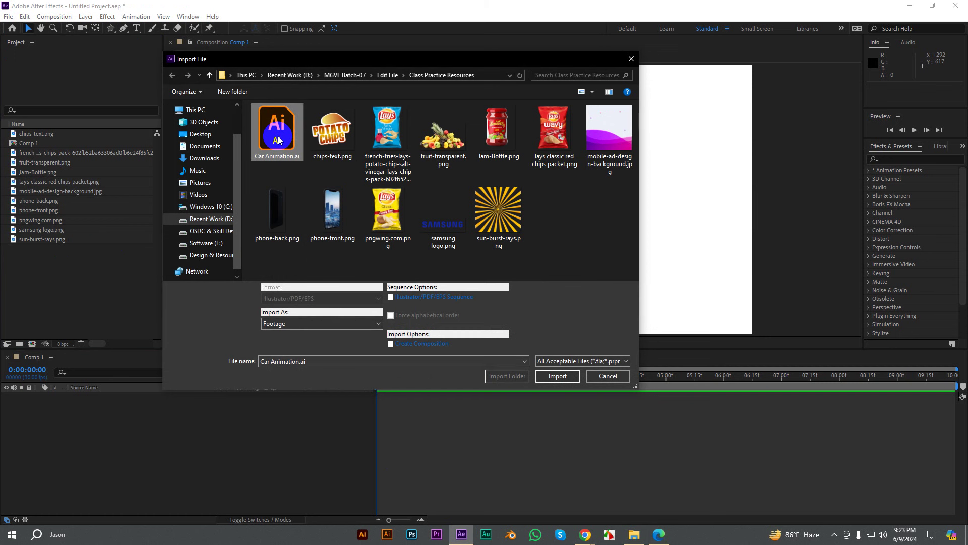
pyautogui.click(342, 130)
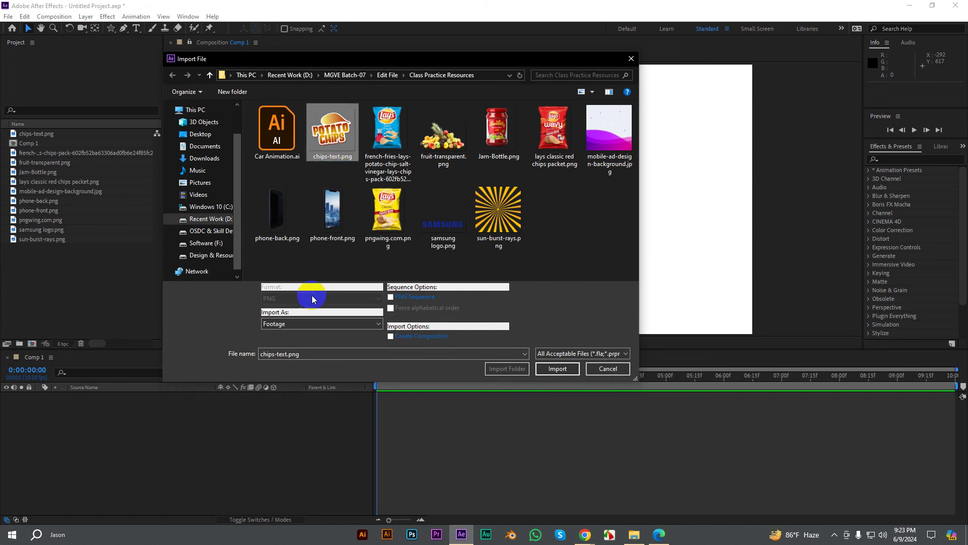
pyautogui.click(290, 323)
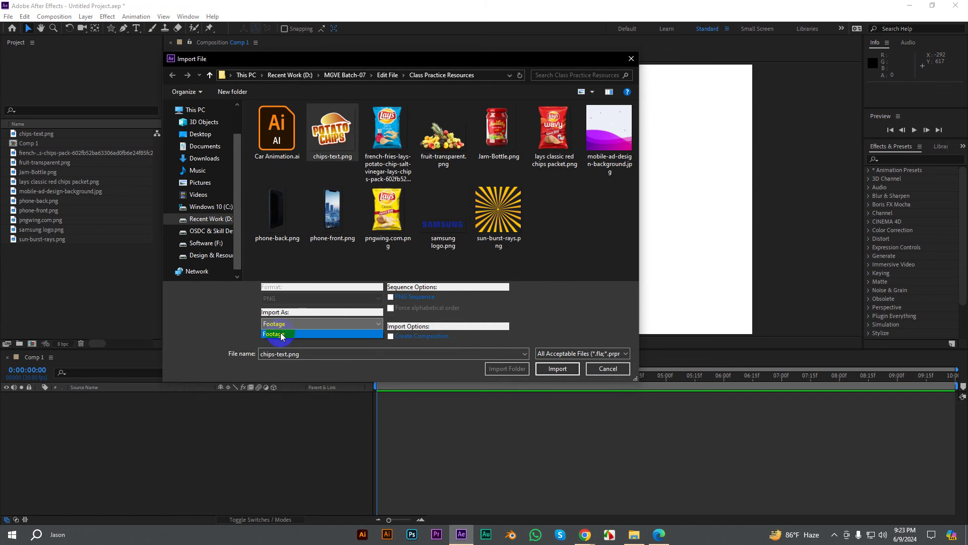
pyautogui.click(285, 146)
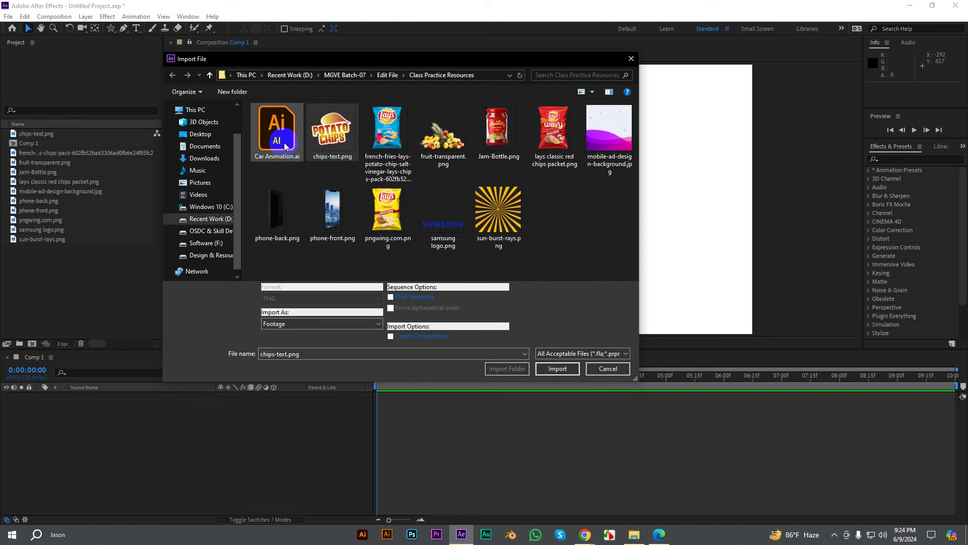
pyautogui.click(282, 325)
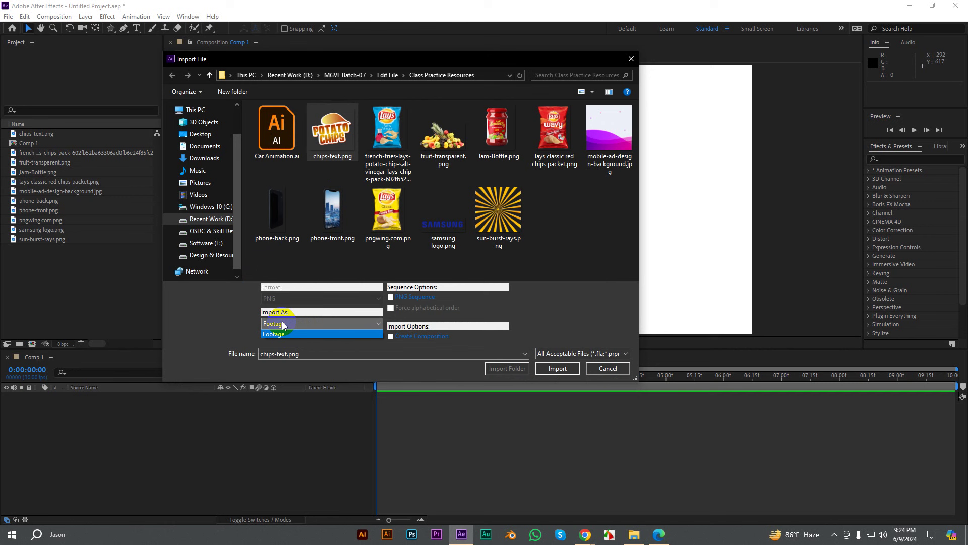
pyautogui.click(288, 312)
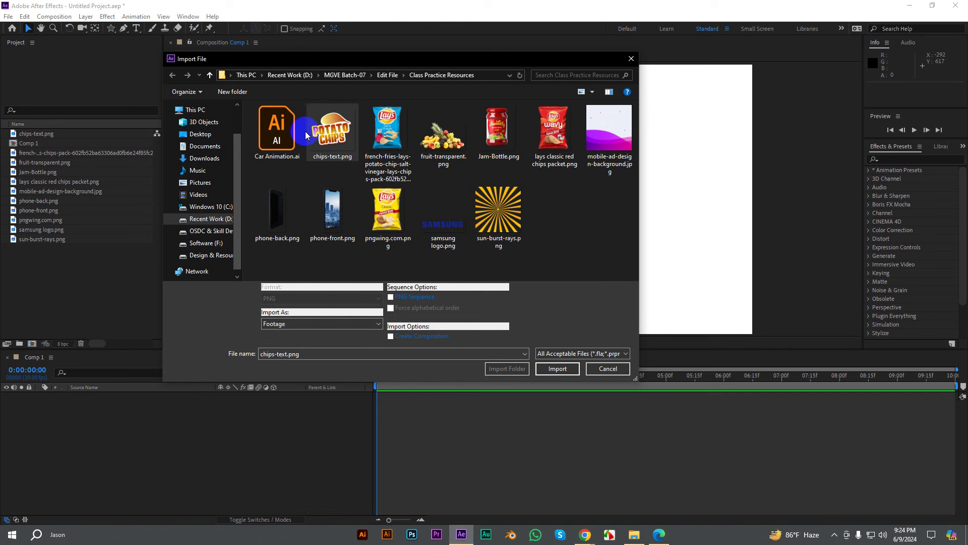
pyautogui.click(280, 132)
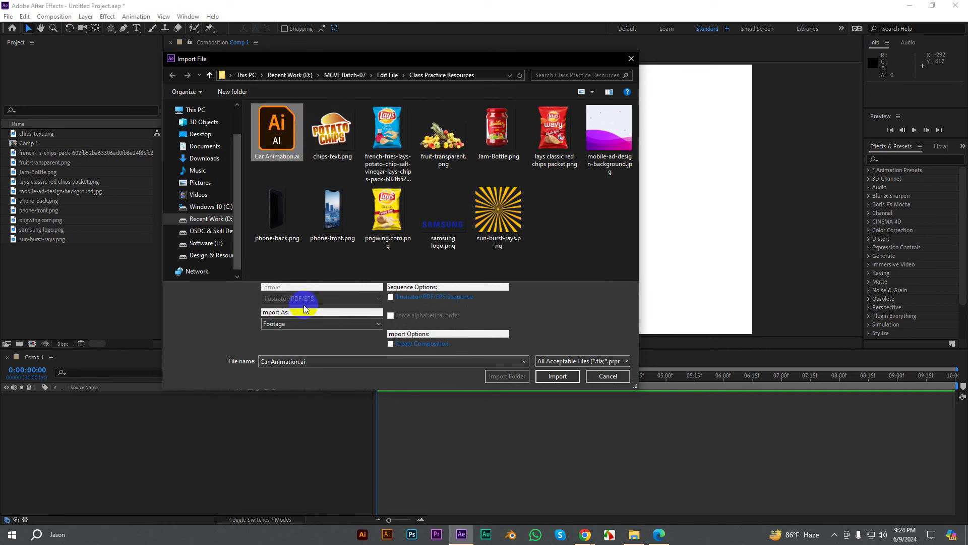
pyautogui.click(286, 325)
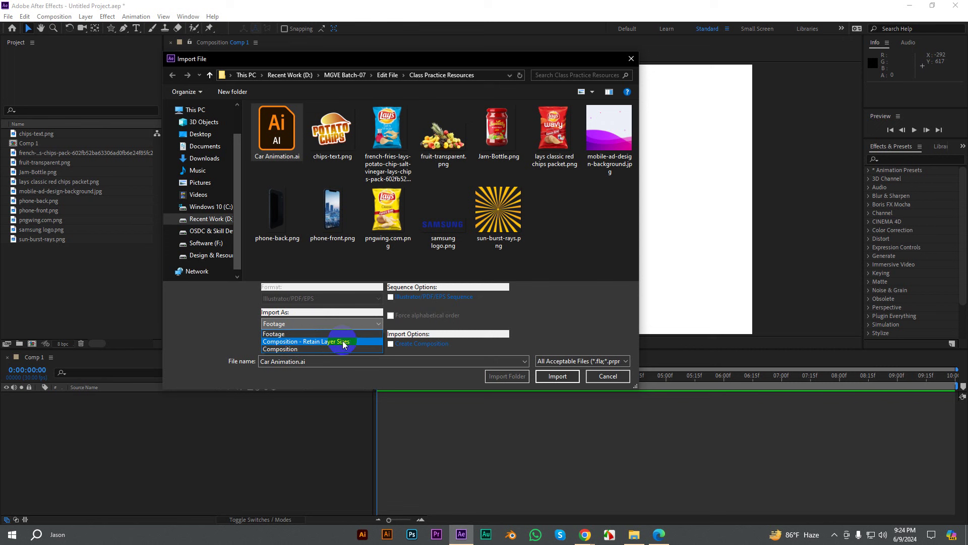
# Step: Set Import As to Composition, import Car Animation.ai, and select the new Car Animation comp
pyautogui.click(283, 134)
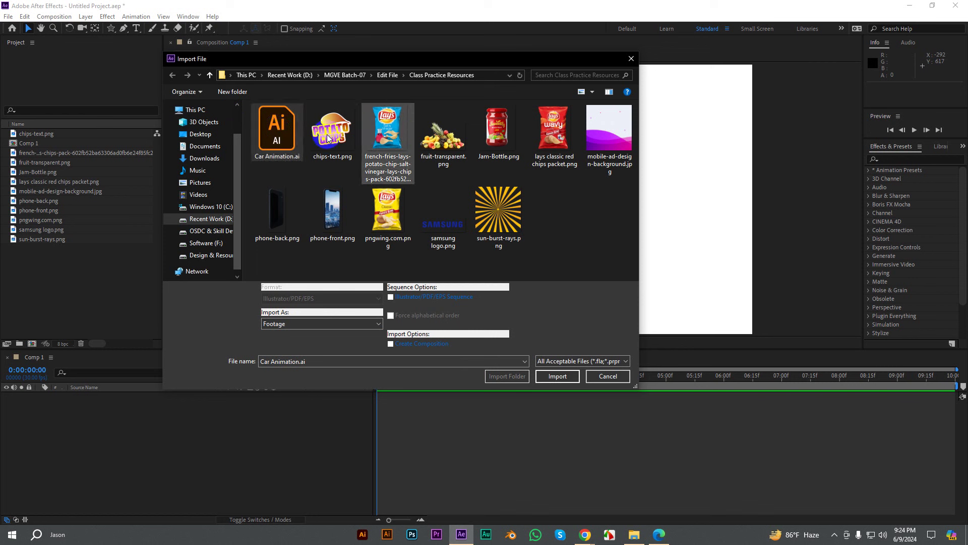
pyautogui.click(262, 170)
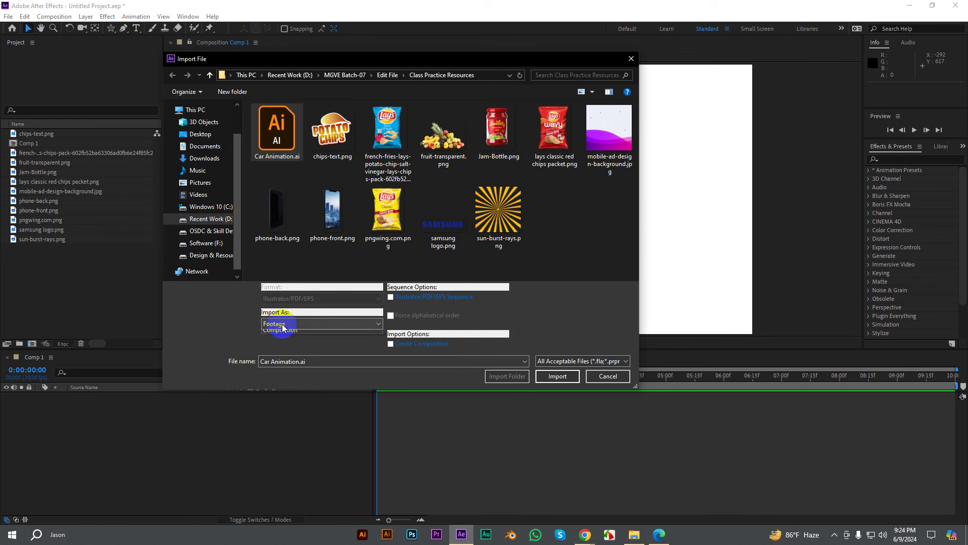
pyautogui.click(305, 324)
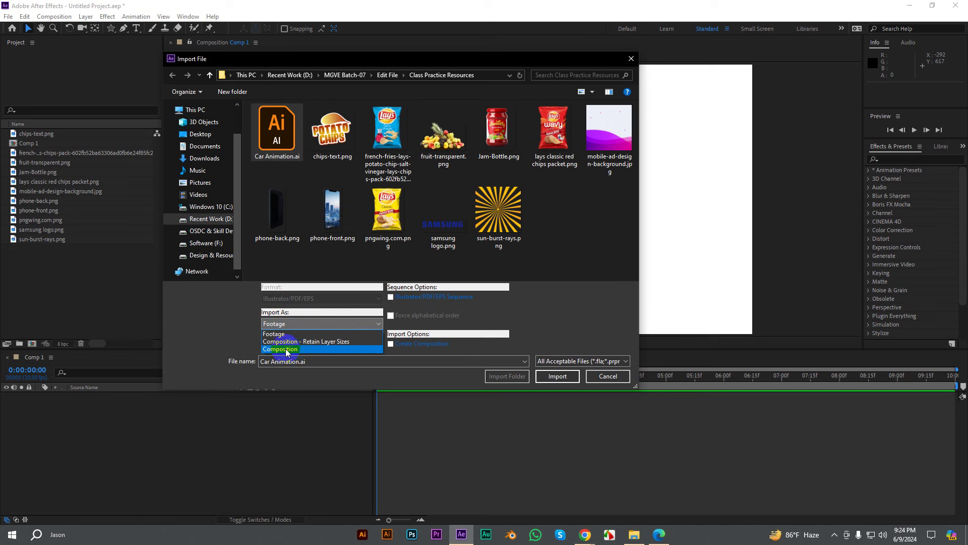
pyautogui.click(356, 63)
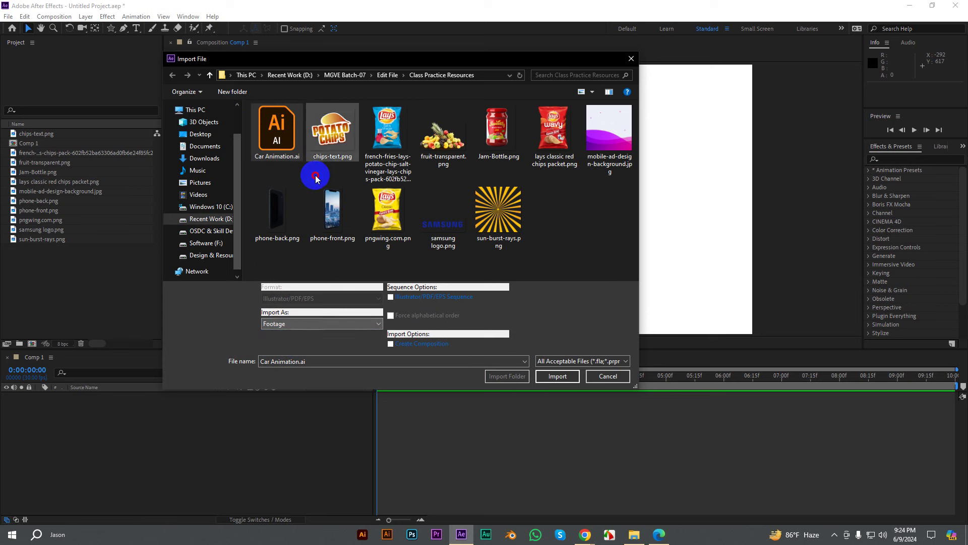
pyautogui.moveTo(416, 58)
pyautogui.mouseDown()
pyautogui.moveTo(385, 114)
pyautogui.moveTo(411, 52)
pyautogui.mouseUp()
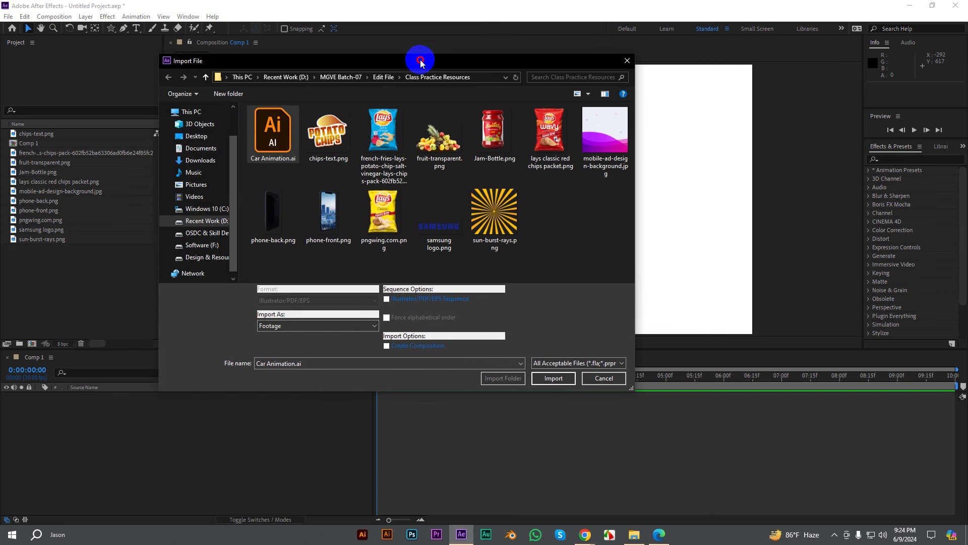
pyautogui.click(283, 326)
pyautogui.click(301, 334)
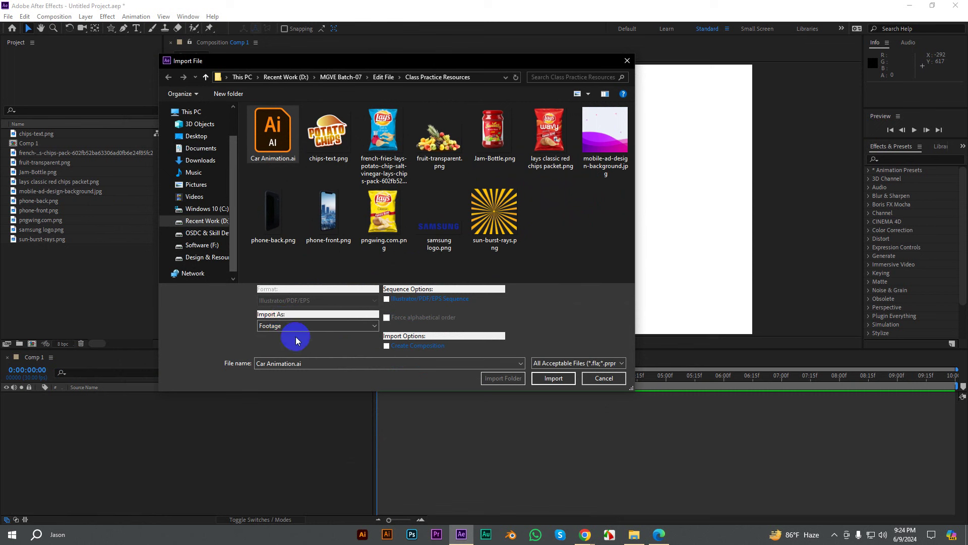
pyautogui.click(296, 326)
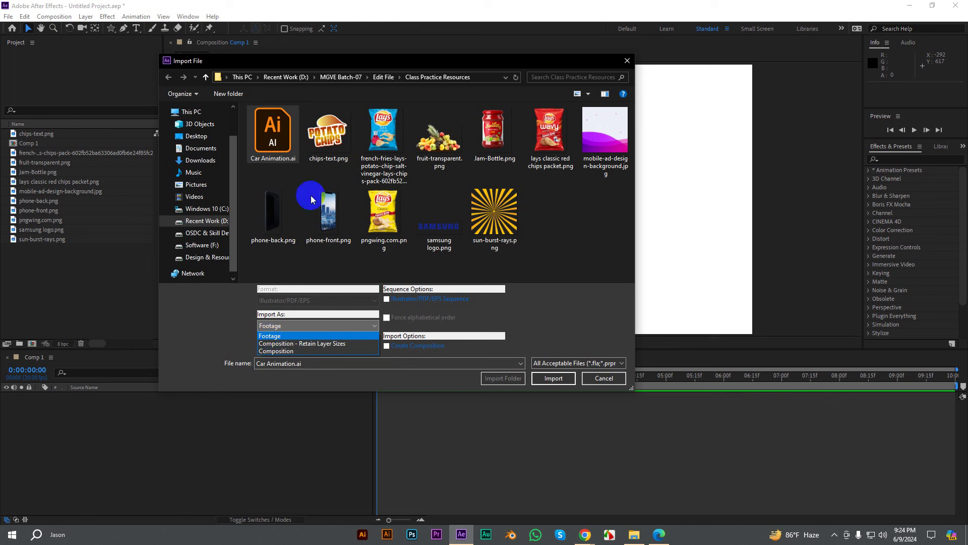
pyautogui.click(264, 351)
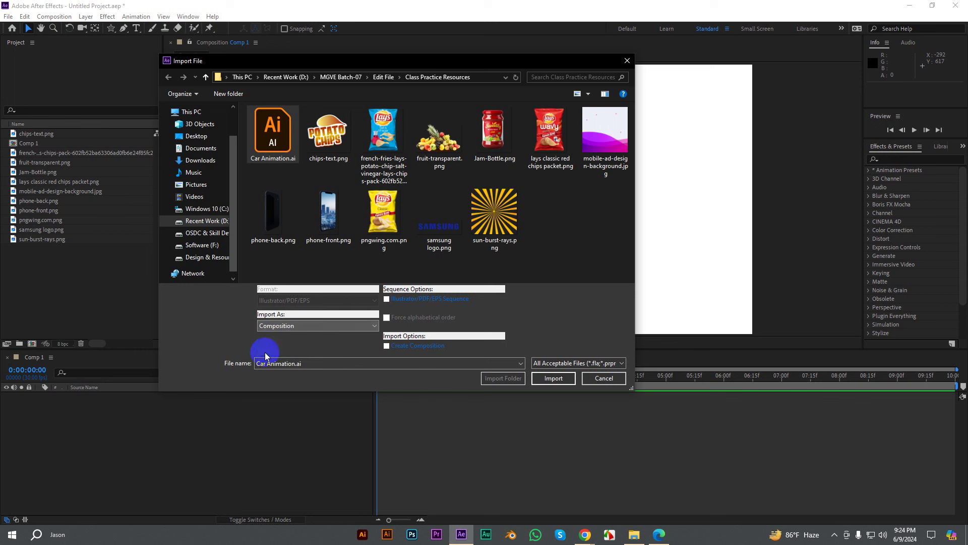
pyautogui.click(555, 379)
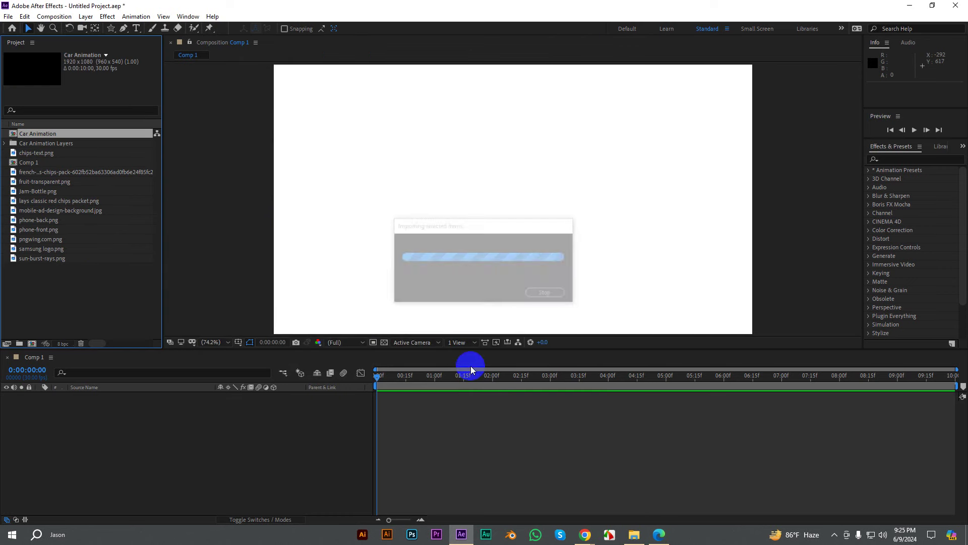
pyautogui.click(24, 134)
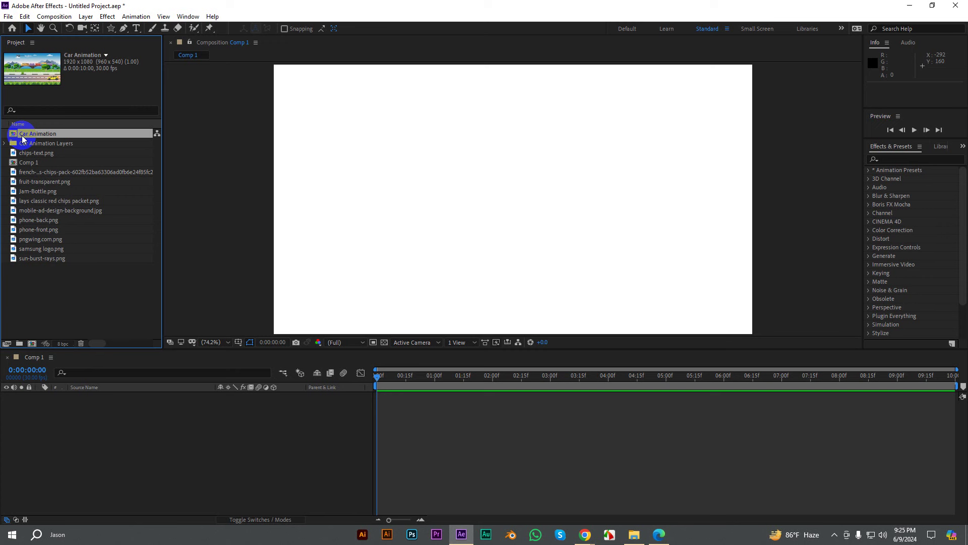
# Step: Open the Car Animation comp, enlarge the timeline, and test-move the FW wheel before reverting it
pyautogui.doubleClick(14, 137)
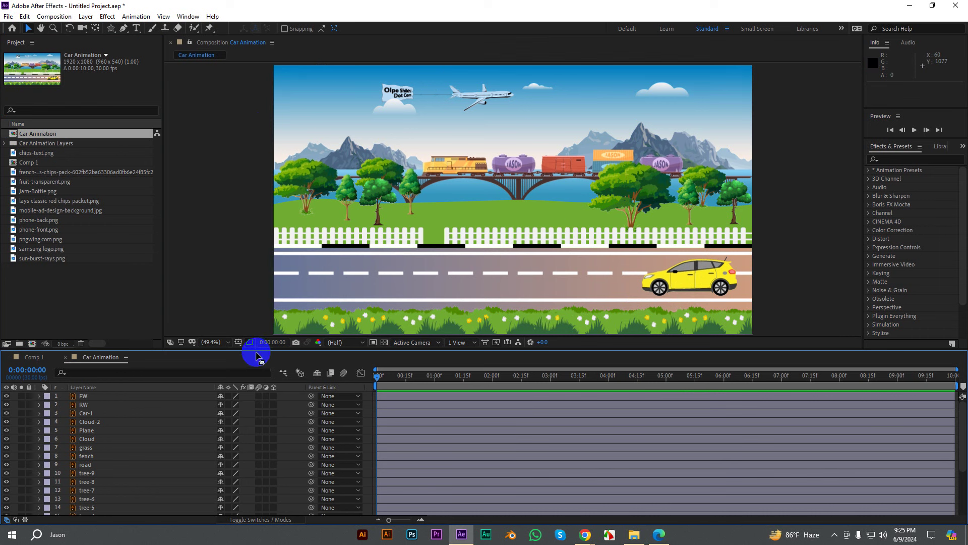
pyautogui.moveTo(254, 349)
pyautogui.mouseDown()
pyautogui.moveTo(266, 296)
pyautogui.moveTo(261, 331)
pyautogui.mouseUp()
pyautogui.click(484, 103)
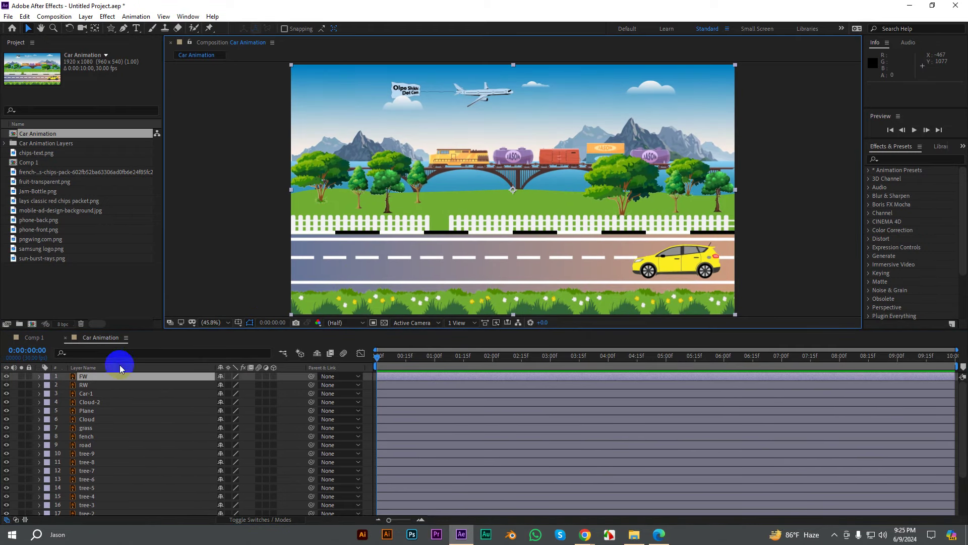
pyautogui.moveTo(555, 233)
pyautogui.mouseDown()
pyautogui.moveTo(526, 186)
pyautogui.moveTo(555, 226)
pyautogui.moveTo(546, 217)
pyautogui.mouseUp()
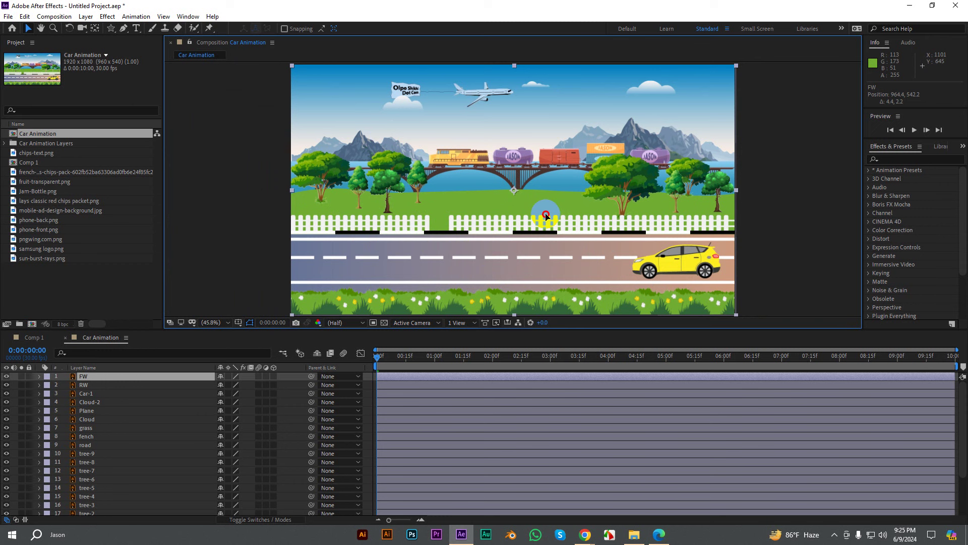
pyautogui.press('Return')
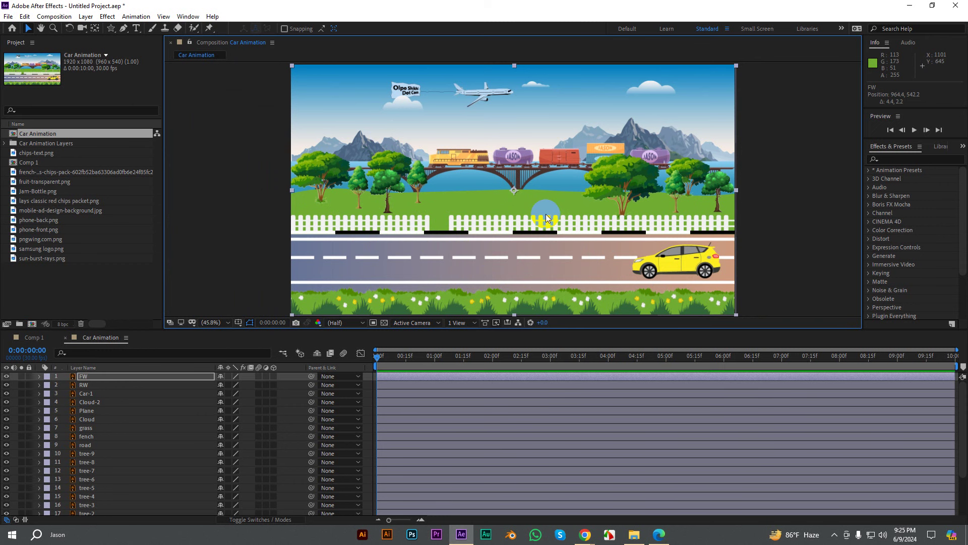
# Step: Close and delete the Car Animation comp and the Car Animation Layers folder from the project
pyautogui.click(65, 338)
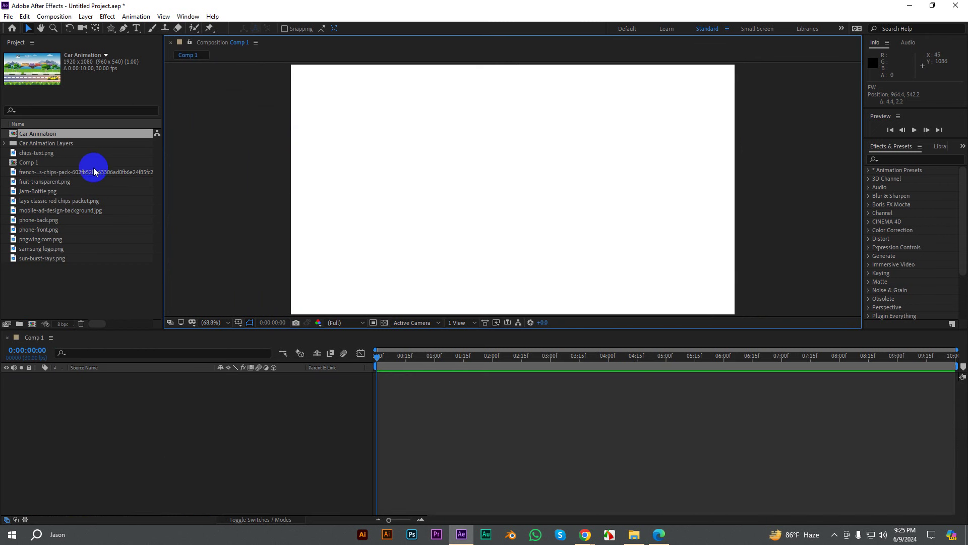
pyautogui.click(50, 143)
pyautogui.click(43, 135)
pyautogui.press('Delete')
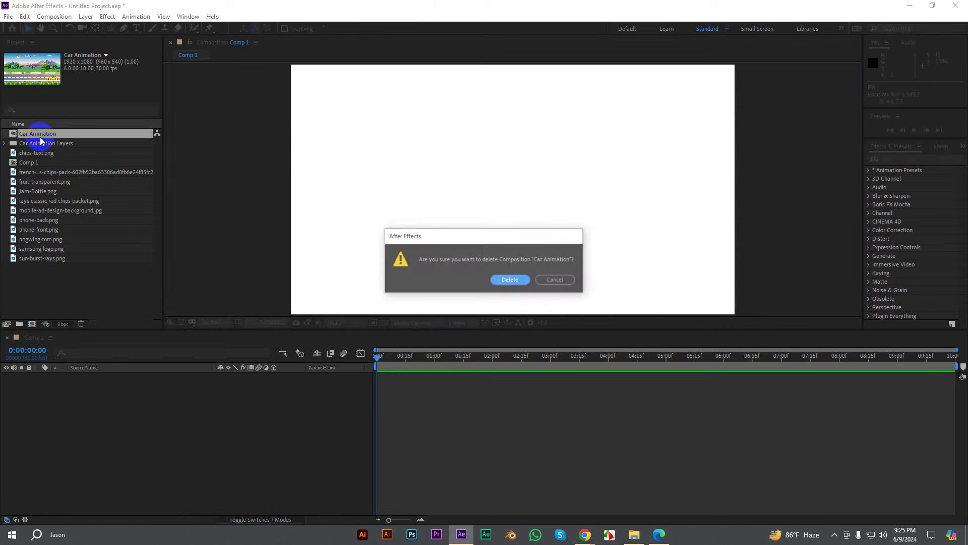
pyautogui.click(509, 281)
pyautogui.click(50, 134)
pyautogui.press('Delete')
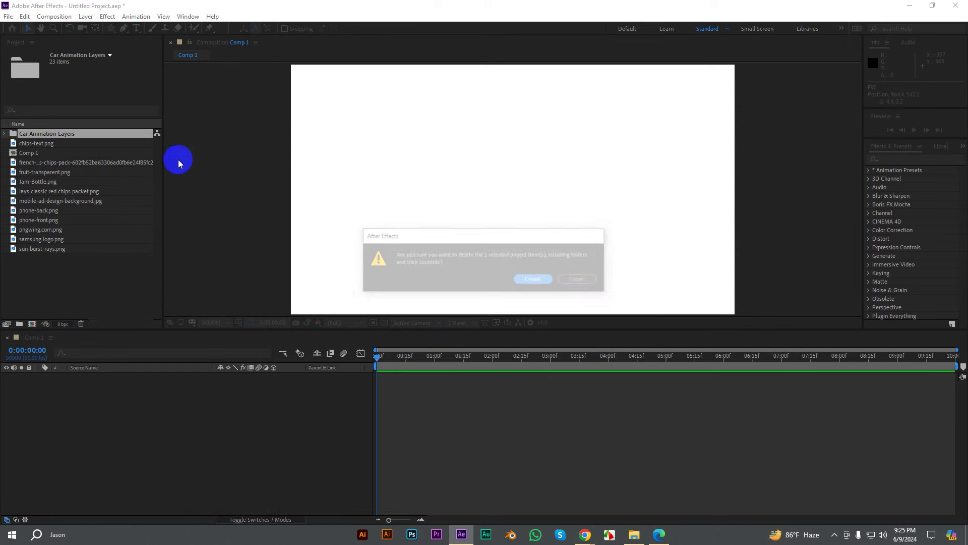
pyautogui.click(535, 280)
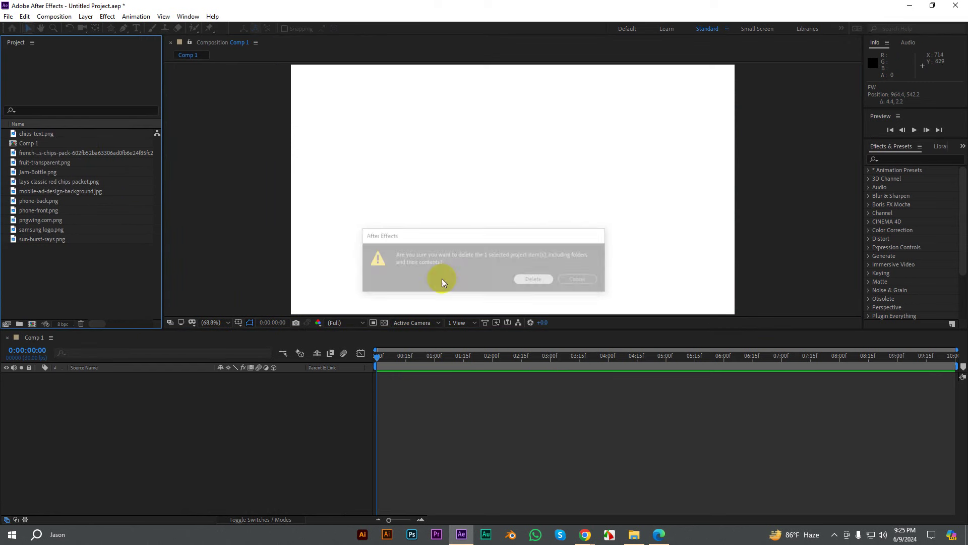
# Step: Reimport Car Animation.ai as Footage with Merged Layers
pyautogui.doubleClick(96, 274)
pyautogui.click(272, 132)
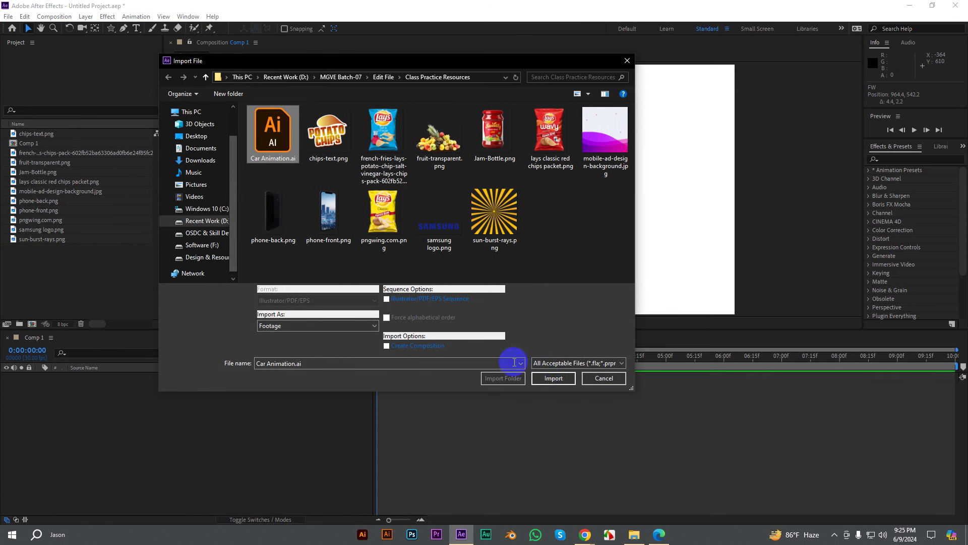
pyautogui.click(551, 376)
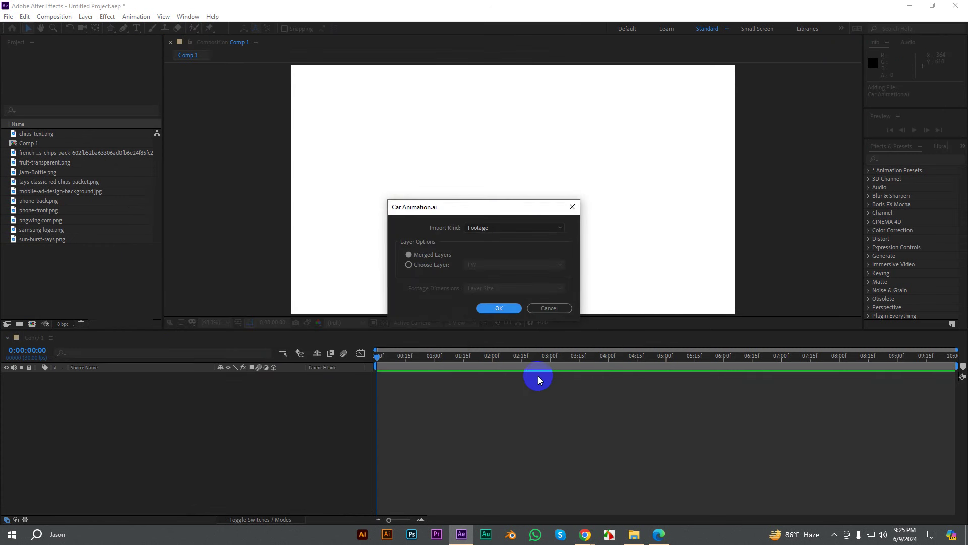
pyautogui.click(509, 309)
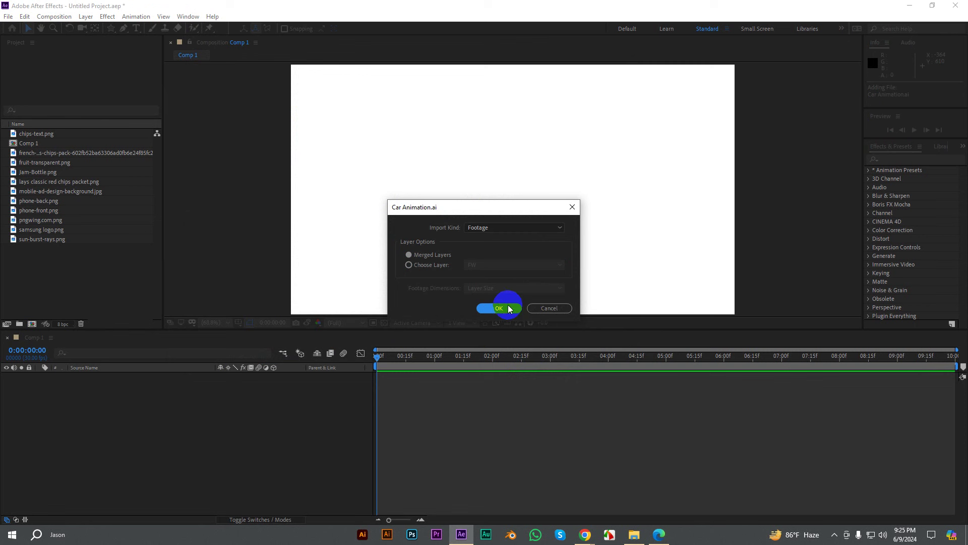
pyautogui.click(465, 218)
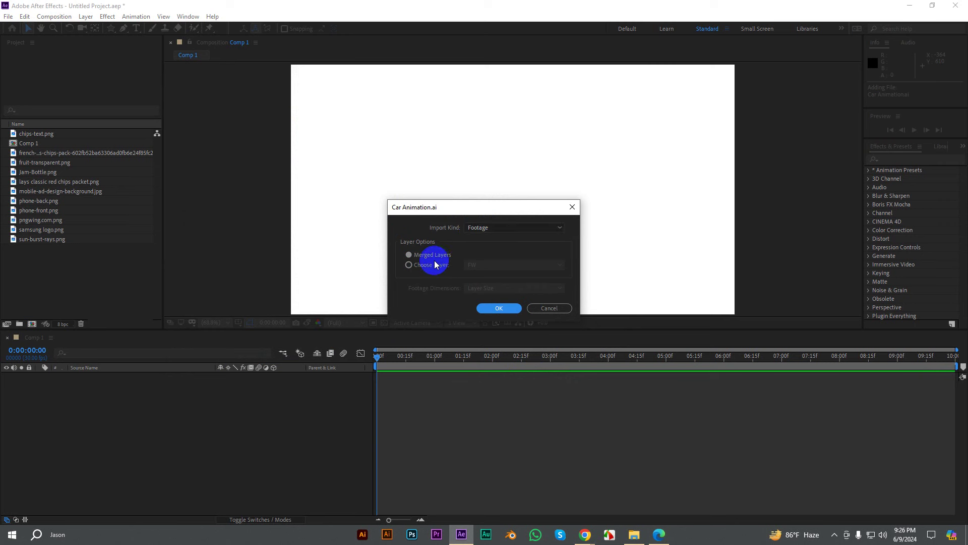
pyautogui.click(492, 309)
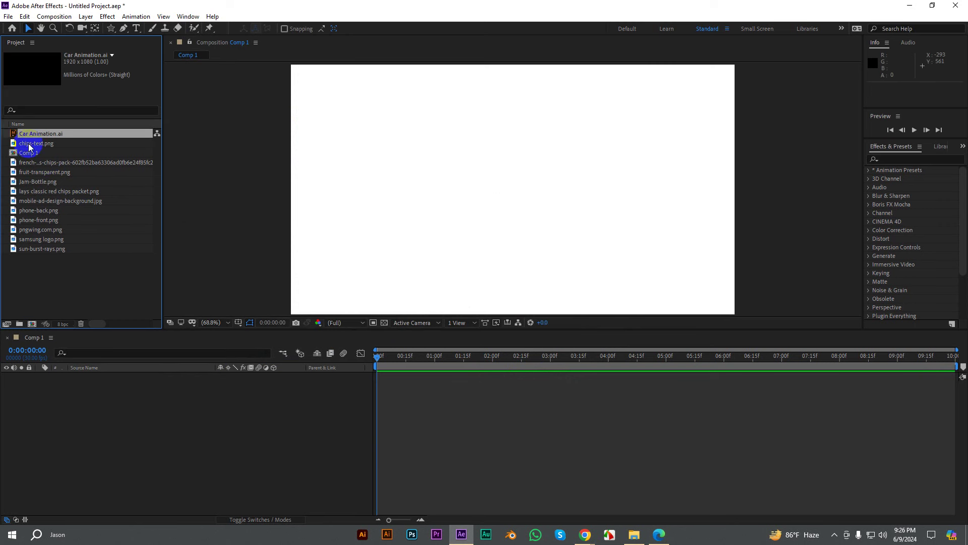
# Step: Preview the merged Car Animation.ai footage, then delete it from the project
pyautogui.doubleClick(15, 133)
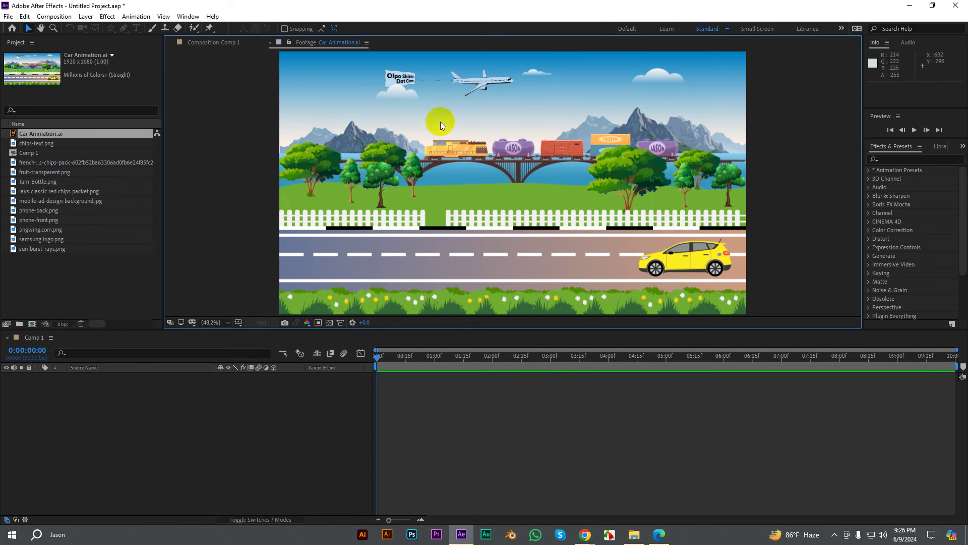
pyautogui.click(525, 197)
pyautogui.click(43, 263)
pyautogui.click(41, 133)
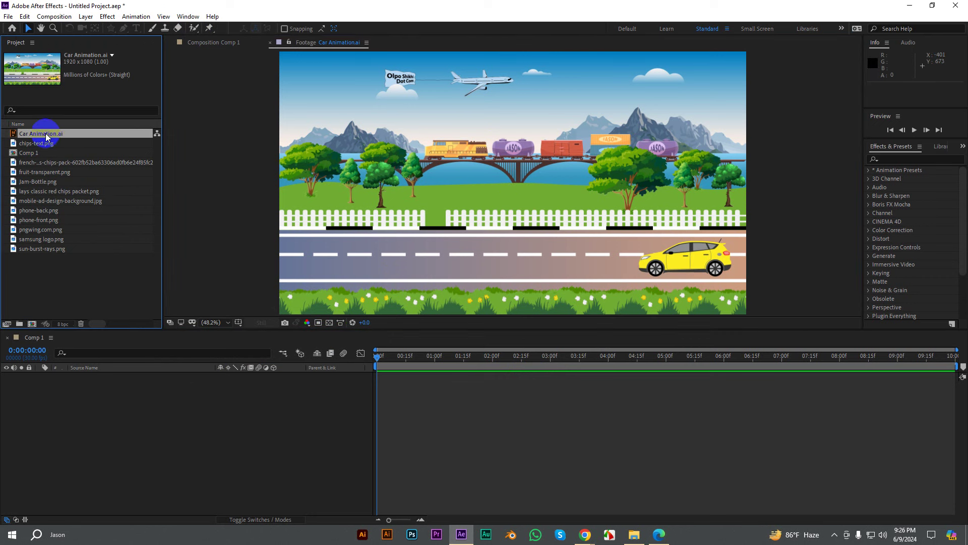
pyautogui.press('Delete')
# Step: Reimport Car Animation.ai as footage of only the FW layer, then delete that FW item
pyautogui.doubleClick(49, 280)
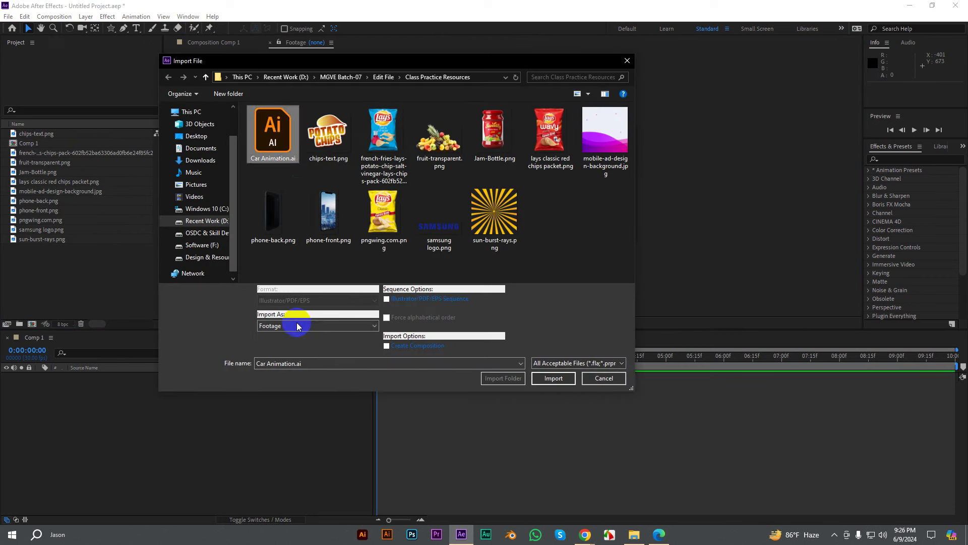
pyautogui.click(290, 326)
pyautogui.click(283, 336)
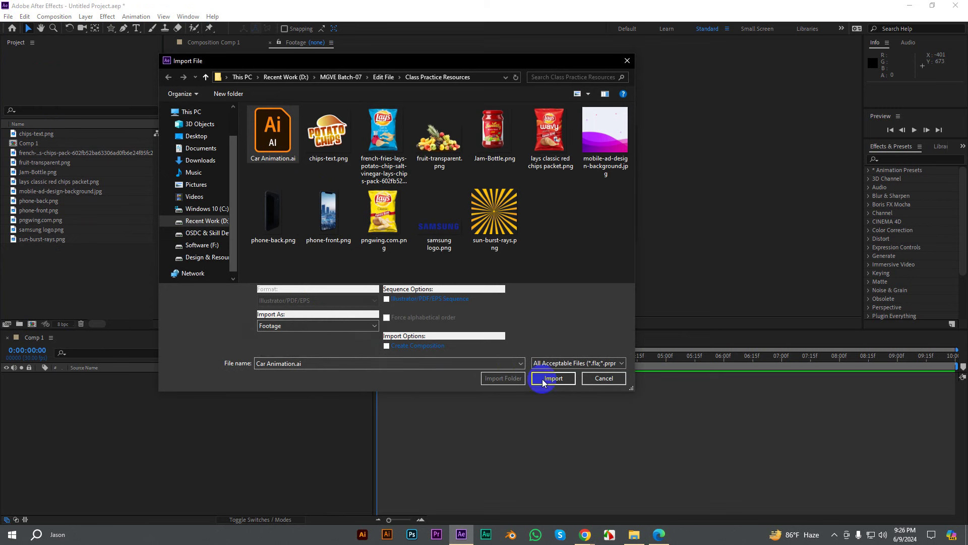
pyautogui.click(547, 378)
pyautogui.click(415, 266)
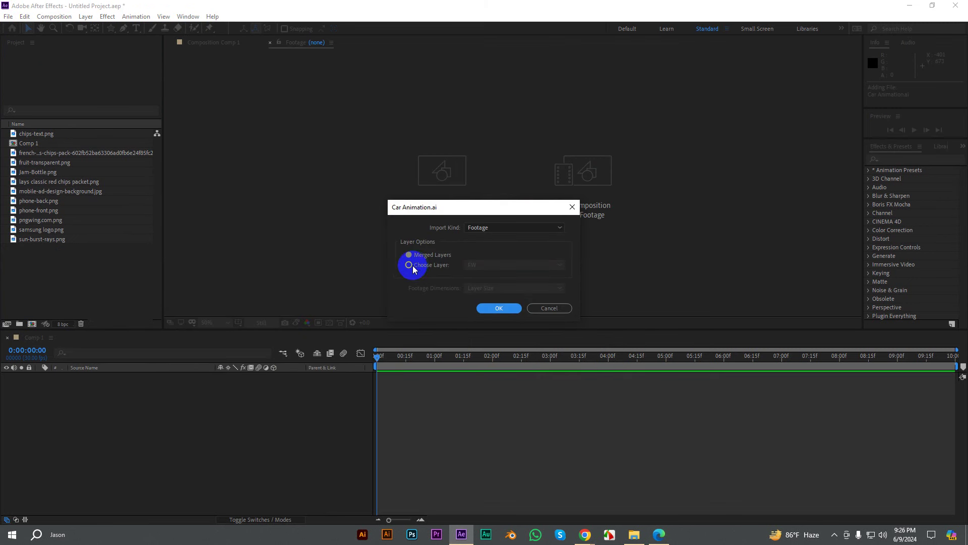
pyautogui.click(497, 308)
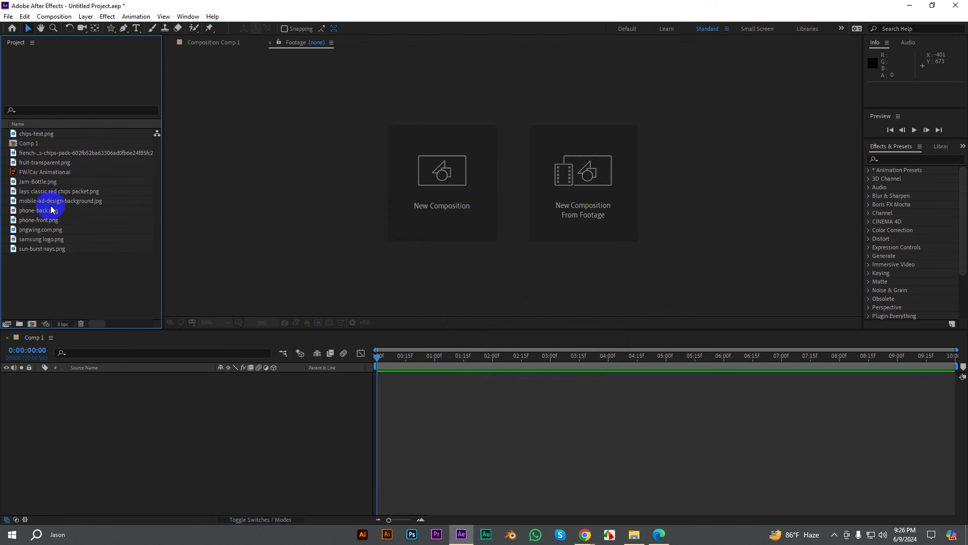
pyautogui.click(34, 176)
pyautogui.press('Delete')
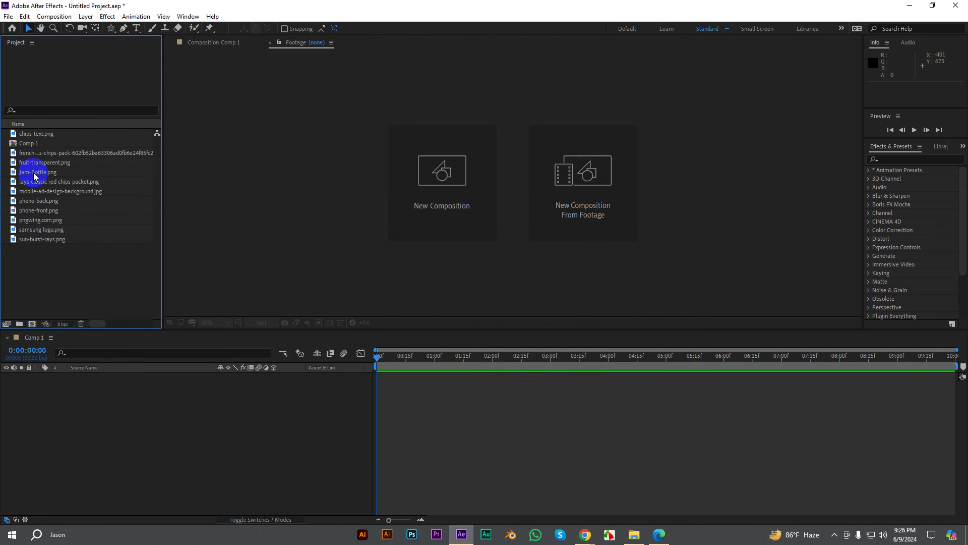
# Step: Import Car Animation.ai with Import As set to Composition - Retain Layer Sizes
pyautogui.doubleClick(84, 287)
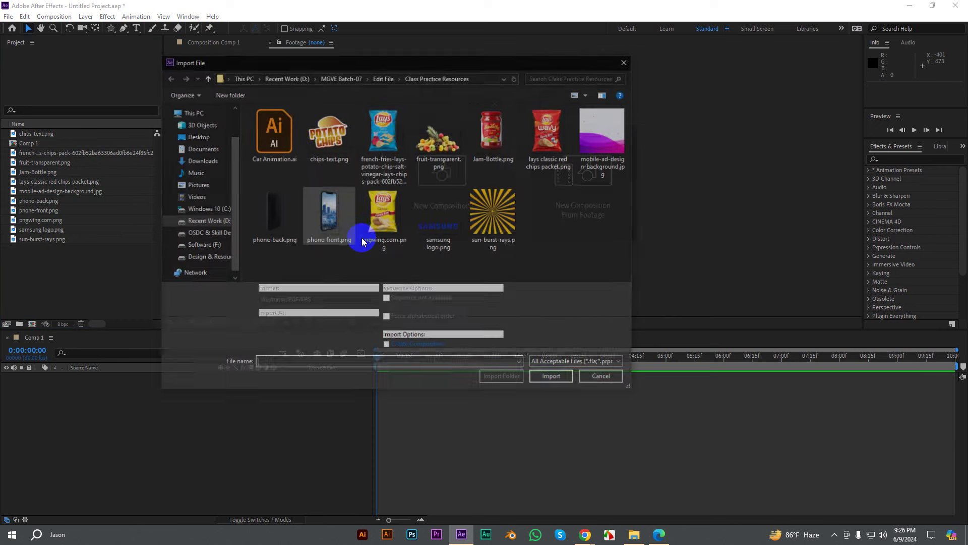
pyautogui.click(267, 157)
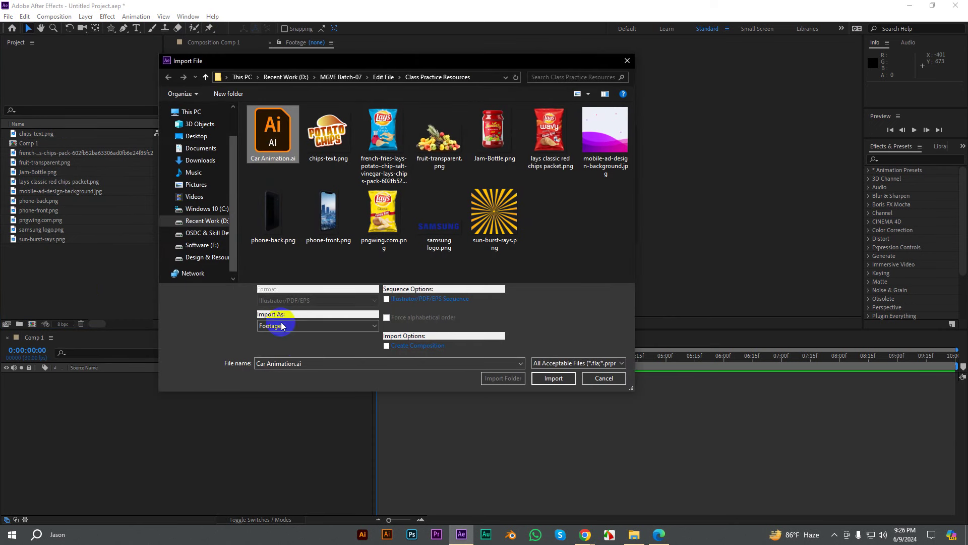
pyautogui.click(279, 325)
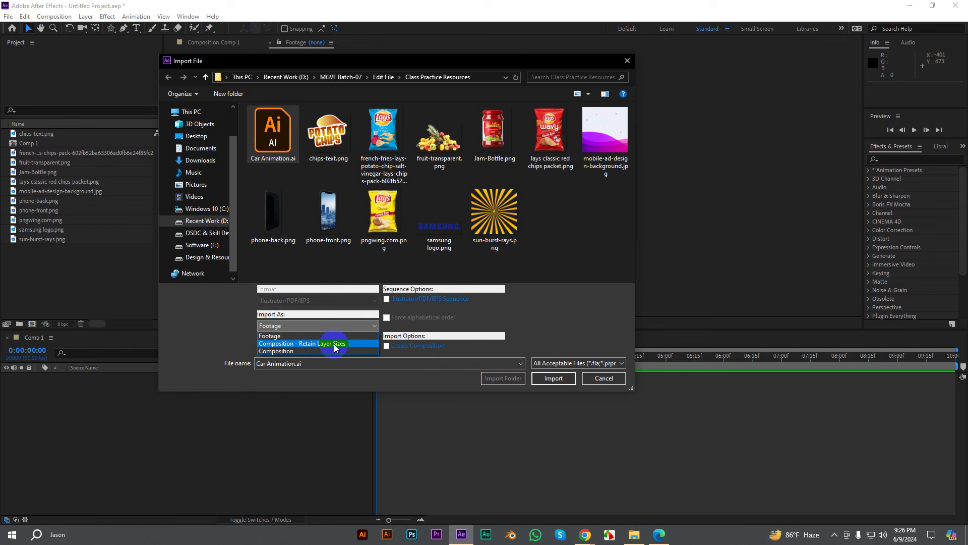
pyautogui.click(334, 345)
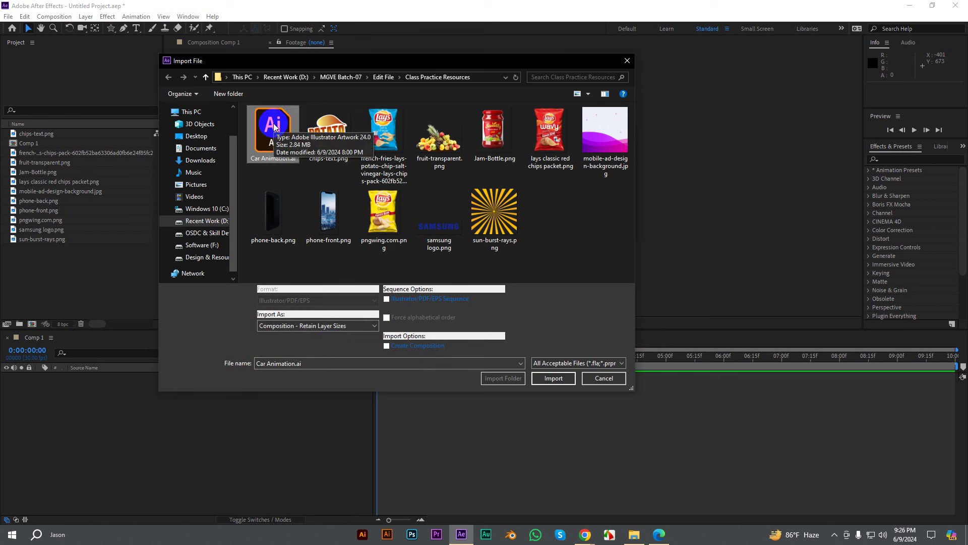
pyautogui.click(286, 326)
pyautogui.click(287, 328)
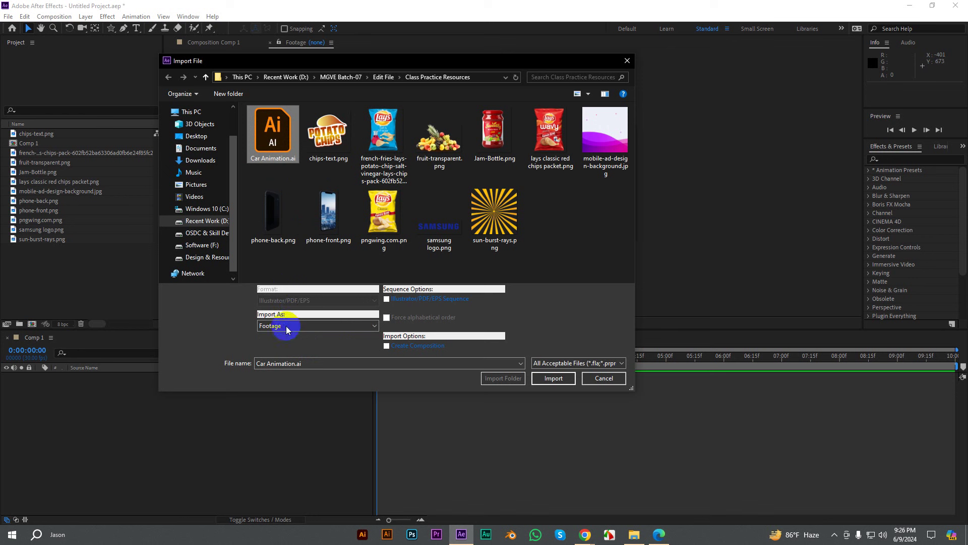
pyautogui.click(286, 328)
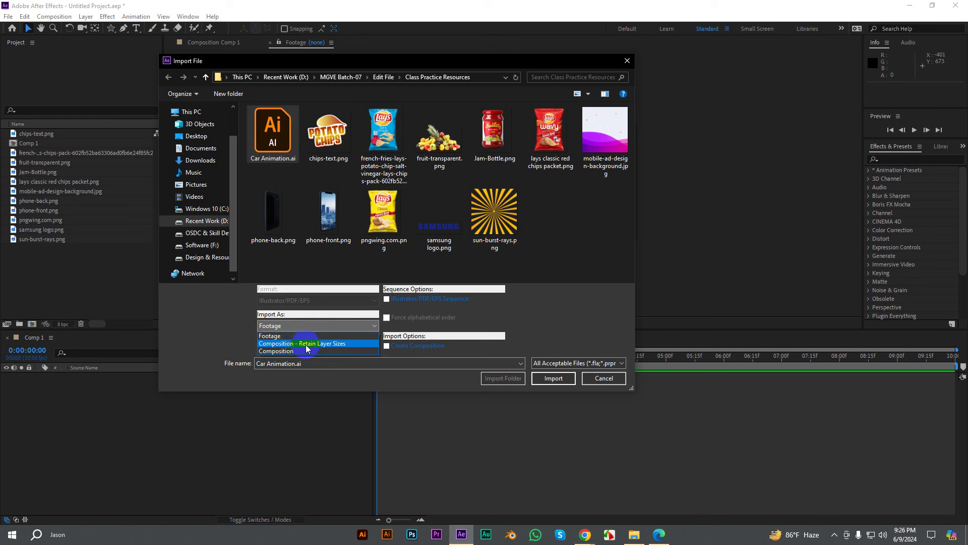
pyautogui.click(328, 344)
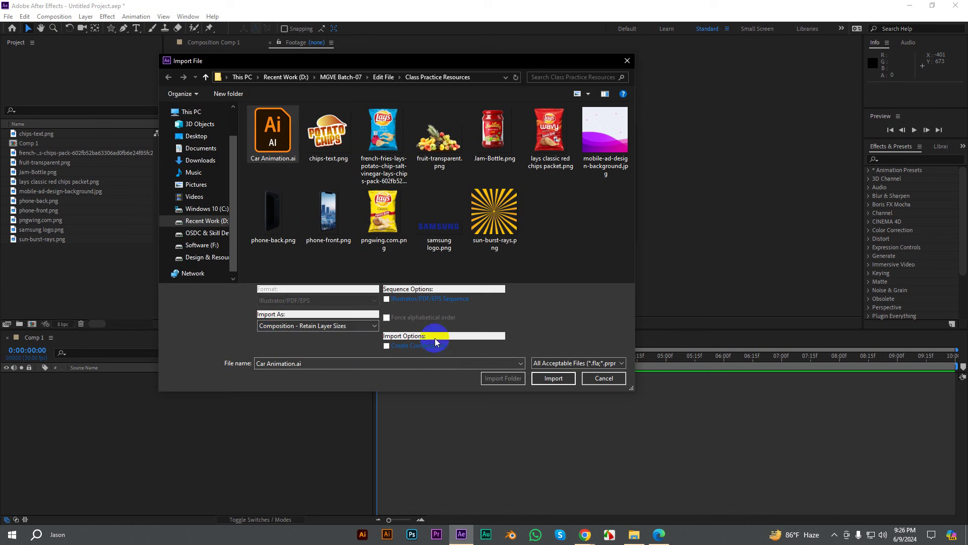
pyautogui.click(553, 378)
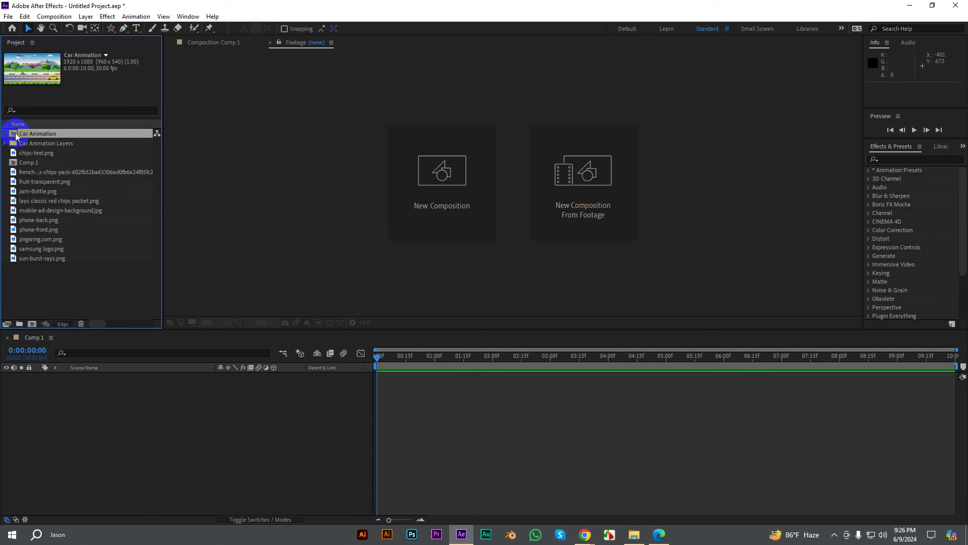
# Step: Open the Car Animation comp, expand the timeline to all 23 layers, then restore the viewer
pyautogui.doubleClick(15, 133)
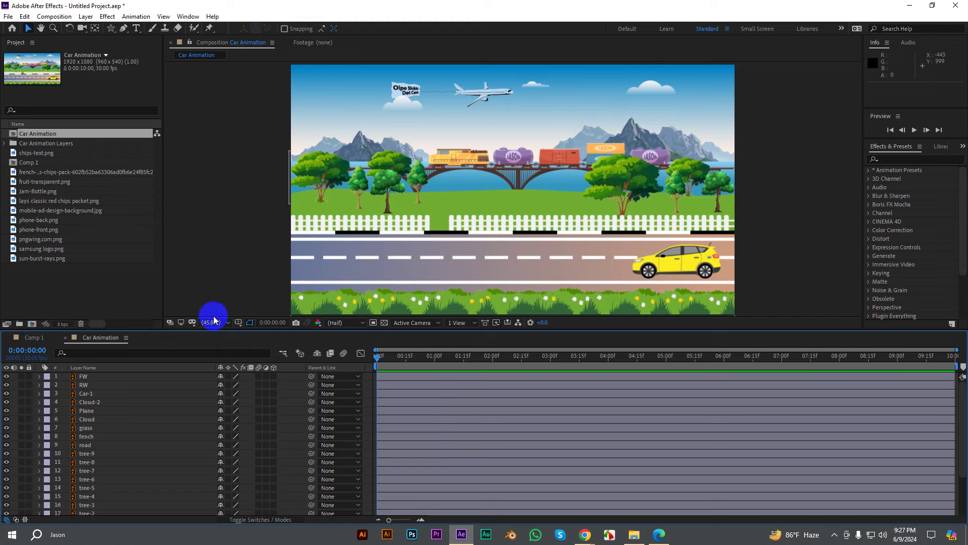
pyautogui.moveTo(201, 330); pyautogui.dragTo(222, 91)
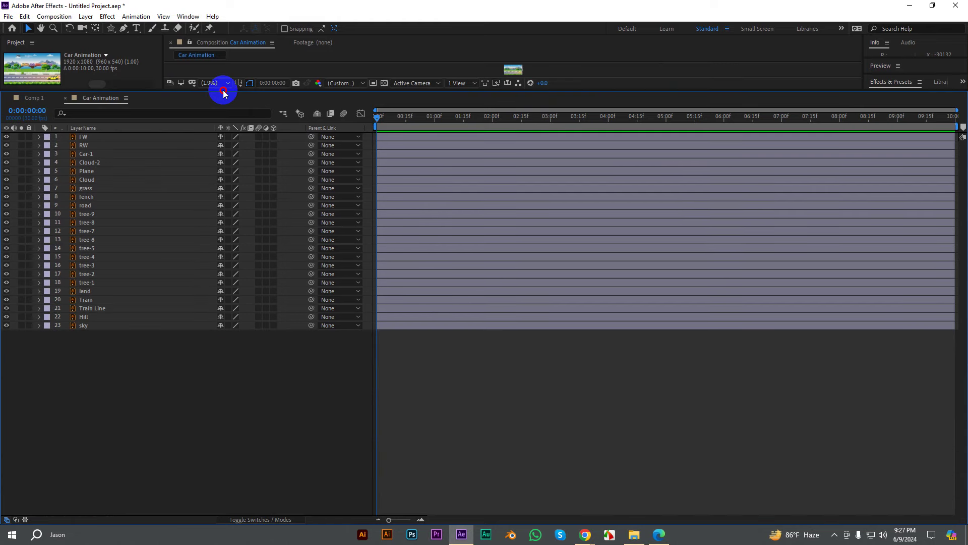
pyautogui.moveTo(223, 270); pyautogui.dragTo(221, 316)
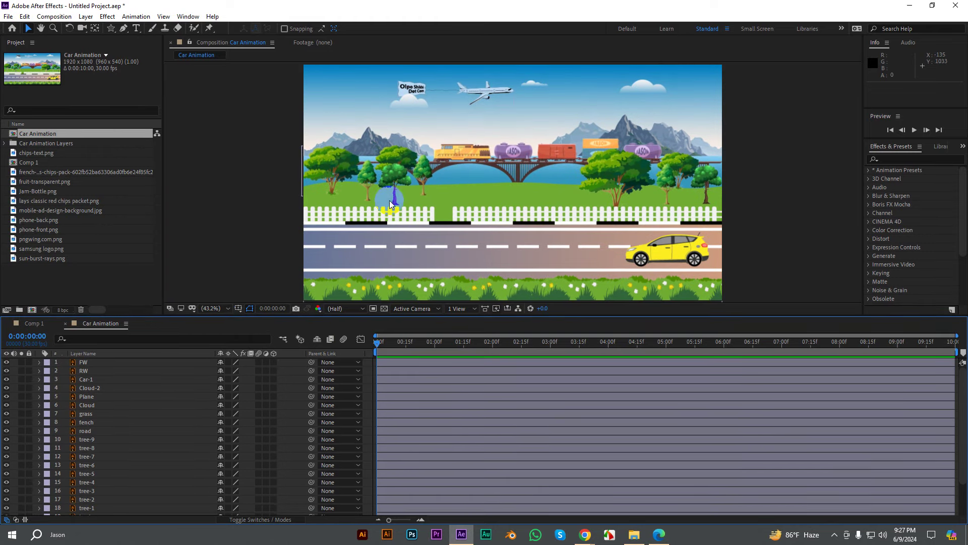
pyautogui.click(466, 95)
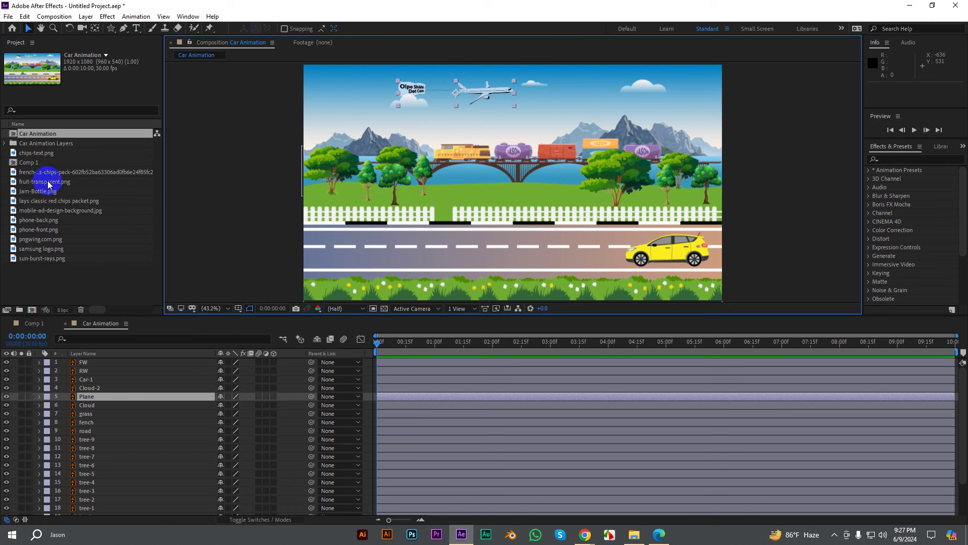
pyautogui.click(64, 290)
pyautogui.click(43, 136)
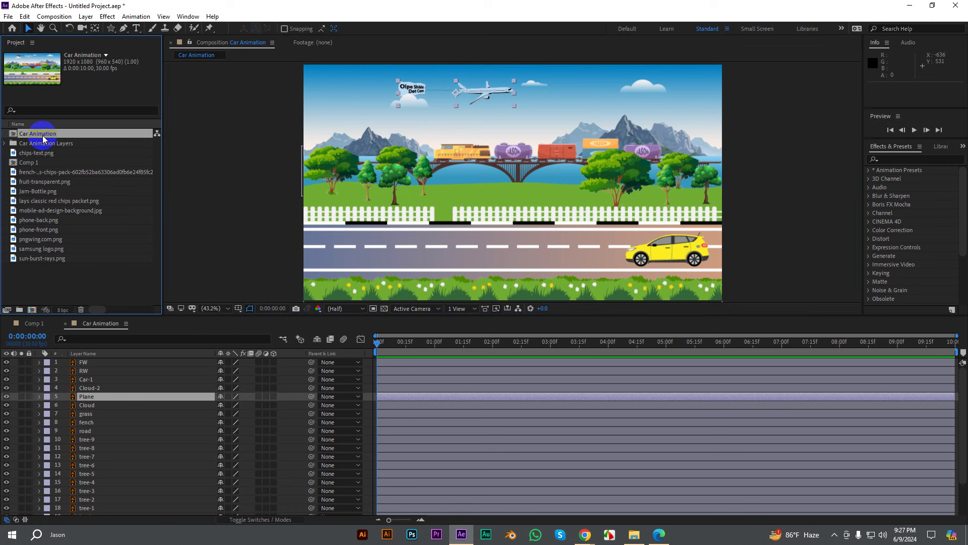
# Step: Delete the Car Animation composition and the Car Animation Layers folder from the Project panel
pyautogui.press('Delete')
pyautogui.click(497, 281)
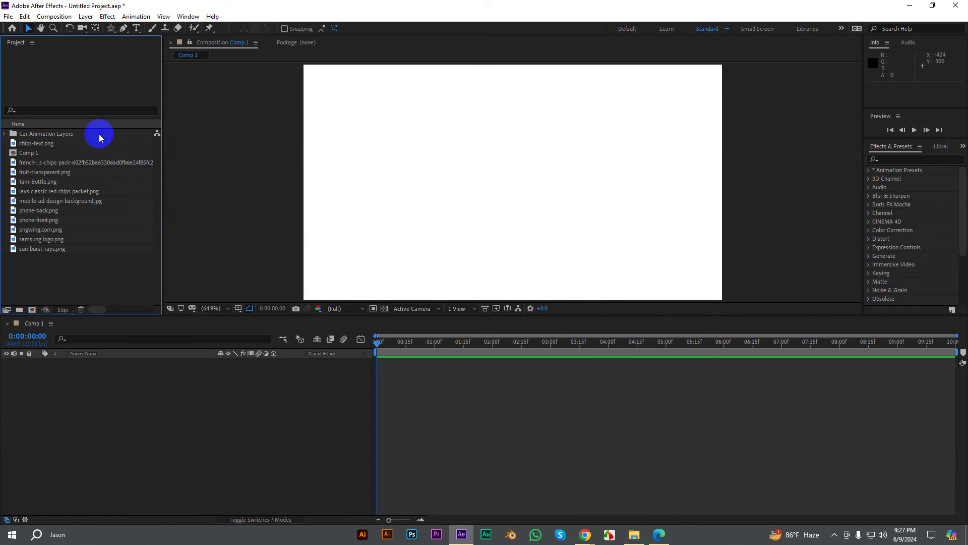
pyautogui.click(33, 133)
pyautogui.press('Delete')
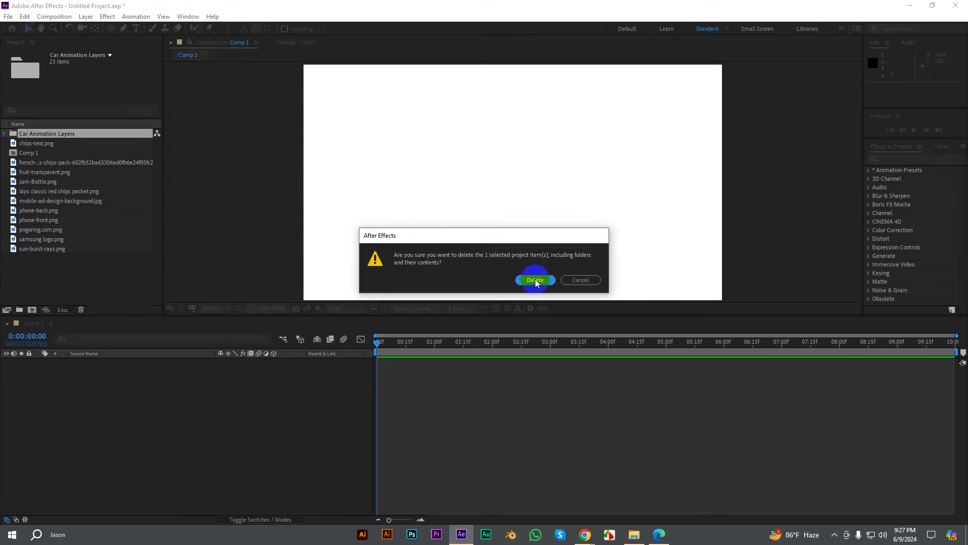
pyautogui.click(535, 280)
pyautogui.click(129, 399)
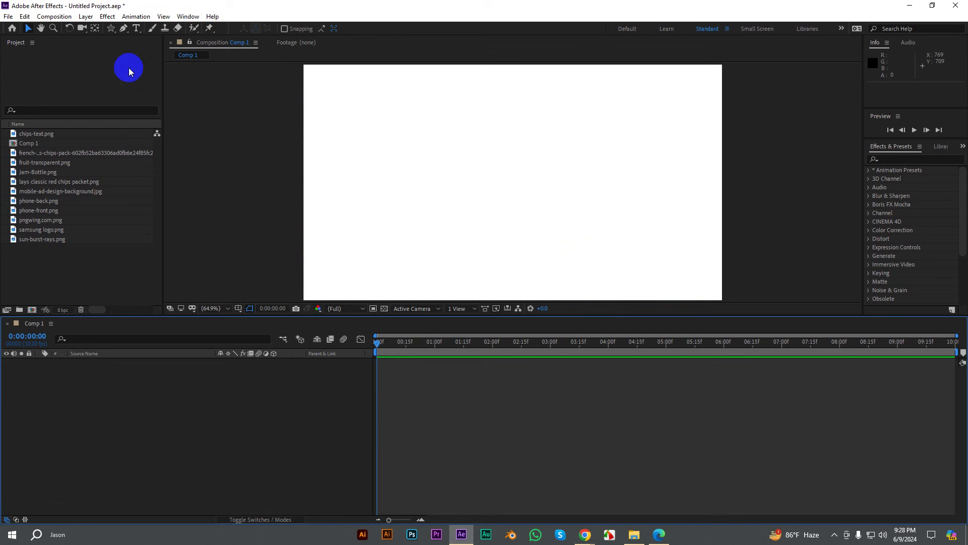
# Step: Draw a green circle in Comp 1 with the Ellipse tool
pyautogui.moveTo(113, 30); pyautogui.dragTo(146, 53)
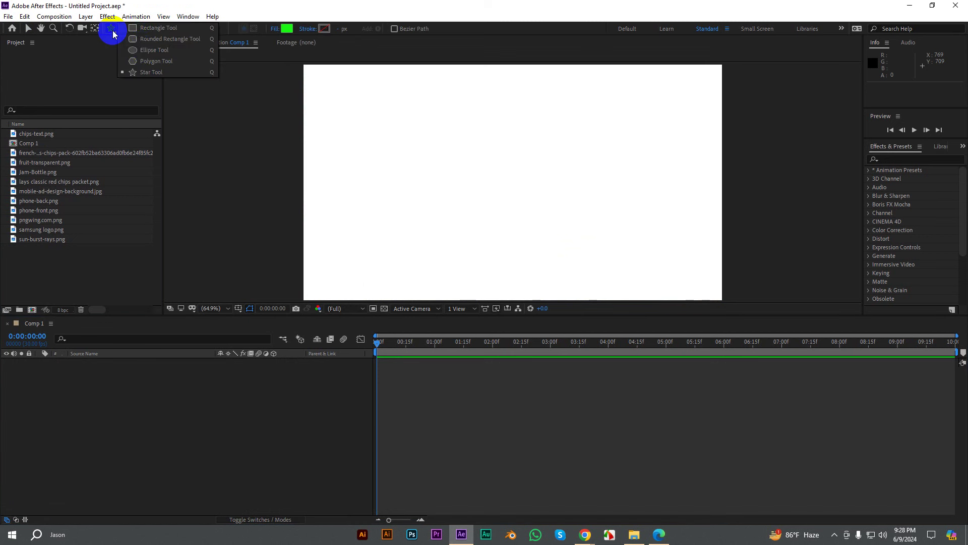
pyautogui.click(146, 53)
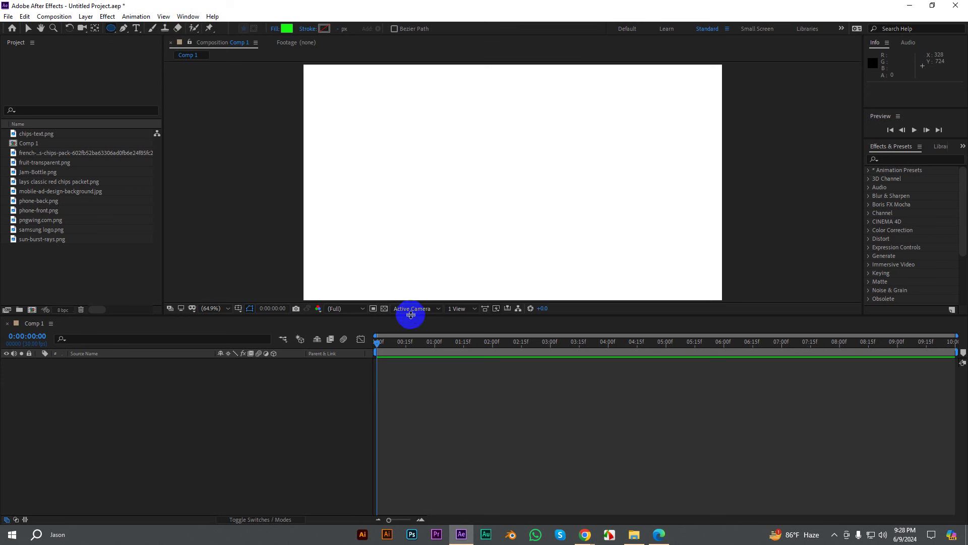
pyautogui.moveTo(410, 315); pyautogui.dragTo(406, 363)
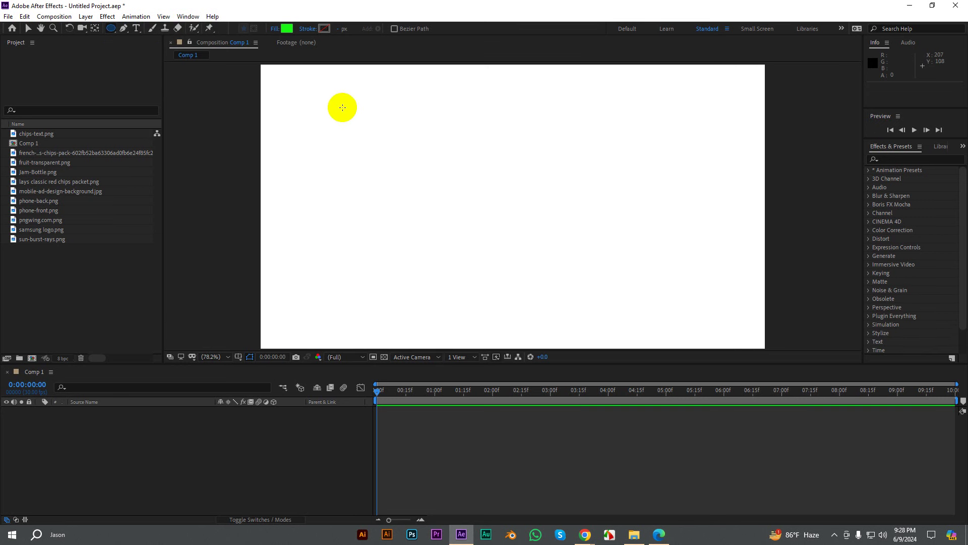
pyautogui.moveTo(342, 107); pyautogui.dragTo(375, 140)
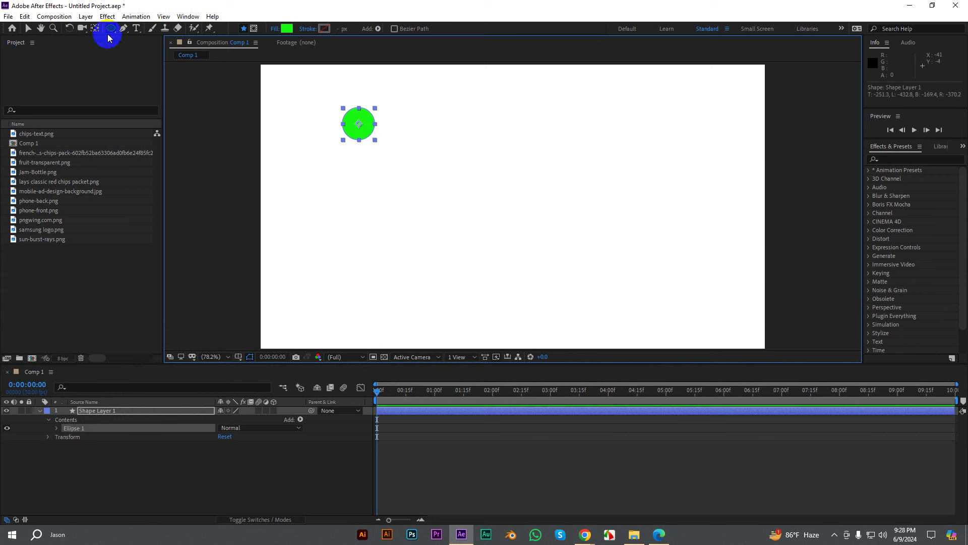
# Step: Duplicate Shape Layer 1 with Ctrl+D and drag the copy straight down below the original
pyautogui.click(28, 29)
pyautogui.click(356, 123)
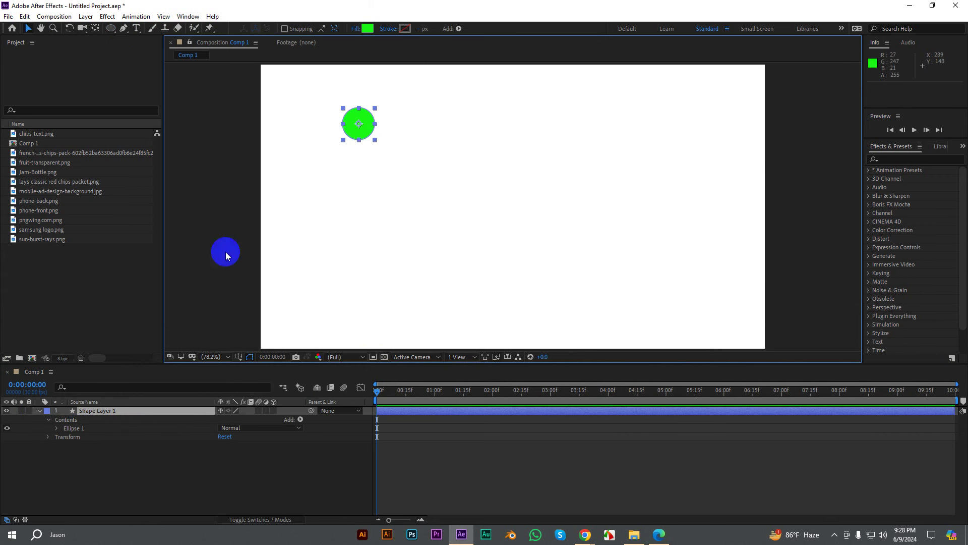
pyautogui.click(40, 410)
pyautogui.click(151, 442)
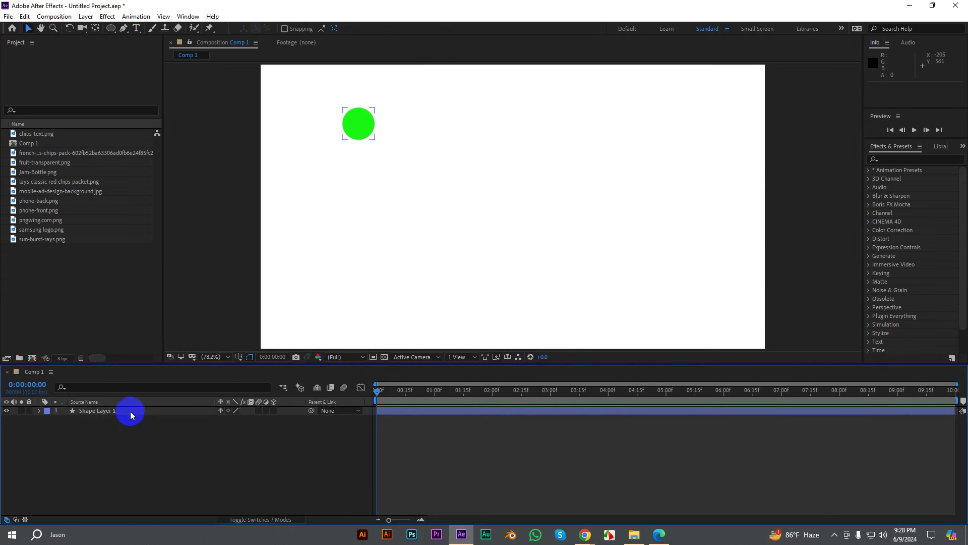
pyautogui.click(130, 412)
pyautogui.hotkey('ctrl', 'd')
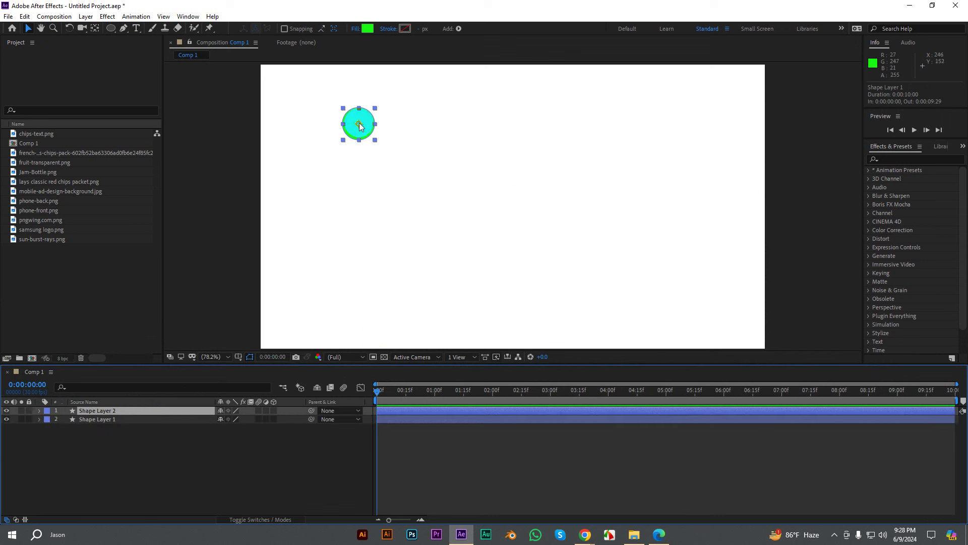
pyautogui.moveTo(360, 125); pyautogui.dragTo(360, 177)
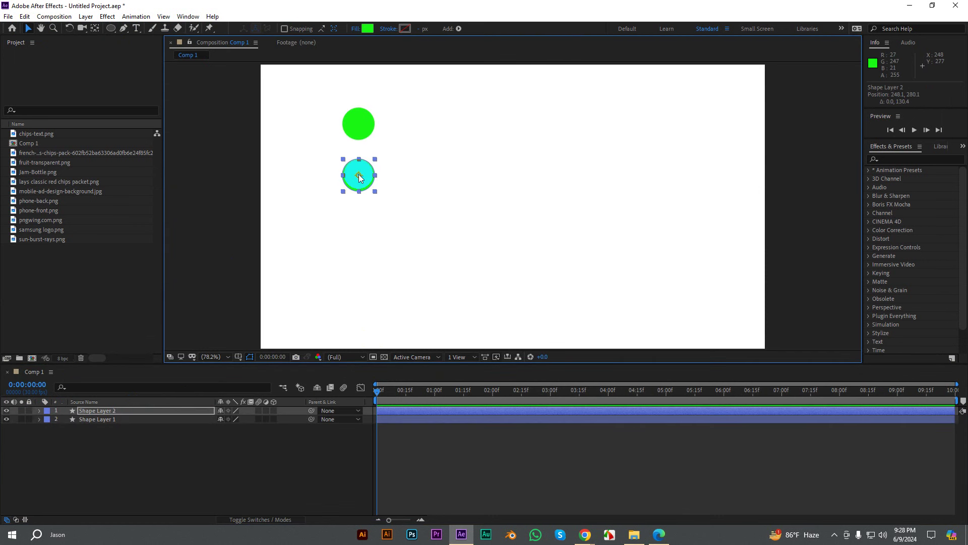
# Step: Recolour the copied circle dark green and the top circle purple
pyautogui.click(368, 29)
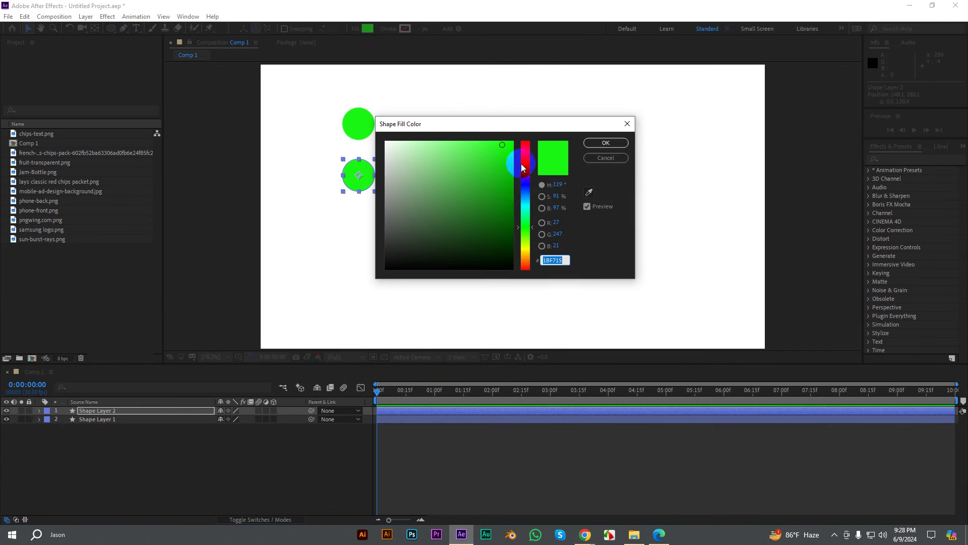
pyautogui.click(507, 193)
pyautogui.click(605, 143)
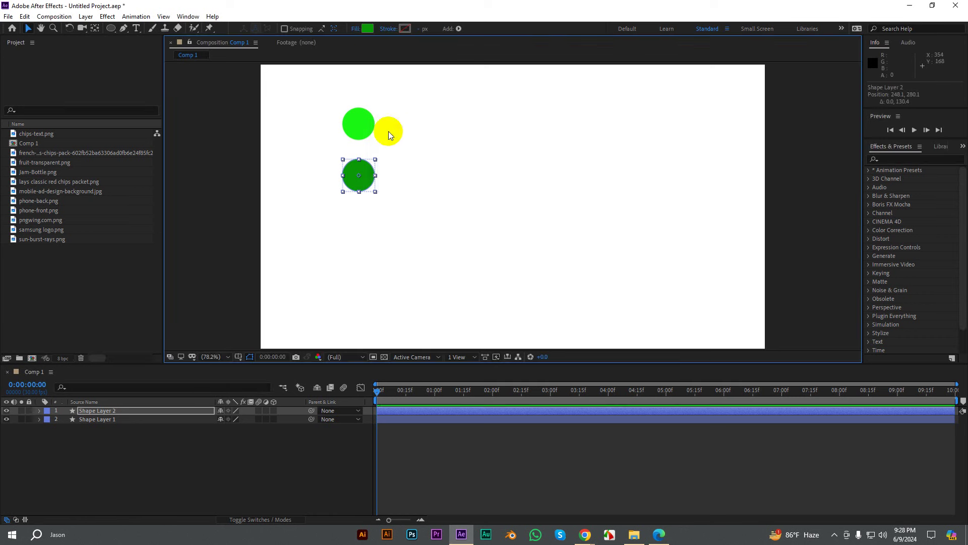
pyautogui.click(357, 123)
pyautogui.click(368, 28)
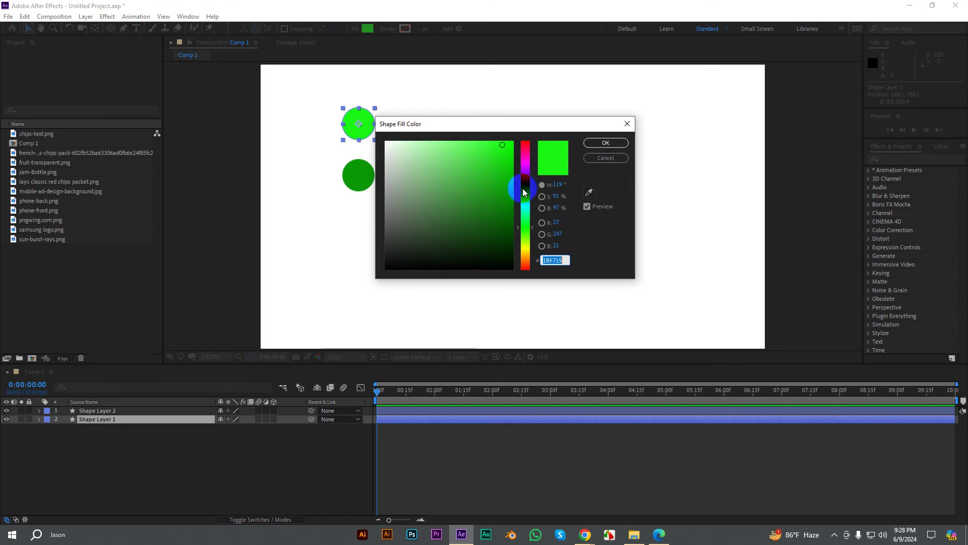
pyautogui.moveTo(523, 192); pyautogui.dragTo(523, 175)
pyautogui.click(602, 145)
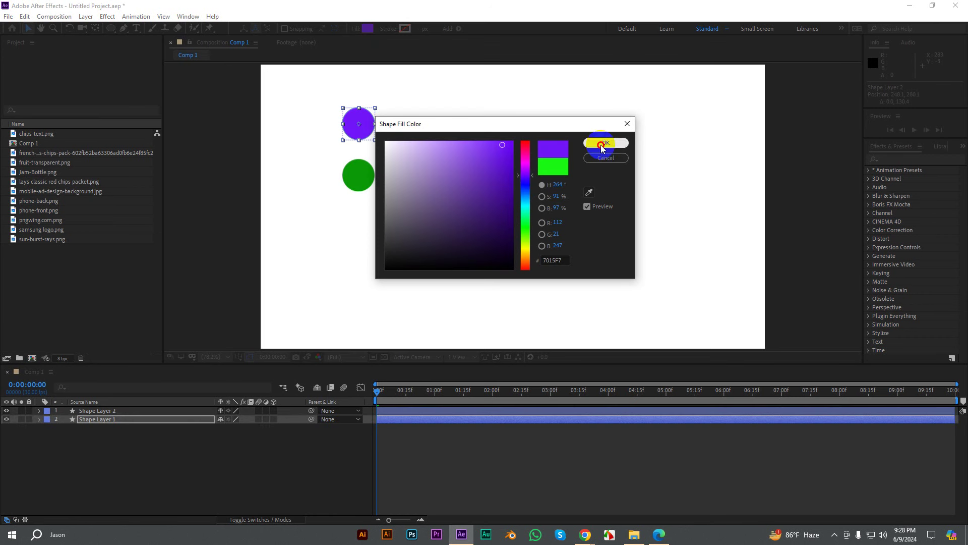
# Step: Duplicate the dark green circle, move the copy below it, and colour it yellow
pyautogui.click(123, 411)
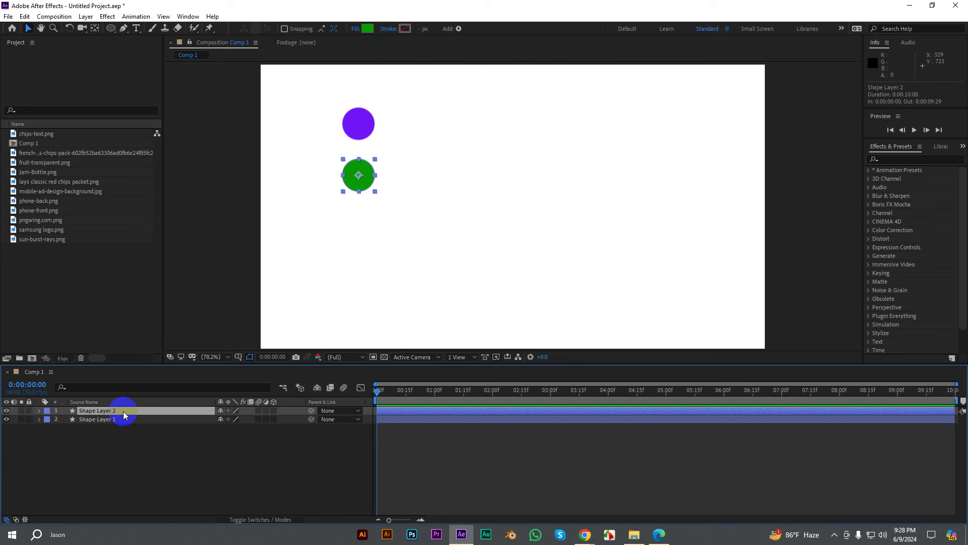
pyautogui.hotkey('ctrl', 'd')
pyautogui.click(360, 176)
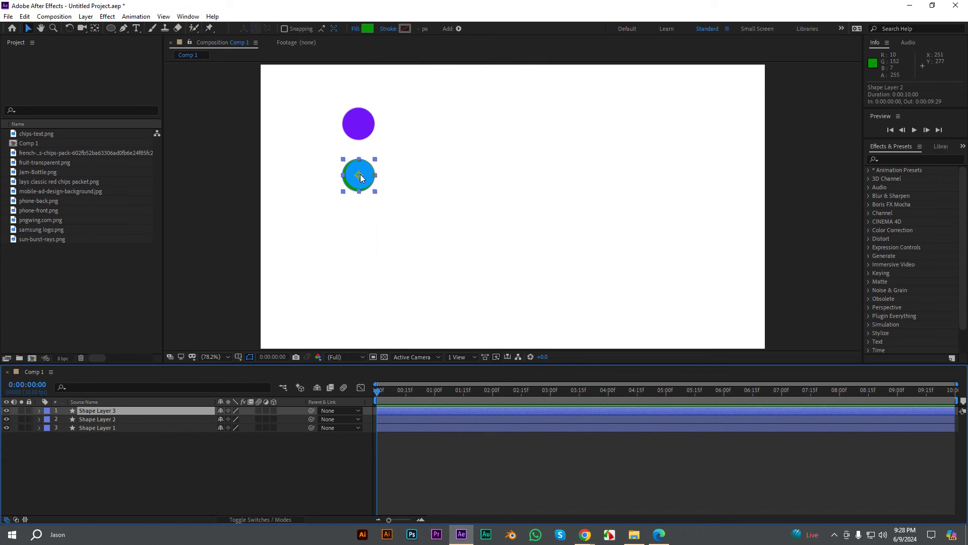
pyautogui.moveTo(361, 175); pyautogui.dragTo(360, 225)
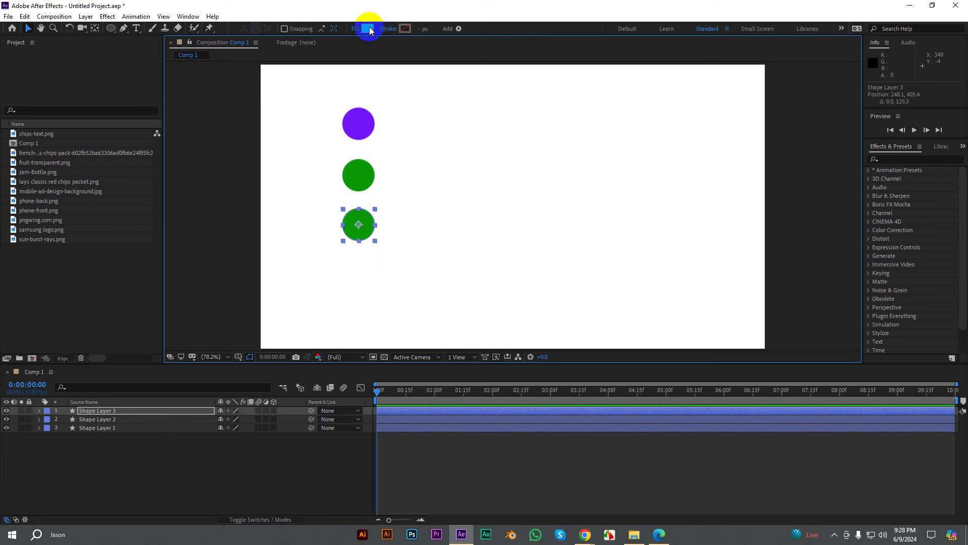
pyautogui.click(368, 29)
pyautogui.moveTo(527, 228); pyautogui.dragTo(531, 248)
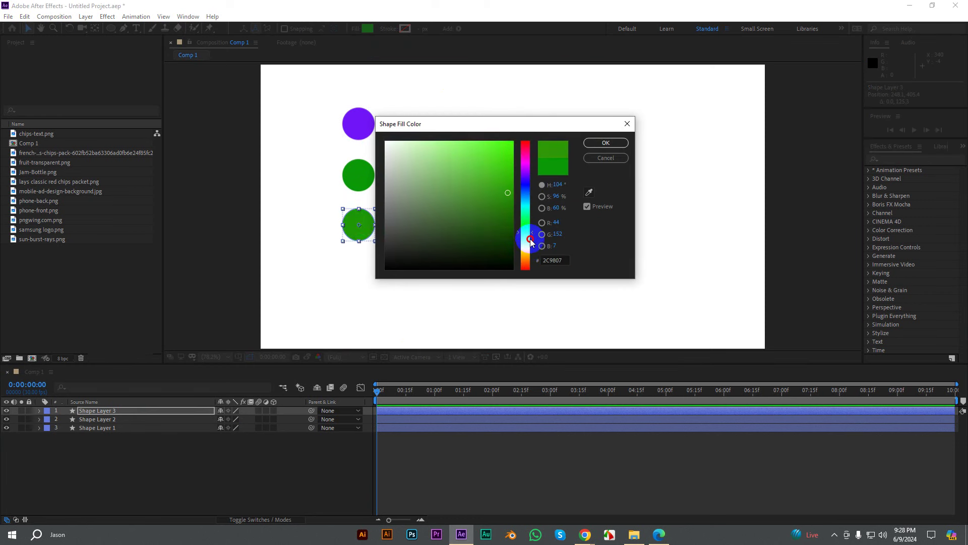
pyautogui.click(503, 162)
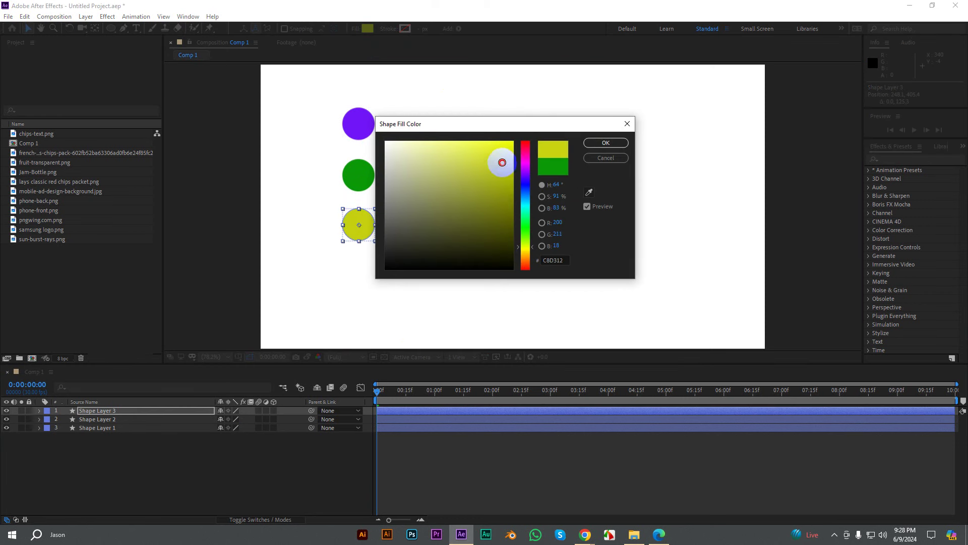
pyautogui.click(604, 143)
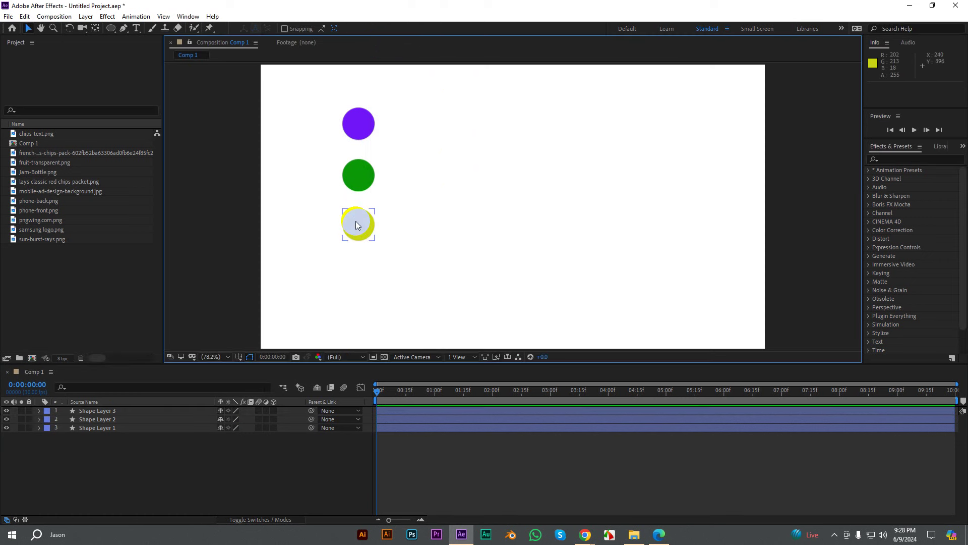
# Step: Duplicate the yellow circle, move the copy beneath it, and colour it pink
pyautogui.hotkey('ctrl', 'd')
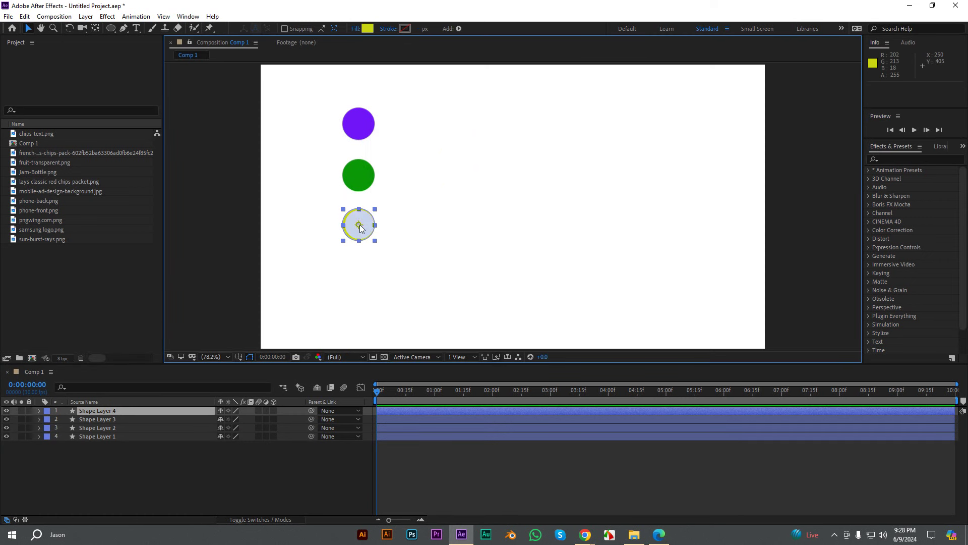
pyautogui.moveTo(358, 225); pyautogui.dragTo(360, 273)
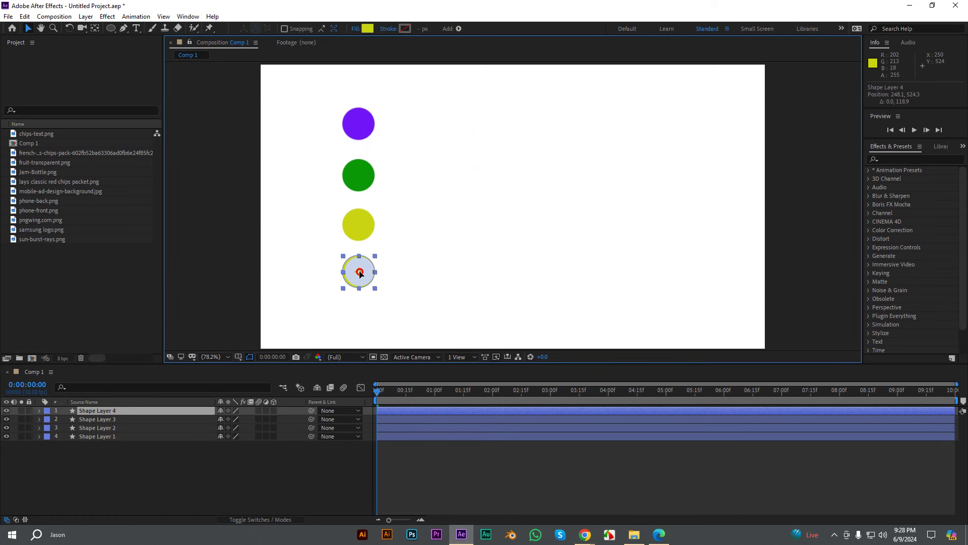
pyautogui.click(368, 28)
pyautogui.moveTo(525, 247); pyautogui.dragTo(529, 152)
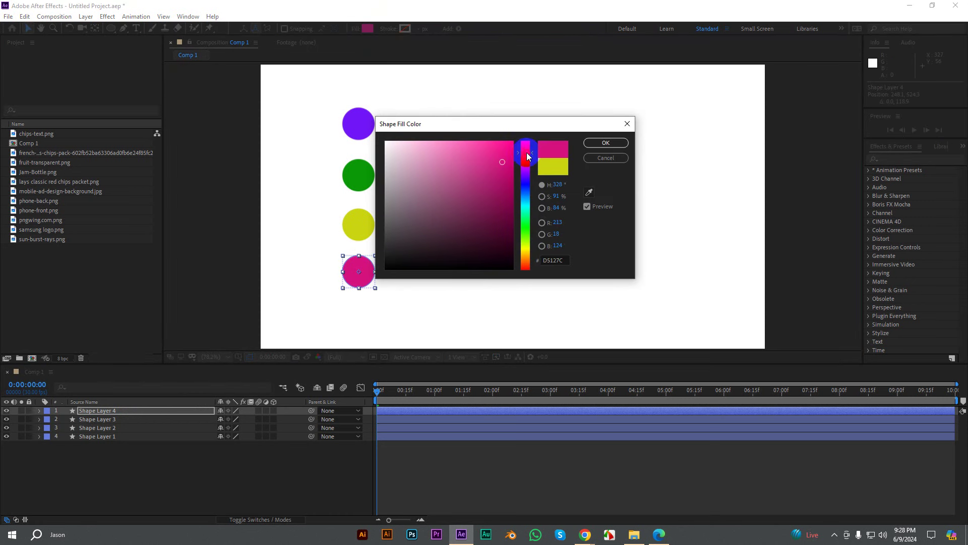
pyautogui.click(600, 145)
pyautogui.click(513, 188)
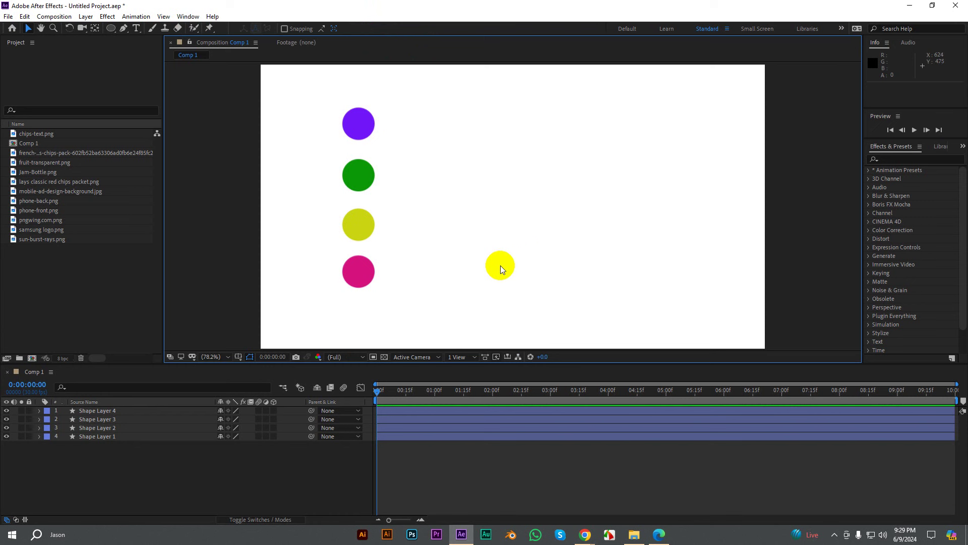
pyautogui.moveTo(436, 310); pyautogui.dragTo(263, 95)
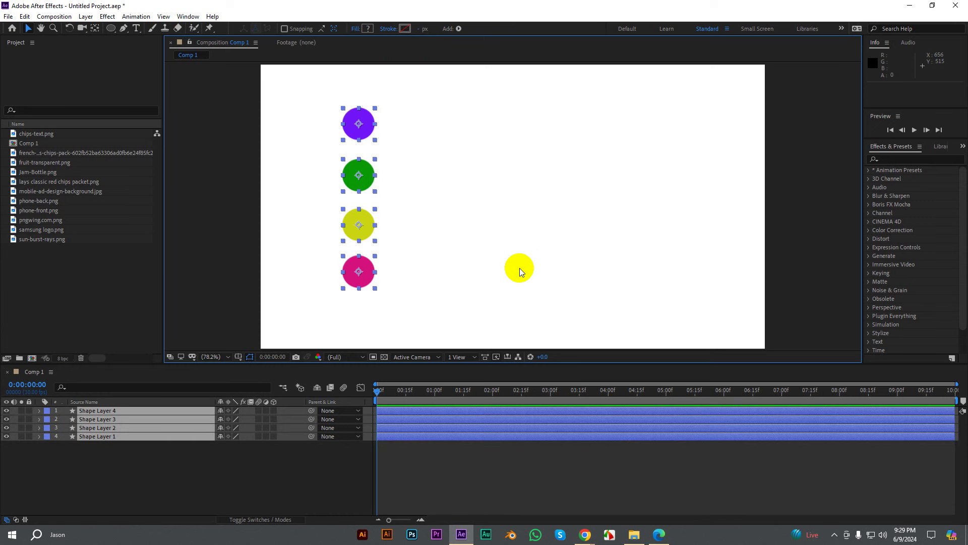
# Step: Select all four shape layers, show Position with P, and set Position keyframes at 0:00
pyautogui.click(412, 286)
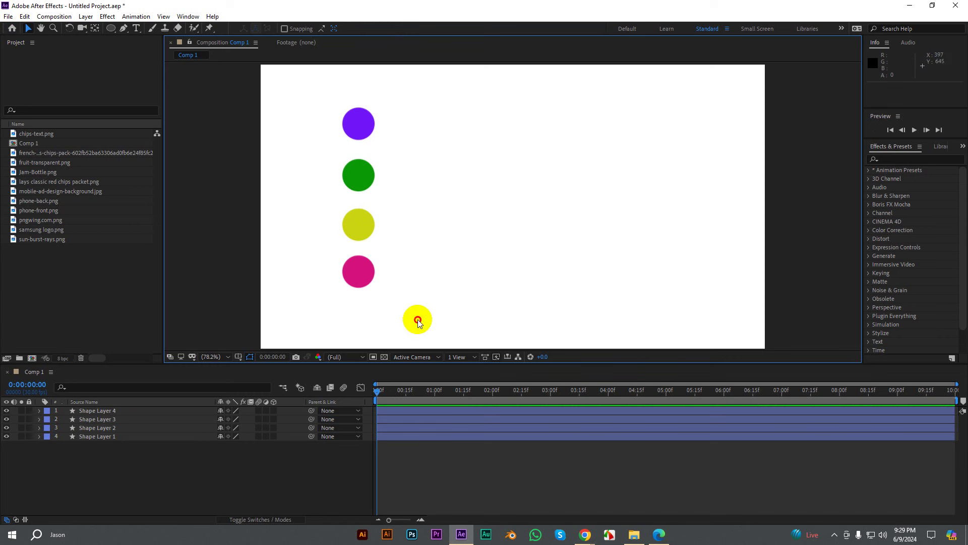
pyautogui.moveTo(417, 318); pyautogui.dragTo(304, 92)
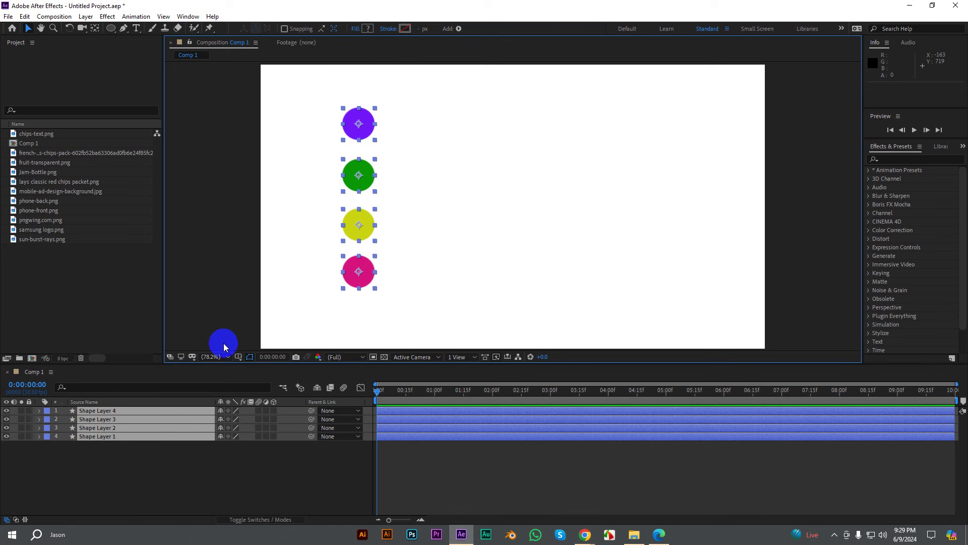
pyautogui.click(147, 466)
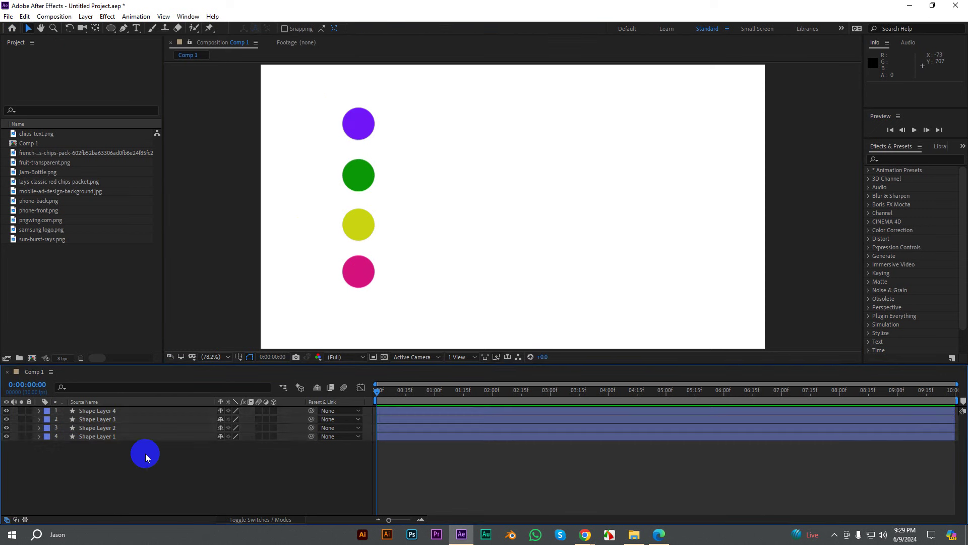
pyautogui.hotkey('ctrl', 'a')
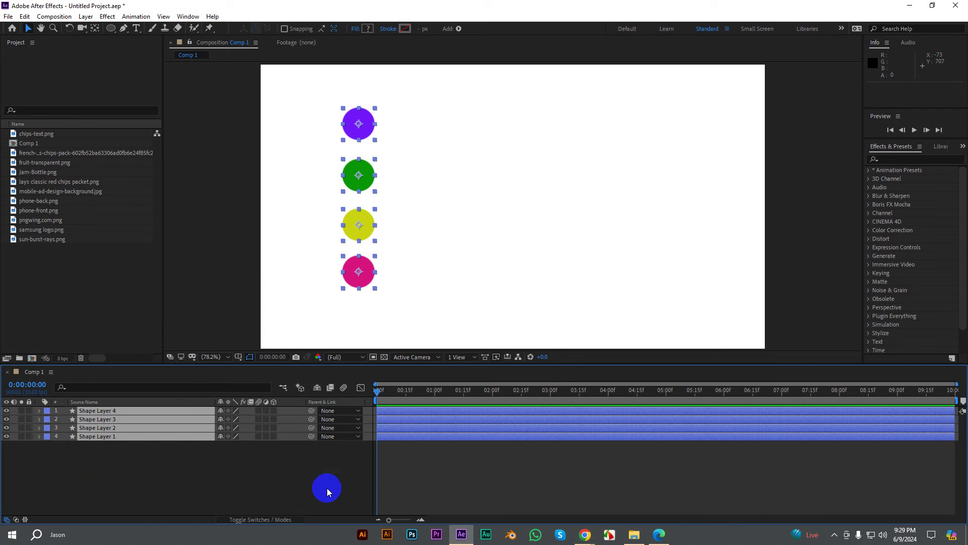
pyautogui.press('p')
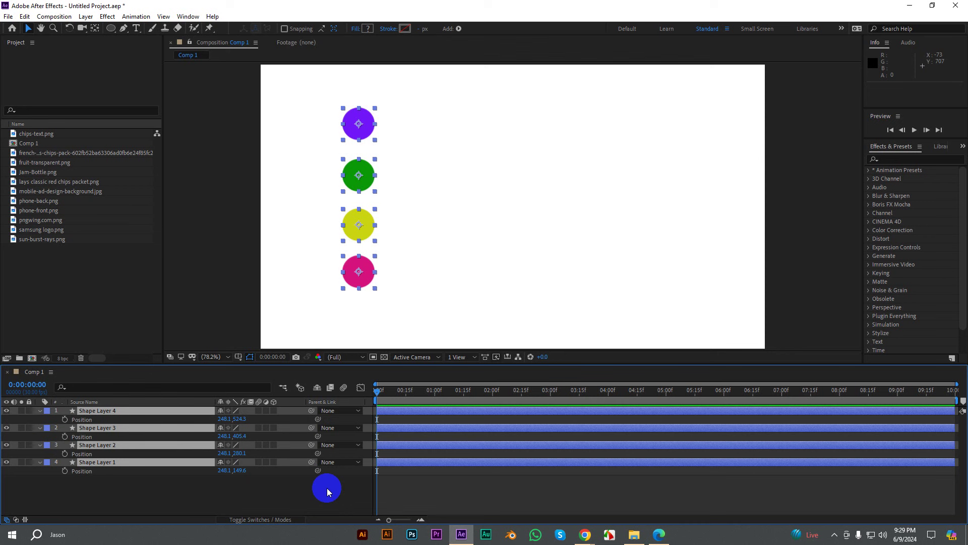
pyautogui.click(66, 420)
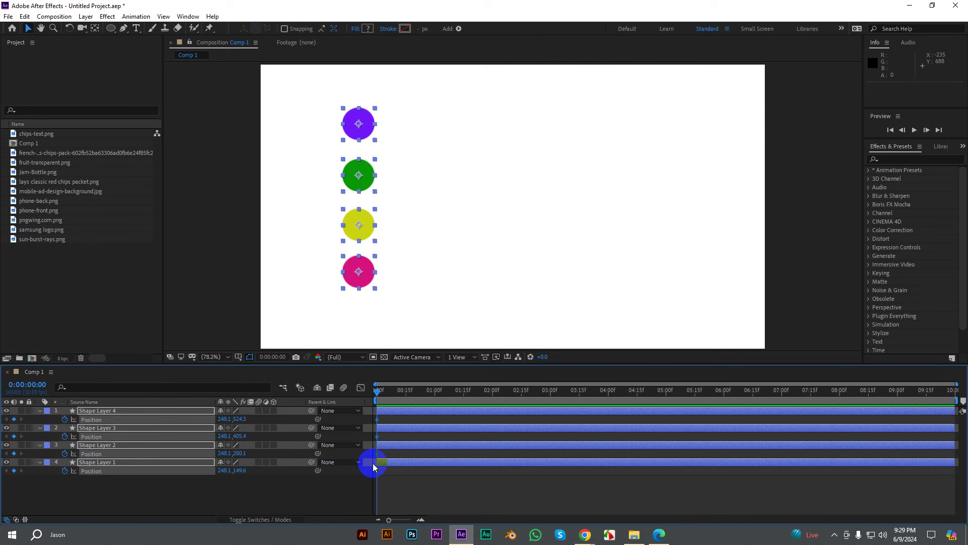
# Step: Set starting Position keyframes at 0:00:00:15, move all four circles right at 0:00:01:05, and preview
pyautogui.hotkey('ctrl', 'z')
pyautogui.moveTo(379, 393); pyautogui.dragTo(408, 393)
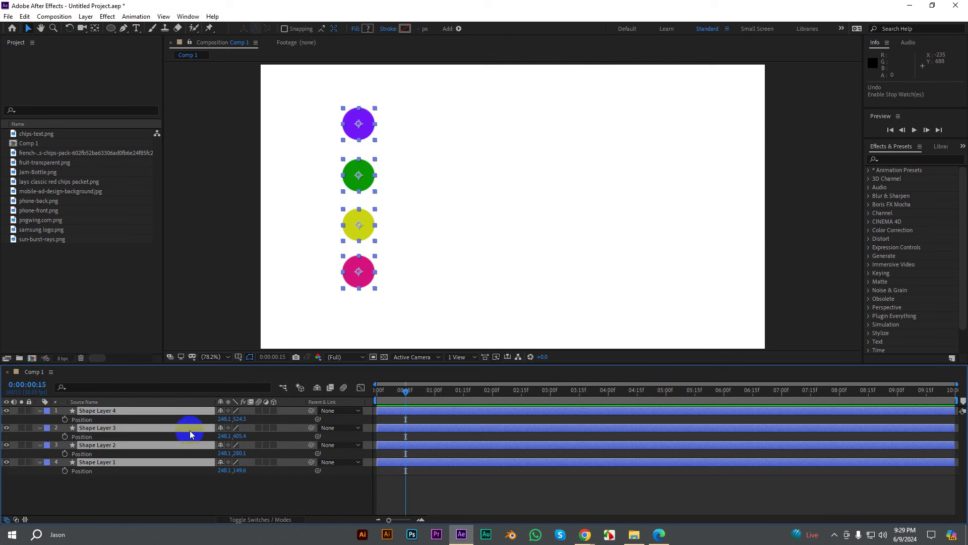
pyautogui.click(65, 420)
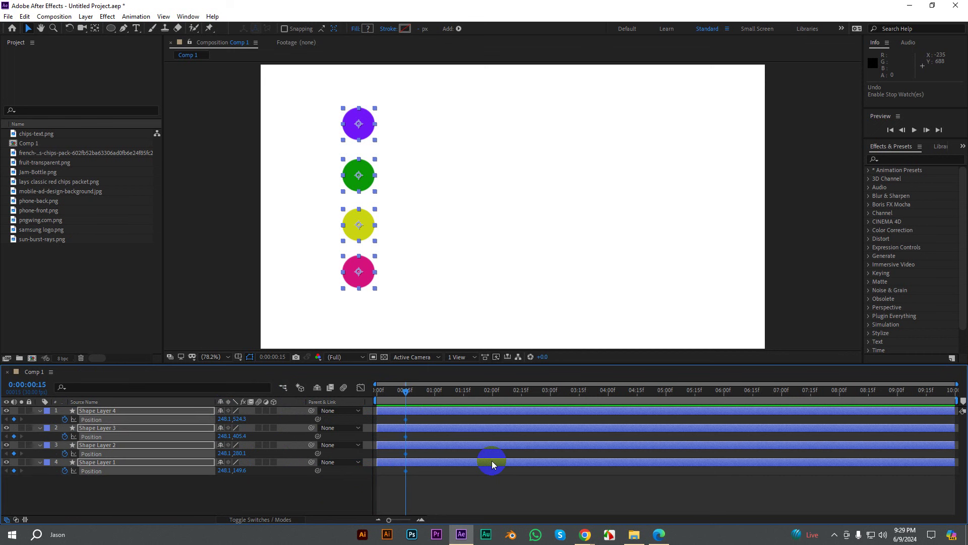
pyautogui.hotkey('shift', 'pagedown')
pyautogui.hotkey('shift', 'pagedown')
pyautogui.moveTo(359, 125); pyautogui.dragTo(708, 125)
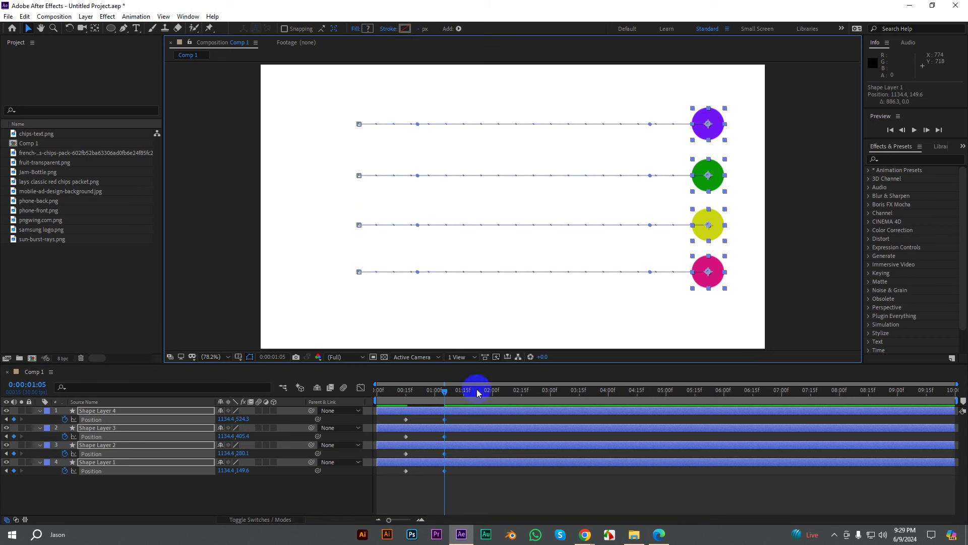
pyautogui.moveTo(451, 391); pyautogui.dragTo(373, 392)
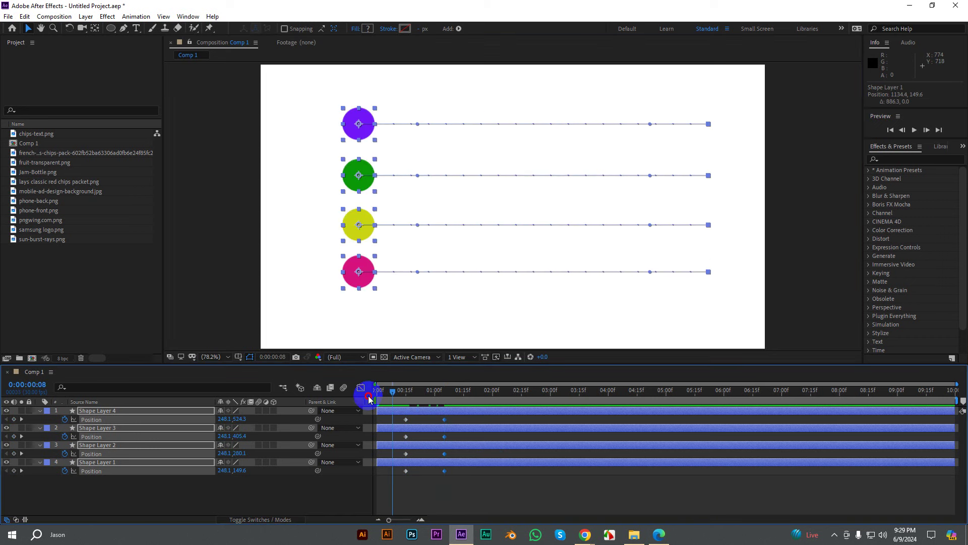
pyautogui.click(529, 488)
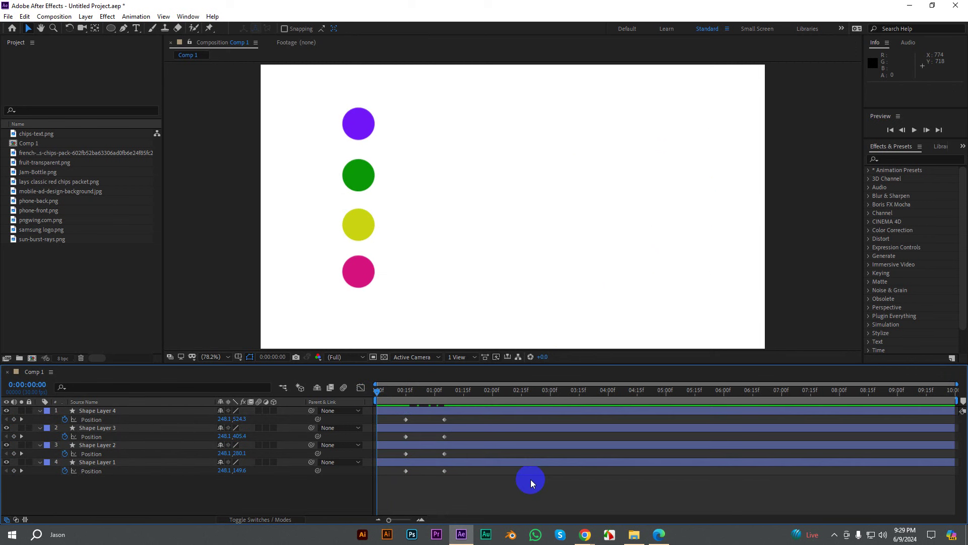
pyautogui.press('space')
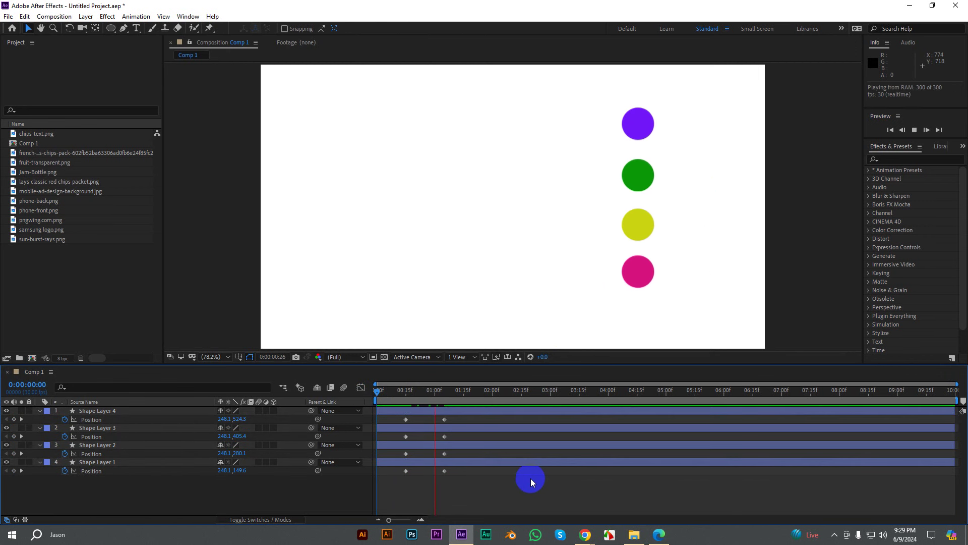
pyautogui.press('space')
# Step: Shift the four end Position keyframes to 0:00:01:15 and preview the slide from the start
pyautogui.moveTo(469, 391); pyautogui.dragTo(444, 400)
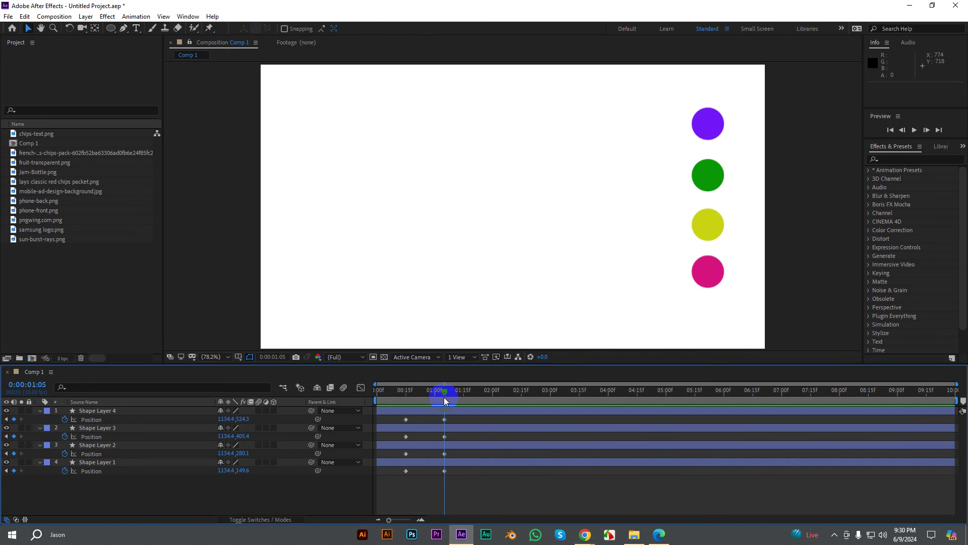
pyautogui.hotkey('shift', 'pagedown')
pyautogui.click(438, 419)
pyautogui.moveTo(436, 414)
pyautogui.mouseDown()
pyautogui.moveTo(450, 480)
pyautogui.moveTo(467, 474)
pyautogui.mouseUp()
pyautogui.moveTo(463, 390); pyautogui.dragTo(345, 388)
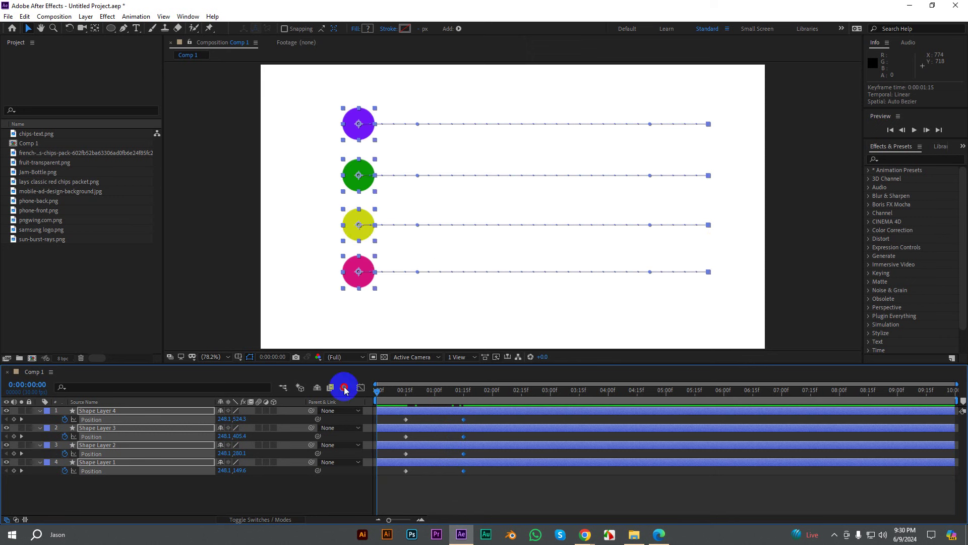
pyautogui.click(562, 487)
pyautogui.press('space')
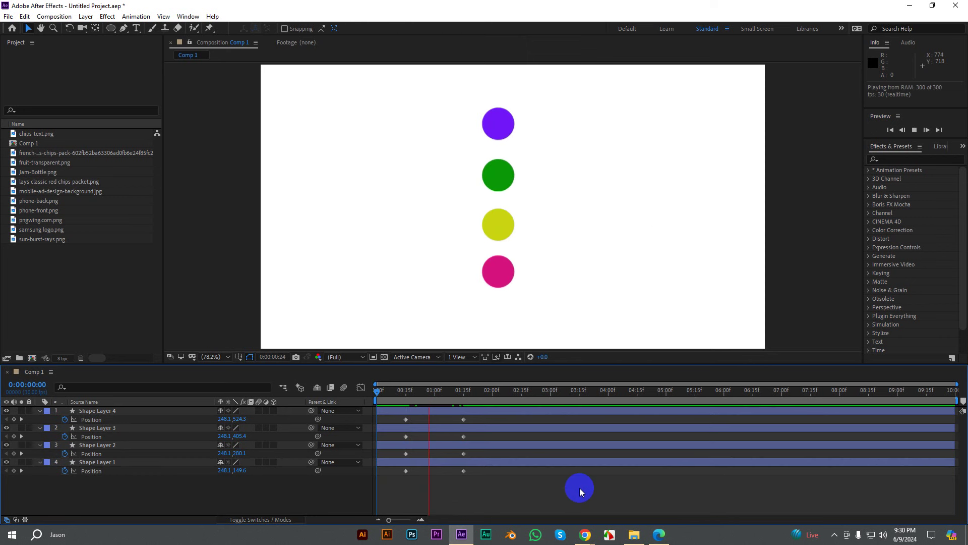
pyautogui.moveTo(488, 393)
pyautogui.mouseDown()
pyautogui.moveTo(393, 392)
pyautogui.moveTo(406, 393)
pyautogui.mouseUp()
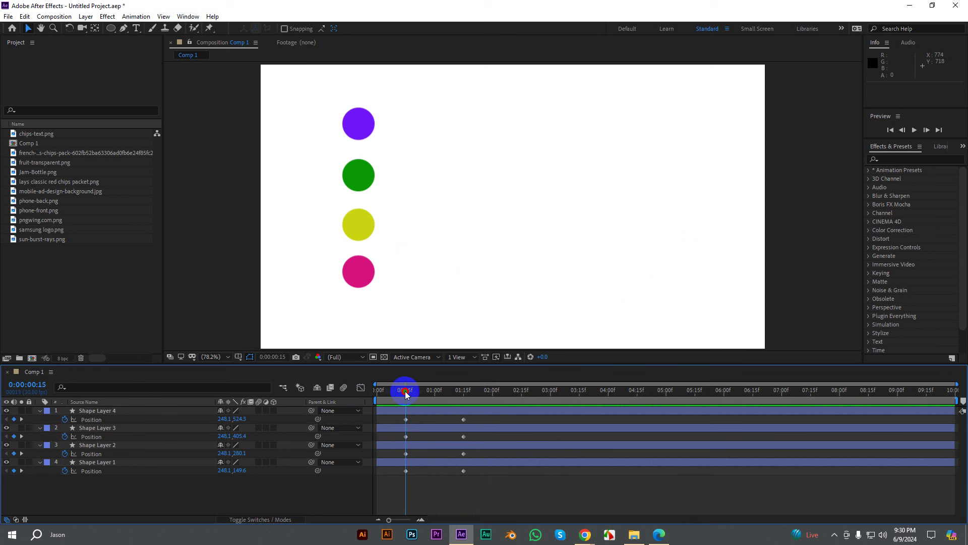
pyautogui.moveTo(407, 393); pyautogui.dragTo(407, 398)
pyautogui.moveTo(407, 399)
pyautogui.mouseDown()
pyautogui.moveTo(418, 408)
pyautogui.moveTo(408, 409)
pyautogui.moveTo(466, 415)
pyautogui.moveTo(408, 415)
pyautogui.mouseUp()
pyautogui.click(511, 469)
pyautogui.moveTo(441, 307); pyautogui.dragTo(313, 97)
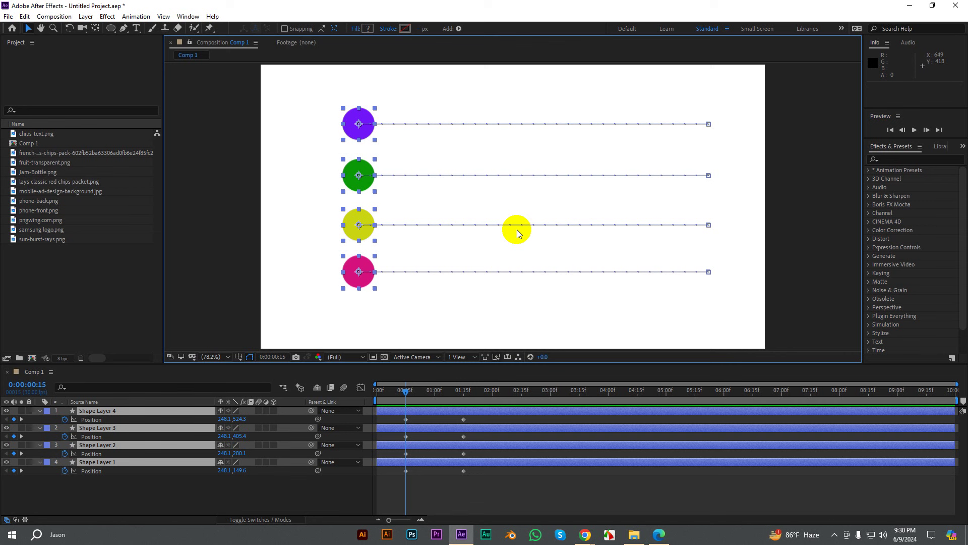
pyautogui.click(337, 130)
# Step: Rename Shape Layer 1, the purple circle's layer, to 'normal' via the layer's Rename option
pyautogui.click(357, 125)
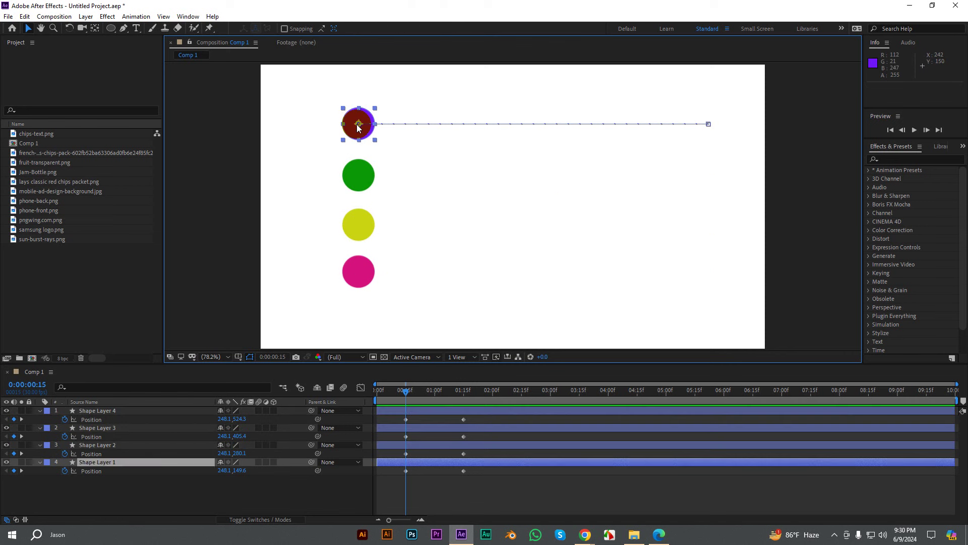
pyautogui.doubleClick(358, 126)
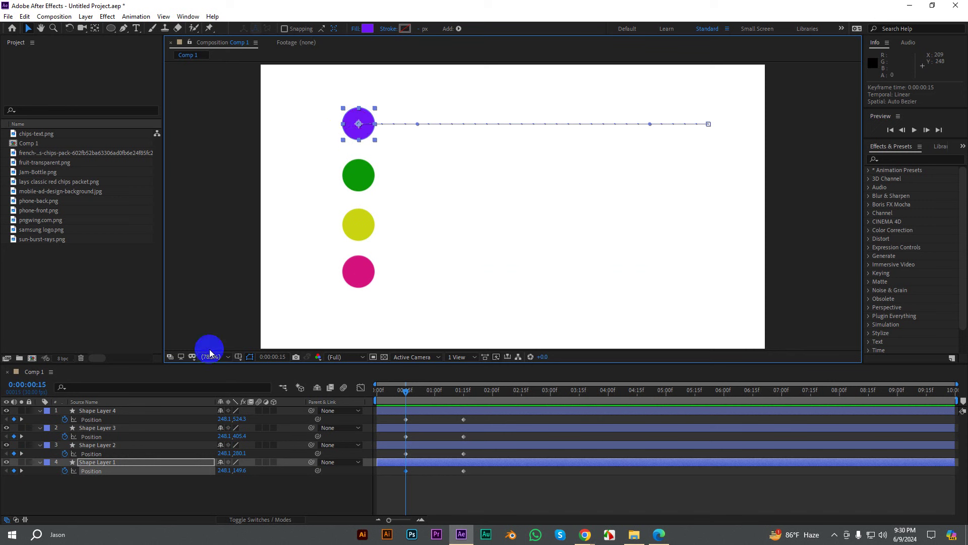
pyautogui.click(107, 461)
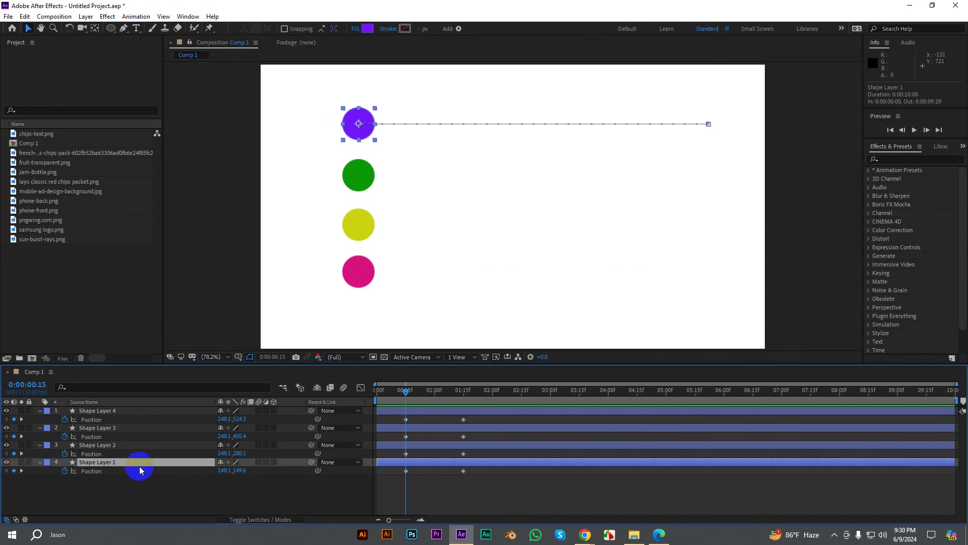
pyautogui.rightClick(87, 462)
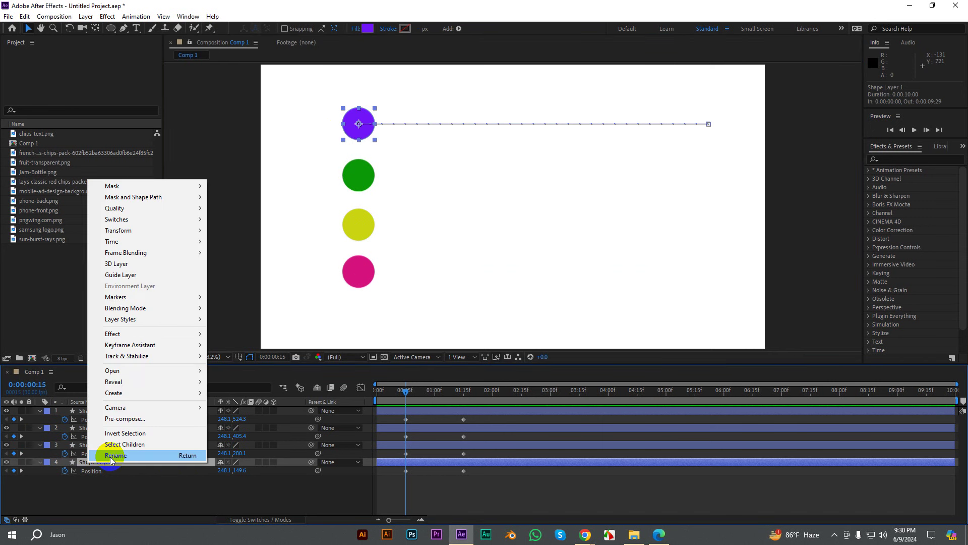
pyautogui.click(111, 460)
pyautogui.write('n')
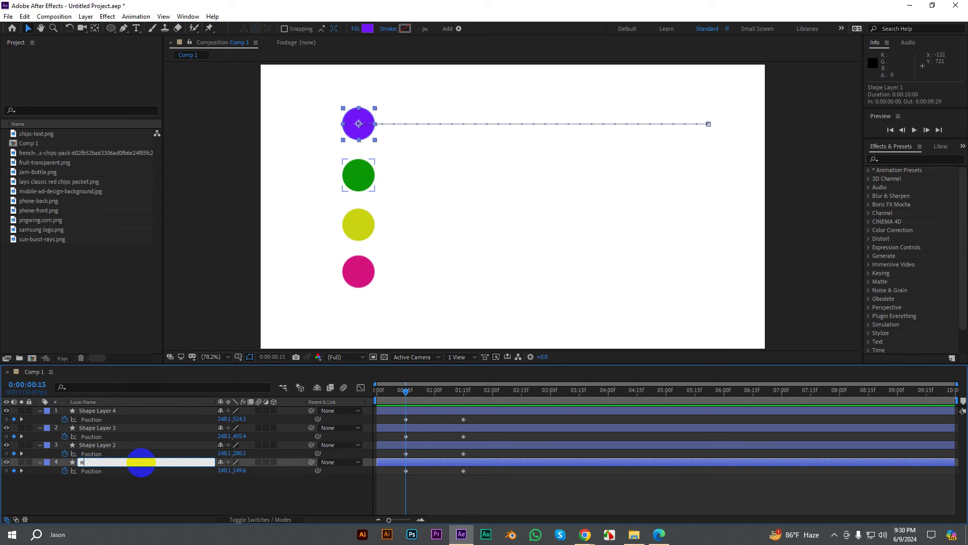
pyautogui.write('ormal')
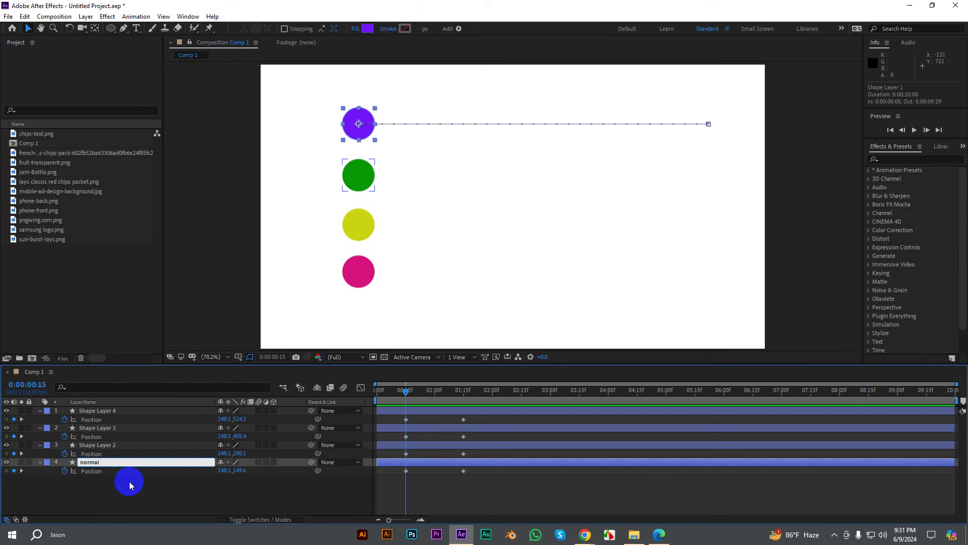
pyautogui.click(121, 479)
pyautogui.click(95, 462)
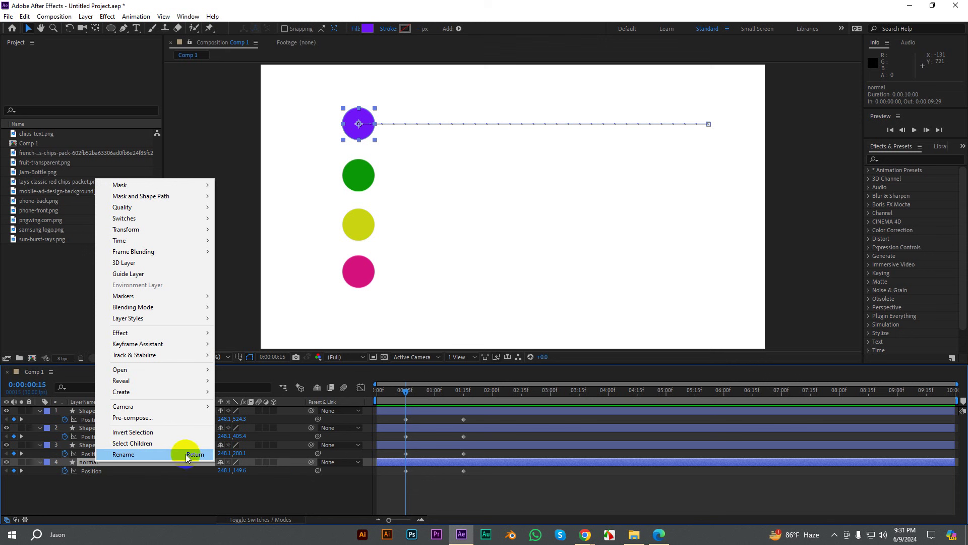
pyautogui.click(49, 483)
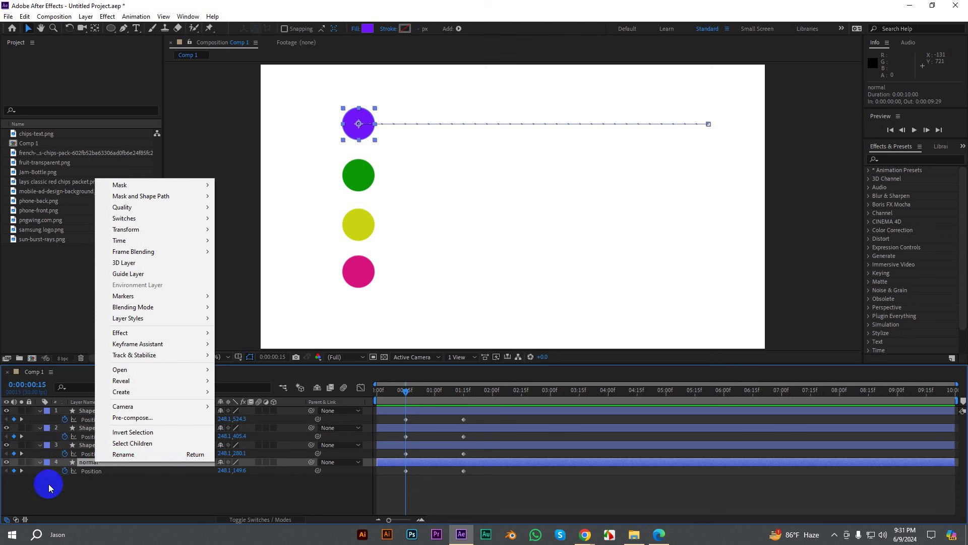
pyautogui.click(99, 465)
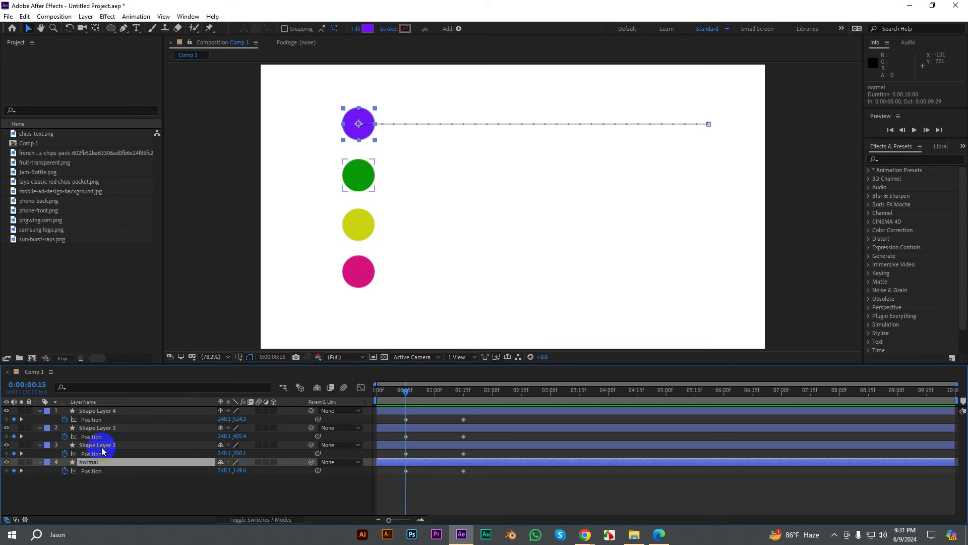
# Step: Select the green circle's Position keyframes on Shape Layer 2 in the timeline
pyautogui.click(102, 447)
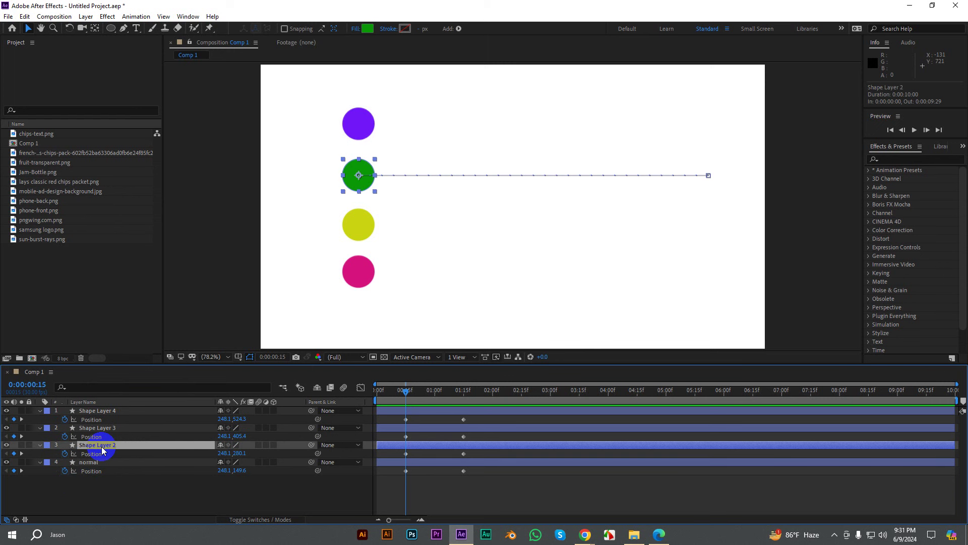
pyautogui.click(445, 456)
pyautogui.moveTo(491, 454); pyautogui.dragTo(398, 454)
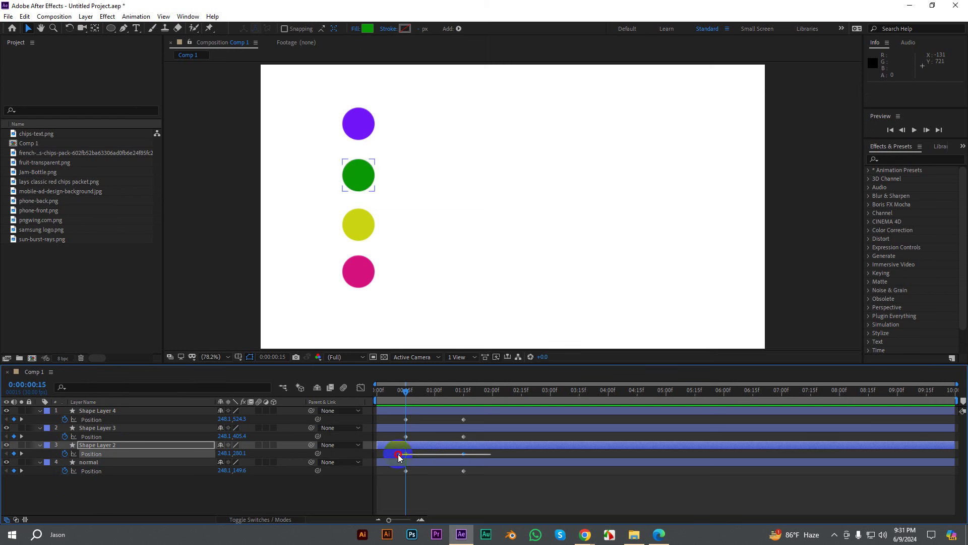
pyautogui.click(474, 477)
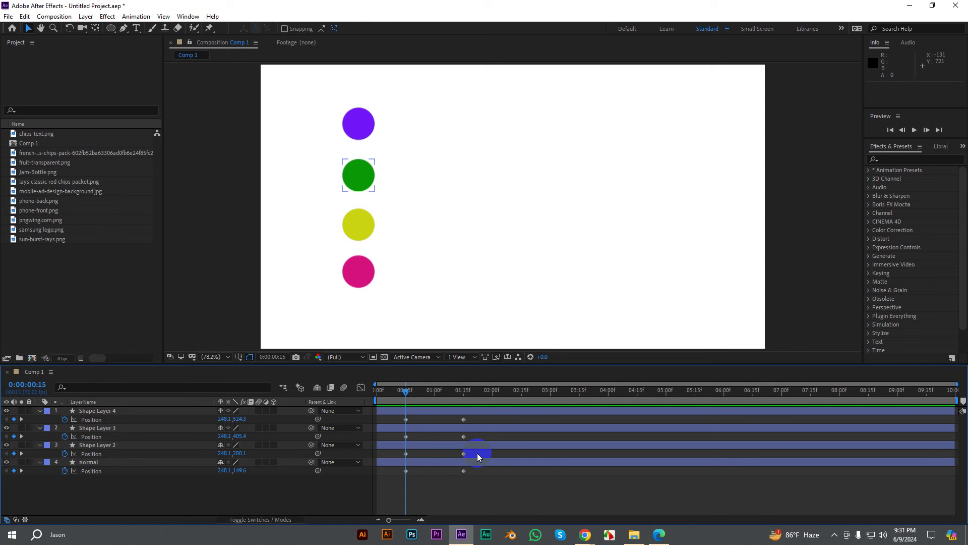
pyautogui.moveTo(477, 453); pyautogui.dragTo(418, 454)
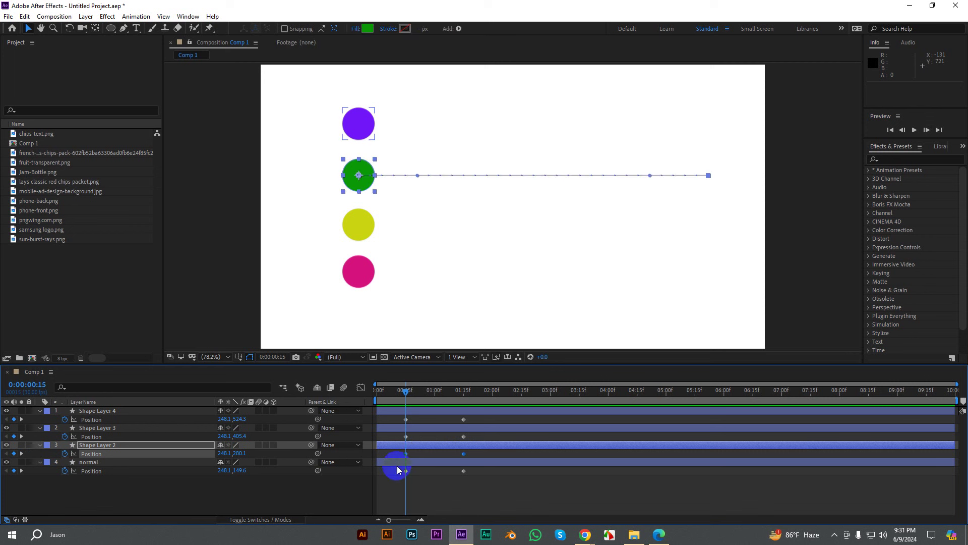
pyautogui.rightClick(464, 456)
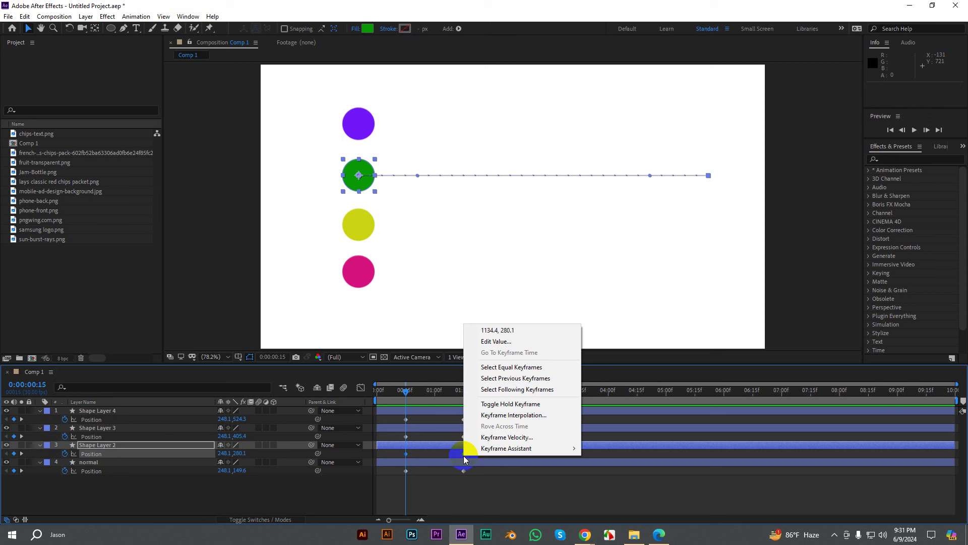
pyautogui.click(473, 482)
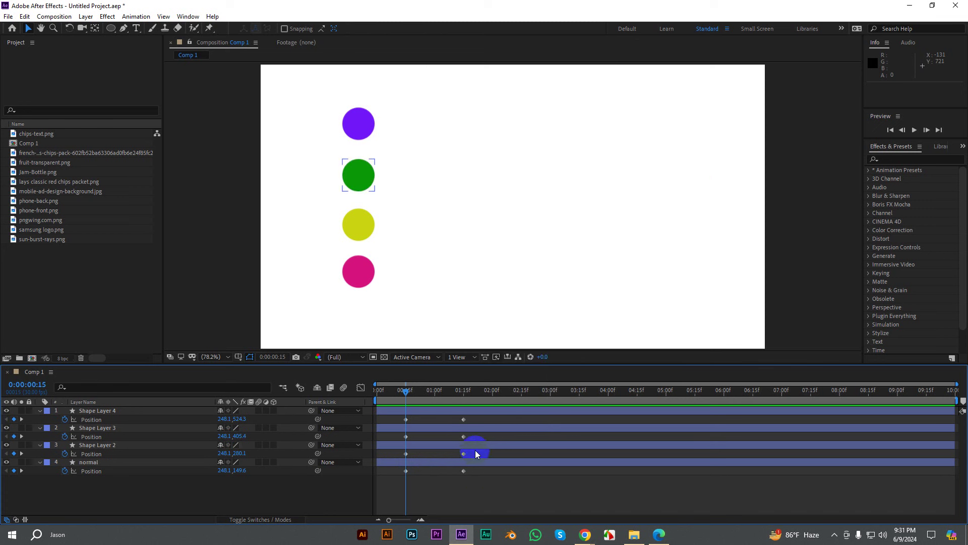
# Step: Apply Keyframe Assistant > Easy Ease to both of the green circle's Position keyframes
pyautogui.moveTo(483, 451); pyautogui.dragTo(397, 457)
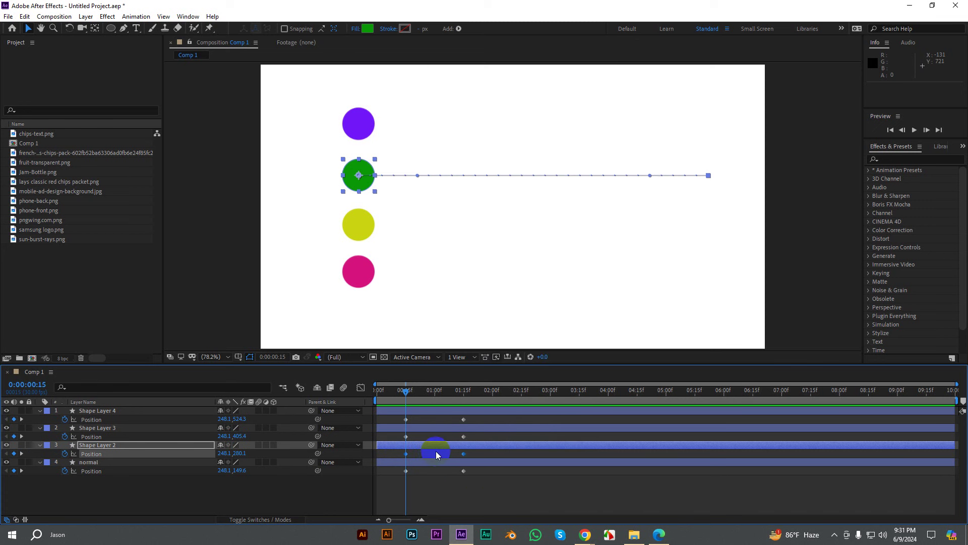
pyautogui.rightClick(433, 452)
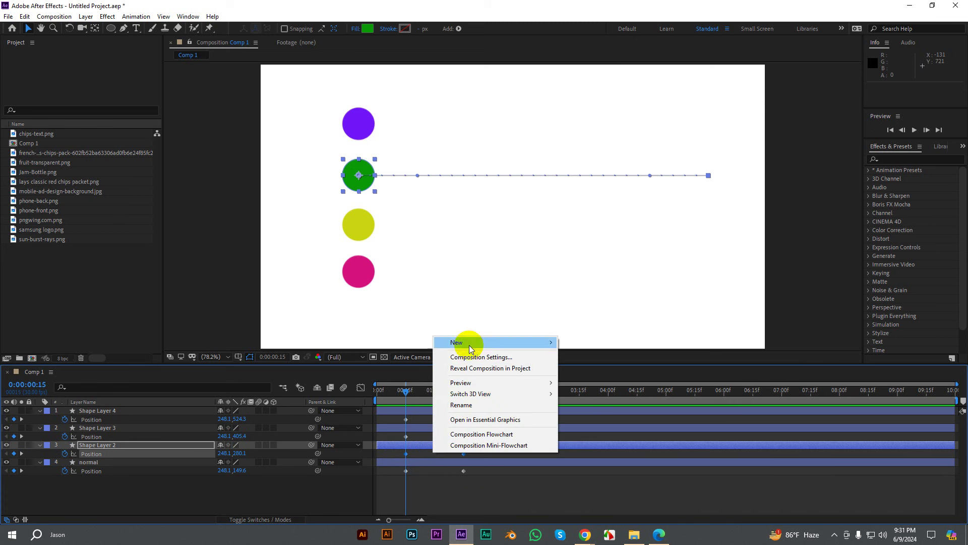
pyautogui.click(439, 482)
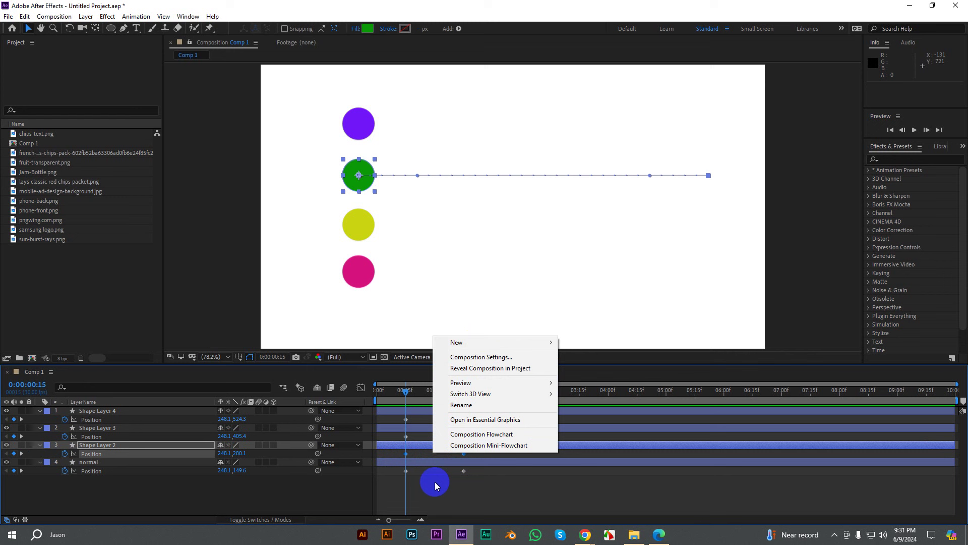
pyautogui.moveTo(489, 454); pyautogui.dragTo(399, 454)
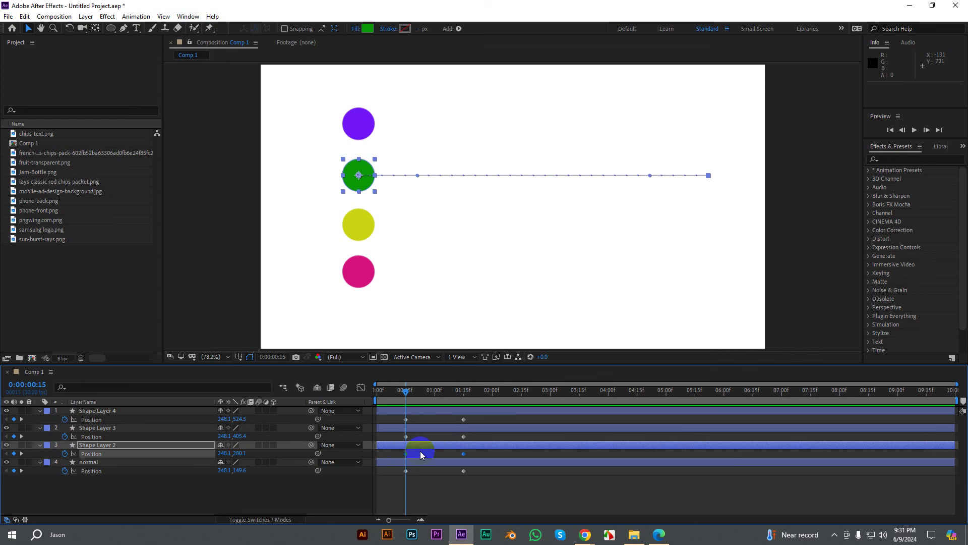
pyautogui.rightClick(464, 457)
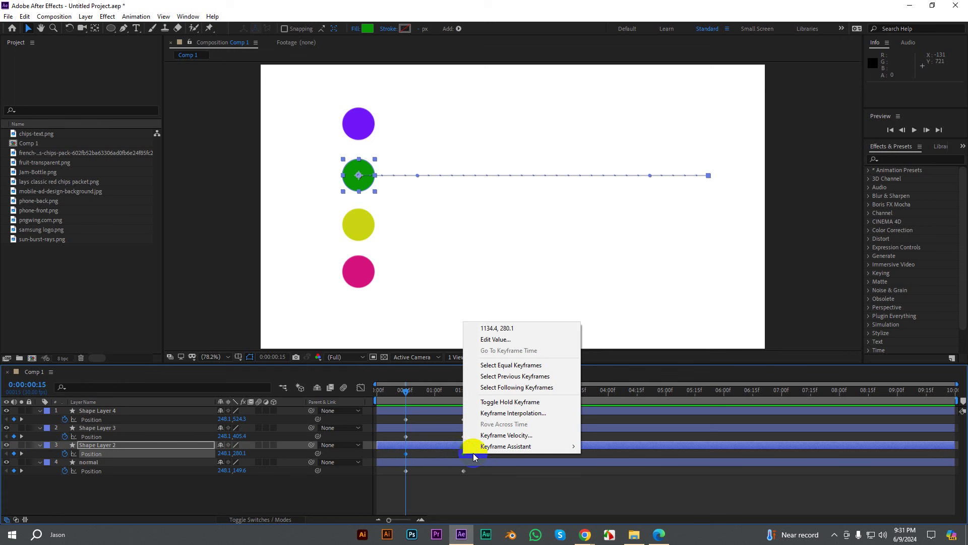
pyautogui.moveTo(505, 448)
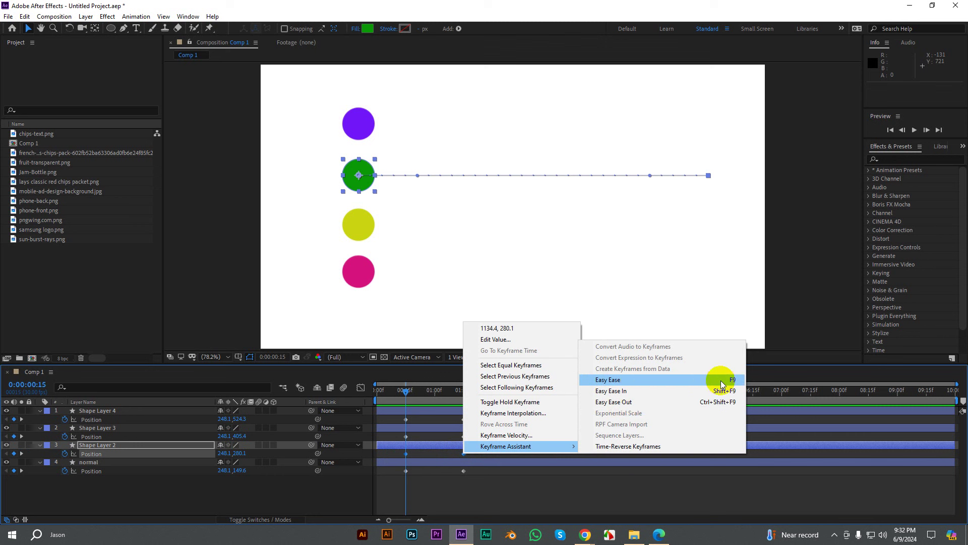
pyautogui.click(624, 381)
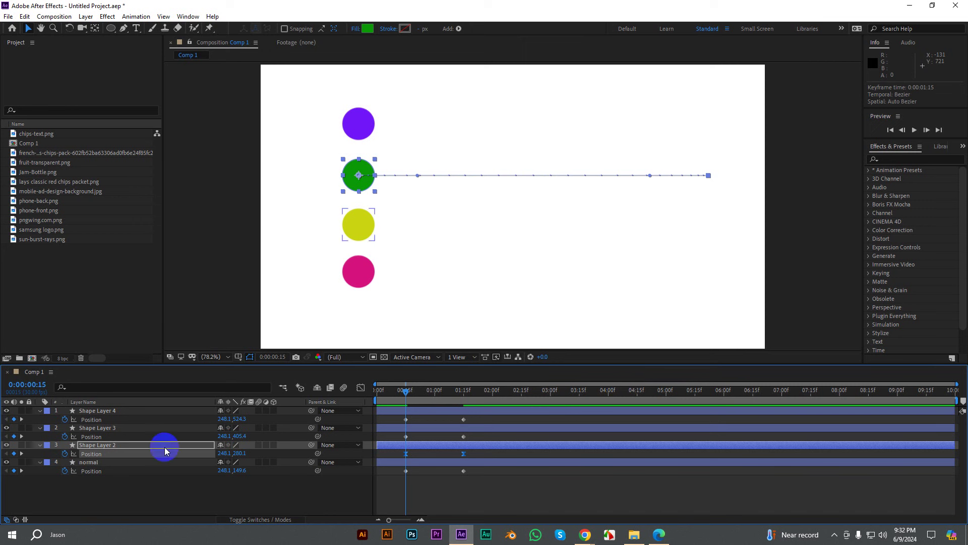
# Step: Rename the green circle's layer to 'ease easy'
pyautogui.rightClick(104, 445)
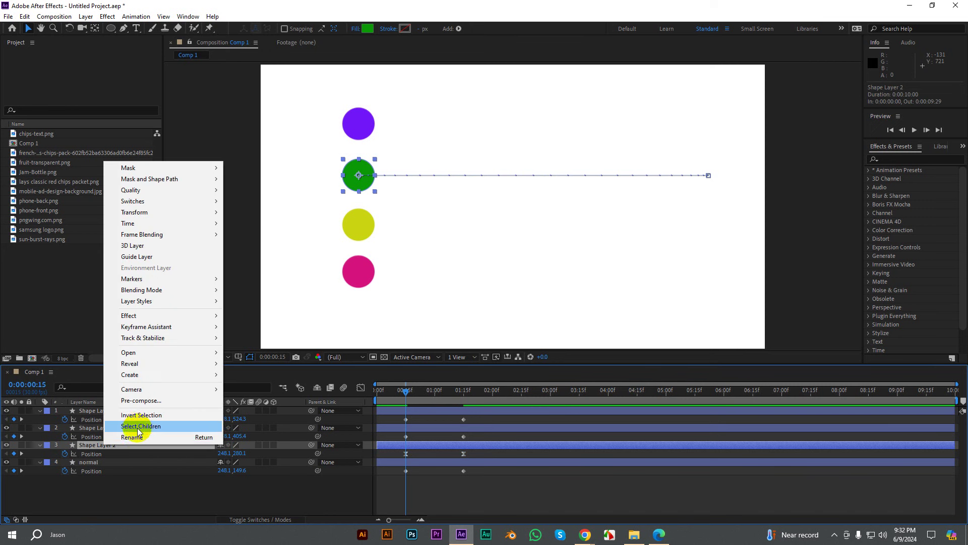
pyautogui.click(137, 435)
pyautogui.write('ea')
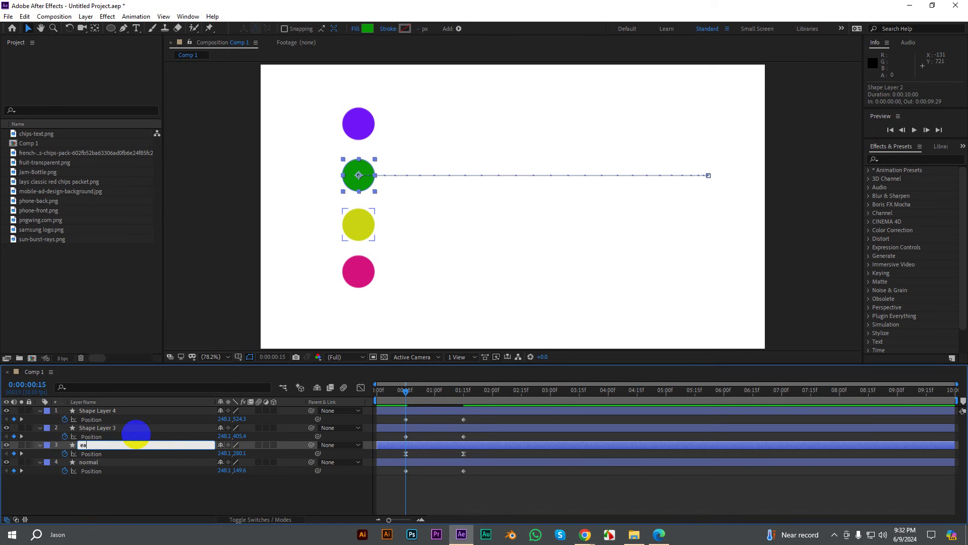
pyautogui.write('se easy')
pyautogui.click(114, 462)
pyautogui.click(109, 446)
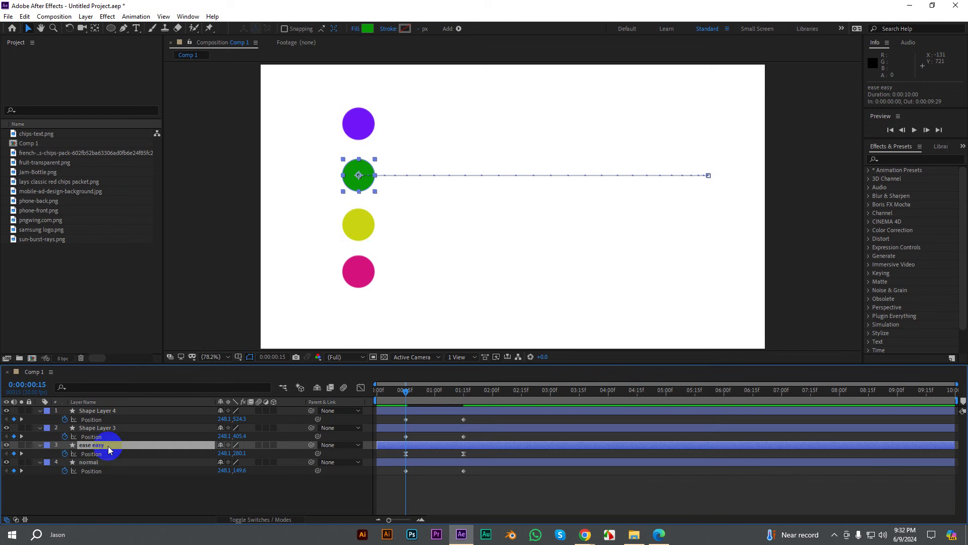
# Step: Apply Keyframe Assistant > Easy Ease In to the yellow circle's end Position keyframe
pyautogui.click(131, 428)
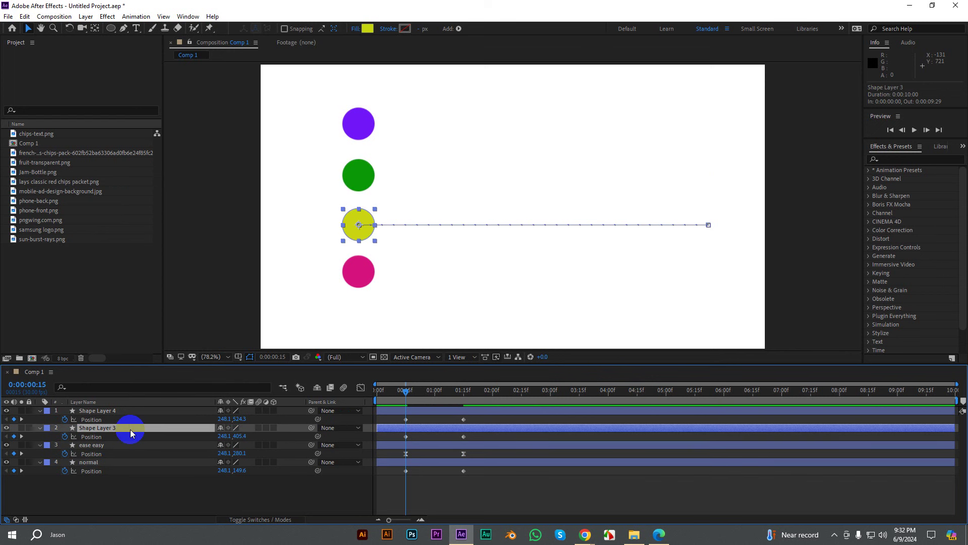
pyautogui.click(454, 443)
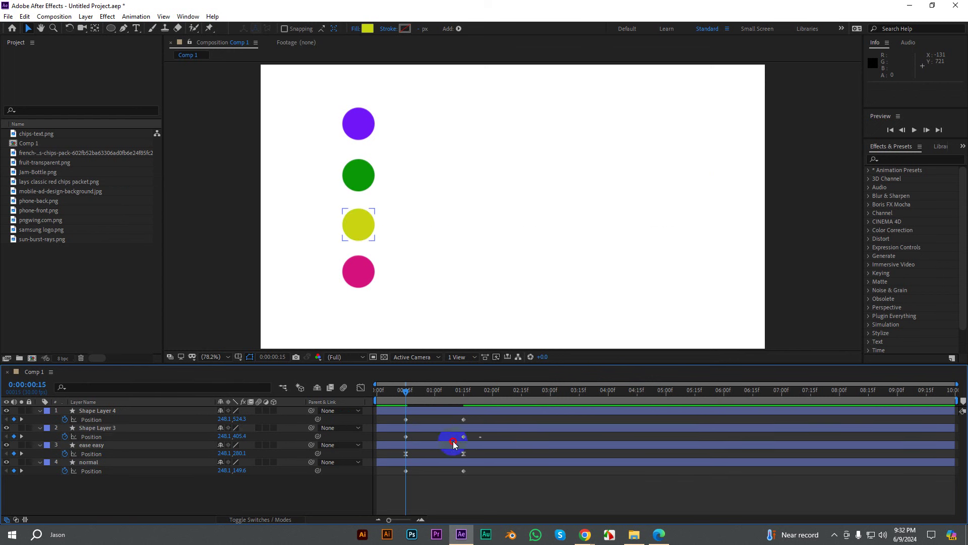
pyautogui.moveTo(454, 443); pyautogui.dragTo(398, 442)
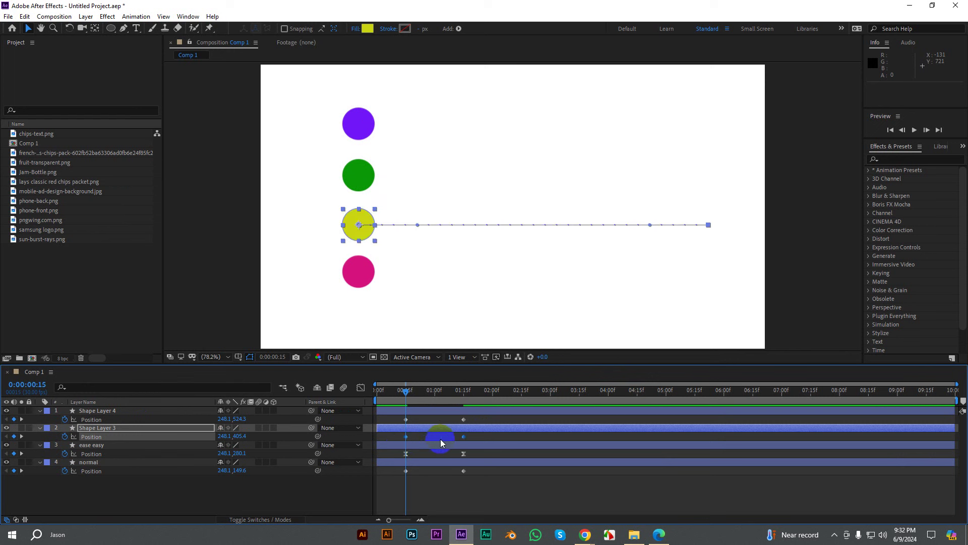
pyautogui.rightClick(464, 435)
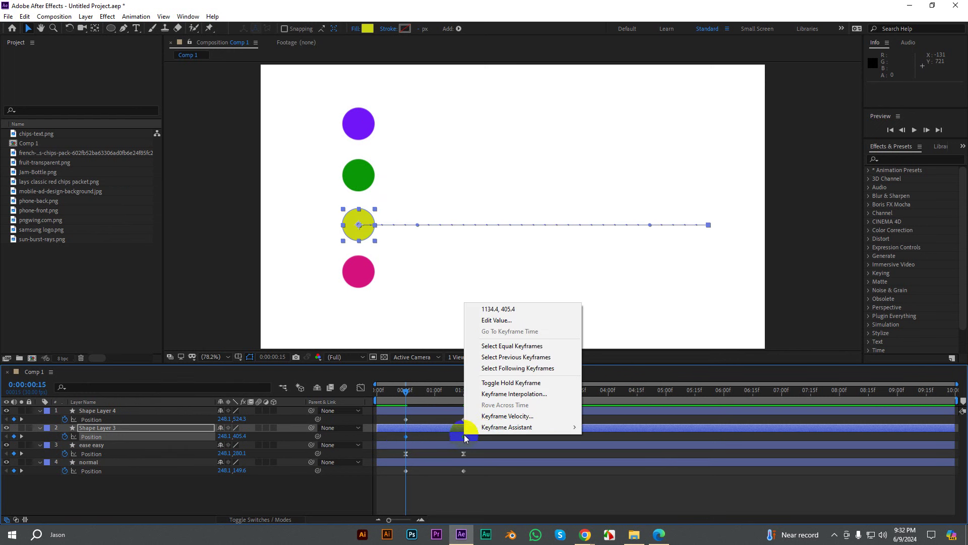
pyautogui.moveTo(495, 428)
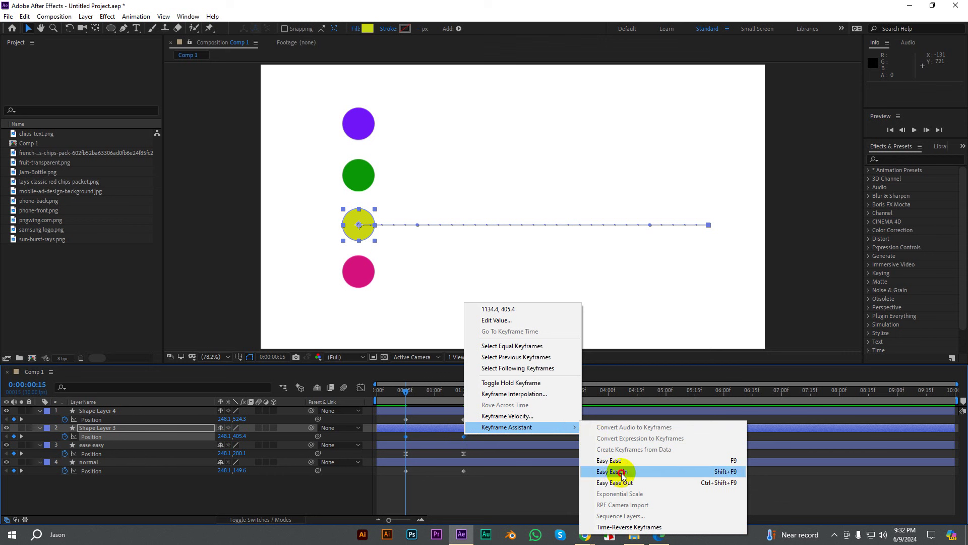
pyautogui.click(623, 474)
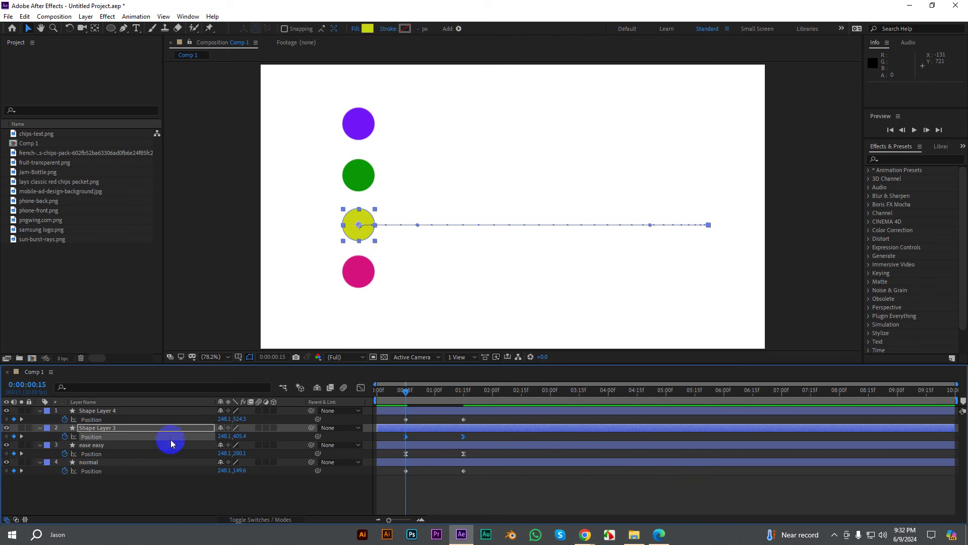
# Step: Rename the yellow circle's layer to 'ease easy in'
pyautogui.rightClick(122, 426)
pyautogui.click(150, 416)
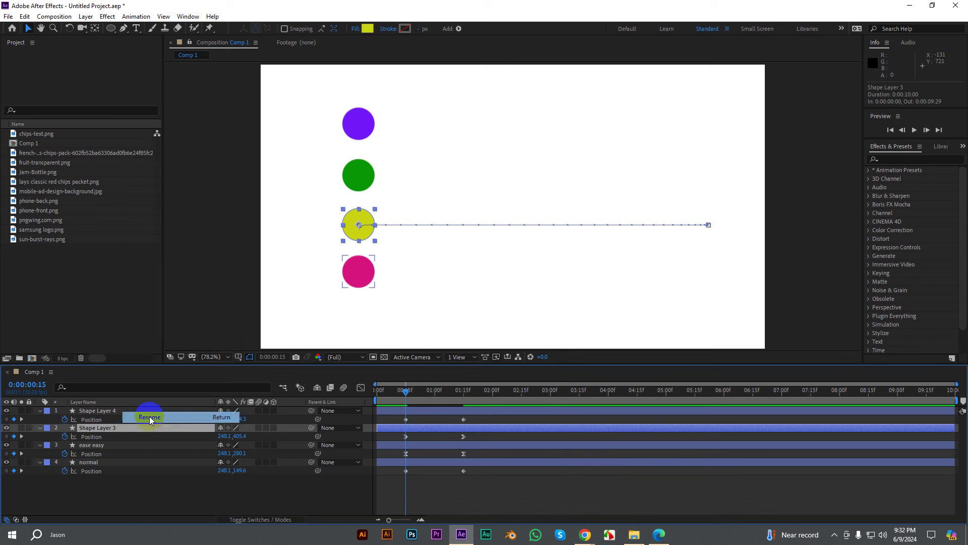
pyautogui.write('easy')
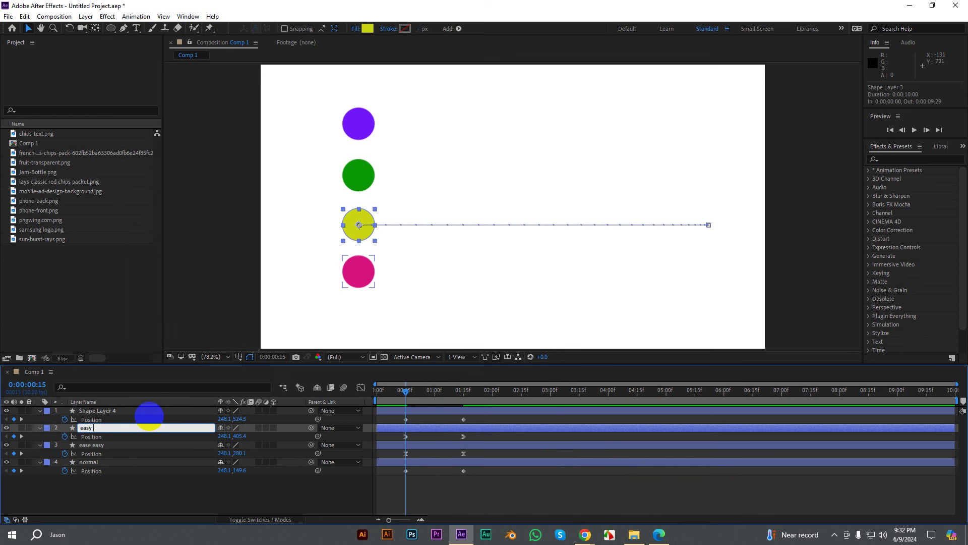
pyautogui.press('BackSpace')
pyautogui.write('e')
pyautogui.write(' easy')
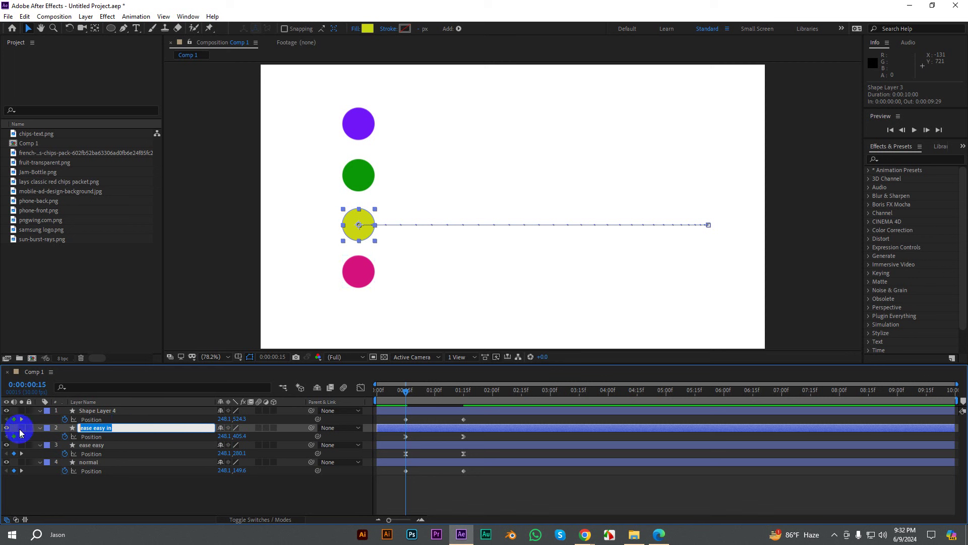
pyautogui.click(103, 410)
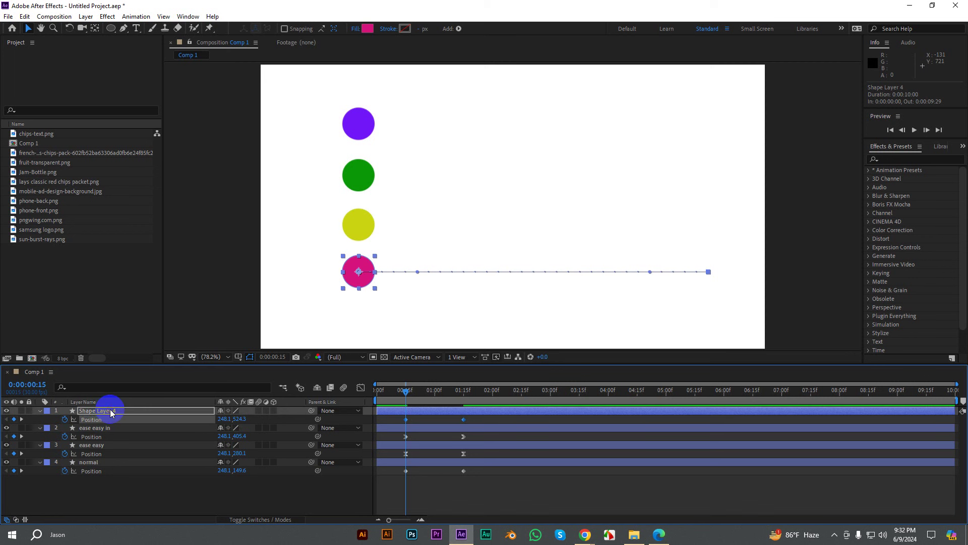
# Step: Apply Easy Ease Out to the pink circle's ending Position keyframe
pyautogui.click(545, 415)
pyautogui.moveTo(484, 419); pyautogui.dragTo(407, 422)
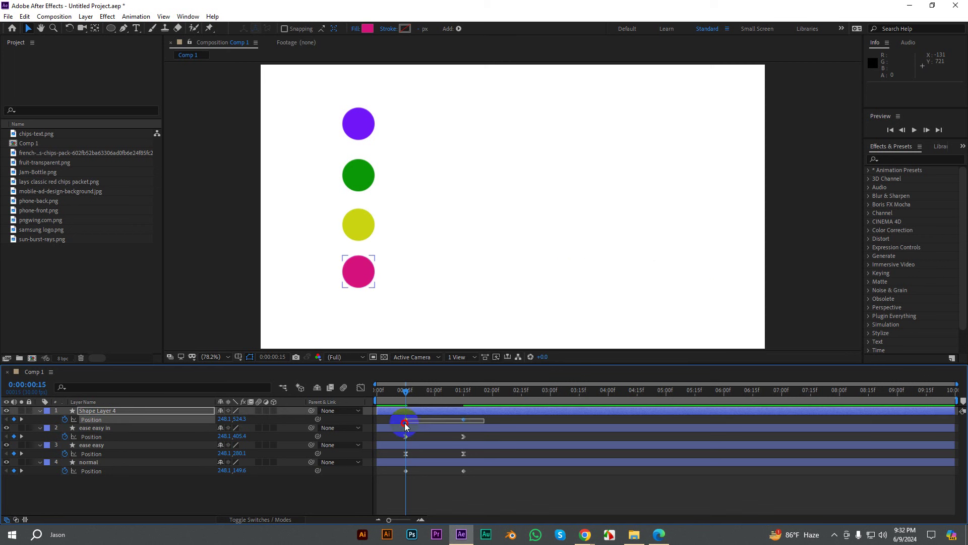
pyautogui.rightClick(408, 422)
pyautogui.moveTo(454, 412)
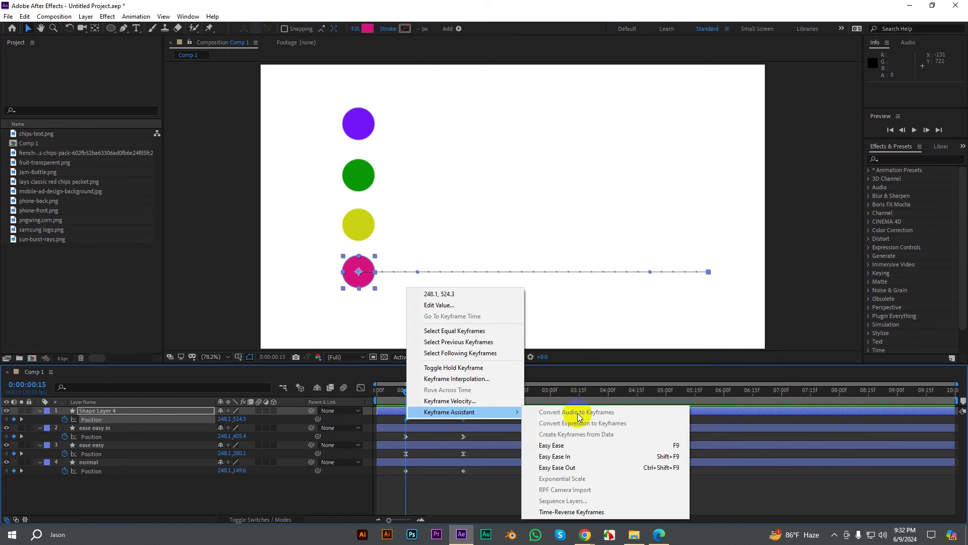
pyautogui.click(575, 466)
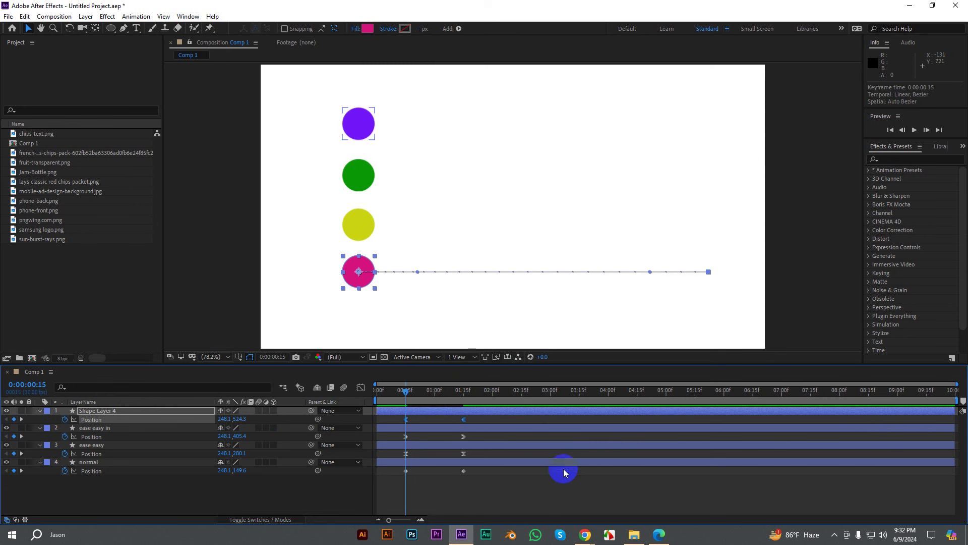
# Step: Rename the pink circle's layer to 'easy ease out'
pyautogui.rightClick(111, 410)
pyautogui.click(141, 403)
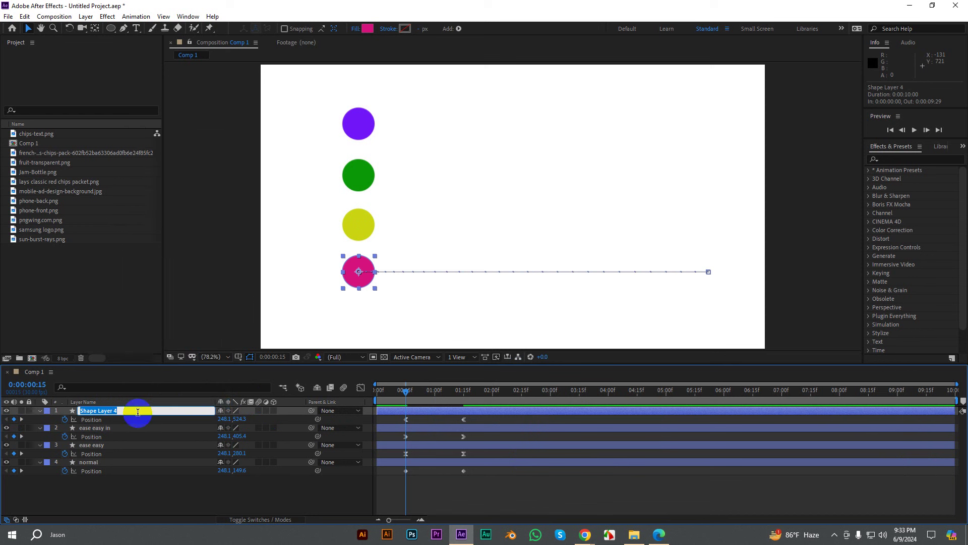
pyautogui.write('ease easy in')
pyautogui.press('BackSpace')
pyautogui.press('BackSpace')
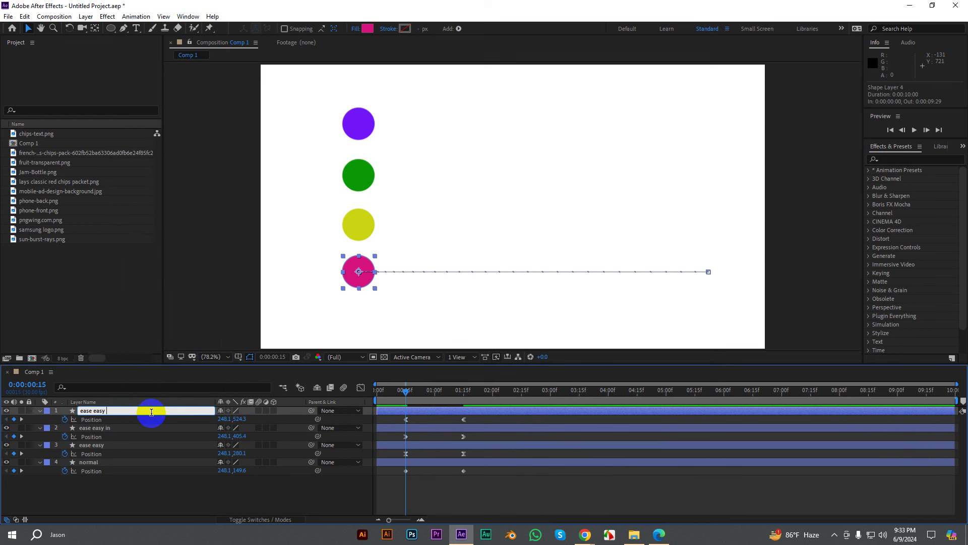
pyautogui.write('out')
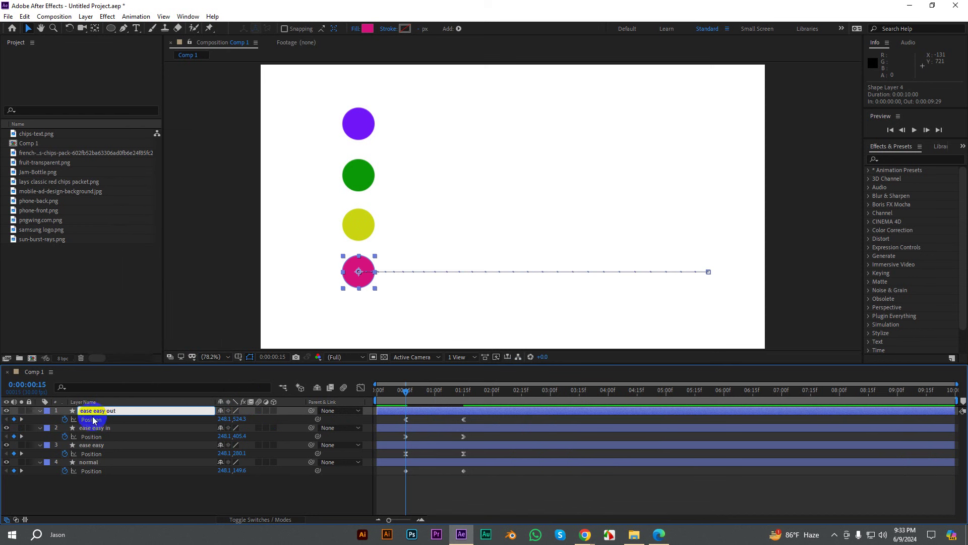
pyautogui.click(93, 410)
pyautogui.press('BackSpace')
pyautogui.press('BackSpace')
pyautogui.press('BackSpace')
pyautogui.write('ease')
pyautogui.press('Return')
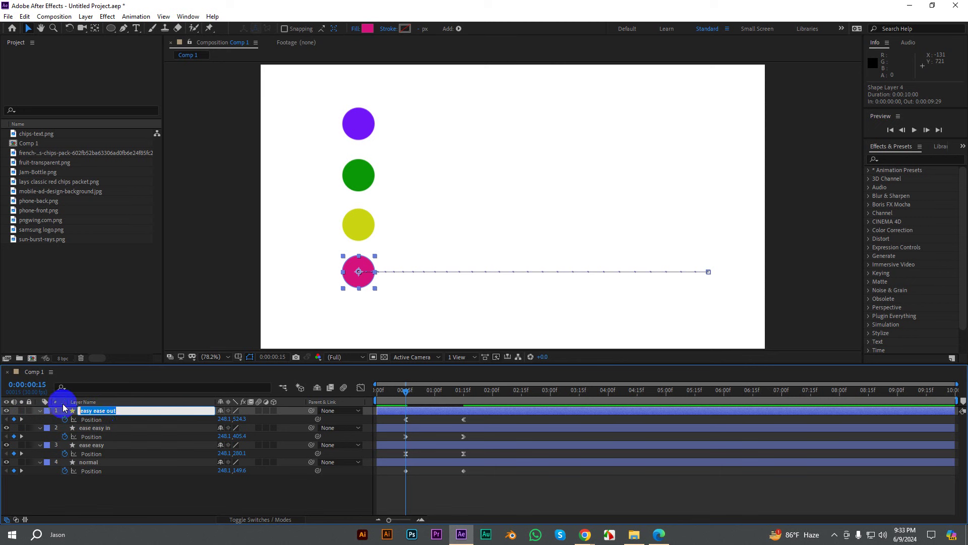
# Step: Rename the yellow circle's layer to 'easy ease in'
pyautogui.rightClick(112, 427)
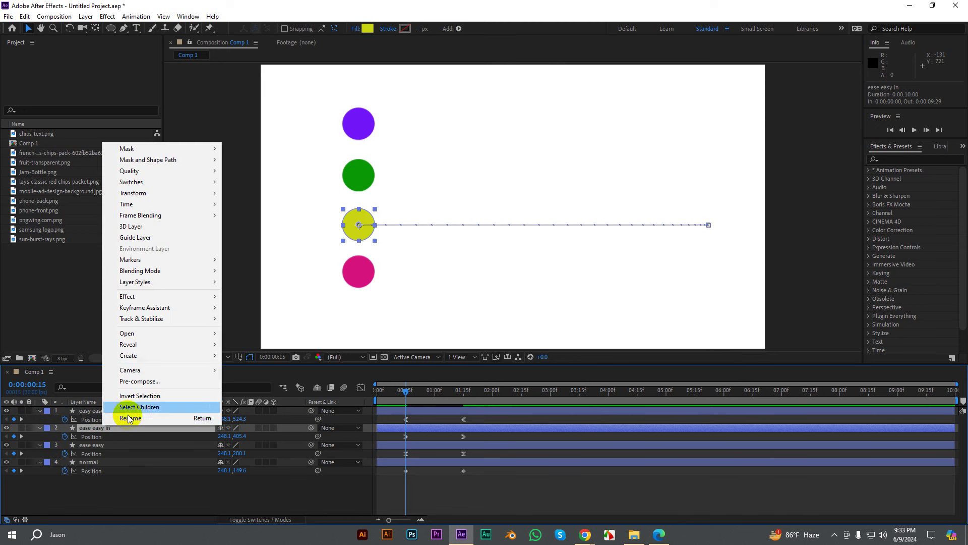
pyautogui.click(128, 418)
pyautogui.write('easy ease out')
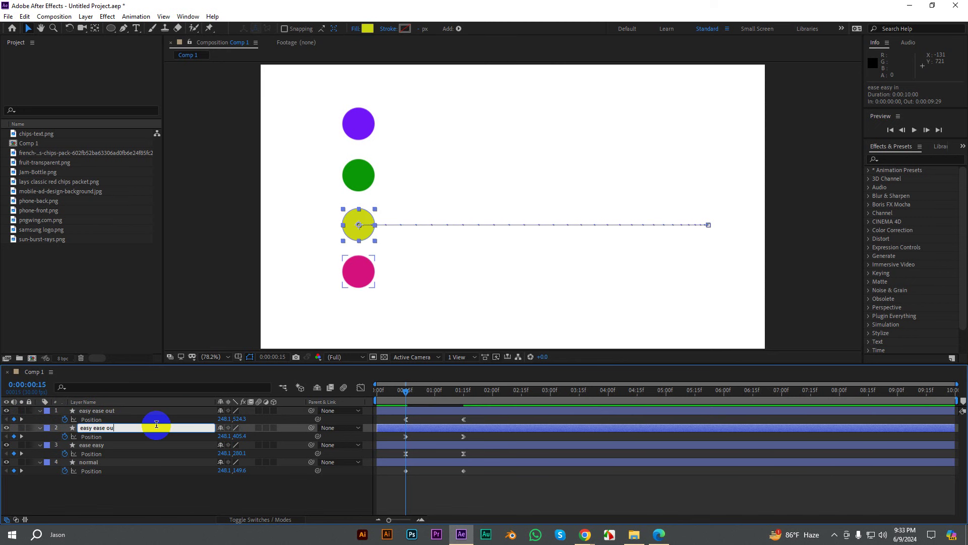
pyautogui.press('BackSpace')
pyautogui.write('n')
# Step: Rename the green circle's layer to 'easy ease'
pyautogui.click(95, 443)
pyautogui.rightClick(95, 443)
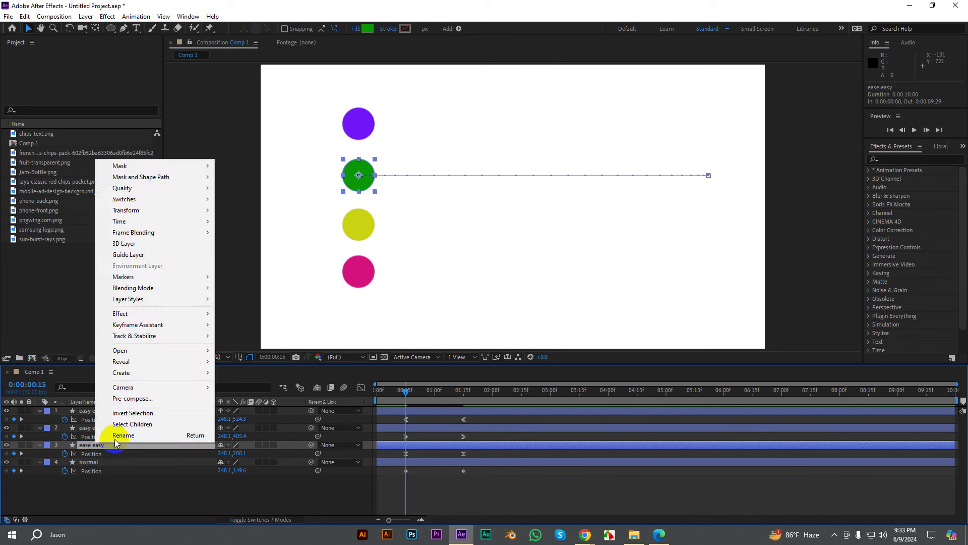
pyautogui.click(120, 435)
pyautogui.write('easy ease out')
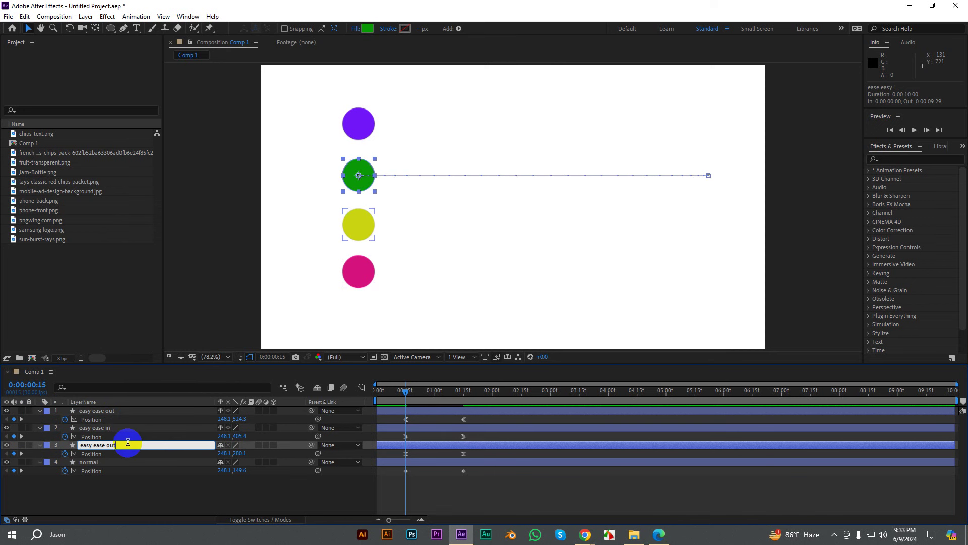
pyautogui.press('BackSpace')
pyautogui.press('BackSpace')
pyautogui.press('BackSpace')
pyautogui.click(116, 482)
pyautogui.click(104, 411)
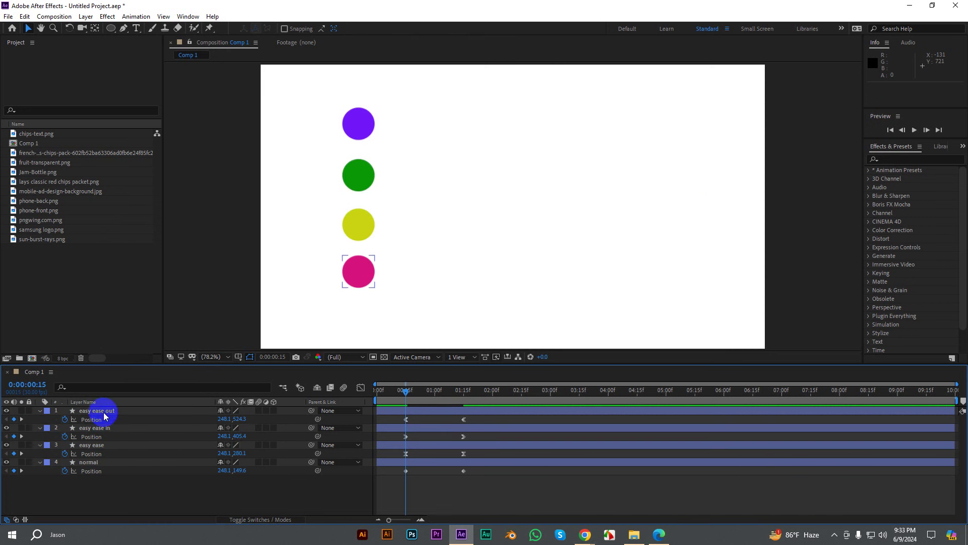
pyautogui.click(130, 464)
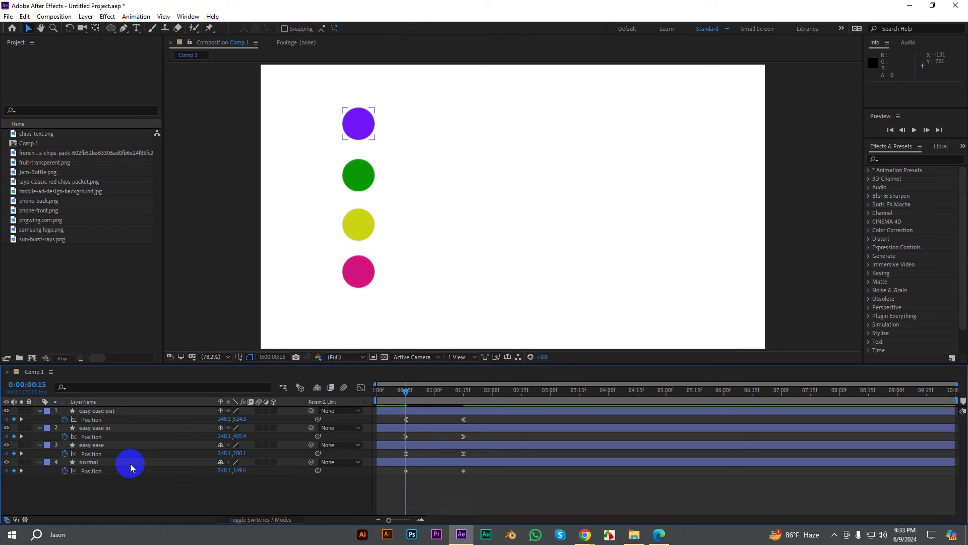
# Step: Apply Easy Ease Out to the yellow circle's end Position keyframe
pyautogui.click(422, 454)
pyautogui.click(451, 462)
pyautogui.click(461, 437)
pyautogui.rightClick(466, 437)
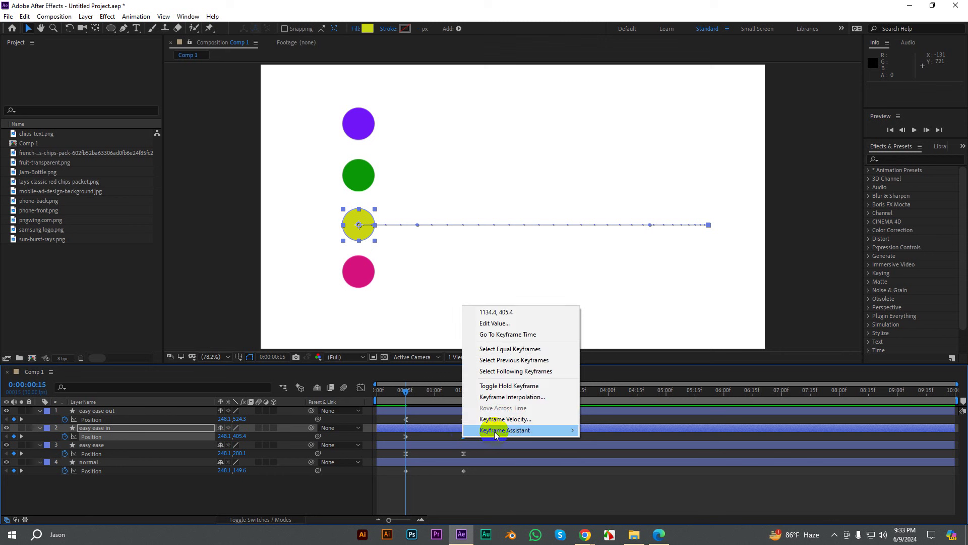
pyautogui.moveTo(495, 431)
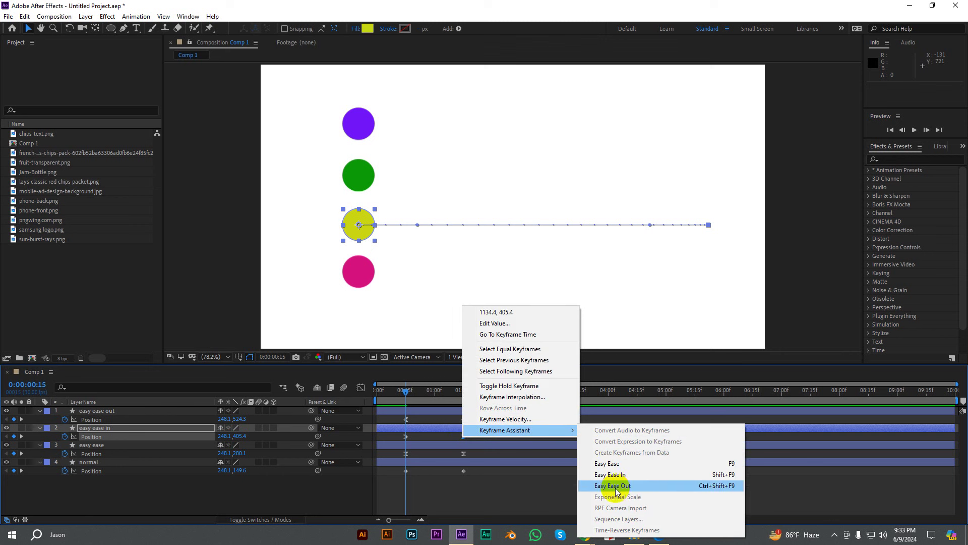
pyautogui.click(387, 402)
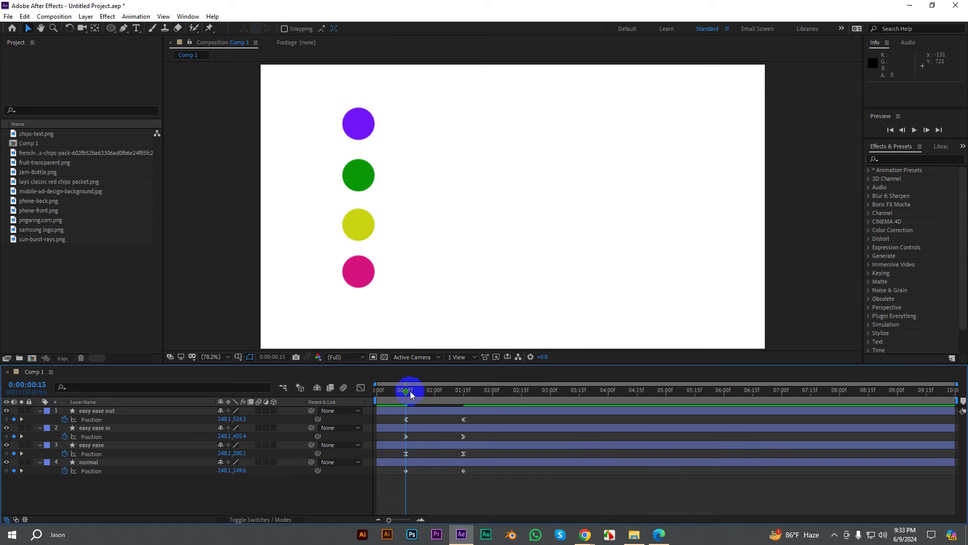
# Step: Preview the circles from the start, then set the work area end at 0:00:02:15
pyautogui.moveTo(410, 392); pyautogui.dragTo(353, 388)
pyautogui.press('space')
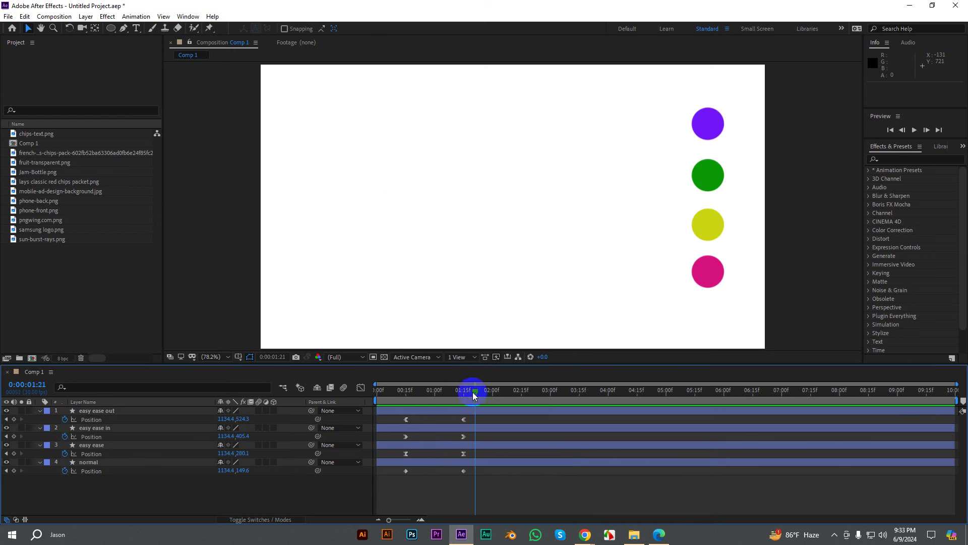
pyautogui.moveTo(469, 390); pyautogui.dragTo(521, 397)
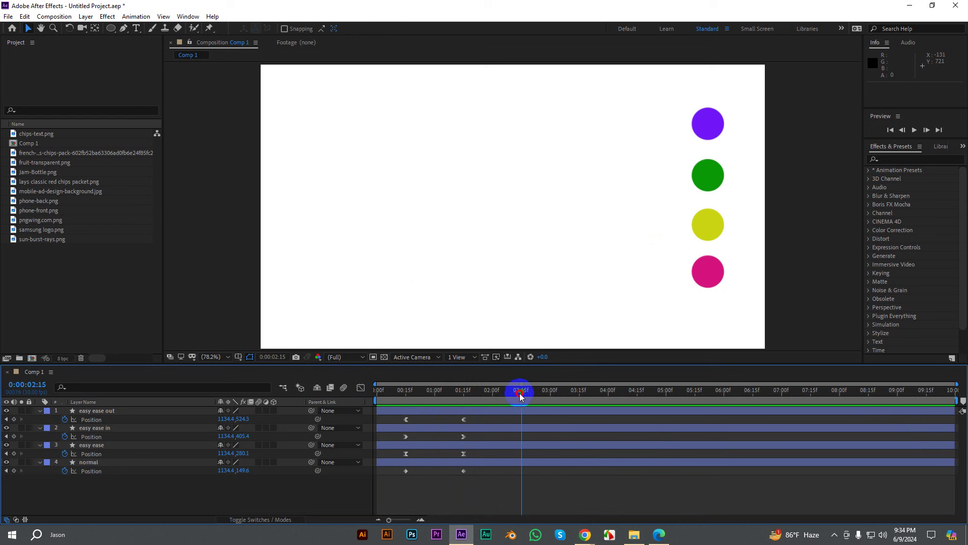
pyautogui.click(545, 469)
pyautogui.press('n')
# Step: Play the shortened animation back from frame 0
pyautogui.click(521, 392)
pyautogui.moveTo(521, 395); pyautogui.dragTo(357, 382)
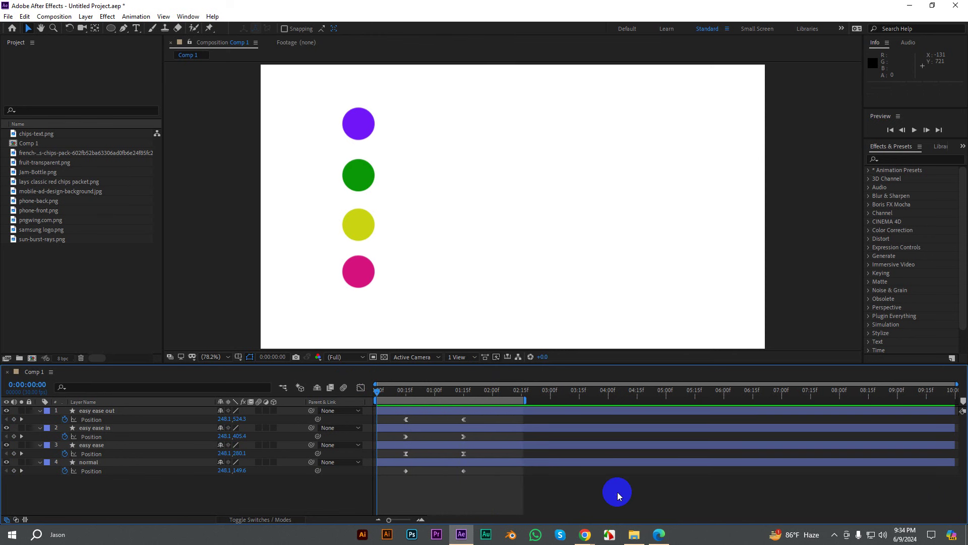
pyautogui.press('space')
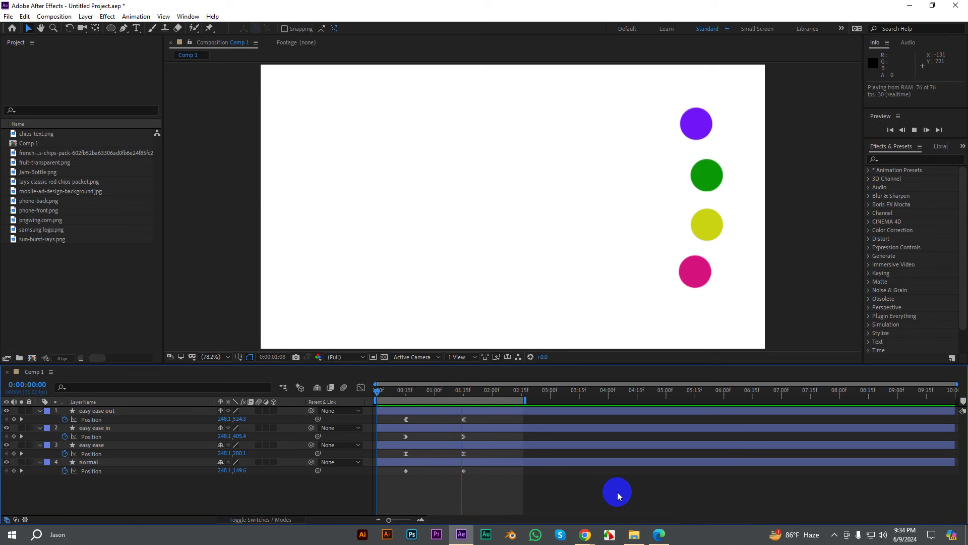
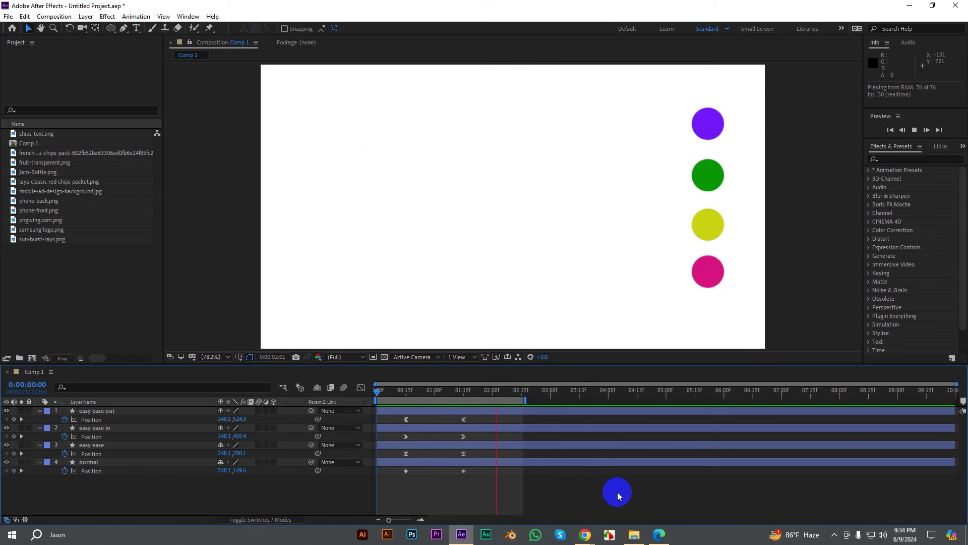
# Step: Stop at 0:19 and select each circle layer to compare their motion paths
pyautogui.click(529, 443)
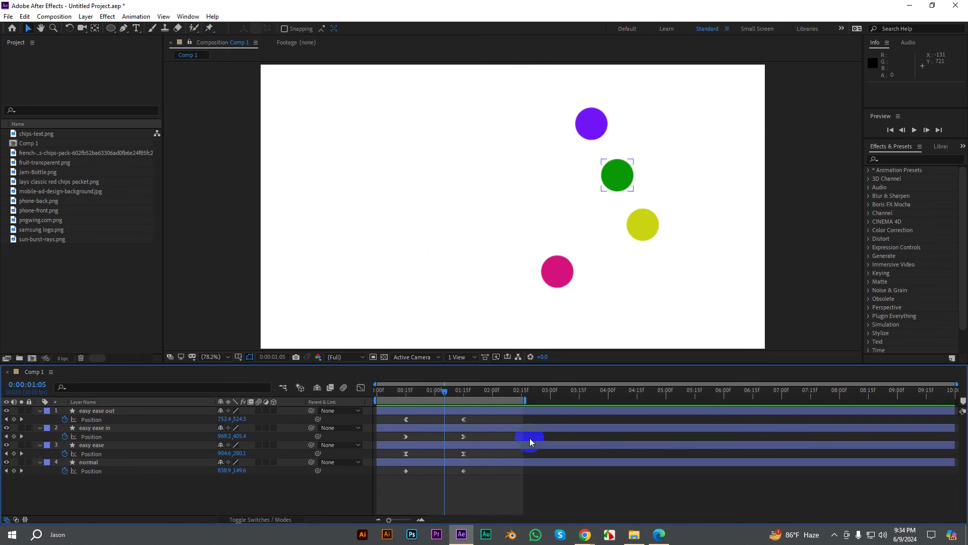
pyautogui.moveTo(444, 391); pyautogui.dragTo(412, 393)
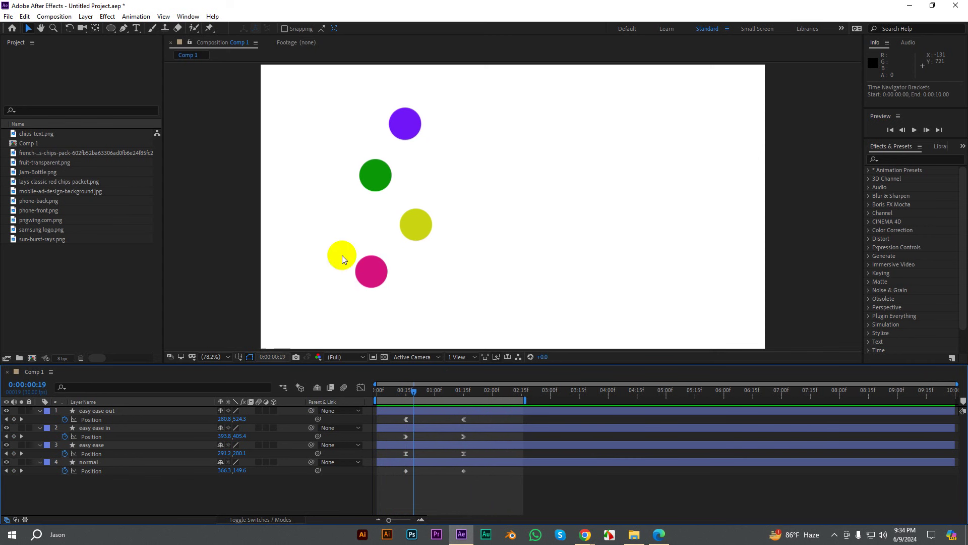
pyautogui.click(373, 271)
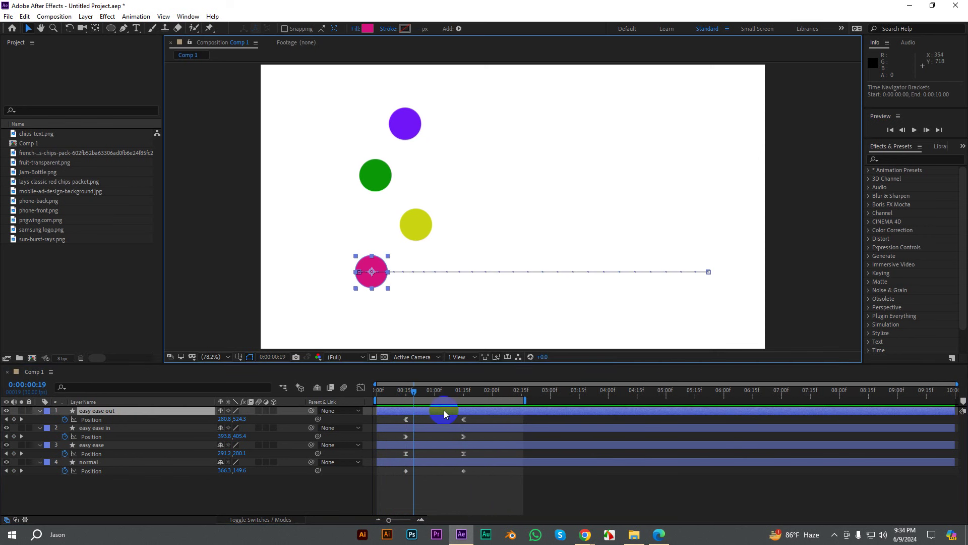
pyautogui.click(101, 461)
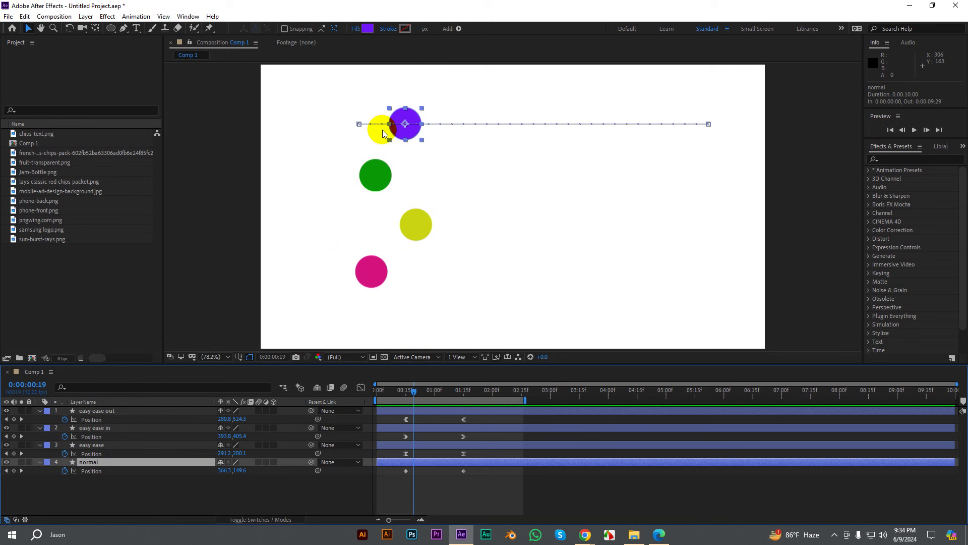
pyautogui.click(416, 386)
pyautogui.click(94, 445)
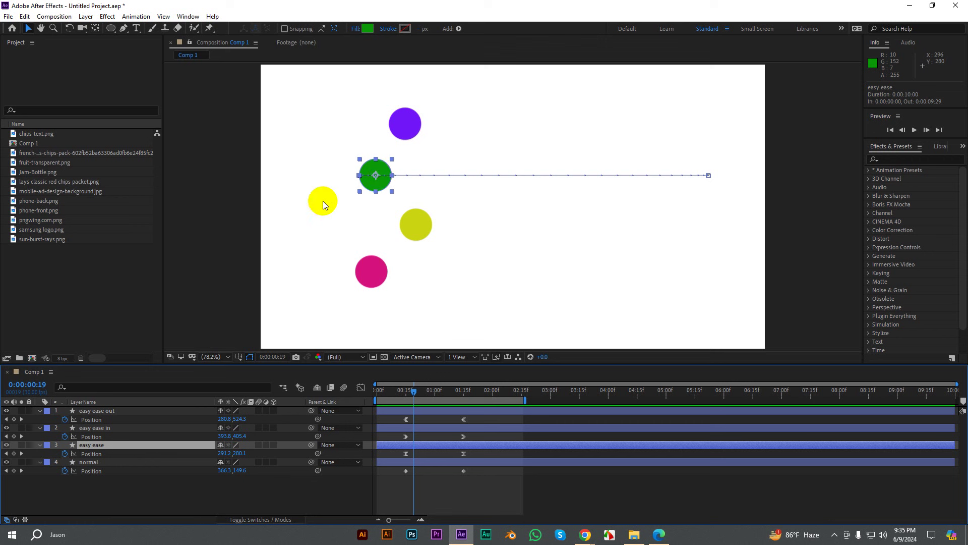
pyautogui.click(101, 428)
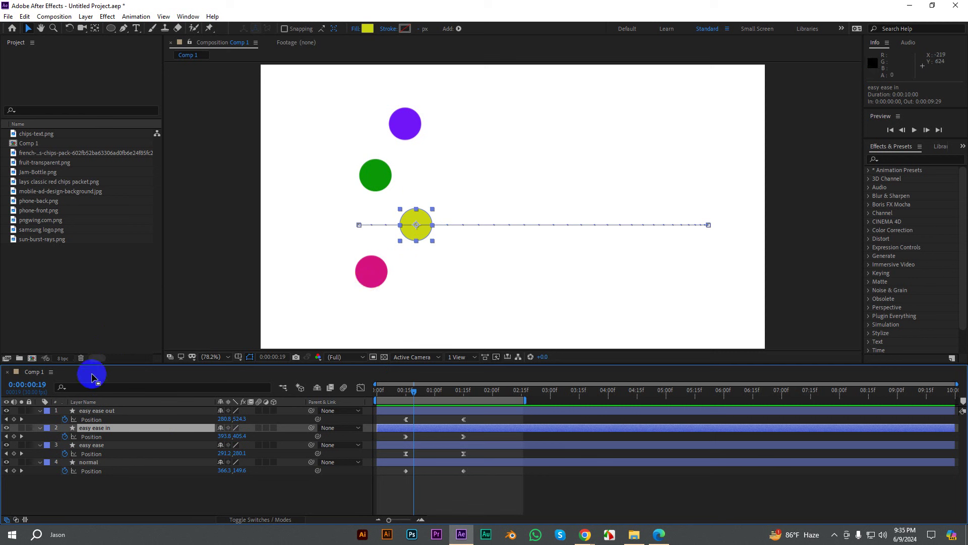
pyautogui.click(117, 411)
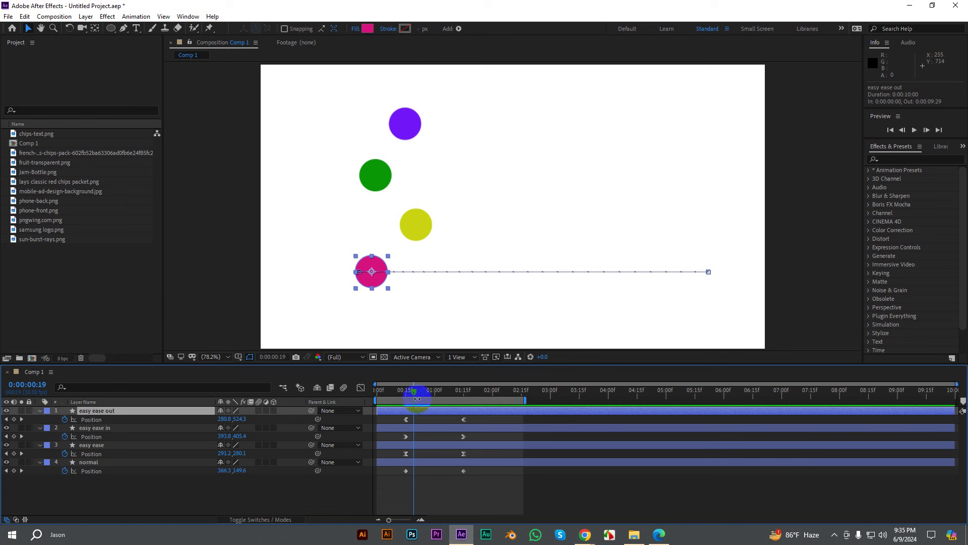
pyautogui.moveTo(413, 392); pyautogui.dragTo(414, 393)
pyautogui.click(424, 234)
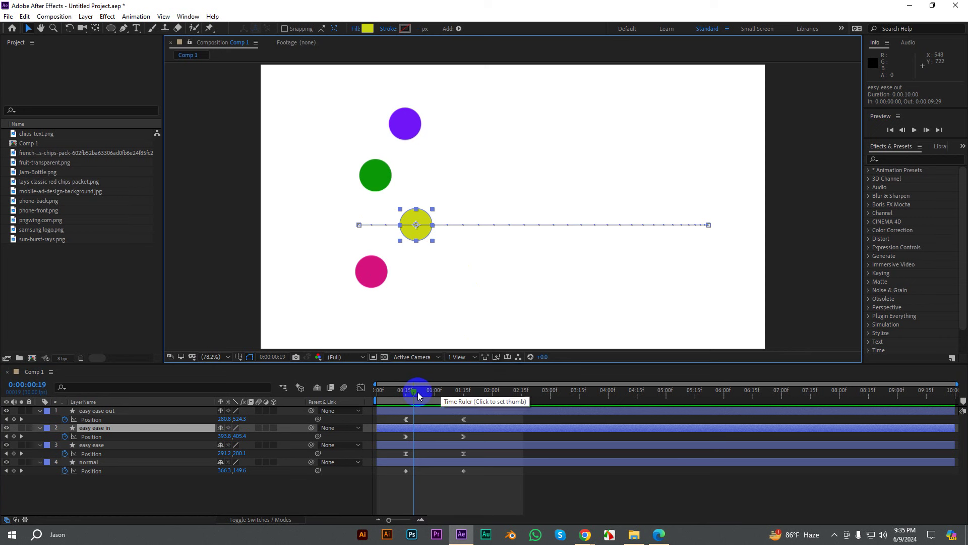
# Step: Scrub between the start, 0:15, 0:26 and 1:17 while previewing the normal circle's motion
pyautogui.moveTo(416, 392); pyautogui.dragTo(471, 401)
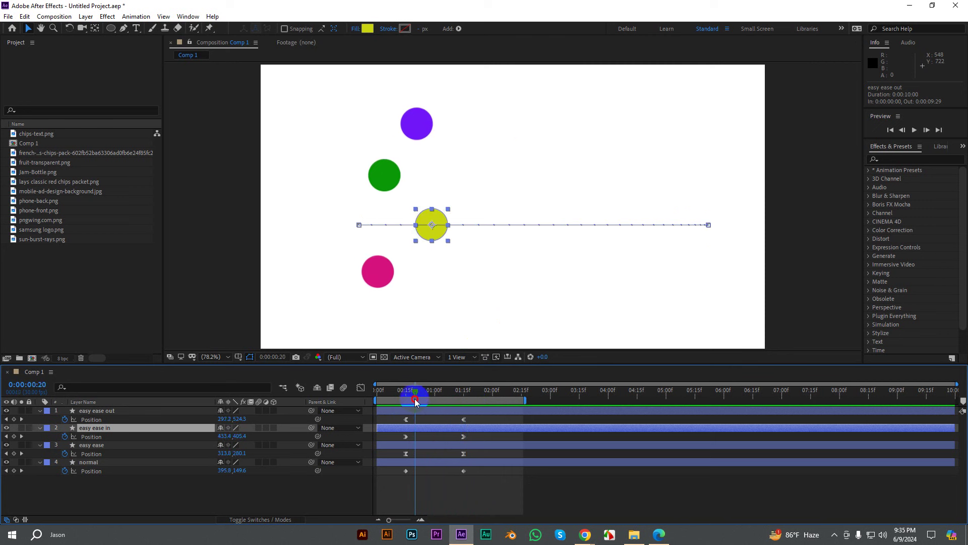
pyautogui.moveTo(471, 401); pyautogui.dragTo(405, 399)
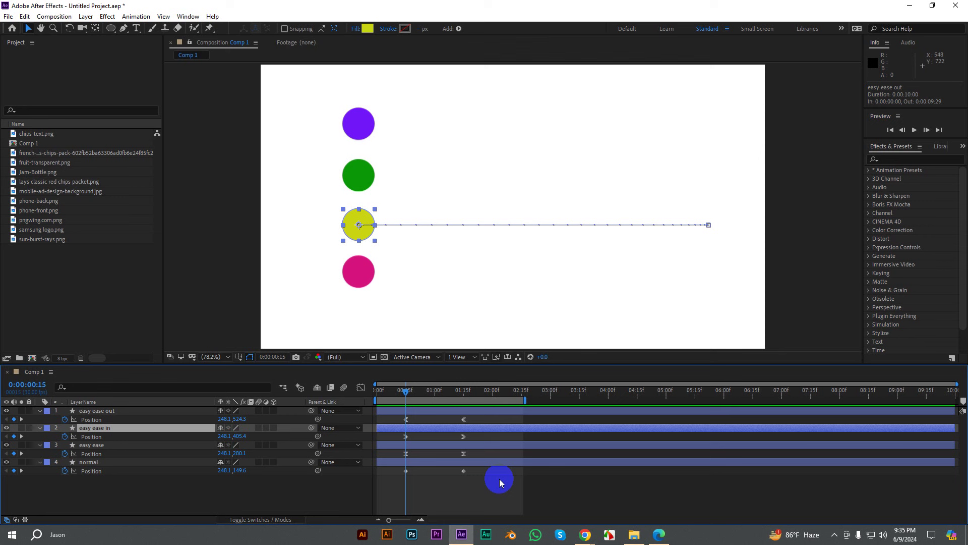
pyautogui.moveTo(406, 391); pyautogui.dragTo(378, 391)
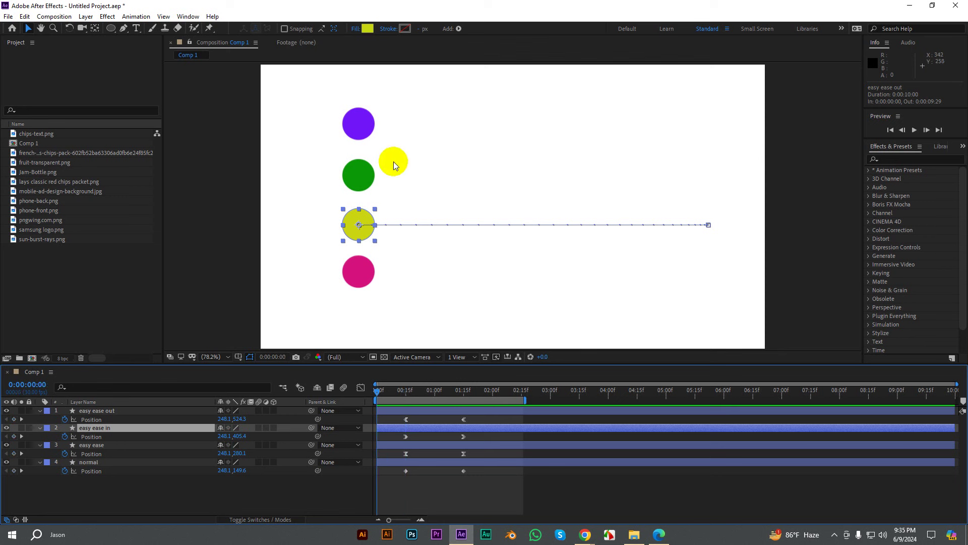
pyautogui.click(362, 126)
pyautogui.press('space')
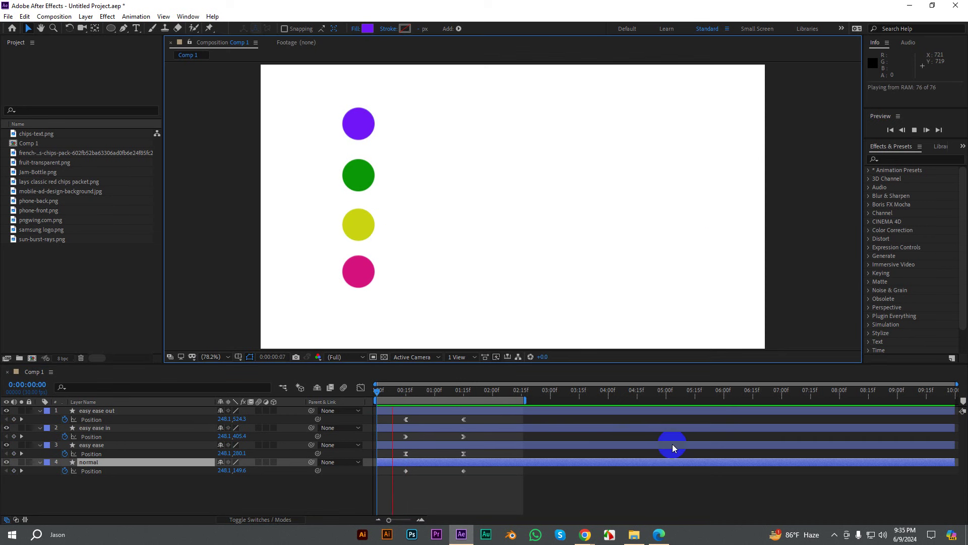
pyautogui.moveTo(524, 390); pyautogui.dragTo(398, 392)
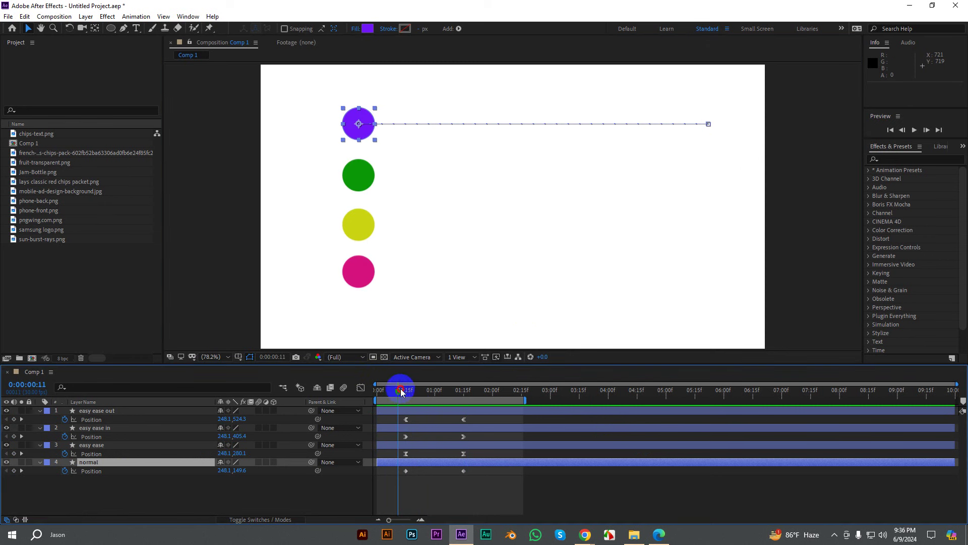
pyautogui.moveTo(401, 393); pyautogui.dragTo(382, 392)
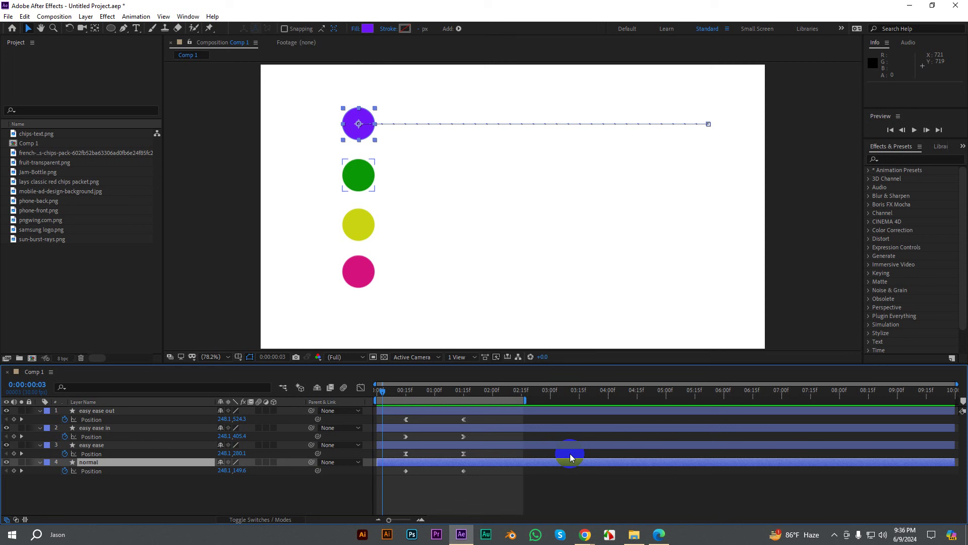
# Step: Replay the circle animation preview several times from the start and from 0:19
pyautogui.press('space')
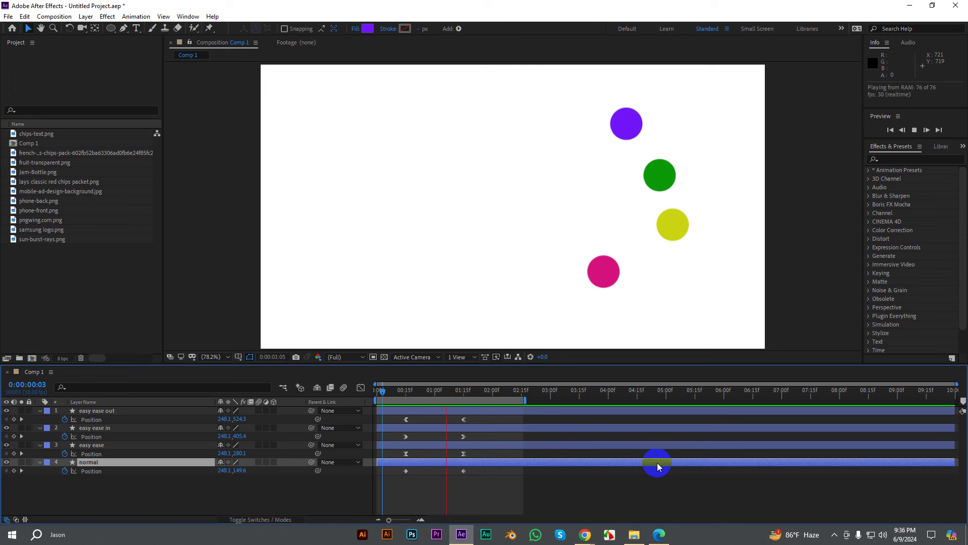
pyautogui.click(475, 389)
pyautogui.press('Home')
pyautogui.press('space')
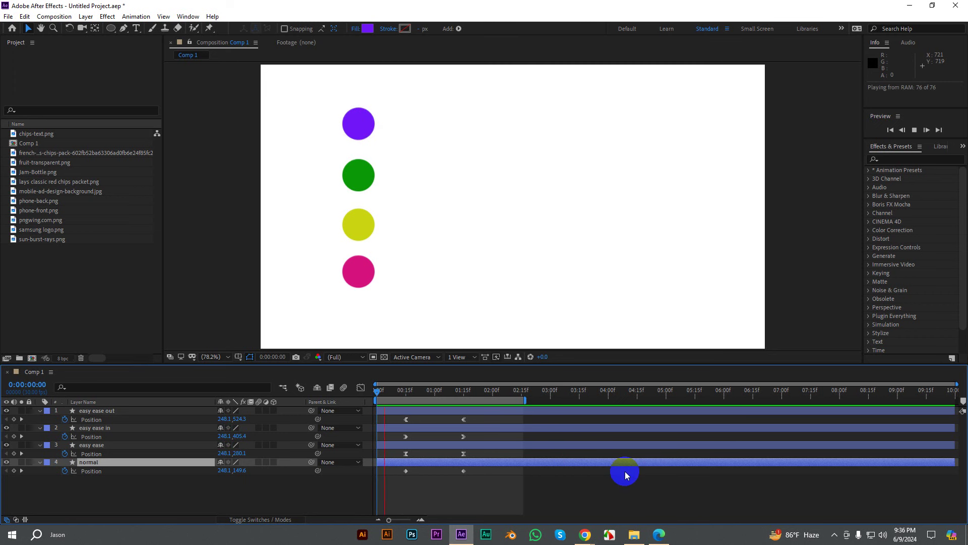
pyautogui.moveTo(487, 389); pyautogui.dragTo(396, 389)
pyautogui.press('space')
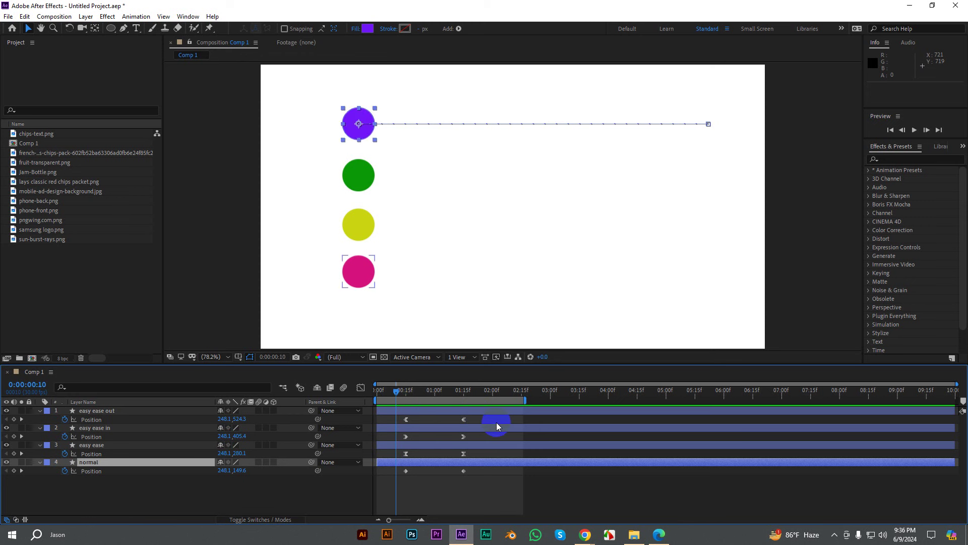
pyautogui.press('space')
pyautogui.click(501, 392)
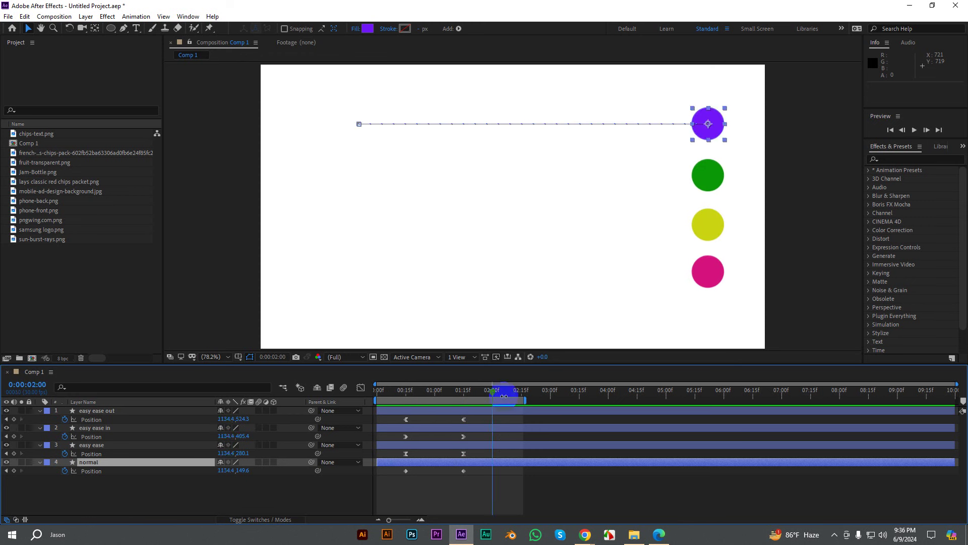
pyautogui.moveTo(393, 391); pyautogui.dragTo(379, 390)
pyautogui.press('space')
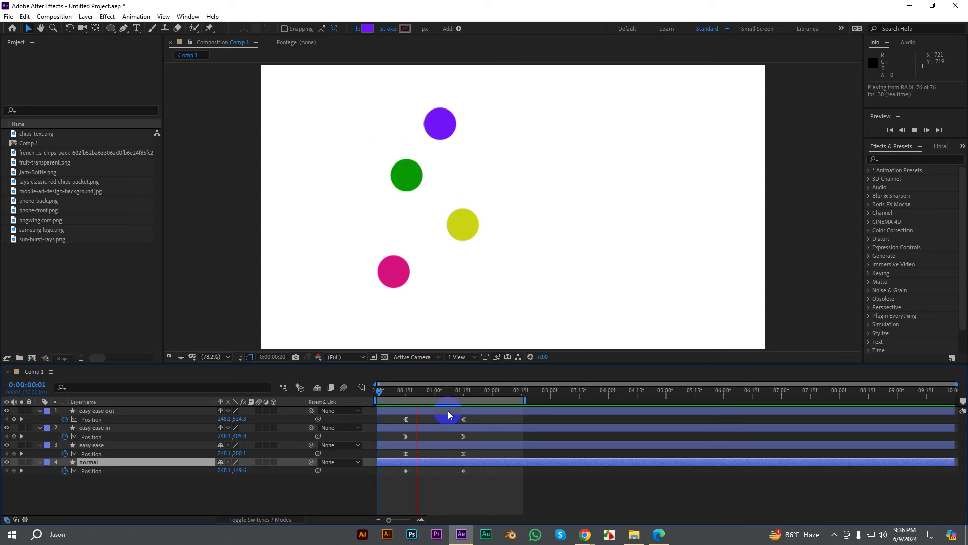
pyautogui.press('space')
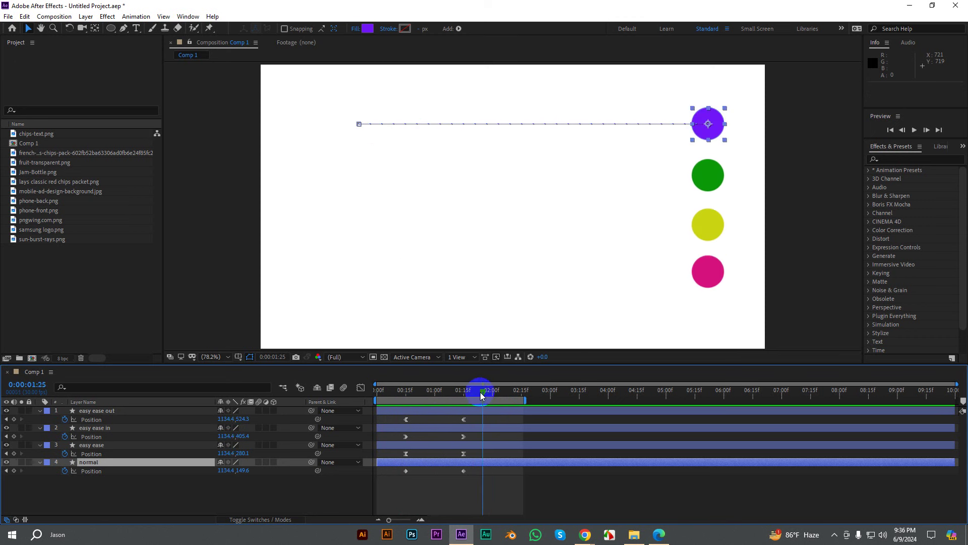
# Step: At 0:29, box-select both Position keyframes of the 'normal' circle layer
pyautogui.moveTo(480, 392); pyautogui.dragTo(429, 394)
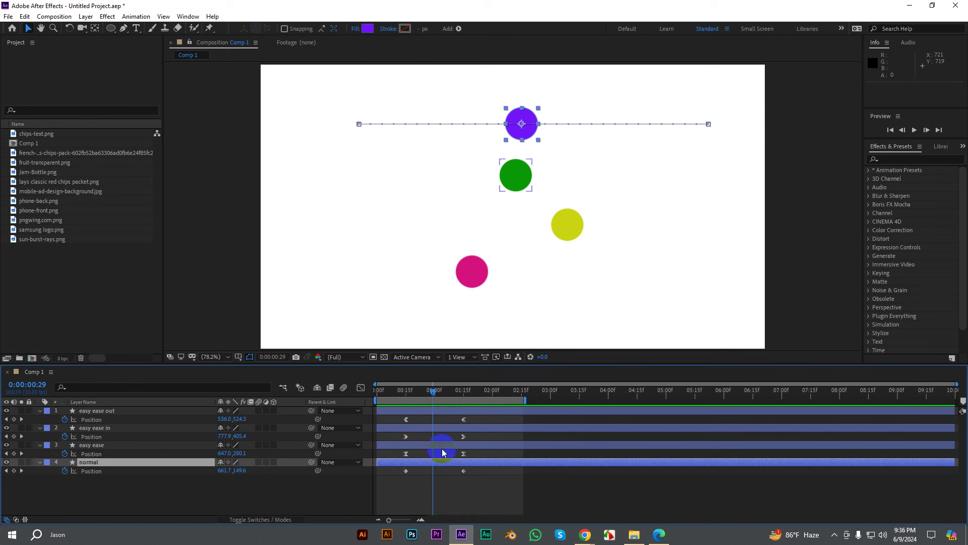
pyautogui.moveTo(496, 489)
pyautogui.mouseDown()
pyautogui.moveTo(397, 471)
pyautogui.moveTo(504, 483)
pyautogui.moveTo(395, 472)
pyautogui.mouseUp()
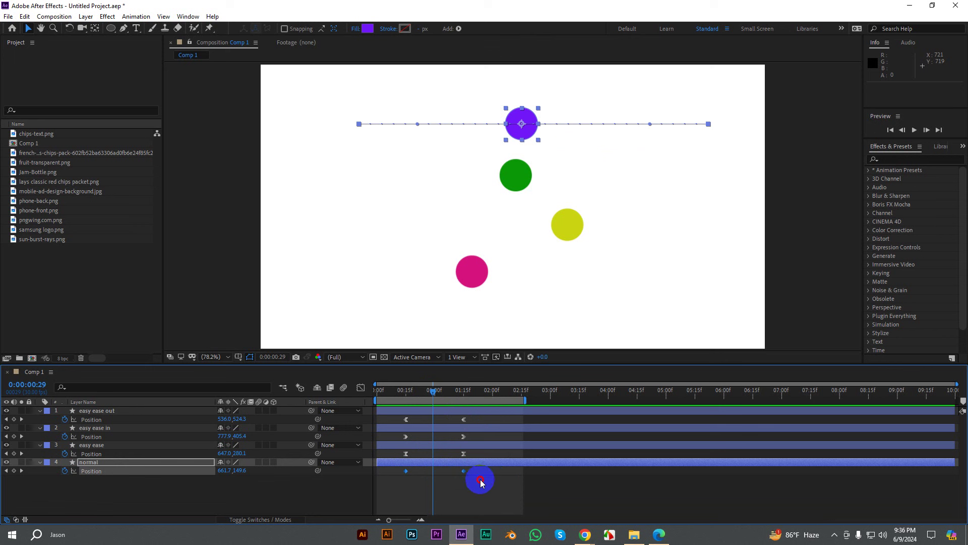
pyautogui.moveTo(492, 478); pyautogui.dragTo(398, 471)
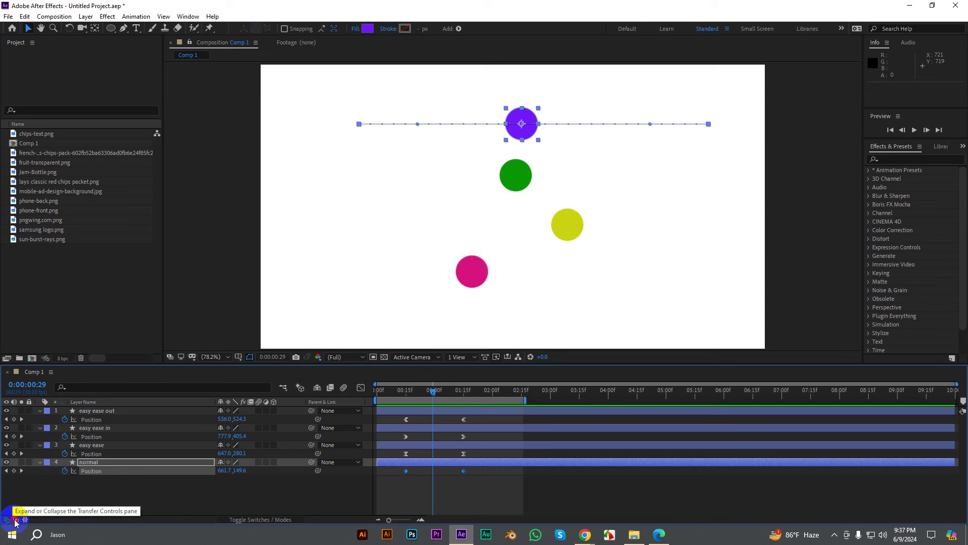
# Step: Try the timeline pane toggles, ending with the Mode and TrkMat columns shown instead of layer switches
pyautogui.click(16, 520)
pyautogui.click(15, 521)
pyautogui.click(24, 520)
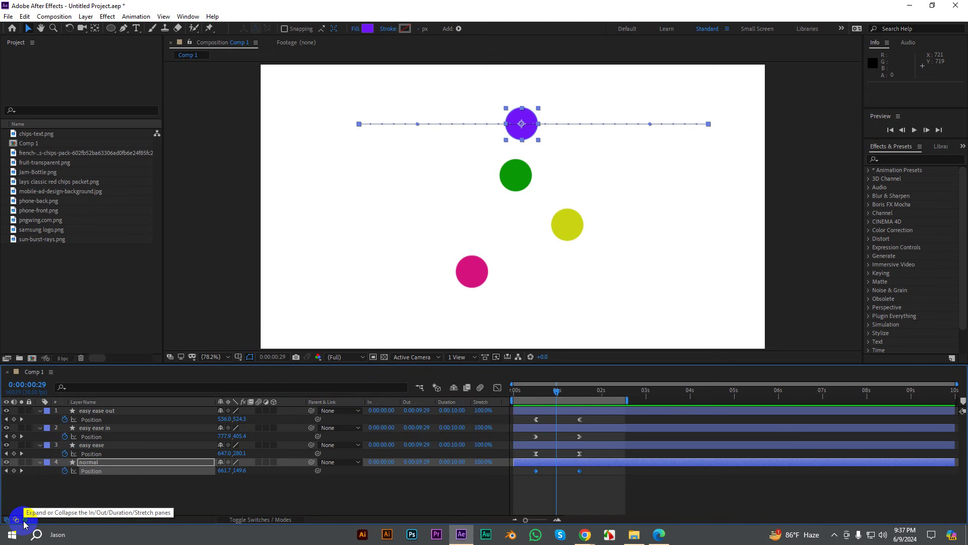
pyautogui.click(25, 520)
pyautogui.click(7, 520)
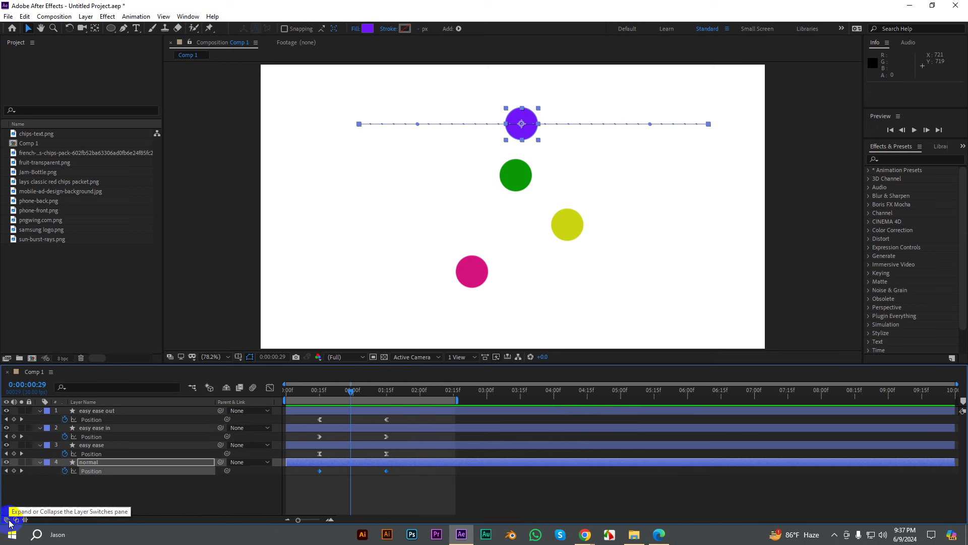
pyautogui.click(15, 520)
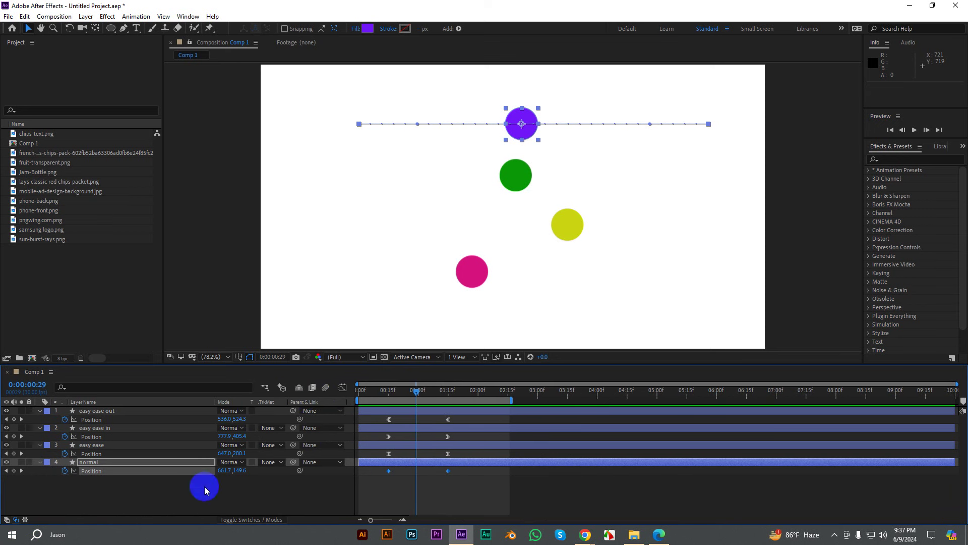
pyautogui.click(240, 520)
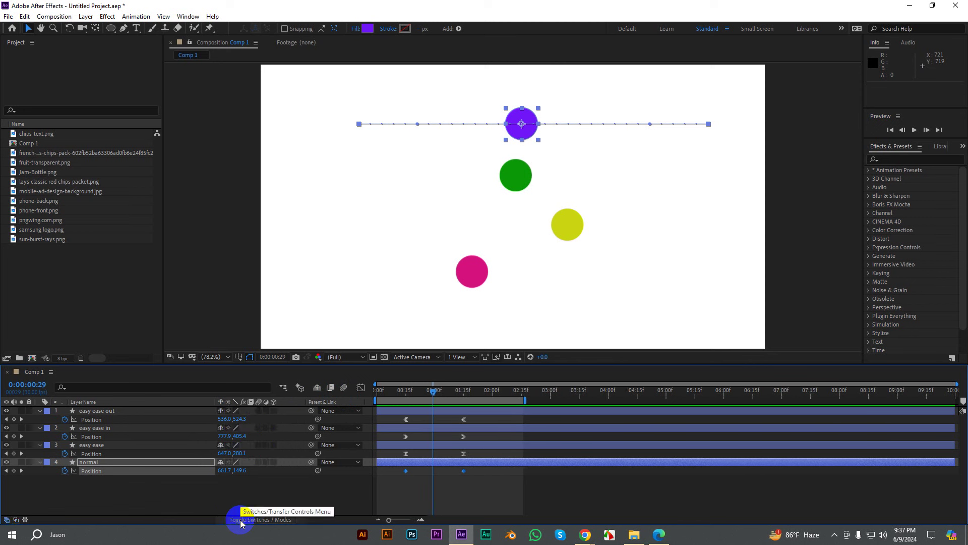
pyautogui.click(240, 520)
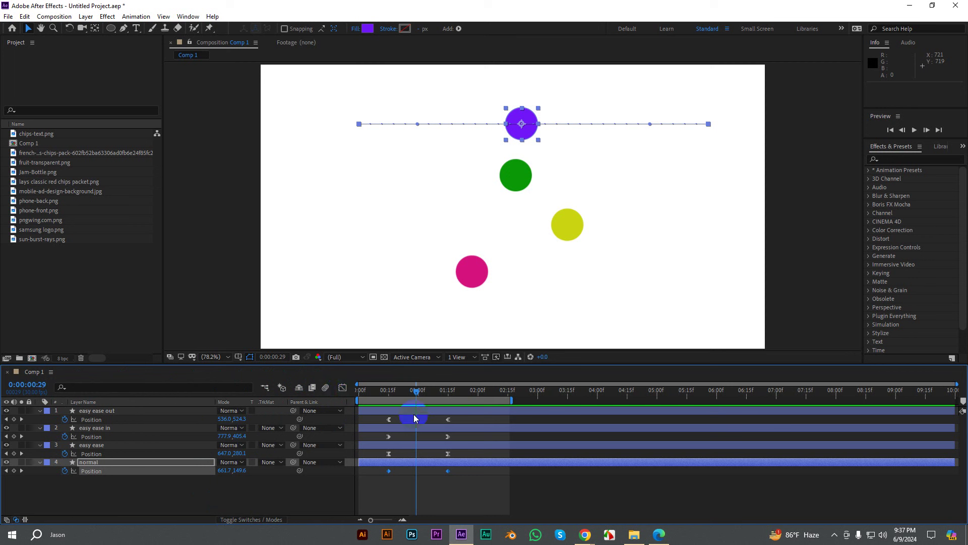
# Step: Clear the selection and box-select layer 4's Position keyframes again
pyautogui.click(473, 480)
pyautogui.moveTo(475, 482); pyautogui.dragTo(386, 473)
pyautogui.moveTo(467, 483); pyautogui.dragTo(372, 470)
pyautogui.click(342, 392)
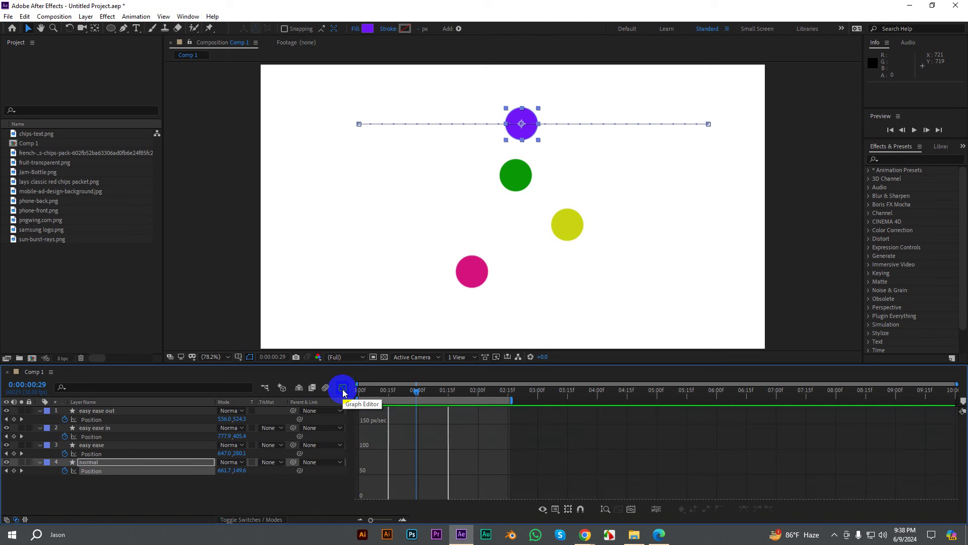
pyautogui.click(630, 510)
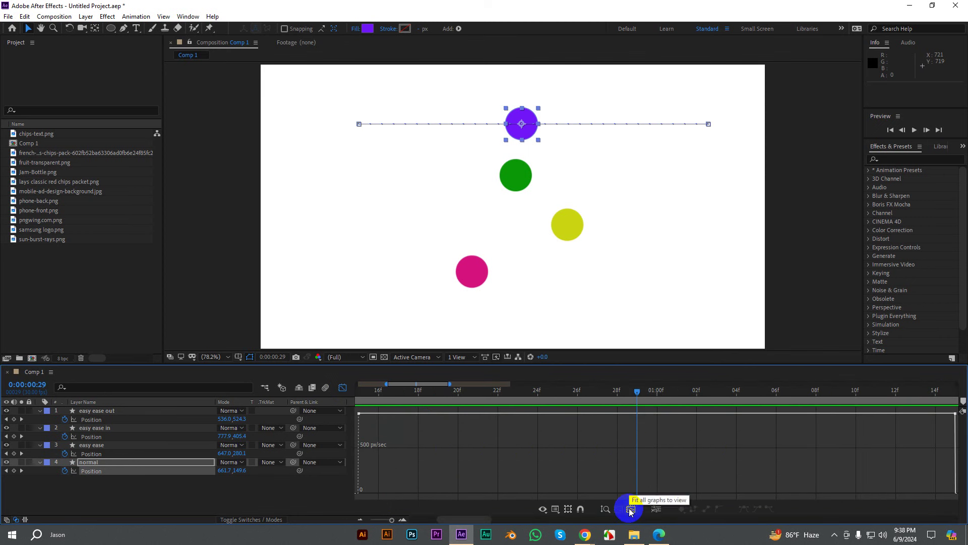
pyautogui.moveTo(392, 520); pyautogui.dragTo(371, 519)
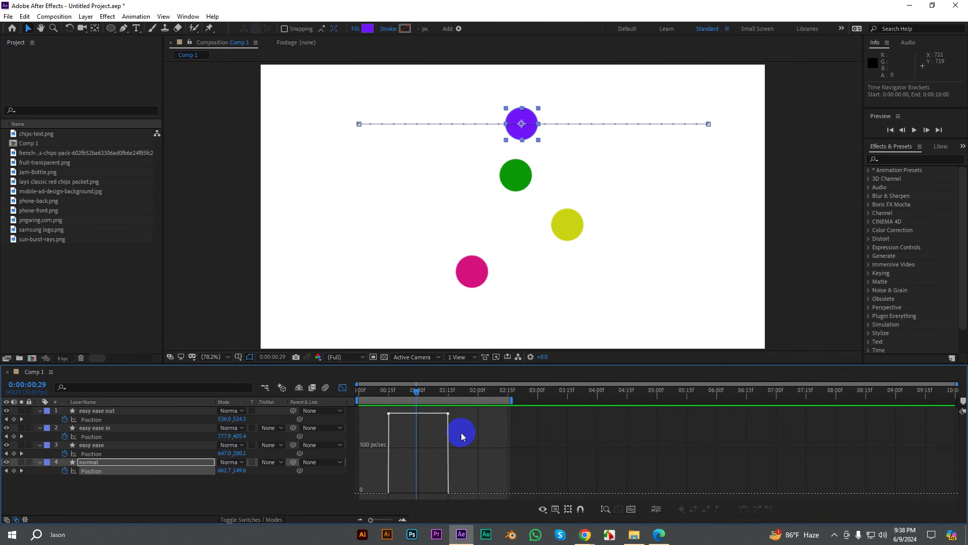
pyautogui.press('`')
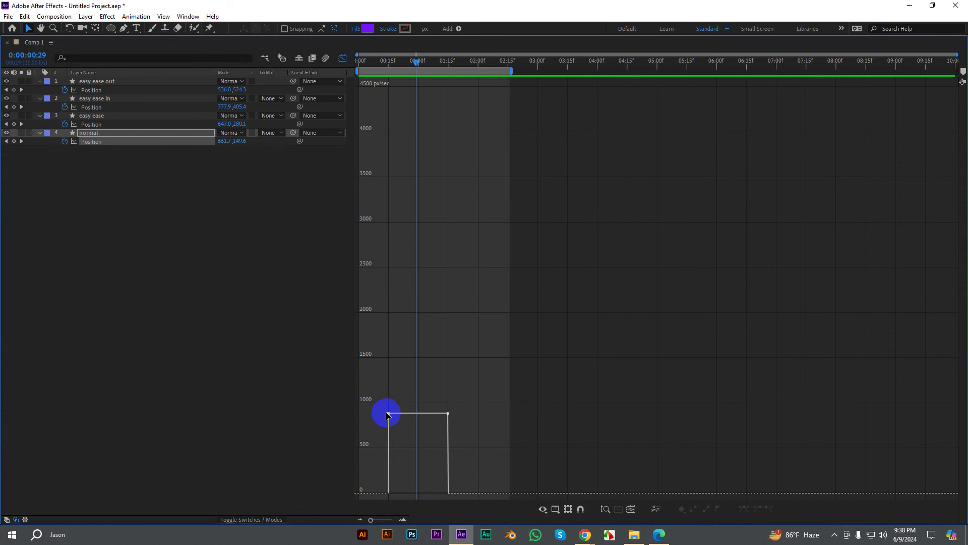
pyautogui.moveTo(388, 415)
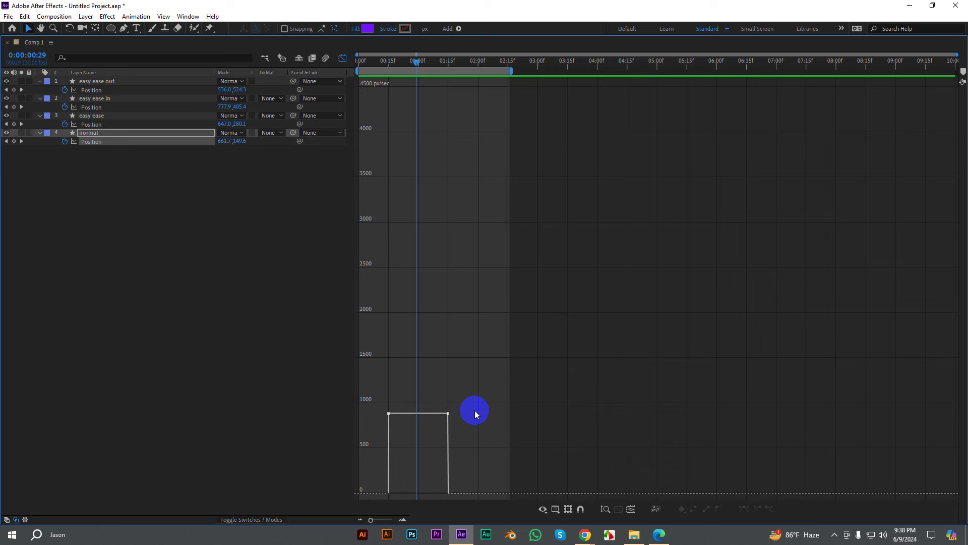
pyautogui.press('`')
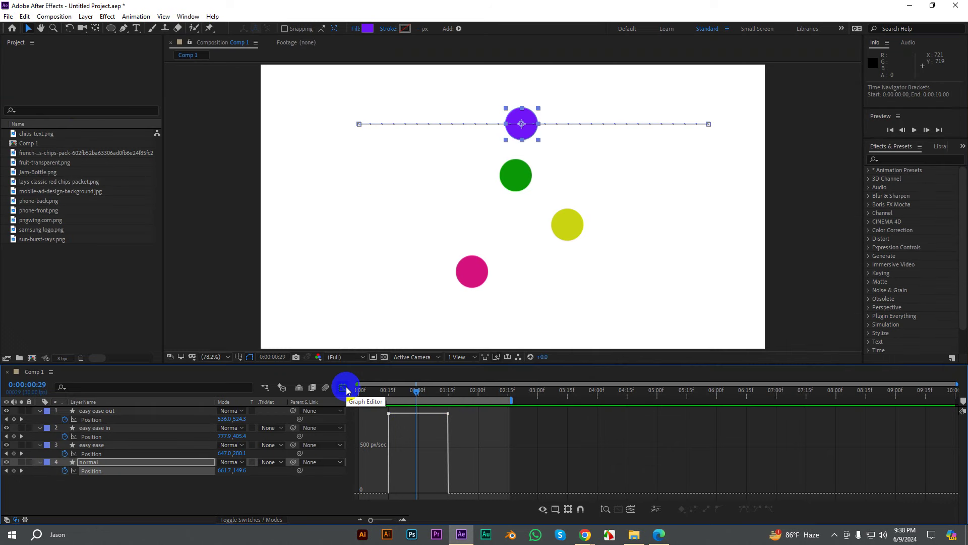
pyautogui.click(346, 386)
pyautogui.moveTo(446, 432); pyautogui.dragTo(472, 450)
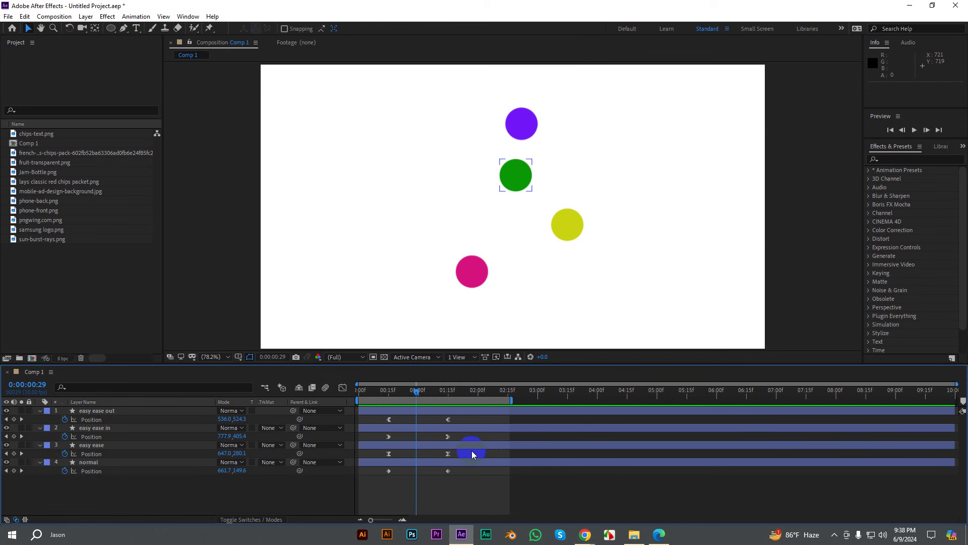
pyautogui.click(389, 454)
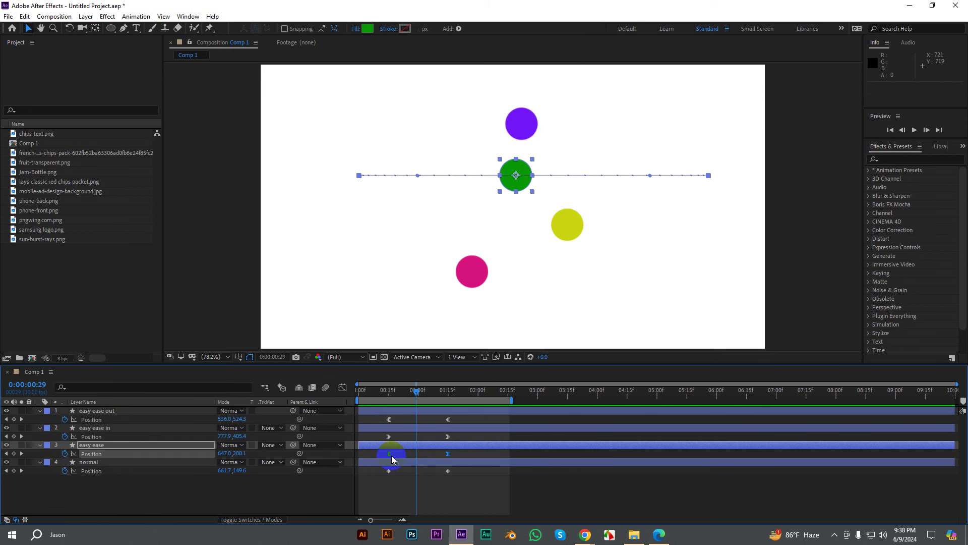
pyautogui.click(343, 388)
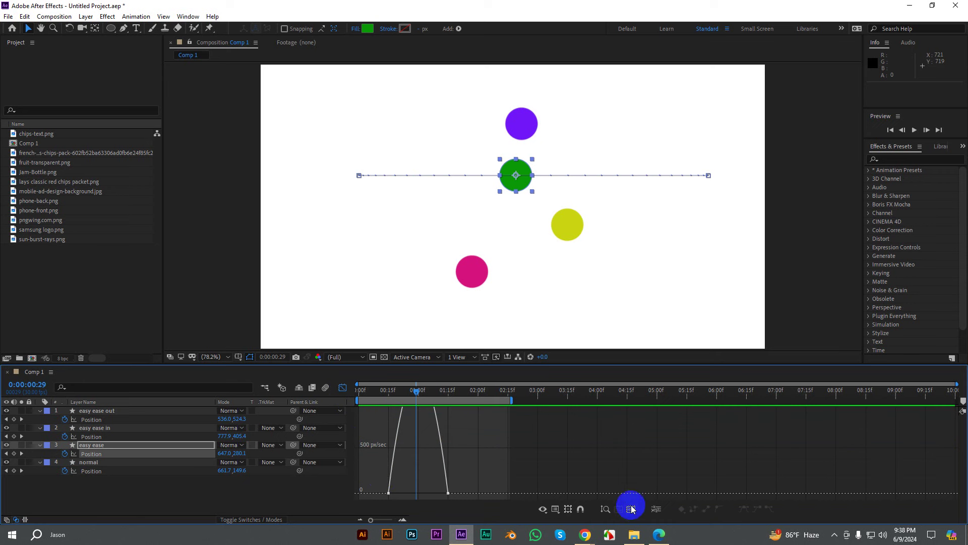
pyautogui.click(615, 509)
pyautogui.click(371, 520)
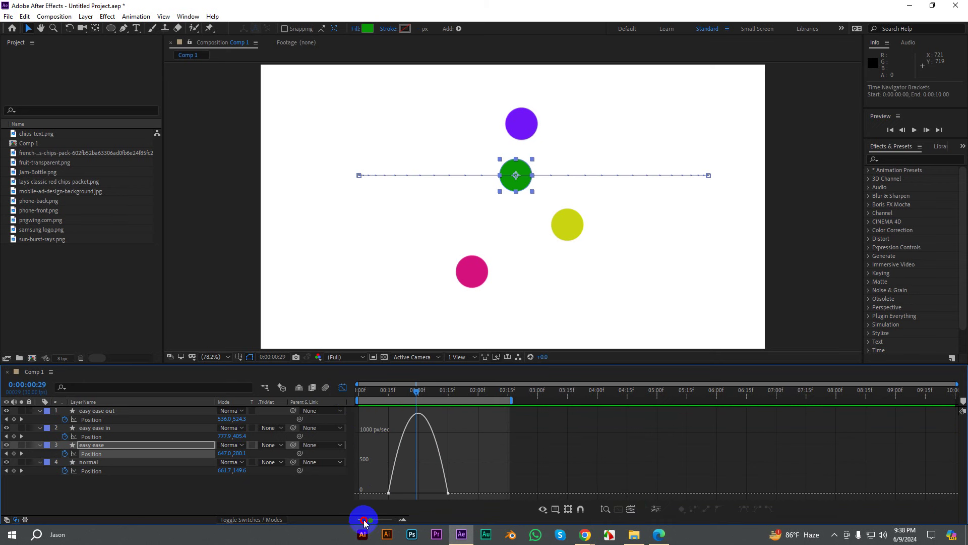
pyautogui.press('`')
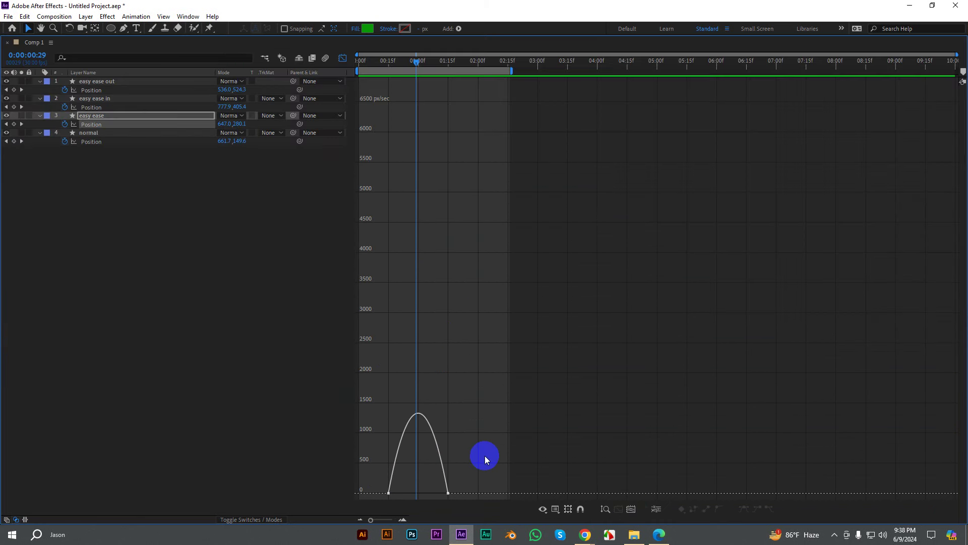
pyautogui.moveTo(389, 496)
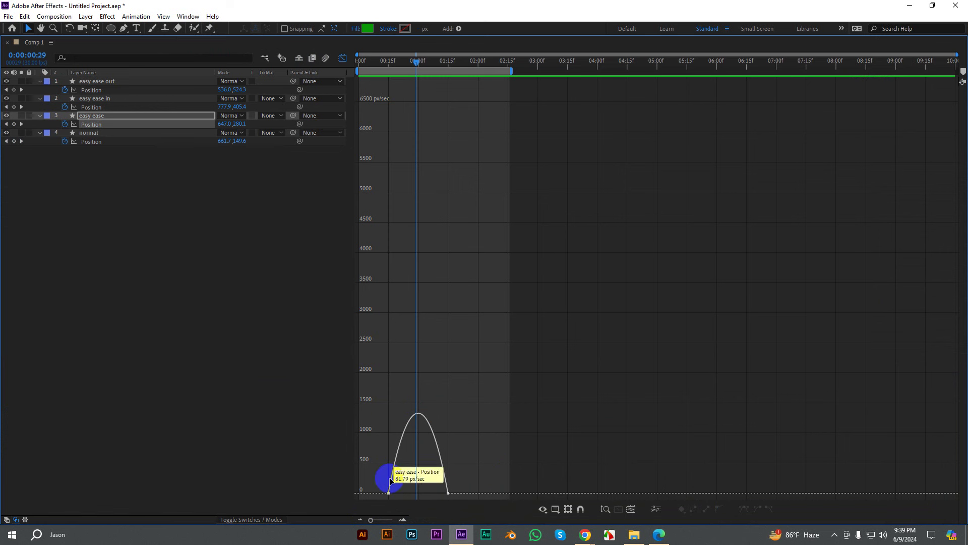
pyautogui.moveTo(418, 415)
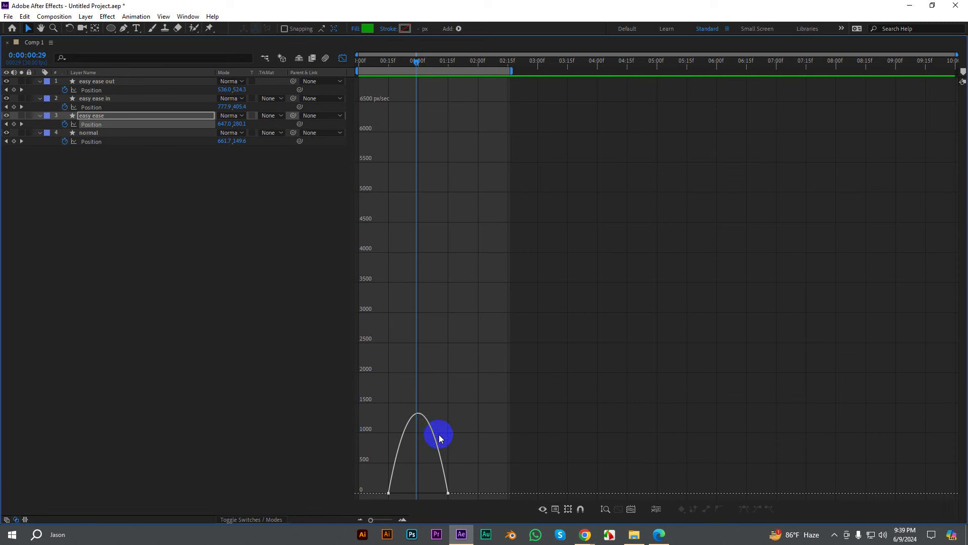
pyautogui.moveTo(444, 475)
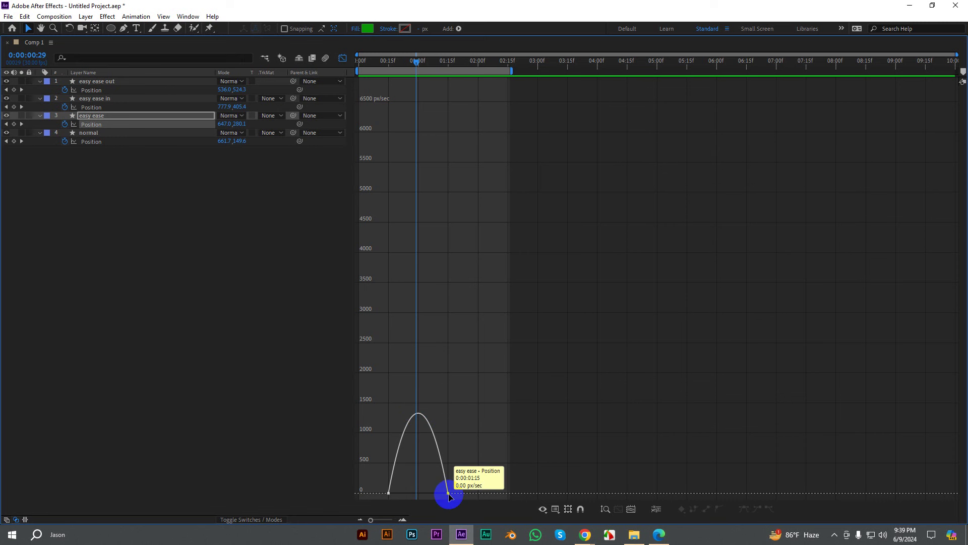
pyautogui.moveTo(376, 485); pyautogui.dragTo(395, 497)
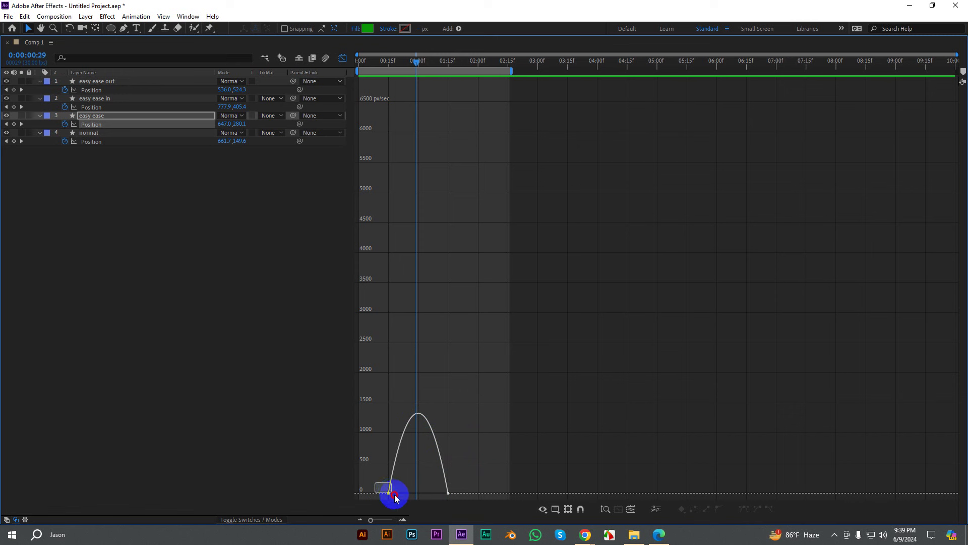
pyautogui.moveTo(468, 480); pyautogui.dragTo(438, 501)
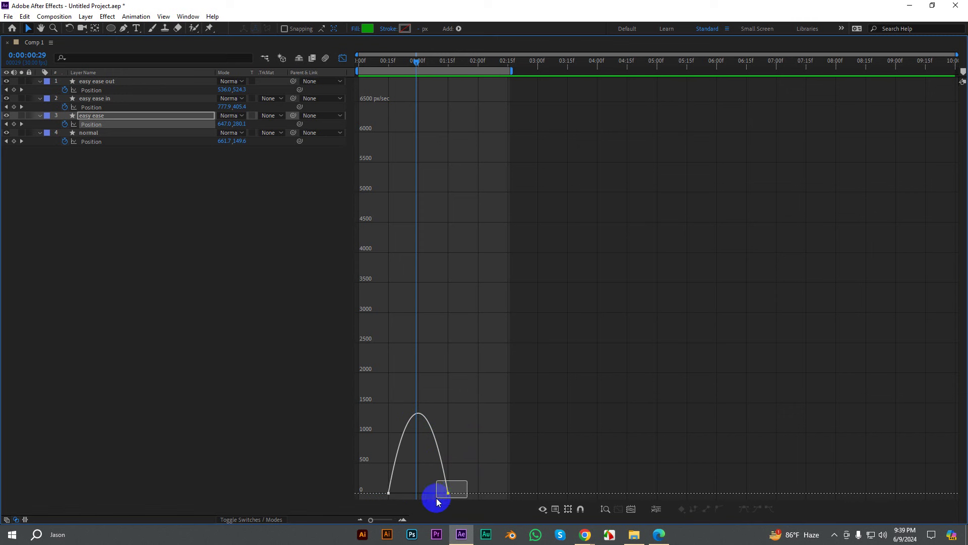
pyautogui.moveTo(403, 399); pyautogui.dragTo(434, 429)
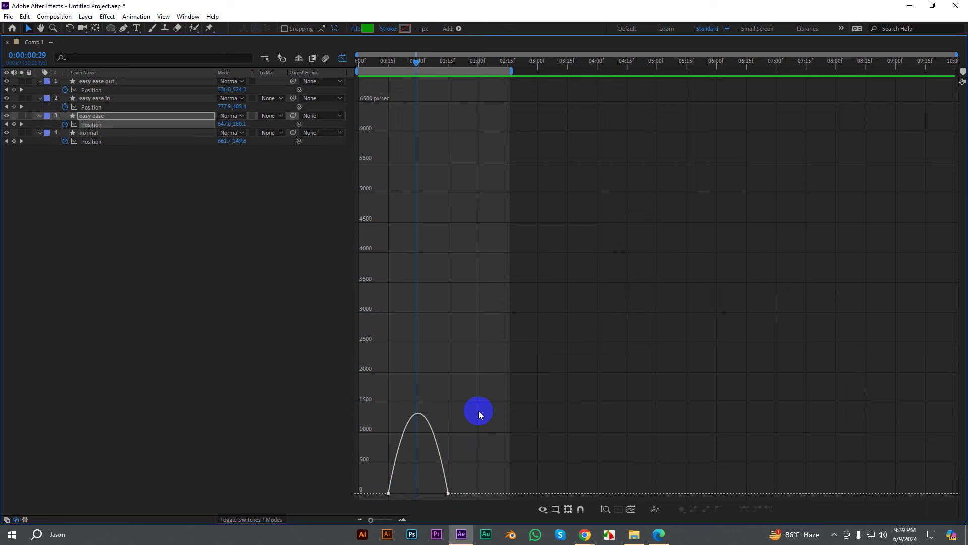
pyautogui.press('`')
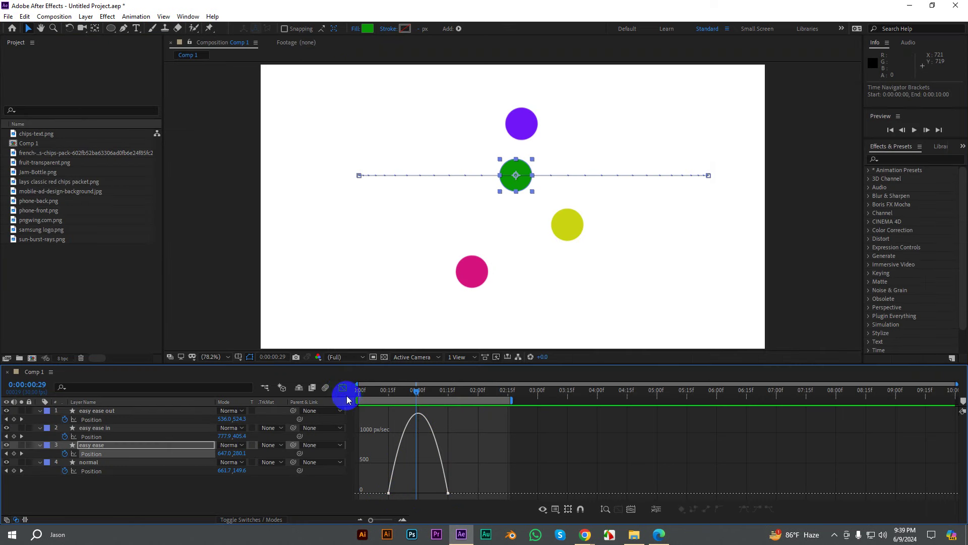
pyautogui.click(342, 388)
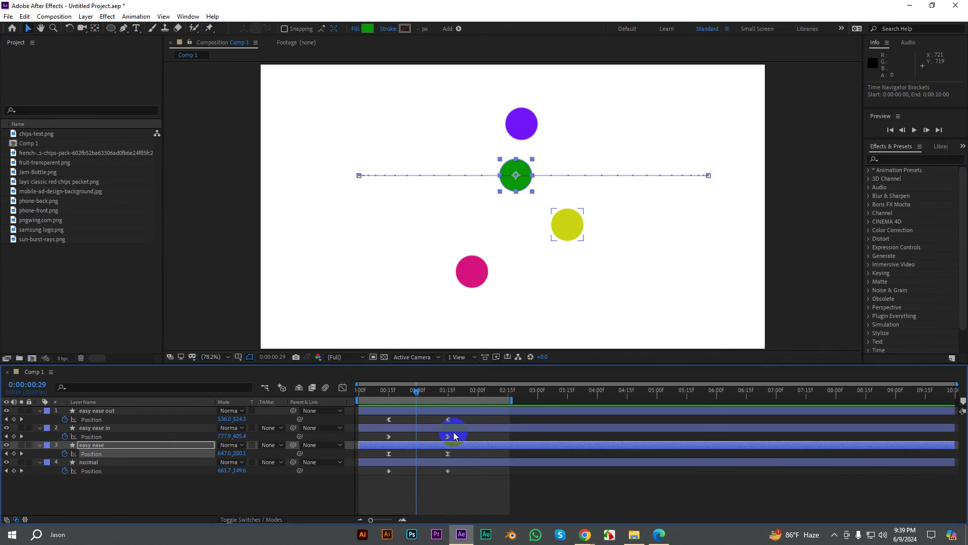
pyautogui.click(471, 435)
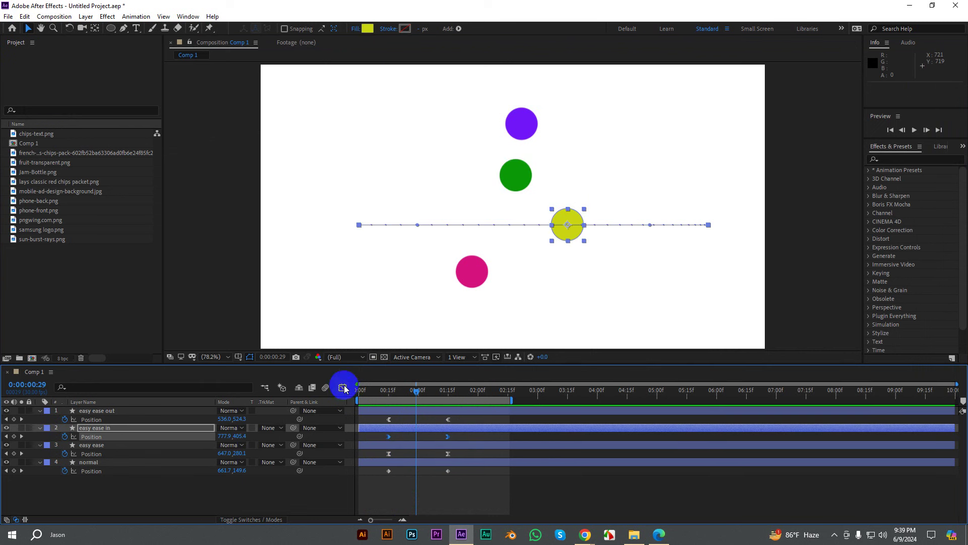
pyautogui.click(343, 388)
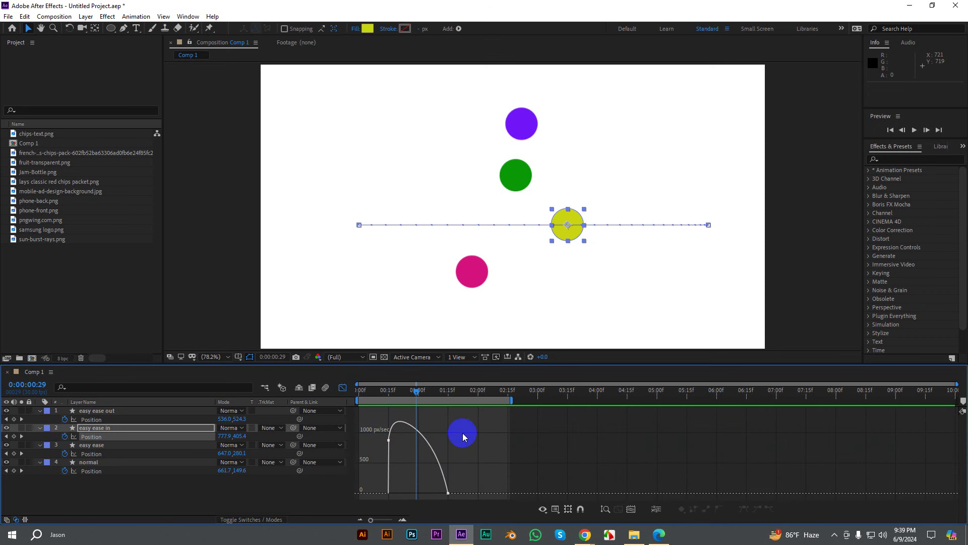
pyautogui.press('`')
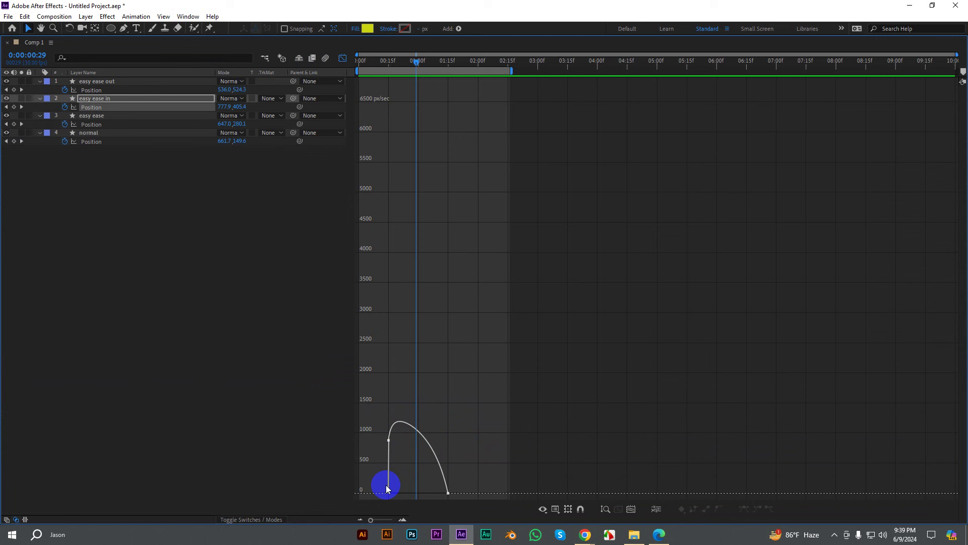
pyautogui.moveTo(388, 447)
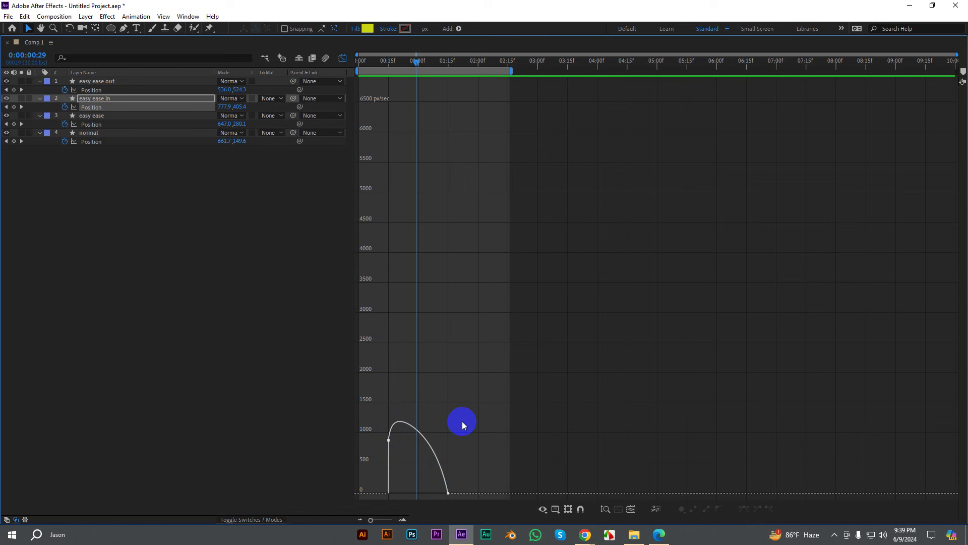
pyautogui.press('`')
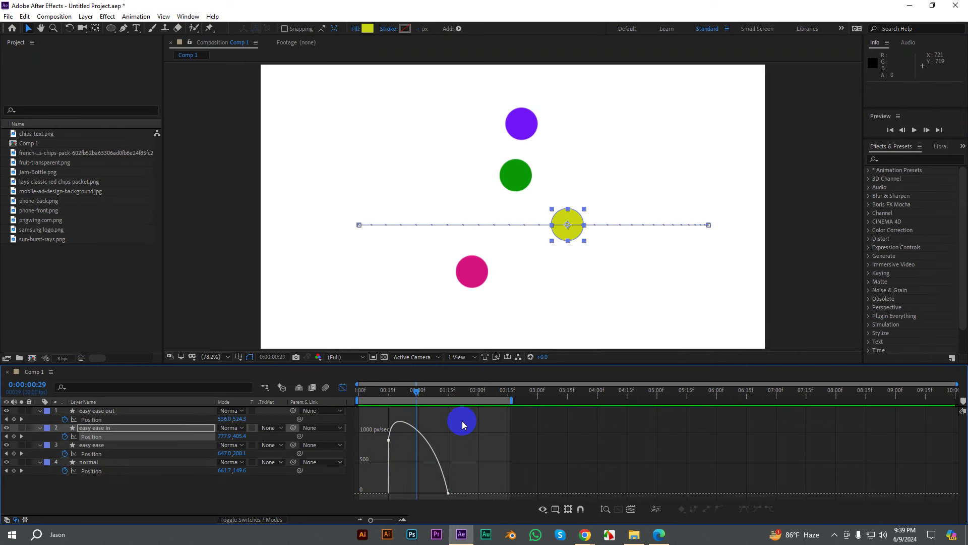
pyautogui.click(344, 387)
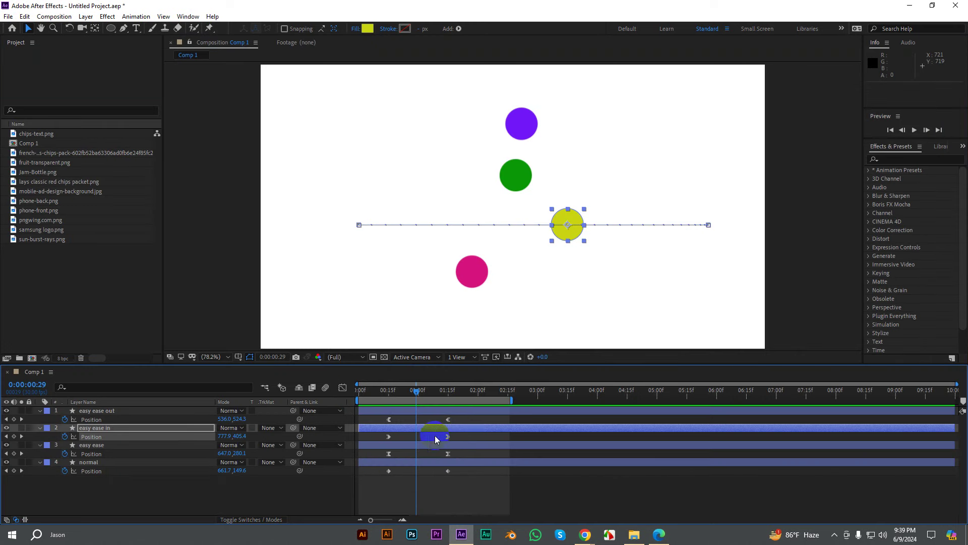
# Step: Inspect the easy ease out circle's speed graph full-window, then return to the normal layout with layer bars
pyautogui.moveTo(468, 420); pyautogui.dragTo(392, 418)
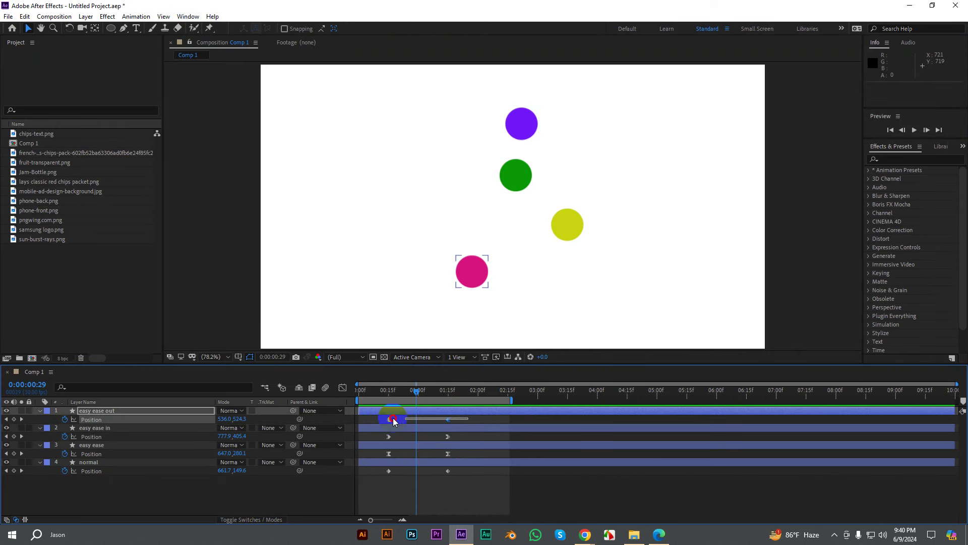
pyautogui.click(345, 388)
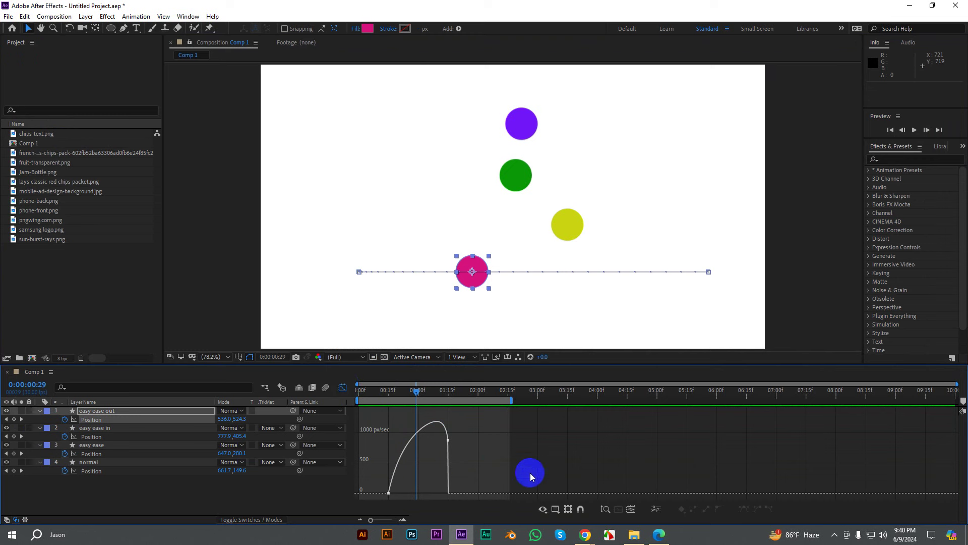
pyautogui.press('`')
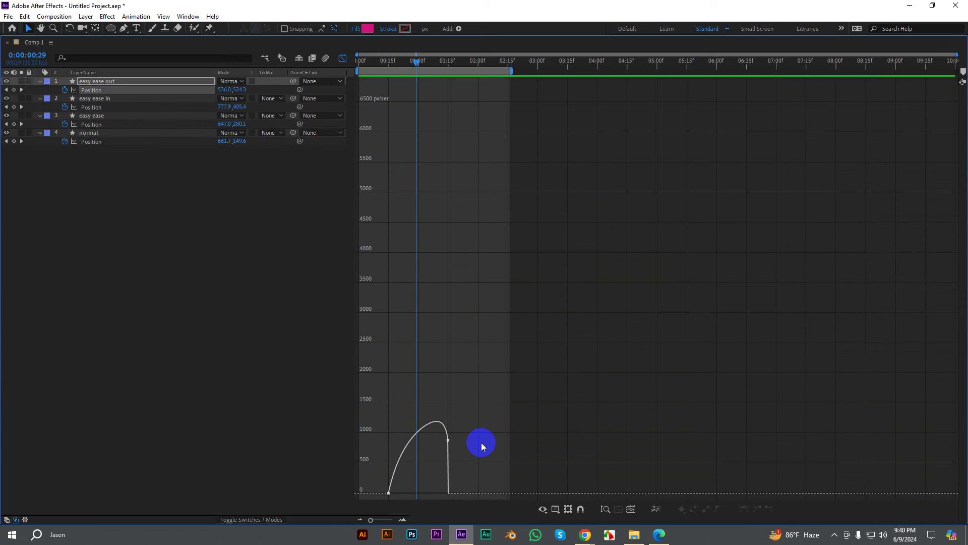
pyautogui.moveTo(369, 411); pyautogui.dragTo(482, 495)
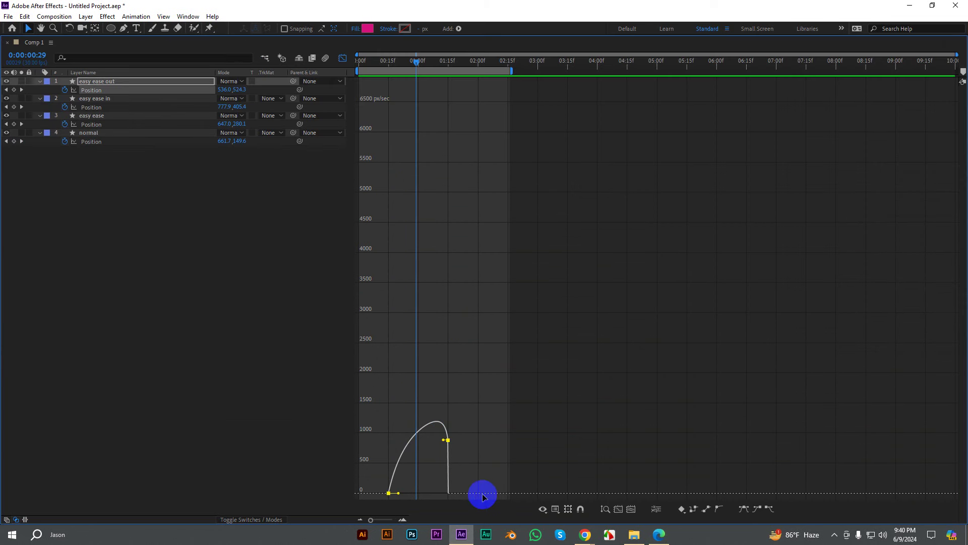
pyautogui.click(390, 495)
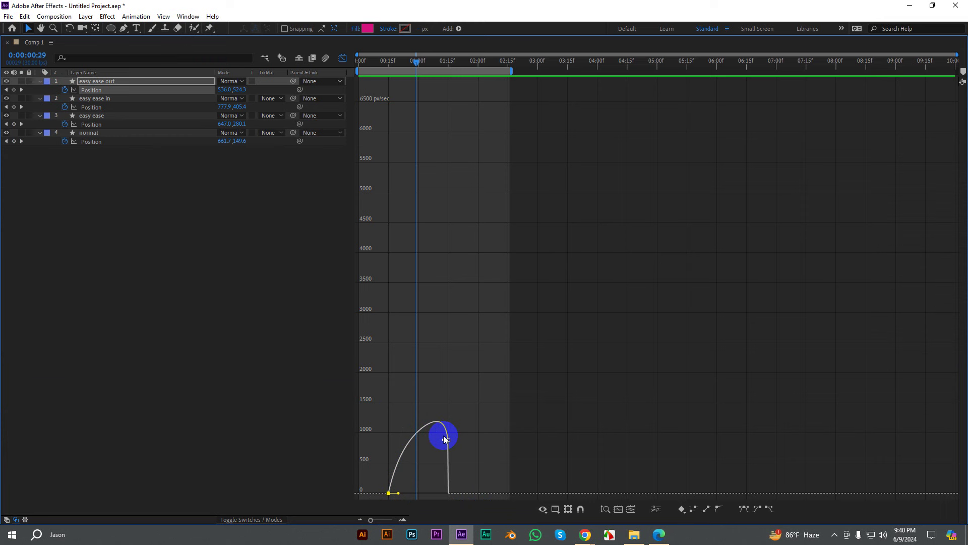
pyautogui.press('`')
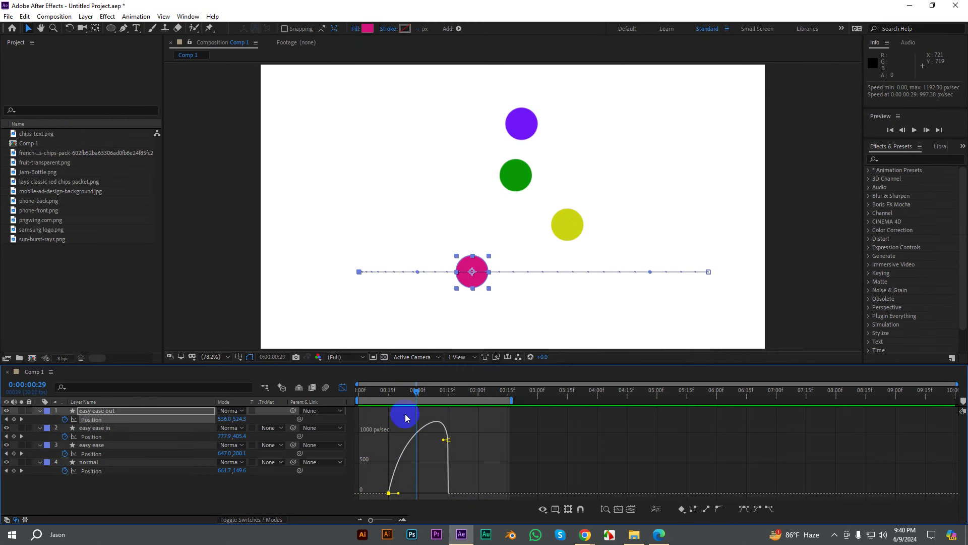
pyautogui.click(343, 388)
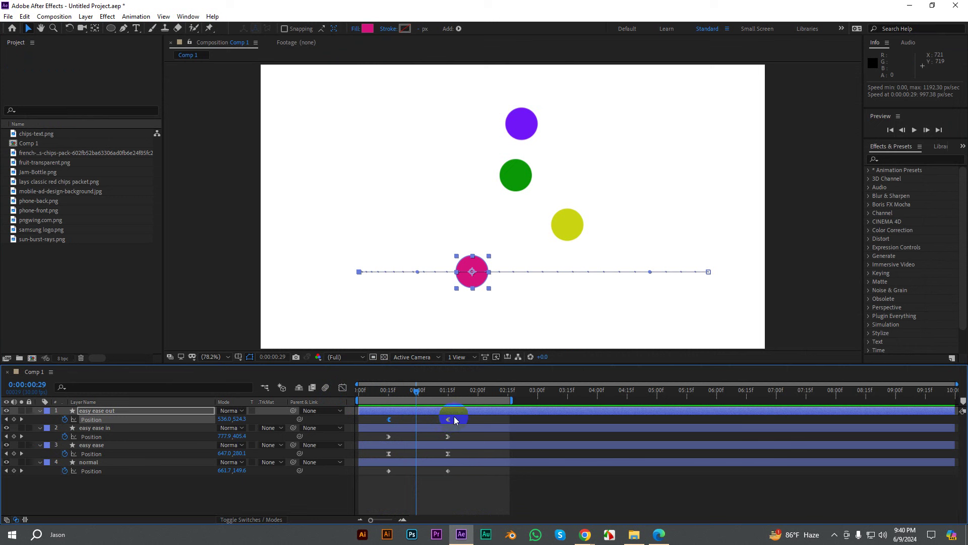
# Step: Select the easy ease layer's two Position keyframes, show their speed graph, and enlarge the timeline area
pyautogui.click(101, 446)
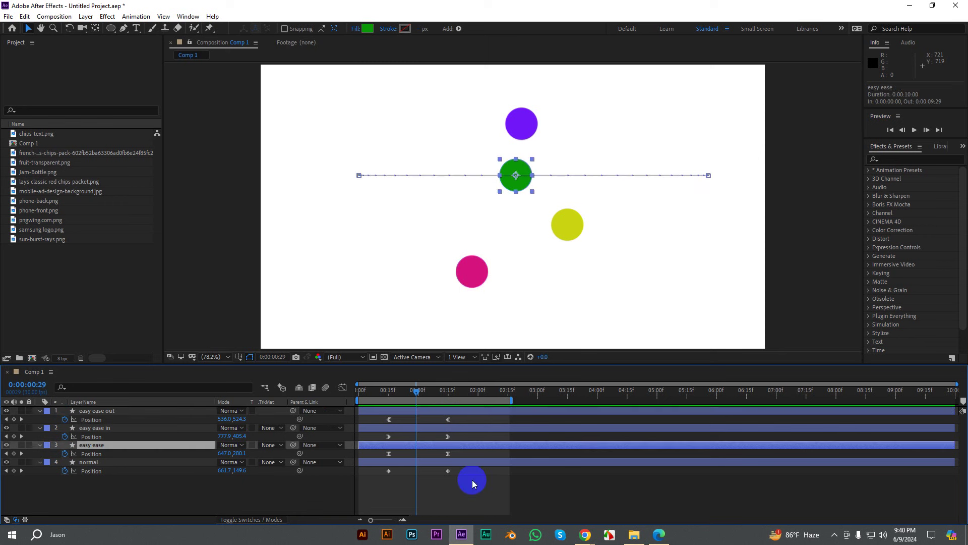
pyautogui.moveTo(473, 480)
pyautogui.mouseDown()
pyautogui.moveTo(376, 466)
pyautogui.moveTo(365, 480)
pyautogui.mouseUp()
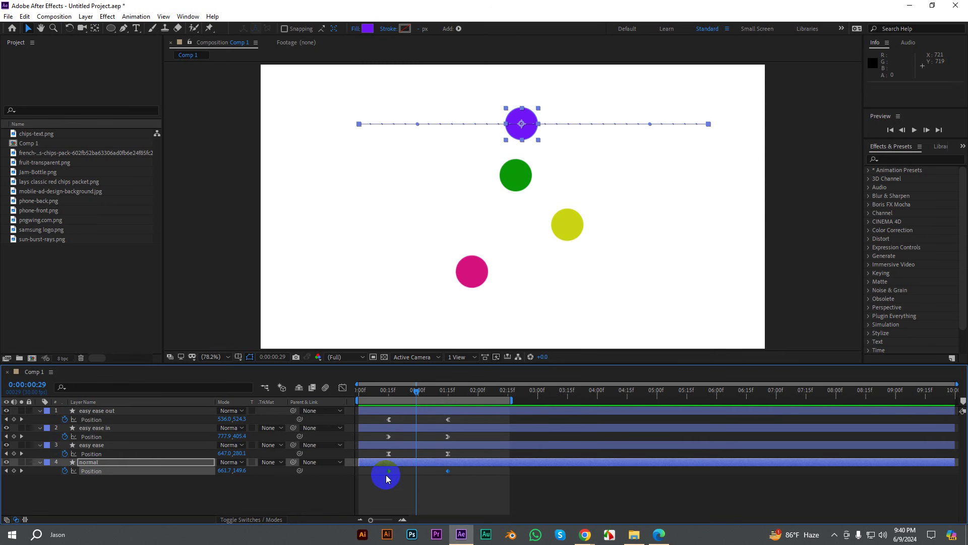
pyautogui.moveTo(473, 453); pyautogui.dragTo(382, 453)
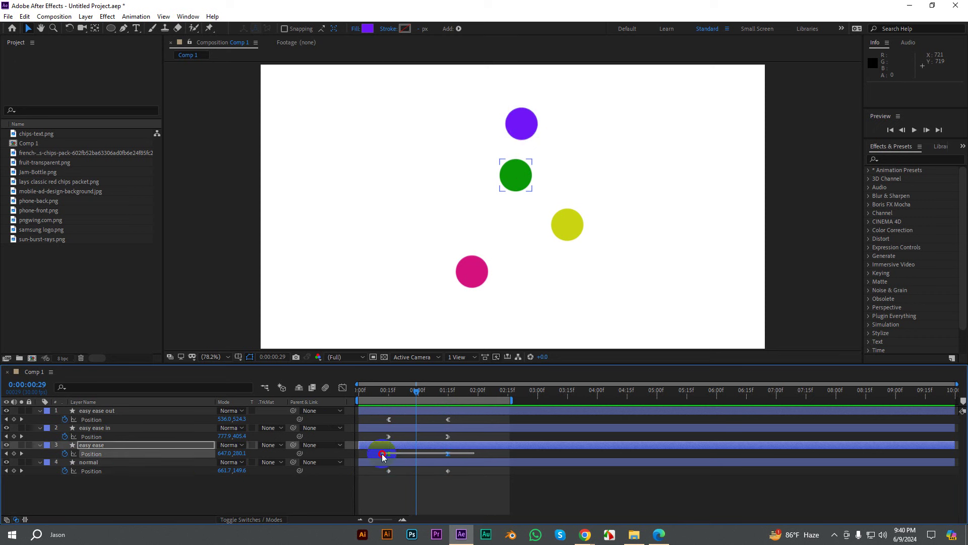
pyautogui.click(343, 387)
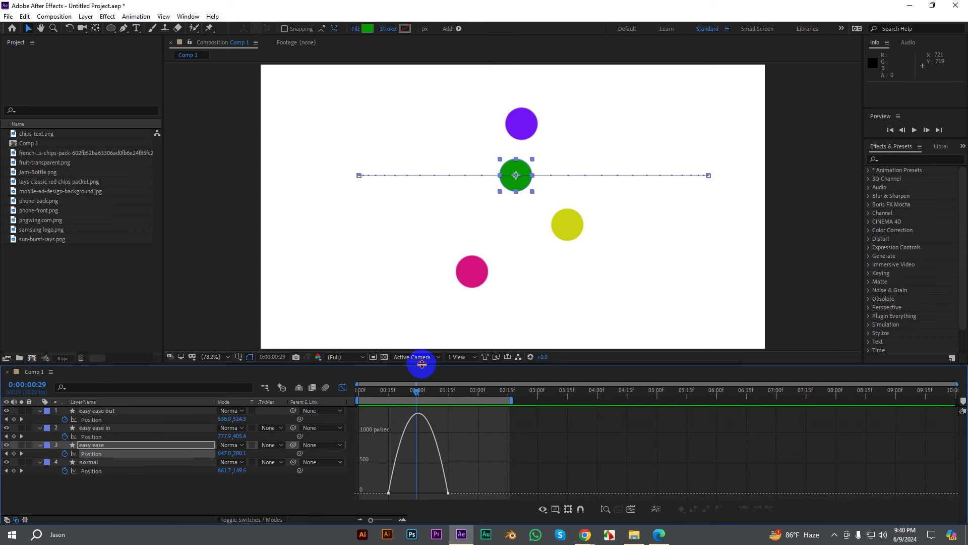
pyautogui.moveTo(422, 363); pyautogui.dragTo(419, 309)
pyautogui.moveTo(379, 396); pyautogui.dragTo(462, 502)
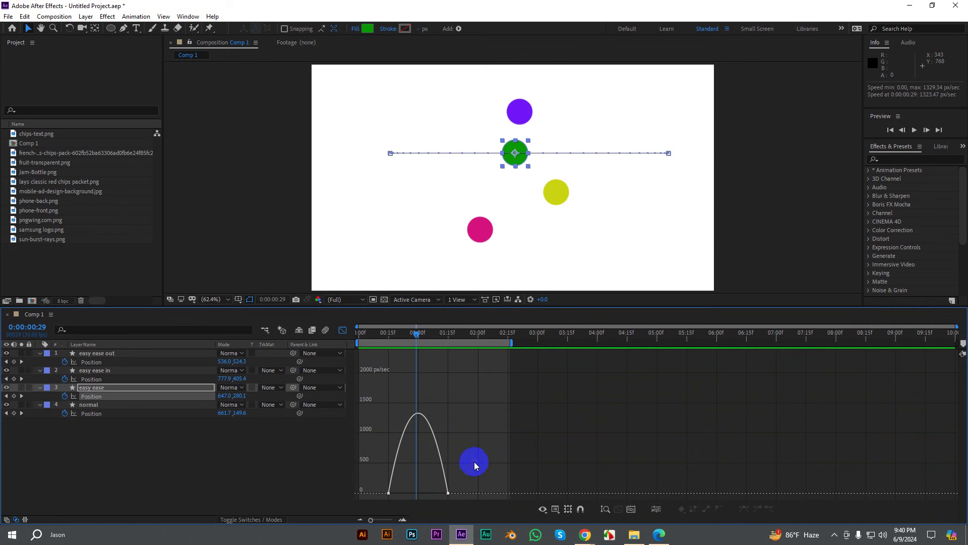
# Step: Marquee-select the start and end keyframes on the easy ease circle's speed curve
pyautogui.moveTo(383, 422); pyautogui.dragTo(454, 503)
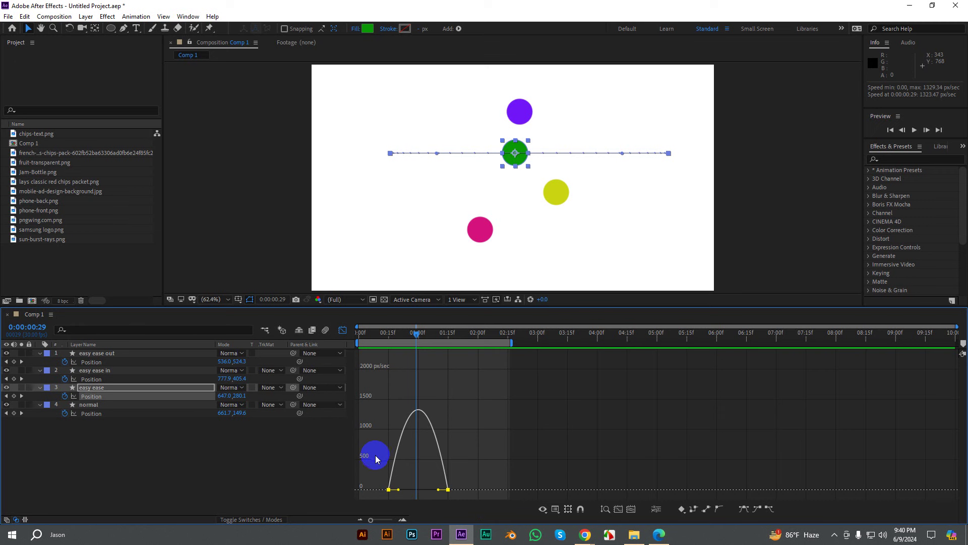
pyautogui.moveTo(377, 456); pyautogui.dragTo(395, 488)
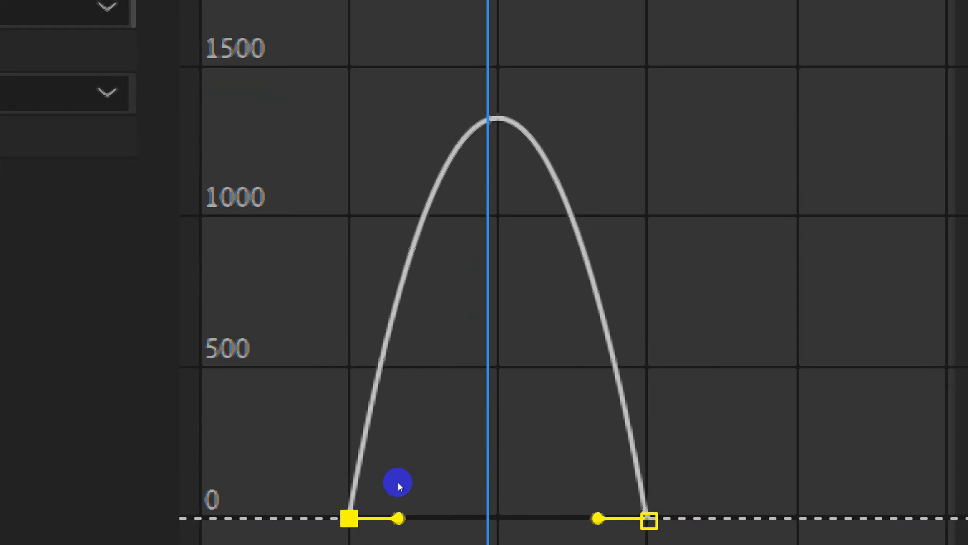
pyautogui.moveTo(395, 485)
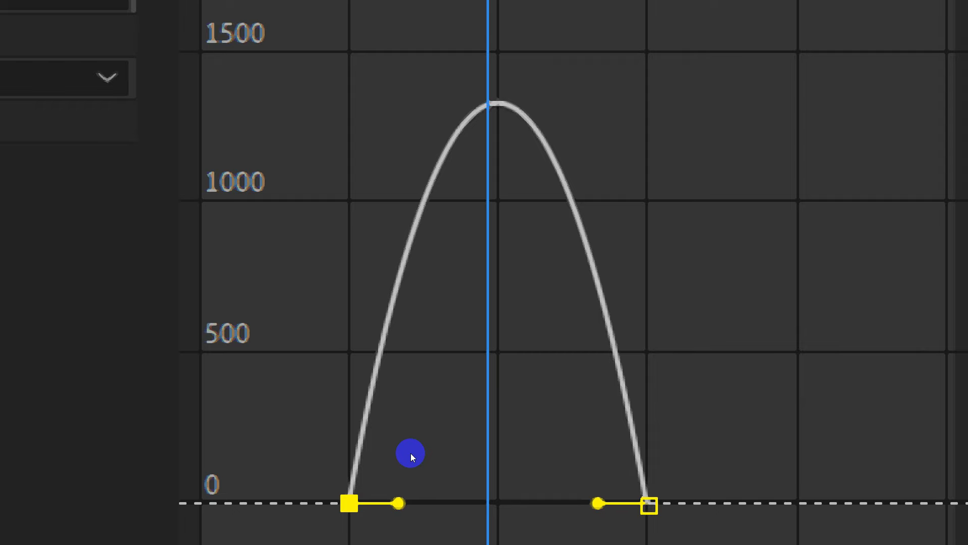
pyautogui.press('super+minus')
pyautogui.press('super+minus')
pyautogui.press('super+minus')
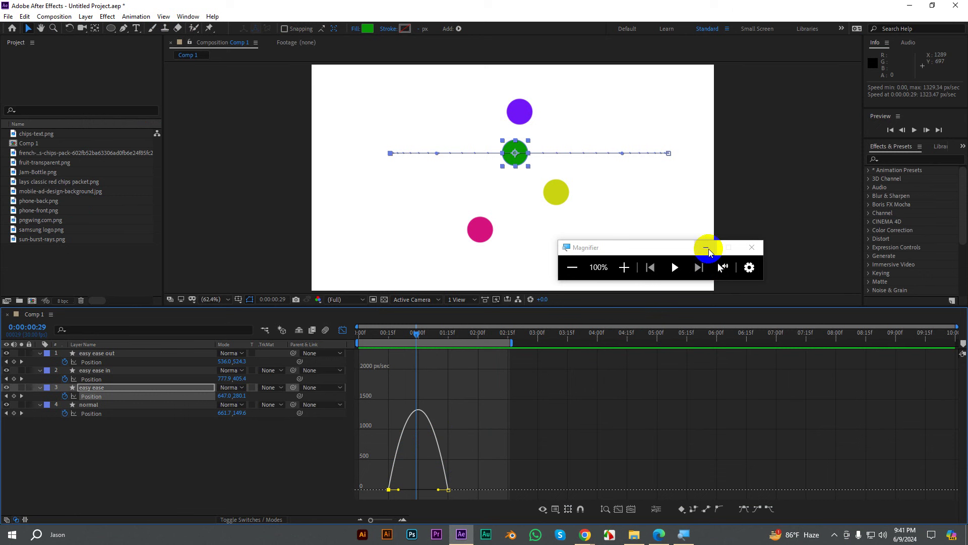
pyautogui.click(706, 248)
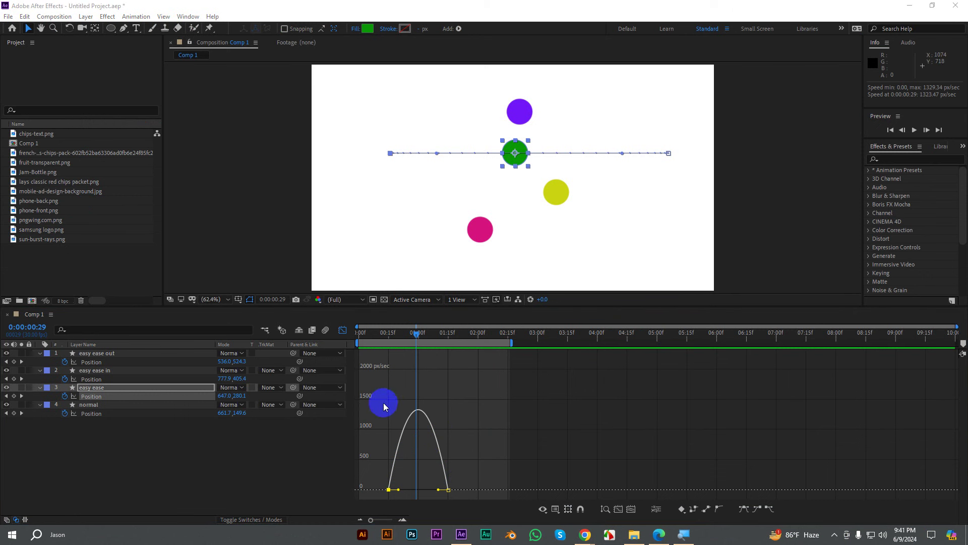
pyautogui.moveTo(384, 406); pyautogui.dragTo(462, 501)
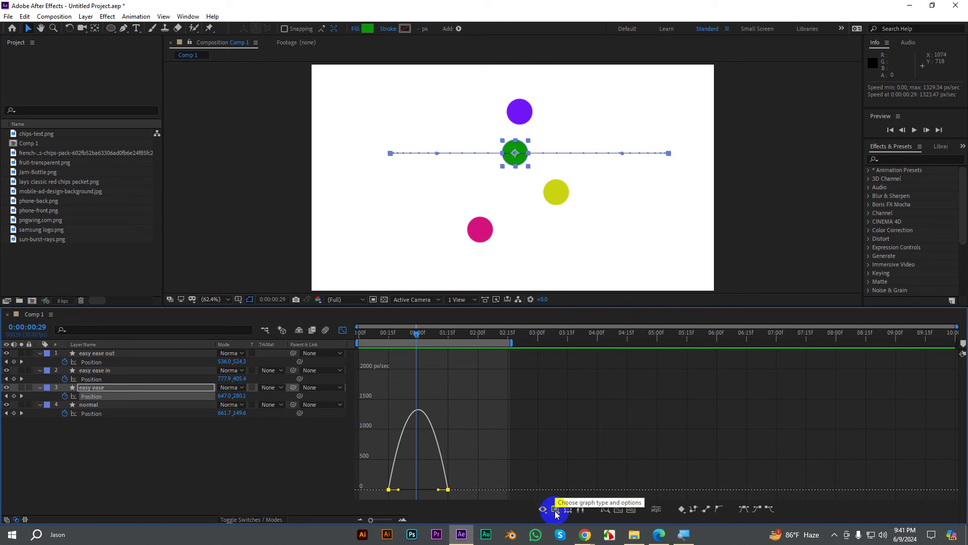
pyautogui.click(556, 512)
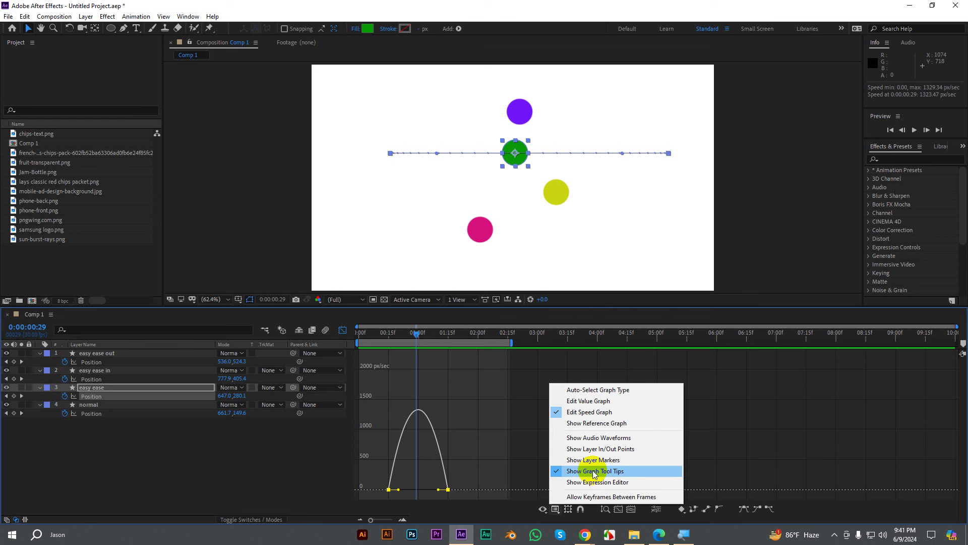
pyautogui.click(503, 383)
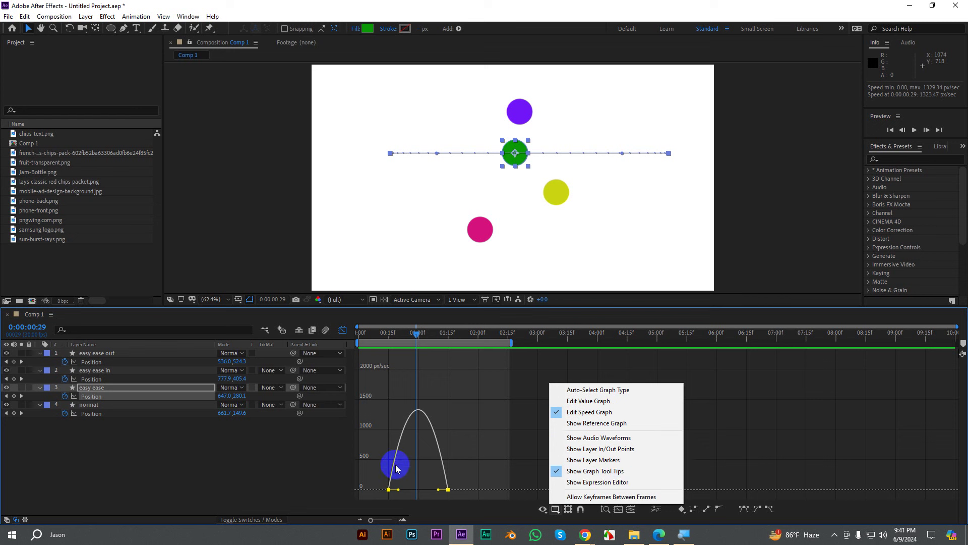
pyautogui.click(581, 401)
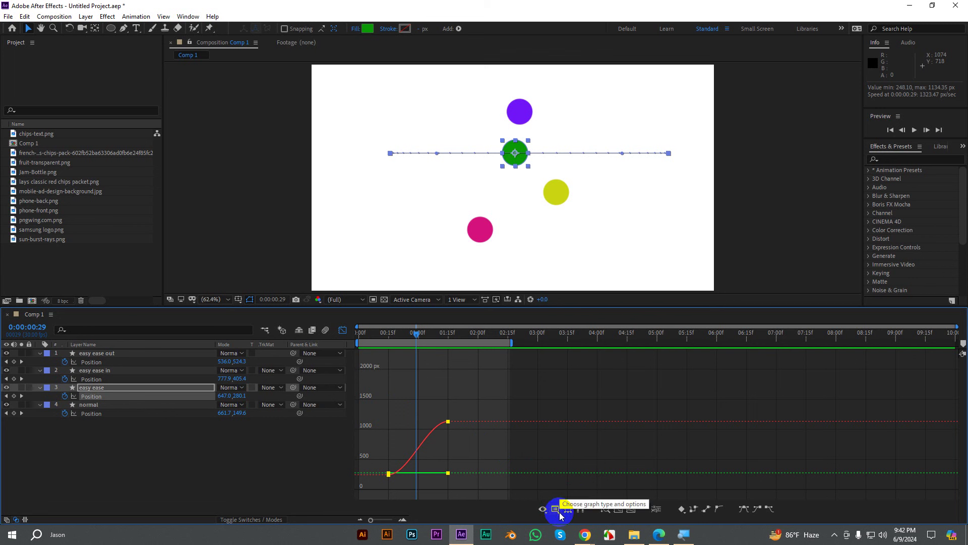
pyautogui.click(556, 510)
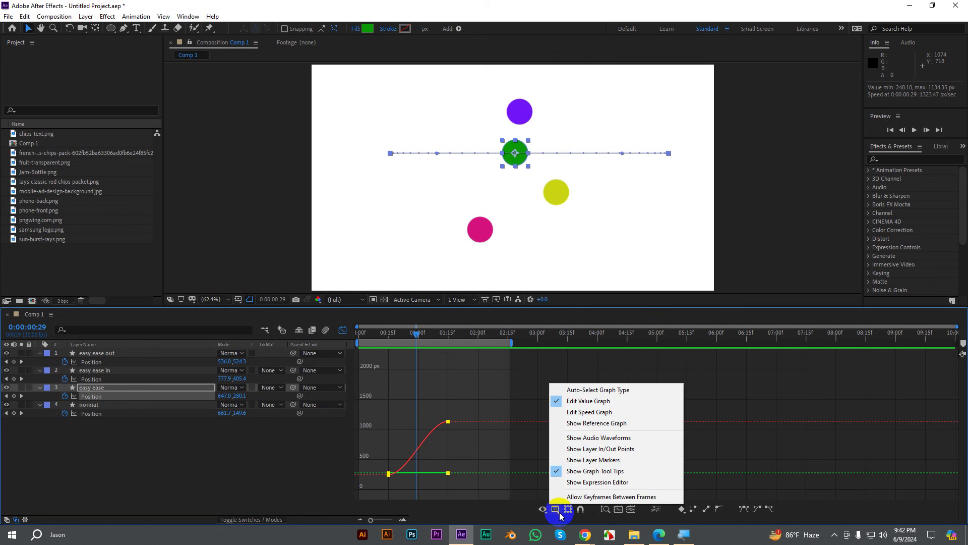
pyautogui.click(585, 413)
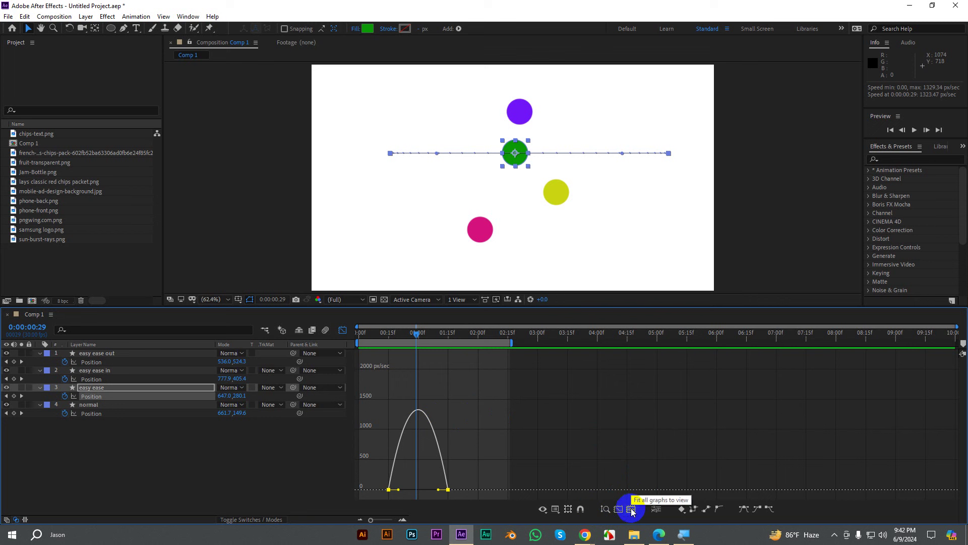
# Step: Fit the speed curve to view, zoom out to the full 10-second span, and select only the first keyframe
pyautogui.click(632, 511)
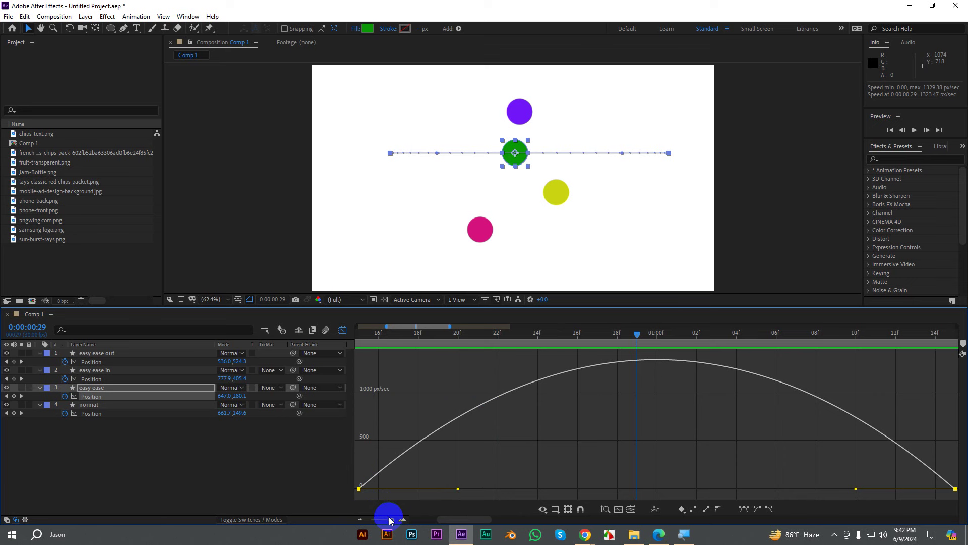
pyautogui.moveTo(389, 517); pyautogui.dragTo(371, 520)
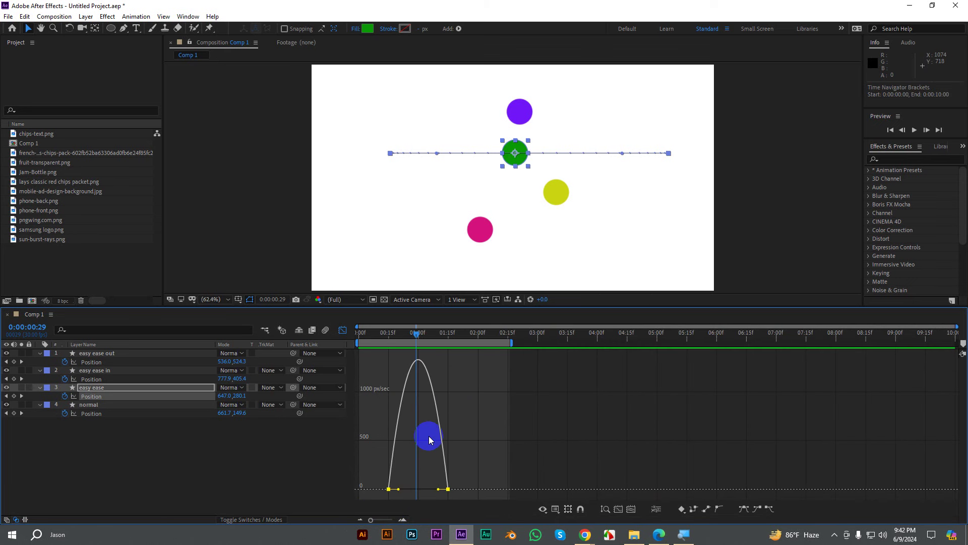
pyautogui.moveTo(371, 520); pyautogui.dragTo(389, 519)
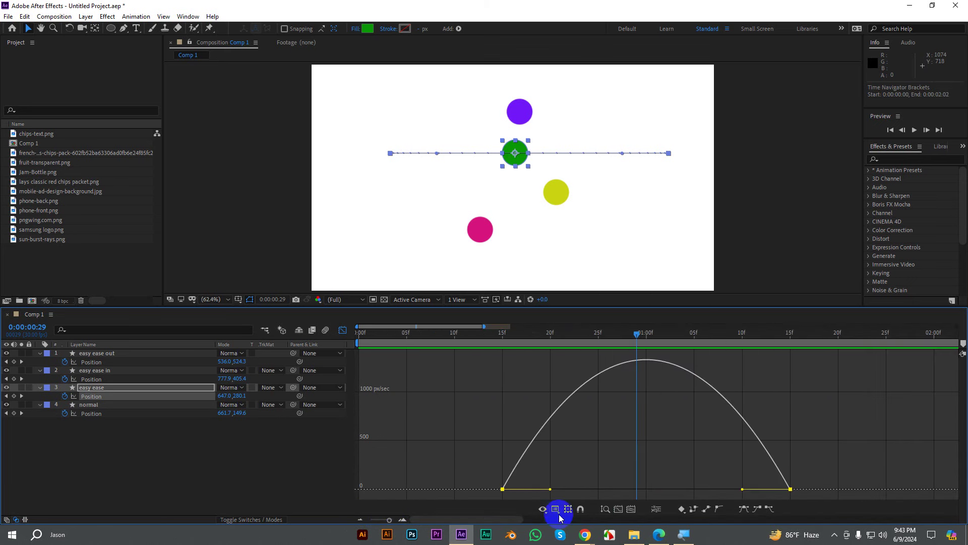
pyautogui.click(619, 510)
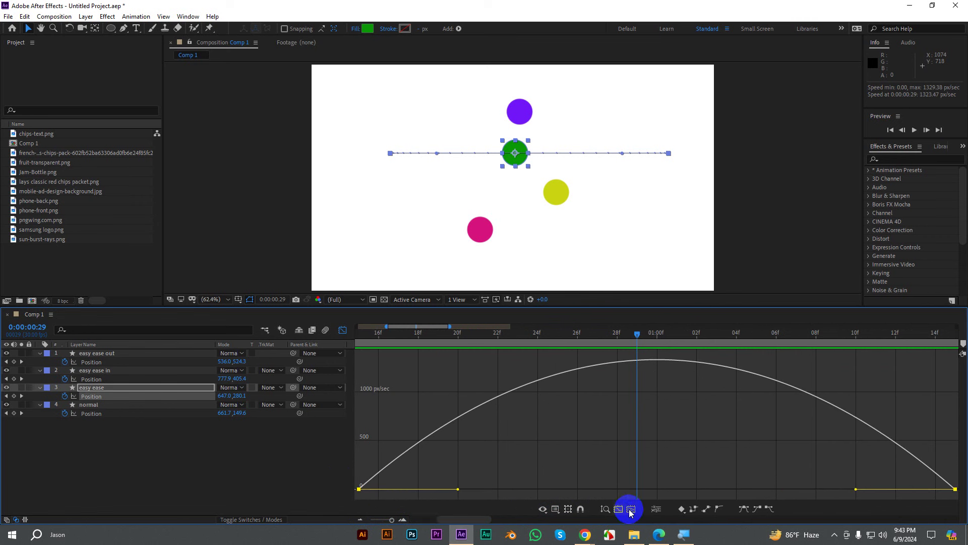
pyautogui.moveTo(394, 520); pyautogui.dragTo(371, 520)
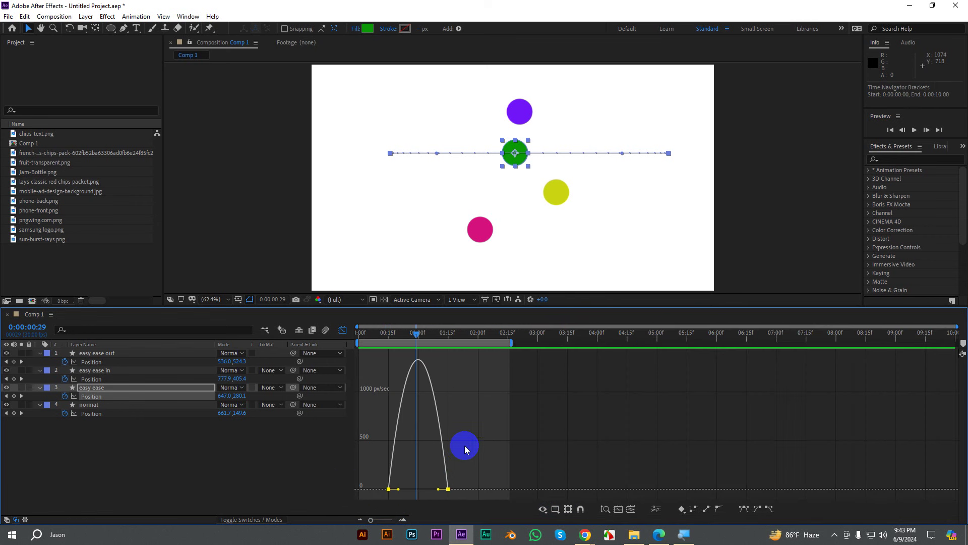
pyautogui.moveTo(381, 479); pyautogui.dragTo(400, 493)
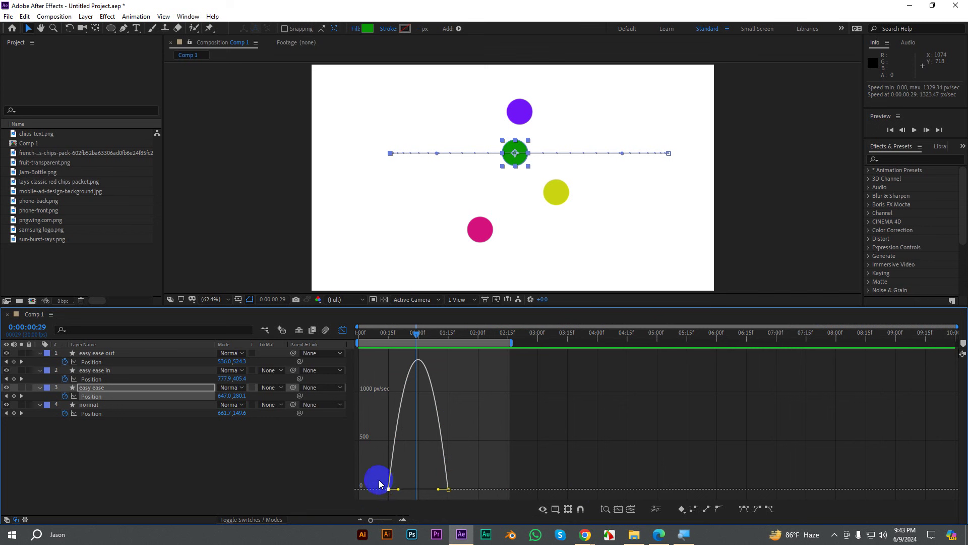
pyautogui.moveTo(377, 476); pyautogui.dragTo(398, 496)
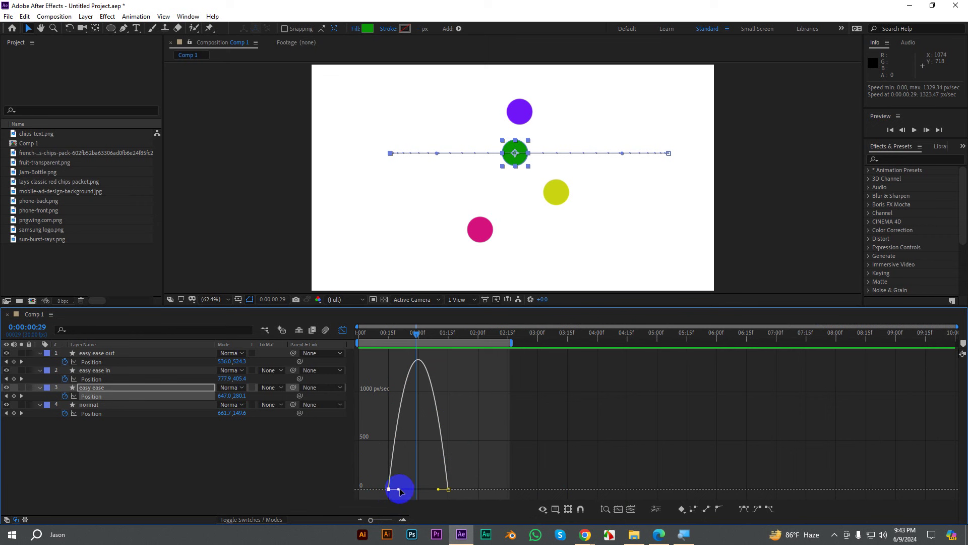
# Step: Stretch the first keyframe's ease to 97.58% influence and preview the resulting motion
pyautogui.moveTo(399, 490); pyautogui.dragTo(422, 493)
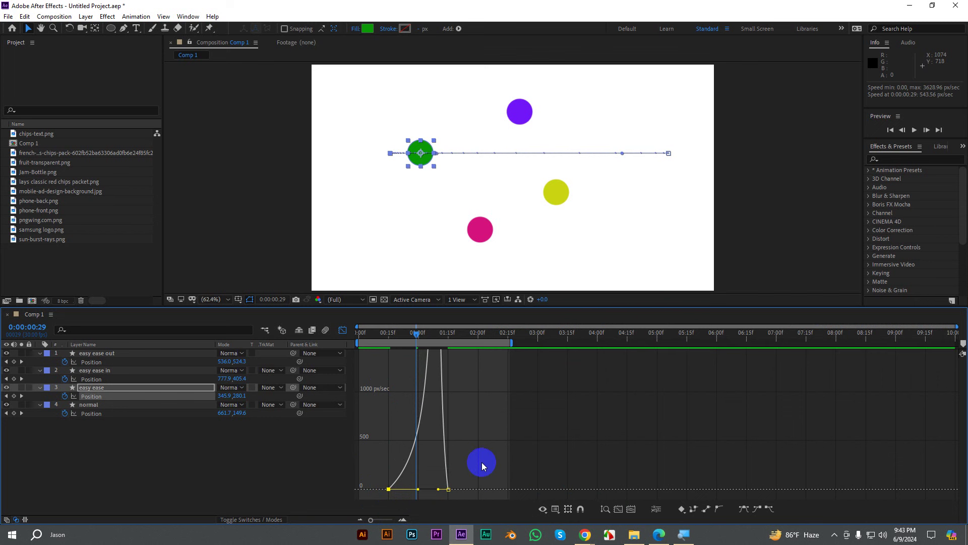
pyautogui.moveTo(423, 335); pyautogui.dragTo(360, 334)
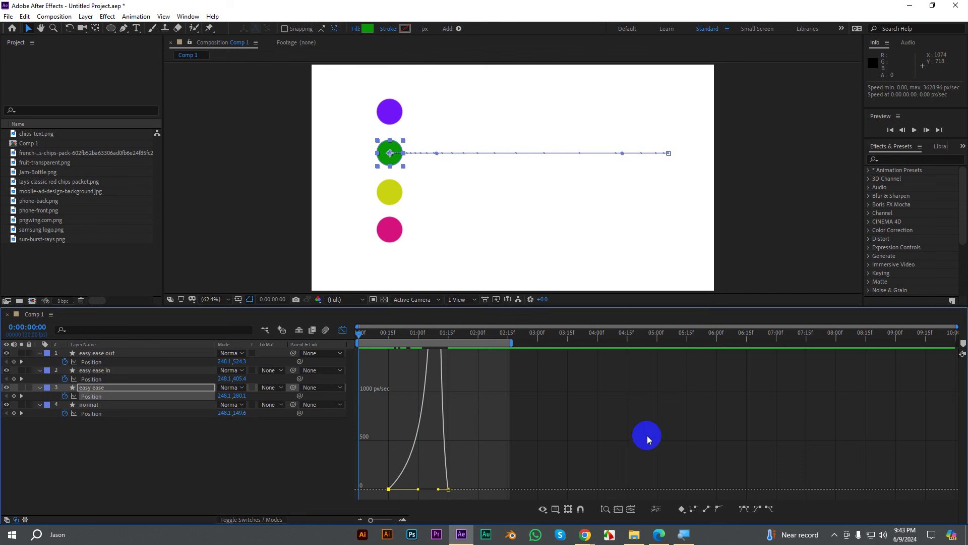
pyautogui.press('space')
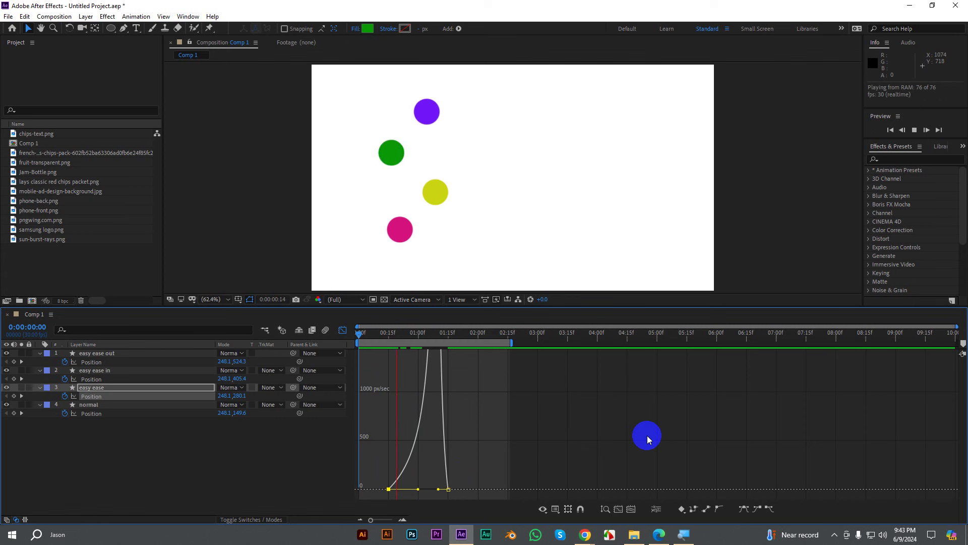
pyautogui.moveTo(486, 336)
pyautogui.mouseDown()
pyautogui.moveTo(381, 349)
pyautogui.moveTo(409, 354)
pyautogui.mouseUp()
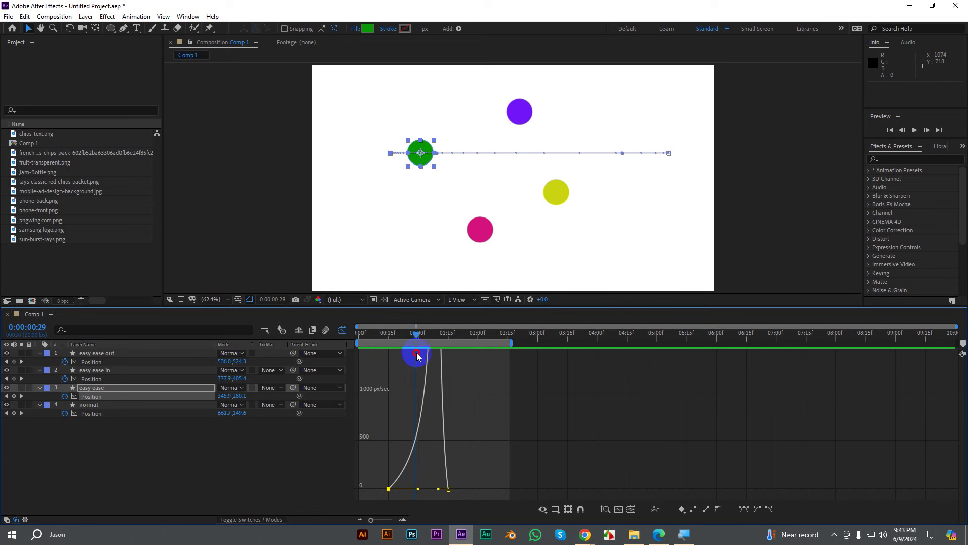
pyautogui.moveTo(409, 355); pyautogui.dragTo(441, 368)
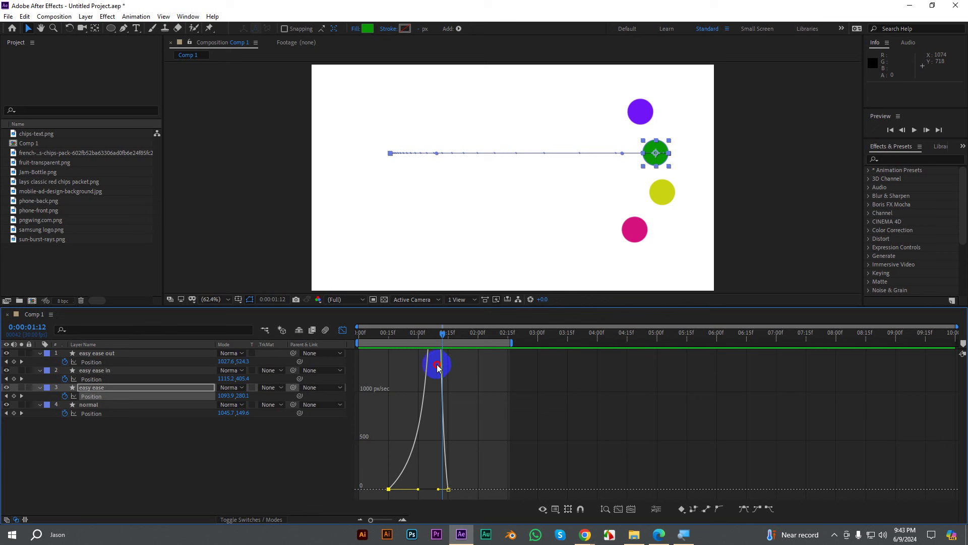
pyautogui.moveTo(441, 368); pyautogui.dragTo(387, 369)
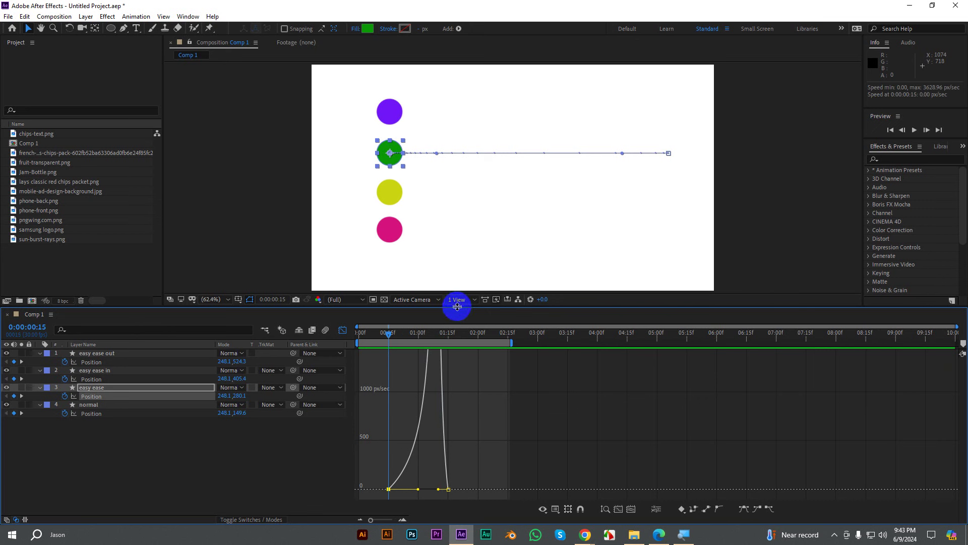
# Step: In a taller speed graph, cut the end keyframe's influence to about 1%
pyautogui.moveTo(460, 308); pyautogui.dragTo(445, 227)
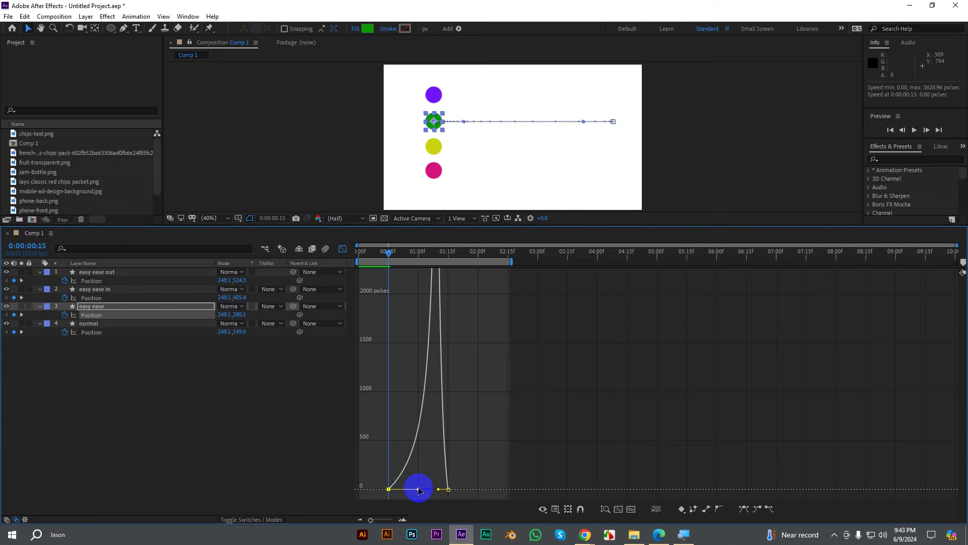
pyautogui.moveTo(382, 470); pyautogui.dragTo(427, 506)
pyautogui.click(439, 488)
pyautogui.moveTo(439, 488); pyautogui.dragTo(449, 491)
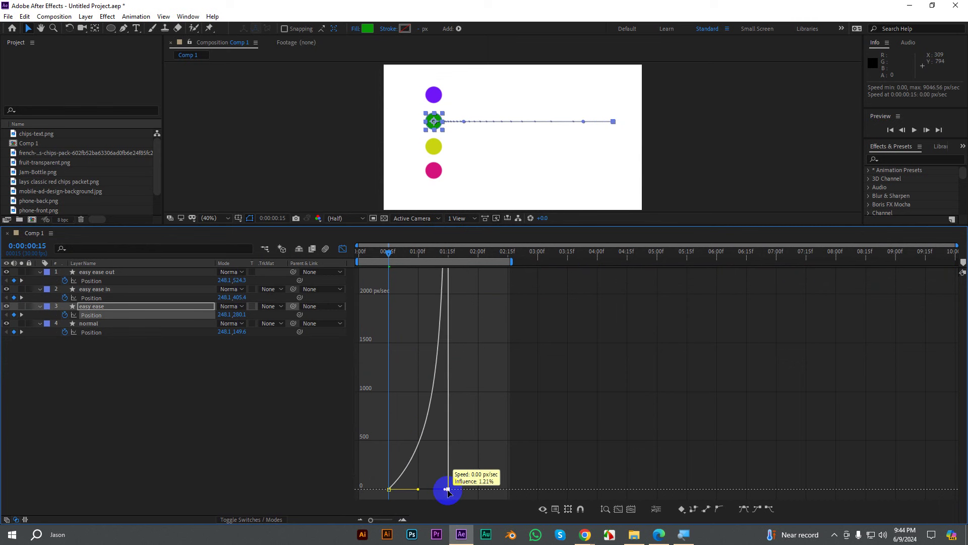
# Step: Preview the green ball's gradual acceleration and abrupt stop from near the start
pyautogui.click(371, 252)
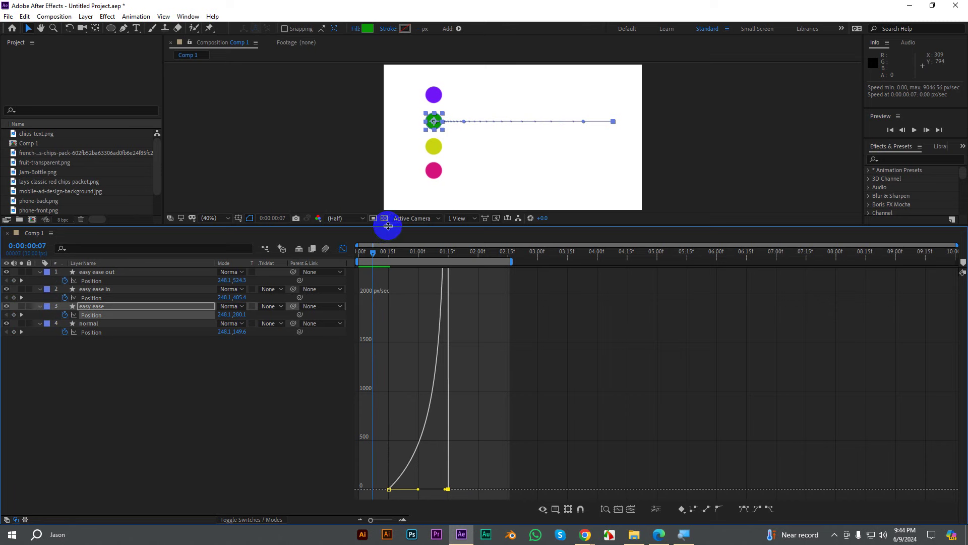
pyautogui.moveTo(385, 225); pyautogui.dragTo(388, 269)
pyautogui.press('space')
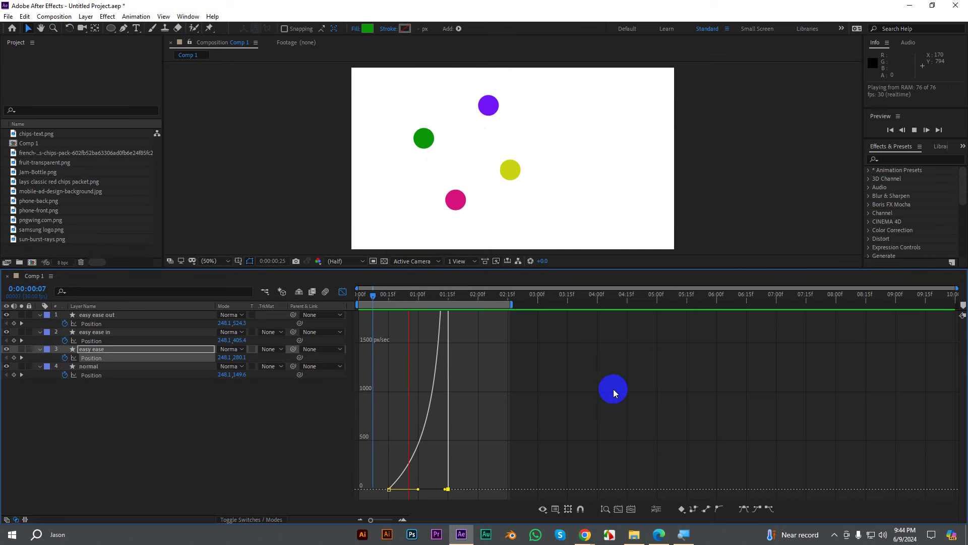
pyautogui.press('space')
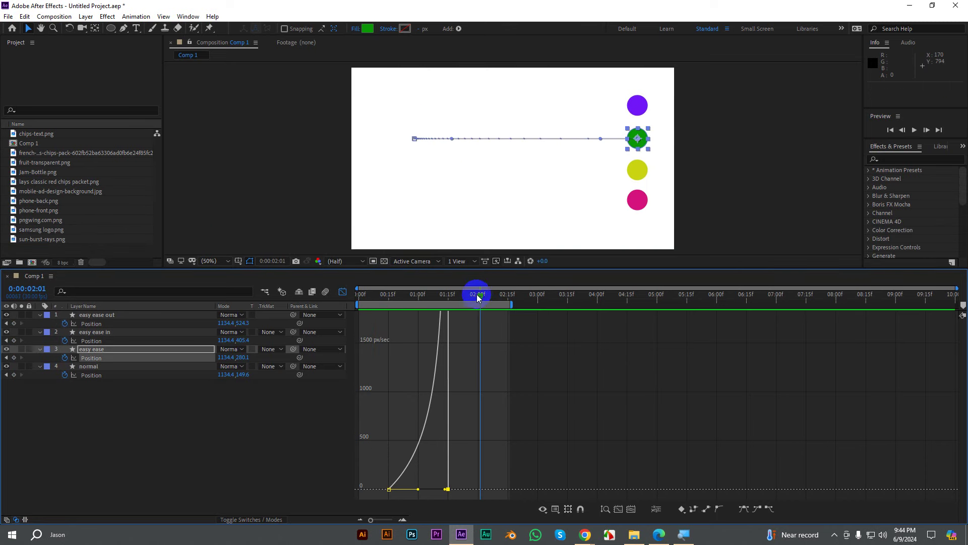
pyautogui.moveTo(477, 294); pyautogui.dragTo(380, 298)
pyautogui.press('space')
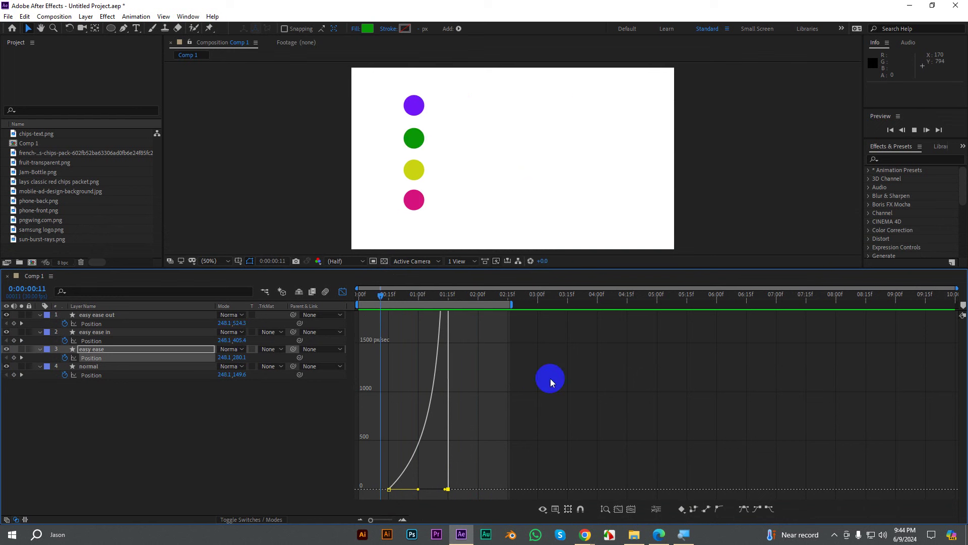
pyautogui.press('space')
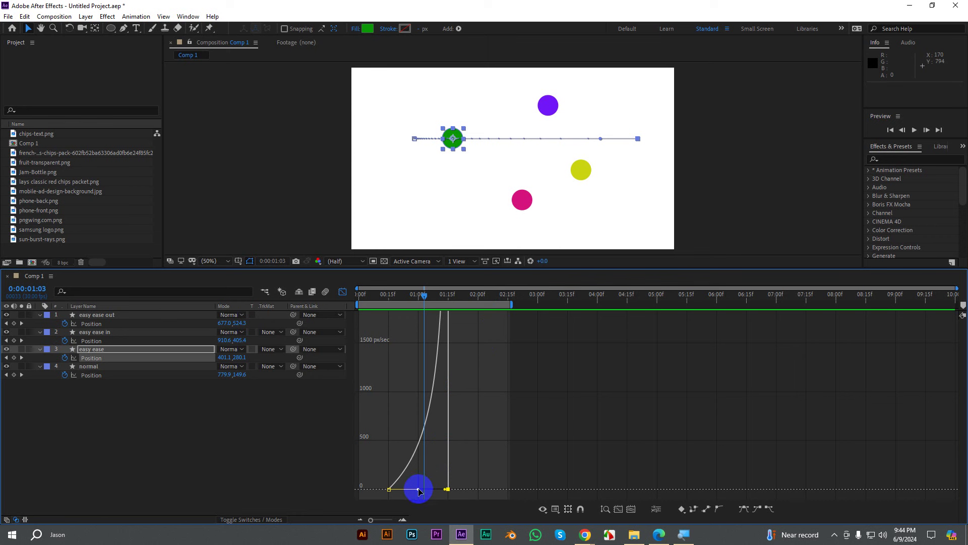
# Step: Lower the start keyframe's influence to about 12% and set the end keyframe's to 77.29%
pyautogui.moveTo(419, 491)
pyautogui.mouseDown()
pyautogui.moveTo(402, 504)
pyautogui.moveTo(394, 490)
pyautogui.mouseUp()
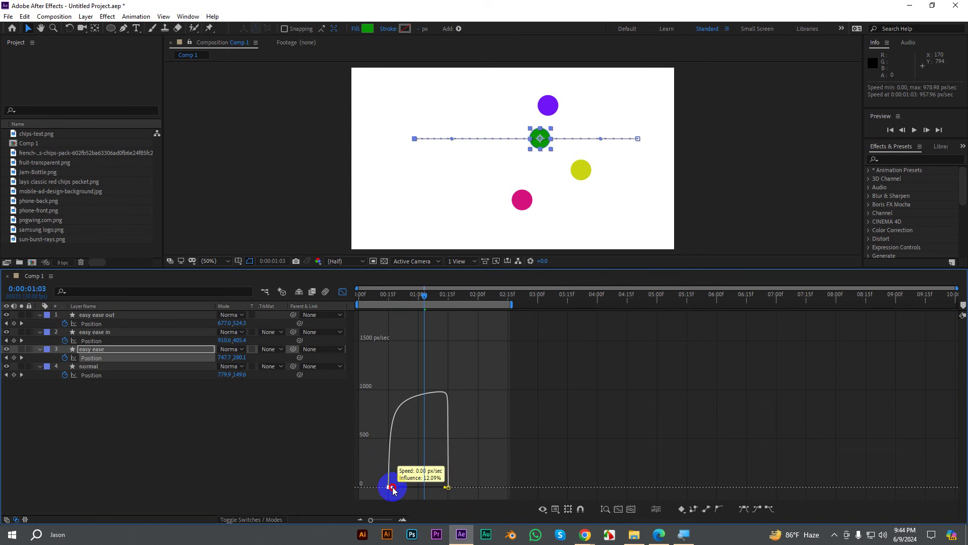
pyautogui.click(446, 487)
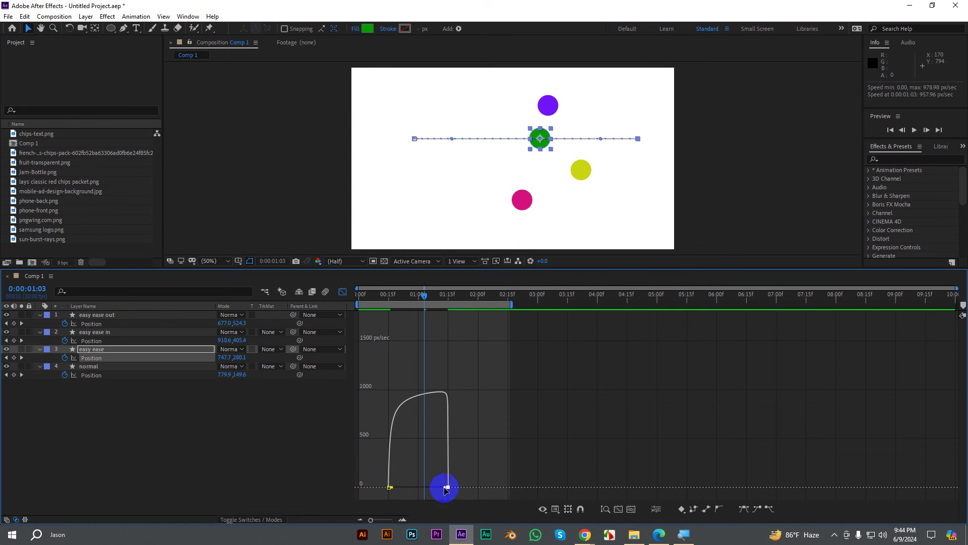
pyautogui.moveTo(446, 488); pyautogui.dragTo(422, 490)
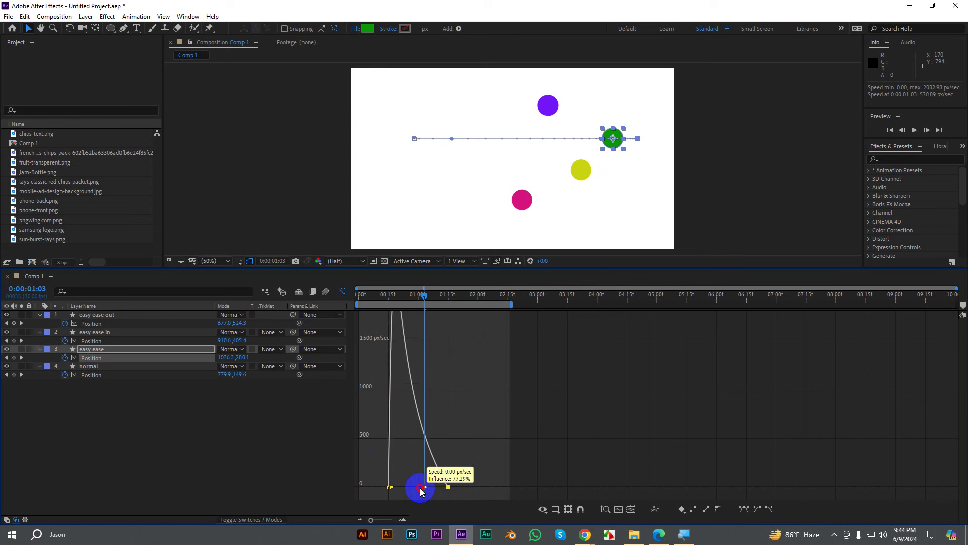
# Step: Scrub and preview the ball's fast start and gradual slowdown
pyautogui.moveTo(422, 490); pyautogui.dragTo(420, 487)
pyautogui.moveTo(441, 300)
pyautogui.mouseDown()
pyautogui.moveTo(382, 302)
pyautogui.moveTo(409, 312)
pyautogui.mouseUp()
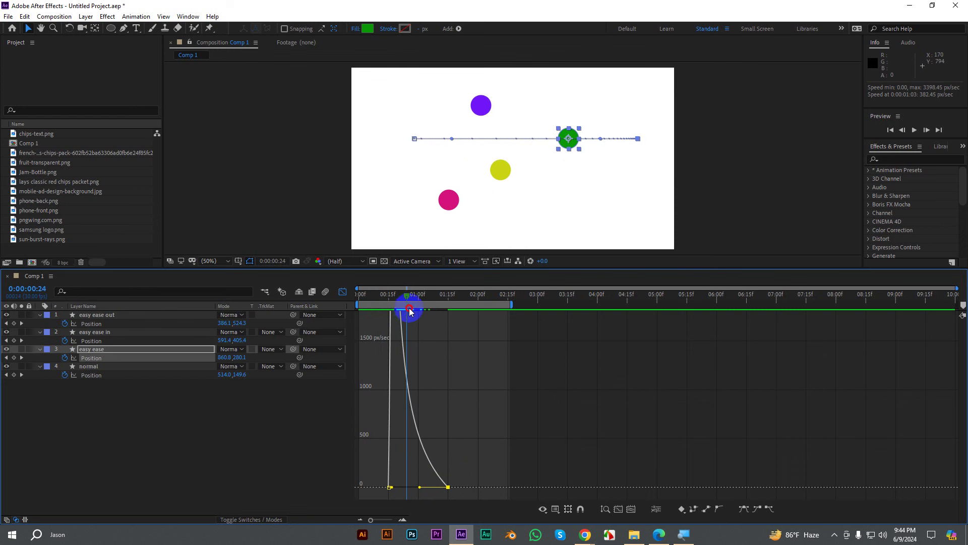
pyautogui.moveTo(409, 312)
pyautogui.mouseDown()
pyautogui.moveTo(449, 327)
pyautogui.moveTo(372, 321)
pyautogui.mouseUp()
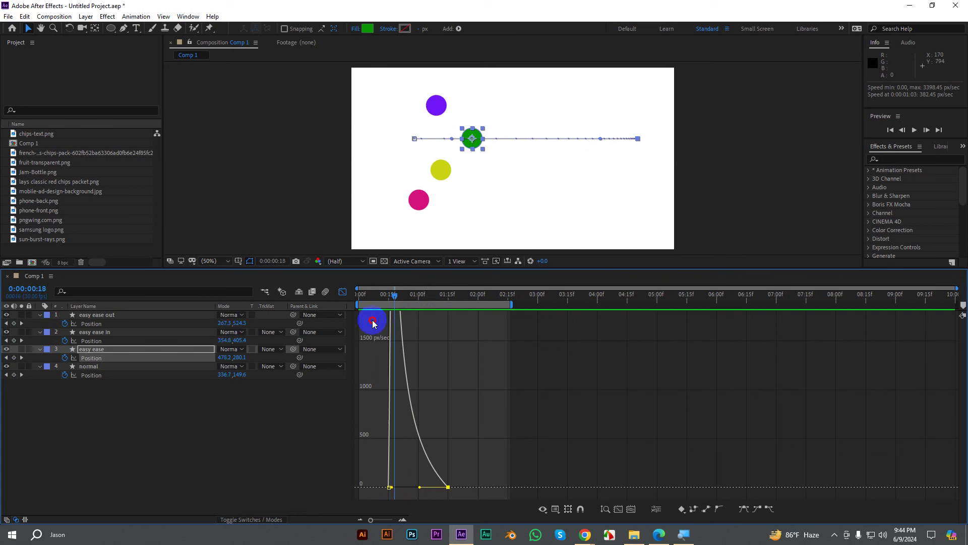
pyautogui.press('space')
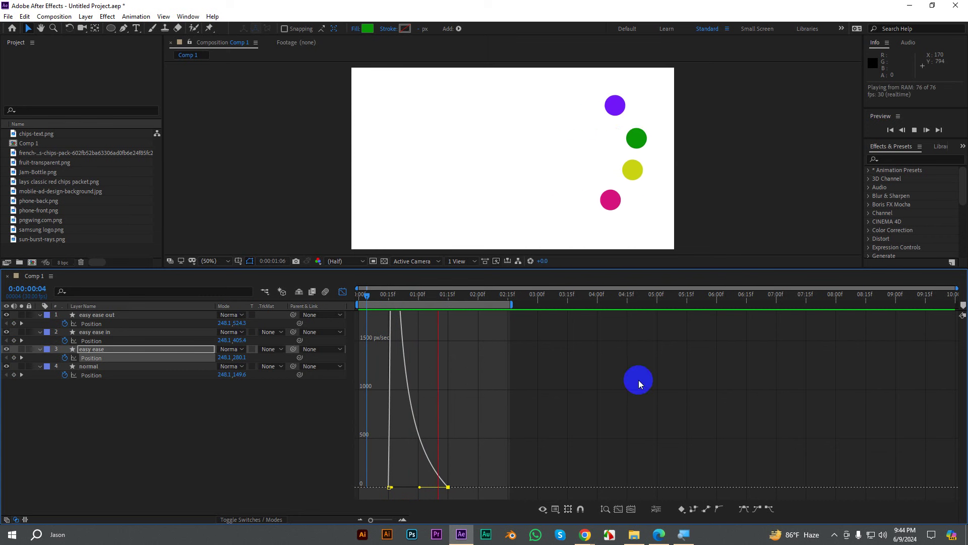
pyautogui.press('space')
pyautogui.press('space')
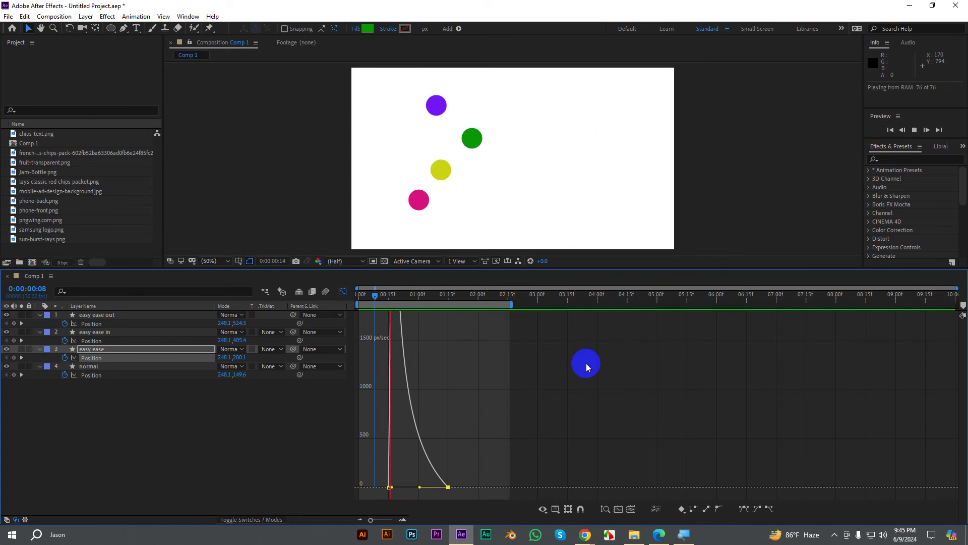
pyautogui.press('space')
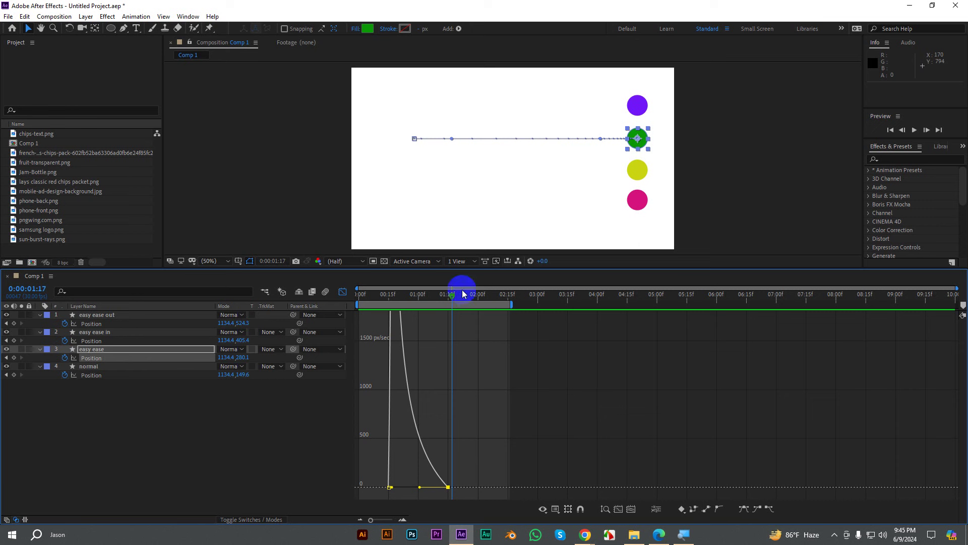
# Step: Match the start keyframe's influence to the end's, forming a symmetric bell peaking at 2143.32 px/sec
pyautogui.moveTo(395, 489); pyautogui.dragTo(429, 487)
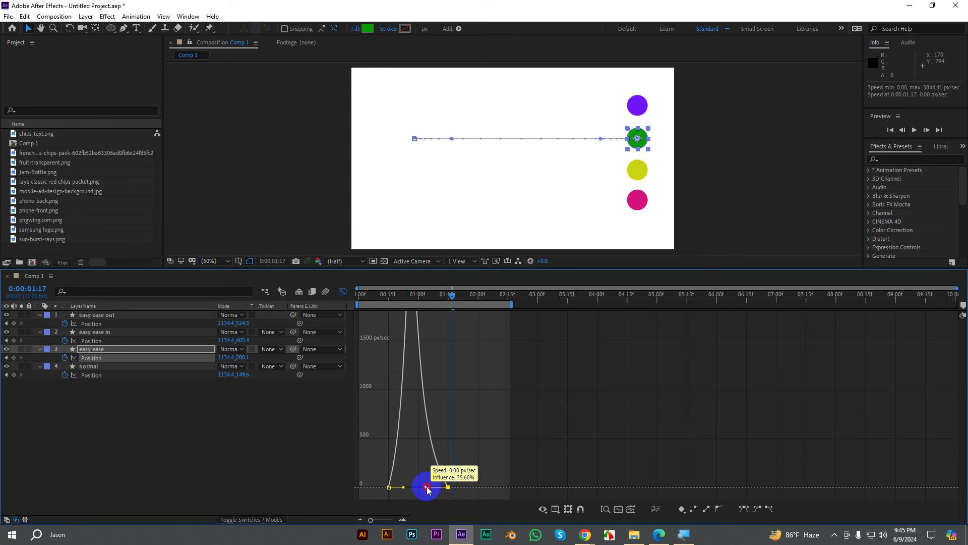
pyautogui.click(586, 390)
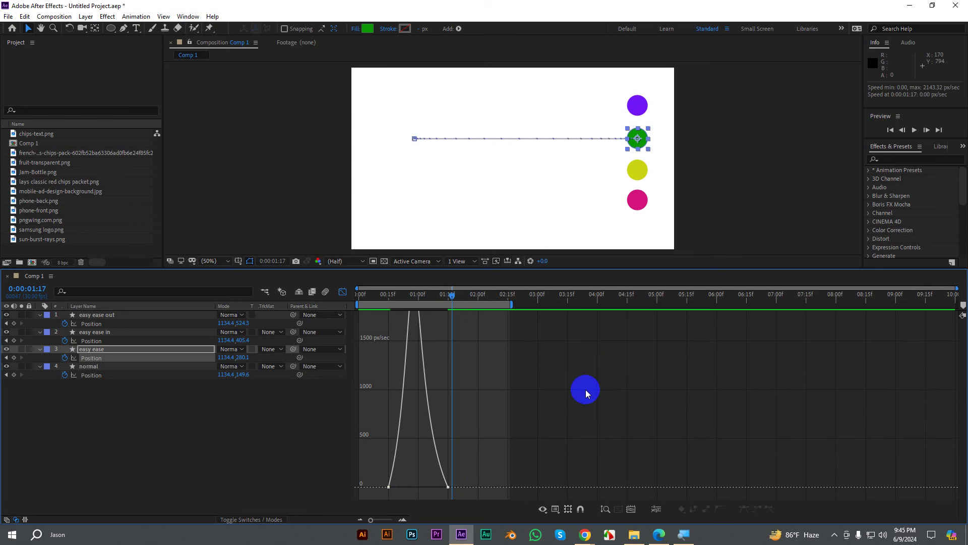
pyautogui.press('`')
pyautogui.press('`')
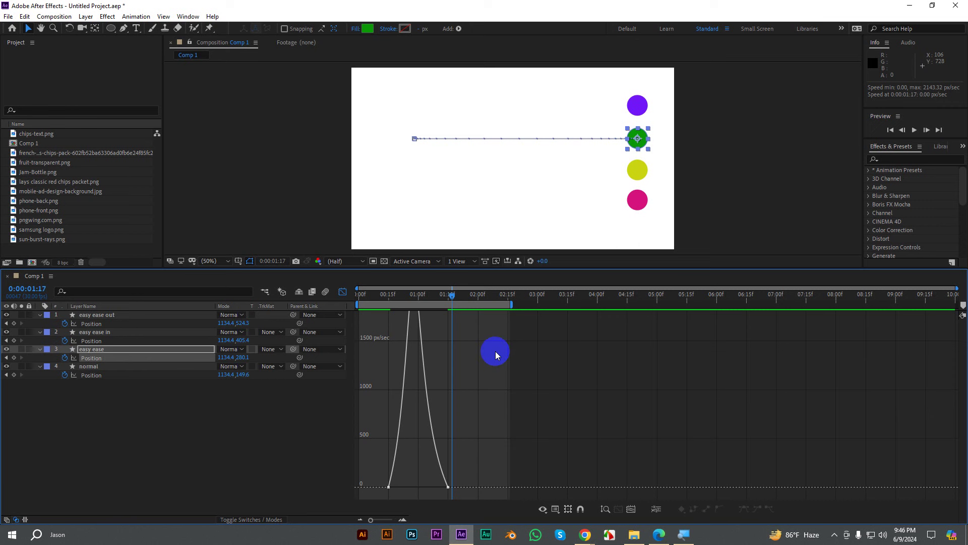
pyautogui.press('`')
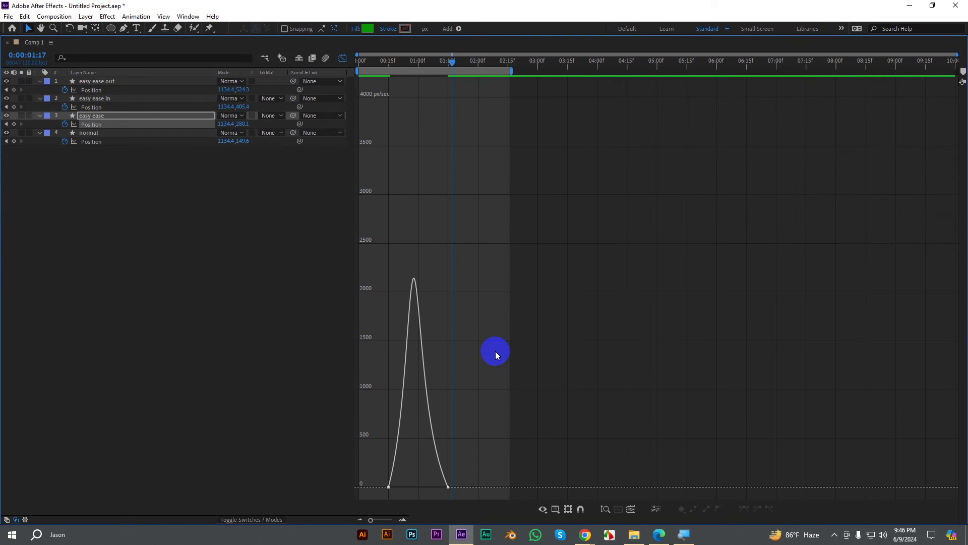
# Step: Toggle panel maximizing and inspect the fruit-transparent.png and chips-text.png footage in the Project panel
pyautogui.press('`')
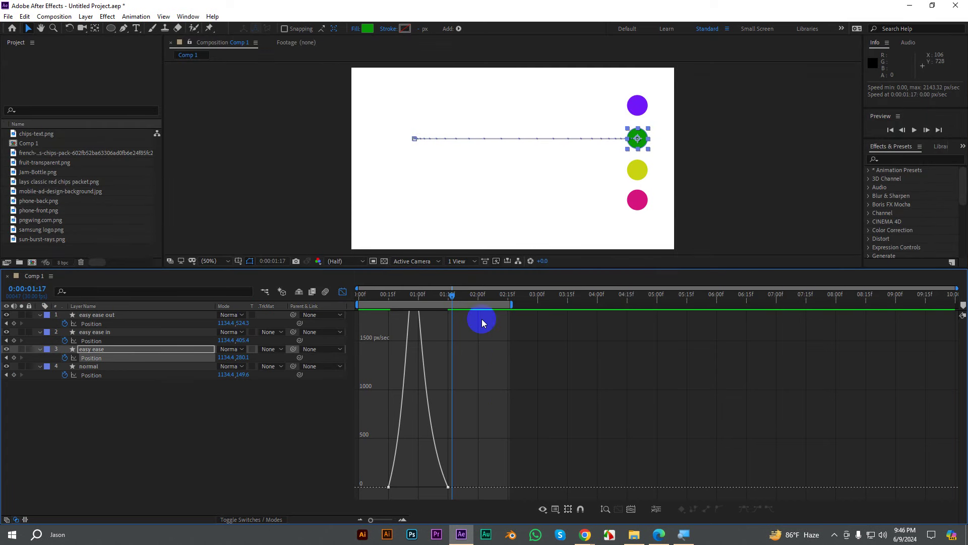
pyautogui.click(325, 139)
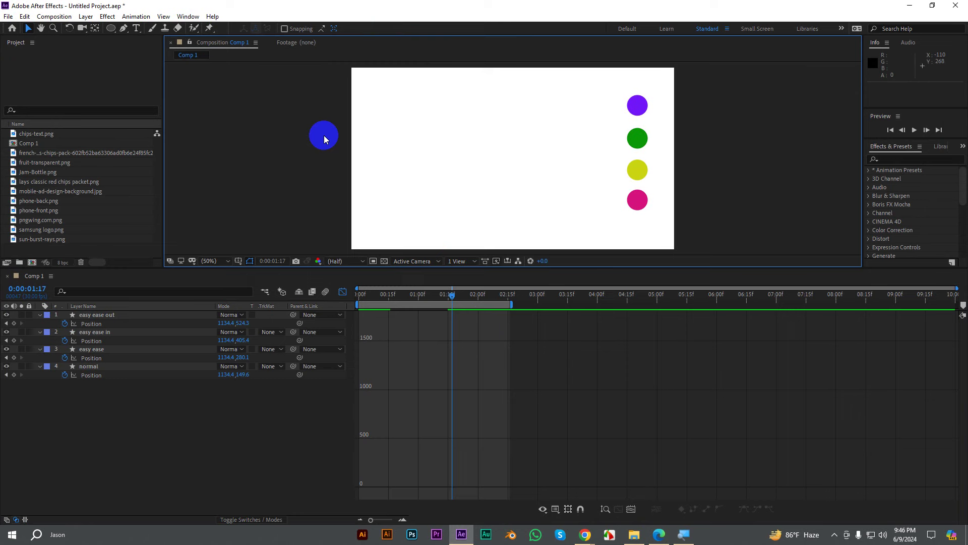
pyautogui.press('`')
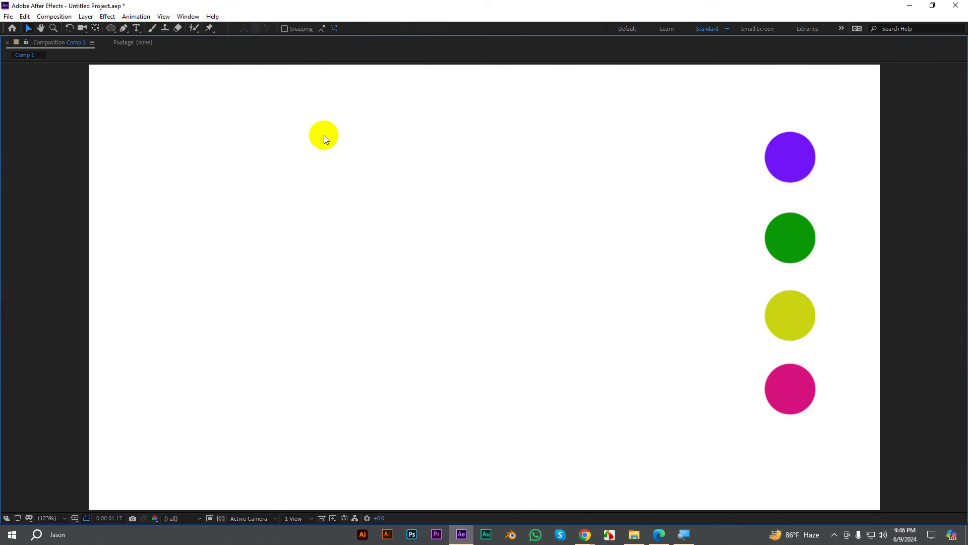
pyautogui.press('`')
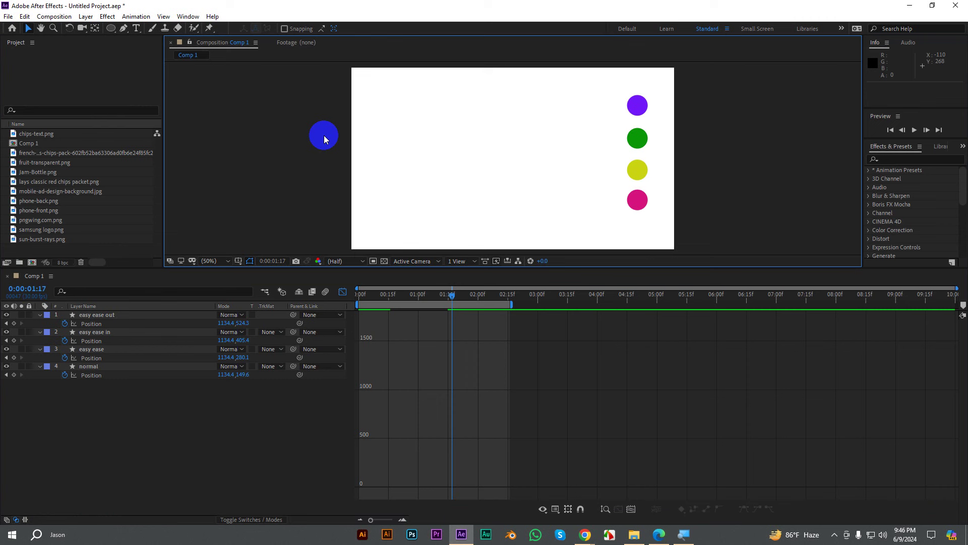
pyautogui.click(132, 433)
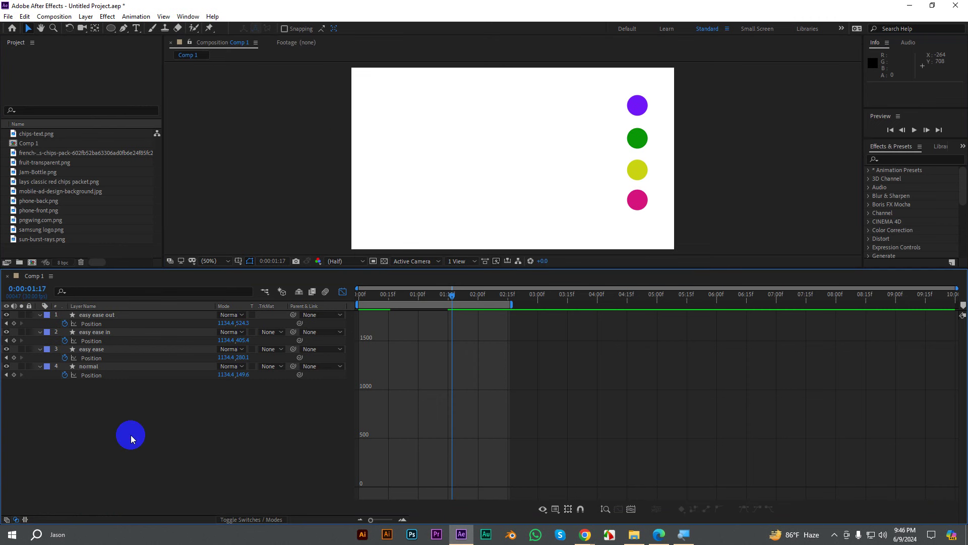
pyautogui.press('`')
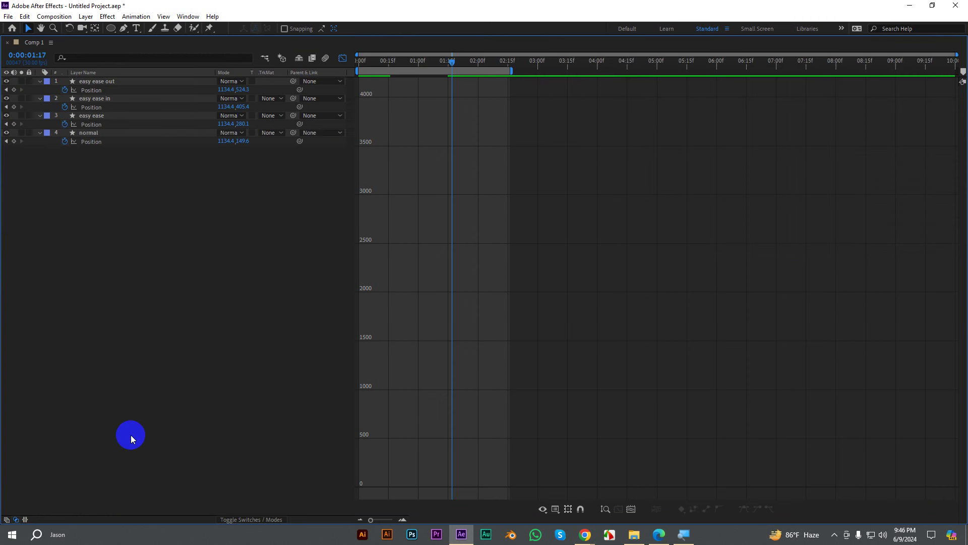
pyautogui.press('`')
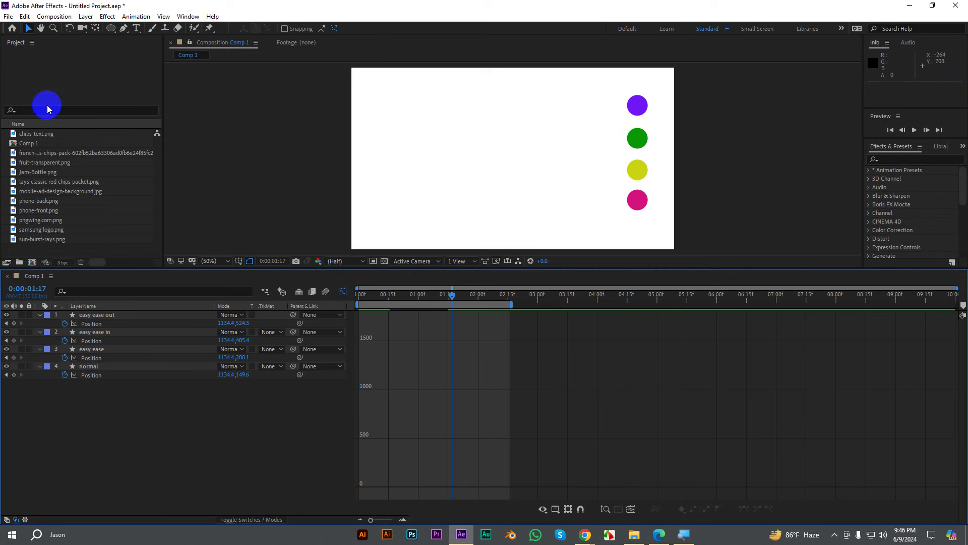
pyautogui.click(47, 85)
pyautogui.click(75, 162)
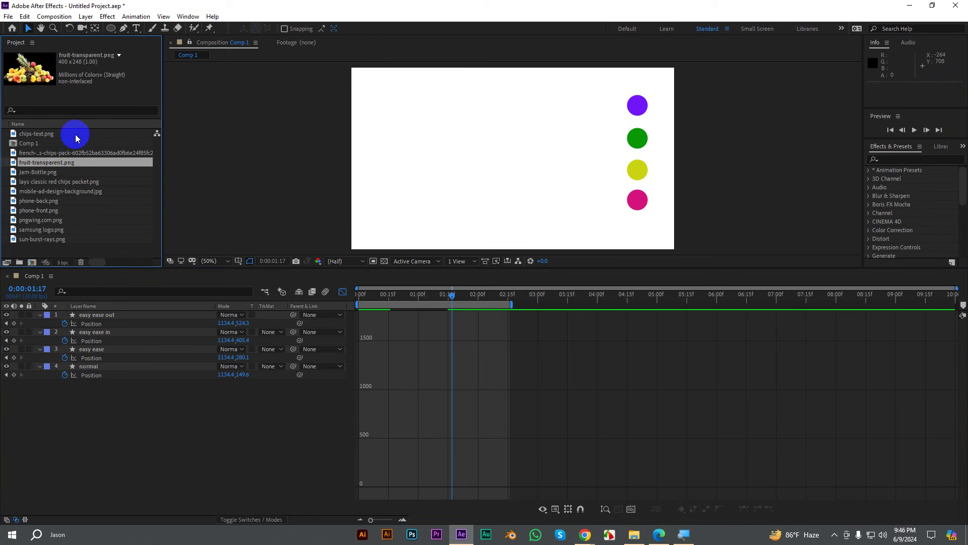
pyautogui.click(75, 134)
pyautogui.press('`')
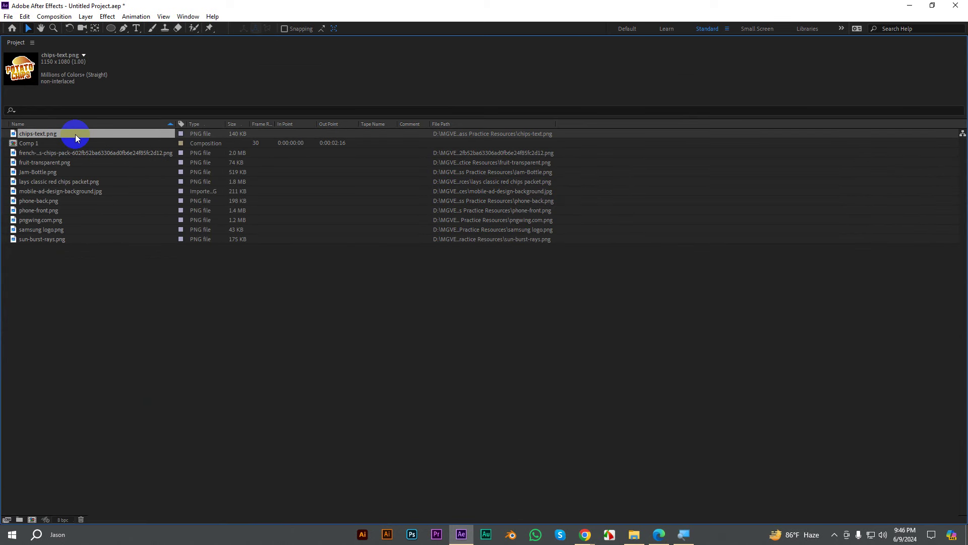
pyautogui.press('`')
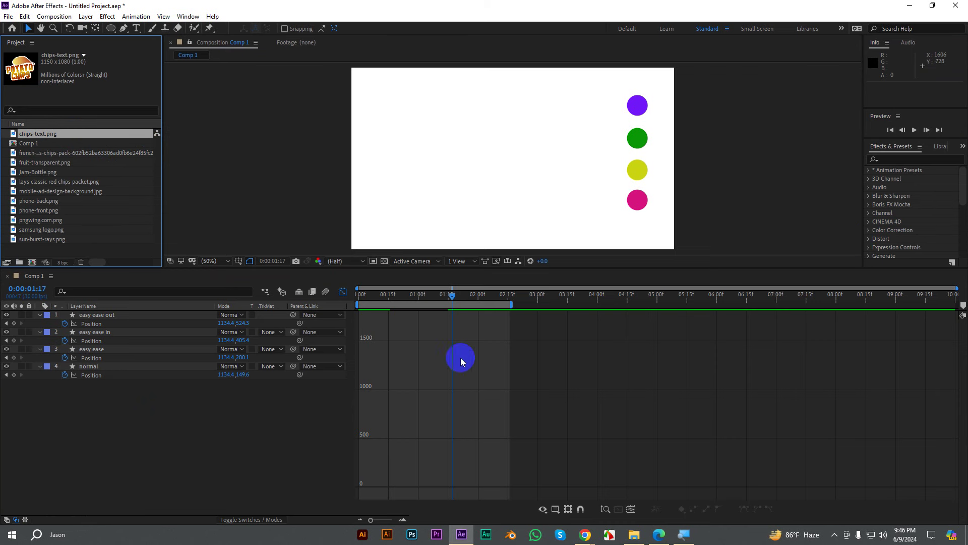
# Step: Return to layer keyframes and preview the four circle animations from the start
pyautogui.press('`')
pyautogui.press('`')
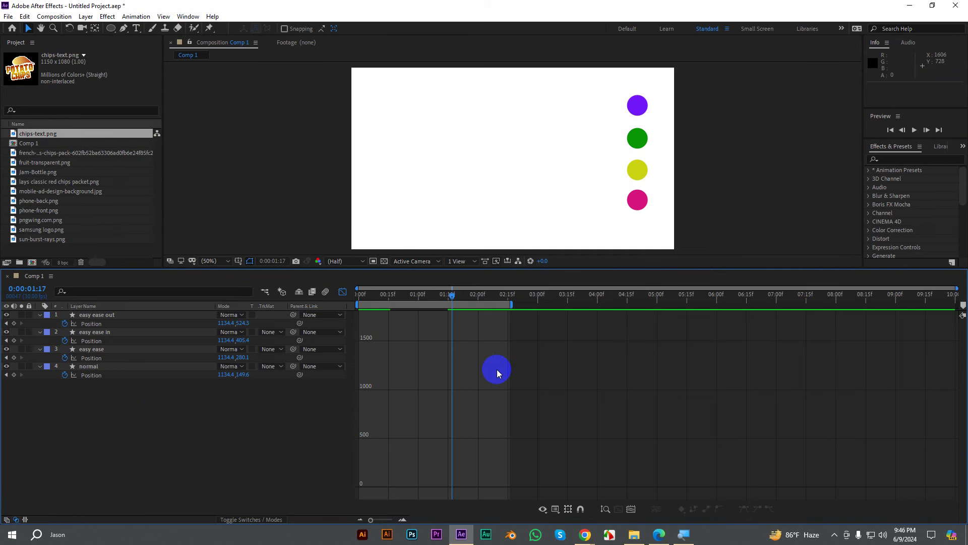
pyautogui.click(343, 292)
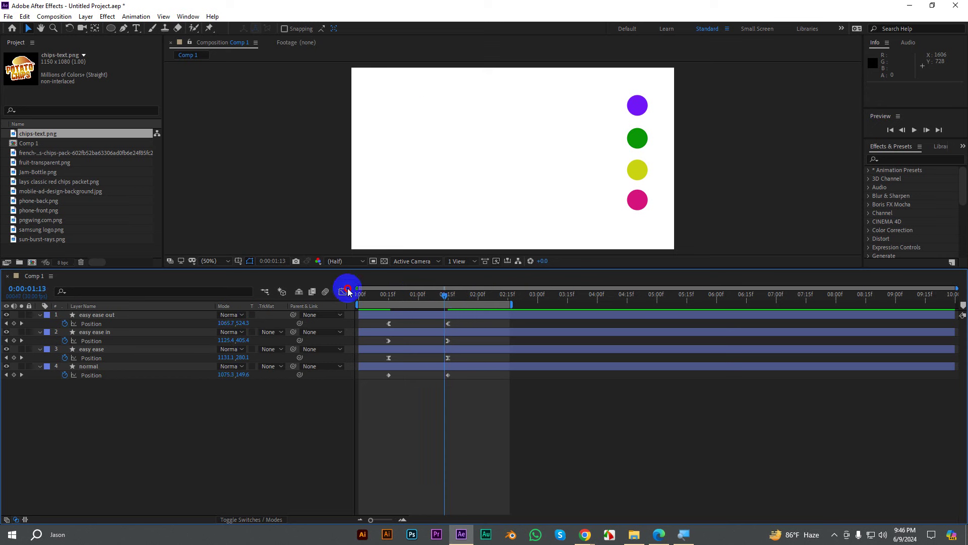
pyautogui.press('Home')
pyautogui.press('space')
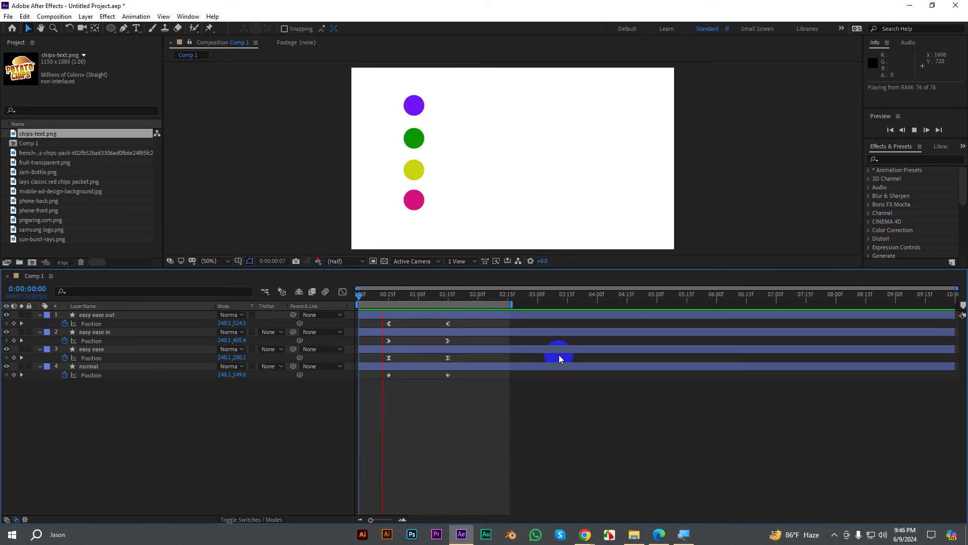
pyautogui.press('space')
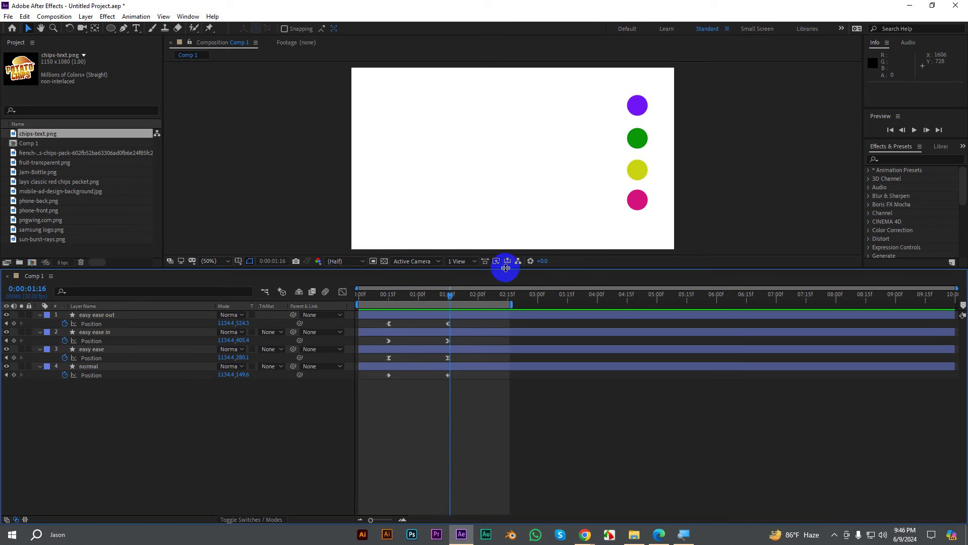
pyautogui.moveTo(504, 270); pyautogui.dragTo(500, 402)
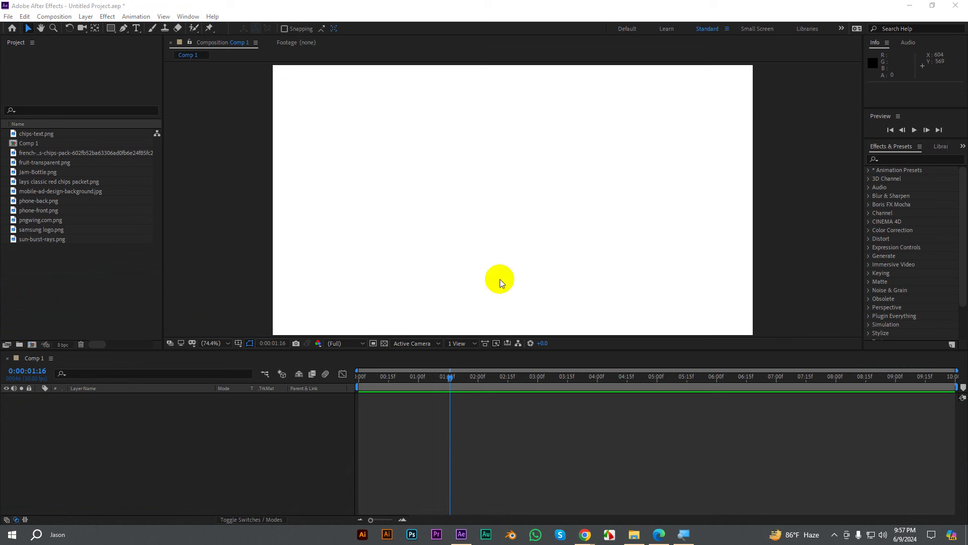
# Step: Keep the Comp 1 viewer at Fit magnification and leave the Layer > New menu without adding anything
pyautogui.click(215, 343)
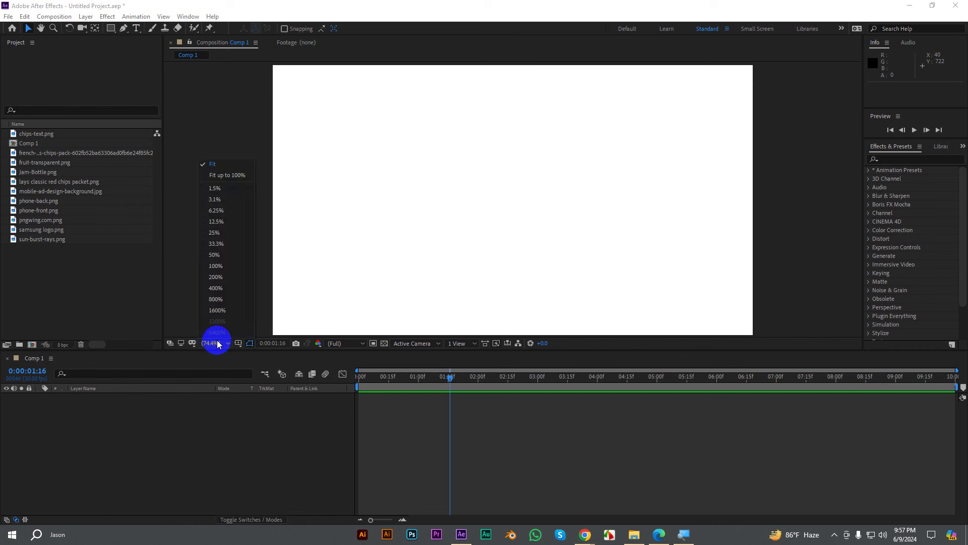
pyautogui.click(224, 165)
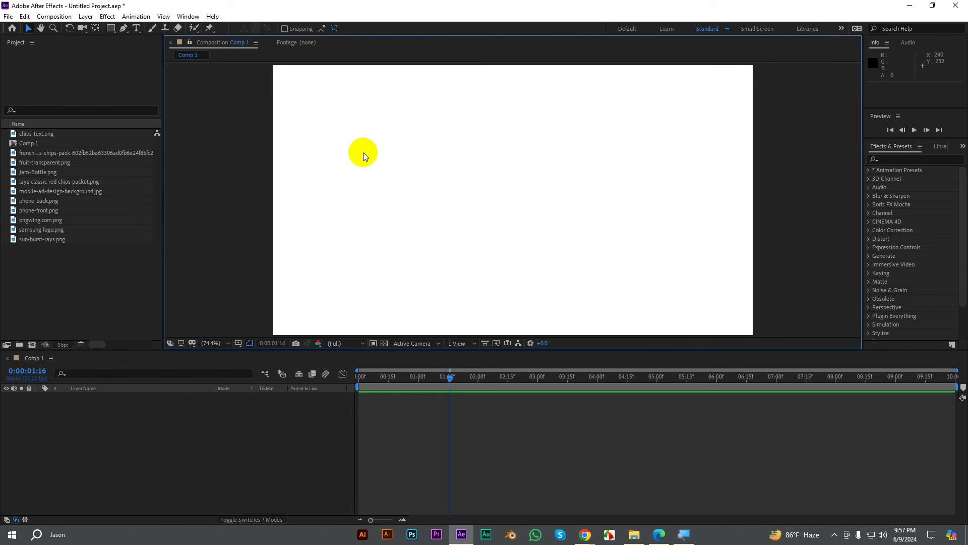
pyautogui.click(85, 17)
pyautogui.moveTo(101, 29)
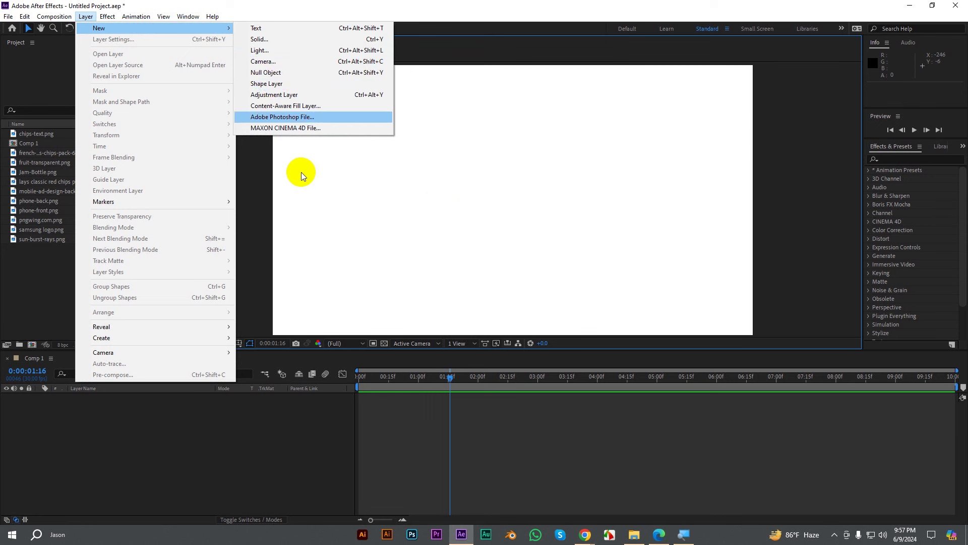
pyautogui.click(345, 209)
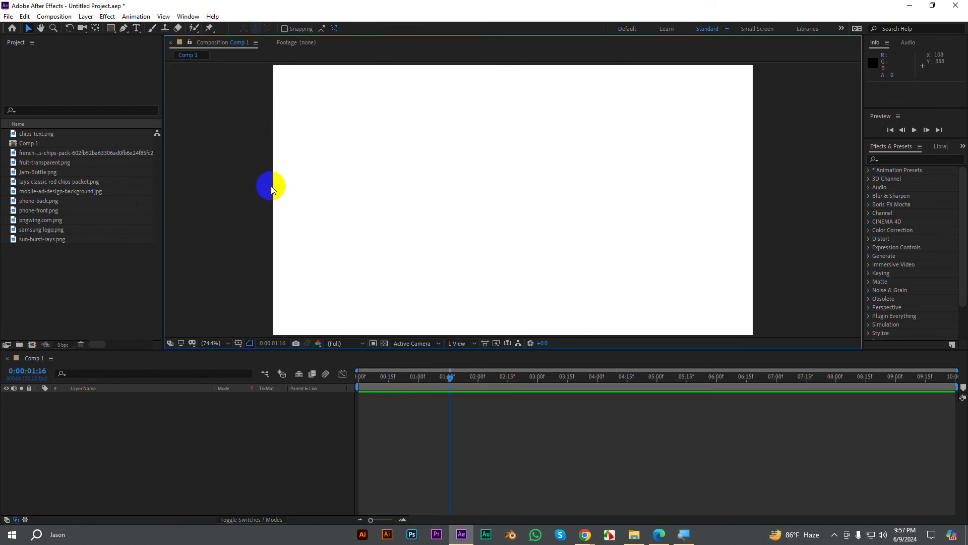
# Step: Add lays classic red chips packet.png to Comp 1 and shrink it to 27% scale
pyautogui.click(45, 135)
pyautogui.click(40, 184)
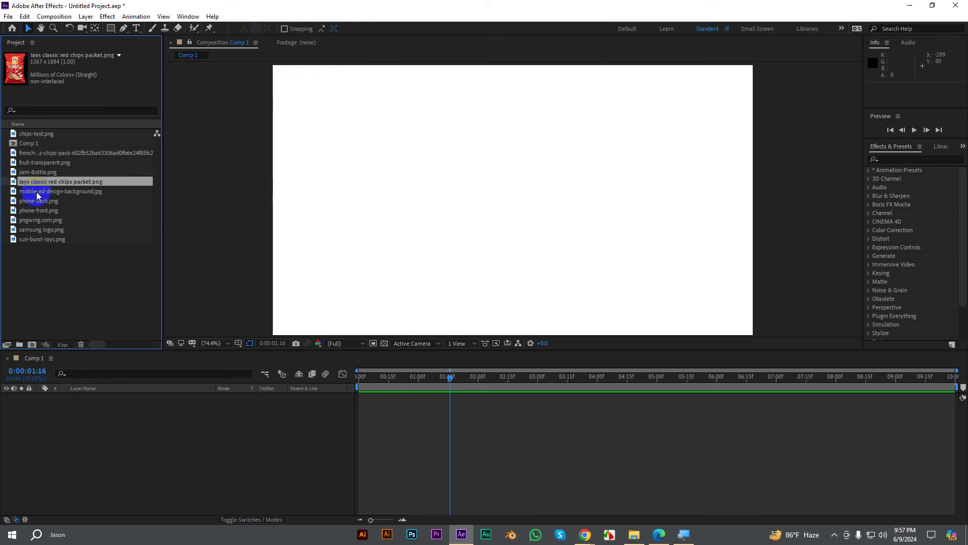
pyautogui.click(39, 191)
pyautogui.click(33, 185)
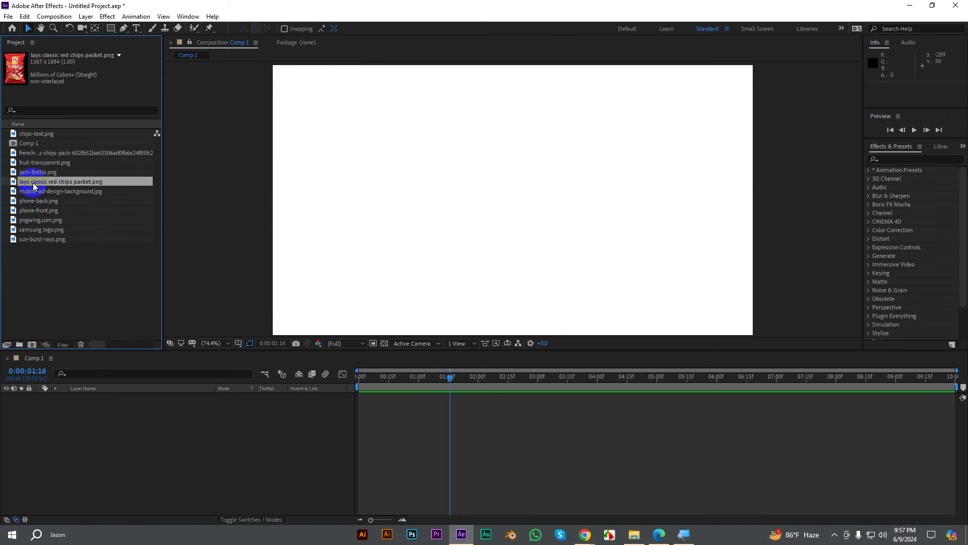
pyautogui.moveTo(34, 185)
pyautogui.mouseDown()
pyautogui.moveTo(417, 313)
pyautogui.moveTo(521, 204)
pyautogui.mouseUp()
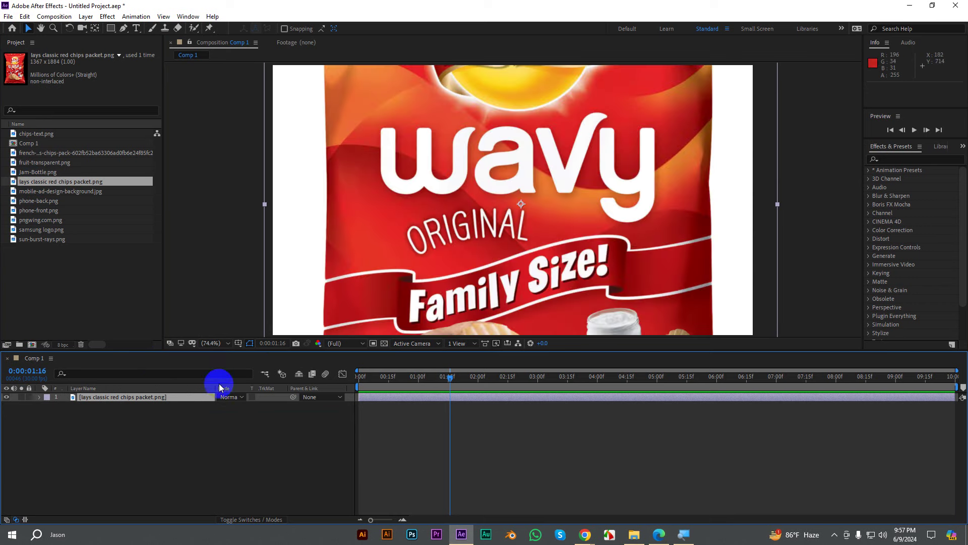
pyautogui.press('s')
pyautogui.moveTo(237, 411); pyautogui.dragTo(201, 412)
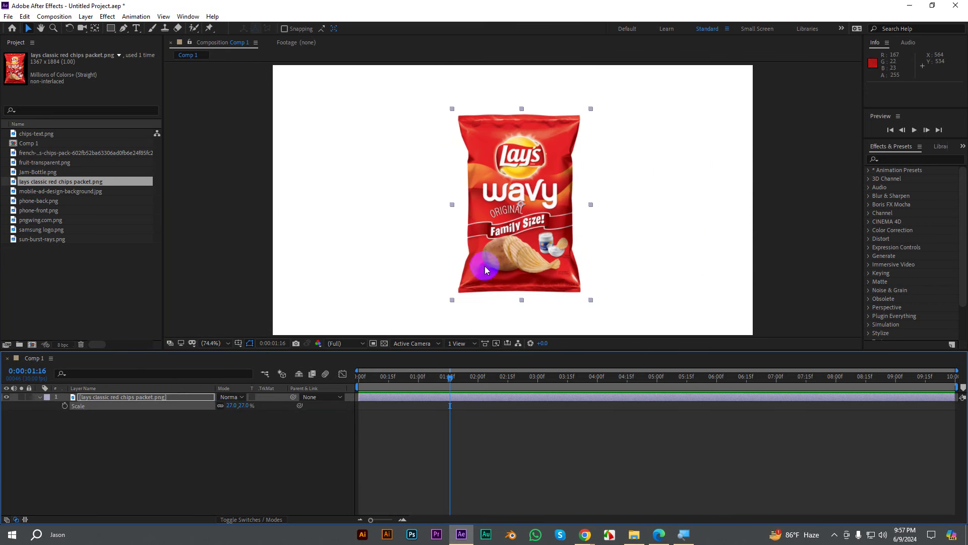
# Step: Browse the imported footage items in the Project panel
pyautogui.scroll(-1, 485, 266)
pyautogui.scroll(1, 545, 244)
pyautogui.scroll(-2, 545, 243)
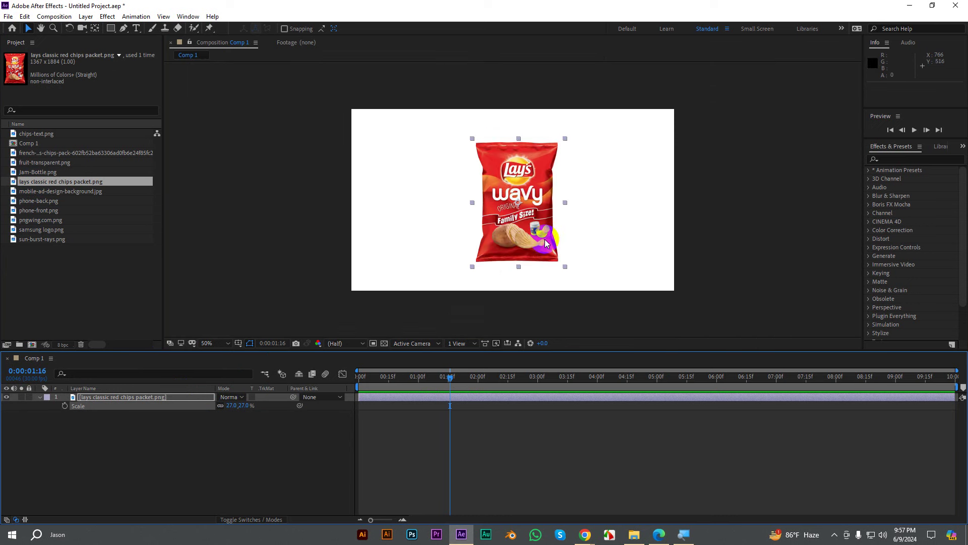
pyautogui.click(30, 191)
pyautogui.click(30, 181)
pyautogui.click(30, 163)
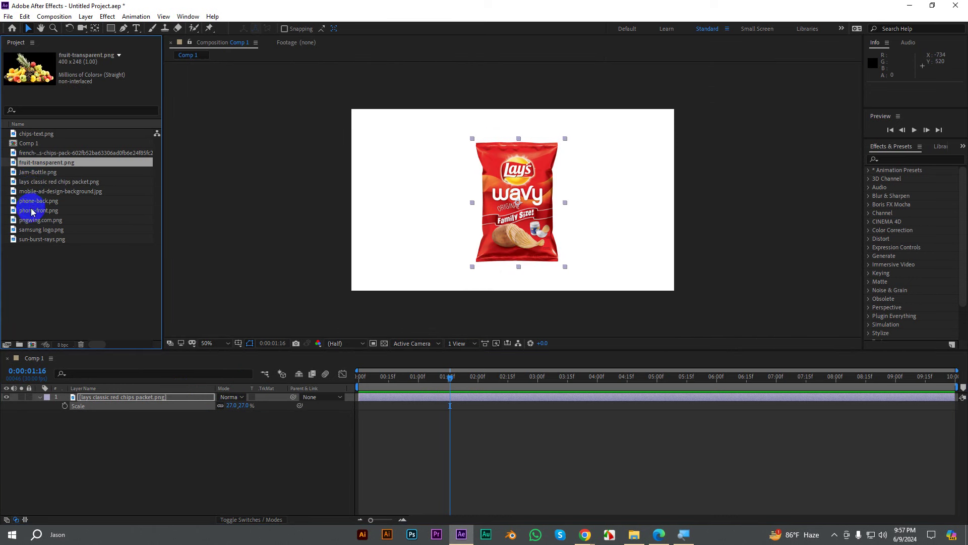
pyautogui.press('Down')
pyautogui.press('Down')
pyautogui.press('Down')
pyautogui.press('Down')
pyautogui.press('Down')
# Step: Add the blue chips-pack image below the red packet, set Scale to 20%, and move it left
pyautogui.click(36, 184)
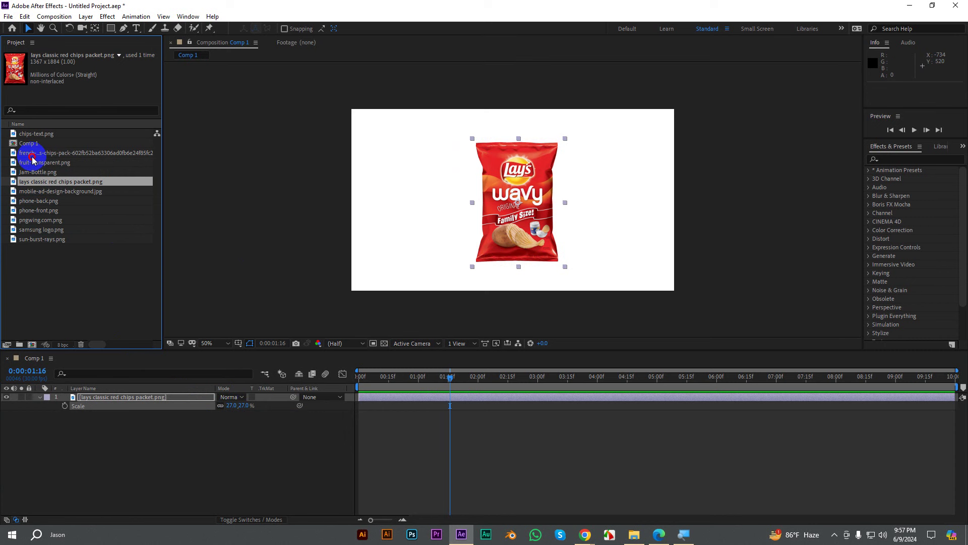
pyautogui.click(33, 154)
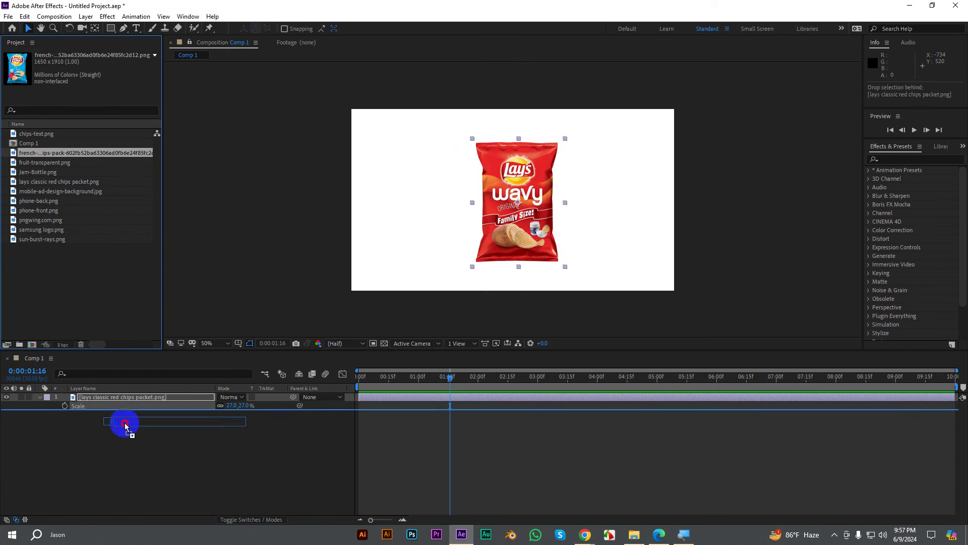
pyautogui.moveTo(129, 409); pyautogui.dragTo(125, 422)
pyautogui.press('s')
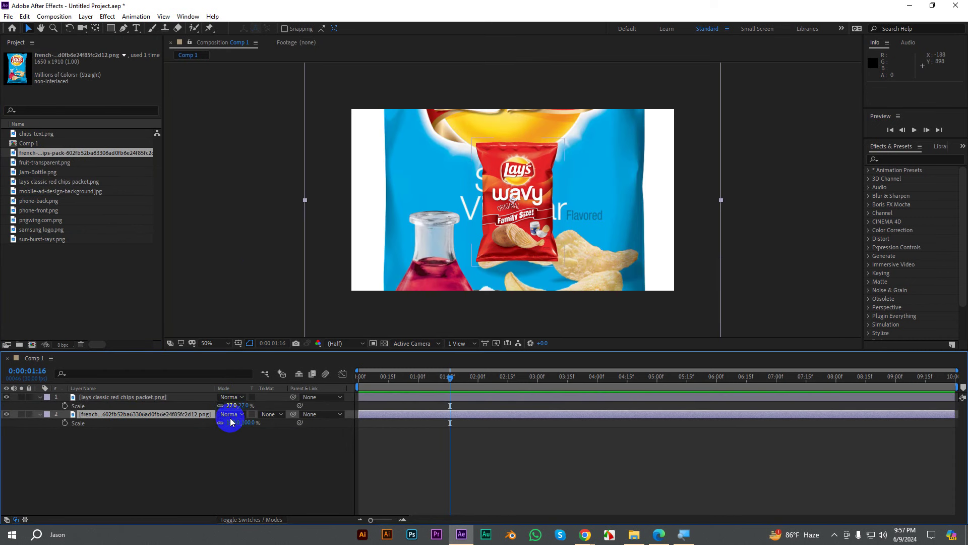
pyautogui.moveTo(232, 422); pyautogui.dragTo(195, 424)
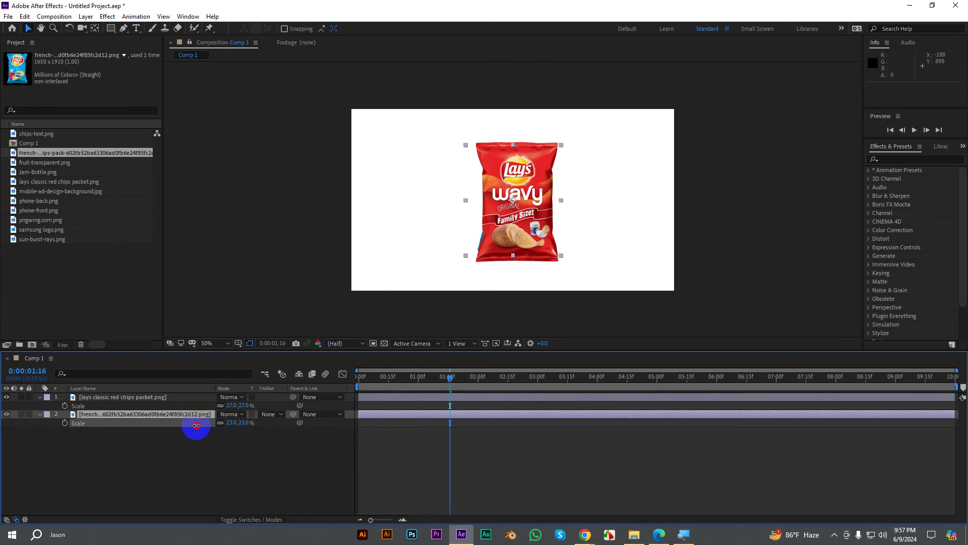
pyautogui.moveTo(516, 213); pyautogui.dragTo(432, 220)
pyautogui.click(231, 423)
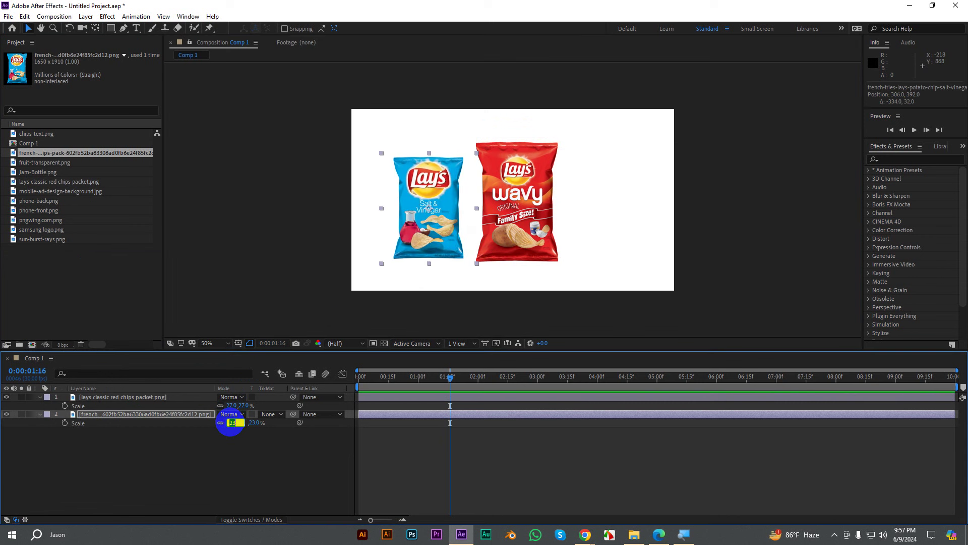
pyautogui.write('20')
pyautogui.press('Return')
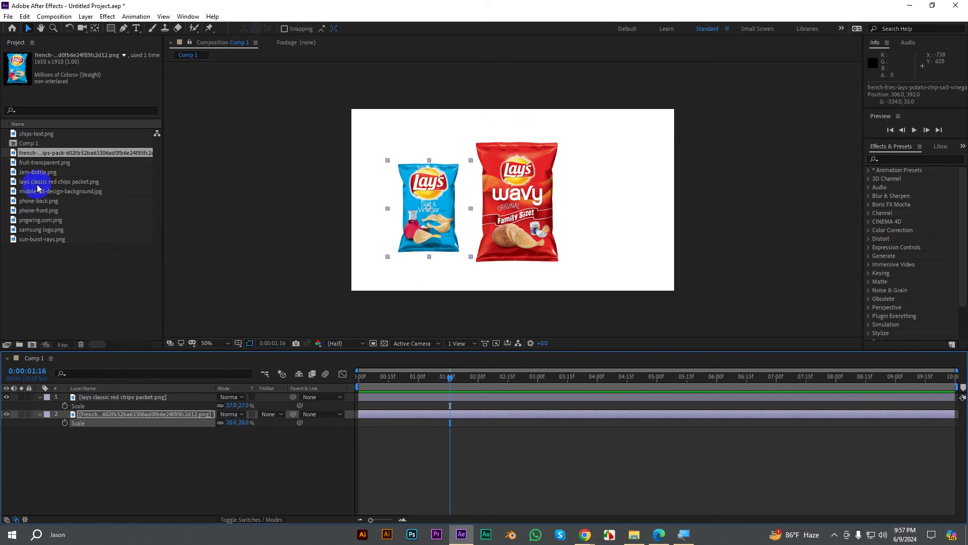
# Step: Browse the Project panel's footage items, briefly selecting Comp 1
pyautogui.click(25, 134)
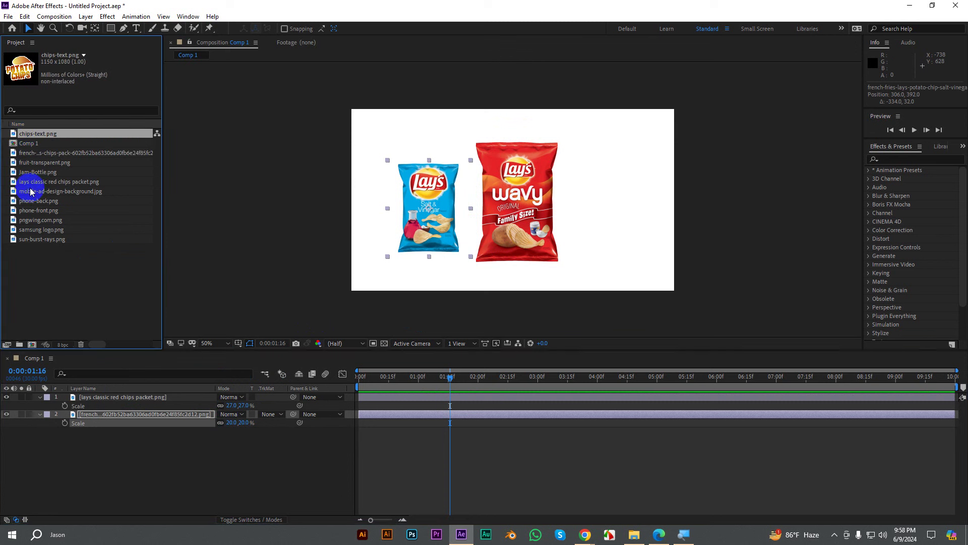
pyautogui.click(31, 182)
pyautogui.click(31, 155)
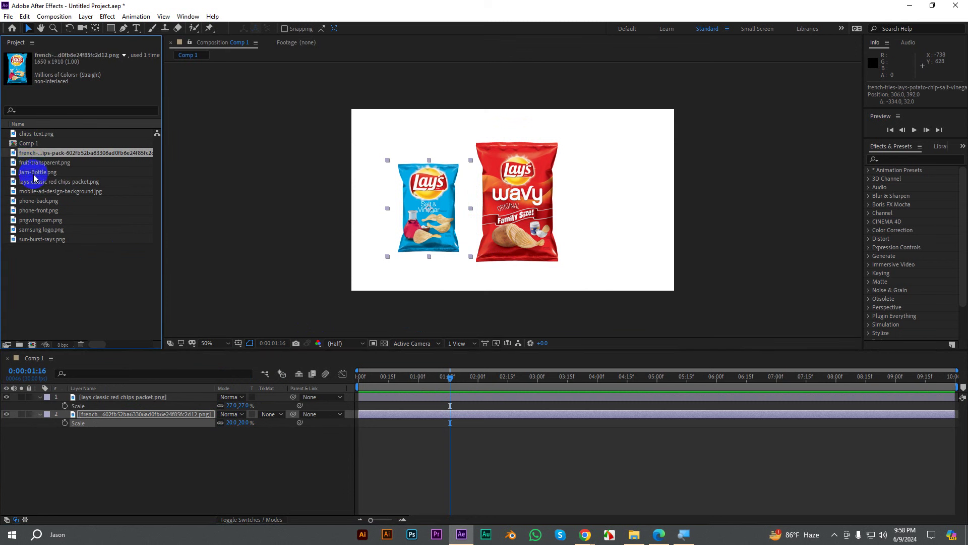
pyautogui.click(32, 172)
pyautogui.click(32, 191)
pyautogui.click(34, 201)
pyautogui.click(36, 211)
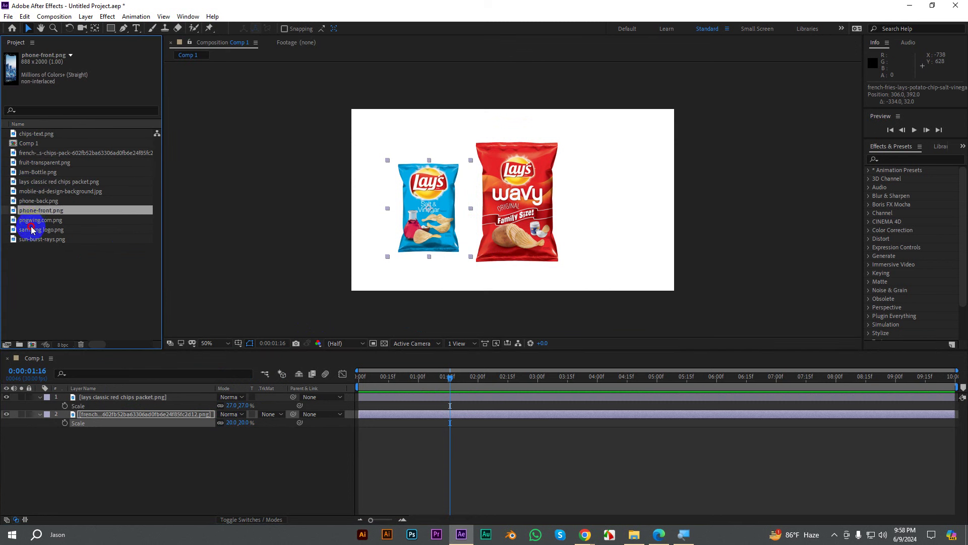
pyautogui.click(34, 230)
pyautogui.click(34, 240)
pyautogui.click(29, 162)
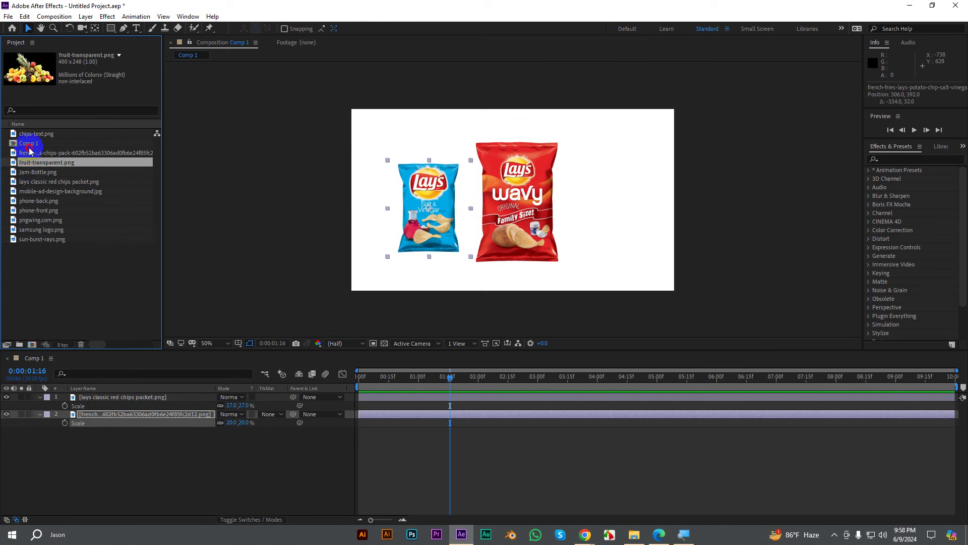
pyautogui.click(29, 144)
pyautogui.click(34, 173)
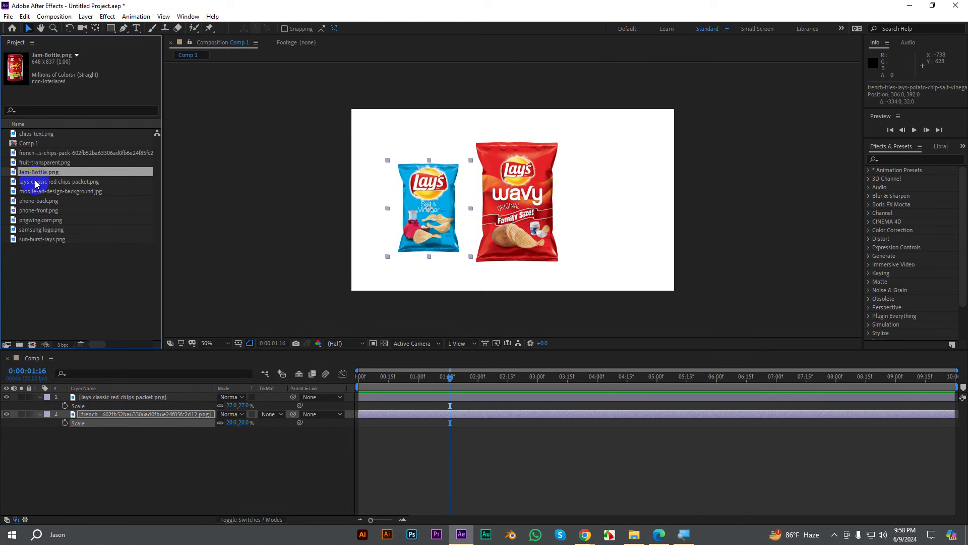
pyautogui.click(35, 183)
pyautogui.click(36, 192)
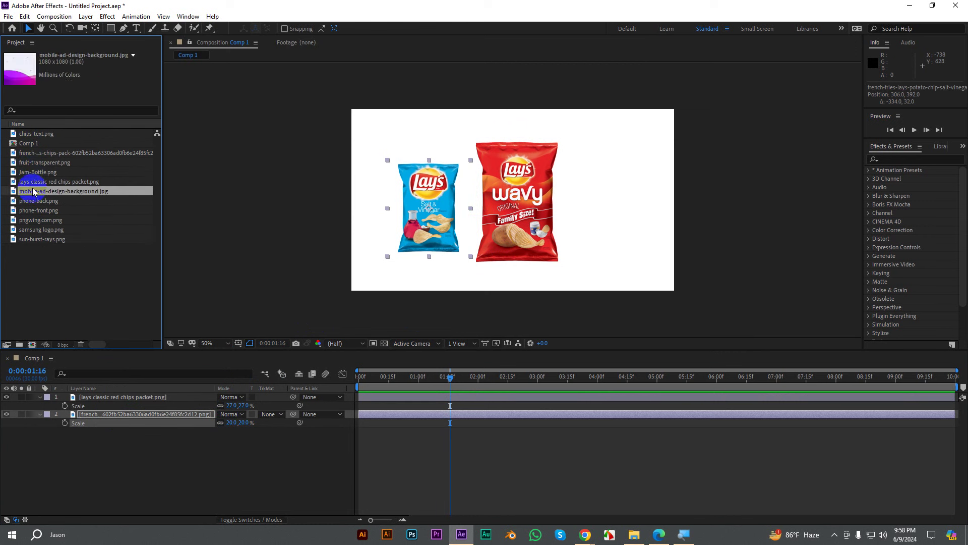
# Step: Import pngwing.com.png from the resources folder and add the yellow Lay's Classic bag to Comp 1
pyautogui.click(34, 134)
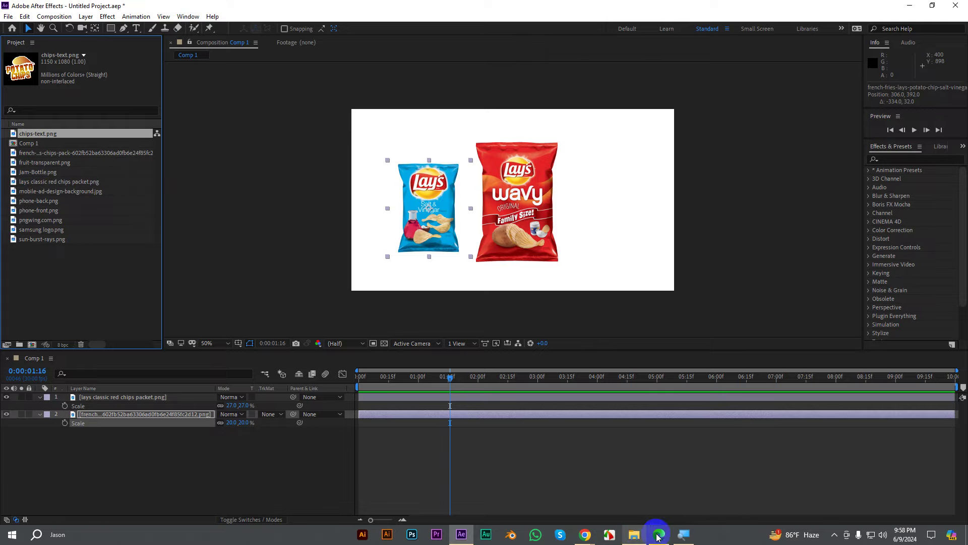
pyautogui.click(634, 534)
pyautogui.moveTo(656, 80); pyautogui.dragTo(466, 538)
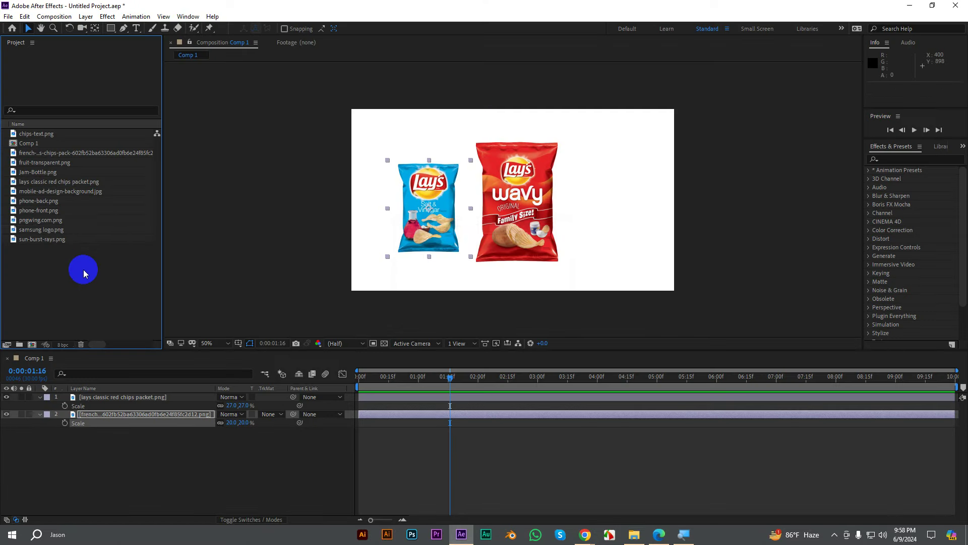
pyautogui.moveTo(466, 539)
pyautogui.mouseDown()
pyautogui.moveTo(27, 232)
pyautogui.moveTo(107, 401)
pyautogui.mouseUp()
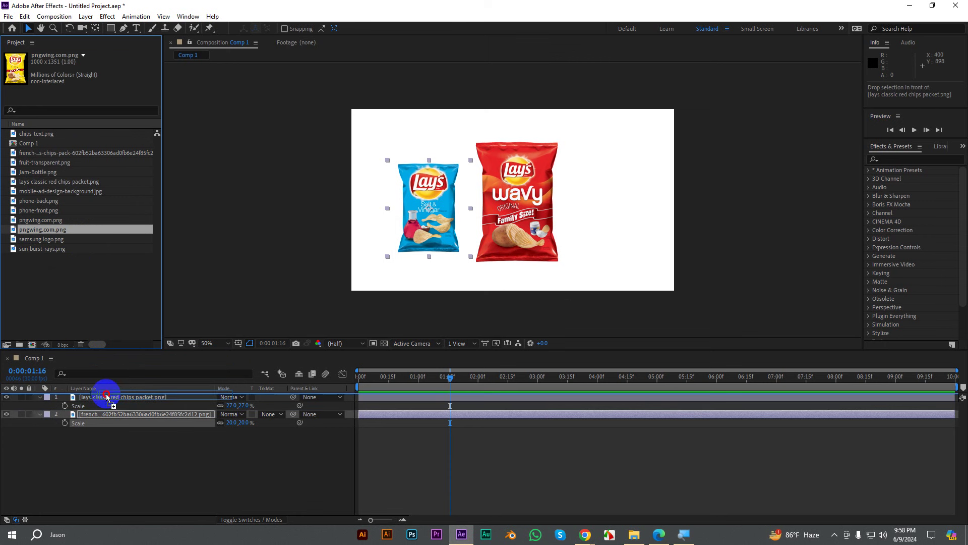
pyautogui.moveTo(107, 401); pyautogui.dragTo(103, 393)
# Step: Scale the yellow bag to 20% and place it to the right of the red bag
pyautogui.press('s')
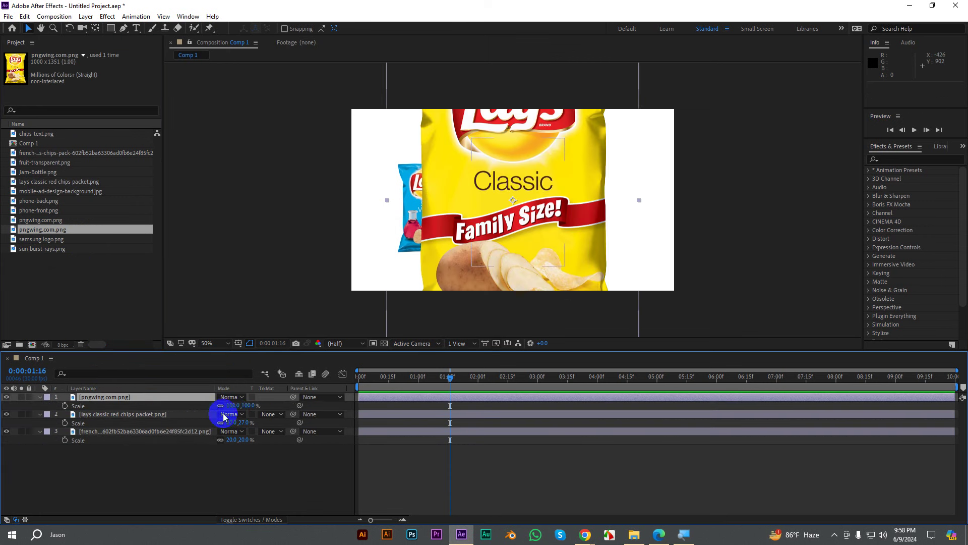
pyautogui.moveTo(234, 408); pyautogui.dragTo(195, 407)
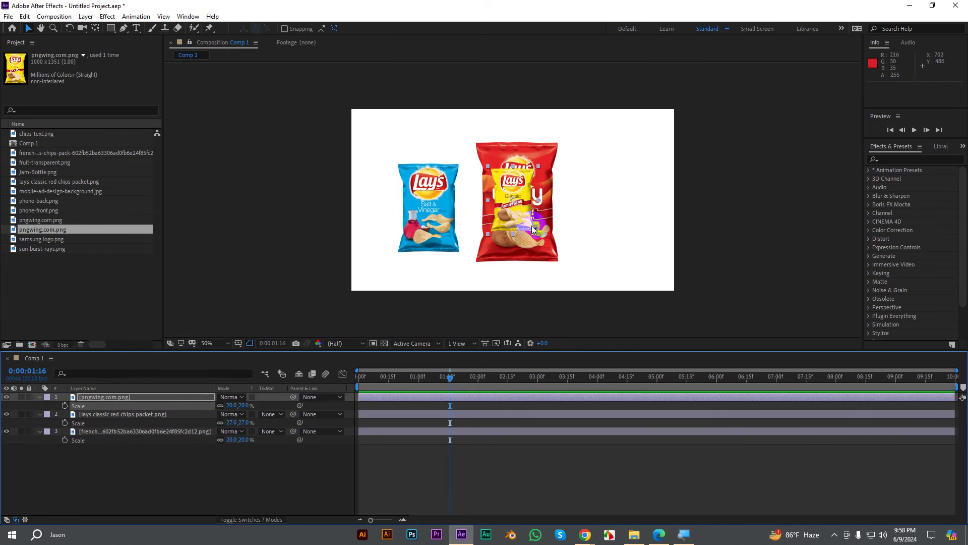
pyautogui.moveTo(529, 206); pyautogui.dragTo(615, 209)
pyautogui.click(761, 212)
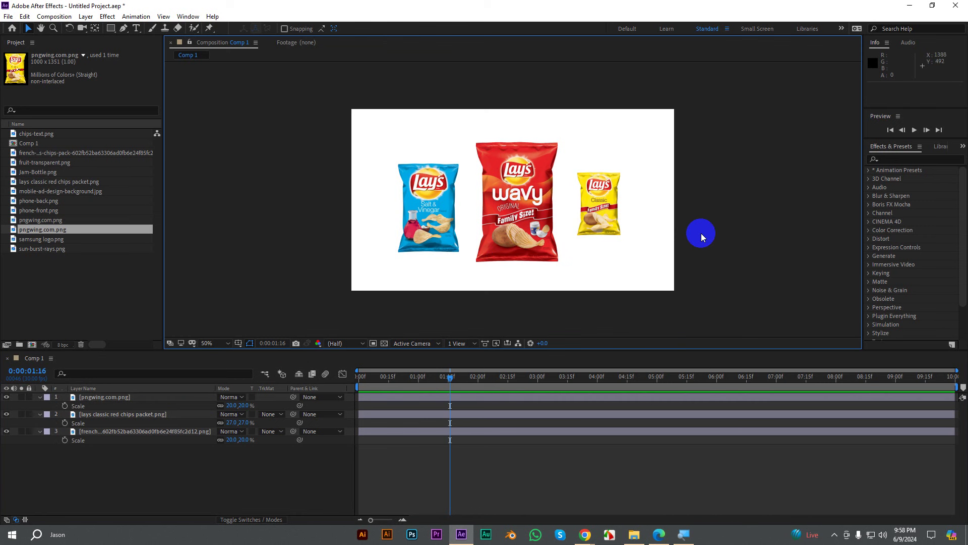
# Step: Collapse the Scale properties of the yellow, red and blue bag layers
pyautogui.click(503, 185)
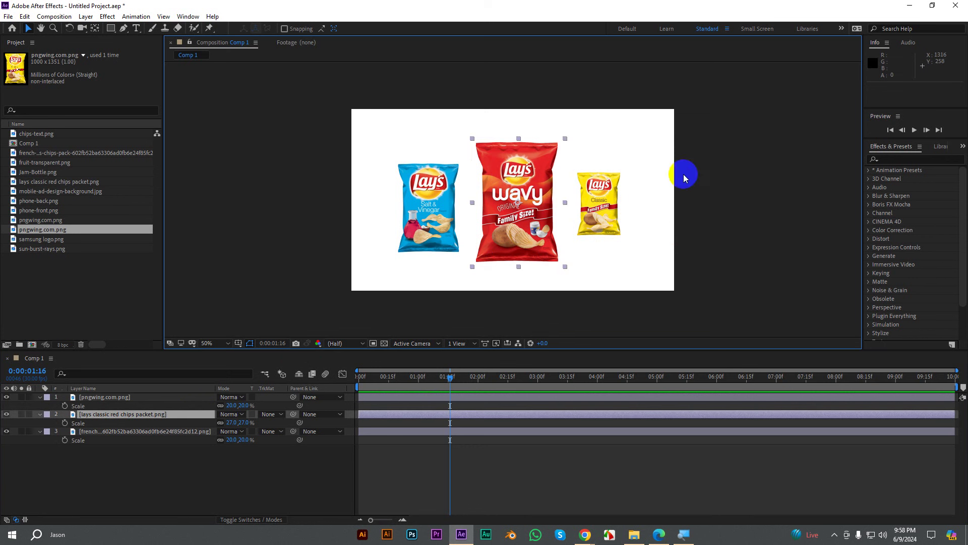
pyautogui.click(431, 192)
pyautogui.click(608, 198)
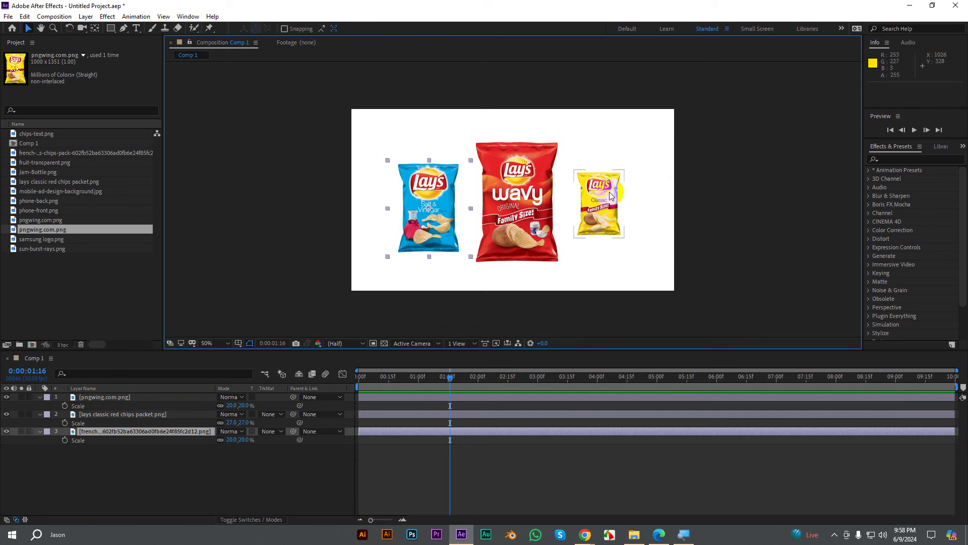
pyautogui.click(39, 398)
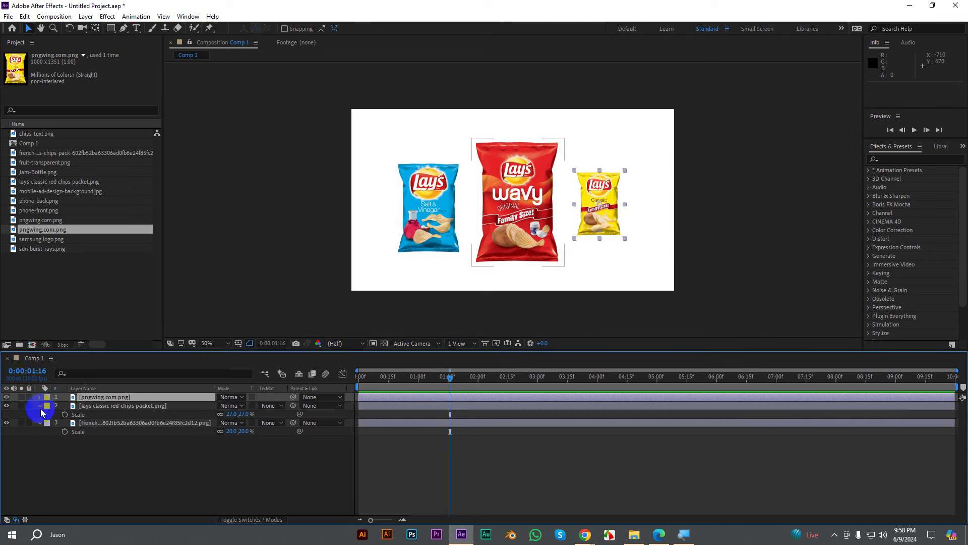
pyautogui.click(39, 407)
pyautogui.click(421, 203)
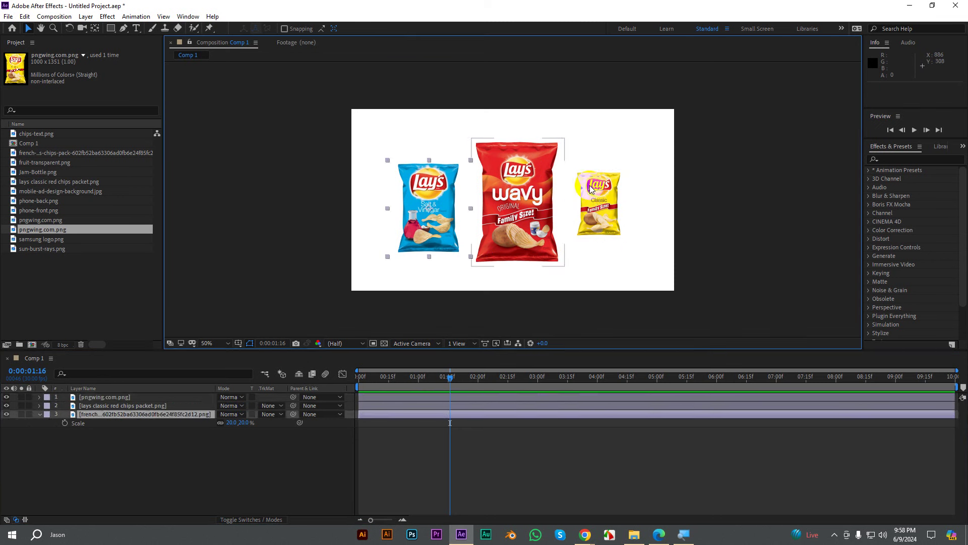
pyautogui.click(602, 191)
pyautogui.click(504, 191)
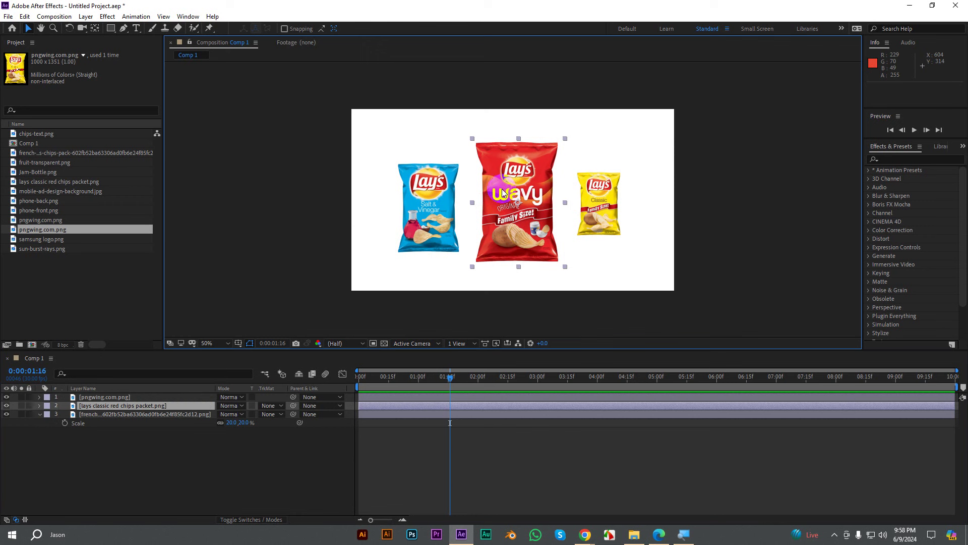
pyautogui.click(39, 414)
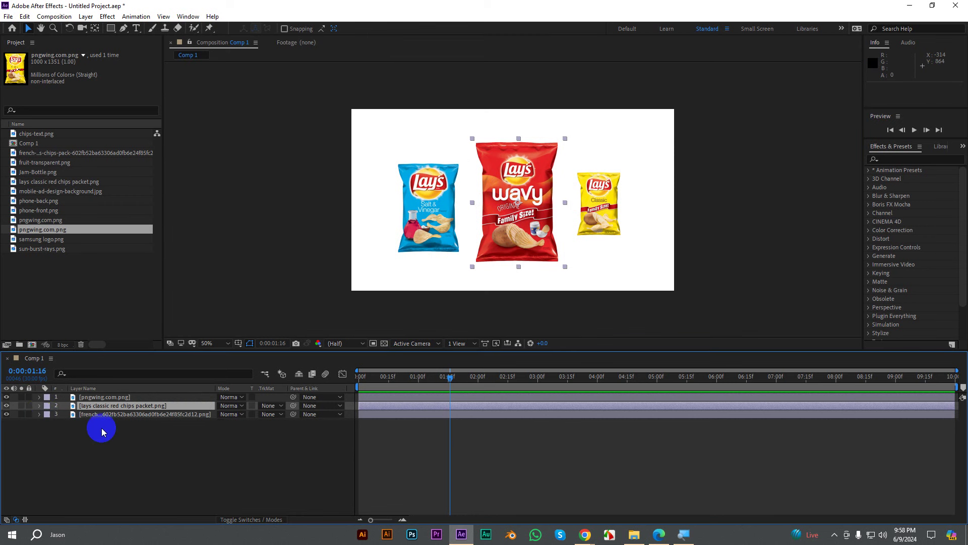
pyautogui.click(121, 437)
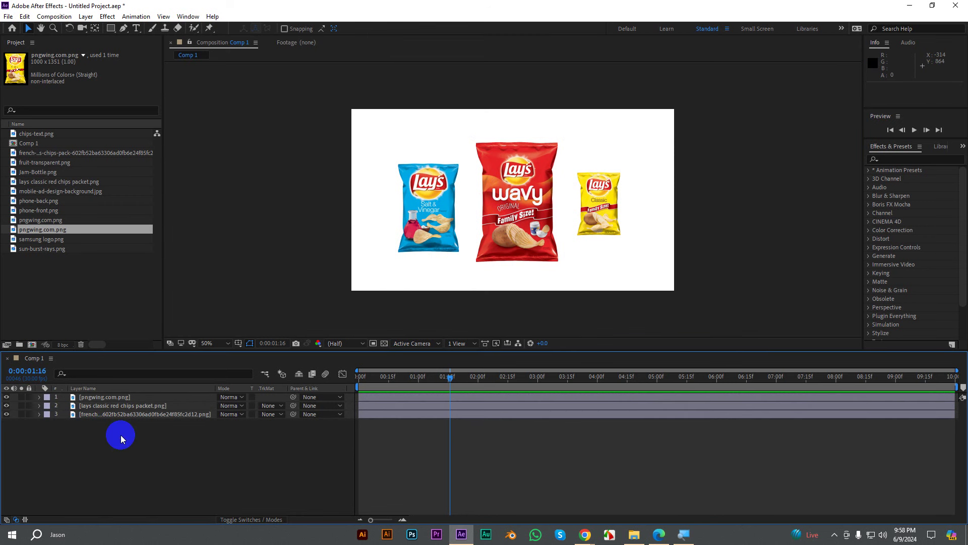
# Step: Marquee-select all three chip bags in the viewer, then select only the red Wavy bag
pyautogui.click(515, 191)
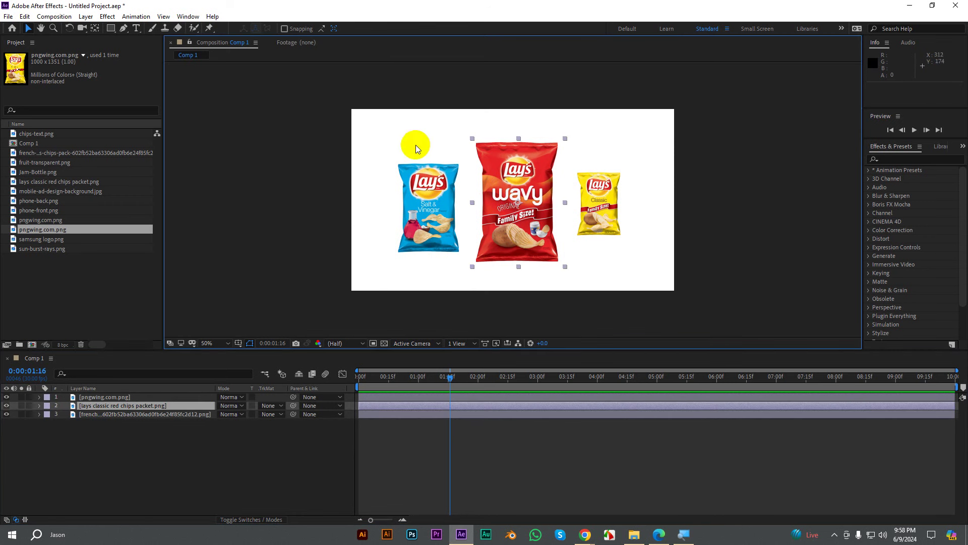
pyautogui.moveTo(372, 115); pyautogui.dragTo(651, 265)
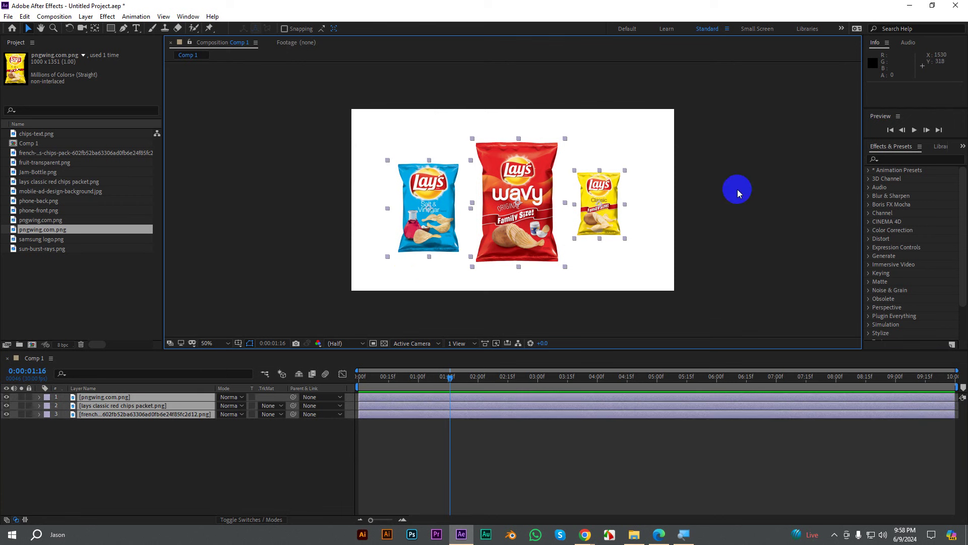
pyautogui.click(737, 189)
pyautogui.moveTo(392, 152)
pyautogui.mouseDown()
pyautogui.moveTo(538, 153)
pyautogui.moveTo(611, 197)
pyautogui.mouseUp()
pyautogui.click(634, 147)
pyautogui.click(530, 159)
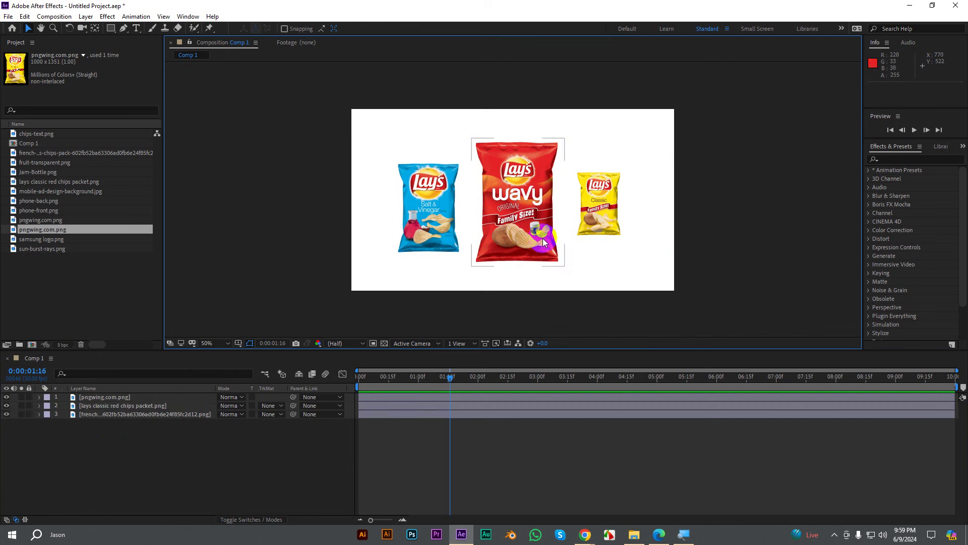
pyautogui.click(648, 262)
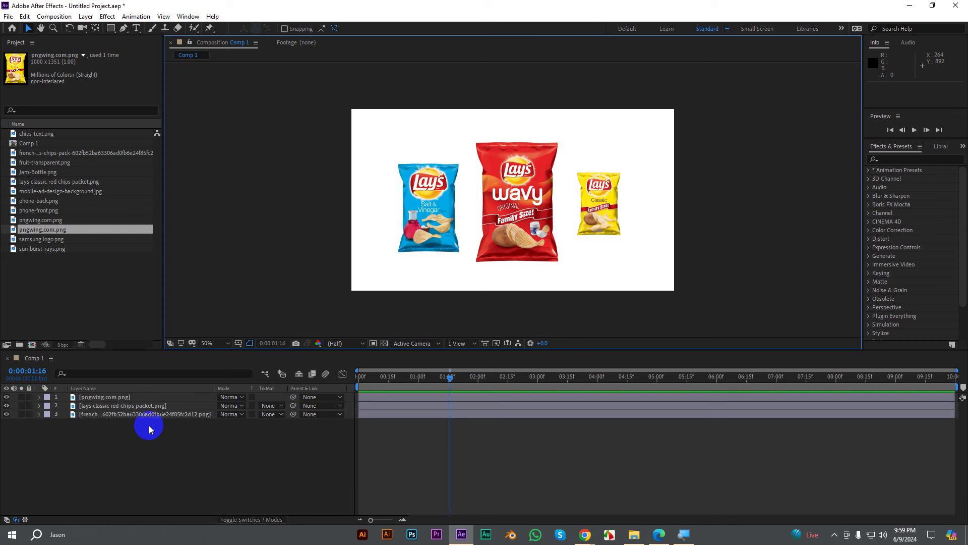
# Step: Rename the red Wavy bag layer to 'parent layer'
pyautogui.click(122, 406)
pyautogui.click(109, 397)
pyautogui.click(114, 405)
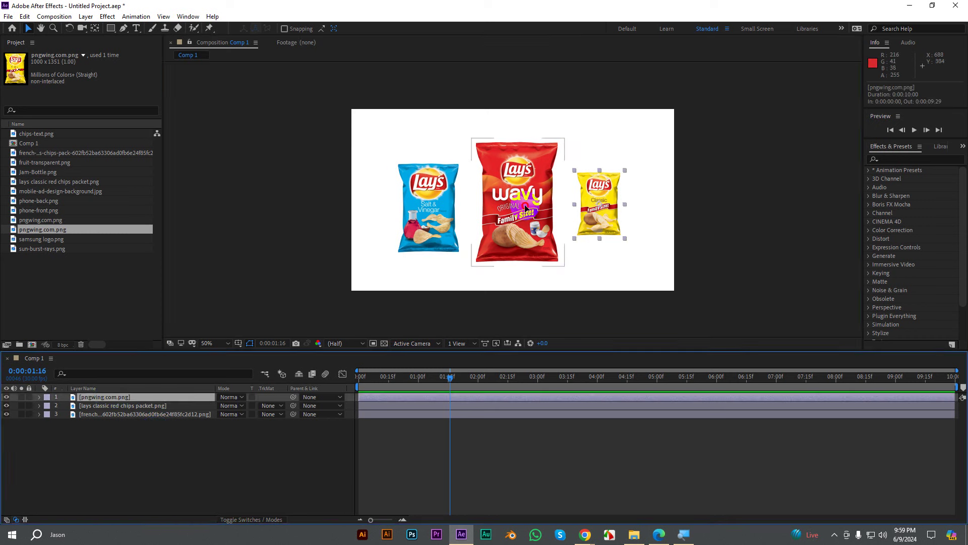
pyautogui.rightClick(101, 405)
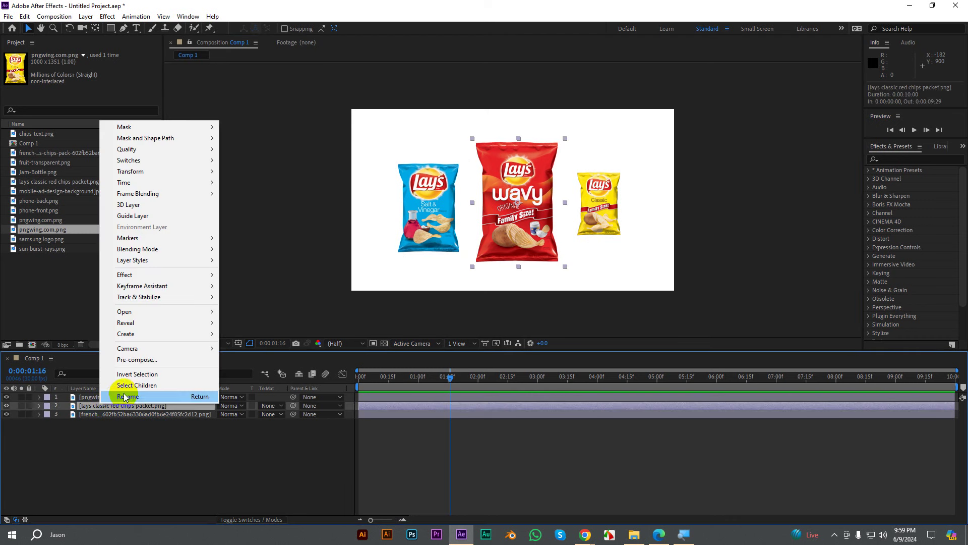
pyautogui.click(130, 396)
pyautogui.write('pa')
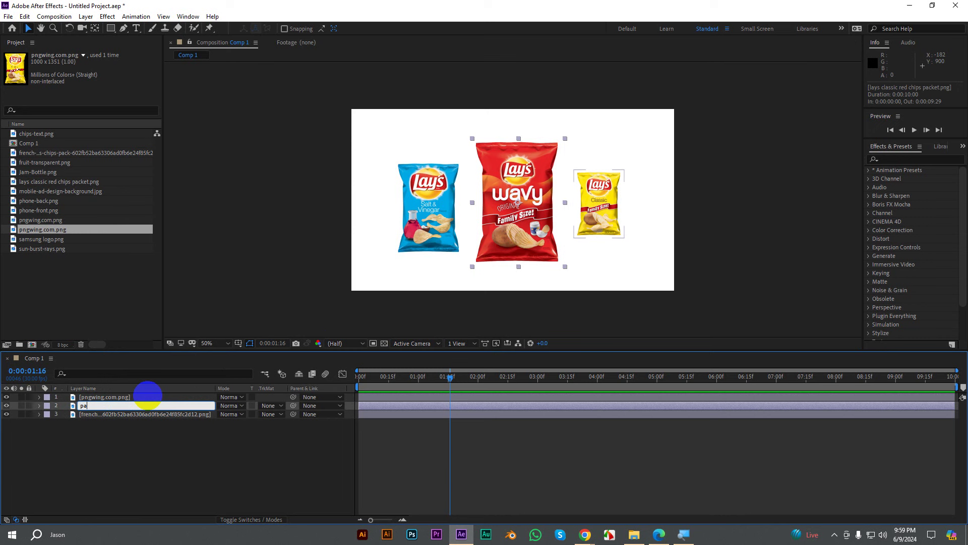
pyautogui.write('rent lay')
pyautogui.write('er')
pyautogui.doubleClick(433, 204)
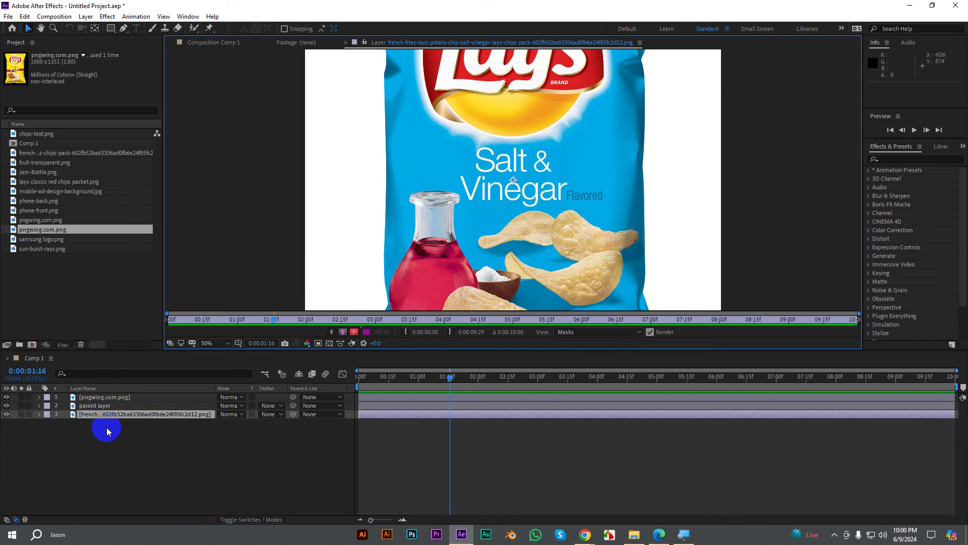
# Step: Rename the blue bag layer to 'child 1'
pyautogui.click(345, 42)
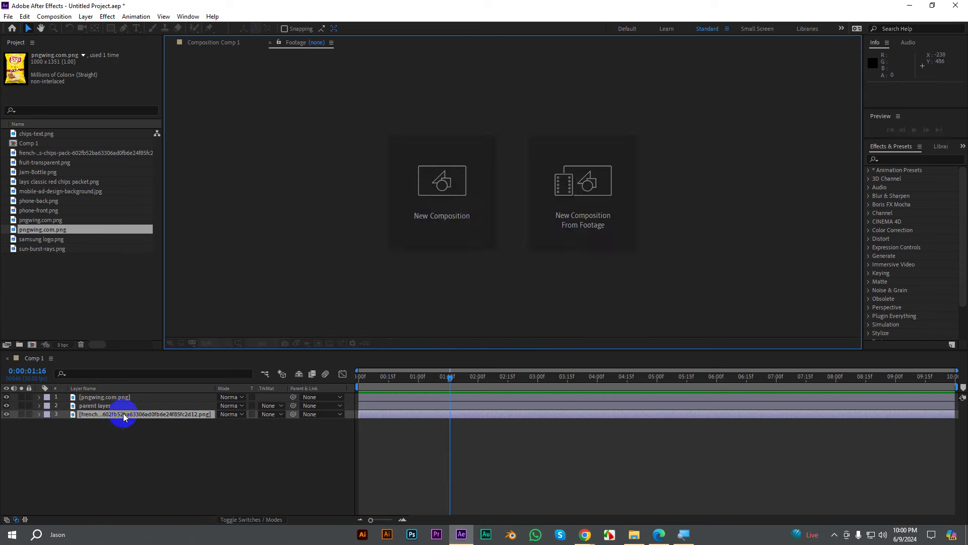
pyautogui.rightClick(123, 414)
pyautogui.click(146, 406)
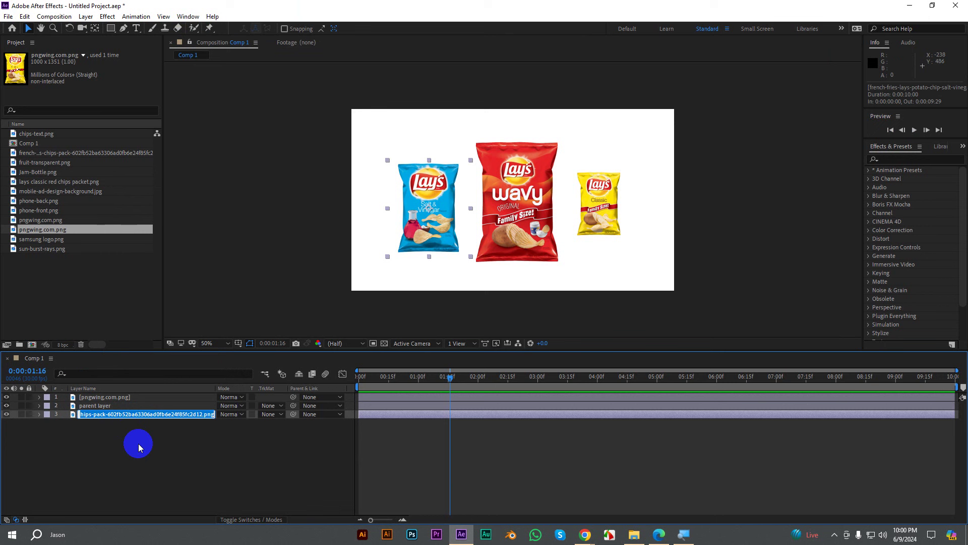
pyautogui.write('child')
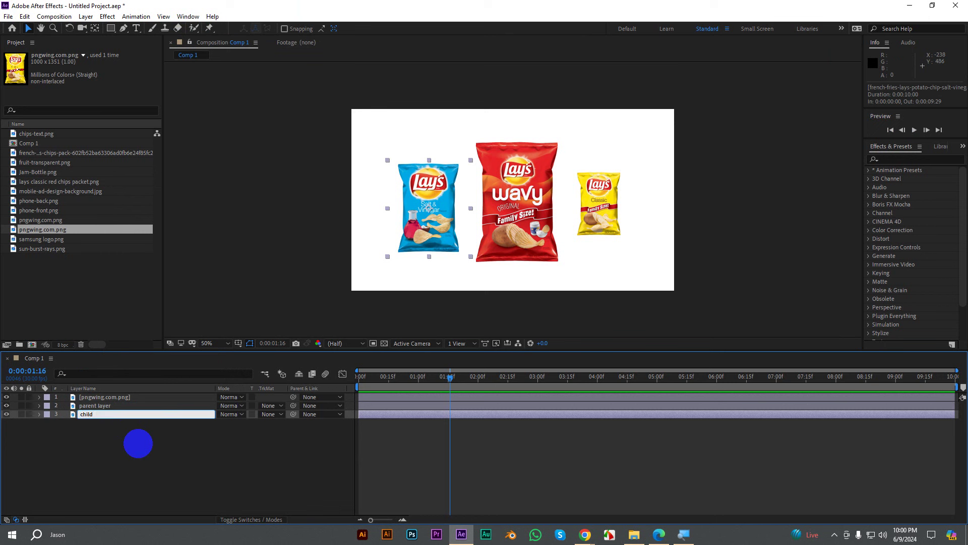
pyautogui.write(' 1')
pyautogui.press('Return')
# Step: Rename the yellow bag layer to 'child 2' and move it beneath parent layer
pyautogui.click(91, 398)
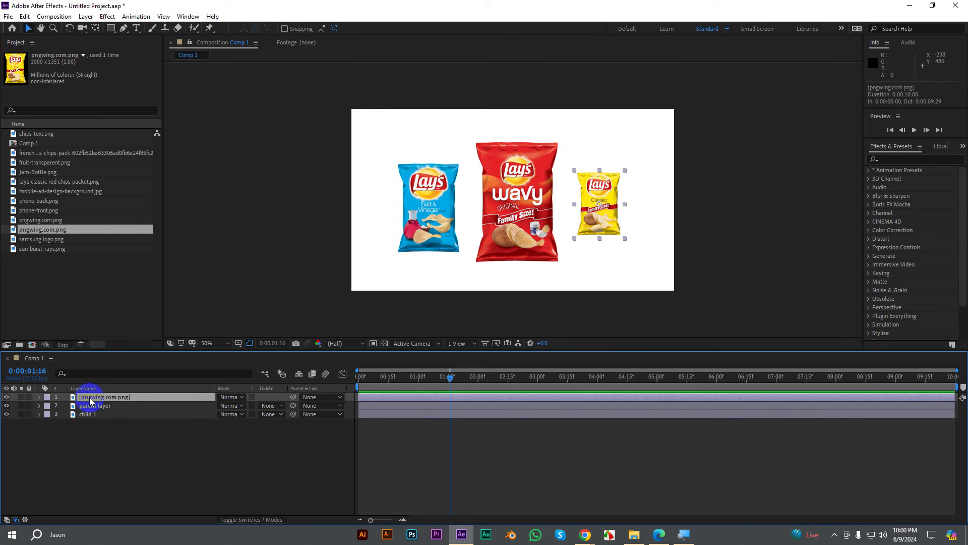
pyautogui.press('Return')
pyautogui.write('ch')
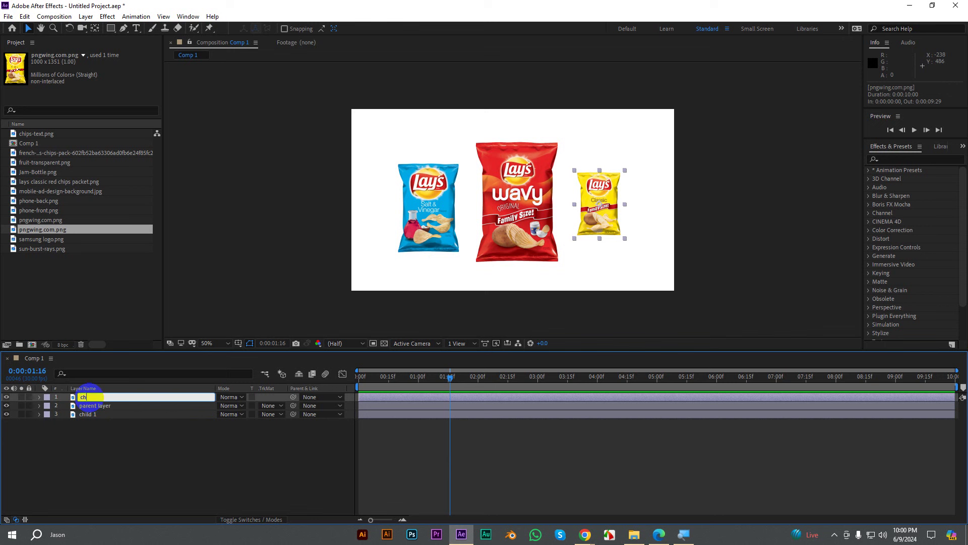
pyautogui.write('ild 2')
pyautogui.moveTo(91, 398)
pyautogui.mouseDown()
pyautogui.moveTo(90, 414)
pyautogui.moveTo(79, 398)
pyautogui.mouseUp()
pyautogui.click(101, 397)
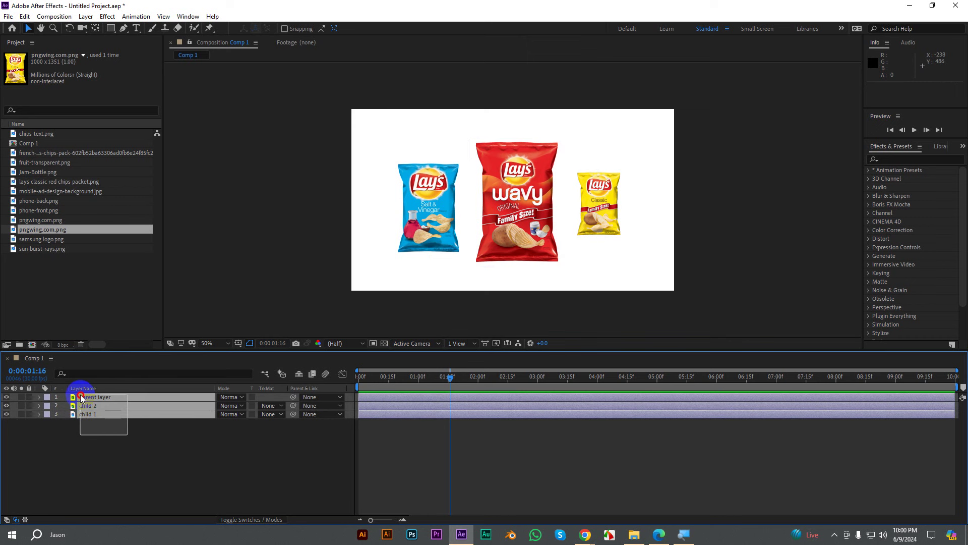
pyautogui.moveTo(79, 398); pyautogui.dragTo(91, 424)
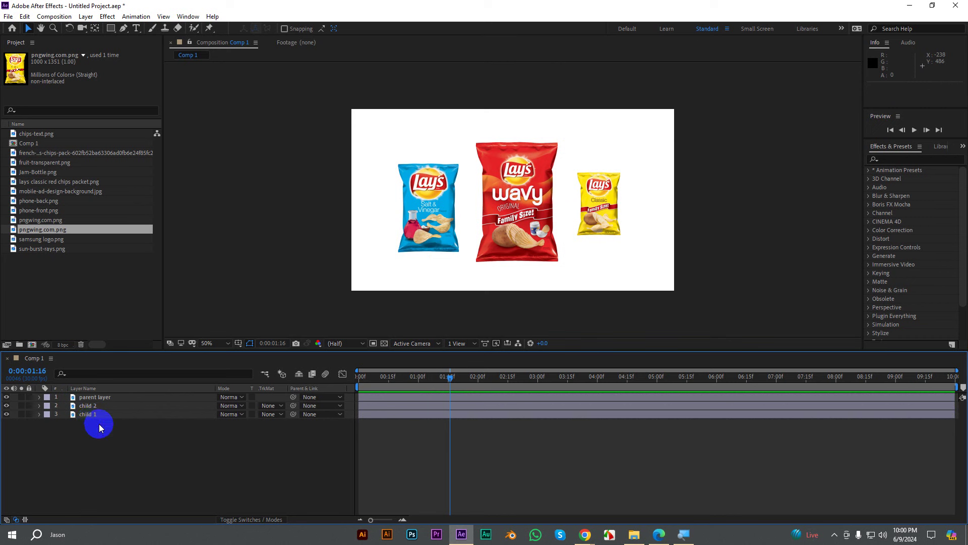
pyautogui.click(96, 398)
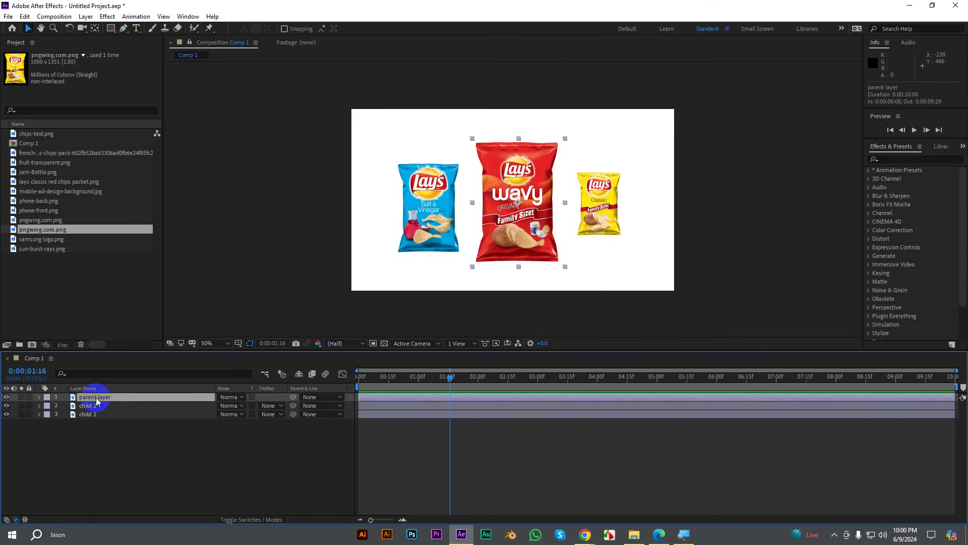
pyautogui.press('r')
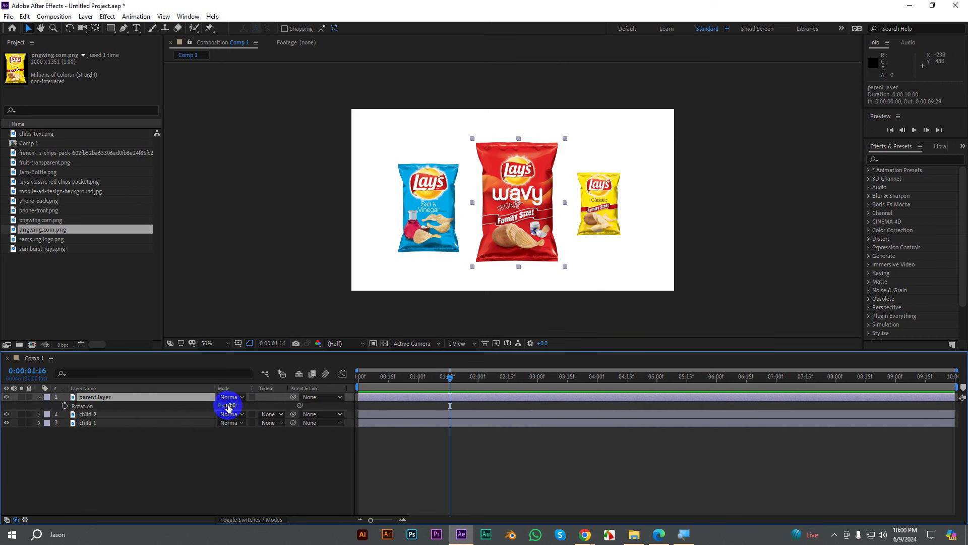
pyautogui.moveTo(228, 406); pyautogui.dragTo(278, 406)
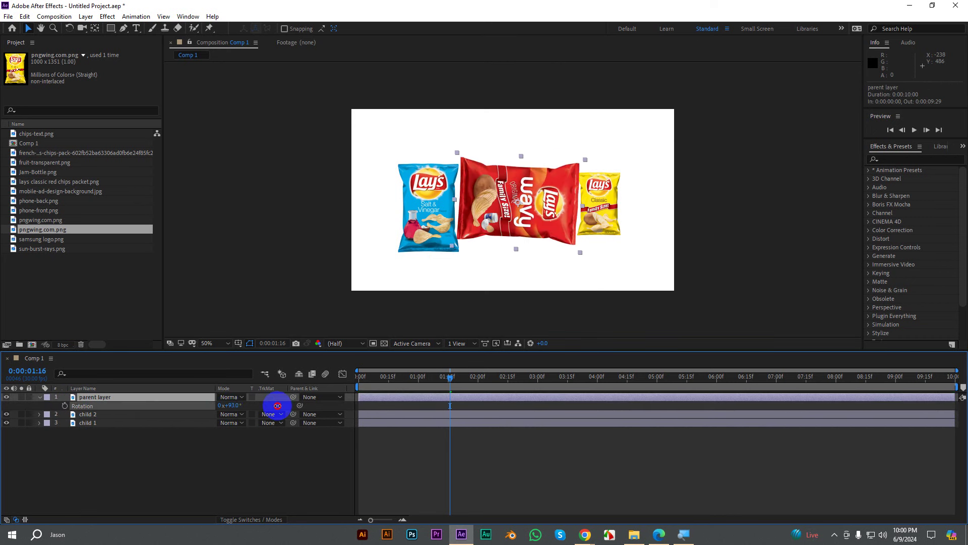
pyautogui.hotkey('ctrl', 'z')
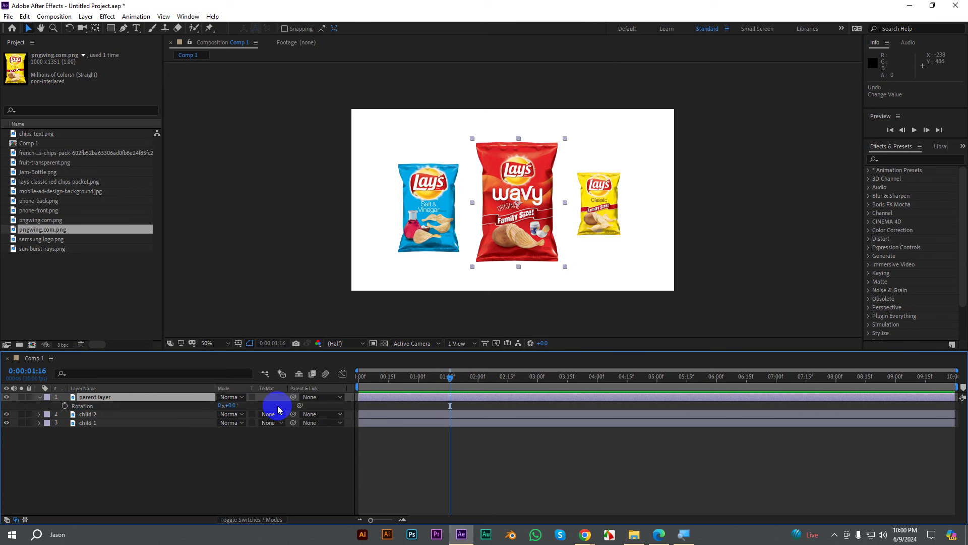
pyautogui.click(43, 398)
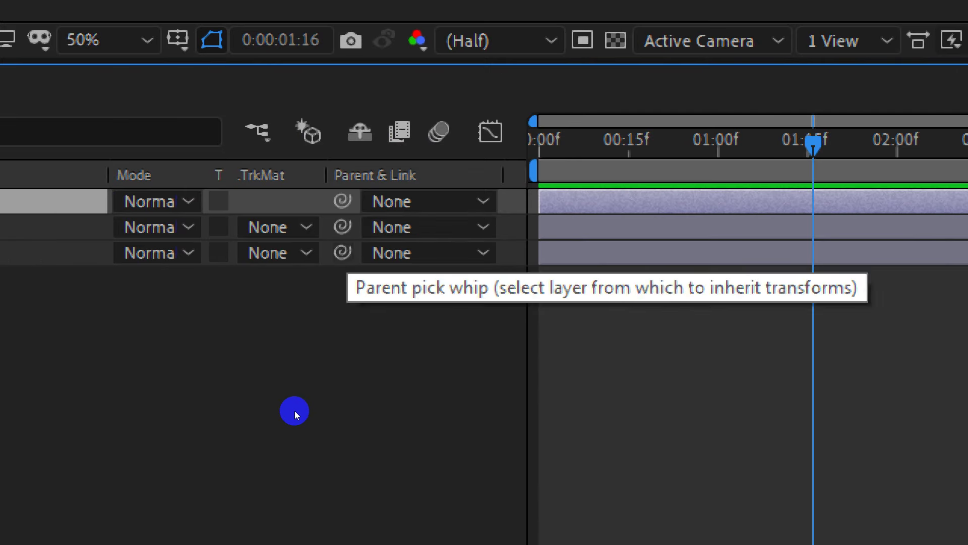
pyautogui.rightClick(471, 174)
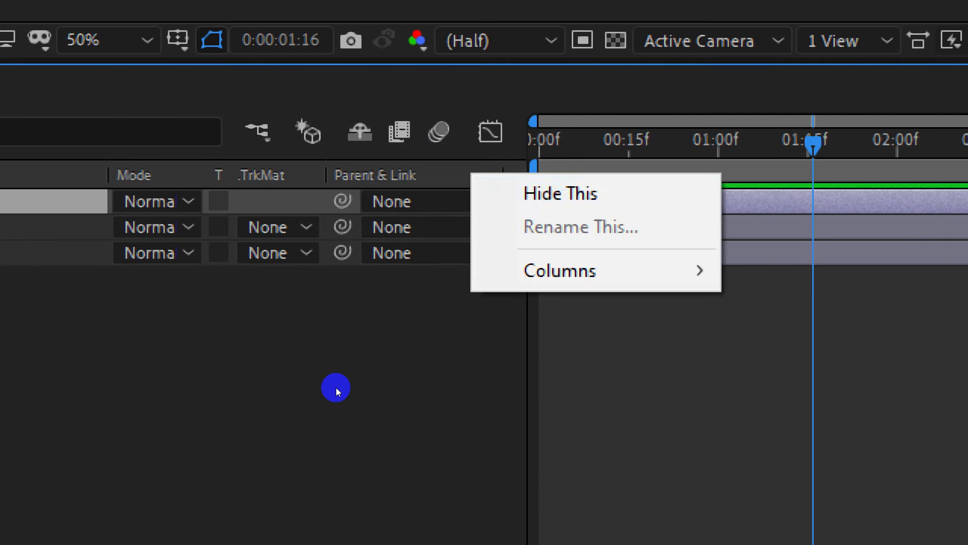
pyautogui.press('Down')
pyautogui.press('Down')
pyautogui.press('Right')
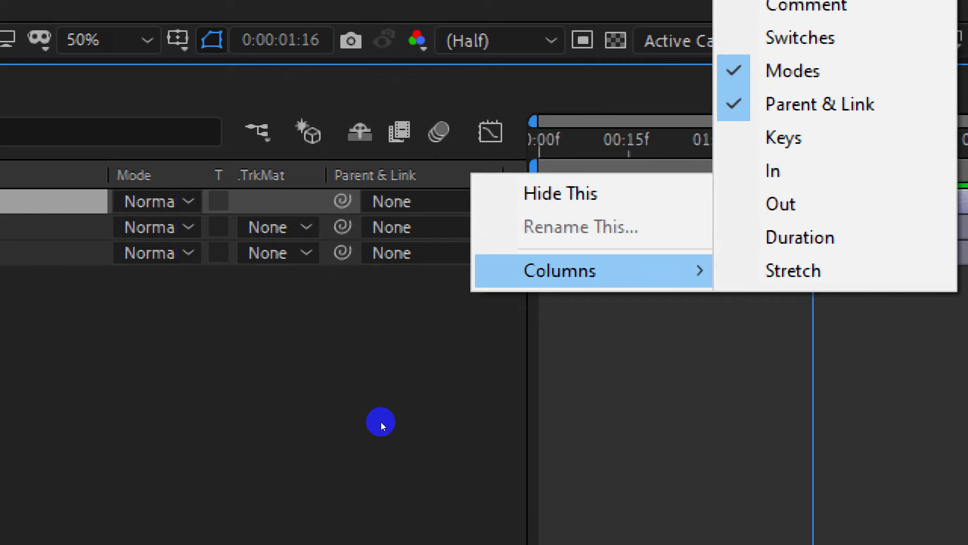
pyautogui.press('k')
pyautogui.press('Up')
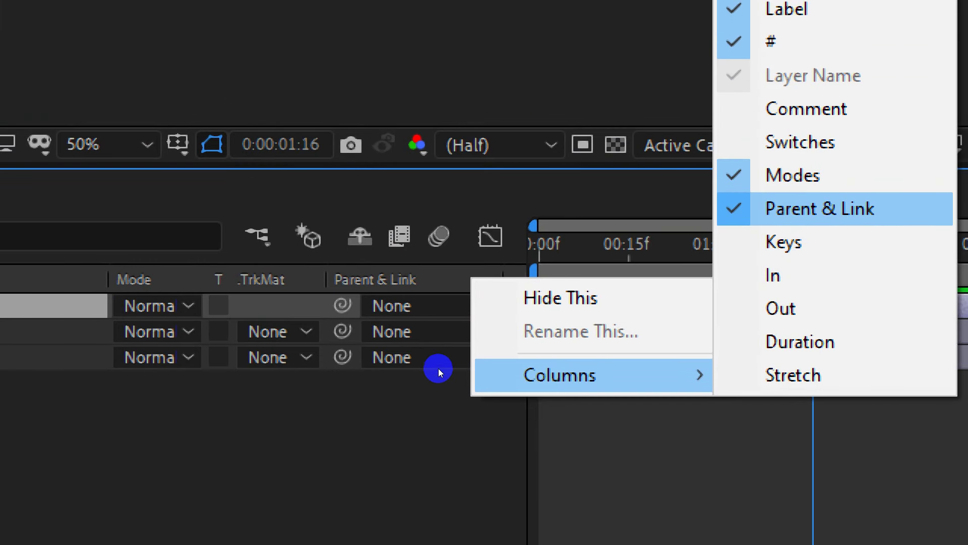
pyautogui.press('Up')
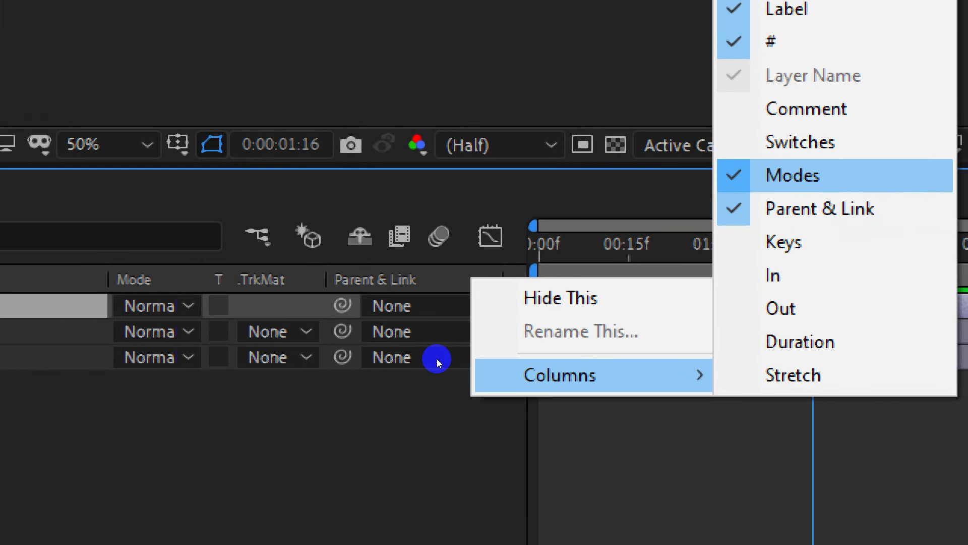
pyautogui.press('Down')
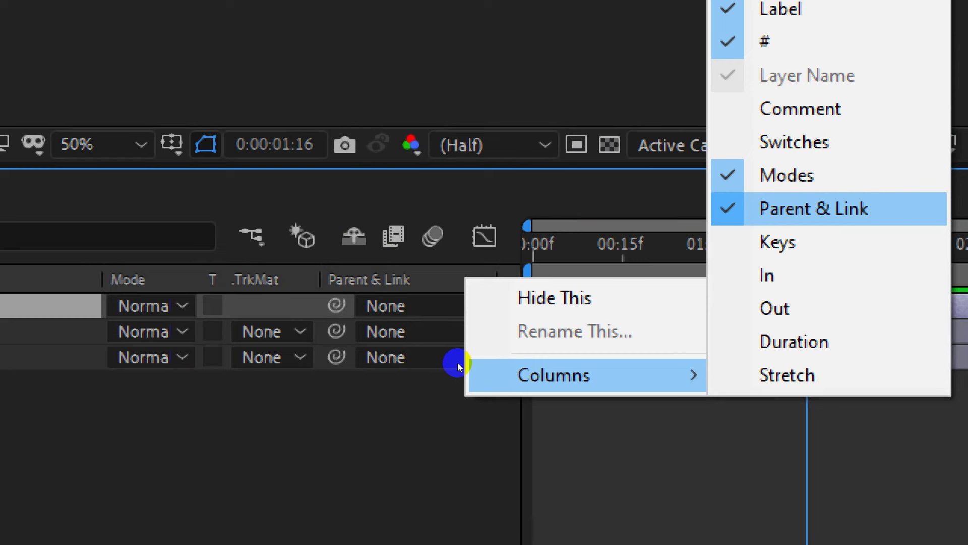
pyautogui.press('Return')
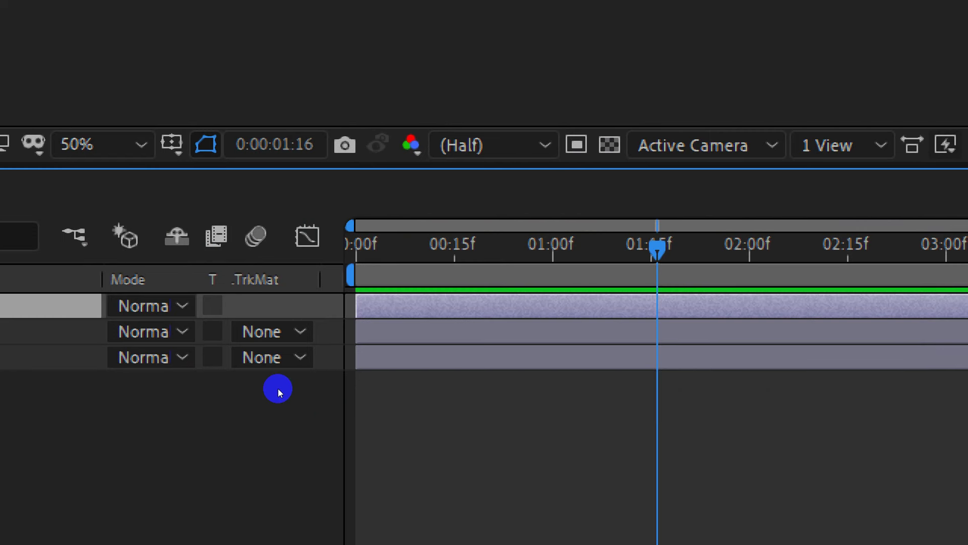
pyautogui.rightClick(277, 388)
pyautogui.press('Down')
pyautogui.press('Down')
pyautogui.press('Right')
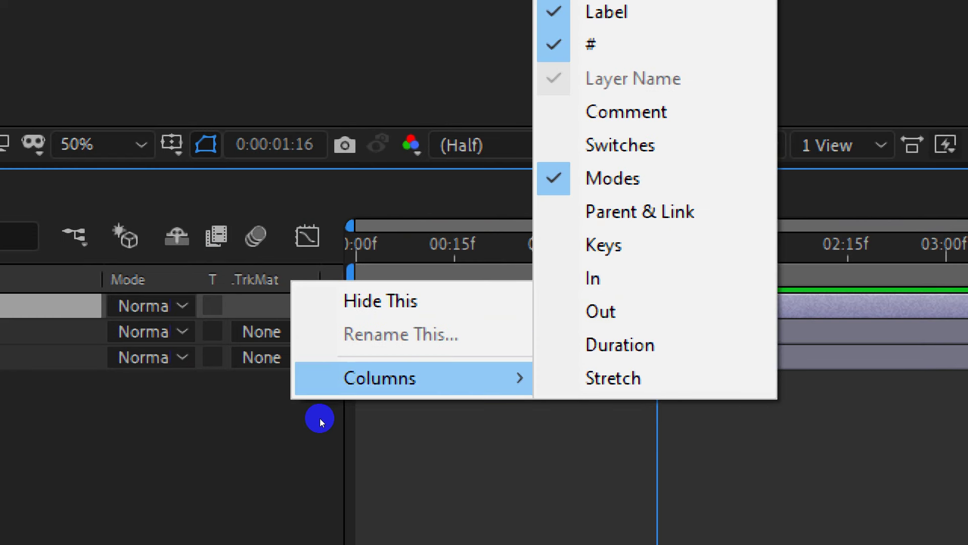
pyautogui.press('Up')
pyautogui.press('Up')
pyautogui.press('Up')
pyautogui.press('Up')
pyautogui.press('Down')
pyautogui.press('Return')
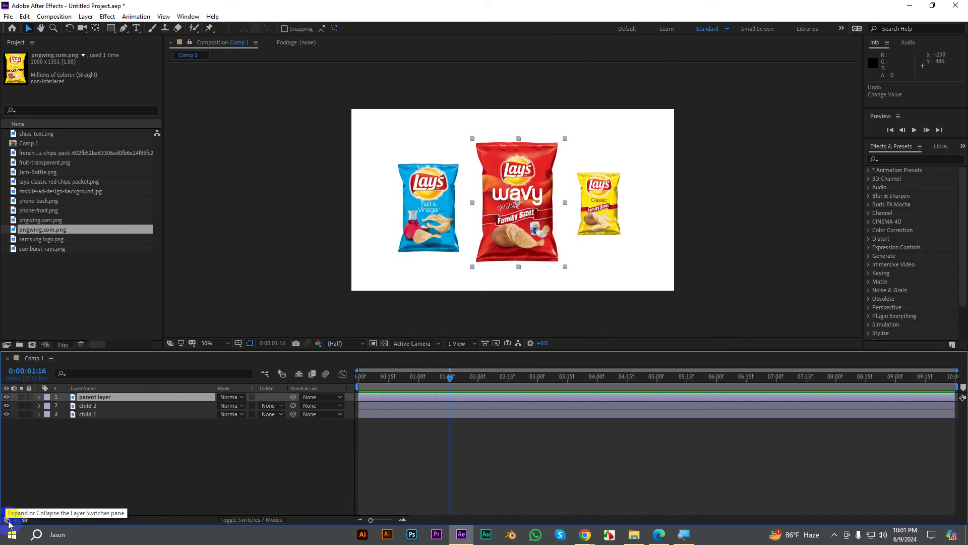
pyautogui.click(232, 519)
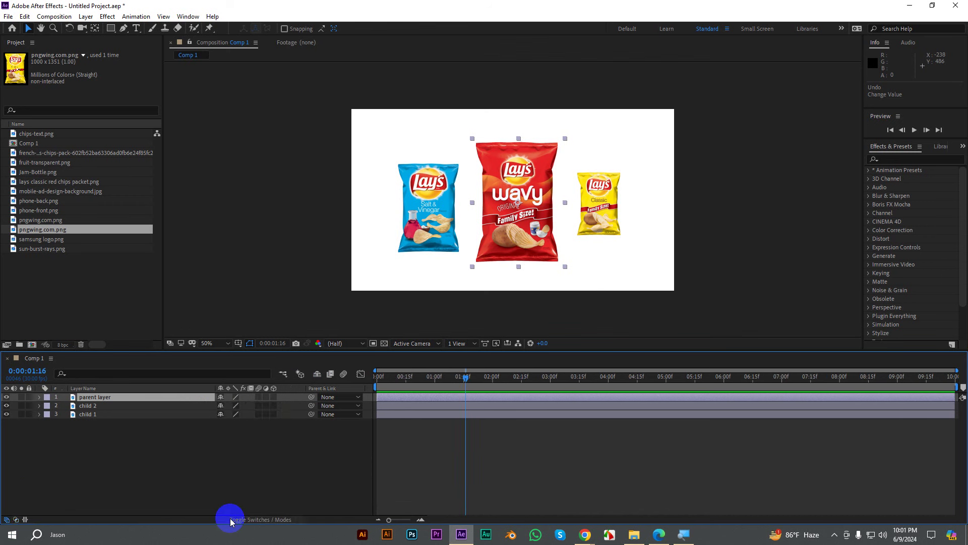
pyautogui.click(232, 519)
pyautogui.click(235, 451)
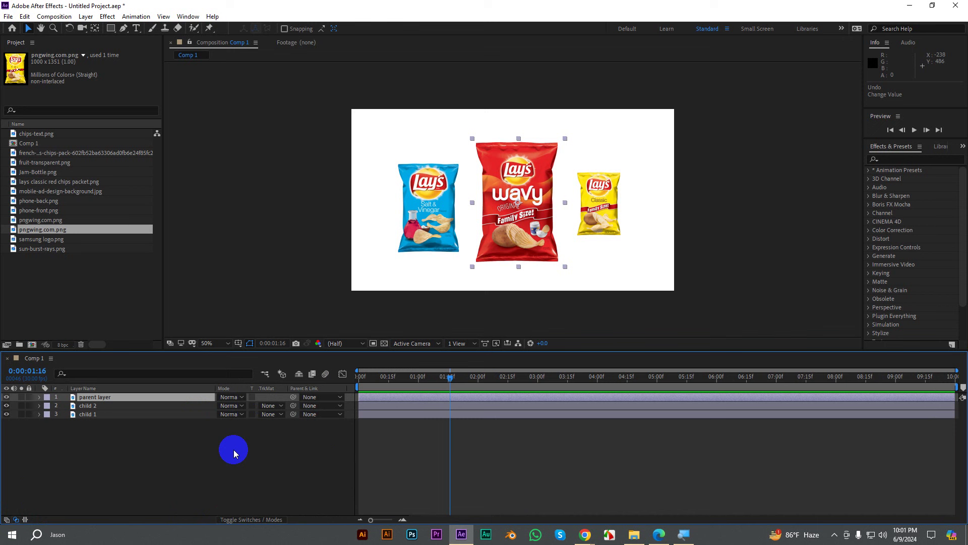
# Step: Select child 1 and child 2 together and pick-whip both to parent layer
pyautogui.click(151, 406)
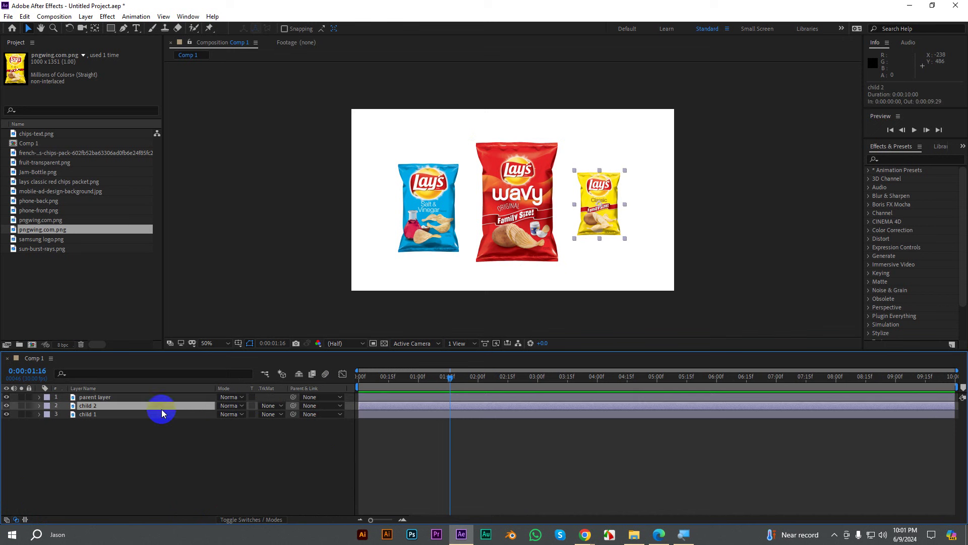
pyautogui.moveTo(293, 406)
pyautogui.mouseDown()
pyautogui.moveTo(160, 412)
pyautogui.moveTo(263, 406)
pyautogui.moveTo(102, 397)
pyautogui.mouseUp()
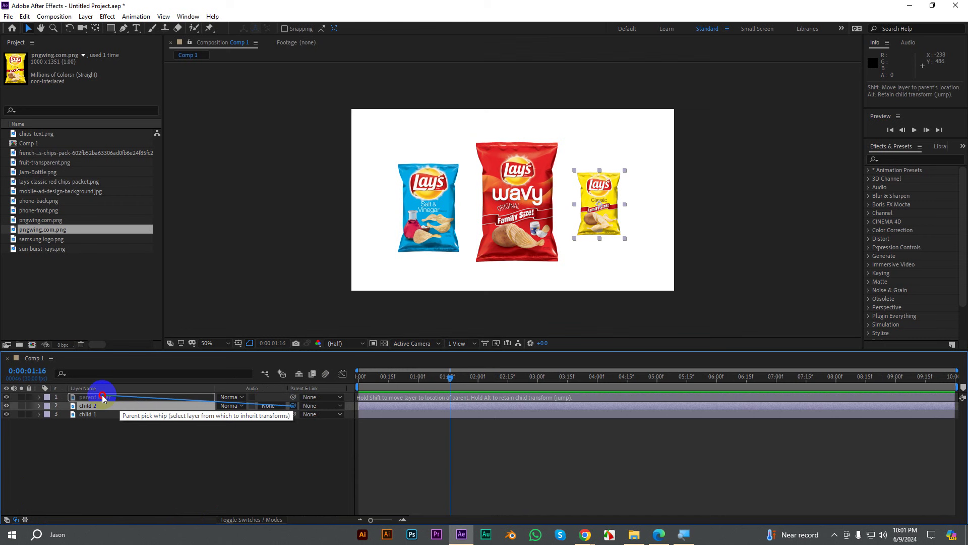
pyautogui.moveTo(102, 398); pyautogui.dragTo(292, 400)
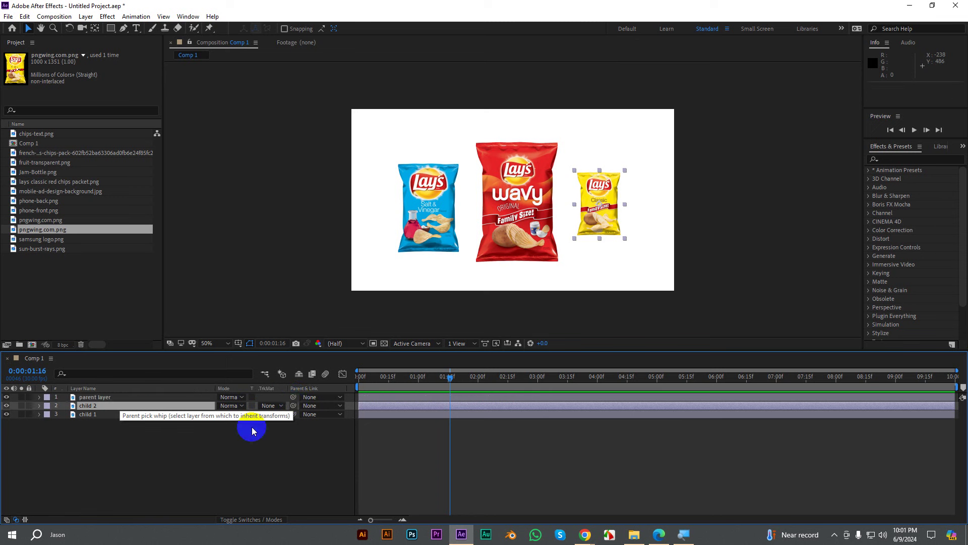
pyautogui.click(145, 415)
pyautogui.moveTo(174, 429); pyautogui.dragTo(104, 400)
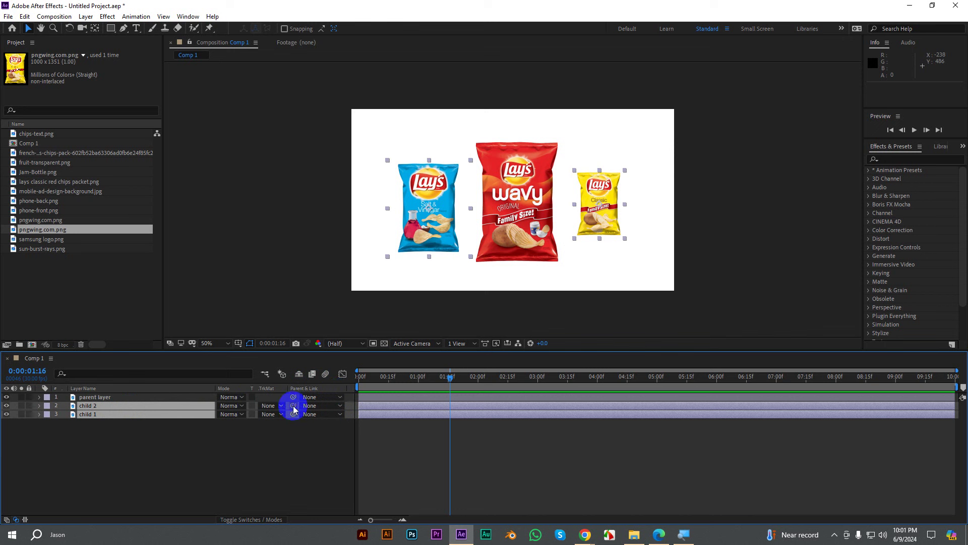
pyautogui.moveTo(294, 407); pyautogui.dragTo(101, 401)
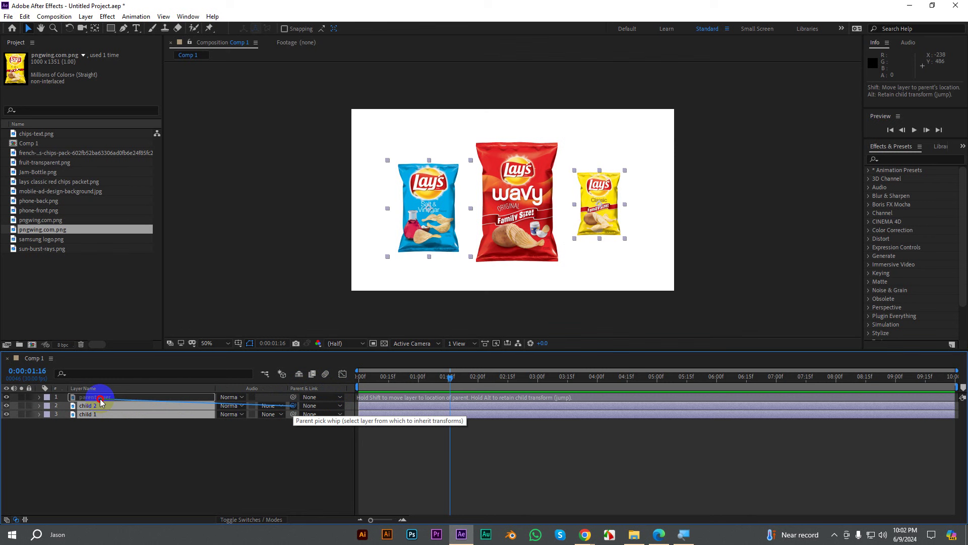
pyautogui.moveTo(101, 401); pyautogui.dragTo(100, 400)
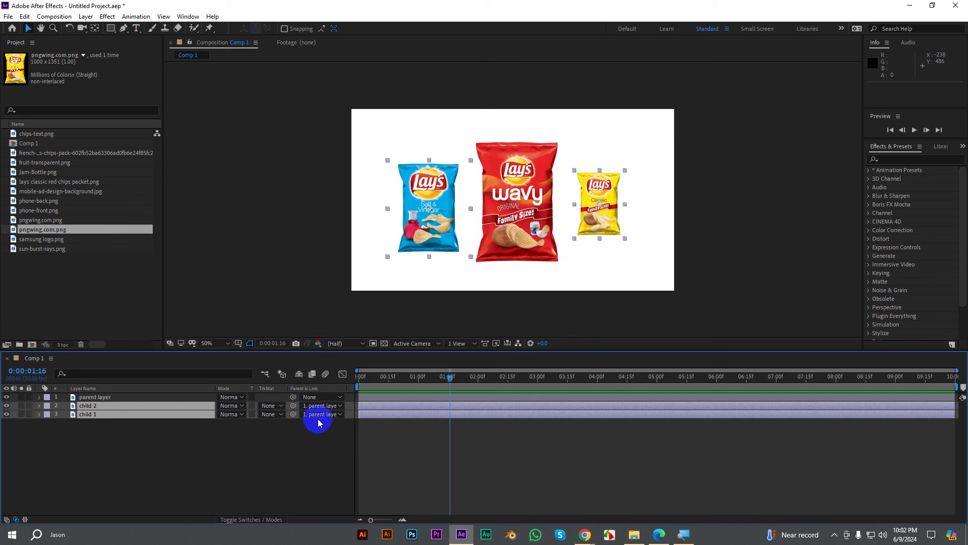
# Step: Reveal the parent layer's Rotation and rotate it, carrying the child packets along
pyautogui.click(103, 398)
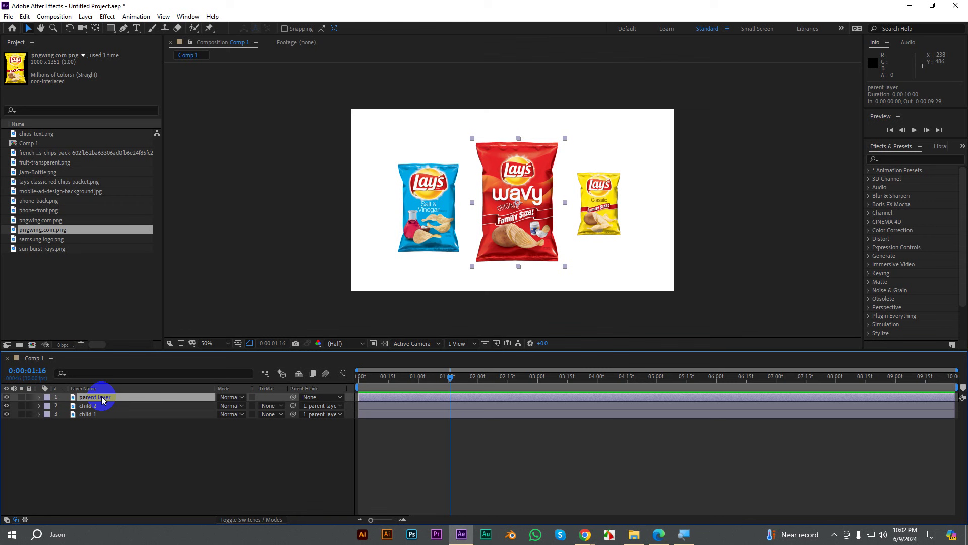
pyautogui.press('r')
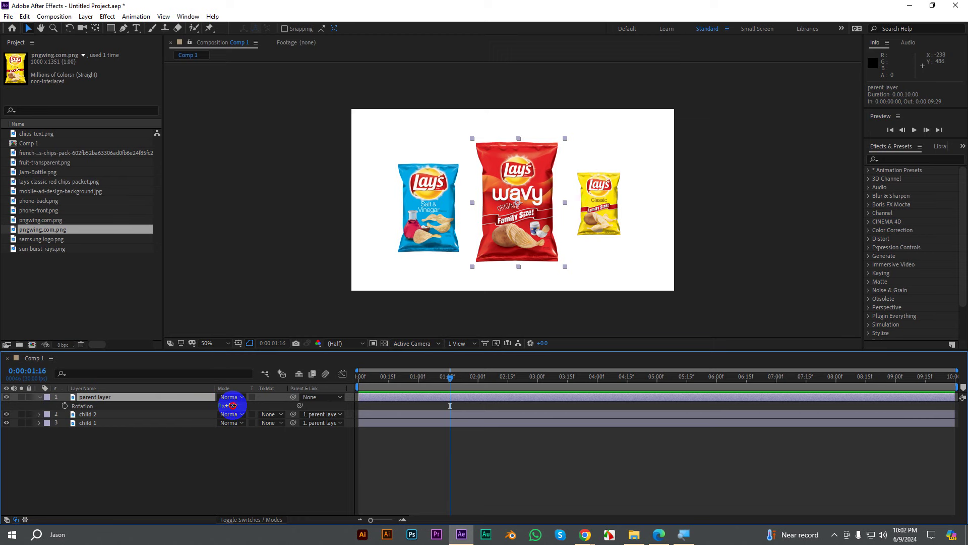
pyautogui.moveTo(232, 406); pyautogui.dragTo(425, 417)
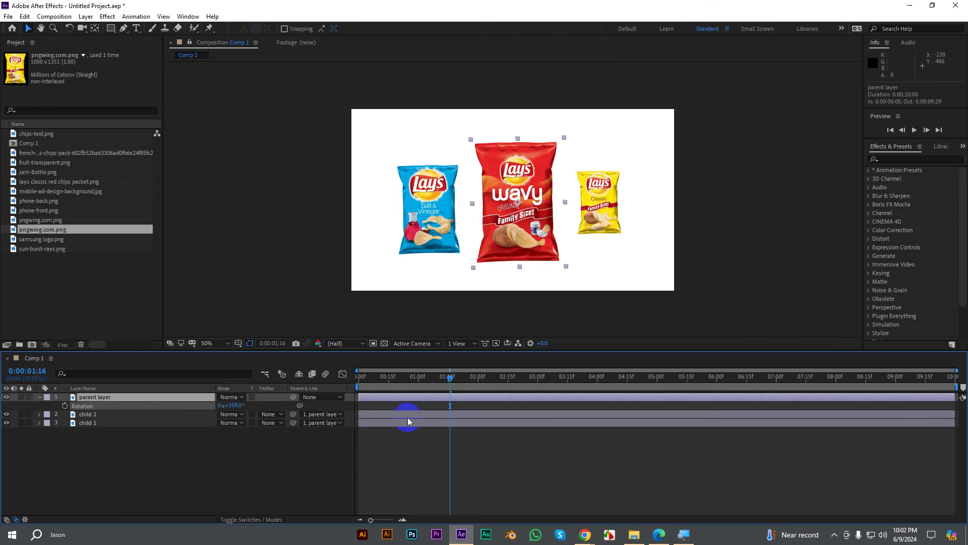
pyautogui.click(158, 412)
# Step: Tilt child 2 (yellow) to 70° and child 1 (blue) to 85° Rotation
pyautogui.click(115, 413)
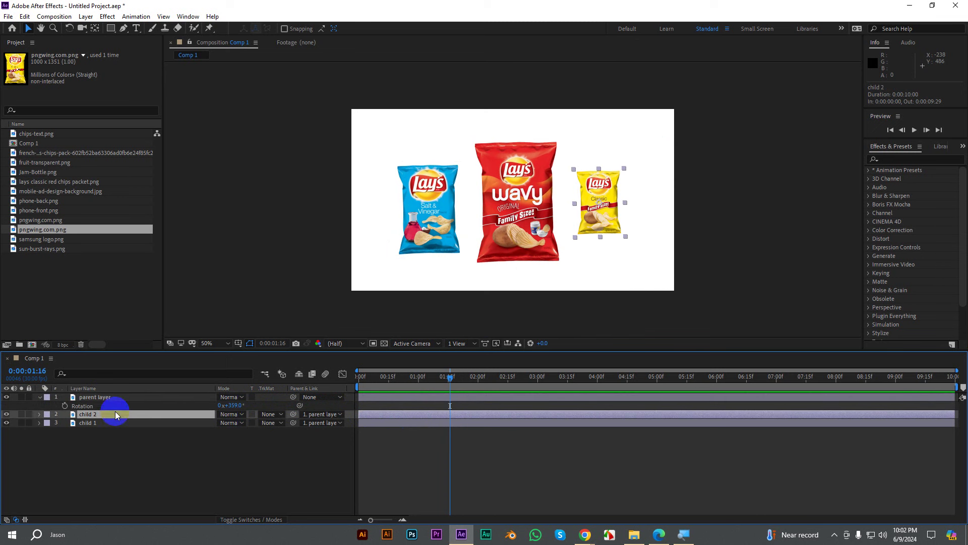
pyautogui.press('r')
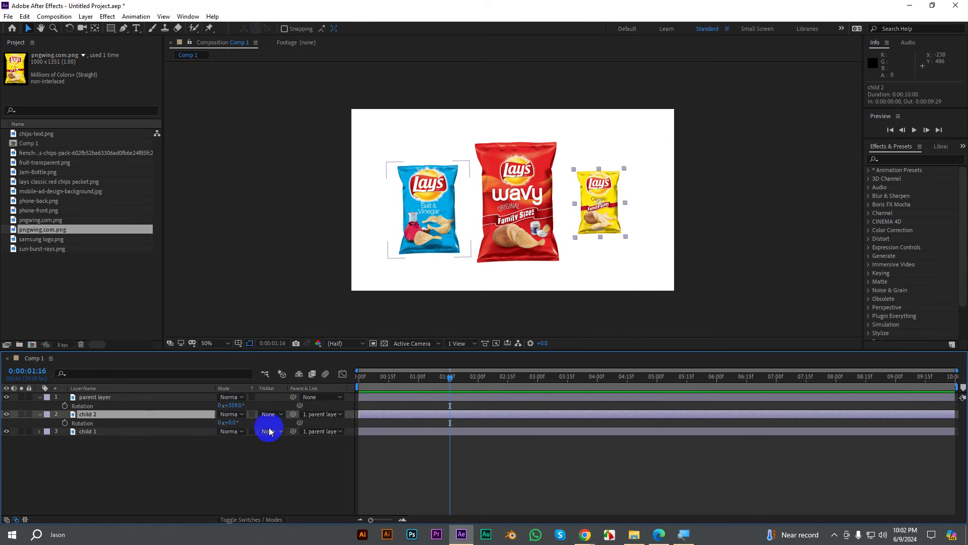
pyautogui.moveTo(231, 423); pyautogui.dragTo(270, 422)
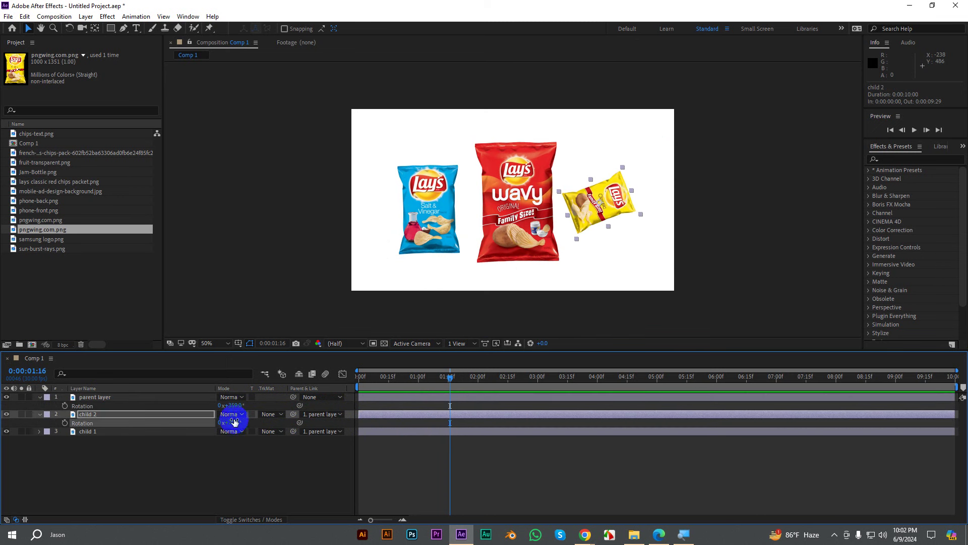
pyautogui.click(141, 431)
pyautogui.press('r')
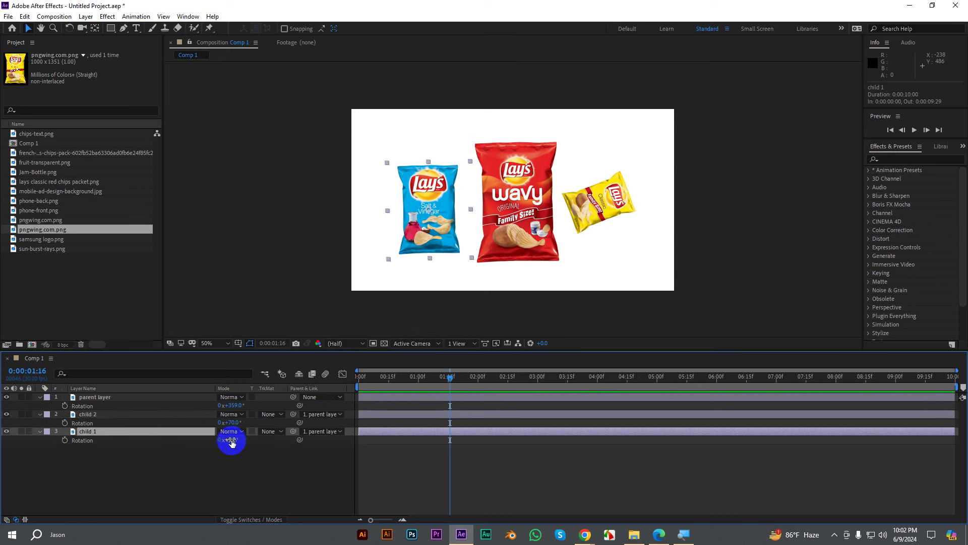
pyautogui.moveTo(229, 439); pyautogui.dragTo(273, 440)
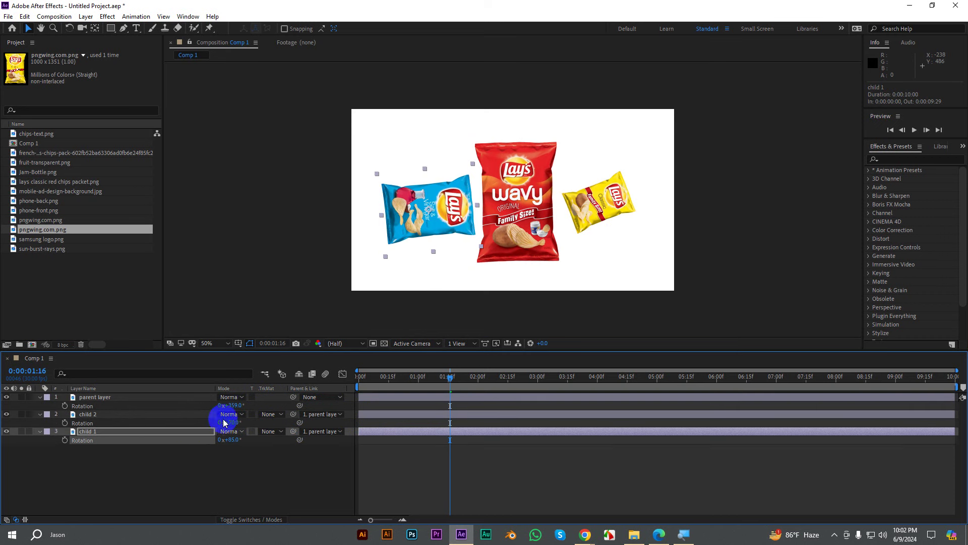
# Step: Rotate the parent layer with all packets again, then undo the rotation changes
pyautogui.moveTo(230, 405); pyautogui.dragTo(444, 437)
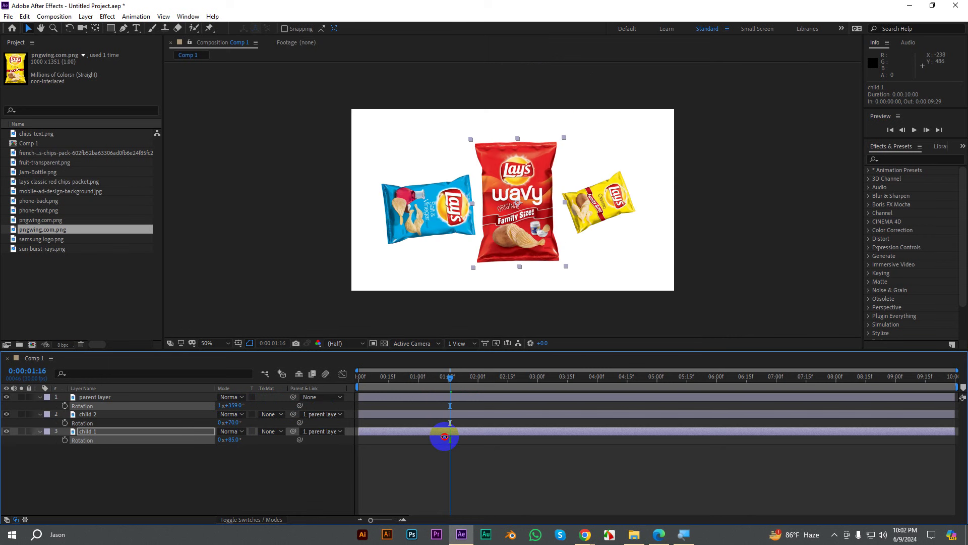
pyautogui.hotkey('ctrl', 'Up')
pyautogui.hotkey('ctrl', 'Up')
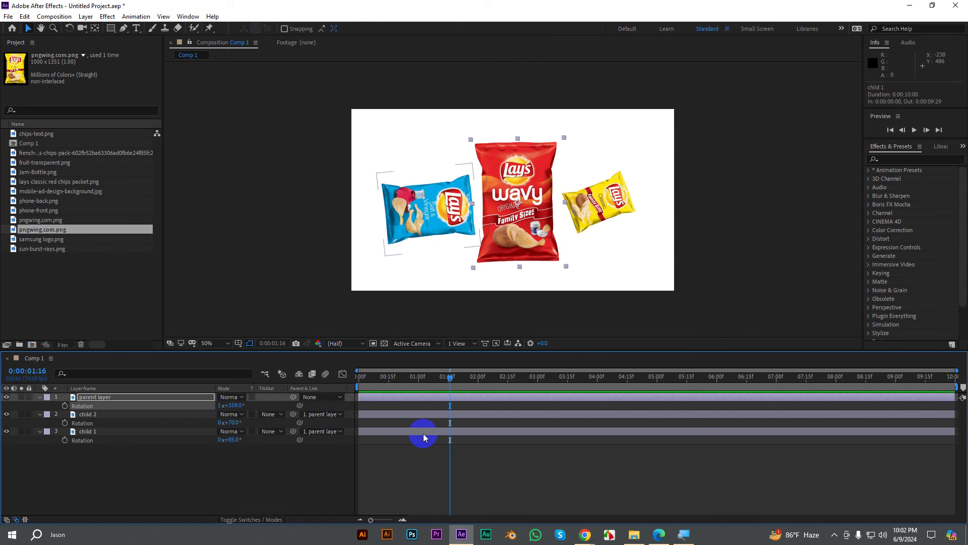
pyautogui.hotkey('ctrl', 'z')
pyautogui.hotkey('ctrl', 'z')
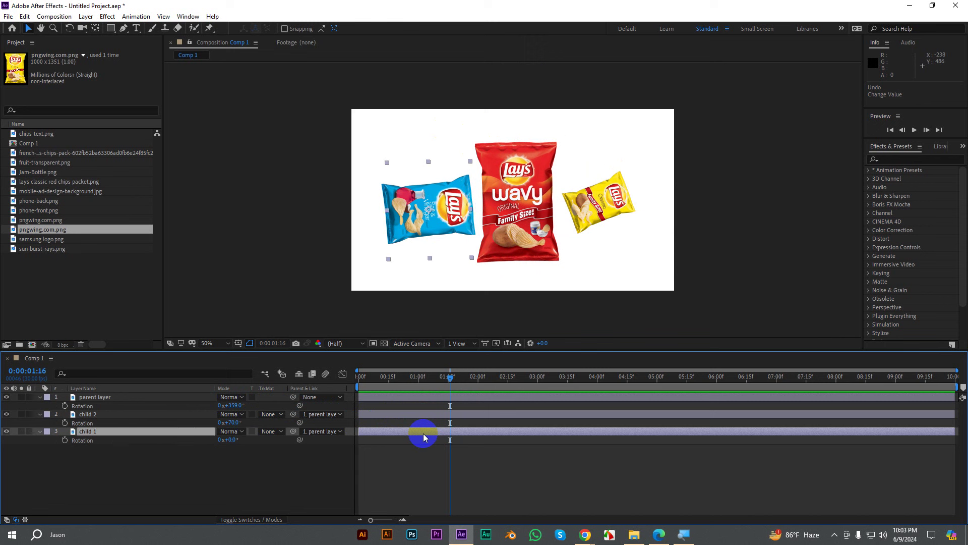
pyautogui.hotkey('ctrl', 'z')
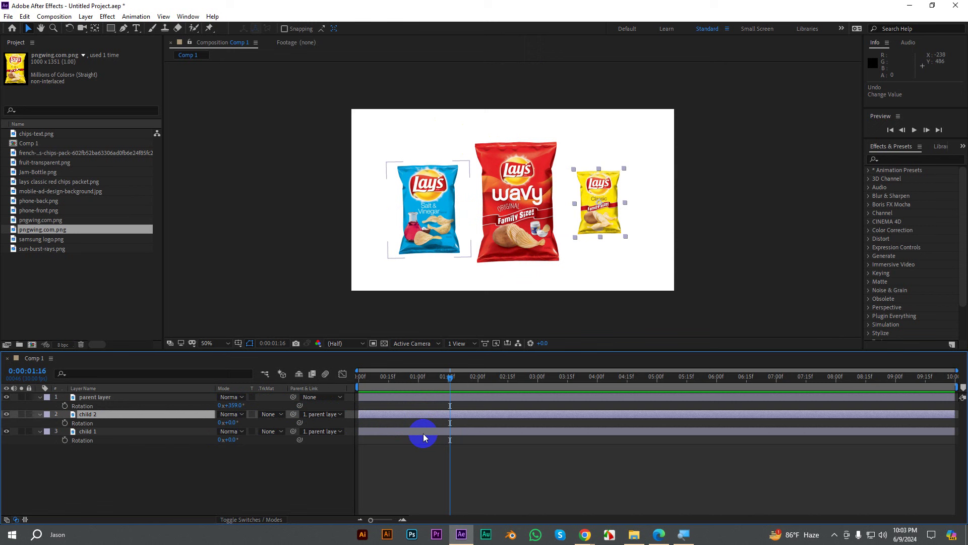
# Step: Search Google for 'ferris wheel' in a new Chrome tab
pyautogui.moveTo(585, 535)
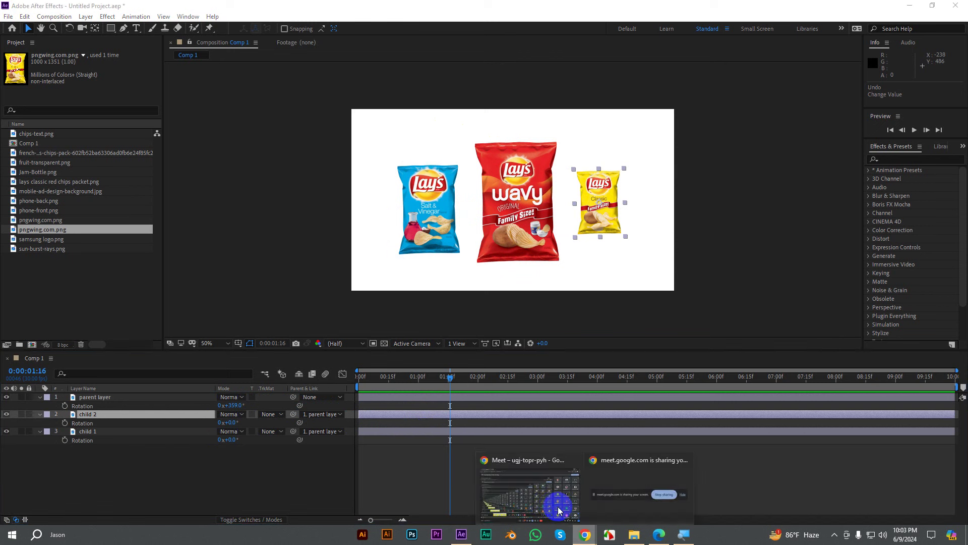
pyautogui.click(555, 502)
pyautogui.click(144, 15)
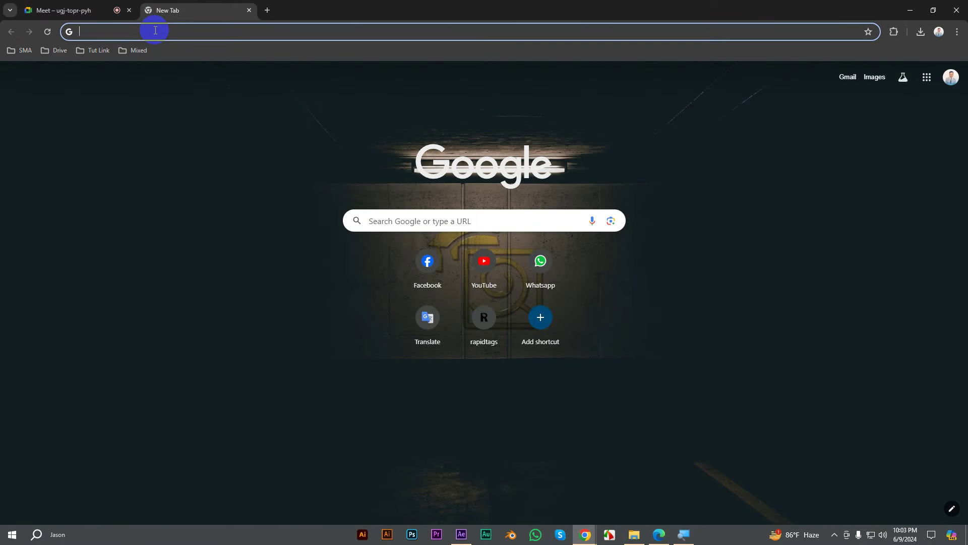
pyautogui.write('fai')
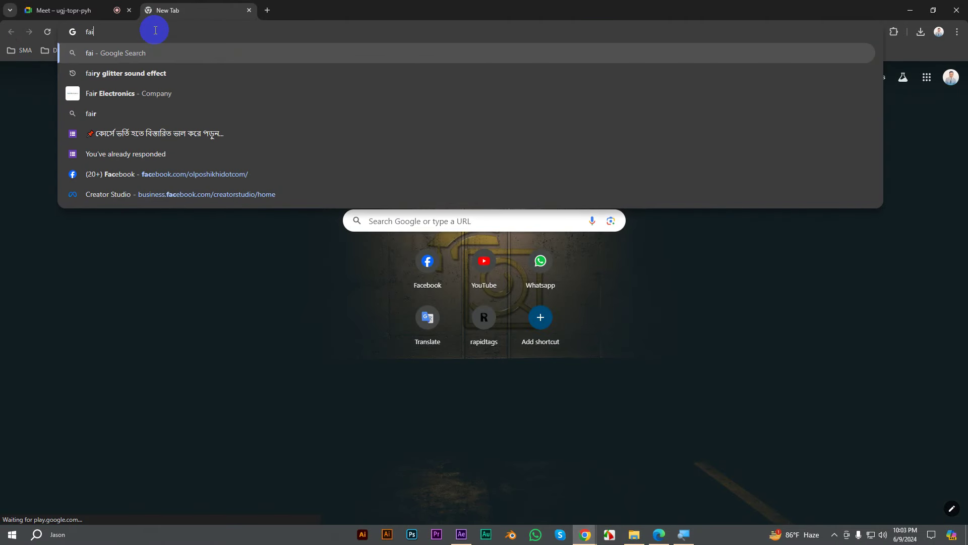
pyautogui.press('BackSpace')
pyautogui.press('BackSpace')
pyautogui.write('ar')
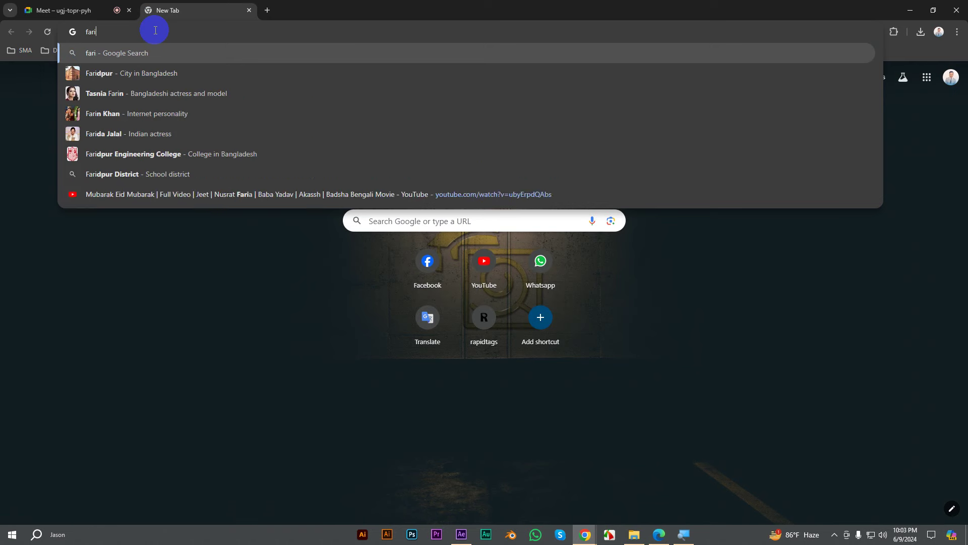
pyautogui.write('is wheel')
pyautogui.press('Return')
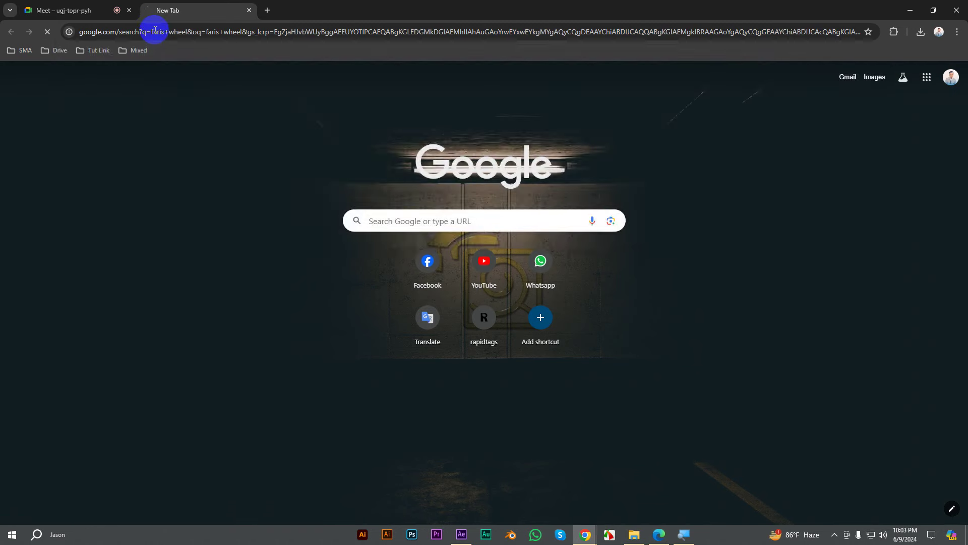
pyautogui.click(205, 171)
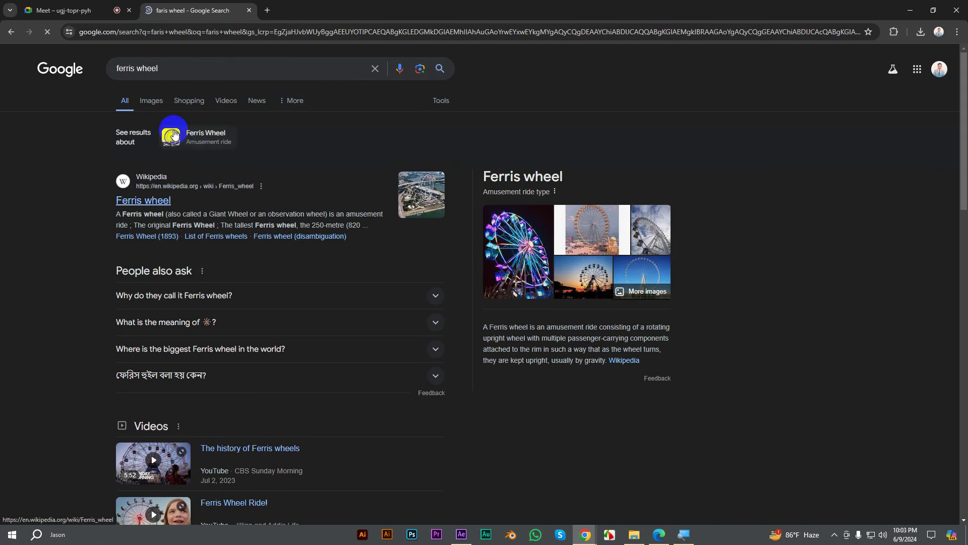
# Step: Preview the colourful ferris wheel drawing in image results, then return to After Effects
pyautogui.click(154, 101)
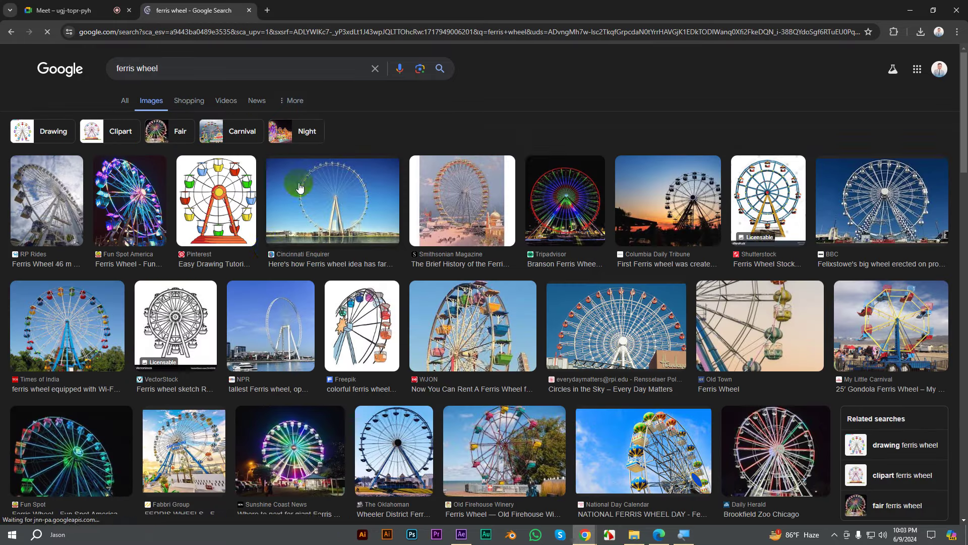
pyautogui.click(216, 202)
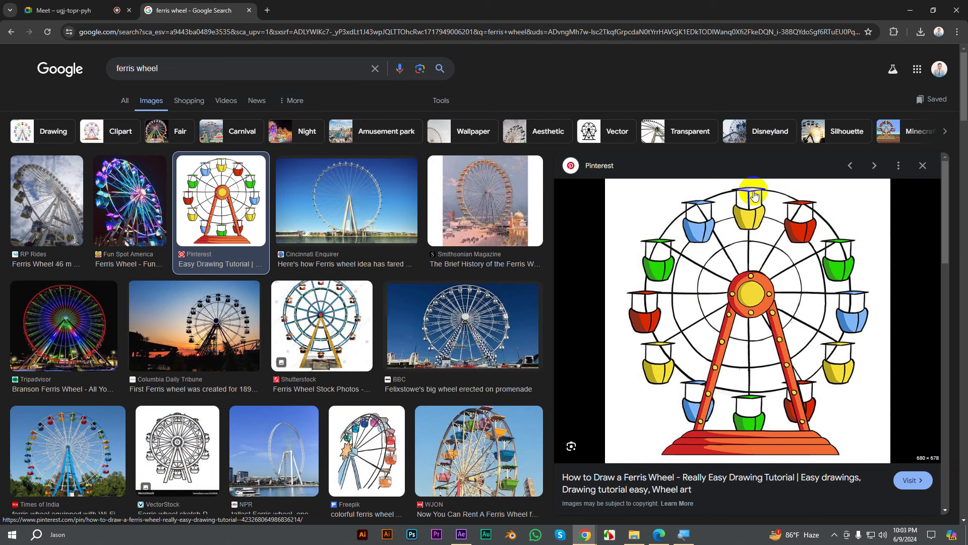
pyautogui.scroll(-5, 411, 249)
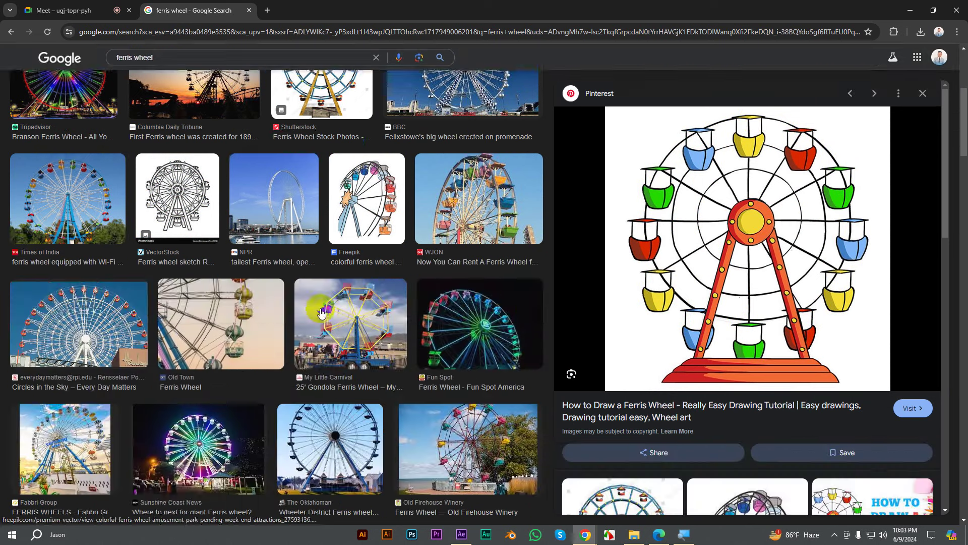
pyautogui.scroll(-6, 323, 312)
pyautogui.scroll(-4, 322, 311)
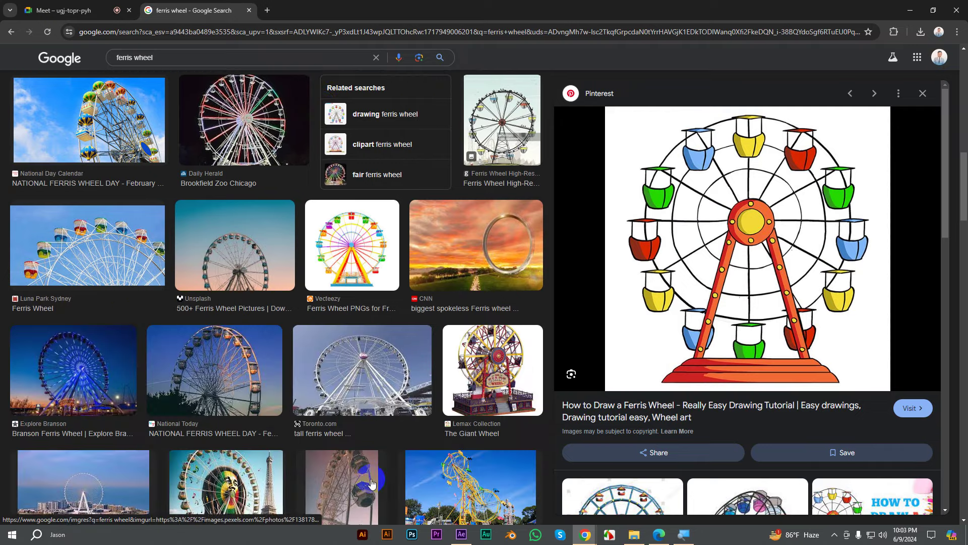
pyautogui.click(465, 539)
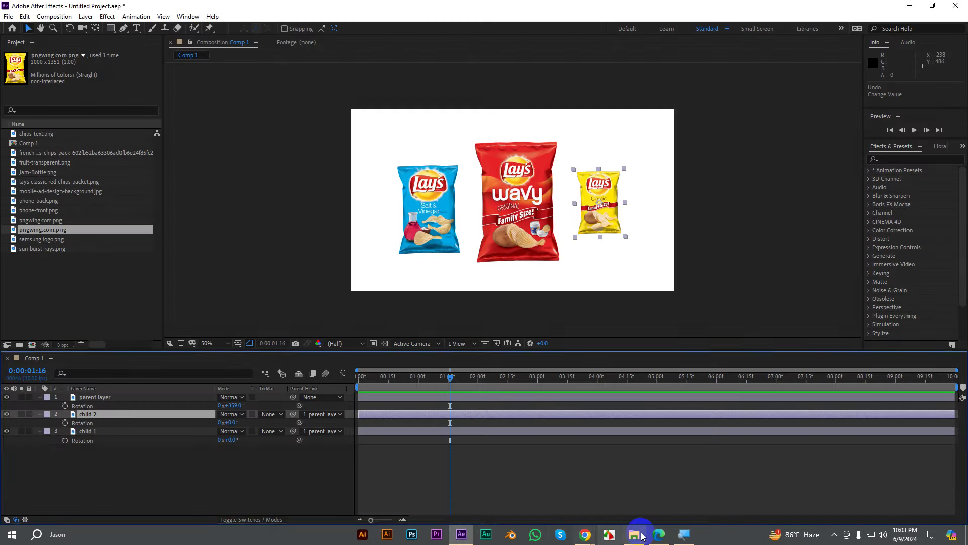
pyautogui.click(634, 534)
pyautogui.click(143, 72)
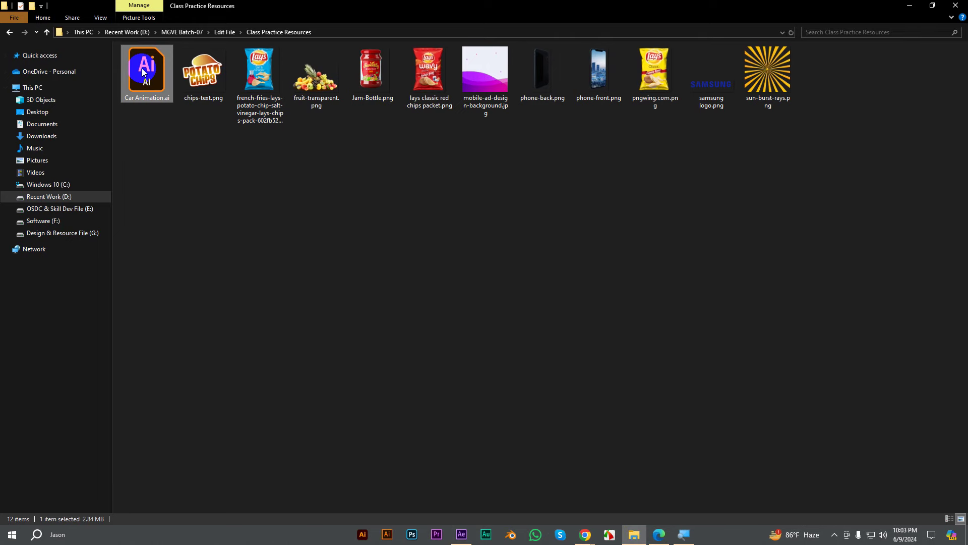
pyautogui.click(101, 17)
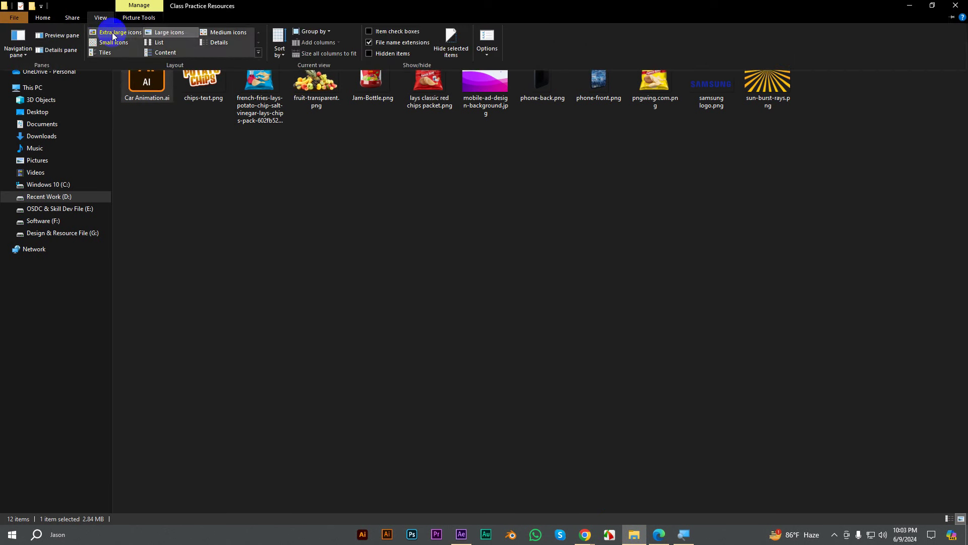
pyautogui.click(56, 35)
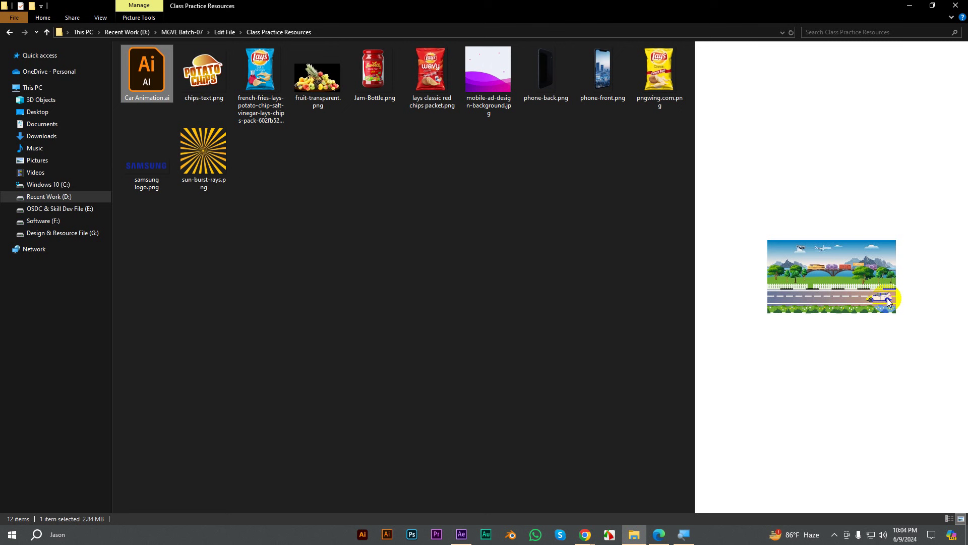
pyautogui.click(99, 18)
pyautogui.click(60, 35)
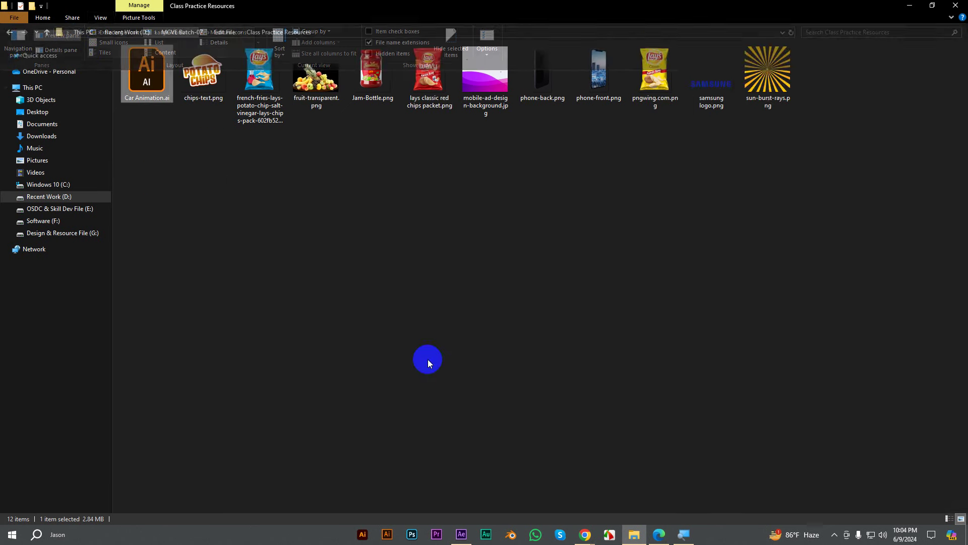
pyautogui.click(462, 534)
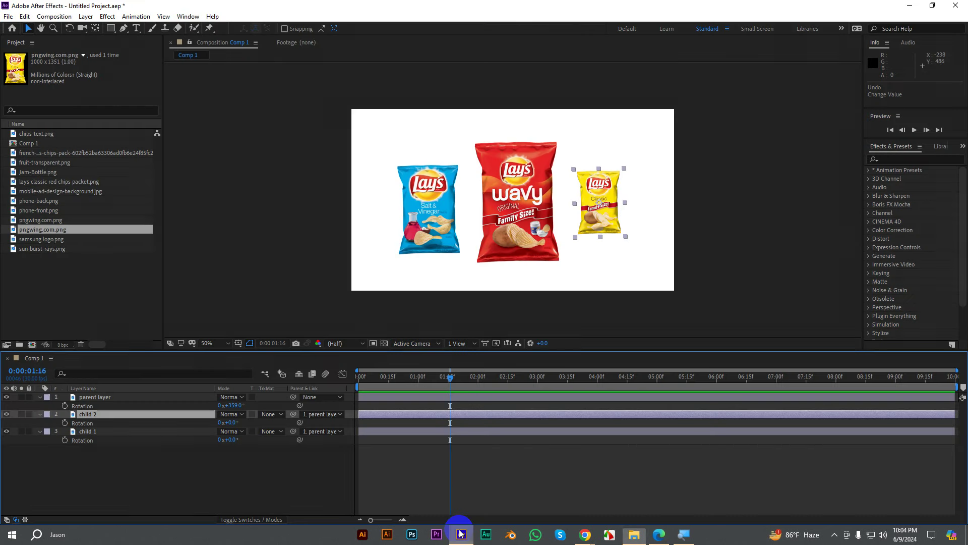
# Step: Relink both child layers to parent layer and reselect parent layer
pyautogui.click(83, 403)
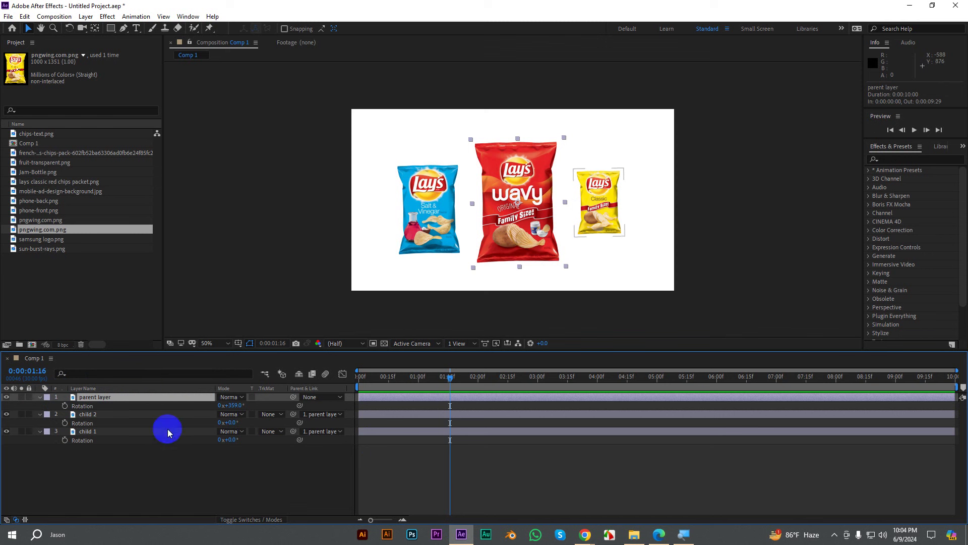
pyautogui.moveTo(189, 449); pyautogui.dragTo(78, 399)
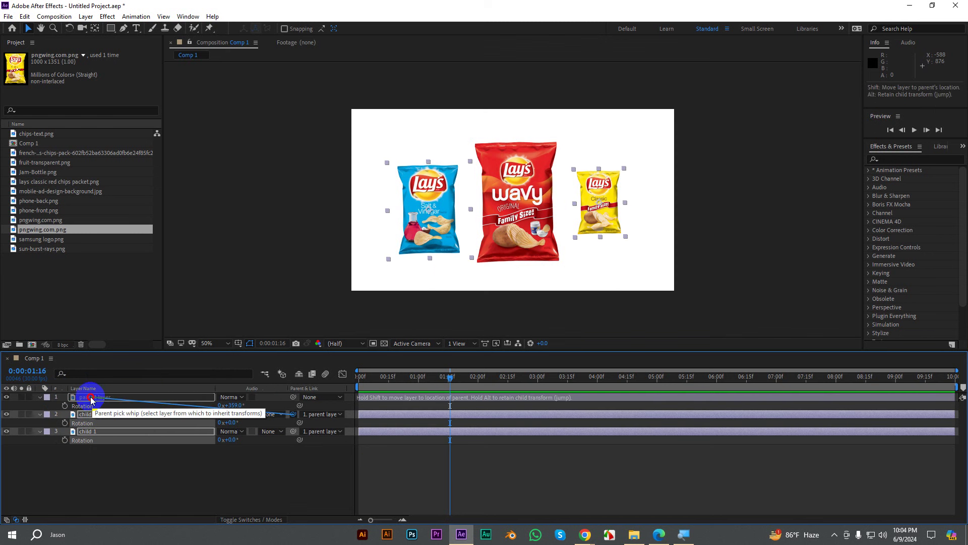
pyautogui.moveTo(98, 406); pyautogui.dragTo(93, 399)
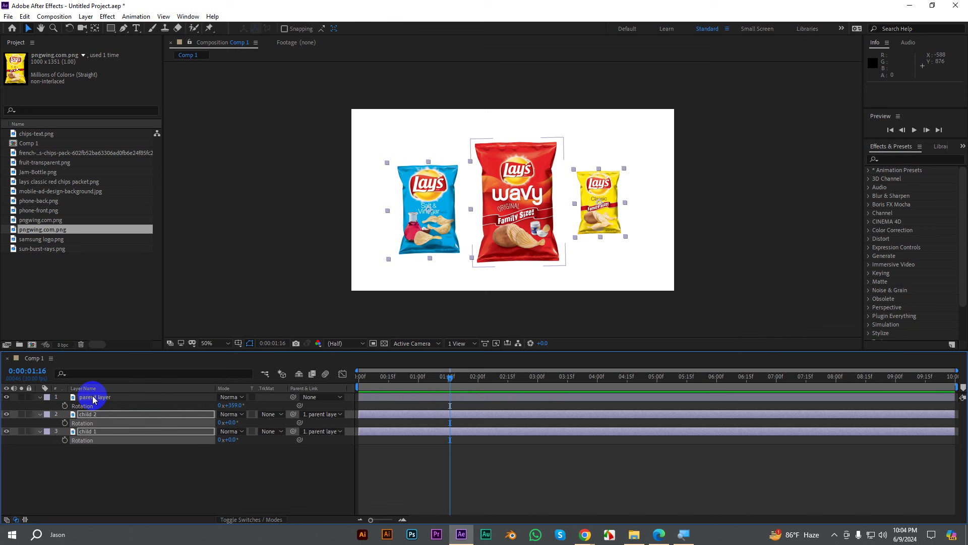
pyautogui.click(93, 399)
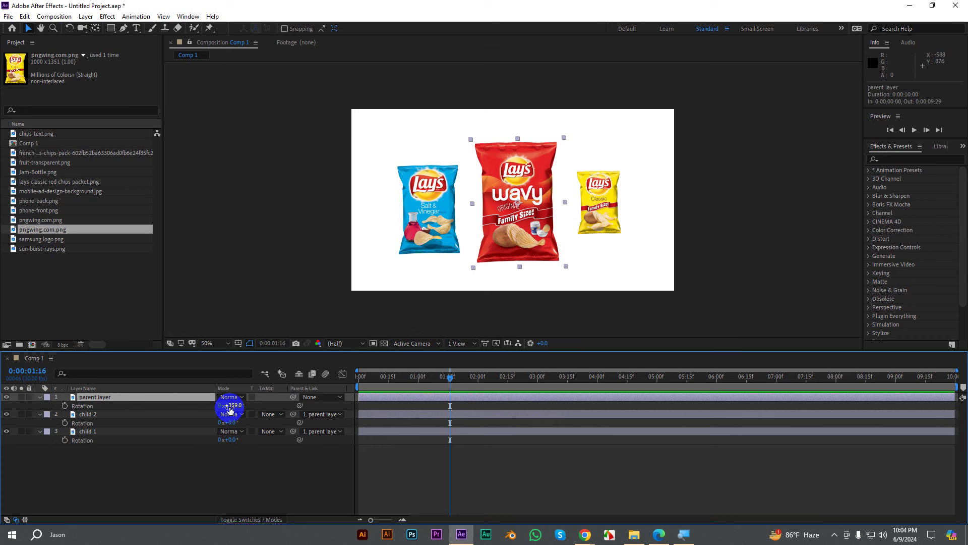
# Step: Shift parent layer's Position to move all packets, set Scale to 36%, and undo an opacity test
pyautogui.press('p')
pyautogui.moveTo(235, 405)
pyautogui.mouseDown()
pyautogui.moveTo(111, 408)
pyautogui.moveTo(146, 385)
pyautogui.moveTo(452, 364)
pyautogui.moveTo(261, 361)
pyautogui.moveTo(248, 385)
pyautogui.moveTo(252, 409)
pyautogui.moveTo(264, 406)
pyautogui.moveTo(239, 416)
pyautogui.moveTo(265, 407)
pyautogui.moveTo(238, 416)
pyautogui.moveTo(248, 411)
pyautogui.mouseUp()
pyautogui.press('s')
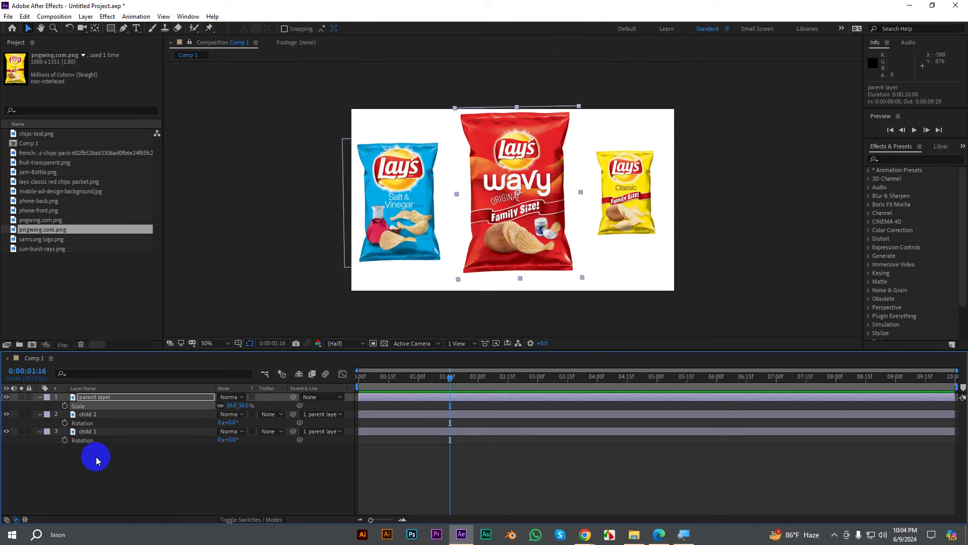
pyautogui.press('t')
pyautogui.moveTo(222, 406)
pyautogui.mouseDown()
pyautogui.moveTo(214, 409)
pyautogui.moveTo(216, 400)
pyautogui.mouseUp()
pyautogui.hotkey('ctrl', 'z')
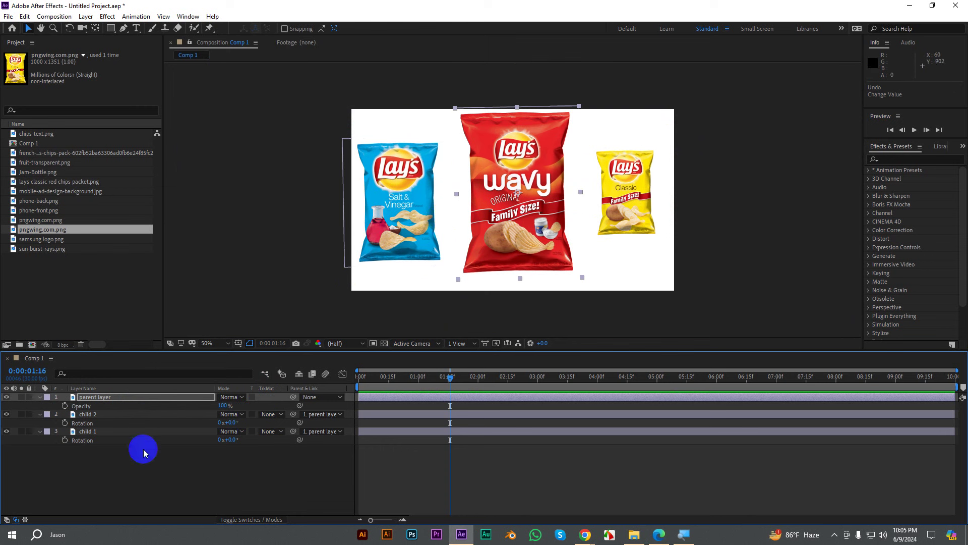
# Step: Show layers by Source Name and test the packets' opacity and position, undoing the move
pyautogui.click(96, 414)
pyautogui.click(98, 388)
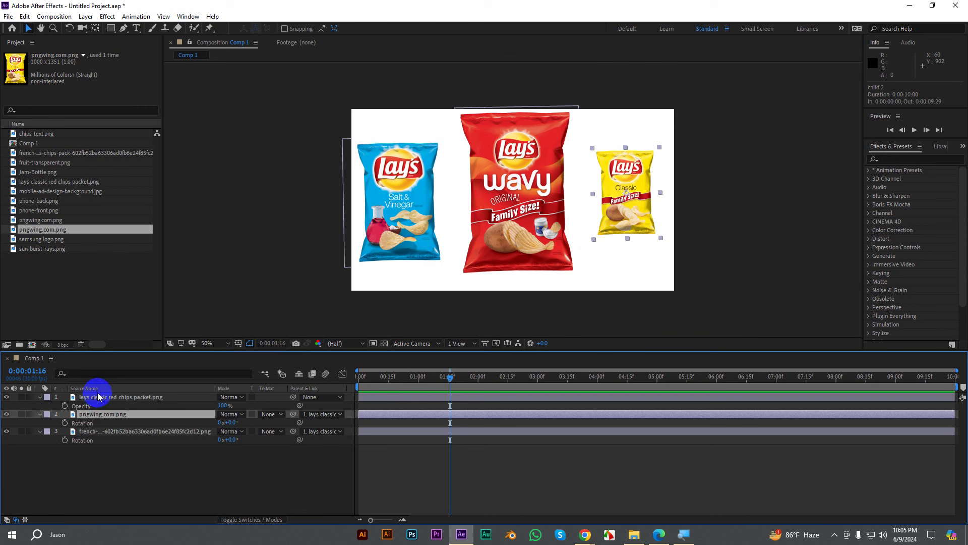
pyautogui.press('p')
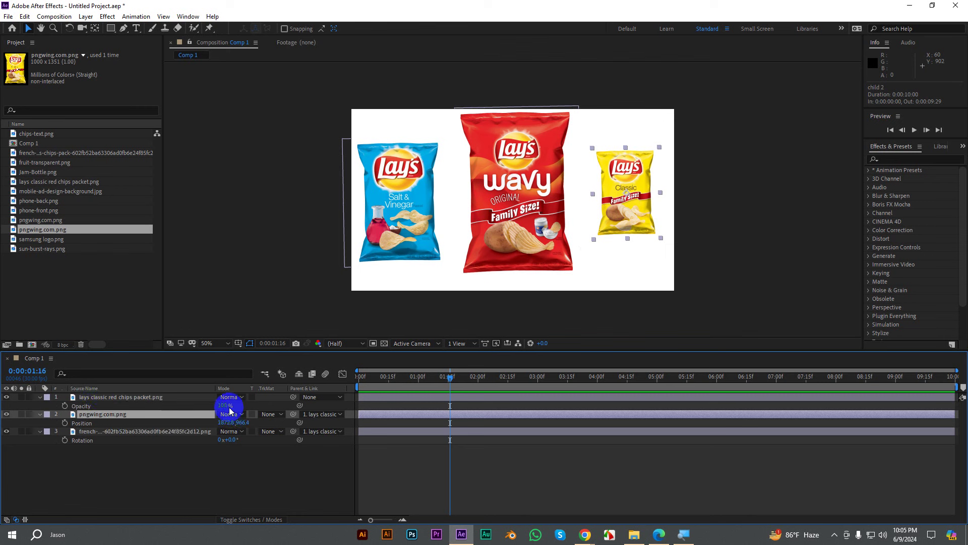
pyautogui.moveTo(259, 399); pyautogui.dragTo(142, 412)
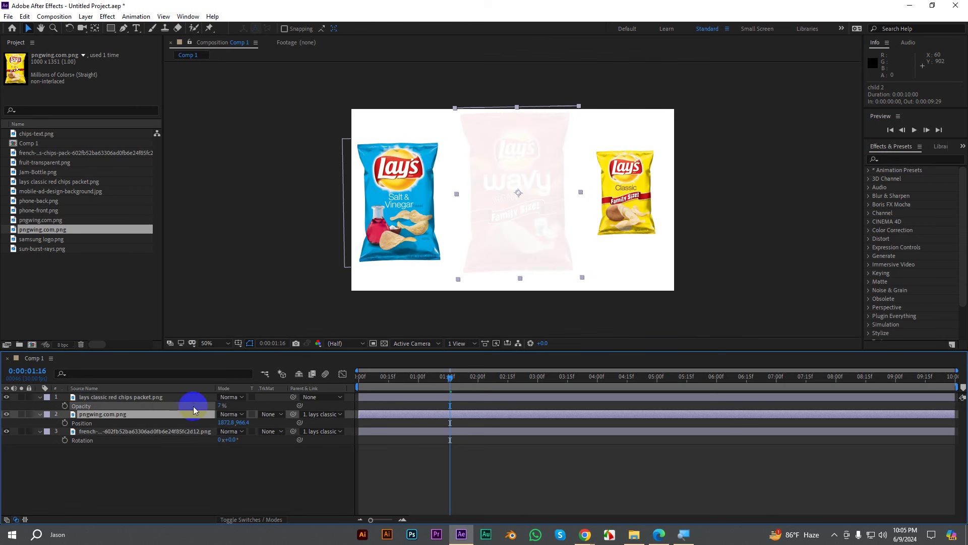
pyautogui.click(119, 396)
pyautogui.press('p')
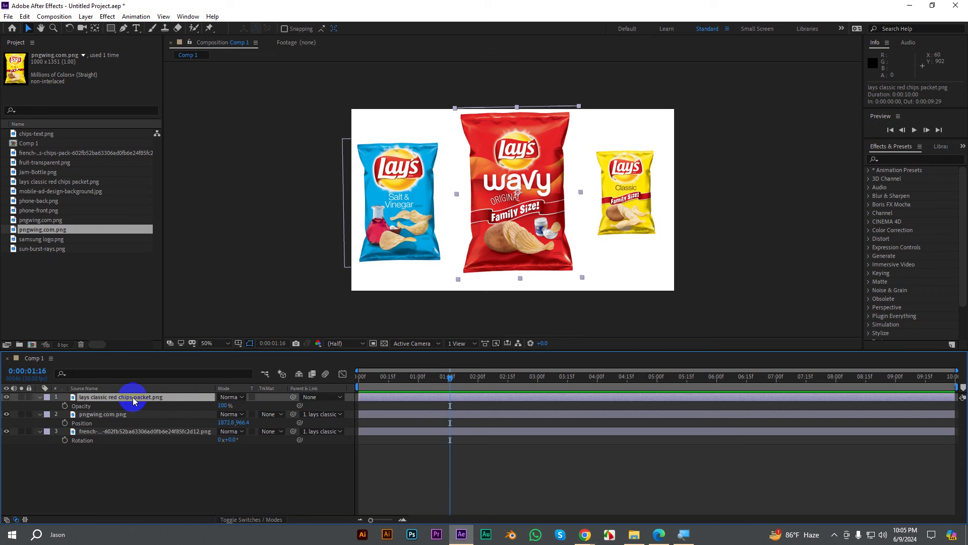
pyautogui.moveTo(225, 407); pyautogui.dragTo(268, 396)
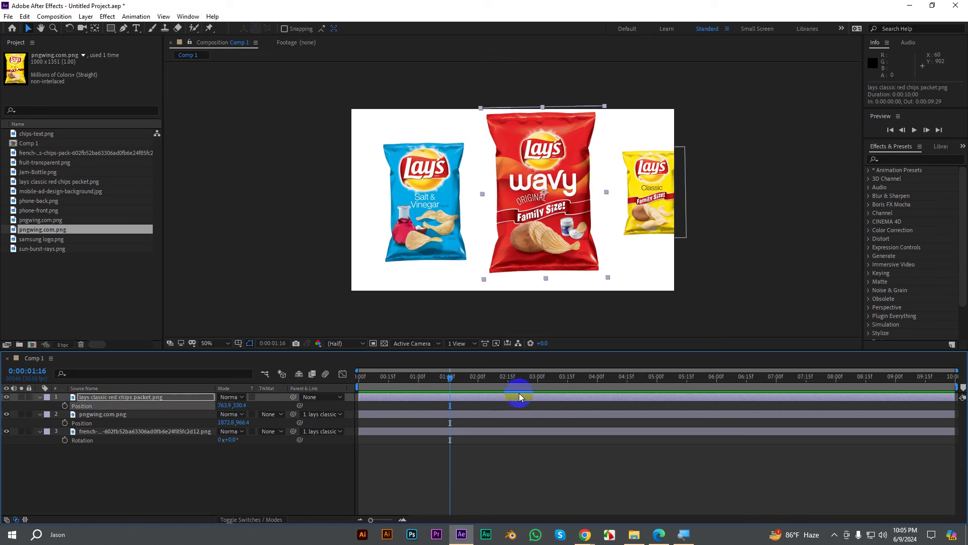
pyautogui.hotkey('ctrl', 'z')
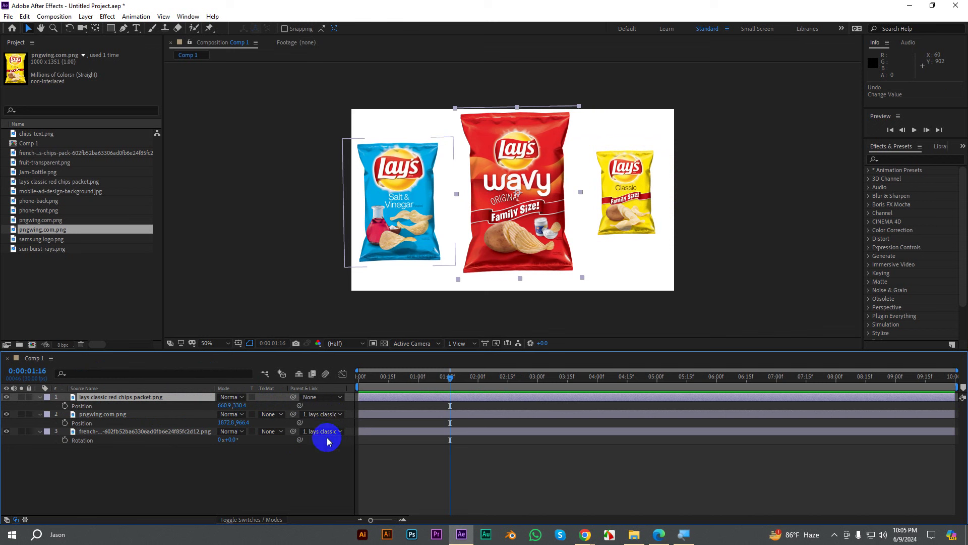
# Step: Select the yellow and blue packet layers and open their Parent & Link dropdown
pyautogui.click(186, 440)
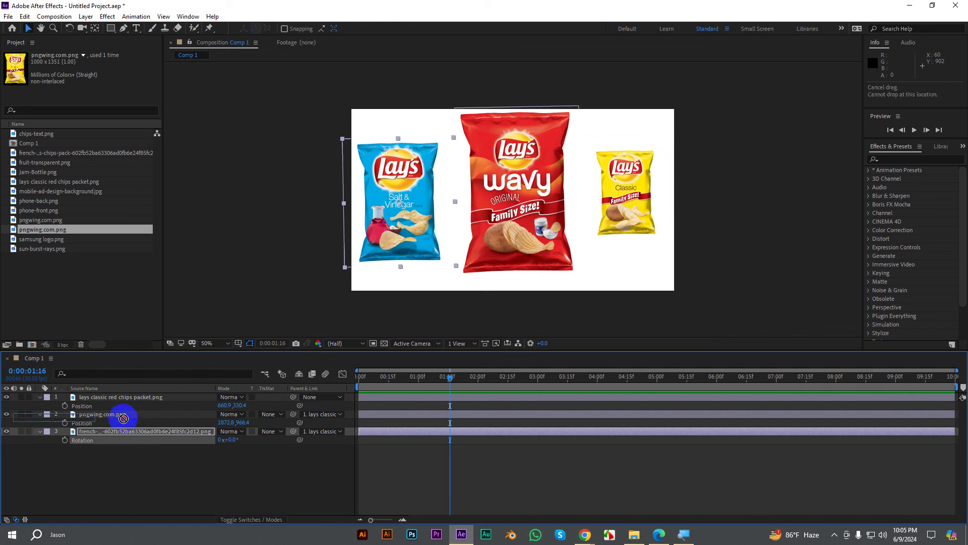
pyautogui.moveTo(135, 433); pyautogui.dragTo(121, 411)
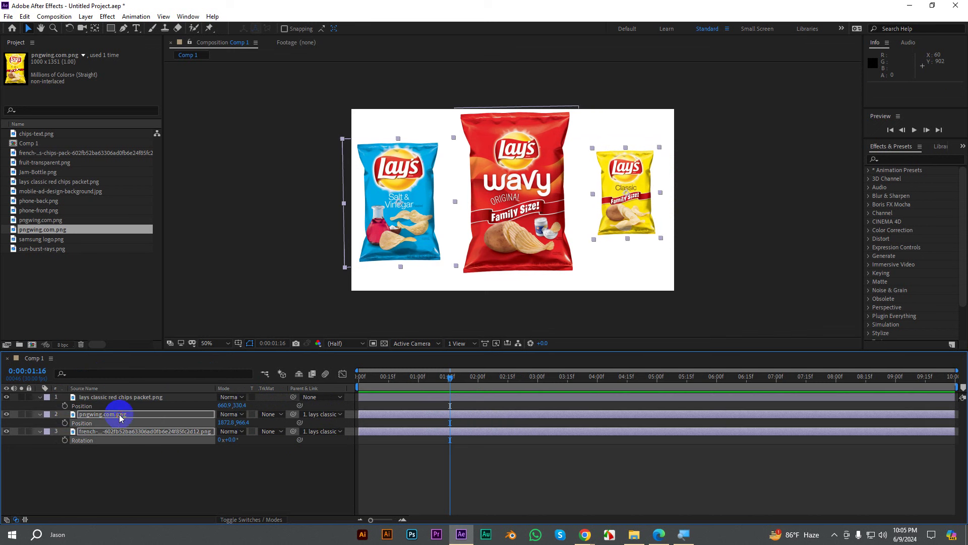
pyautogui.click(323, 415)
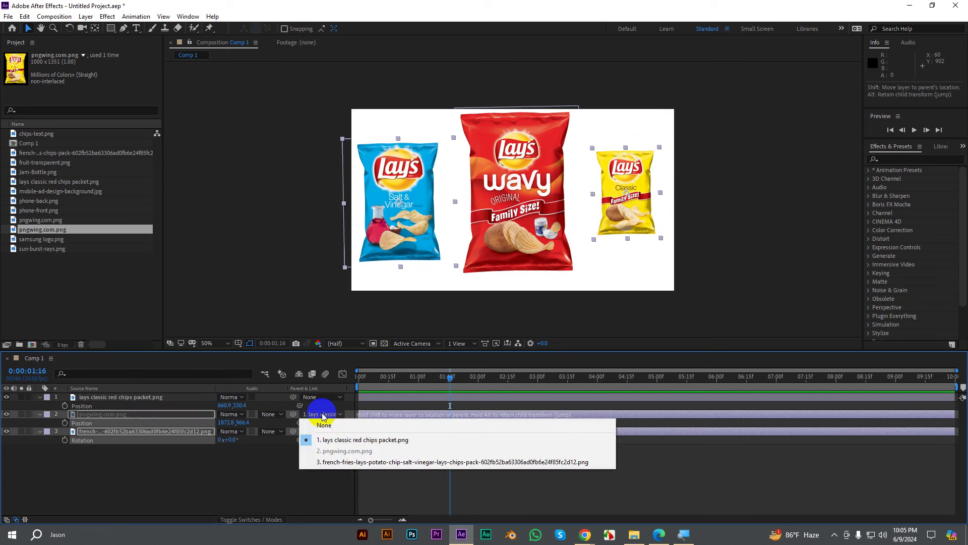
# Step: Set layers 2 and 3 to no parent, nudge the red Wavy bag, then delete all three packet layers
pyautogui.click(325, 426)
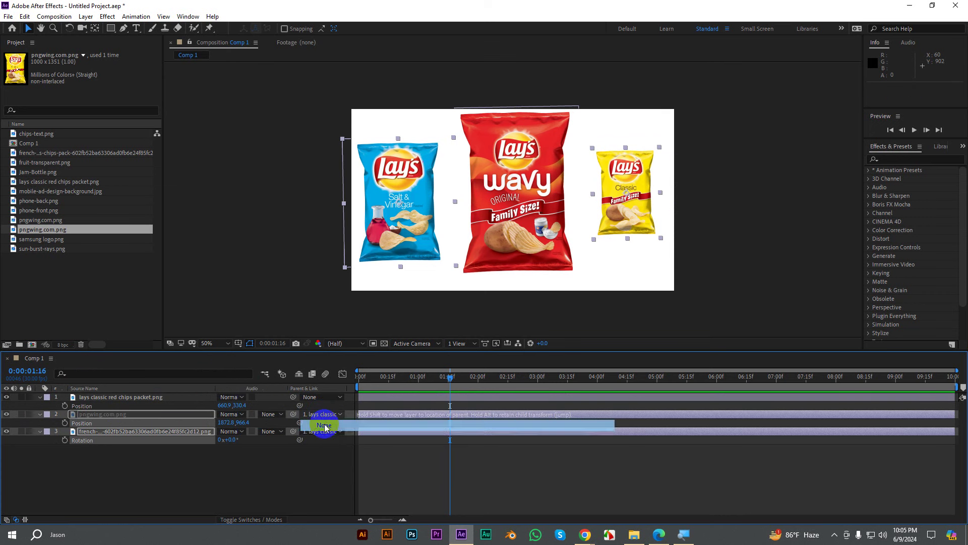
pyautogui.click(181, 458)
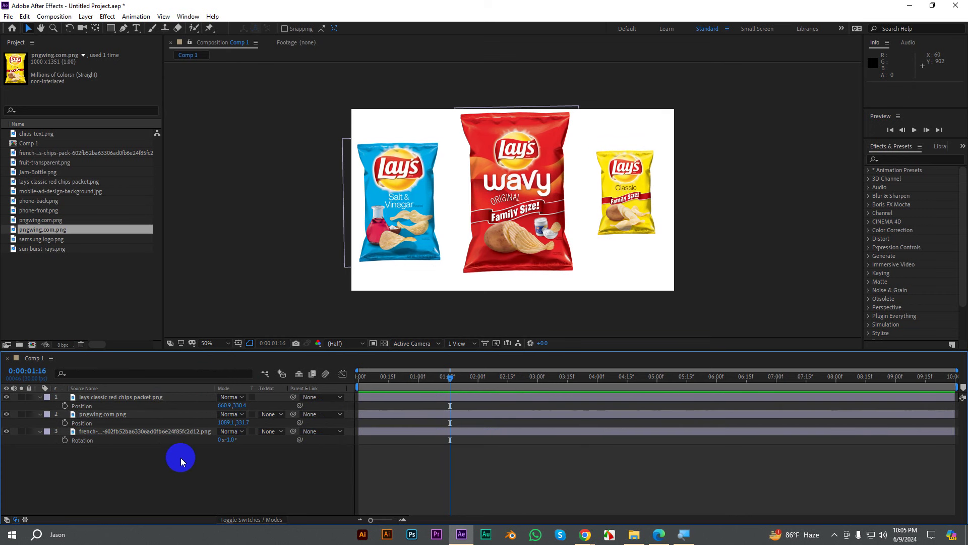
pyautogui.moveTo(225, 405)
pyautogui.mouseDown()
pyautogui.moveTo(178, 409)
pyautogui.moveTo(134, 388)
pyautogui.moveTo(233, 406)
pyautogui.mouseUp()
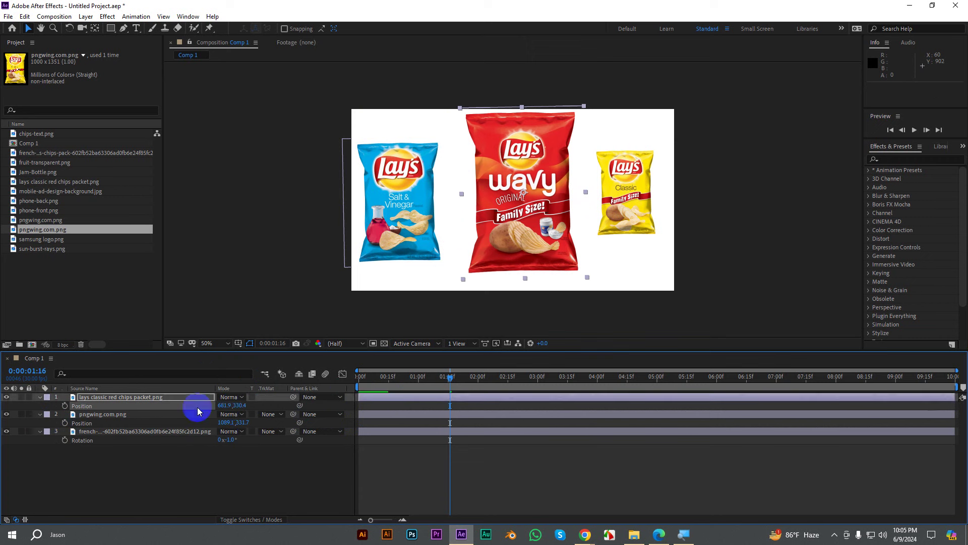
pyautogui.moveTo(163, 476); pyautogui.dragTo(86, 400)
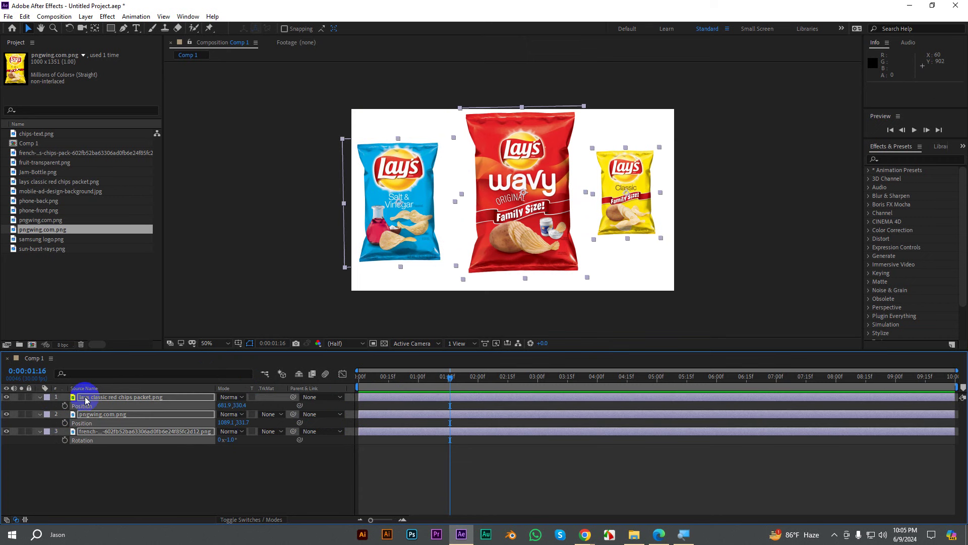
pyautogui.press('Delete')
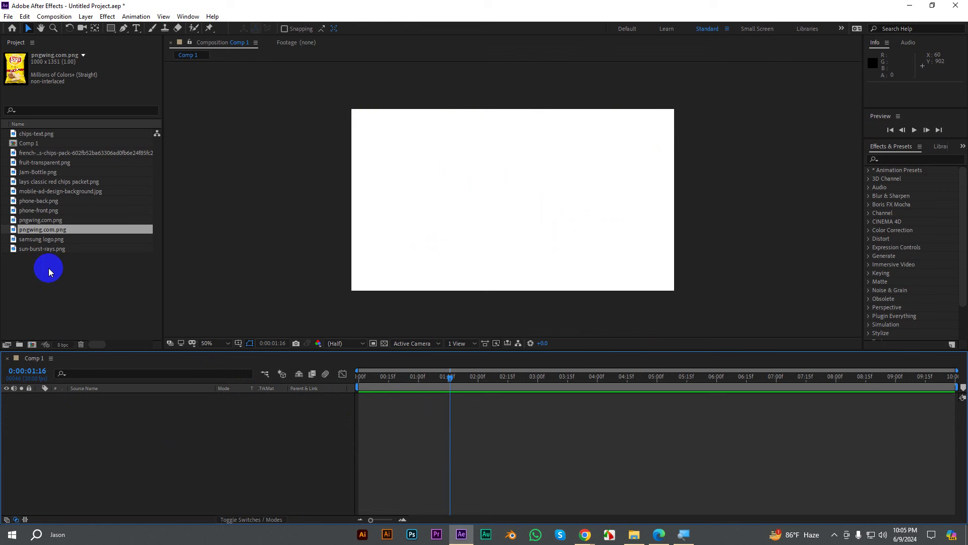
# Step: Add chips-text.png, lays classic red chips packet.png and pngwing.com.png to Comp 1 as layers
pyautogui.click(25, 153)
pyautogui.click(25, 163)
pyautogui.click(25, 172)
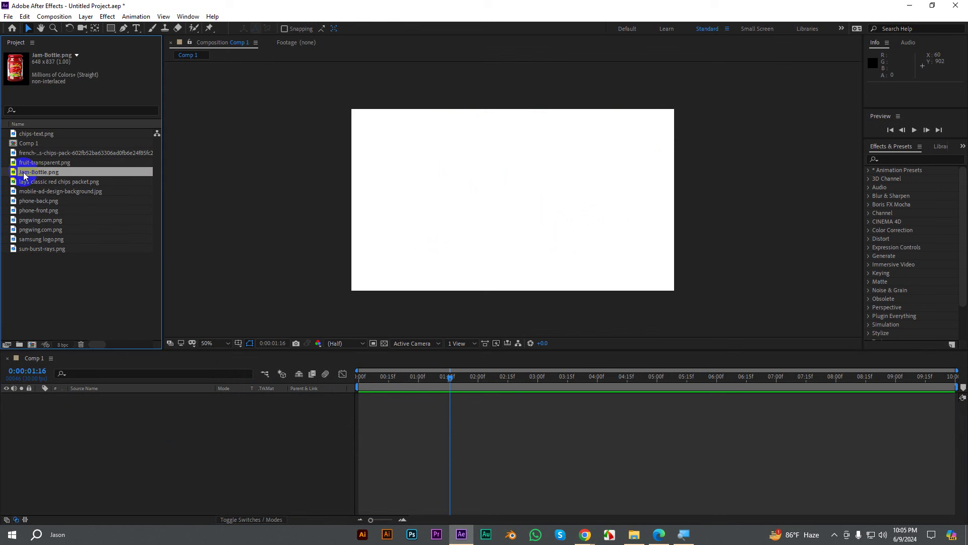
pyautogui.click(26, 183)
pyautogui.click(28, 193)
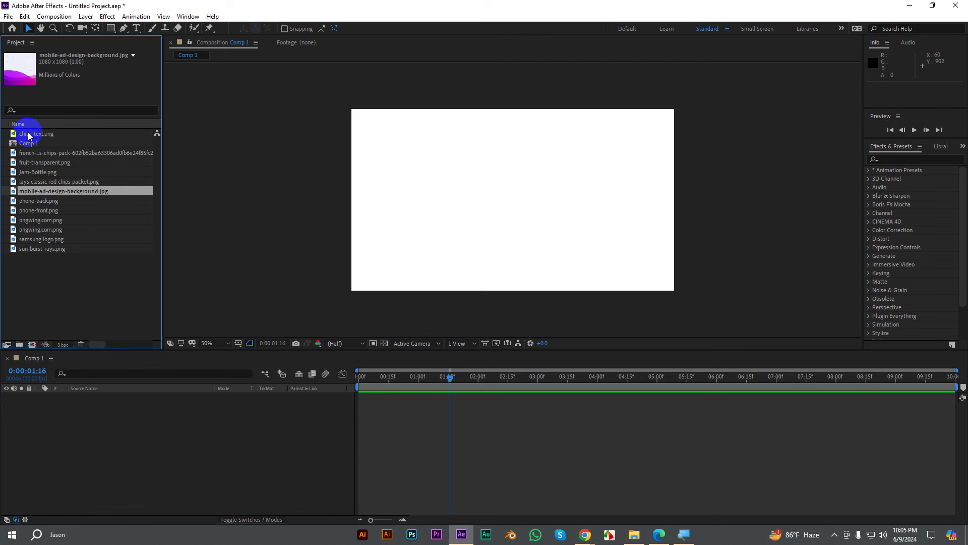
pyautogui.click(29, 135)
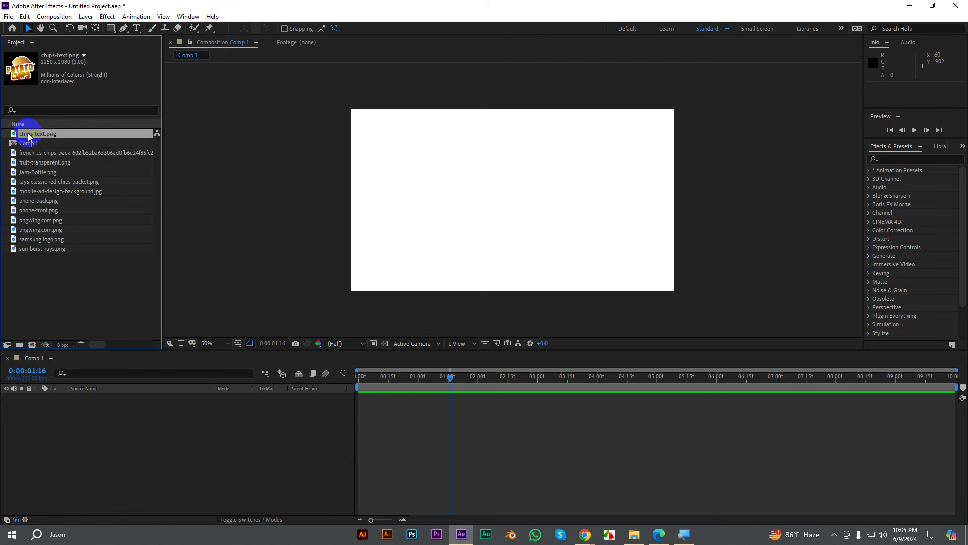
pyautogui.keyDown('ctrl'); pyautogui.click(33, 184); pyautogui.keyUp('ctrl')
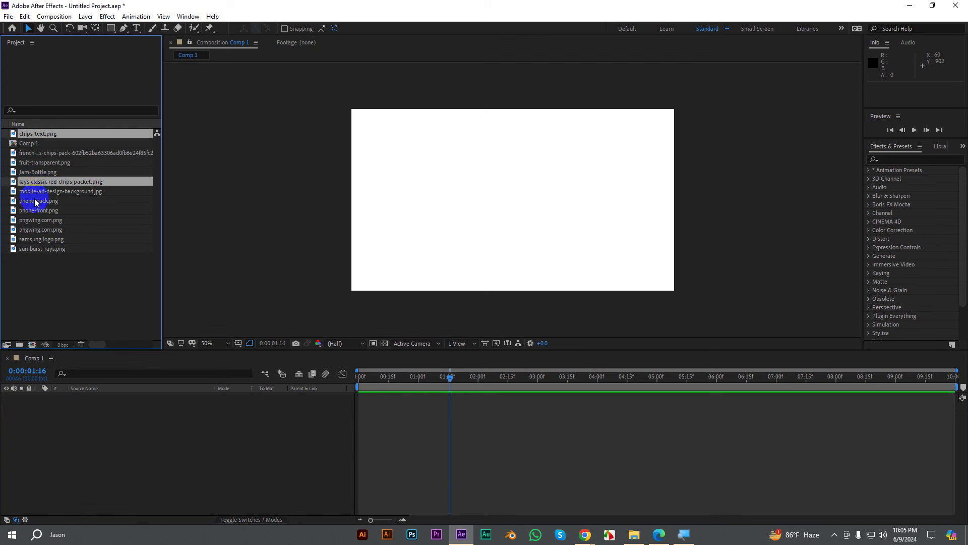
pyautogui.keyDown('ctrl'); pyautogui.click(33, 229); pyautogui.keyUp('ctrl')
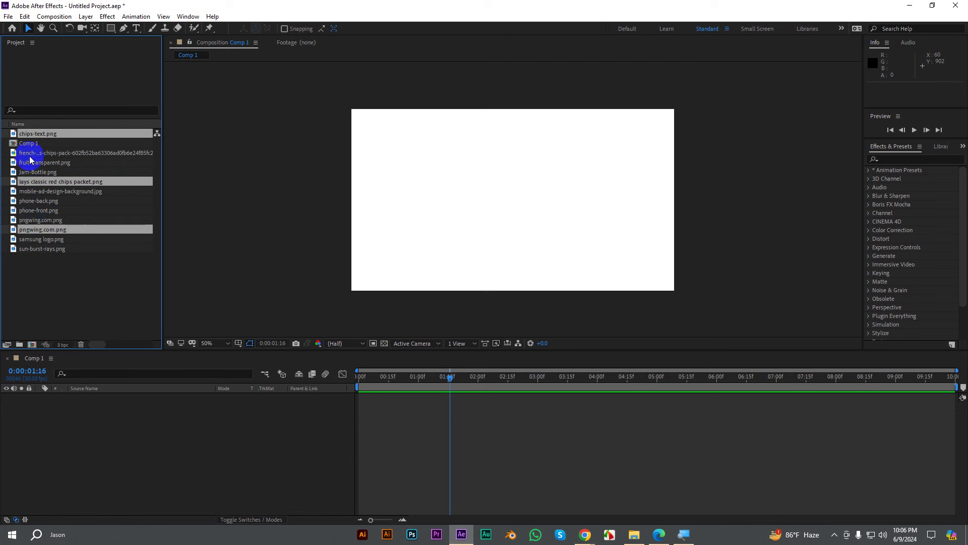
pyautogui.moveTo(41, 185)
pyautogui.mouseDown()
pyautogui.moveTo(74, 419)
pyautogui.moveTo(95, 452)
pyautogui.mouseUp()
# Step: Scale the new layers to 28%, enlarge the yellow Classic bag to 40%, and line the bags up side by side
pyautogui.press('s')
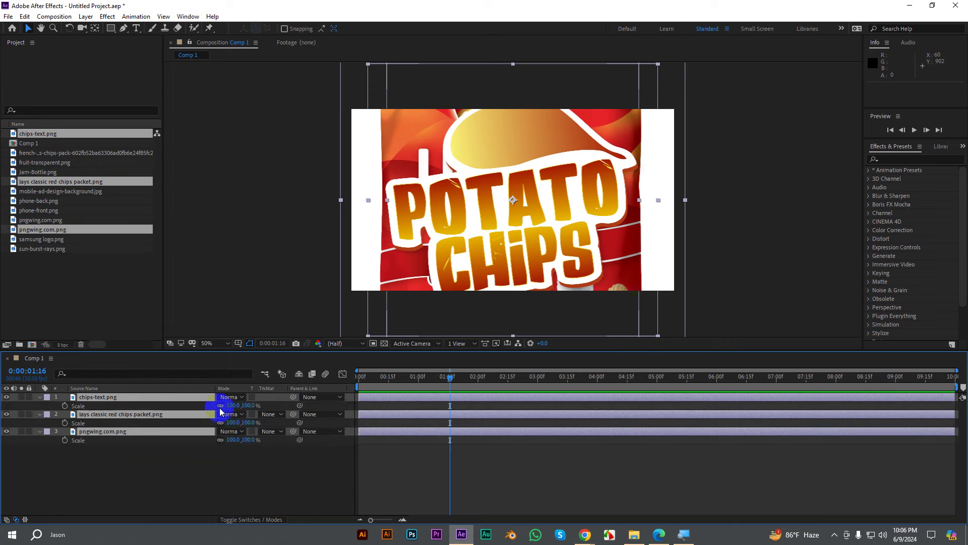
pyautogui.moveTo(229, 405); pyautogui.dragTo(195, 410)
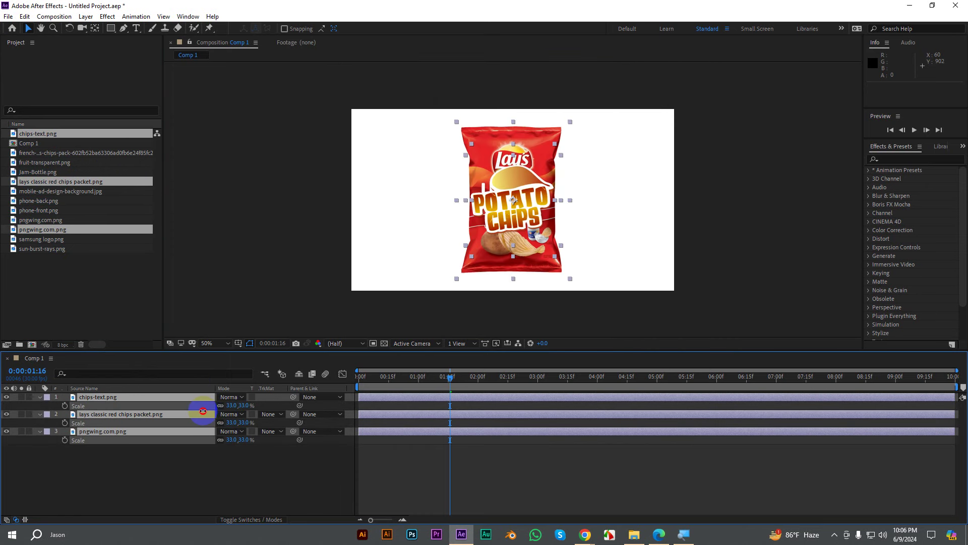
pyautogui.click(548, 201)
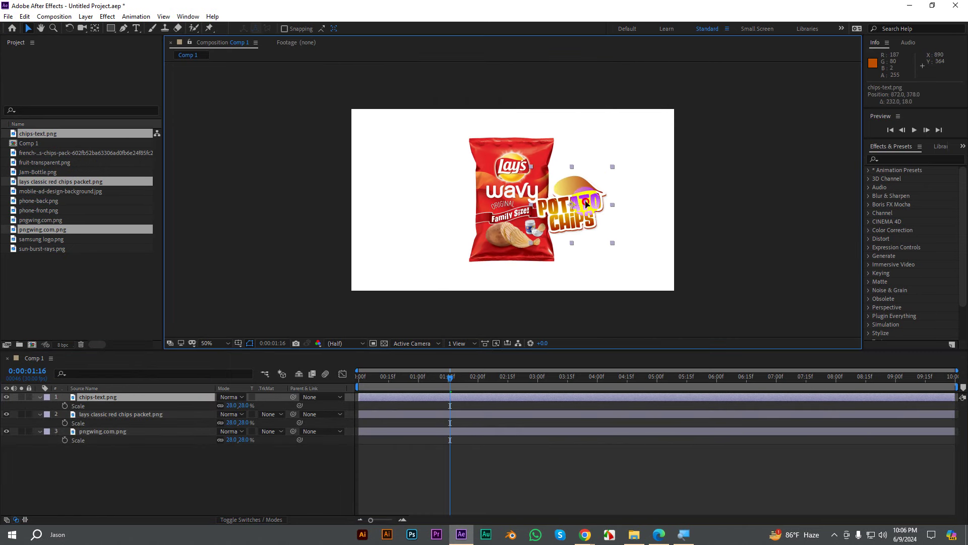
pyautogui.moveTo(548, 201)
pyautogui.mouseDown()
pyautogui.moveTo(641, 202)
pyautogui.moveTo(488, 204)
pyautogui.moveTo(497, 204)
pyautogui.mouseUp()
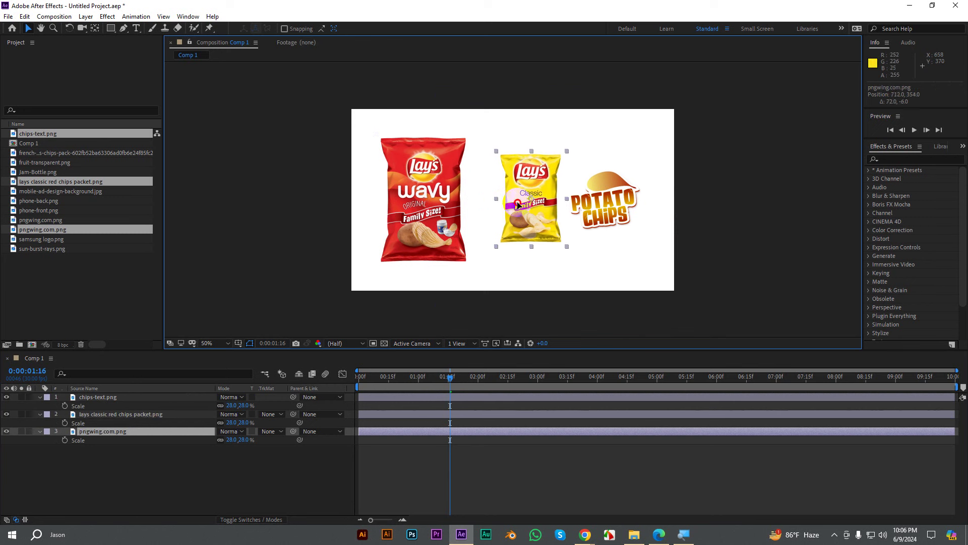
pyautogui.moveTo(227, 444); pyautogui.dragTo(234, 440)
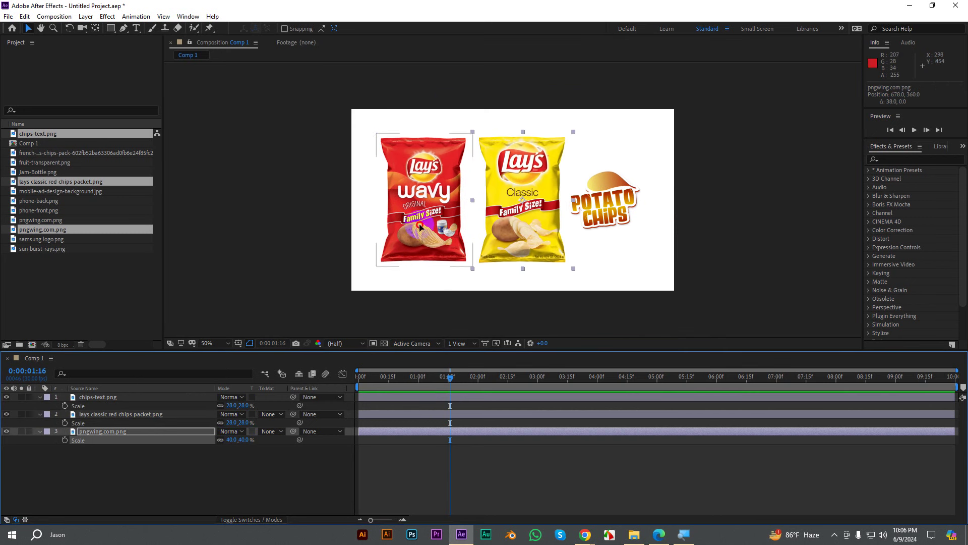
pyautogui.moveTo(420, 222); pyautogui.dragTo(411, 222)
pyautogui.moveTo(504, 219); pyautogui.dragTo(495, 219)
pyautogui.click(608, 220)
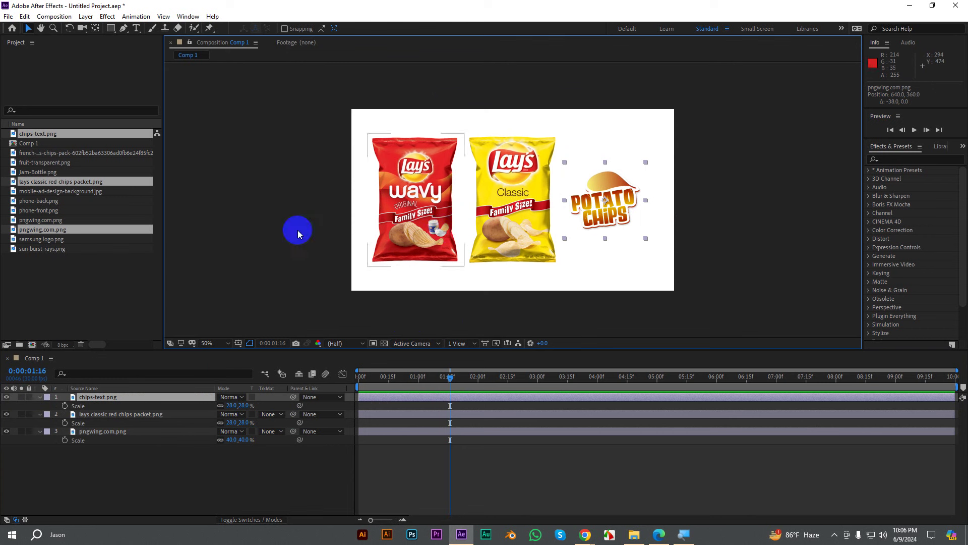
# Step: Add the french chips pack (Salt & Vinegar) image to the comp
pyautogui.click(35, 201)
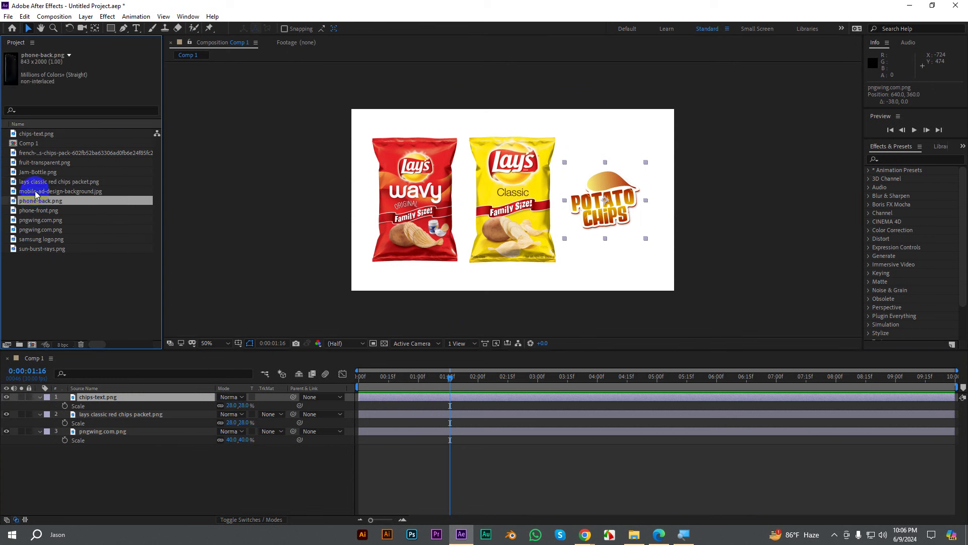
pyautogui.click(36, 191)
pyautogui.click(35, 182)
pyautogui.click(34, 172)
pyautogui.click(33, 162)
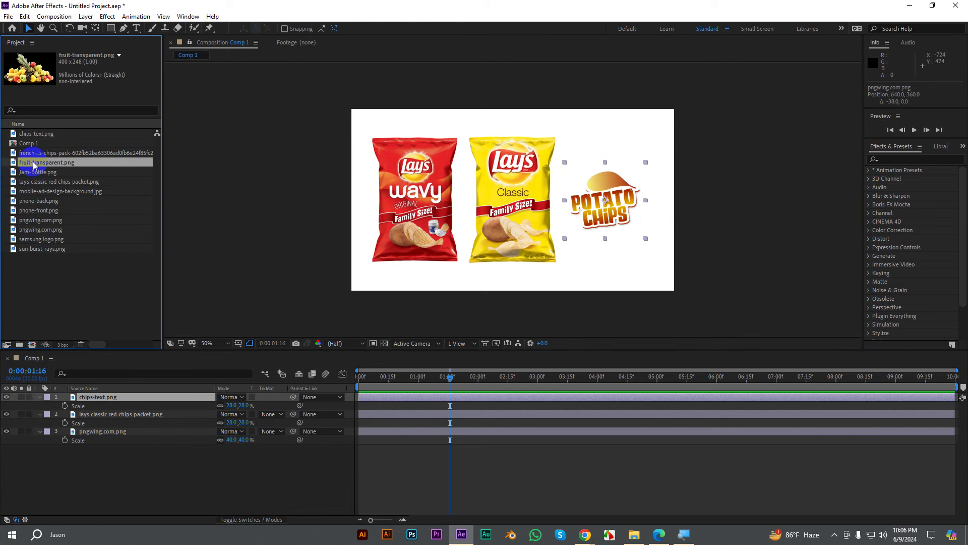
pyautogui.click(33, 153)
pyautogui.moveTo(33, 153); pyautogui.dragTo(481, 221)
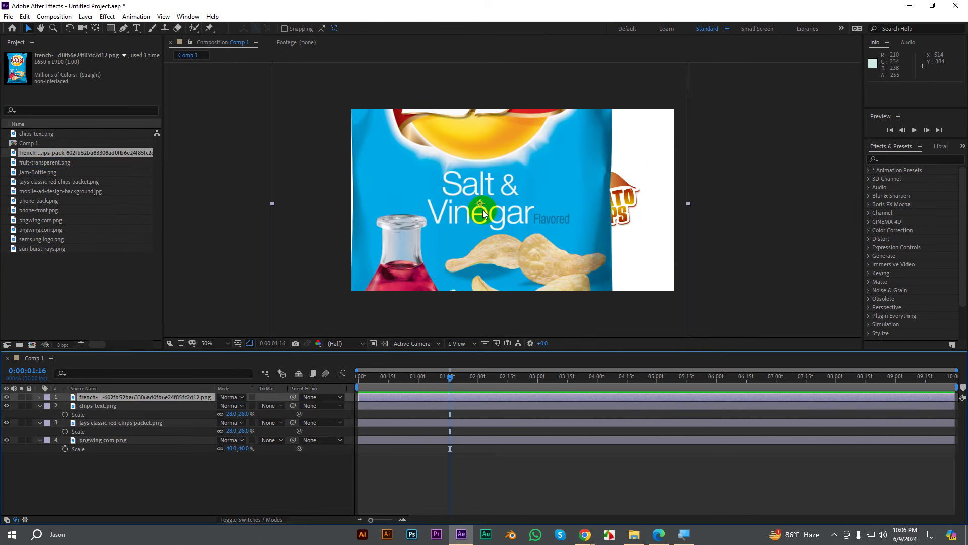
# Step: Scale the Salt & Vinegar bag to 28%, place it at right, and raise chips-text.png to the stack top
pyautogui.press('s')
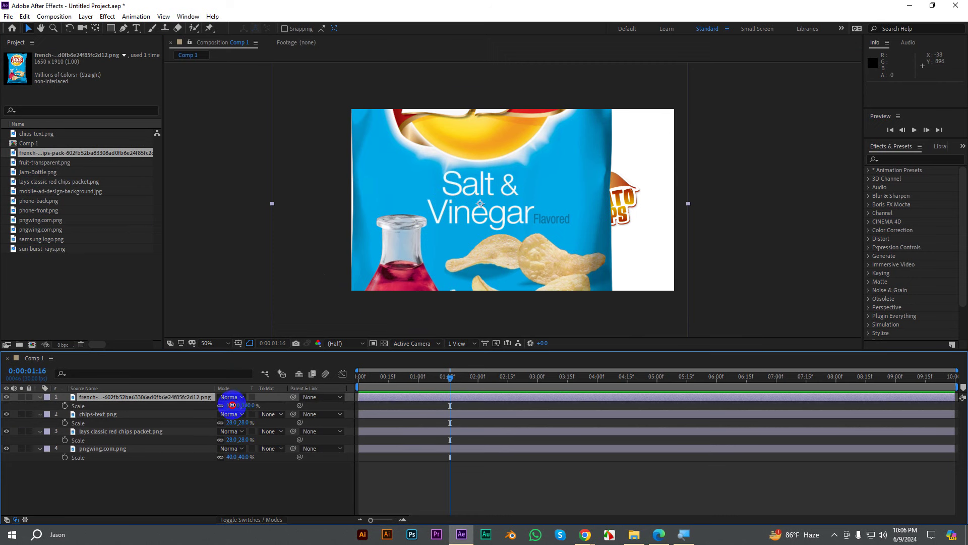
pyautogui.moveTo(237, 406); pyautogui.dragTo(206, 412)
pyautogui.moveTo(474, 222); pyautogui.dragTo(612, 228)
pyautogui.click(97, 456)
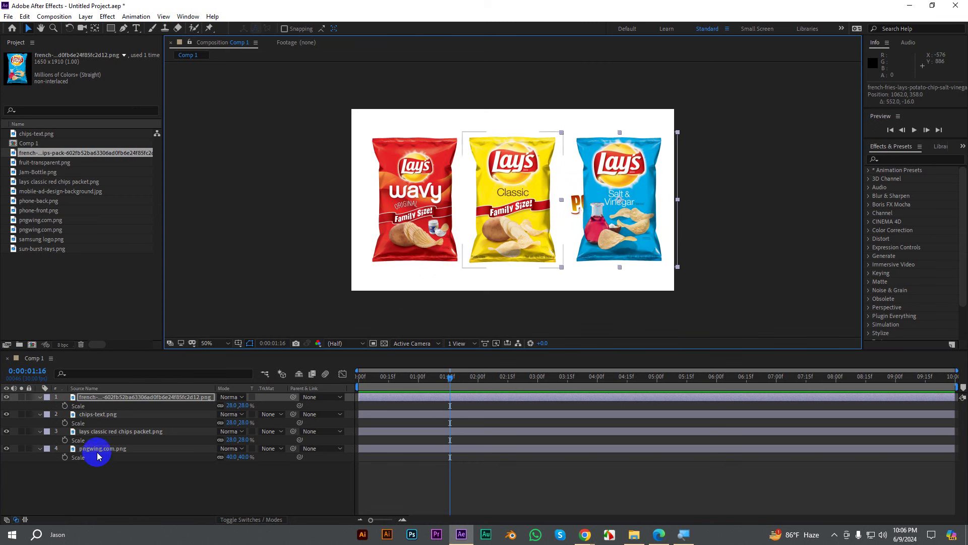
pyautogui.click(99, 433)
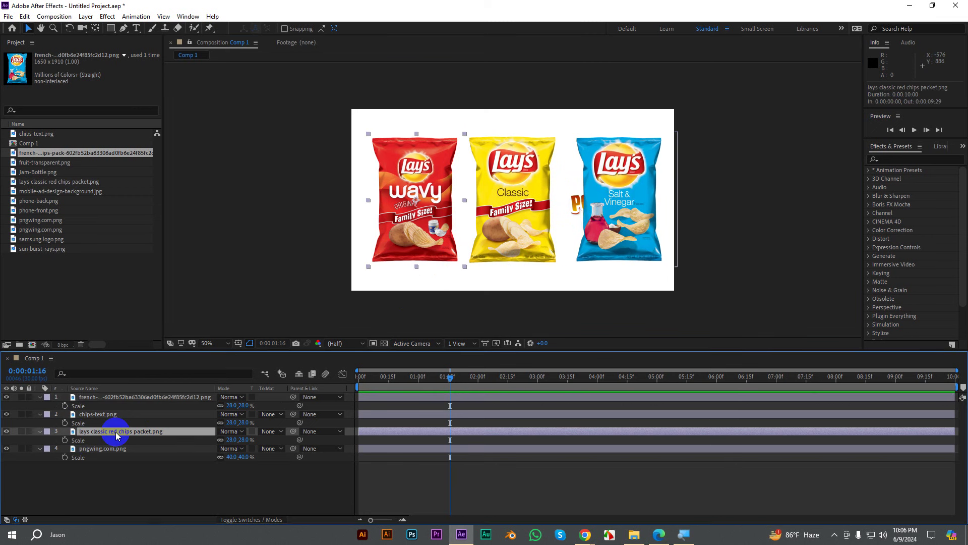
pyautogui.moveTo(101, 416); pyautogui.dragTo(104, 397)
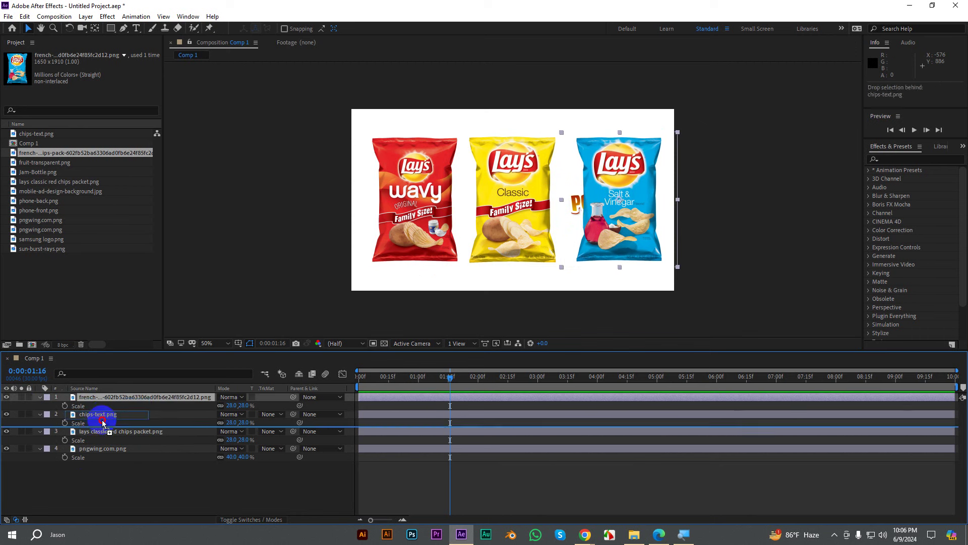
pyautogui.moveTo(616, 214)
pyautogui.mouseDown()
pyautogui.moveTo(572, 214)
pyautogui.moveTo(653, 216)
pyautogui.moveTo(526, 222)
pyautogui.mouseUp()
pyautogui.click(734, 233)
# Step: Move the POTATO CHIPS graphic down onto the lower half of the yellow Classic bag
pyautogui.click(608, 214)
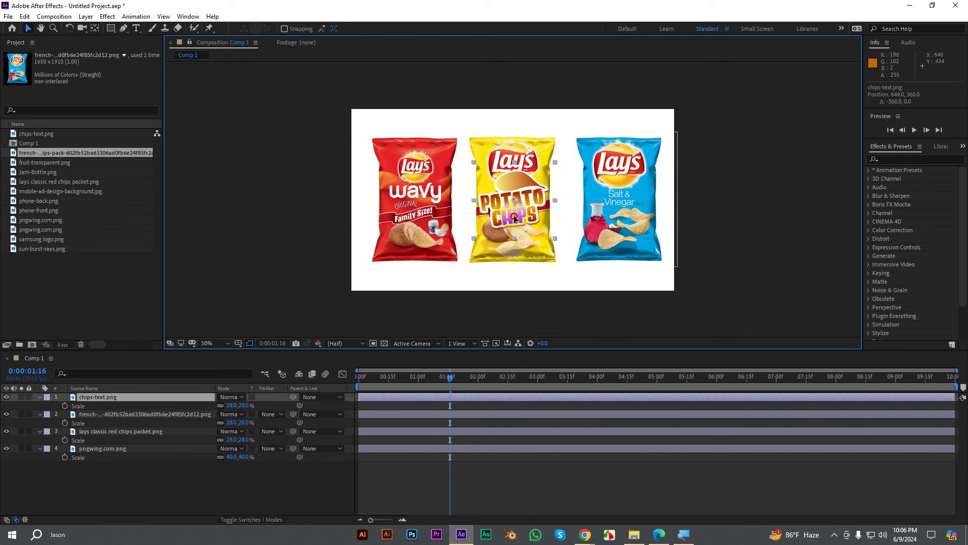
pyautogui.click(718, 225)
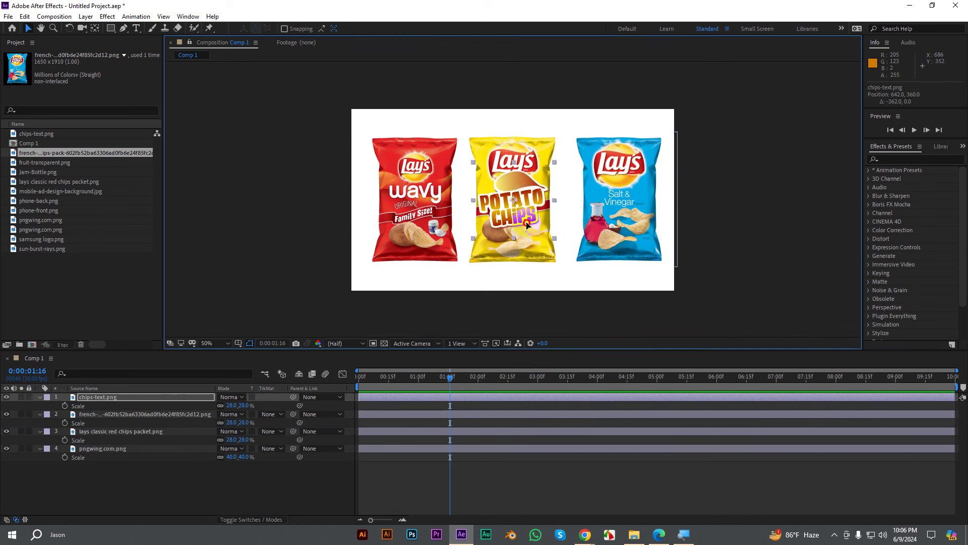
pyautogui.moveTo(525, 200)
pyautogui.mouseDown()
pyautogui.moveTo(531, 257)
pyautogui.moveTo(529, 247)
pyautogui.mouseUp()
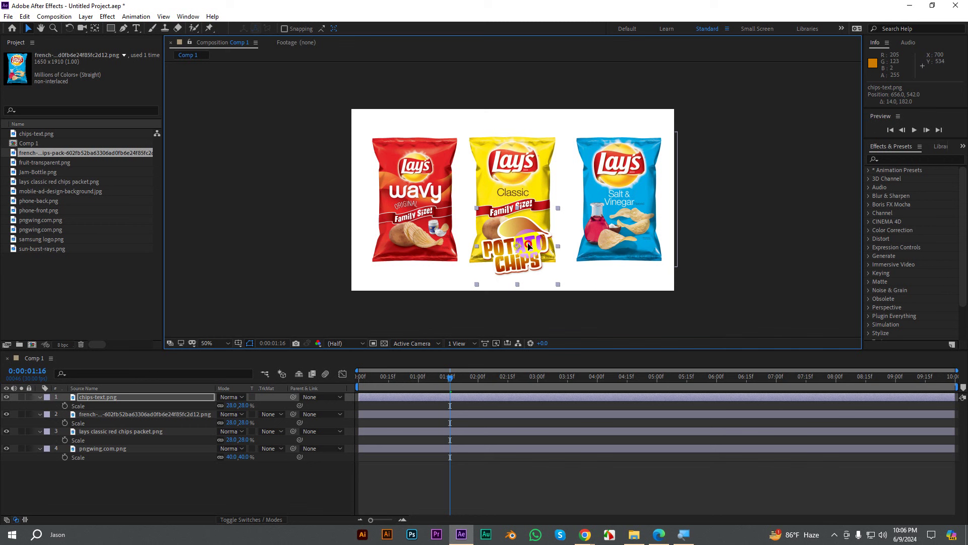
pyautogui.click(731, 238)
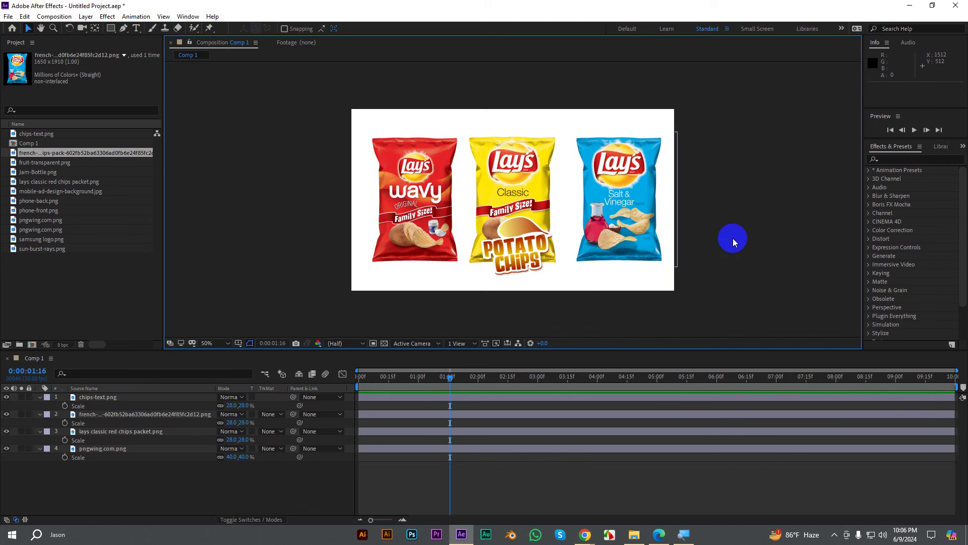
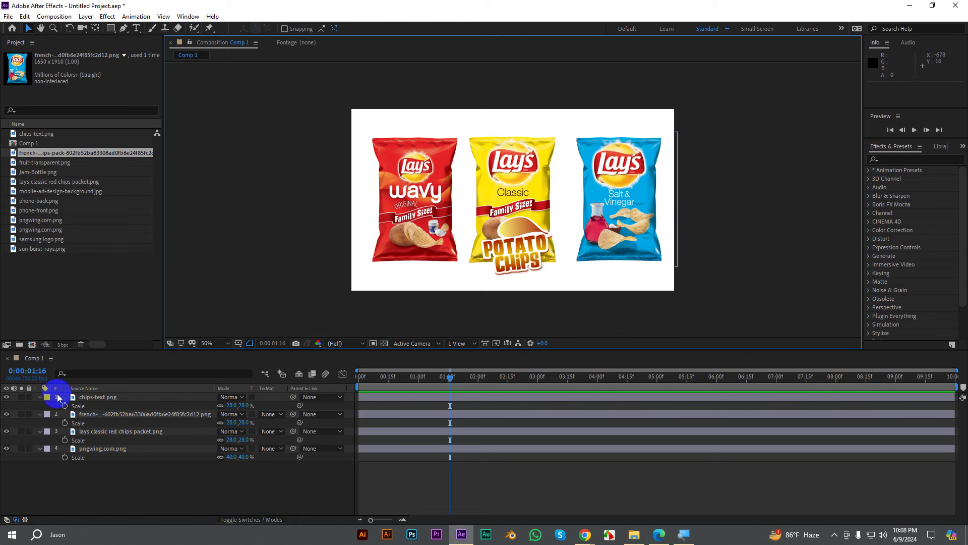
# Step: Collapse the Scale property twirls on all four layers
pyautogui.click(41, 396)
pyautogui.click(41, 397)
pyautogui.click(43, 406)
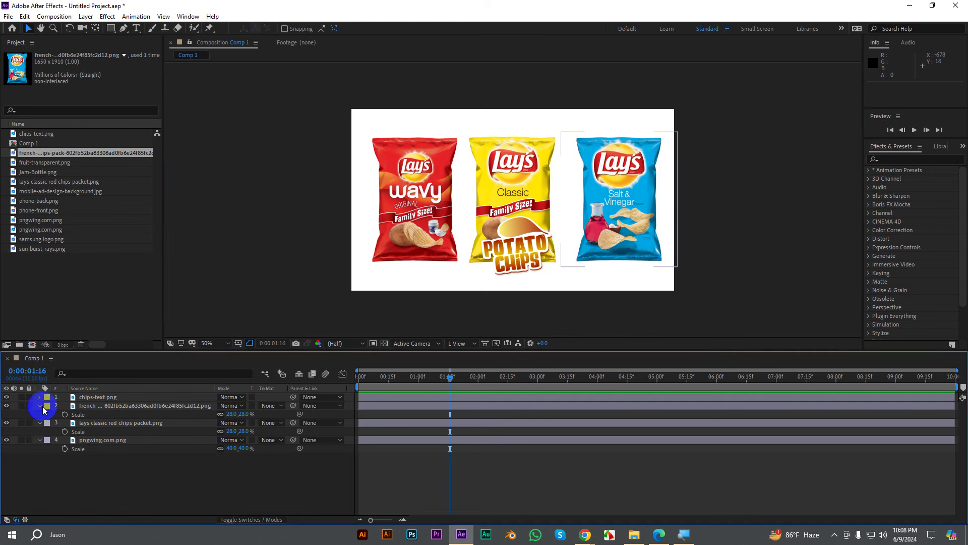
pyautogui.click(40, 406)
pyautogui.click(42, 414)
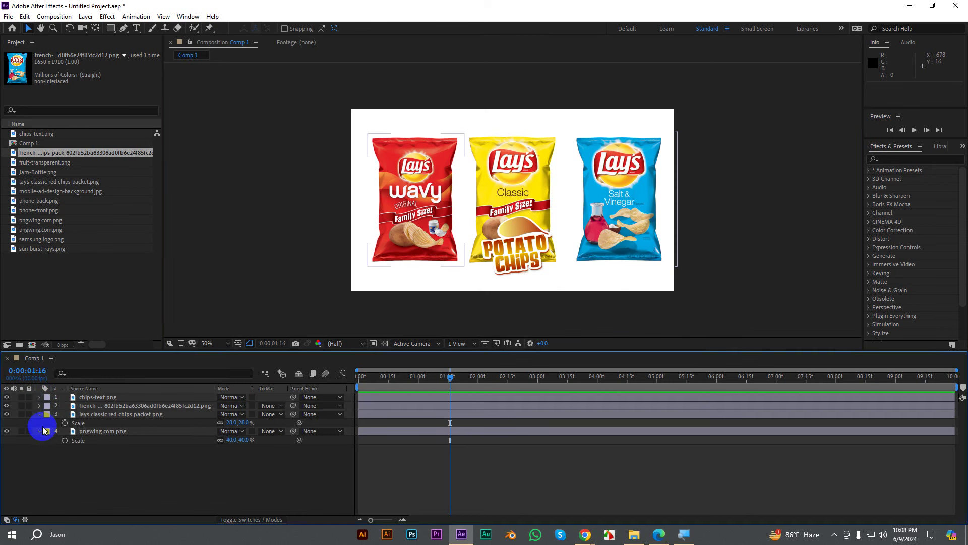
pyautogui.click(40, 414)
pyautogui.click(41, 423)
pyautogui.click(165, 406)
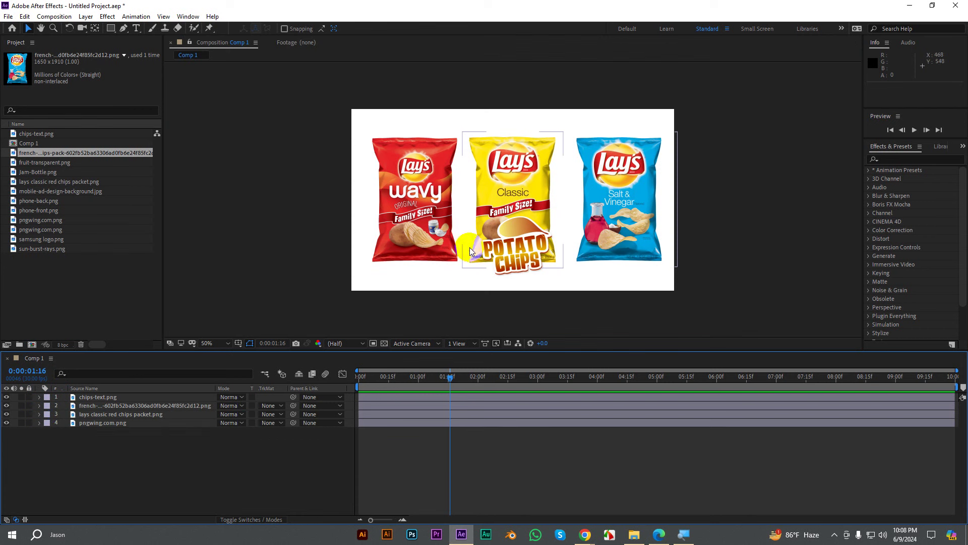
# Step: Move the POTATO CHIPS logo up onto the yellow Classic bag and select all four layers
pyautogui.moveTo(505, 255)
pyautogui.mouseDown()
pyautogui.moveTo(529, 231)
pyautogui.moveTo(500, 238)
pyautogui.mouseUp()
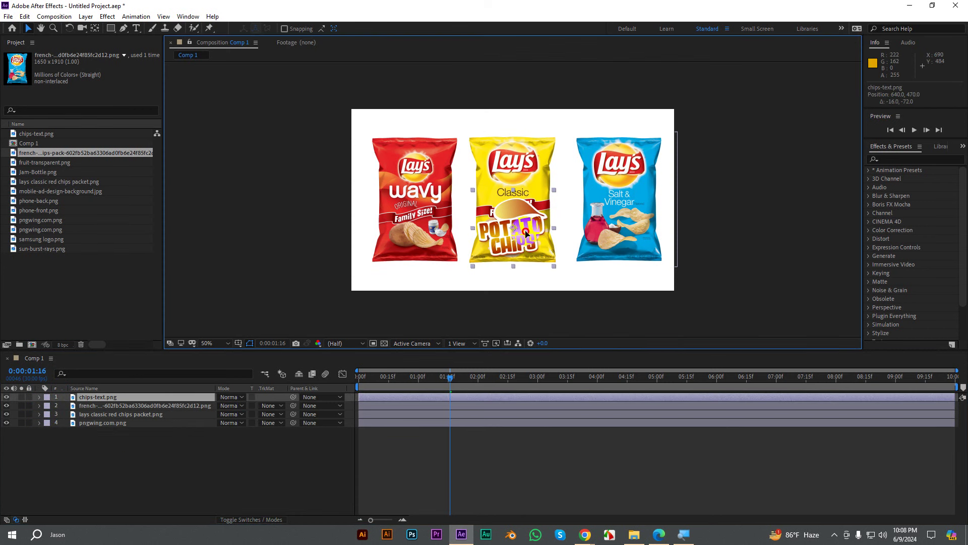
pyautogui.click(141, 443)
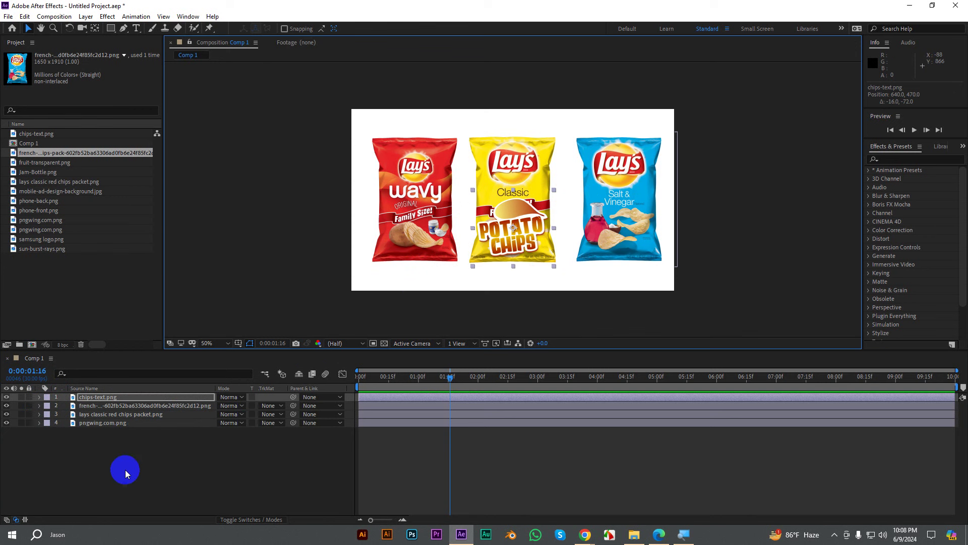
pyautogui.moveTo(171, 445); pyautogui.dragTo(76, 396)
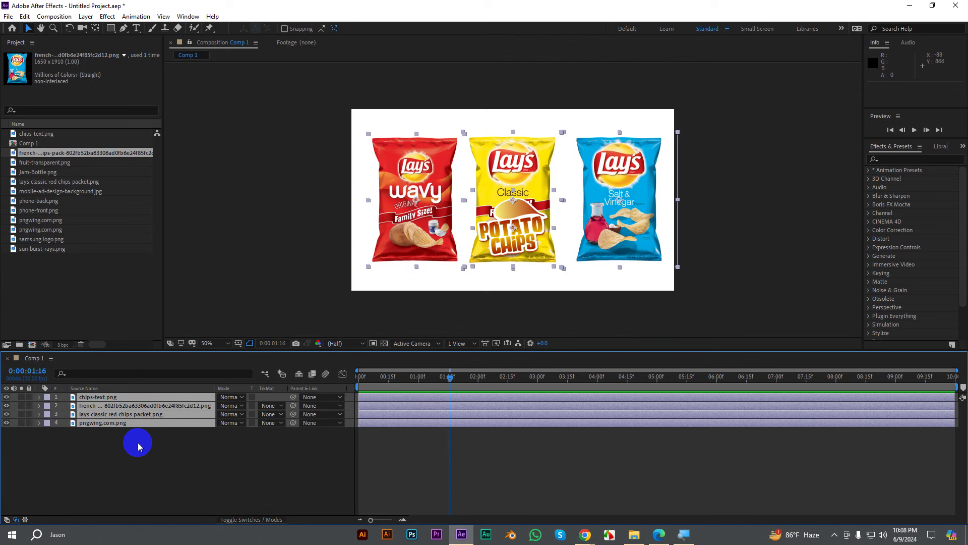
# Step: Start Pre-compose from the layers' context menu, cancel it, and open the Layer menu
pyautogui.rightClick(103, 396)
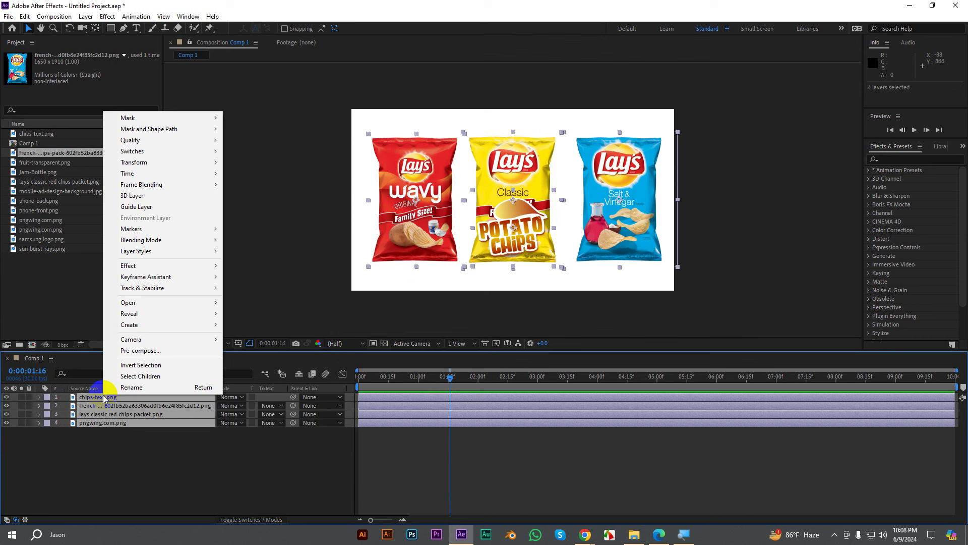
pyautogui.click(157, 351)
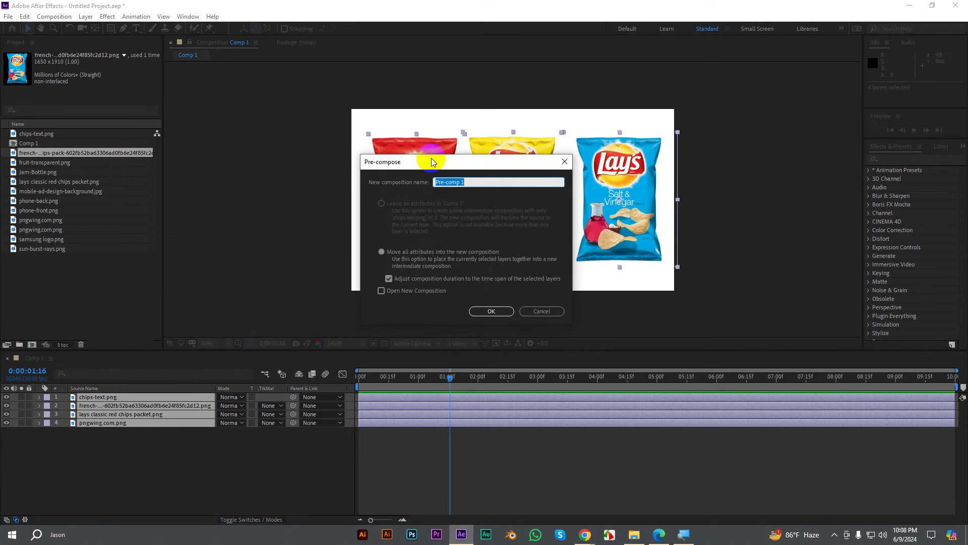
pyautogui.click(533, 311)
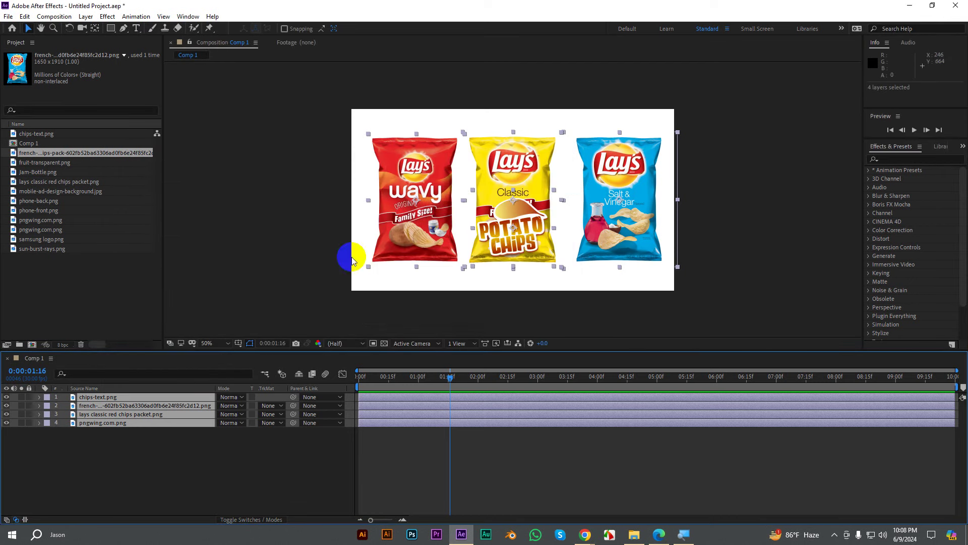
pyautogui.click(80, 17)
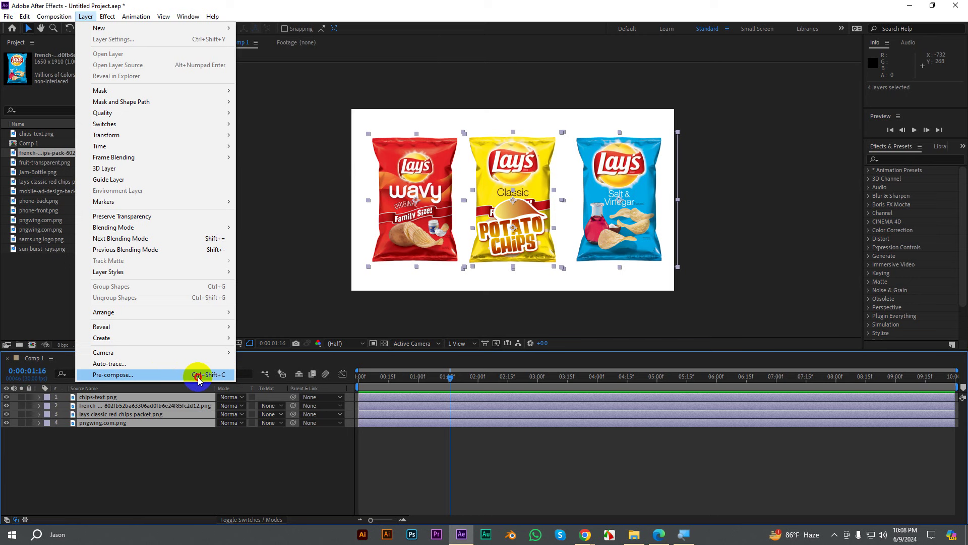
# Step: Pre-compose the three bags and logo into a new composition named 'chips', moving all attributes
pyautogui.click(195, 379)
pyautogui.moveTo(409, 162); pyautogui.dragTo(291, 159)
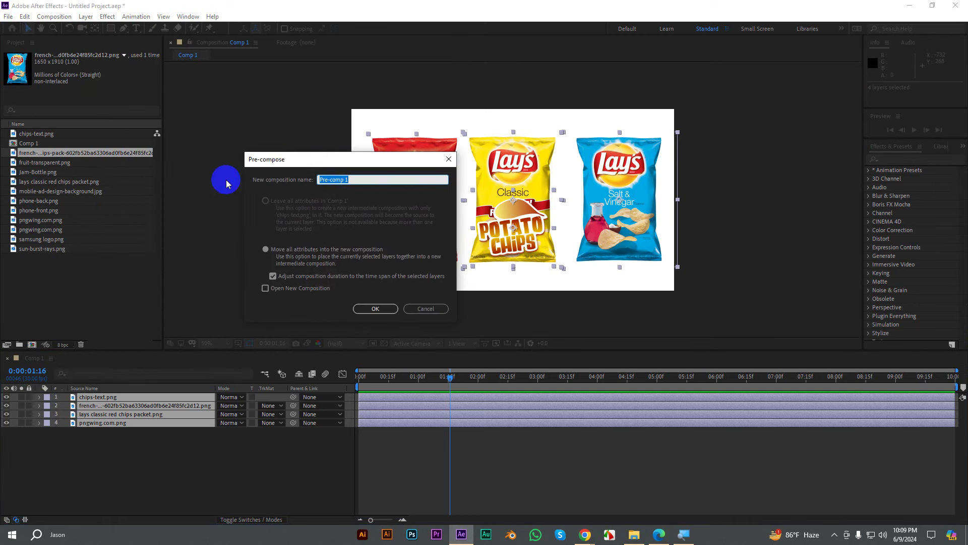
pyautogui.write('chips')
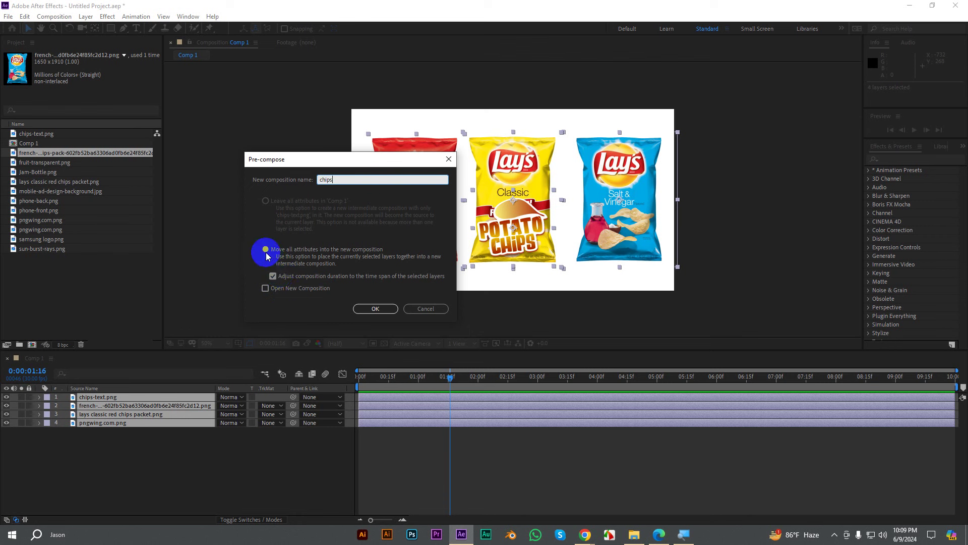
pyautogui.click(377, 308)
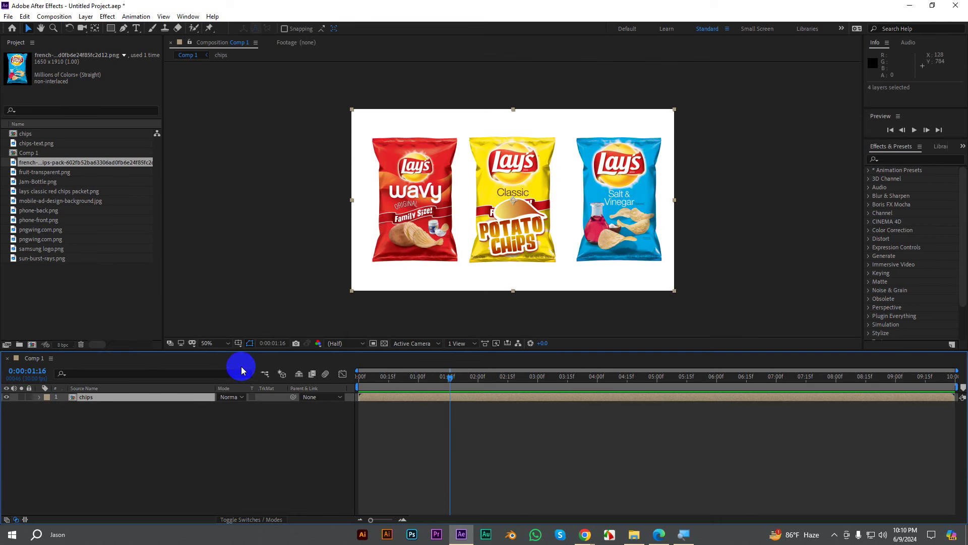
pyautogui.moveTo(162, 433); pyautogui.dragTo(57, 399)
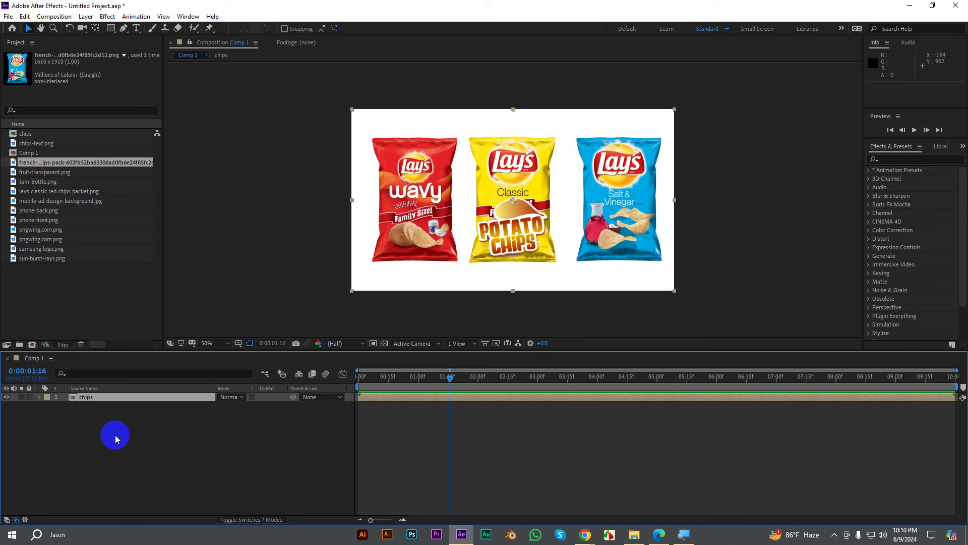
pyautogui.moveTo(566, 211)
pyautogui.mouseDown()
pyautogui.moveTo(561, 197)
pyautogui.moveTo(502, 223)
pyautogui.mouseUp()
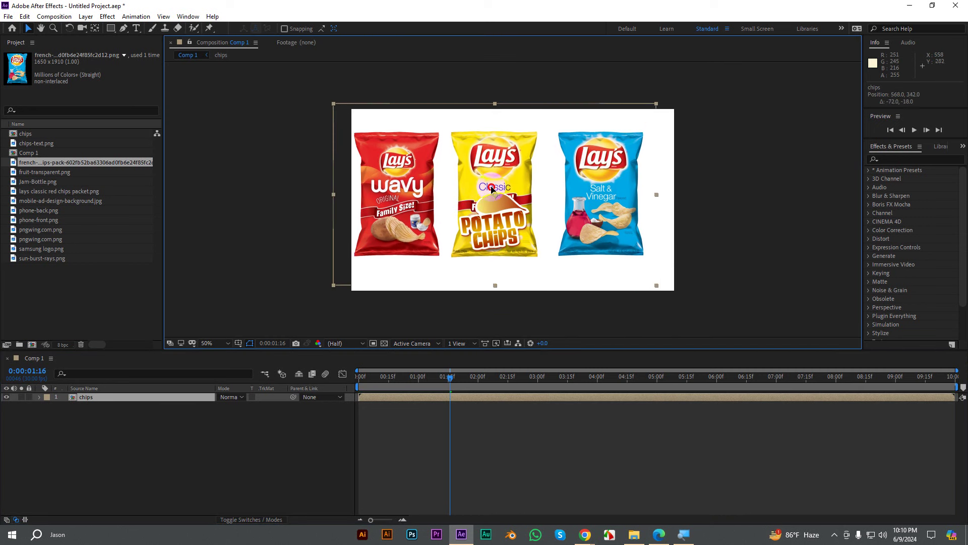
pyautogui.hotkey('ctrl', 'z')
pyautogui.press('s')
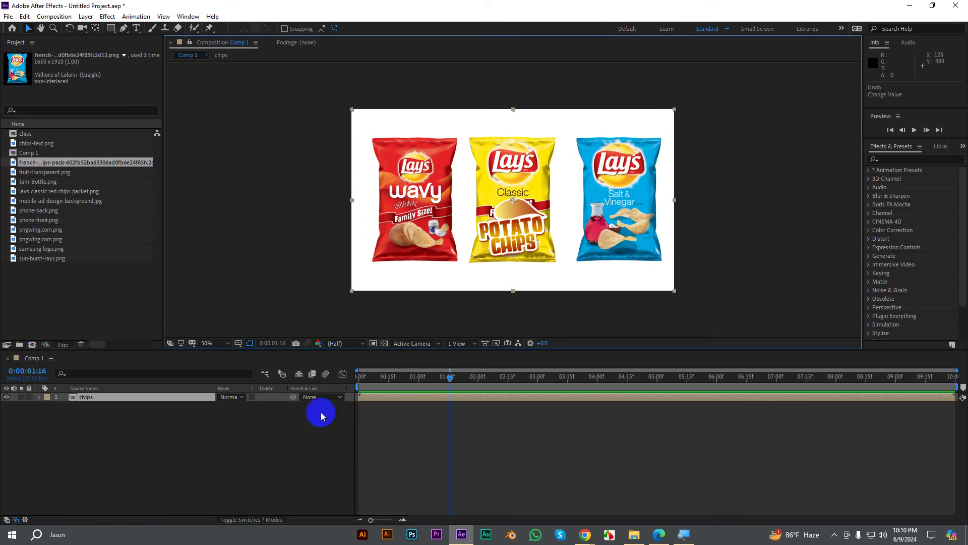
pyautogui.moveTo(234, 406)
pyautogui.mouseDown()
pyautogui.moveTo(210, 418)
pyautogui.moveTo(355, 404)
pyautogui.moveTo(206, 411)
pyautogui.moveTo(304, 410)
pyautogui.mouseUp()
pyautogui.hotkey('ctrl', 'z')
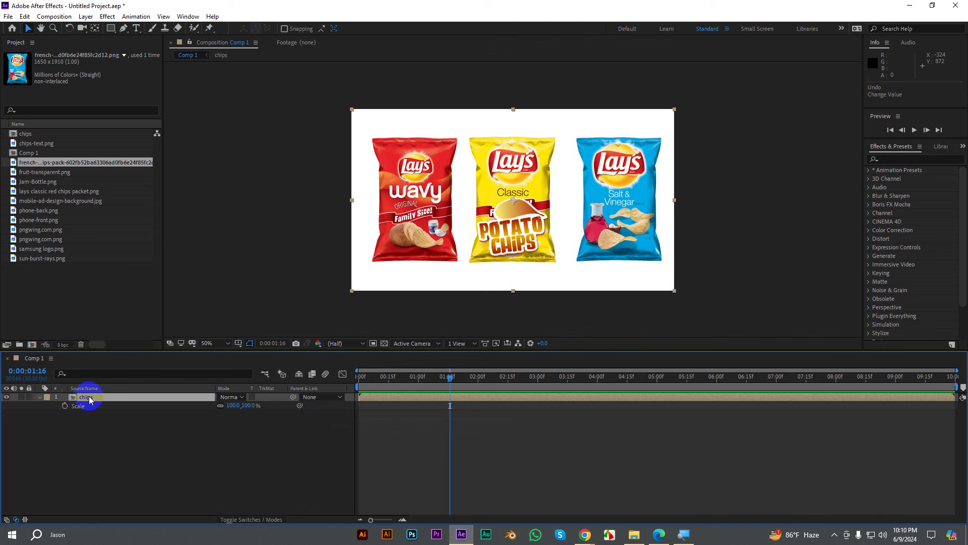
pyautogui.click(39, 397)
pyautogui.click(889, 160)
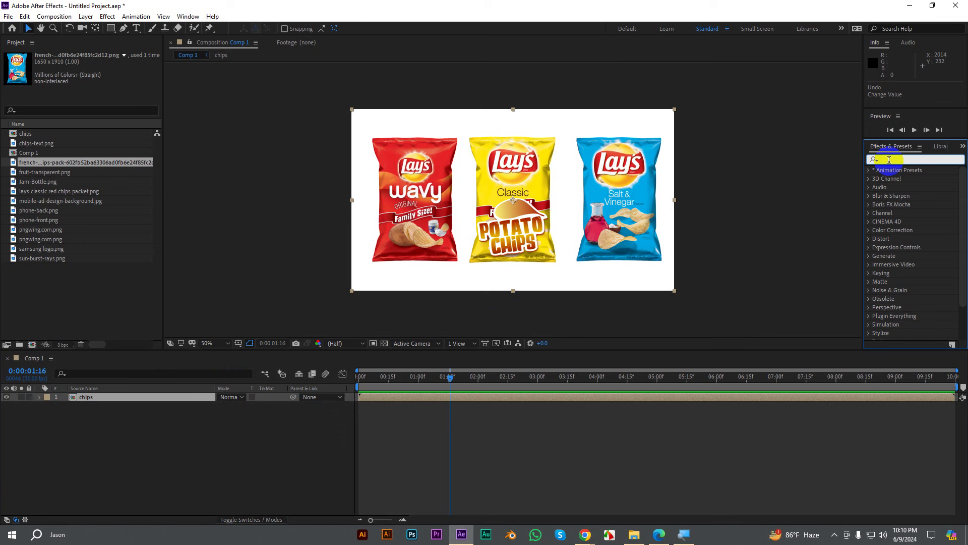
# Step: Apply Shatter to the chips layer with View set to Rendered, and return to frame 0
pyautogui.write('shatter')
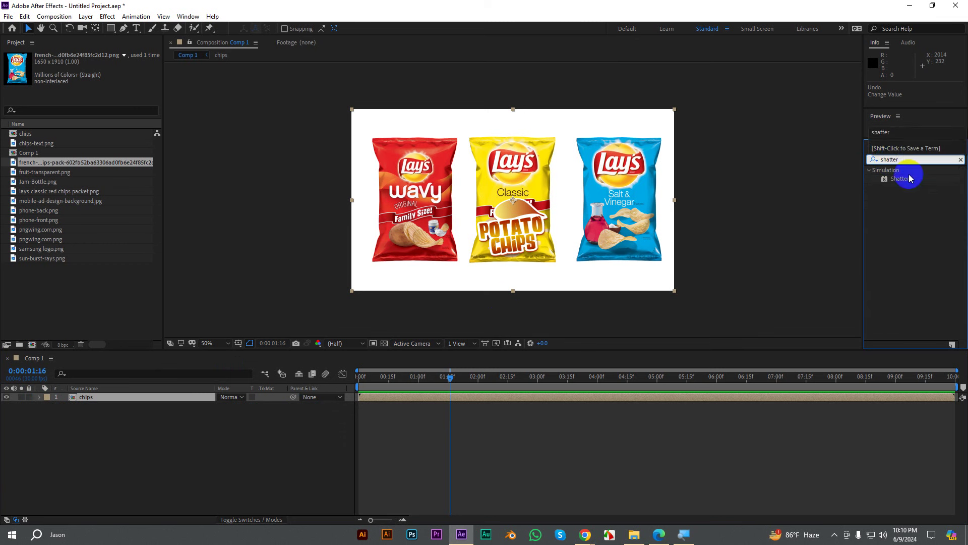
pyautogui.moveTo(910, 178); pyautogui.dragTo(600, 209)
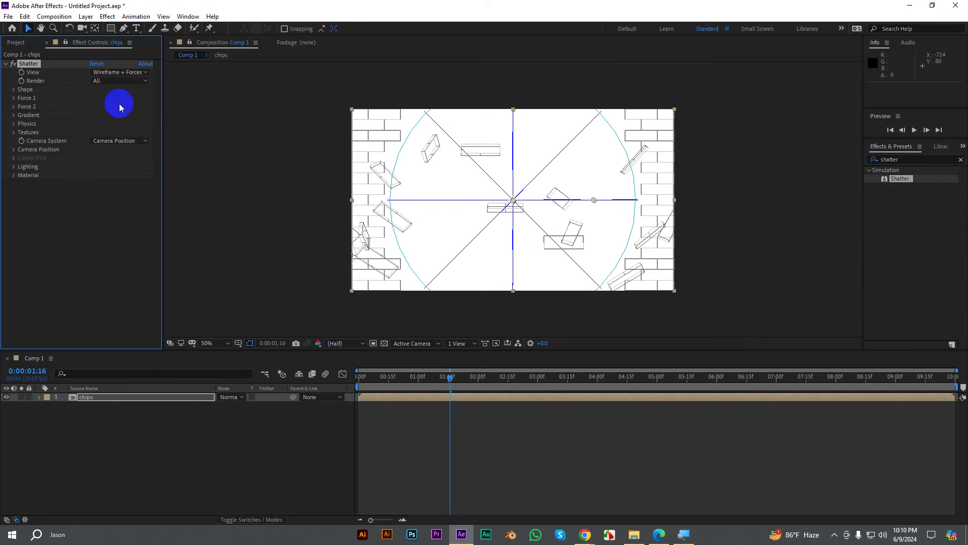
pyautogui.click(102, 72)
pyautogui.click(103, 82)
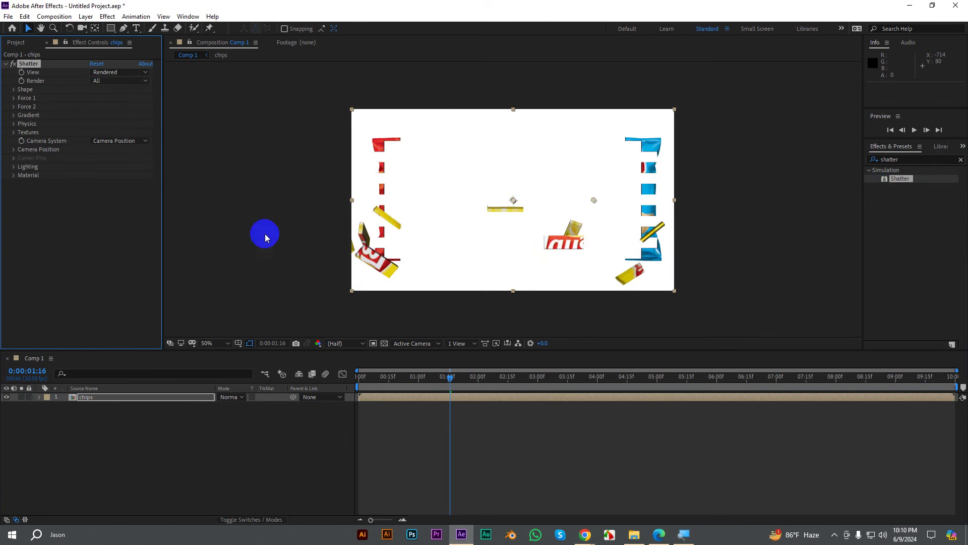
pyautogui.moveTo(450, 377)
pyautogui.mouseDown()
pyautogui.moveTo(347, 382)
pyautogui.moveTo(336, 391)
pyautogui.mouseUp()
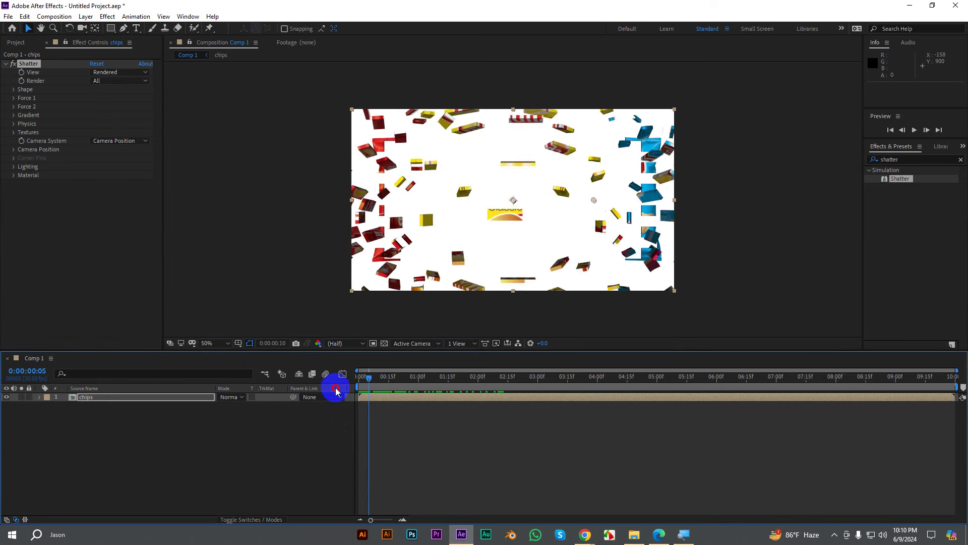
# Step: Switch back to the Project panel and select the chips precomp layer
pyautogui.click(42, 64)
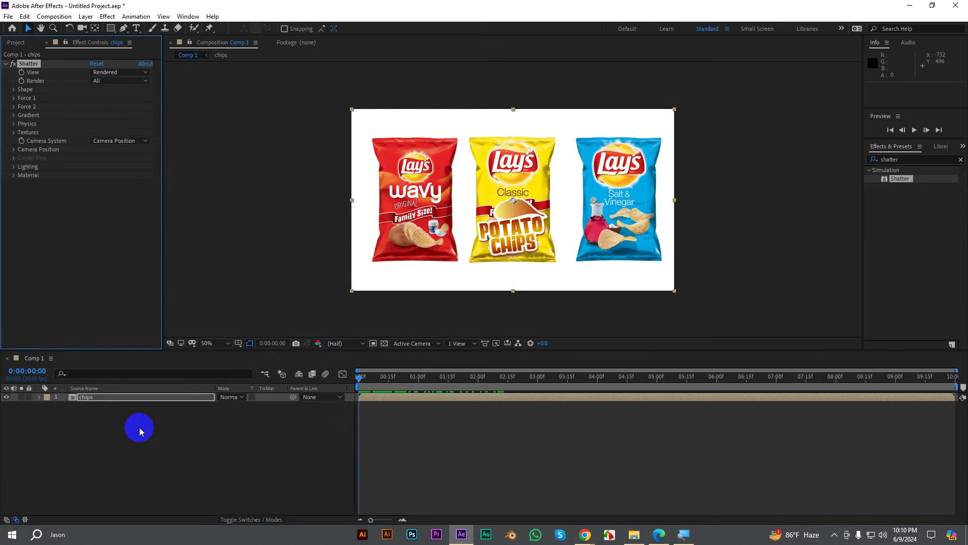
pyautogui.click(143, 440)
pyautogui.click(16, 42)
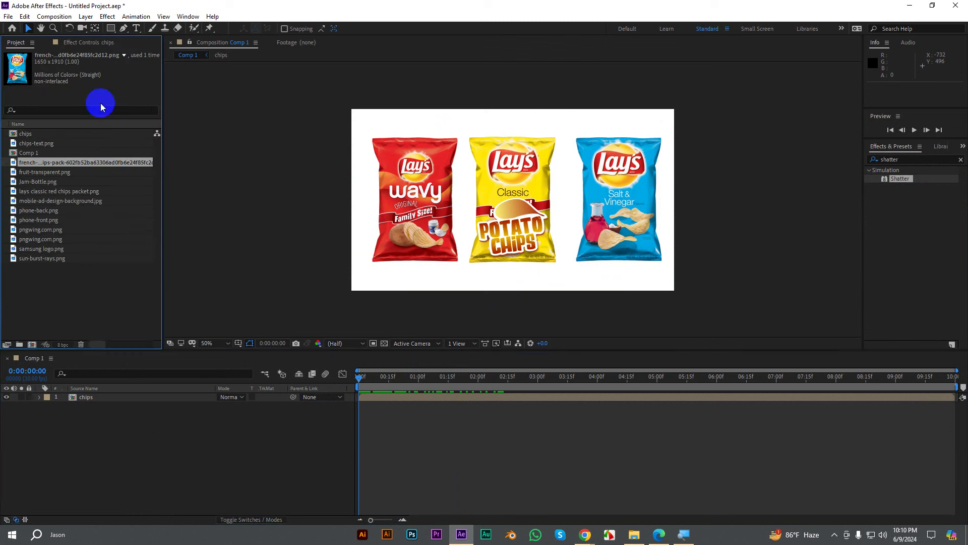
pyautogui.click(101, 413)
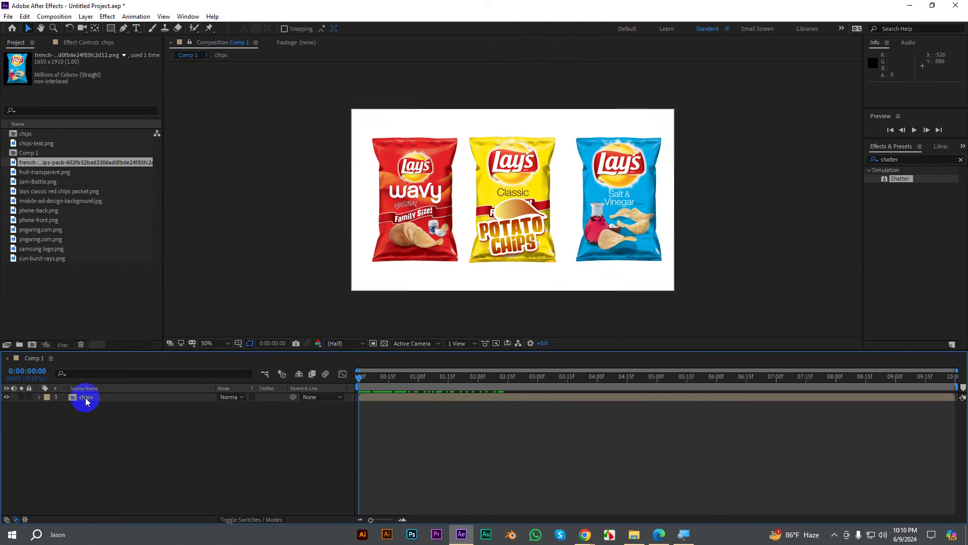
pyautogui.click(85, 398)
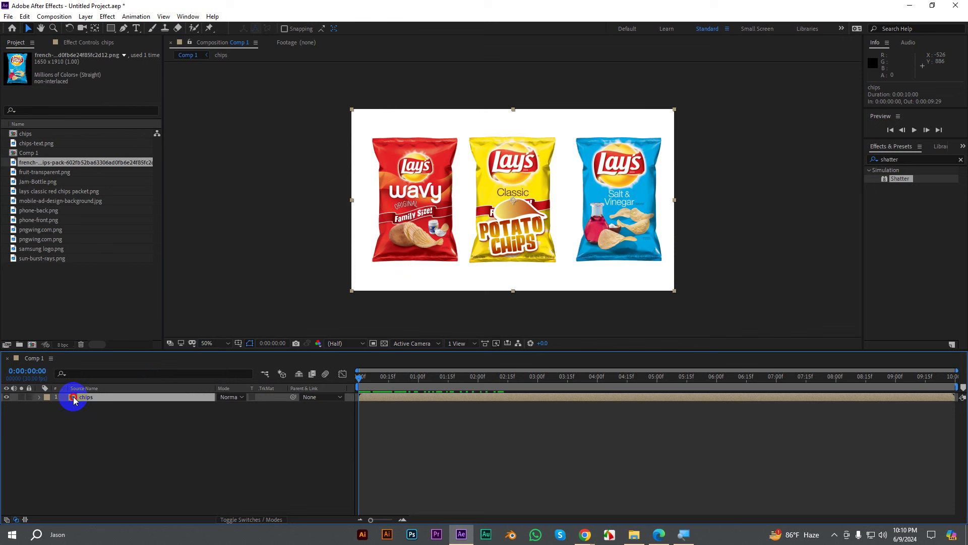
pyautogui.doubleClick(75, 399)
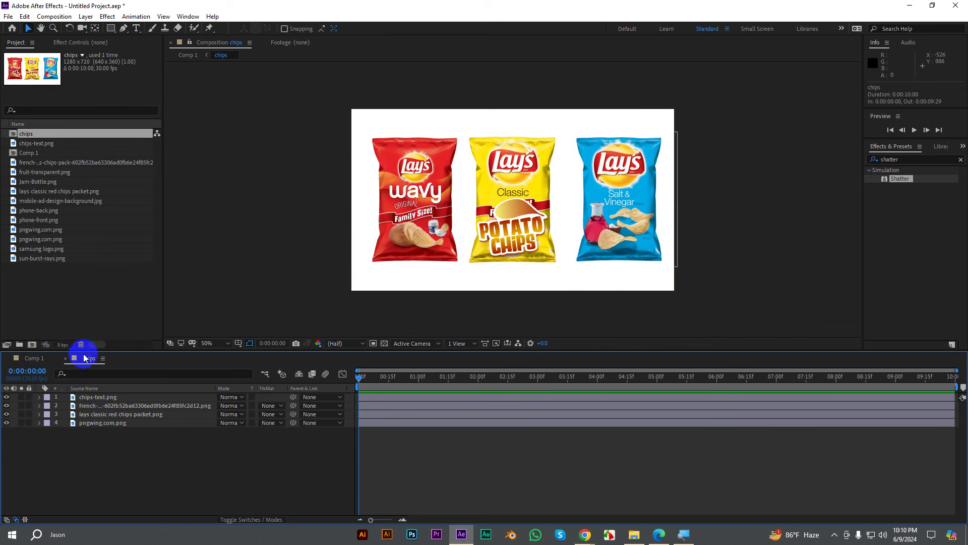
pyautogui.moveTo(152, 450); pyautogui.dragTo(73, 391)
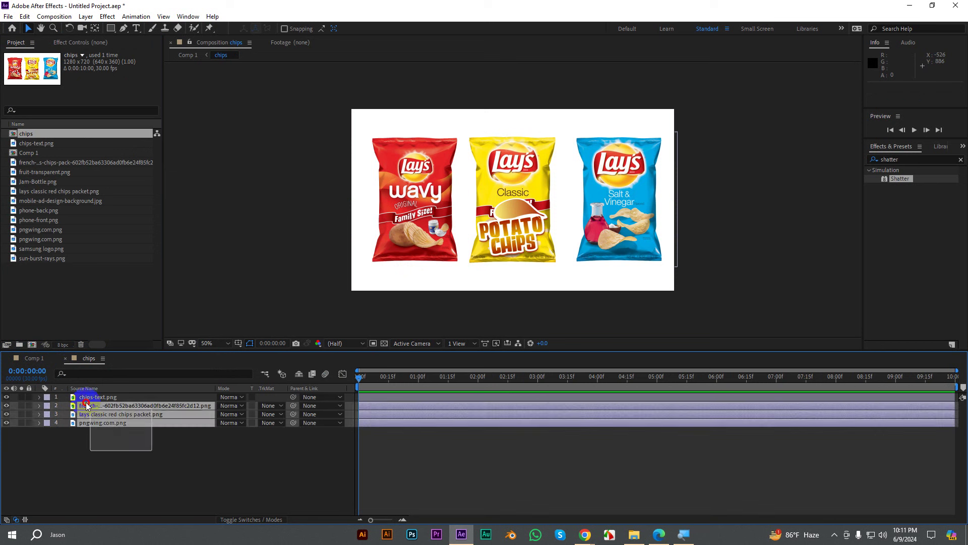
pyautogui.click(424, 278)
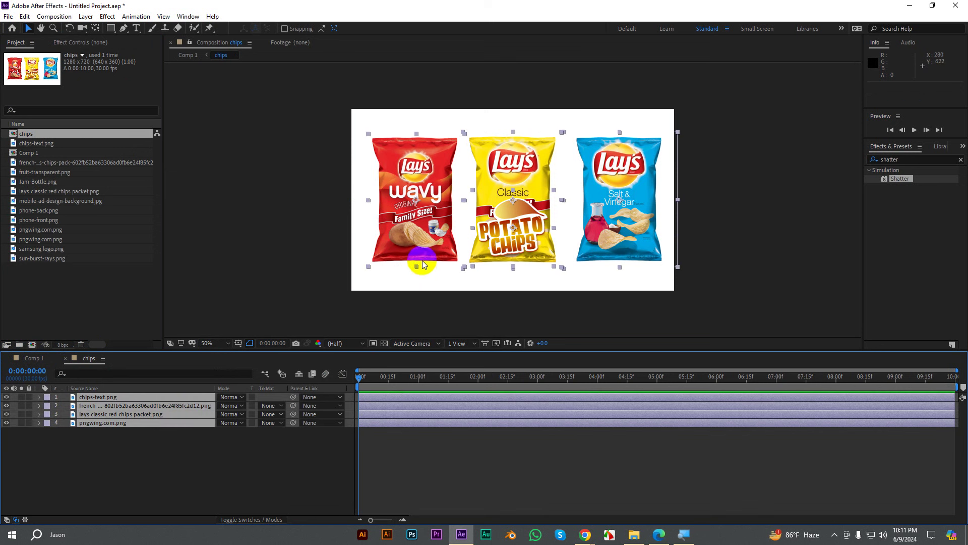
pyautogui.click(162, 453)
pyautogui.moveTo(163, 452); pyautogui.dragTo(71, 391)
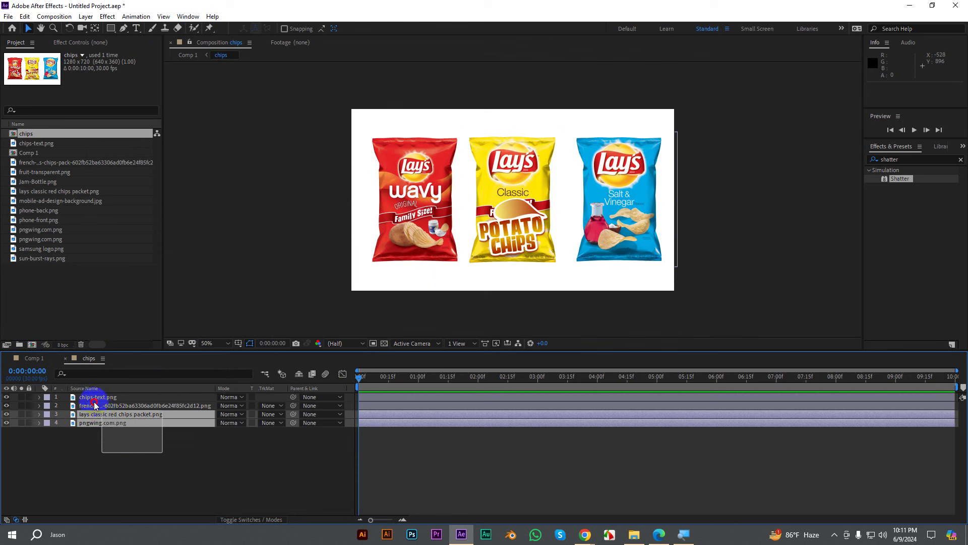
pyautogui.click(143, 434)
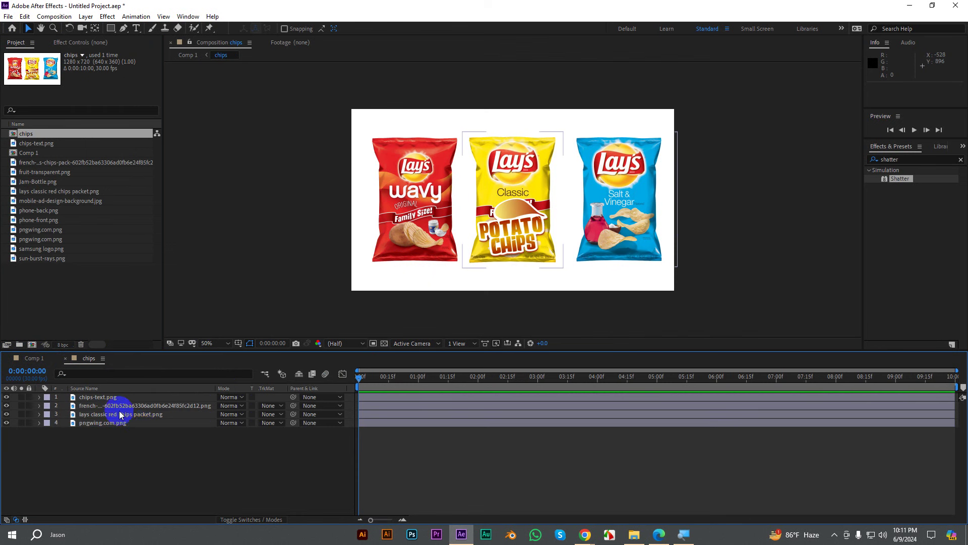
pyautogui.click(33, 359)
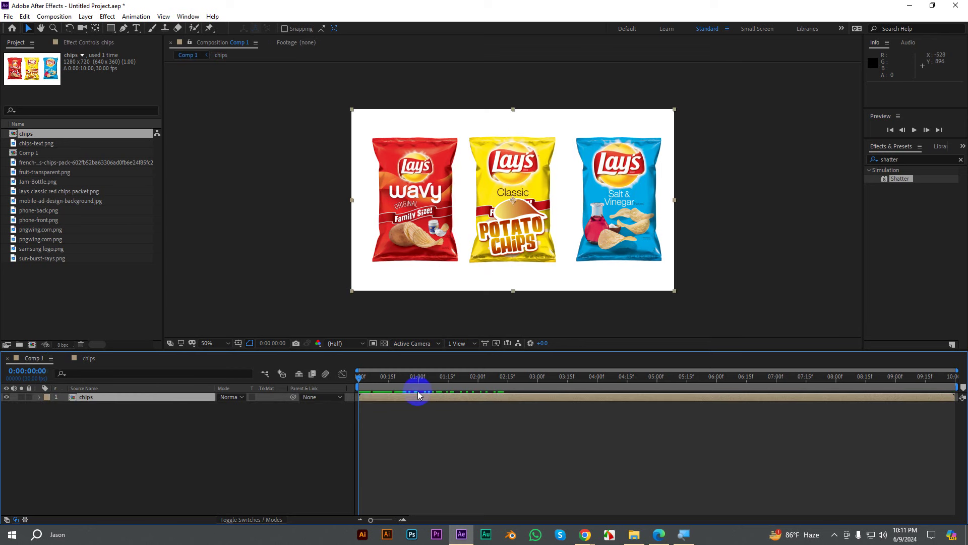
pyautogui.moveTo(361, 379)
pyautogui.mouseDown()
pyautogui.moveTo(636, 398)
pyautogui.moveTo(352, 405)
pyautogui.mouseUp()
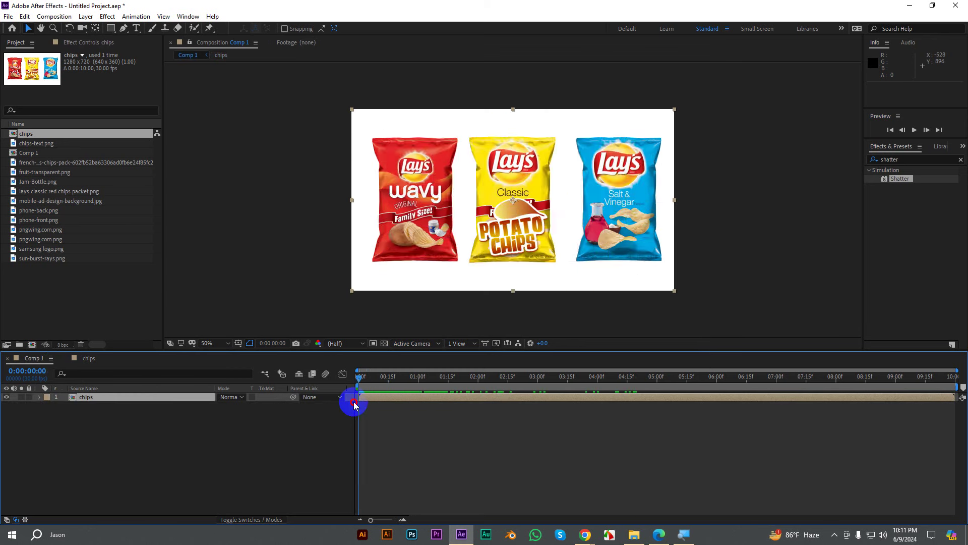
pyautogui.click(84, 359)
pyautogui.click(90, 402)
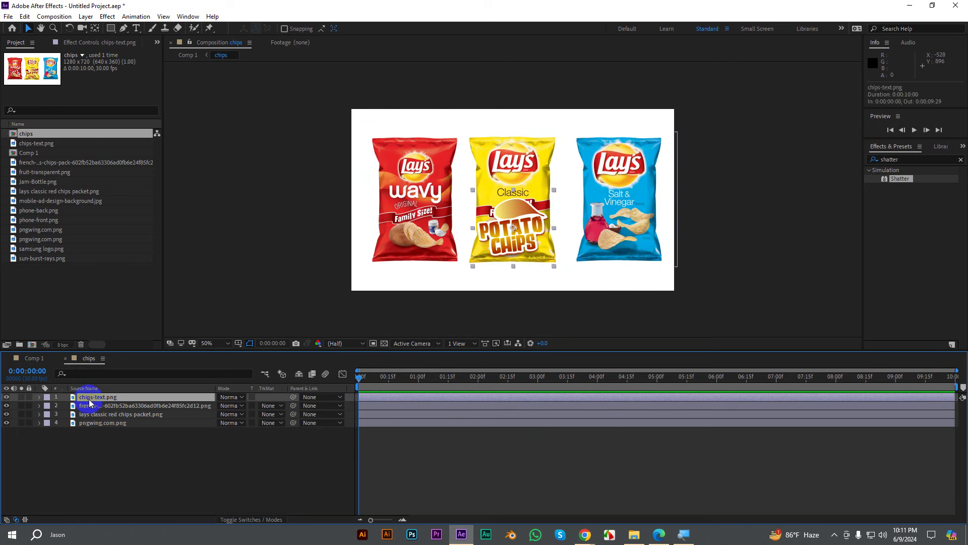
pyautogui.click(154, 445)
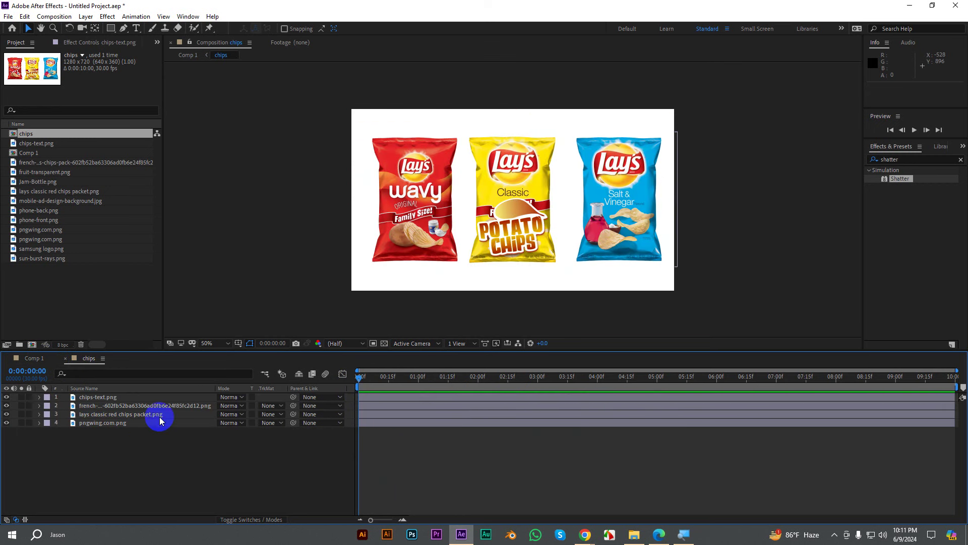
pyautogui.click(30, 172)
pyautogui.click(27, 162)
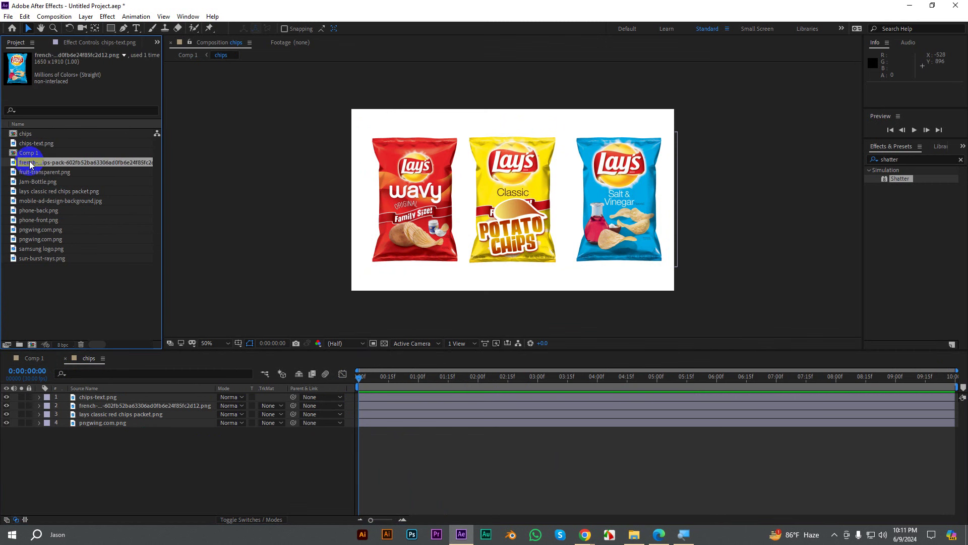
pyautogui.click(28, 194)
pyautogui.click(28, 200)
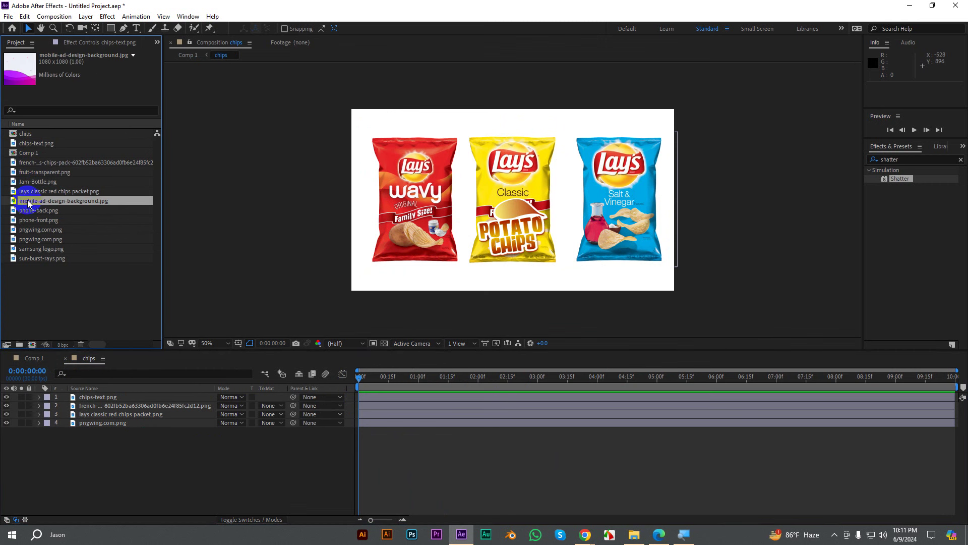
pyautogui.click(28, 220)
pyautogui.click(29, 250)
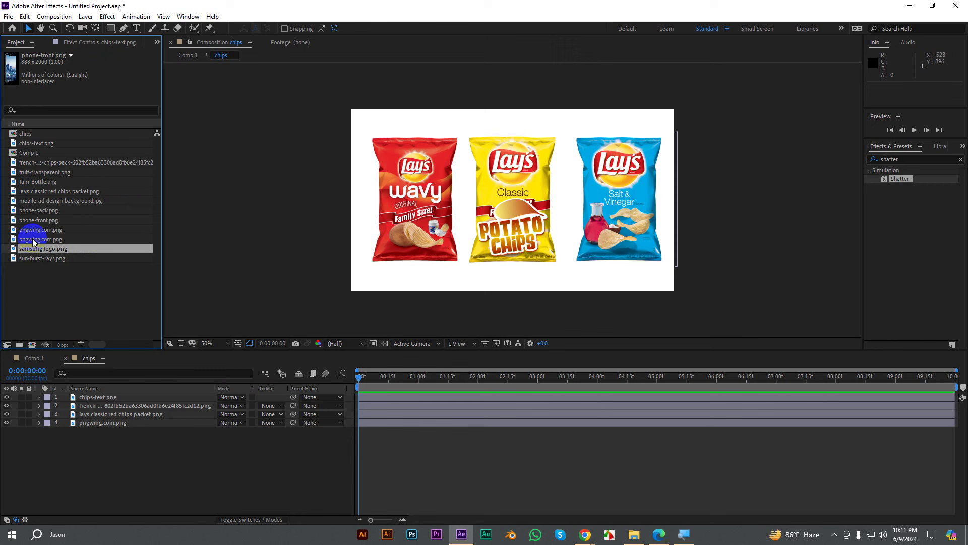
pyautogui.click(32, 183)
pyautogui.moveTo(32, 183); pyautogui.dragTo(107, 398)
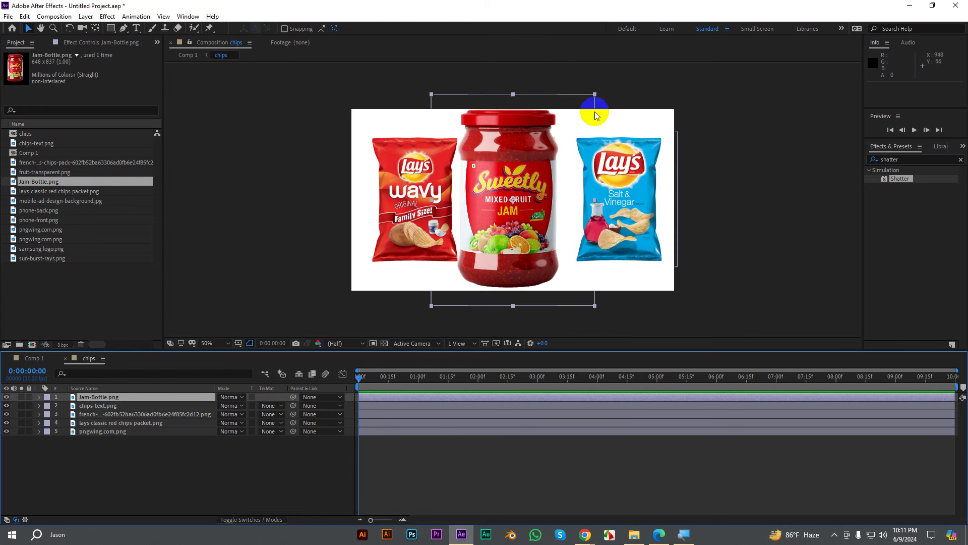
# Step: Scale the Jam-Bottle layer to 75%, hide the other layers, and preview the shatter in Comp 1
pyautogui.press('s')
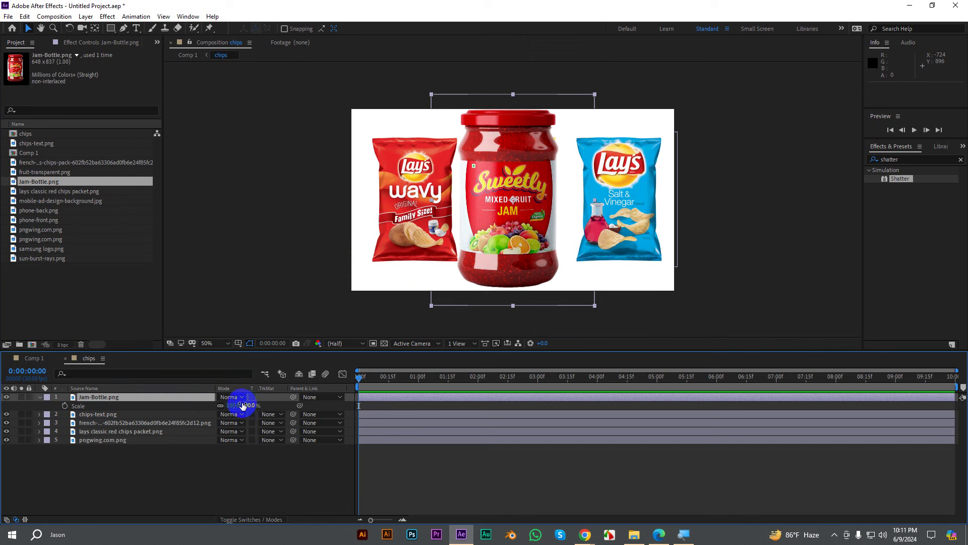
pyautogui.moveTo(230, 405); pyautogui.dragTo(226, 406)
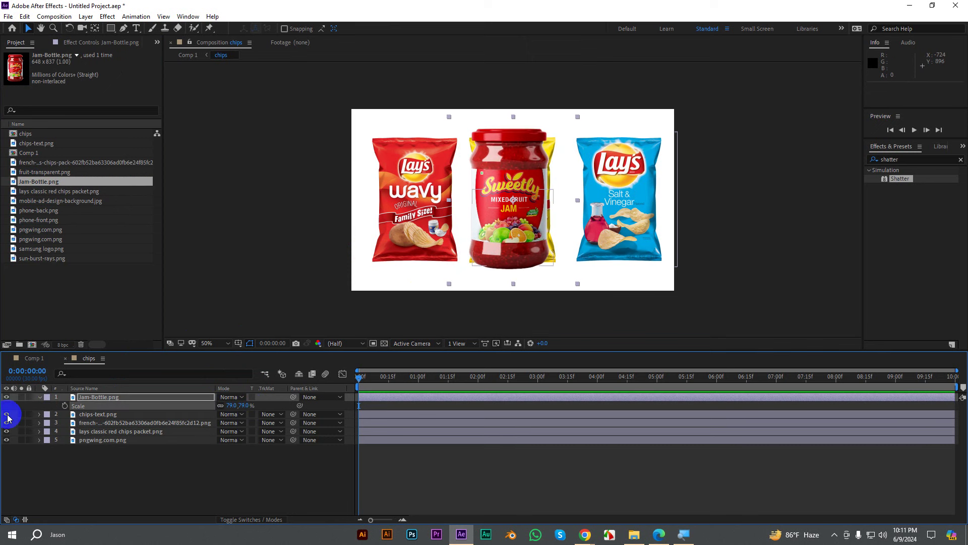
pyautogui.moveTo(7, 415); pyautogui.dragTo(6, 440)
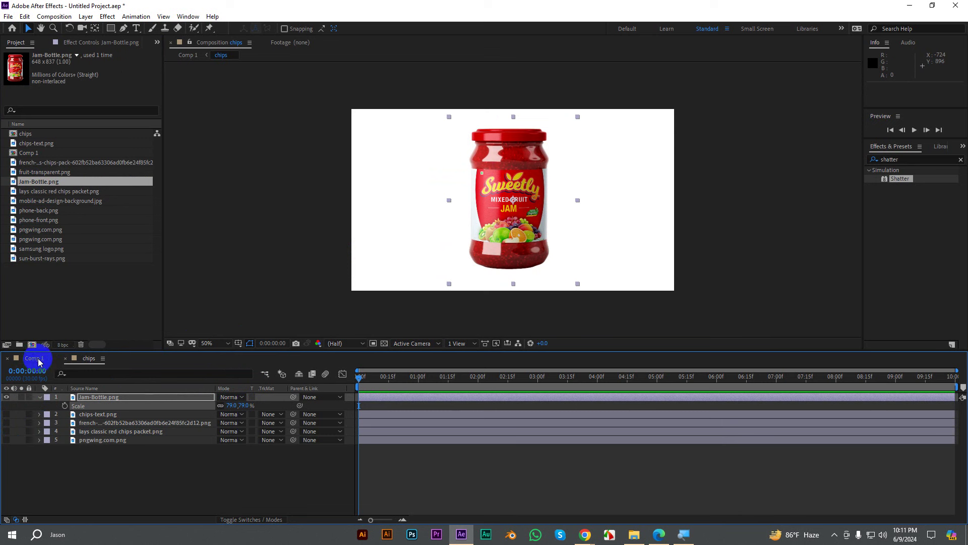
pyautogui.click(33, 359)
pyautogui.moveTo(353, 384)
pyautogui.mouseDown()
pyautogui.moveTo(424, 387)
pyautogui.moveTo(384, 389)
pyautogui.mouseUp()
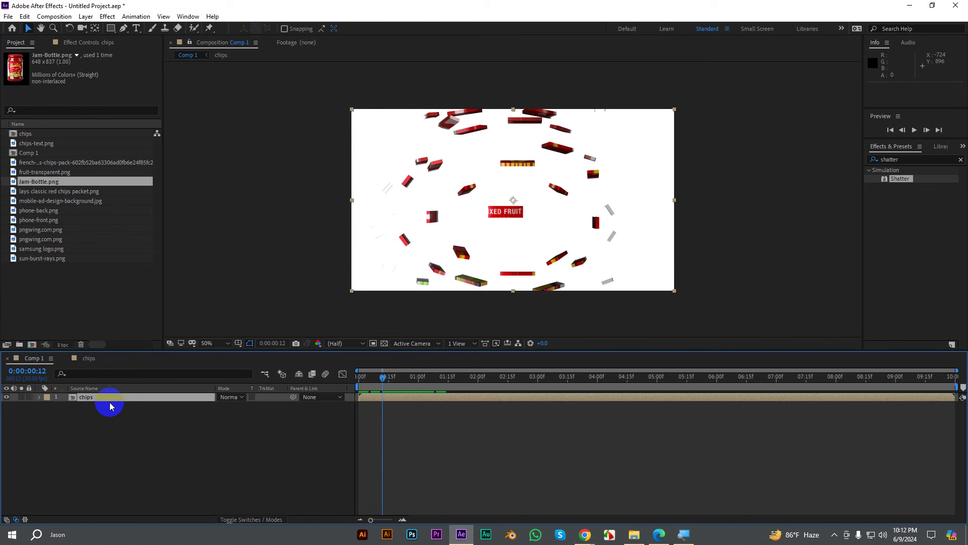
# Step: Revisit the chips comp, then close its tab and select the chips layer in Comp 1
pyautogui.click(95, 359)
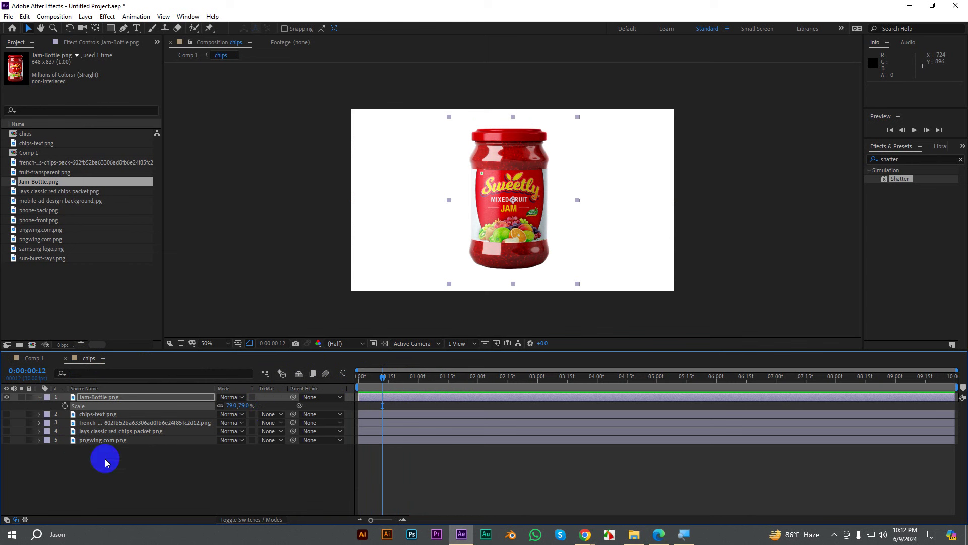
pyautogui.moveTo(156, 472); pyautogui.dragTo(90, 399)
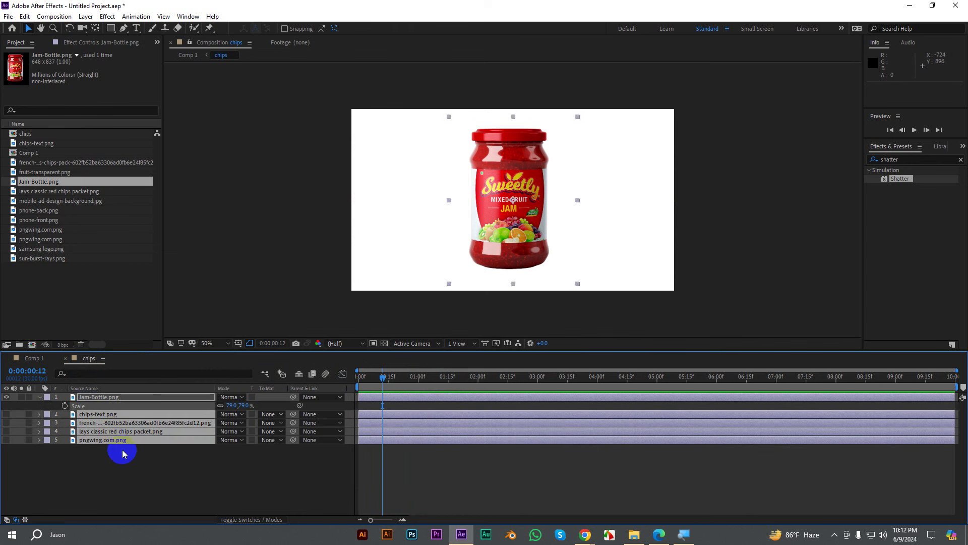
pyautogui.click(125, 456)
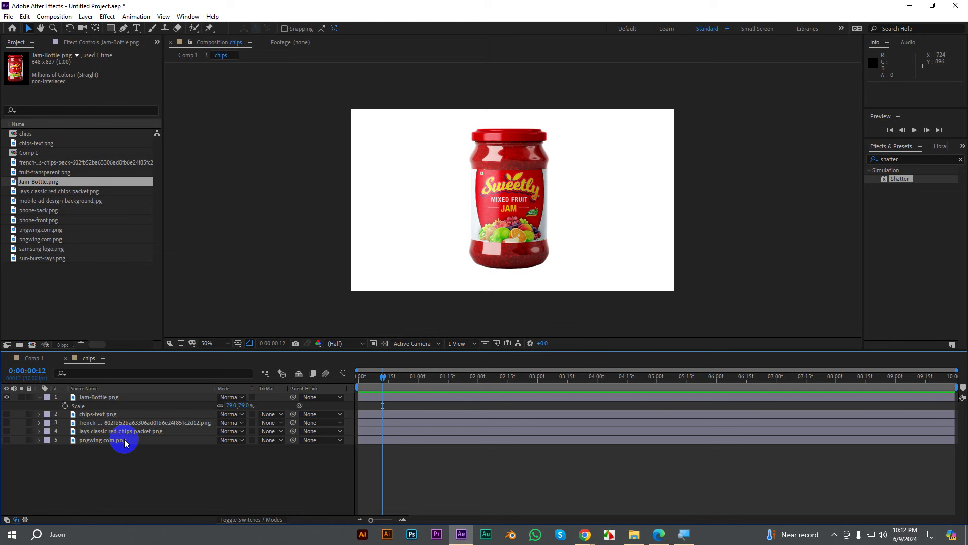
pyautogui.click(258, 437)
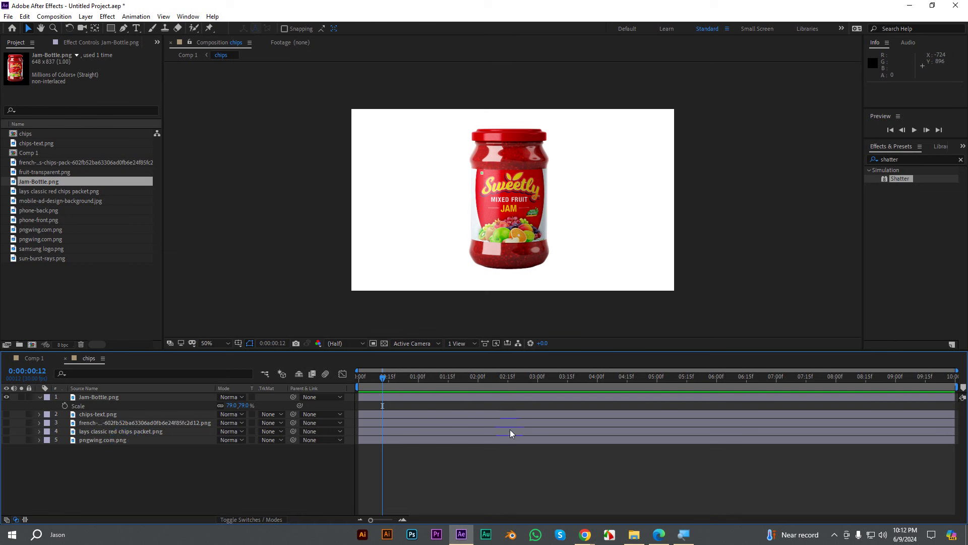
pyautogui.click(64, 359)
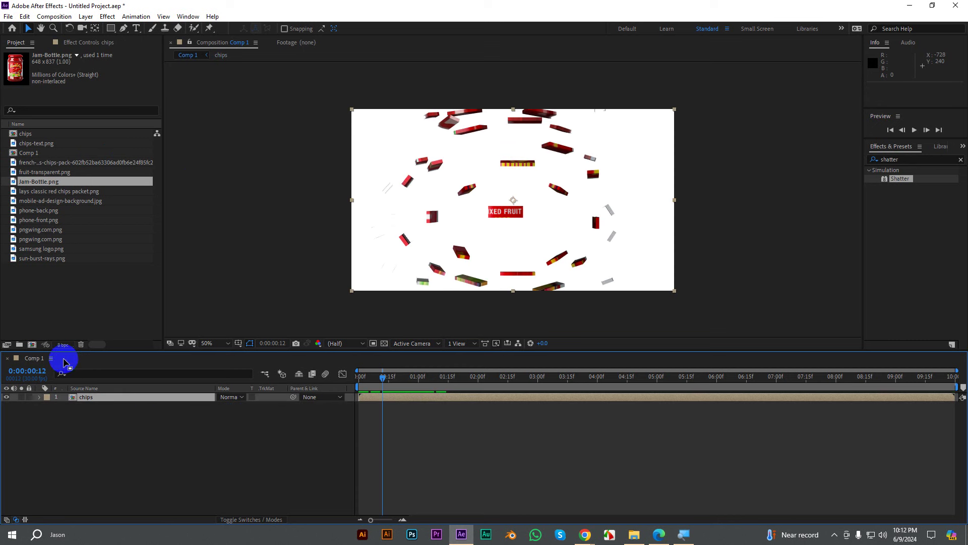
pyautogui.click(149, 398)
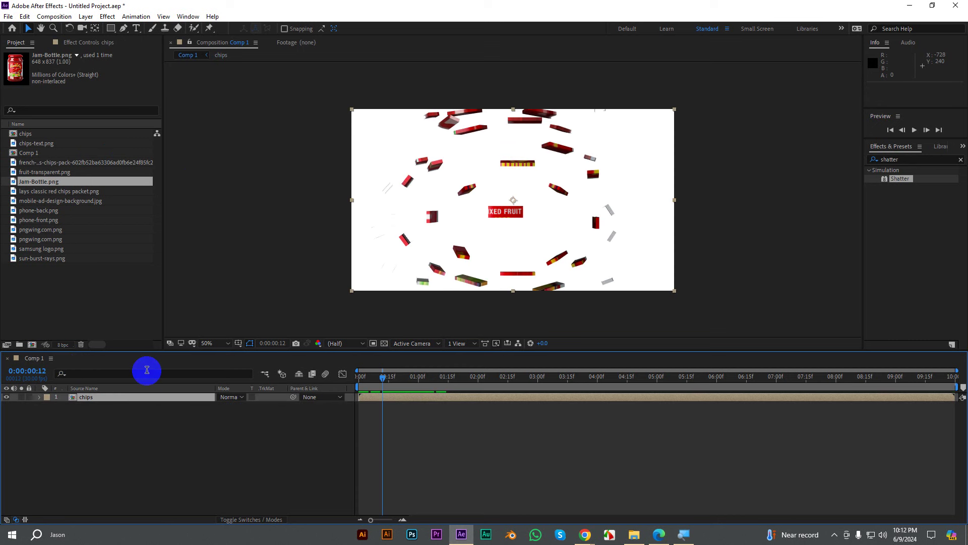
# Step: In Effect Controls, delete the Shatter effect and then undo to restore it
pyautogui.click(91, 45)
pyautogui.click(37, 64)
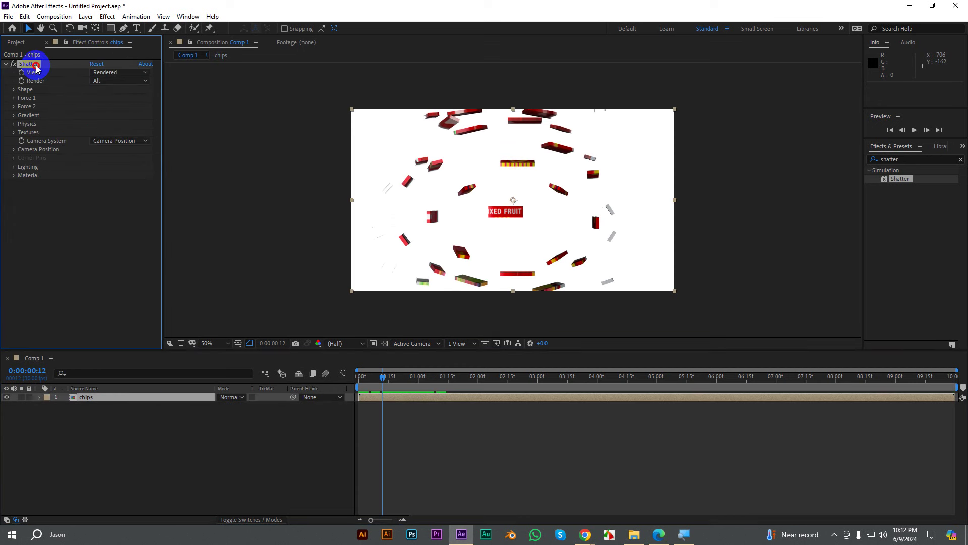
pyautogui.press('Delete')
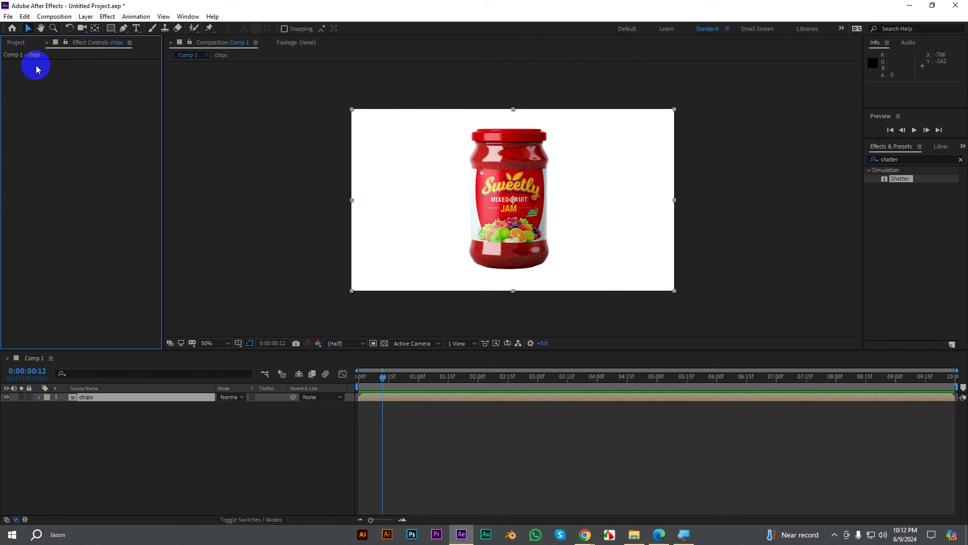
pyautogui.hotkey('ctrl', 'z')
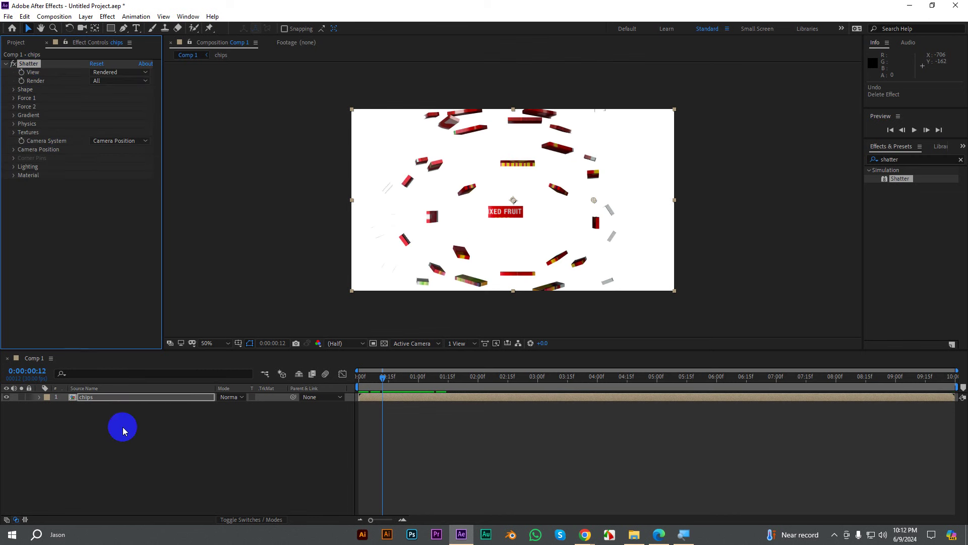
# Step: Open the chips precomp, collapse the jam jar layer, select all five layers, then return to Comp 1
pyautogui.click(74, 409)
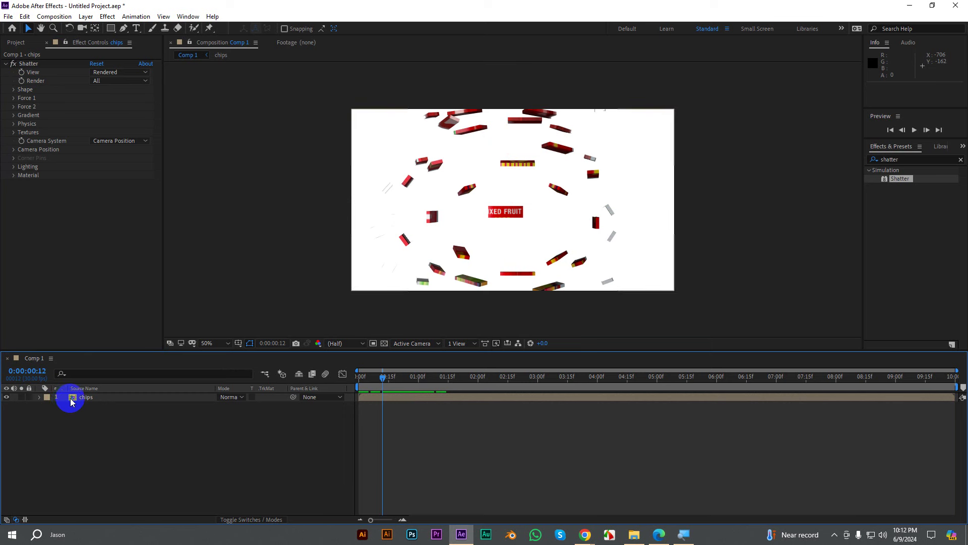
pyautogui.doubleClick(71, 399)
pyautogui.click(40, 398)
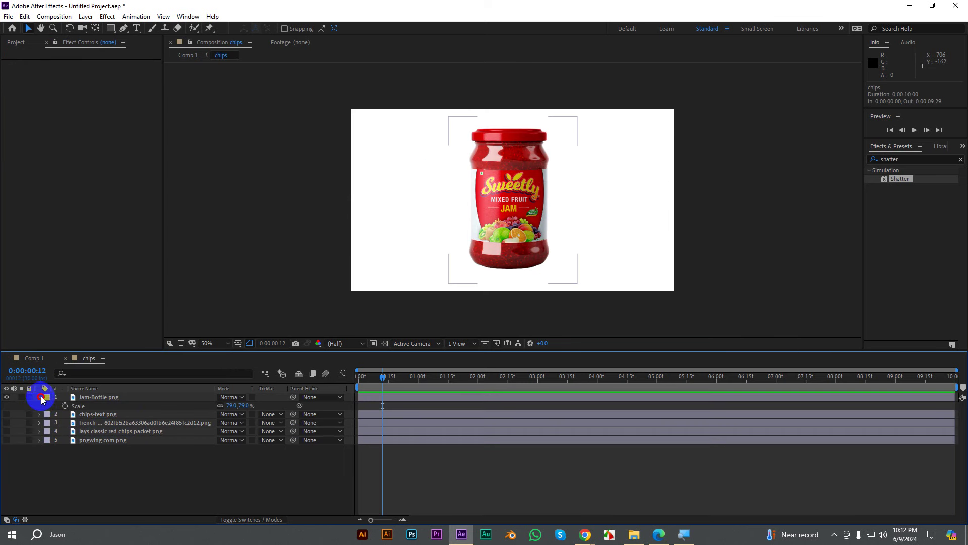
pyautogui.moveTo(167, 459); pyautogui.dragTo(76, 390)
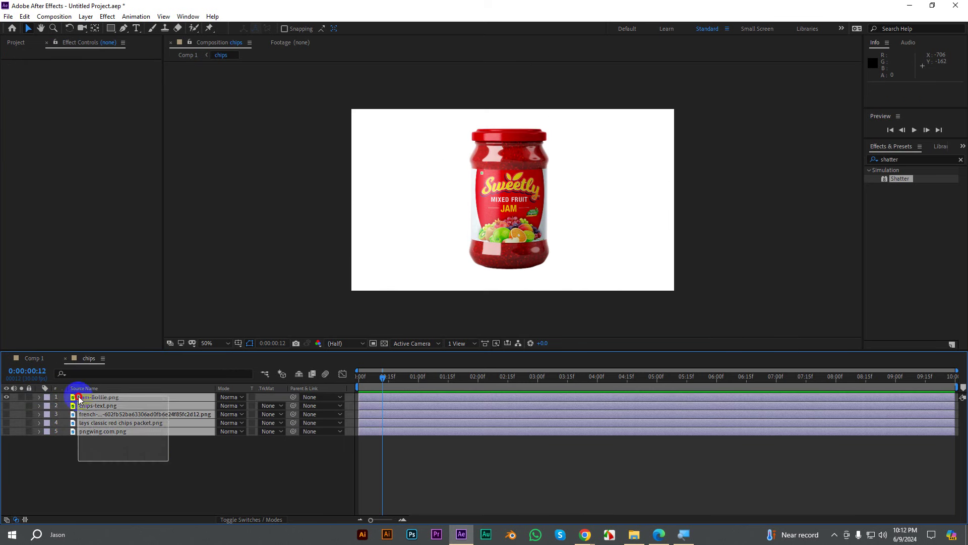
pyautogui.click(35, 359)
pyautogui.click(99, 410)
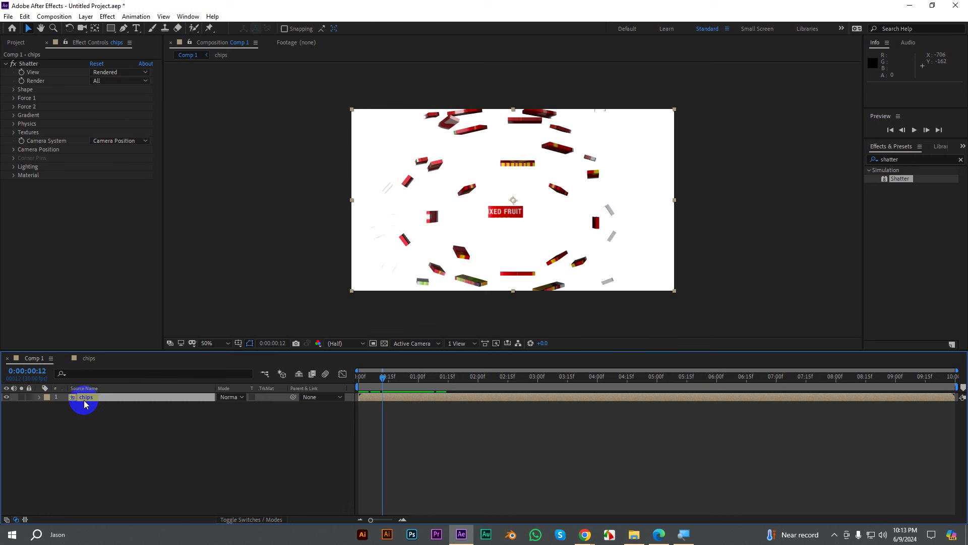
# Step: Unhide the five image layers in chips, cut them, and paste them into Comp 1
pyautogui.doubleClick(79, 399)
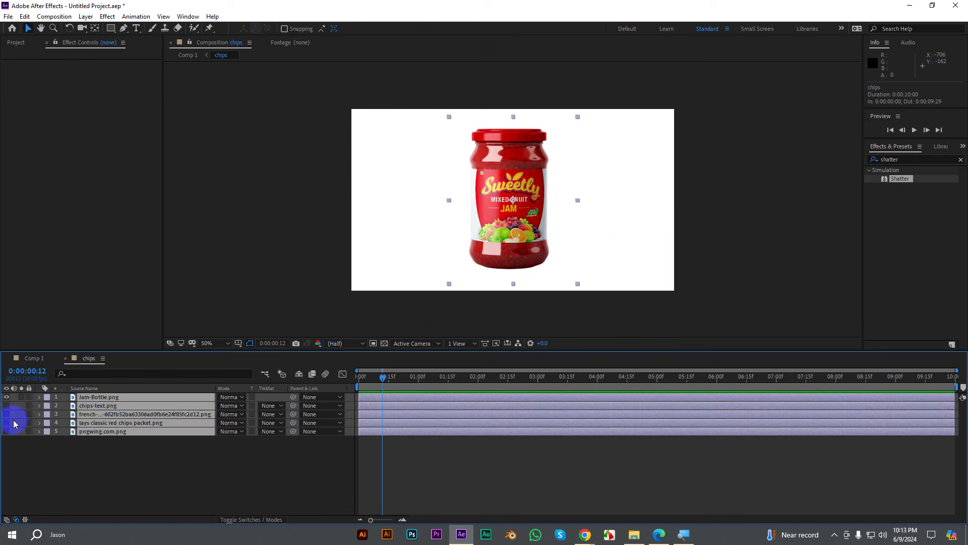
pyautogui.moveTo(6, 406); pyautogui.dragTo(6, 431)
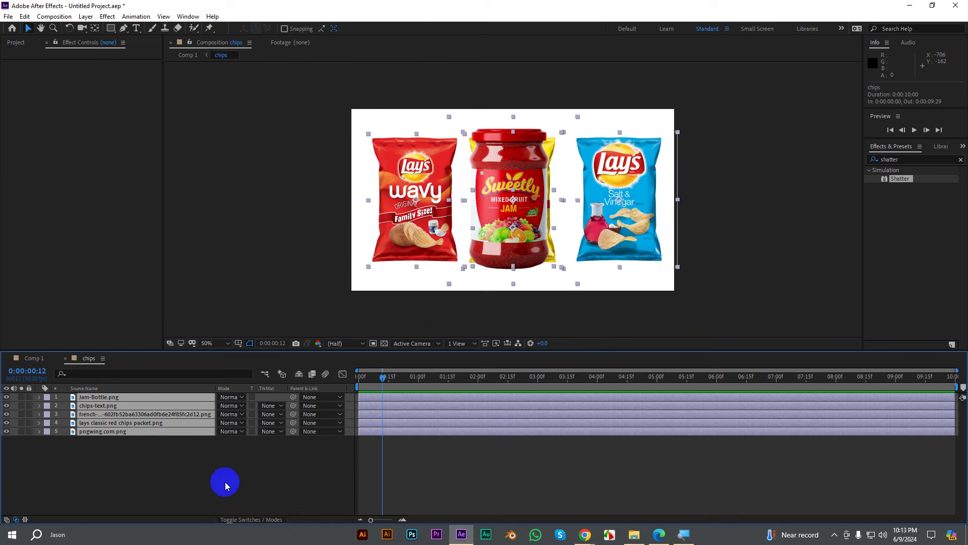
pyautogui.moveTo(162, 480); pyautogui.dragTo(86, 395)
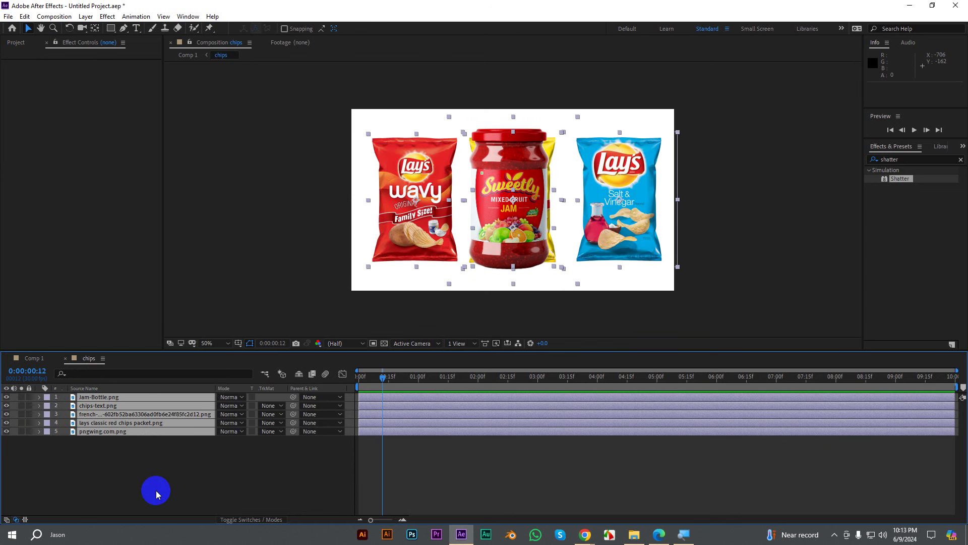
pyautogui.hotkey('ctrl', 'x')
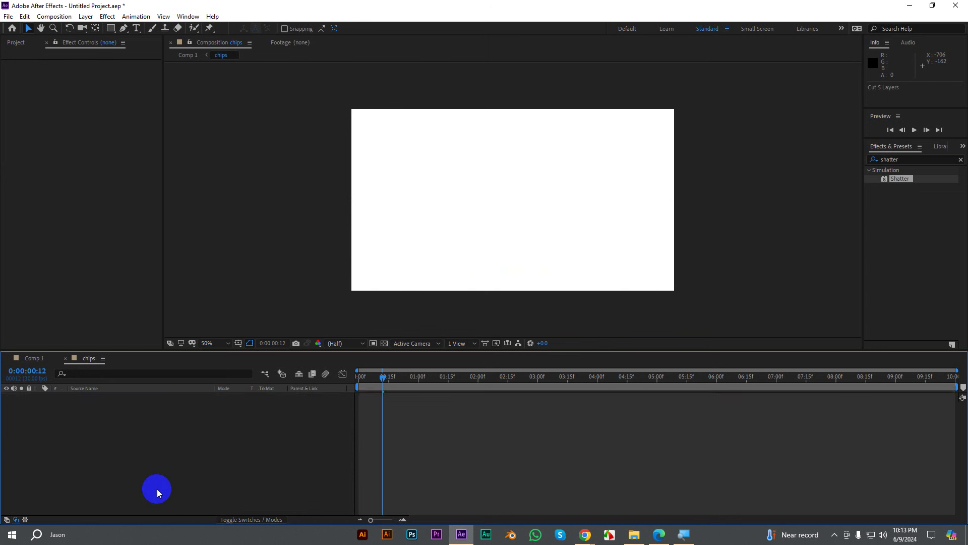
pyautogui.click(32, 360)
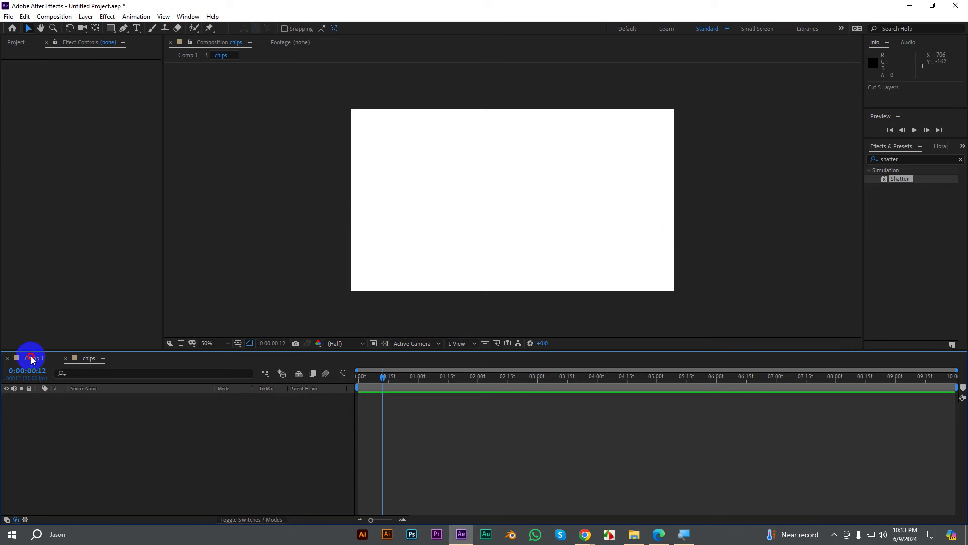
pyautogui.hotkey('ctrl', 'v')
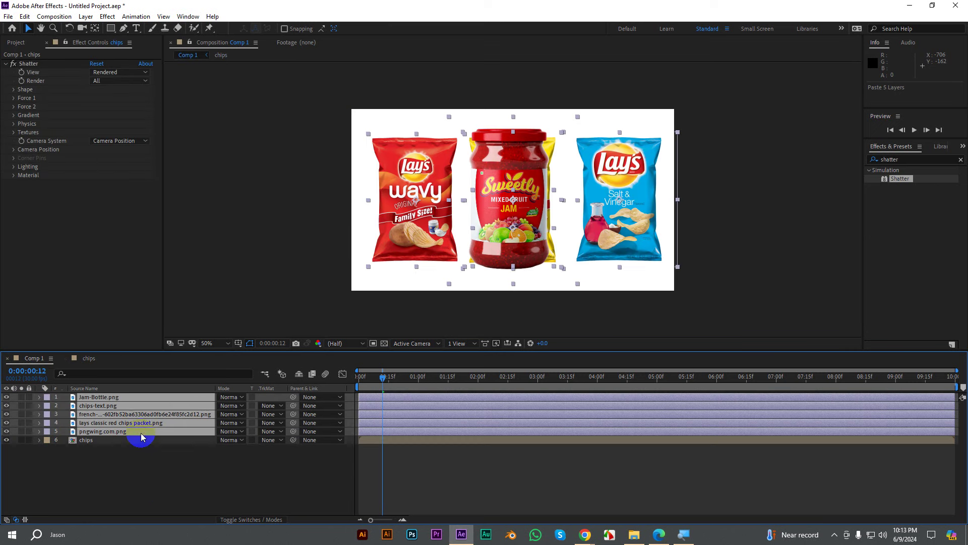
# Step: Delete the chips layer with its Shatter effect from Comp 1
pyautogui.click(135, 458)
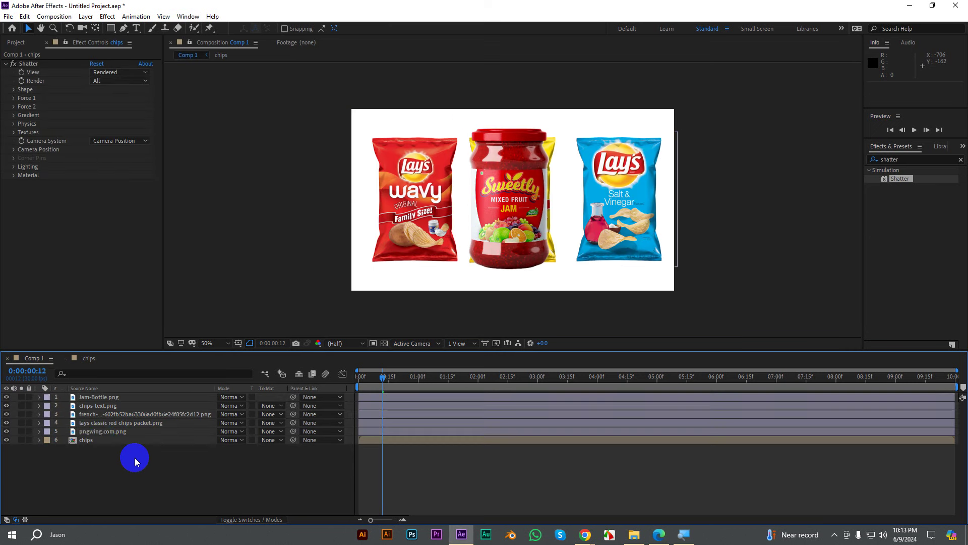
pyautogui.click(101, 439)
pyautogui.press('Delete')
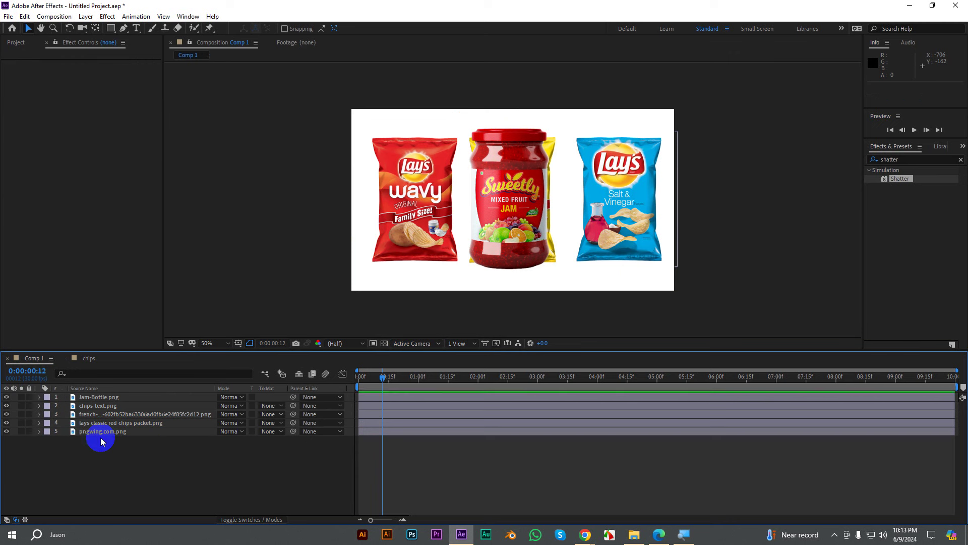
# Step: Close the empty chips comp tab and delete chips from the Project panel
pyautogui.click(81, 359)
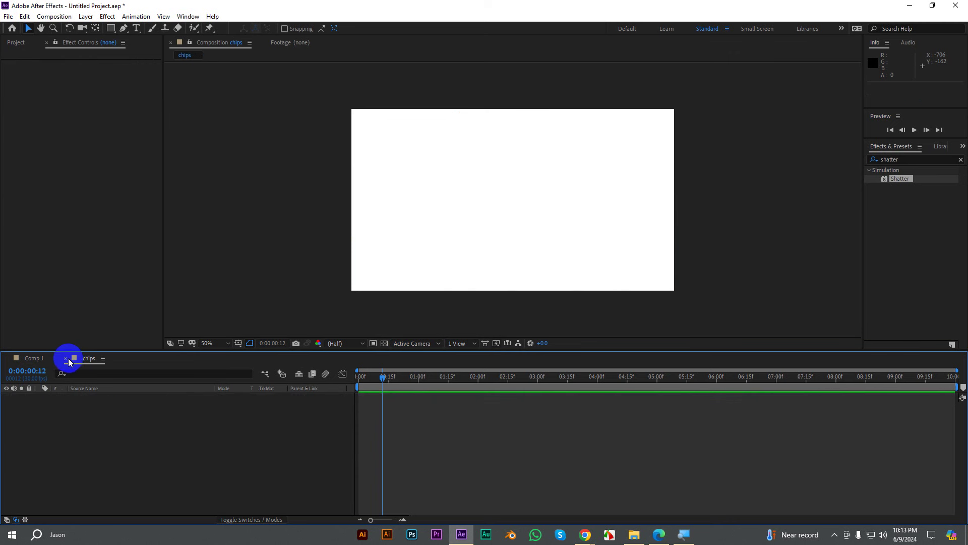
pyautogui.click(65, 358)
pyautogui.click(17, 43)
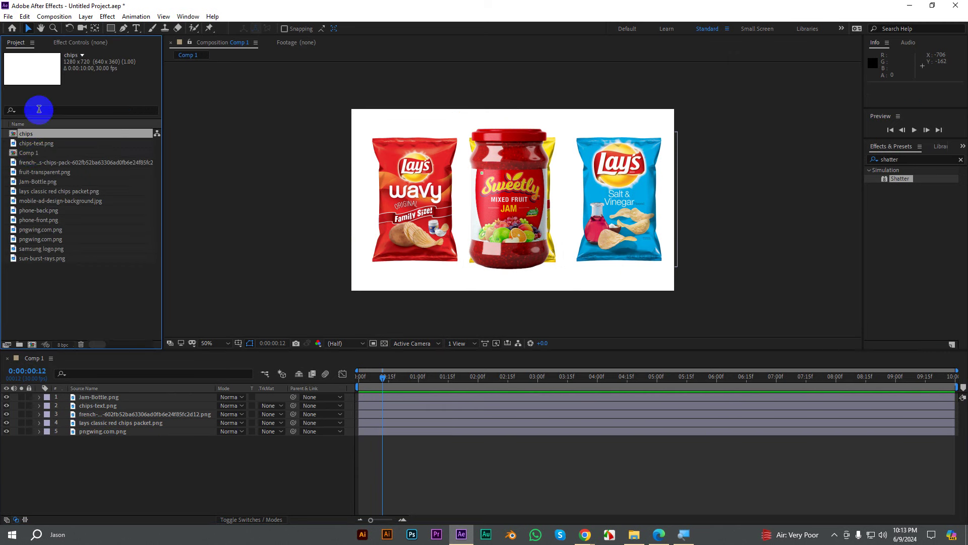
pyautogui.click(33, 136)
pyautogui.press('Delete')
pyautogui.click(95, 269)
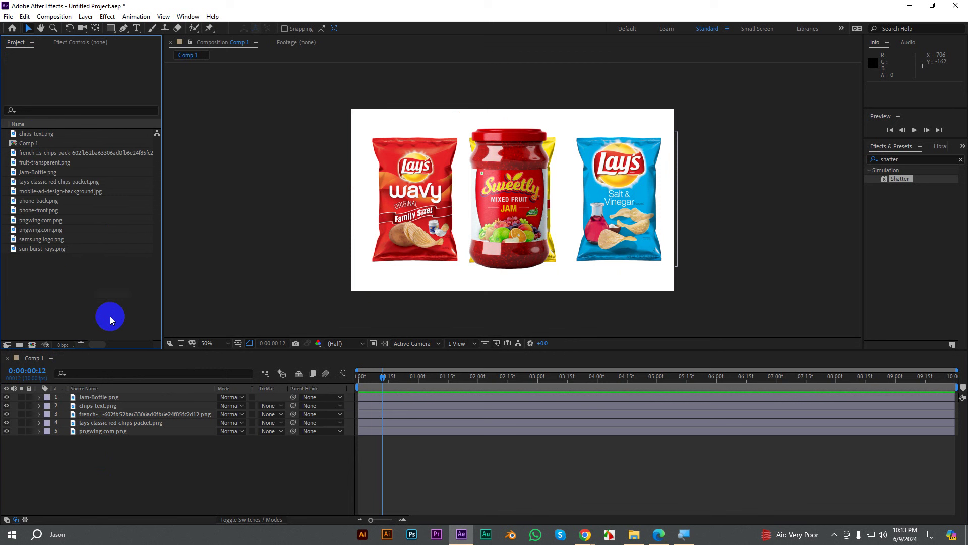
# Step: Pre-compose all five image layers in Comp 1 into Pre-comp 1
pyautogui.moveTo(156, 461); pyautogui.dragTo(86, 397)
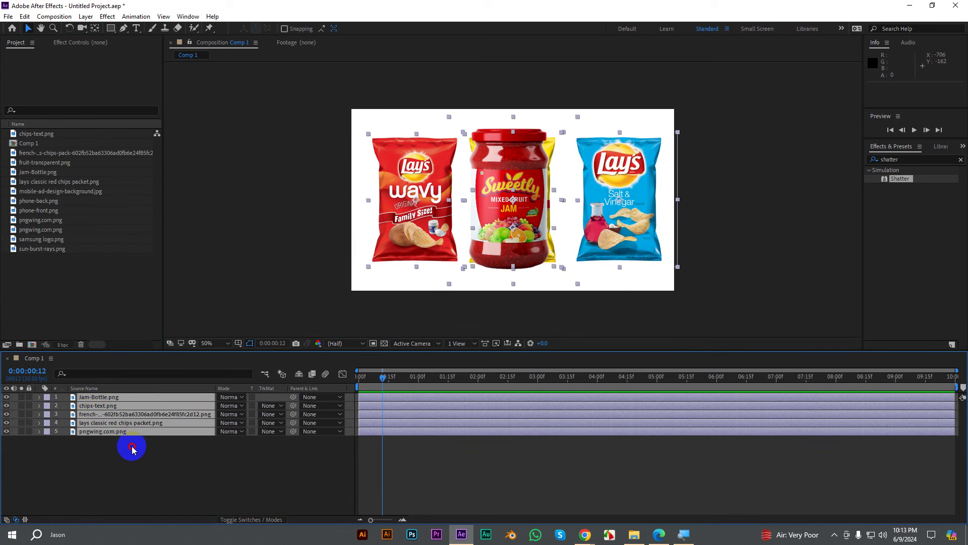
pyautogui.click(132, 449)
pyautogui.moveTo(149, 448); pyautogui.dragTo(92, 400)
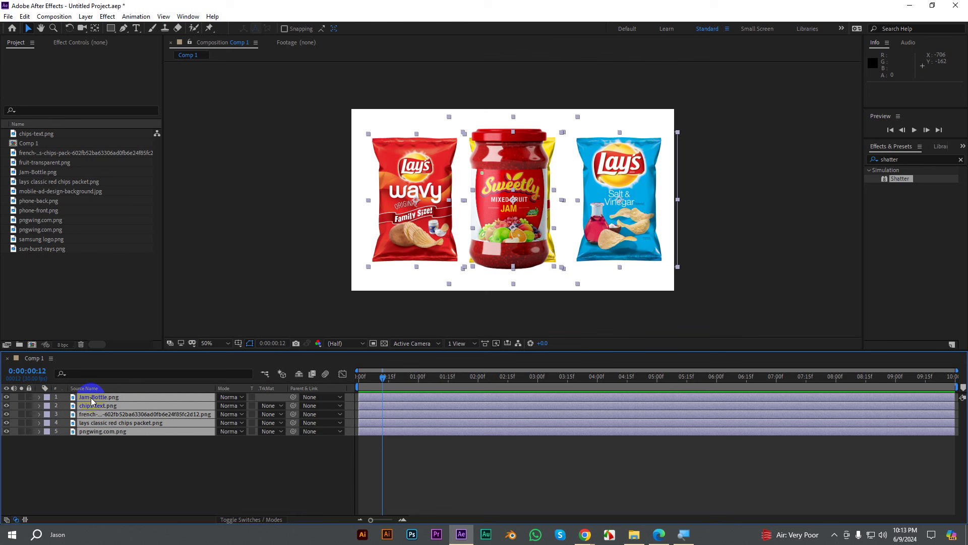
pyautogui.rightClick(91, 398)
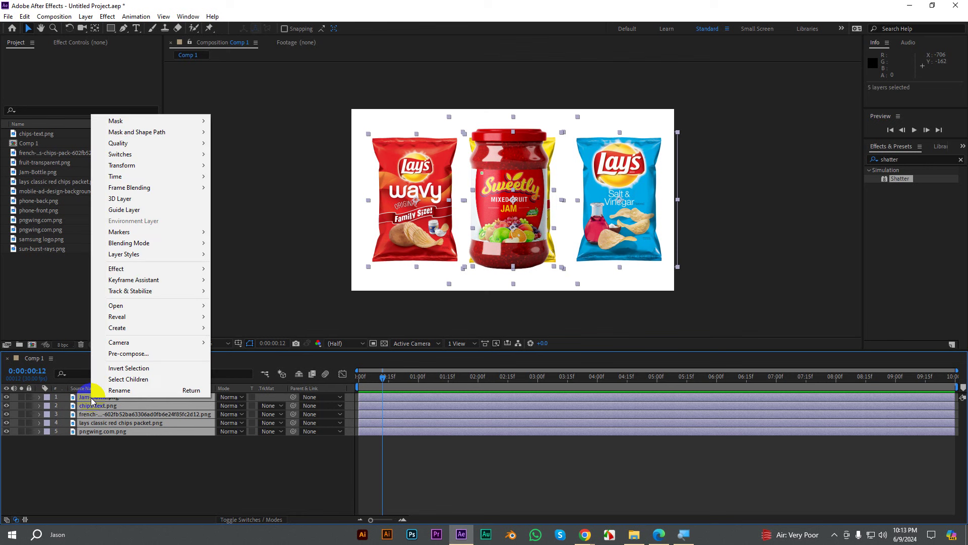
pyautogui.click(145, 355)
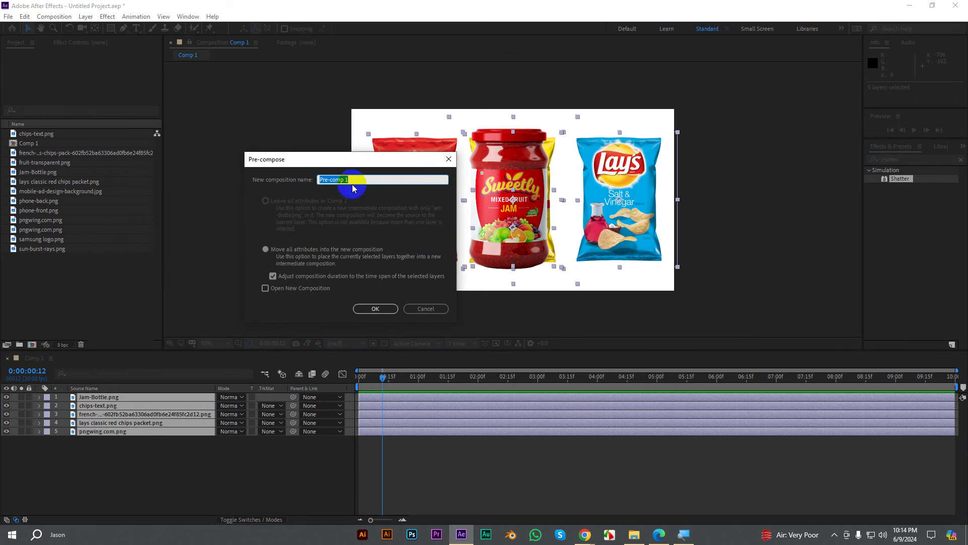
pyautogui.click(371, 309)
pyautogui.click(369, 309)
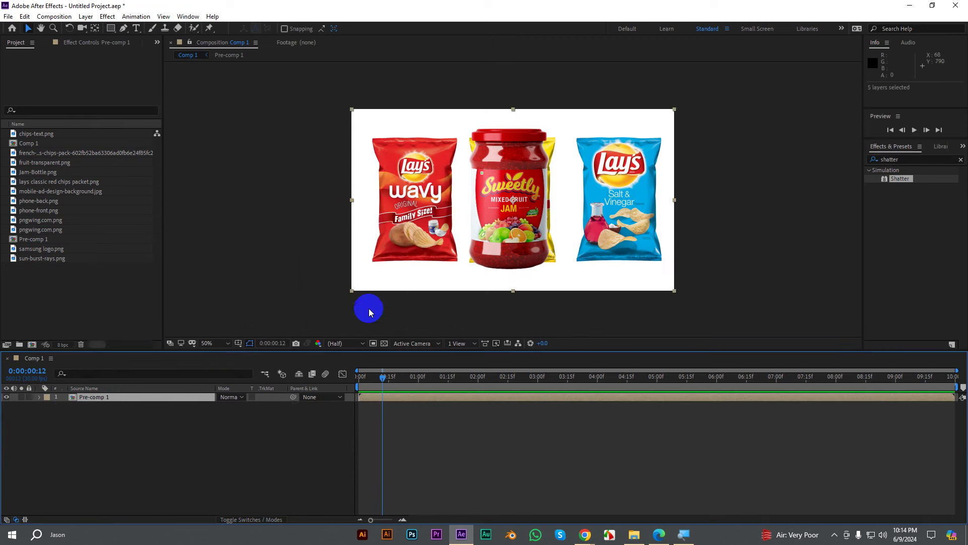
# Step: Scale Pre-comp 1 to 43% and drag it to the upper right of the frame
pyautogui.click(98, 441)
pyautogui.click(101, 389)
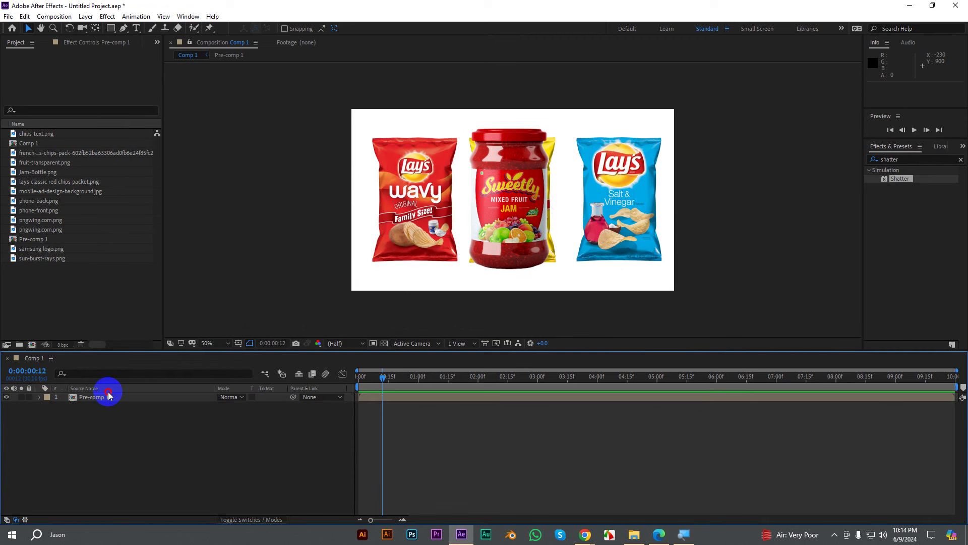
pyautogui.click(106, 398)
pyautogui.press('s')
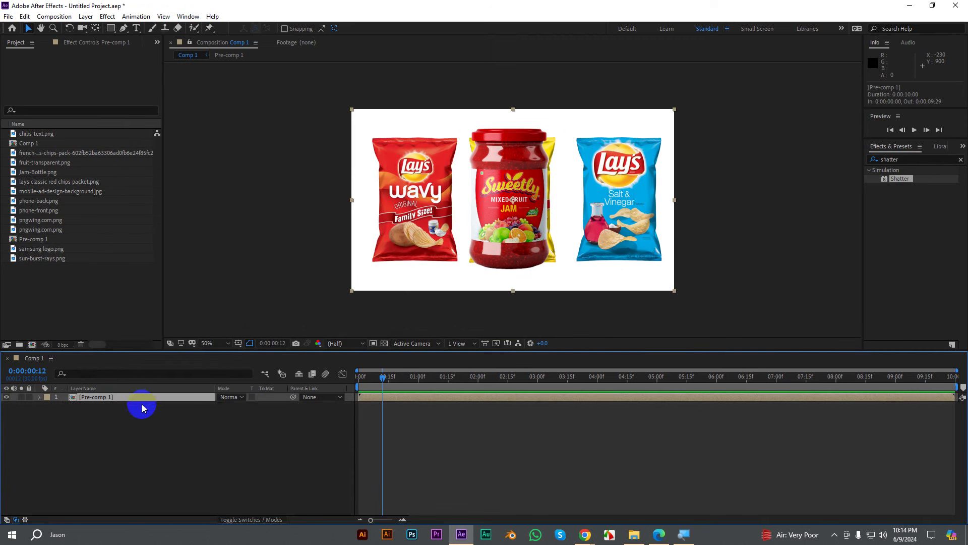
pyautogui.moveTo(239, 409); pyautogui.dragTo(216, 410)
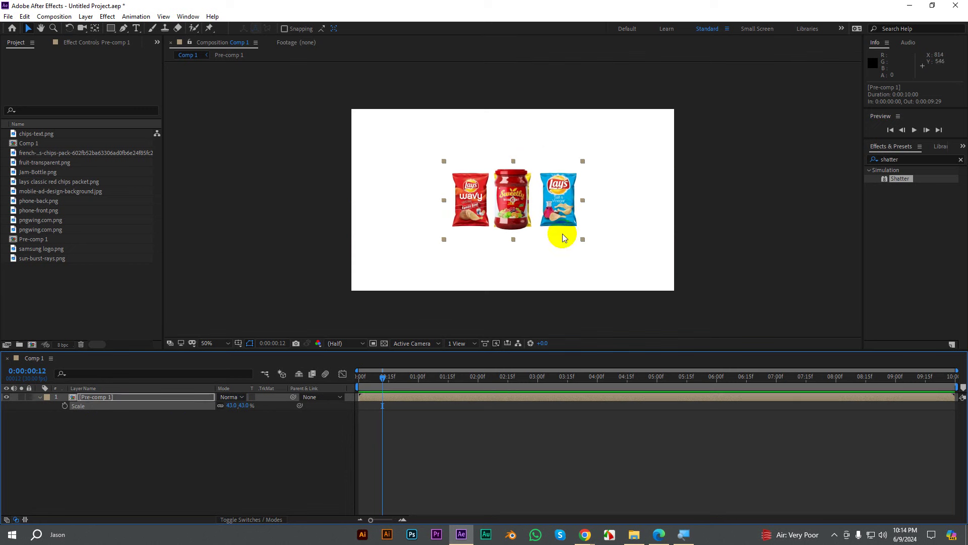
pyautogui.moveTo(563, 237)
pyautogui.mouseDown()
pyautogui.moveTo(611, 172)
pyautogui.moveTo(663, 156)
pyautogui.mouseUp()
# Step: Collapse Pre-comp 1's Scale property and clear the layer selection
pyautogui.click(105, 437)
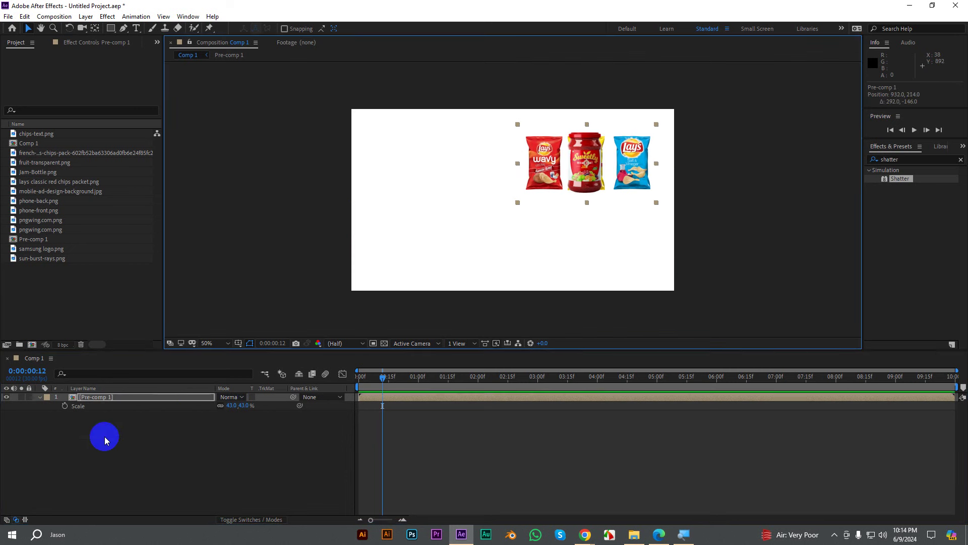
pyautogui.click(39, 397)
pyautogui.click(107, 397)
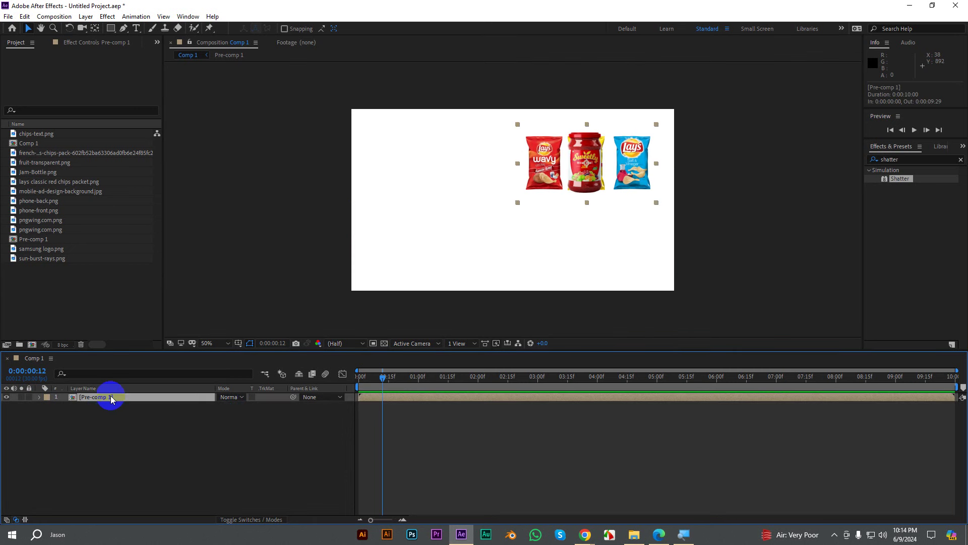
pyautogui.moveTo(192, 444)
pyautogui.mouseDown()
pyautogui.moveTo(81, 411)
pyautogui.moveTo(171, 456)
pyautogui.mouseUp()
pyautogui.click(98, 397)
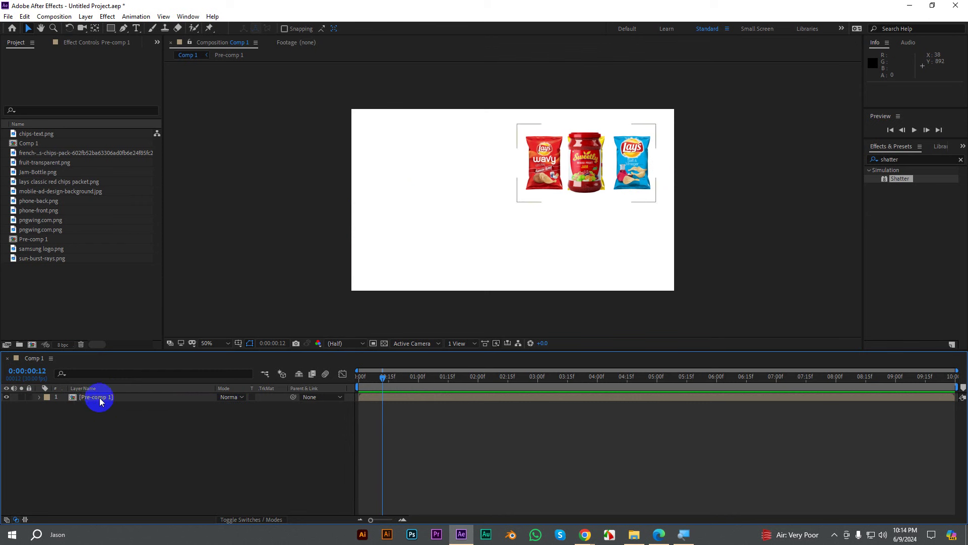
pyautogui.click(115, 424)
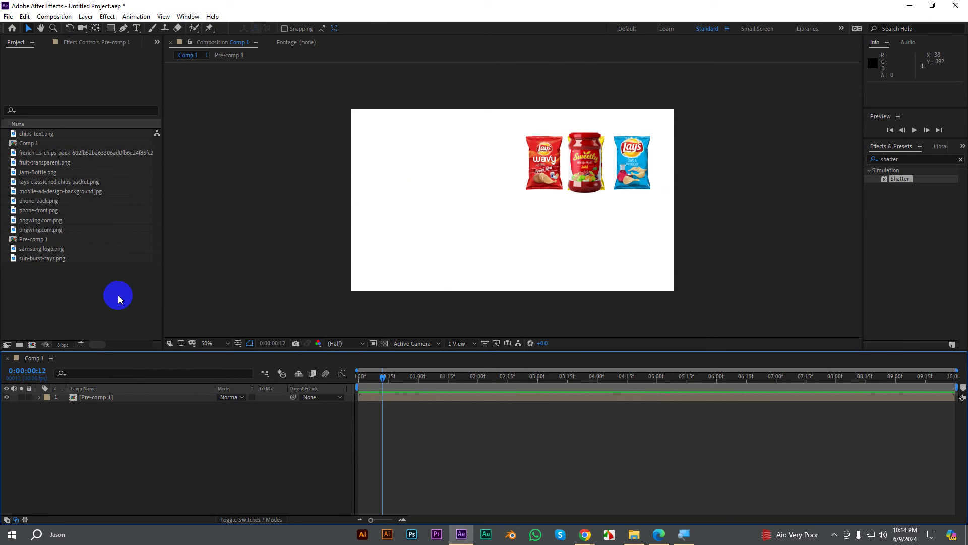
# Step: Select Pre-comp 1 in the Project panel and its layer in the Comp 1 timeline
pyautogui.moveTo(118, 295); pyautogui.dragTo(7, 149)
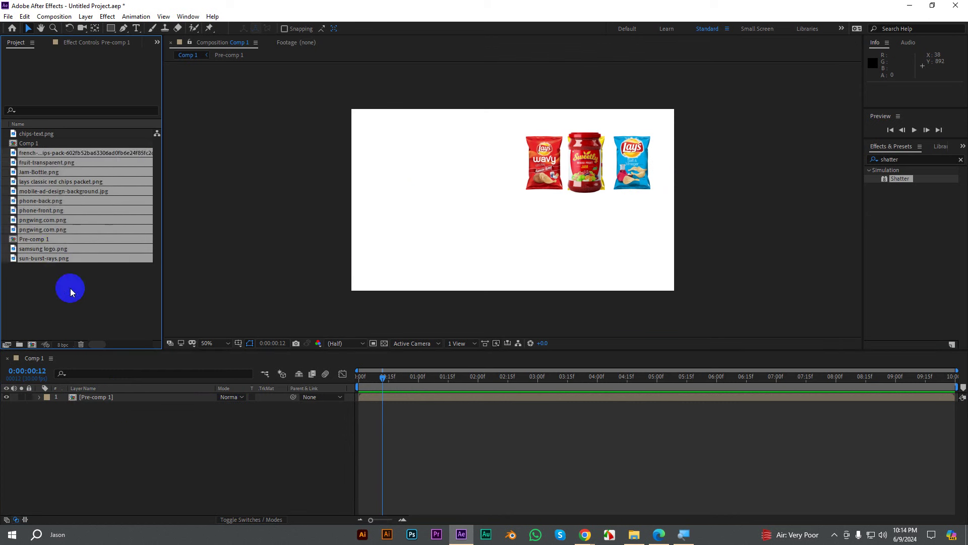
pyautogui.click(71, 292)
pyautogui.click(46, 241)
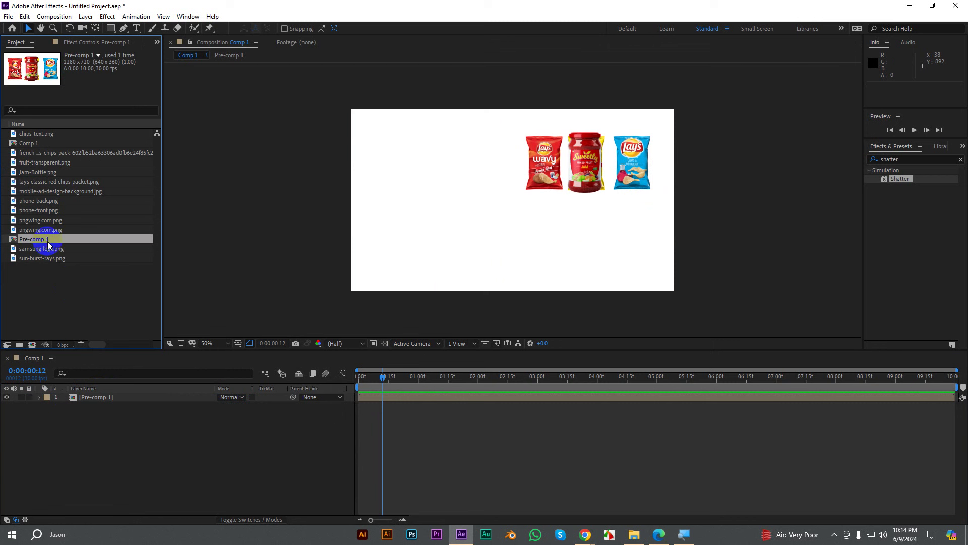
pyautogui.click(95, 397)
pyautogui.click(148, 440)
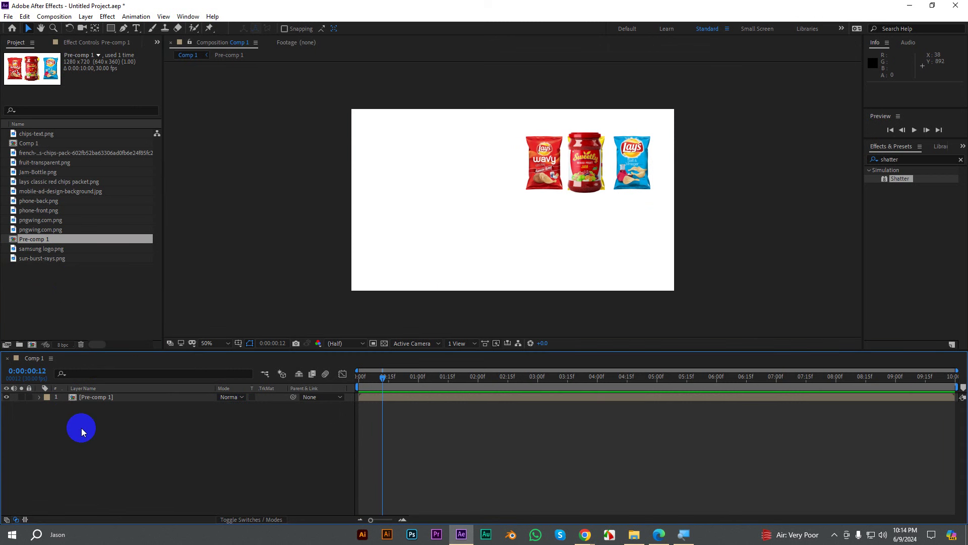
pyautogui.click(95, 397)
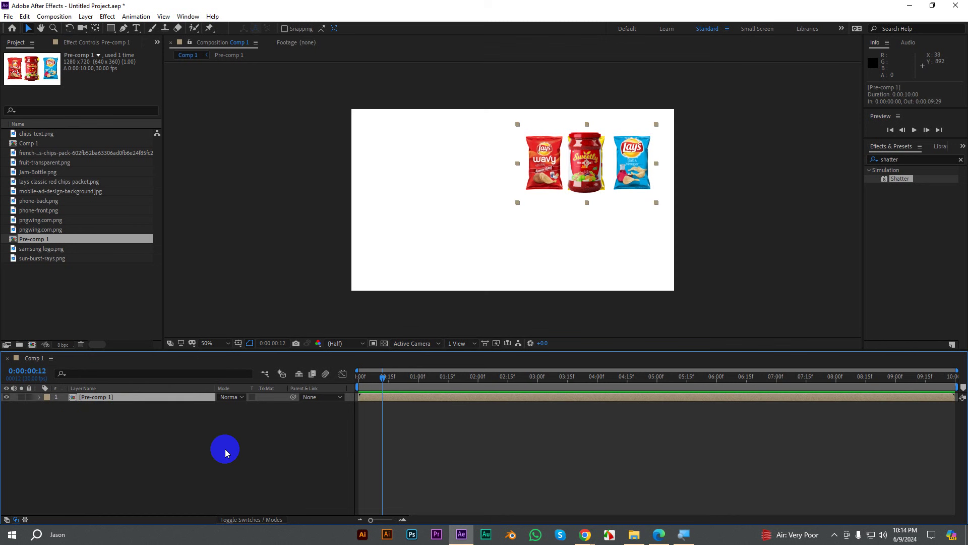
# Step: Duplicate the Pre-comp 1 layer and place the copy in the lower left of the frame
pyautogui.hotkey('ctrl', 'd')
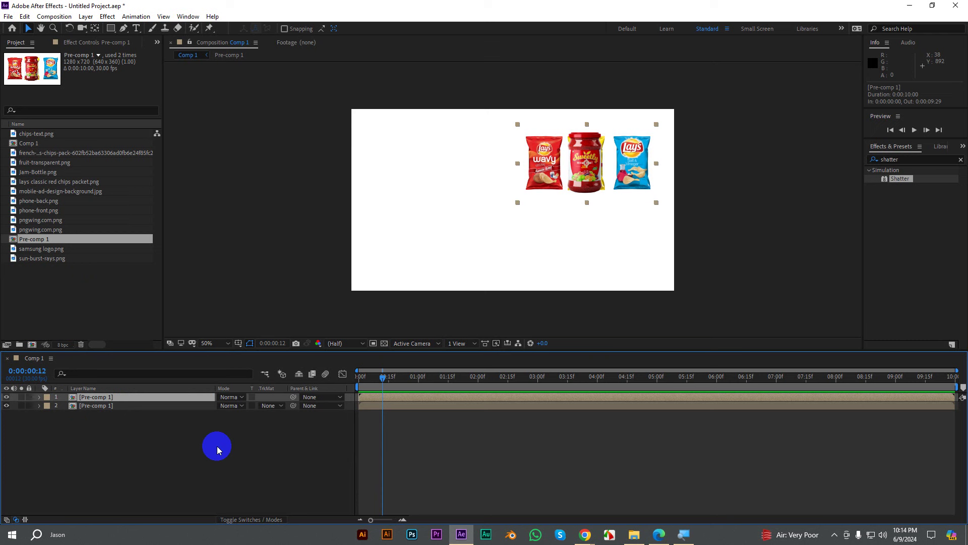
pyautogui.moveTo(600, 174); pyautogui.dragTo(466, 252)
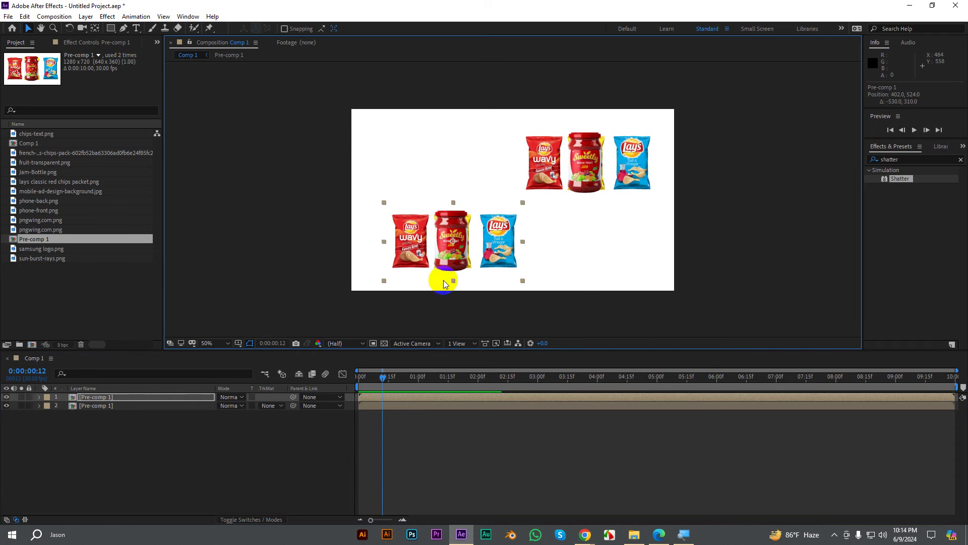
pyautogui.click(136, 437)
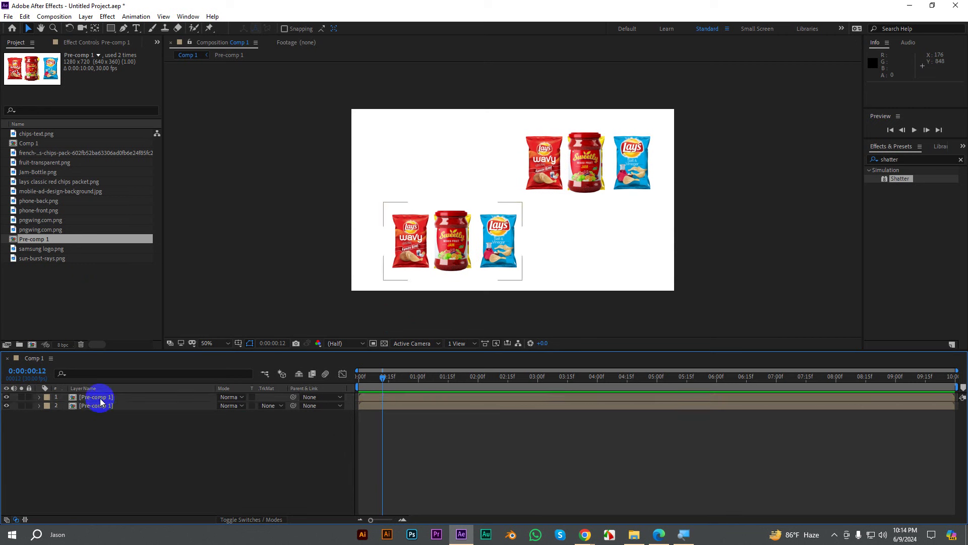
pyautogui.click(100, 399)
pyautogui.moveTo(469, 232)
pyautogui.mouseDown()
pyautogui.moveTo(603, 237)
pyautogui.moveTo(454, 231)
pyautogui.mouseUp()
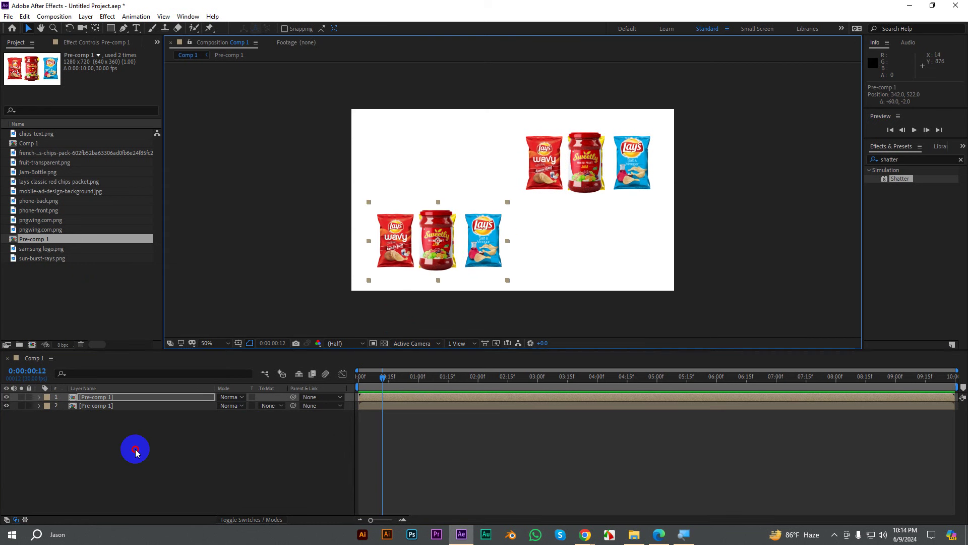
pyautogui.keyDown('shift'); pyautogui.click(88, 405); pyautogui.keyUp('shift')
pyautogui.moveTo(167, 442); pyautogui.dragTo(107, 406)
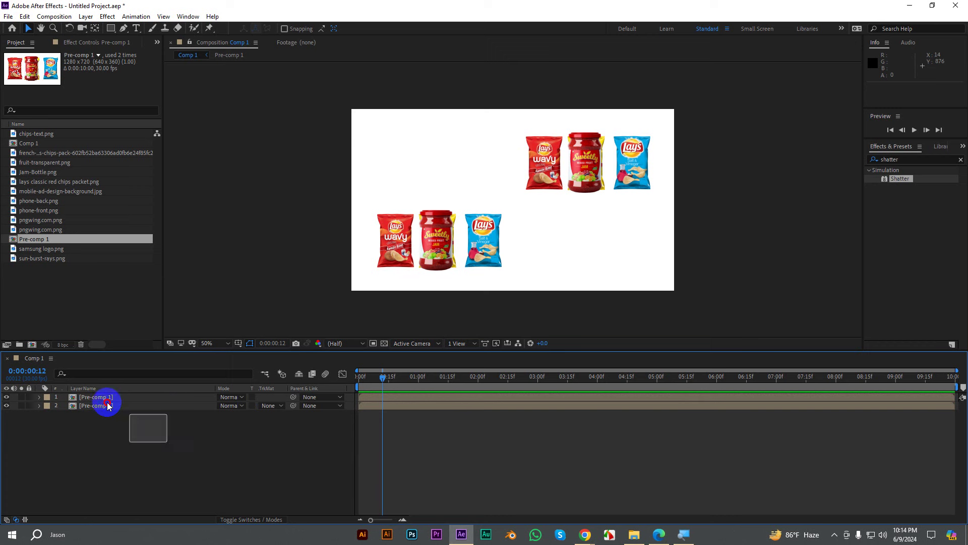
pyautogui.click(71, 398)
# Step: In Pre-comp 1, apply Hue/Saturation to Jam-Bottle.png and set Master Saturation to -100
pyautogui.doubleClick(72, 401)
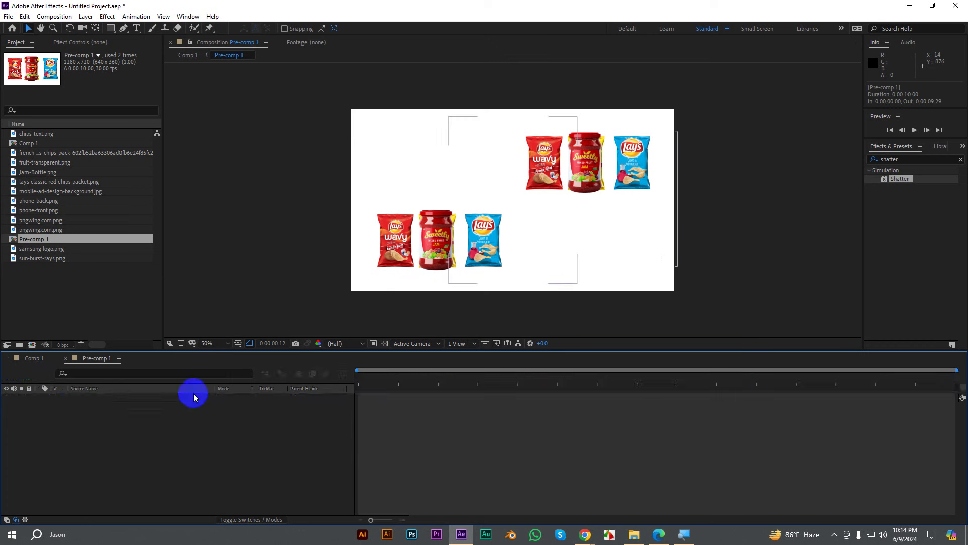
pyautogui.click(915, 158)
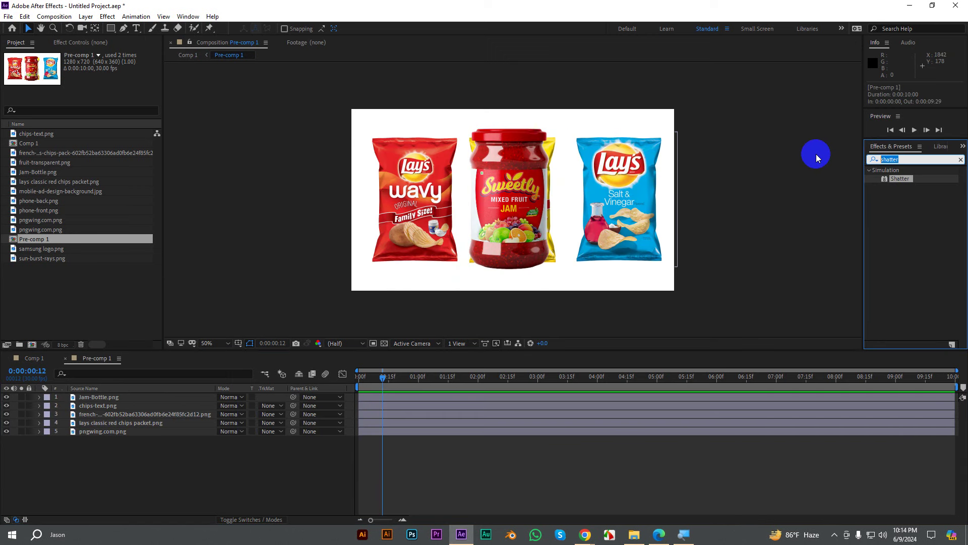
pyautogui.write('hue')
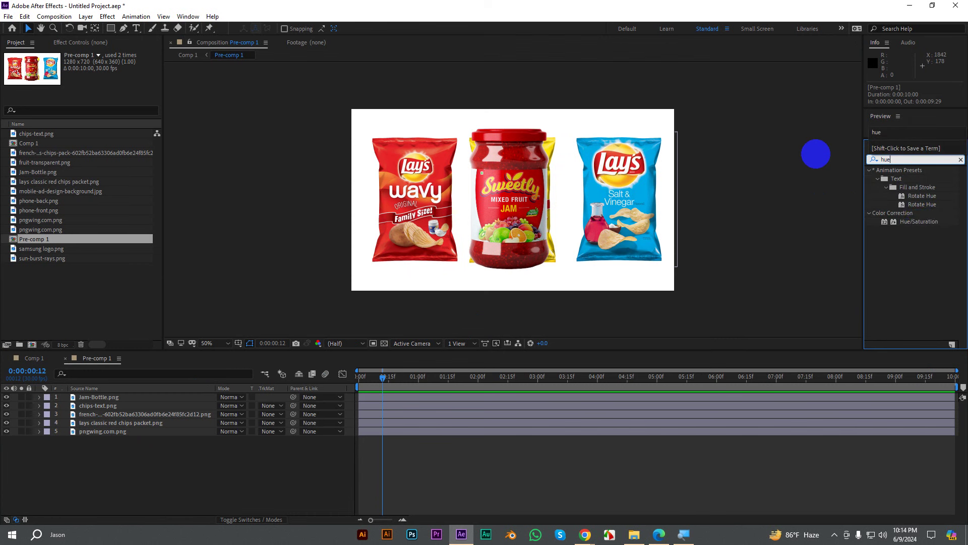
pyautogui.moveTo(920, 222)
pyautogui.mouseDown()
pyautogui.moveTo(435, 204)
pyautogui.moveTo(510, 202)
pyautogui.mouseUp()
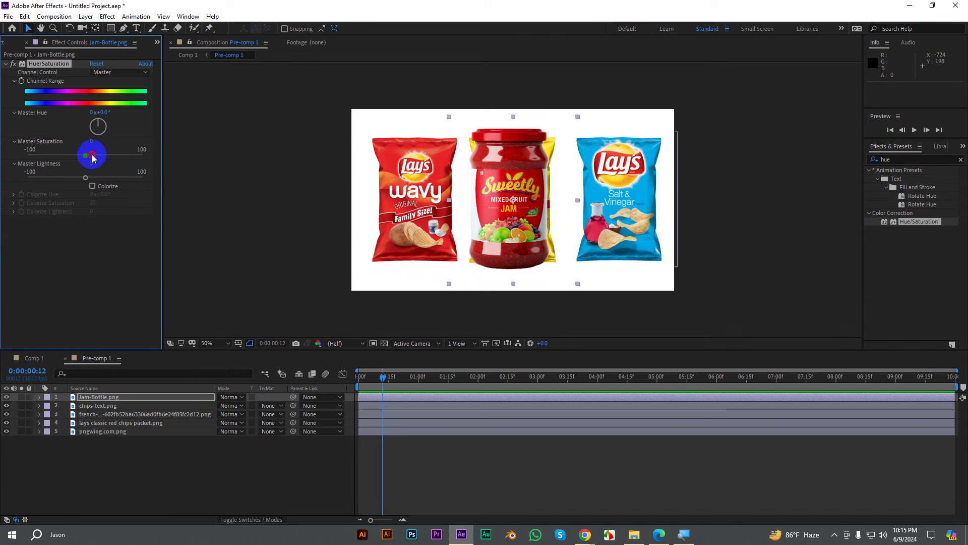
pyautogui.moveTo(85, 155)
pyautogui.mouseDown()
pyautogui.moveTo(141, 156)
pyautogui.moveTo(18, 157)
pyautogui.mouseUp()
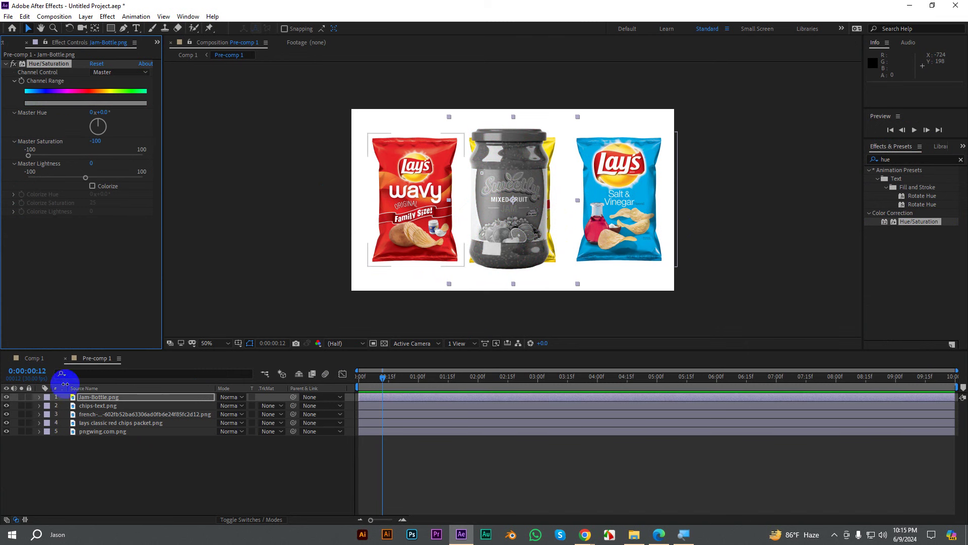
# Step: Check the grey jam jar in Comp 1, then reopen Pre-comp 1
pyautogui.click(27, 357)
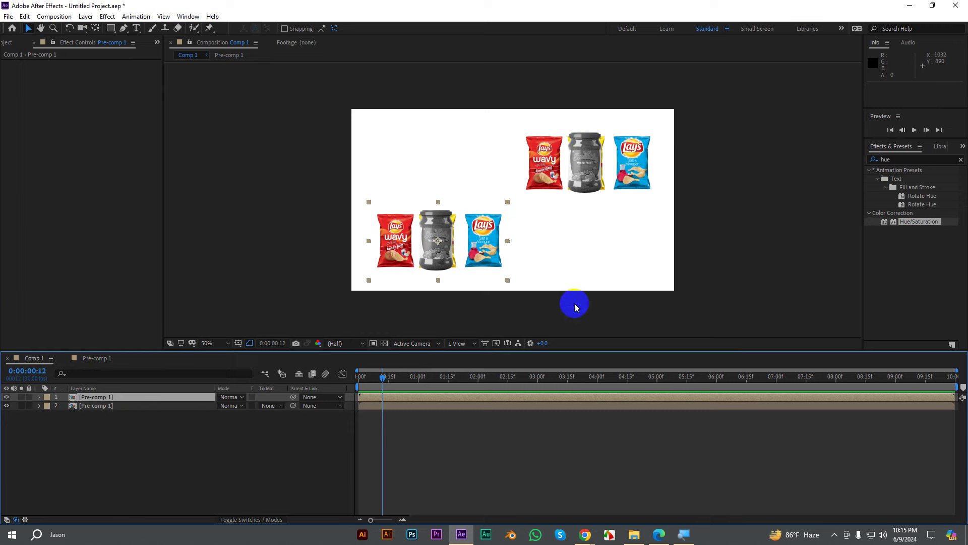
pyautogui.scroll(4, 575, 303)
pyautogui.scroll(-2, 465, 262)
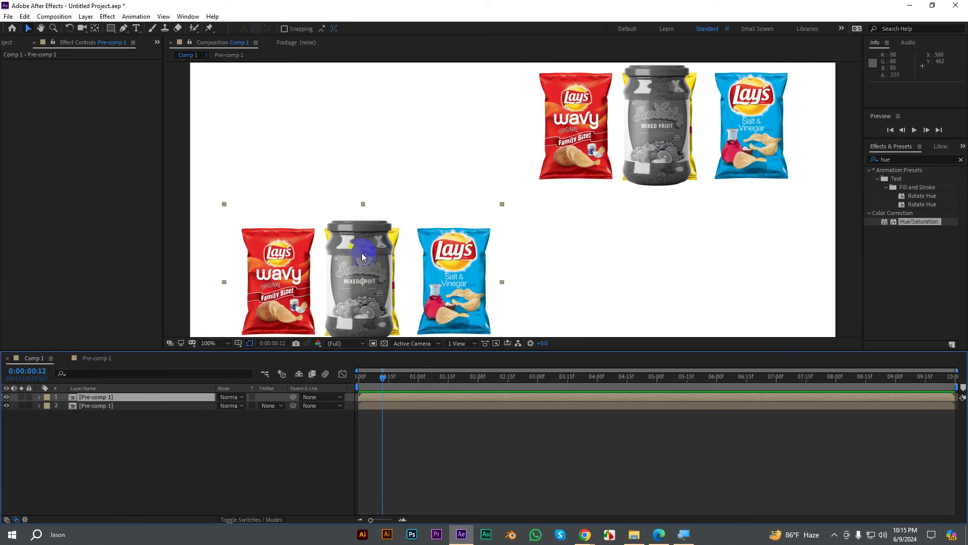
pyautogui.scroll(-2, 364, 257)
pyautogui.scroll(2, 444, 253)
pyautogui.scroll(-2, 444, 251)
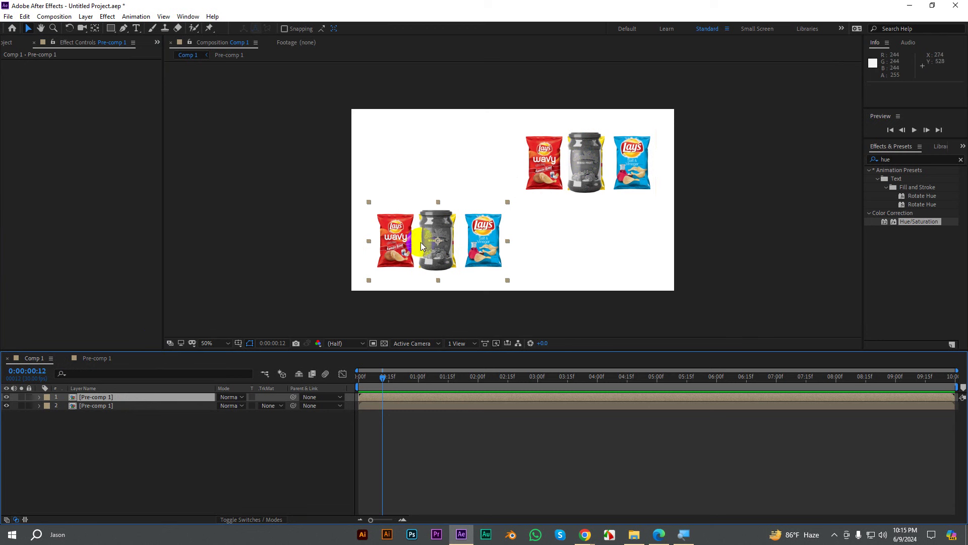
pyautogui.click(83, 357)
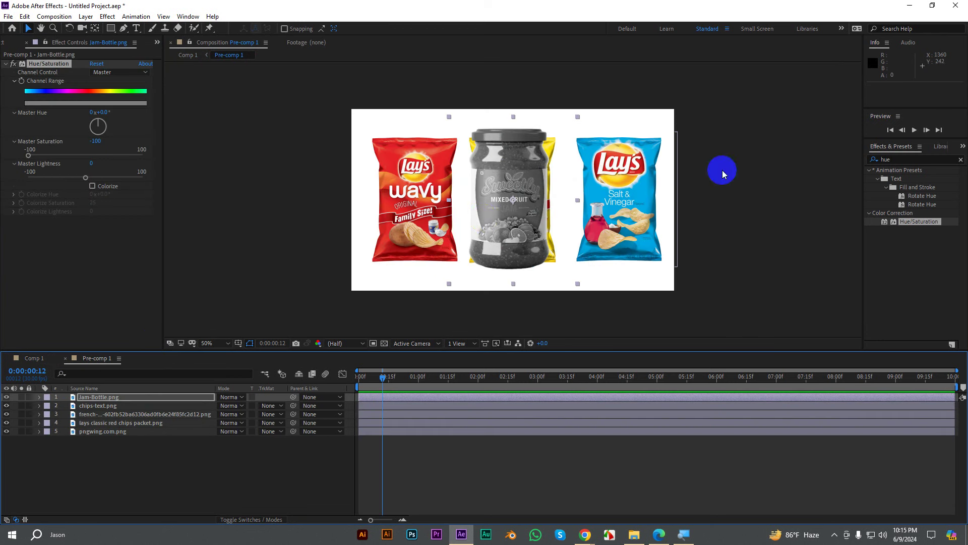
# Step: Raise the jar's Master Saturation to 42 and rotate Master Hue until it turns purple
pyautogui.moveTo(28, 156); pyautogui.dragTo(106, 155)
pyautogui.moveTo(86, 178); pyautogui.dragTo(106, 181)
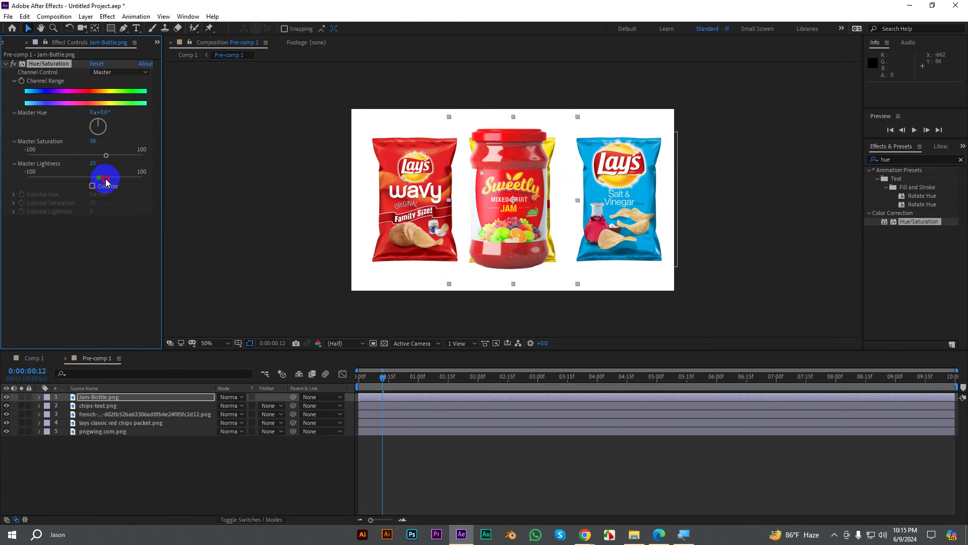
pyautogui.moveTo(98, 126)
pyautogui.mouseDown()
pyautogui.moveTo(103, 162)
pyautogui.moveTo(77, 187)
pyautogui.mouseUp()
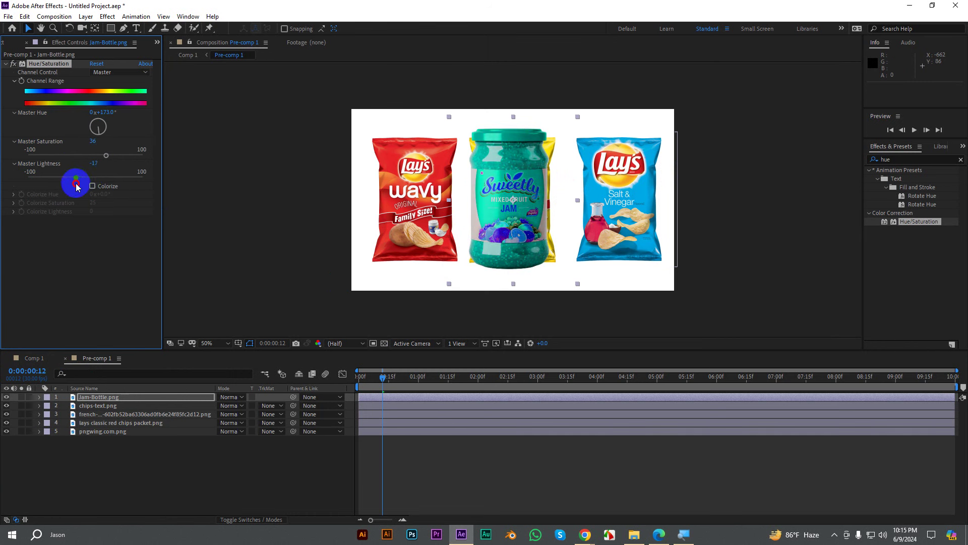
pyautogui.moveTo(106, 155); pyautogui.dragTo(111, 160)
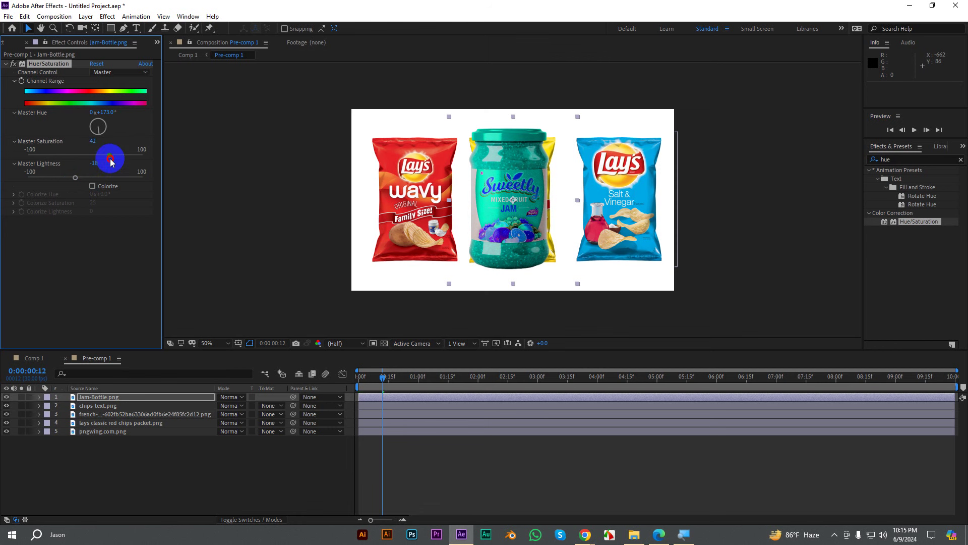
pyautogui.moveTo(96, 124)
pyautogui.mouseDown()
pyautogui.moveTo(106, 128)
pyautogui.moveTo(94, 124)
pyautogui.mouseUp()
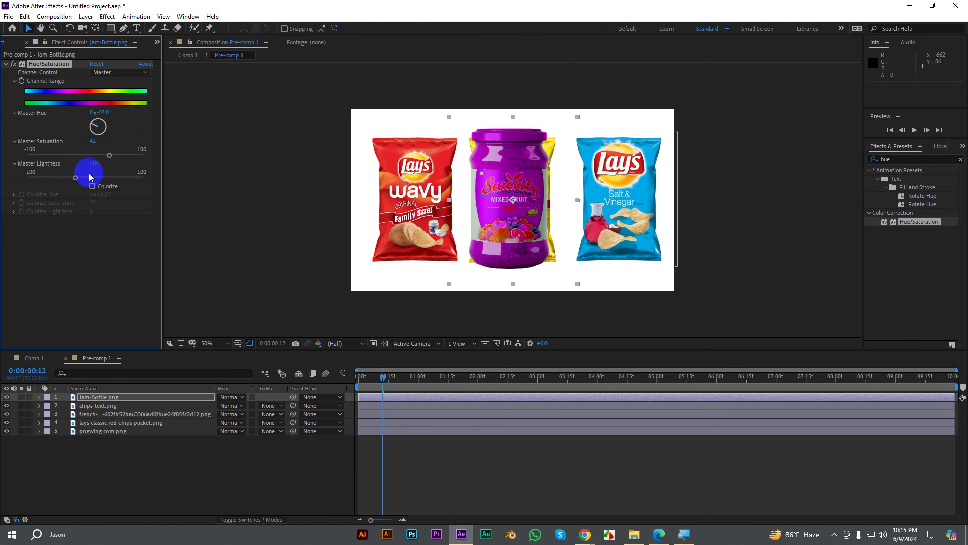
pyautogui.click(34, 357)
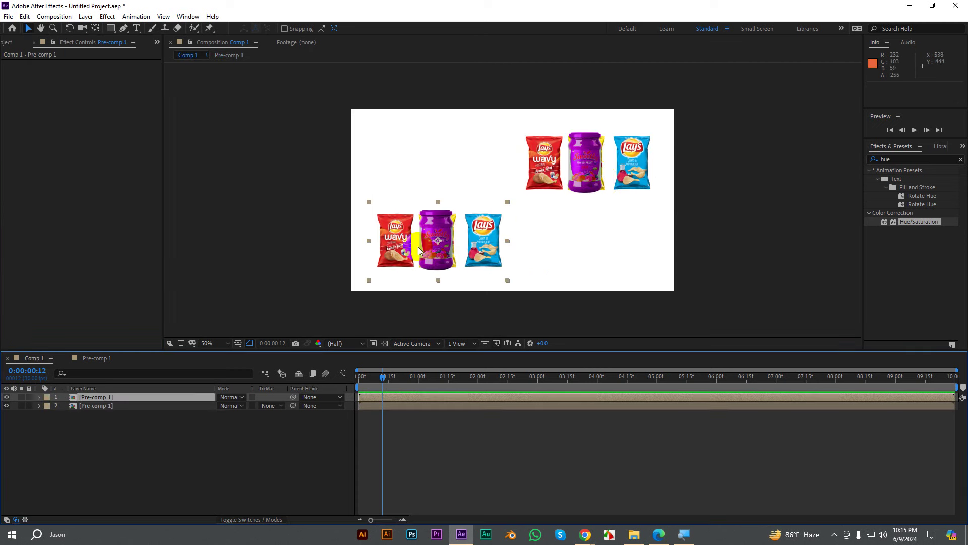
# Step: Show the Project panel and select the lower Pre-comp 1 layer in the timeline
pyautogui.click(177, 438)
pyautogui.click(157, 42)
pyautogui.click(180, 55)
pyautogui.click(119, 443)
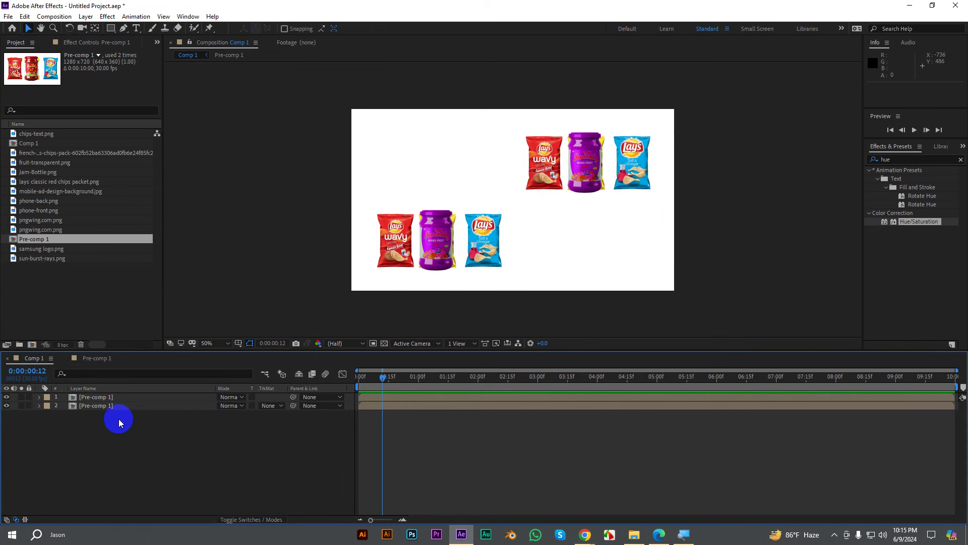
pyautogui.click(101, 397)
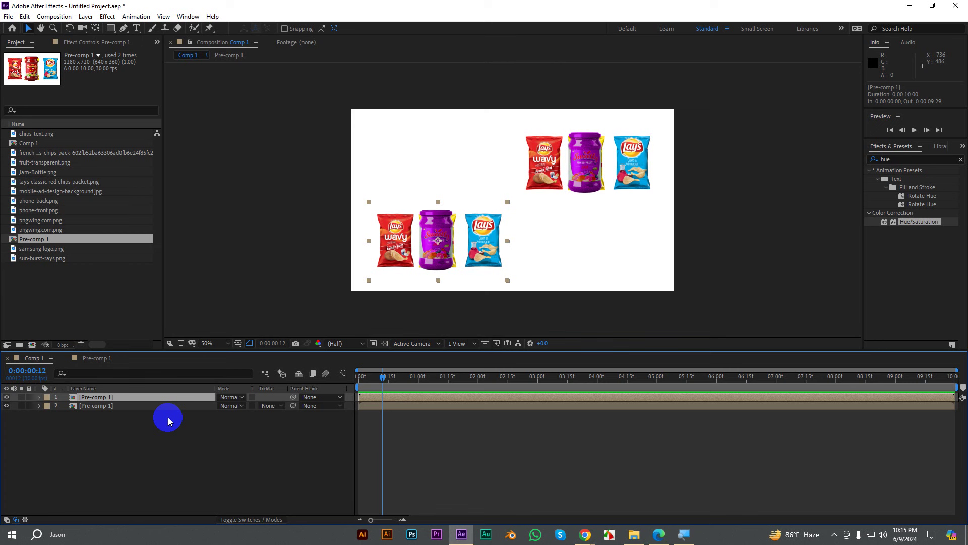
pyautogui.click(134, 426)
pyautogui.click(101, 398)
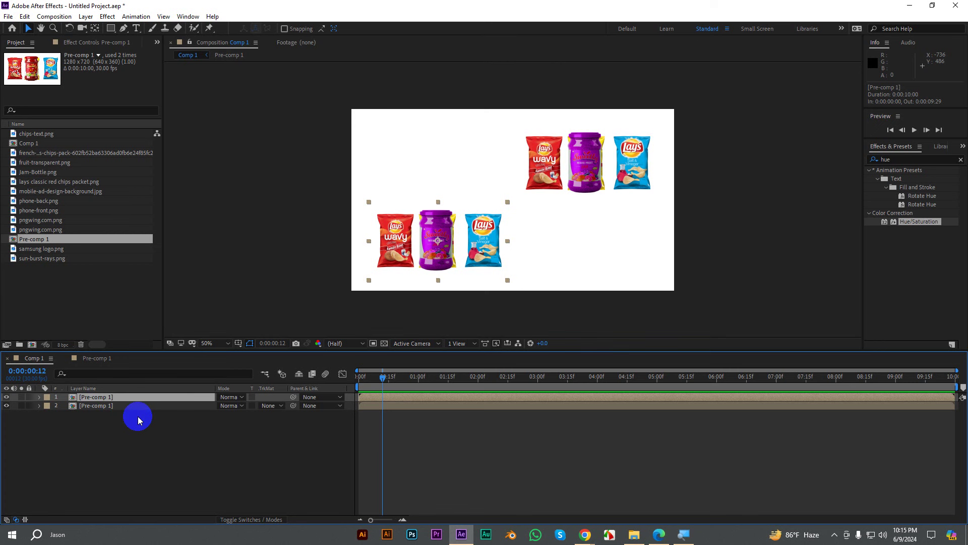
# Step: Drag the lower Pre-comp 1 copy right and down to 458, 554, then select Pre-comp 1 in the project
pyautogui.moveTo(460, 239); pyautogui.dragTo(489, 247)
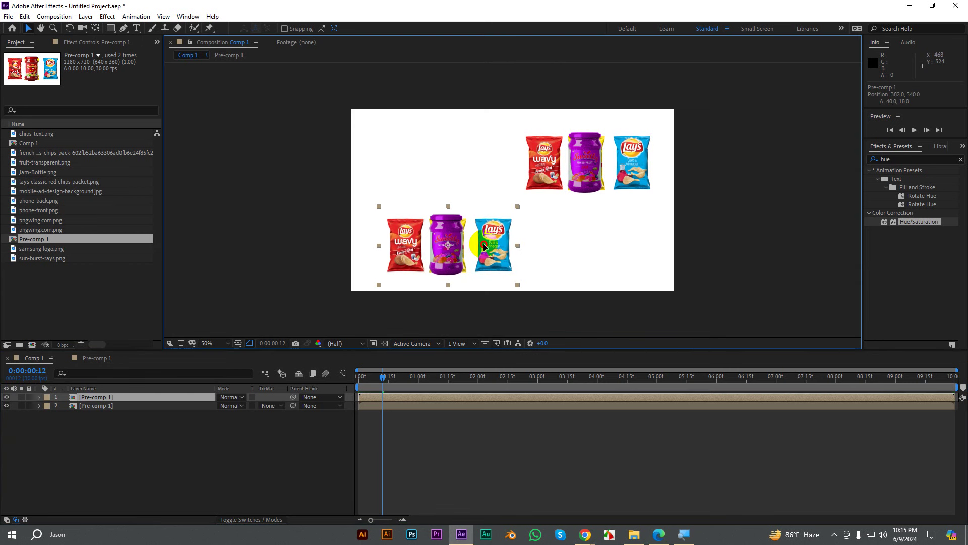
pyautogui.click(47, 270)
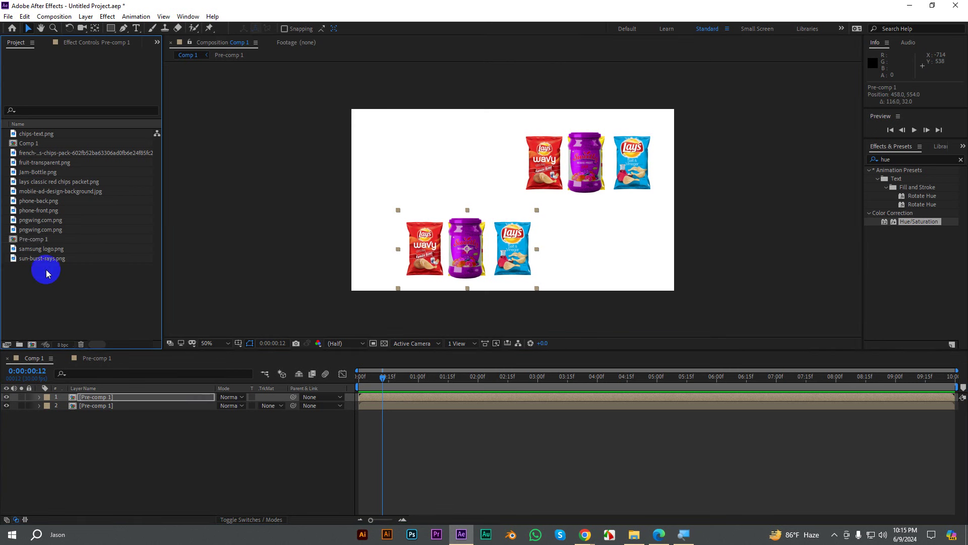
pyautogui.click(23, 239)
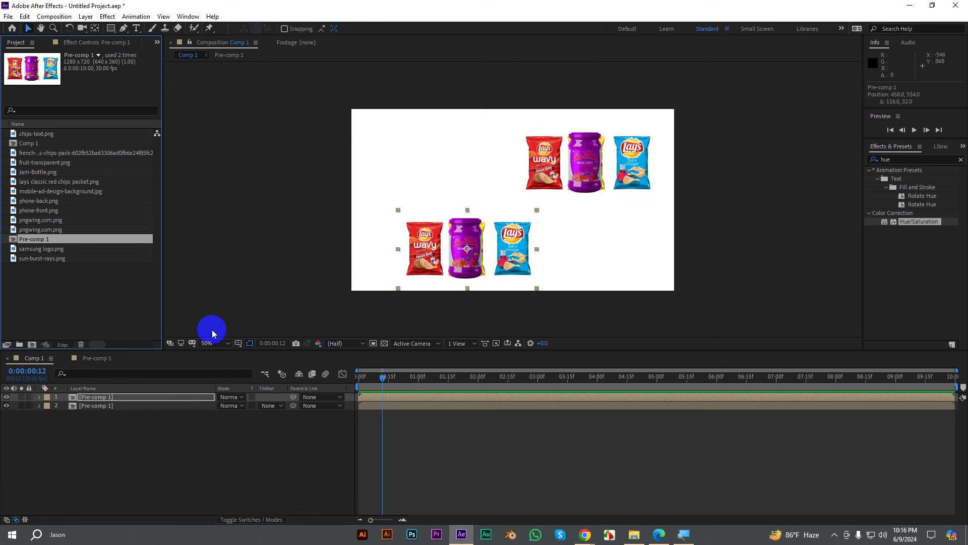
pyautogui.click(68, 285)
pyautogui.click(36, 242)
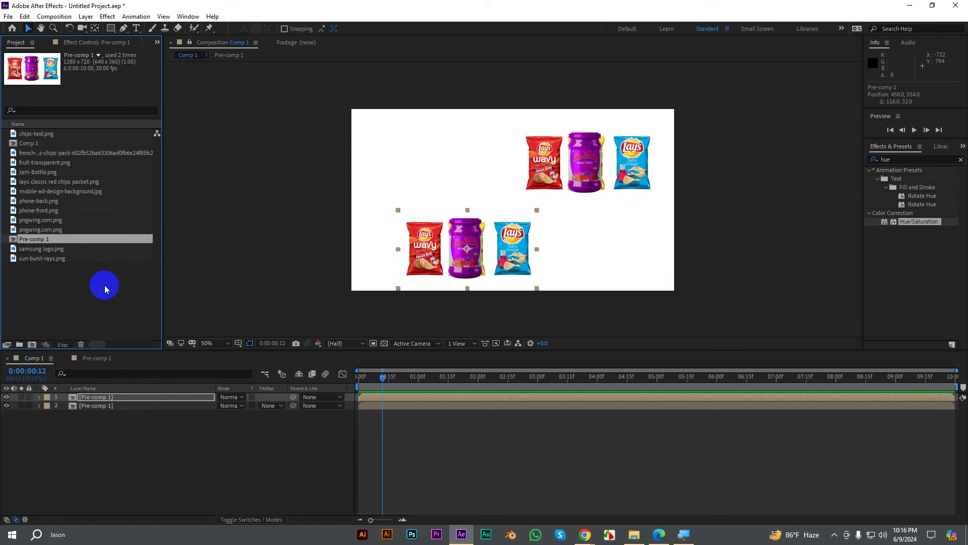
# Step: Duplicate Pre-comp 1 as Pre-comp 2 and place it as the top layer of Comp 1
pyautogui.hotkey('ctrl', 'd')
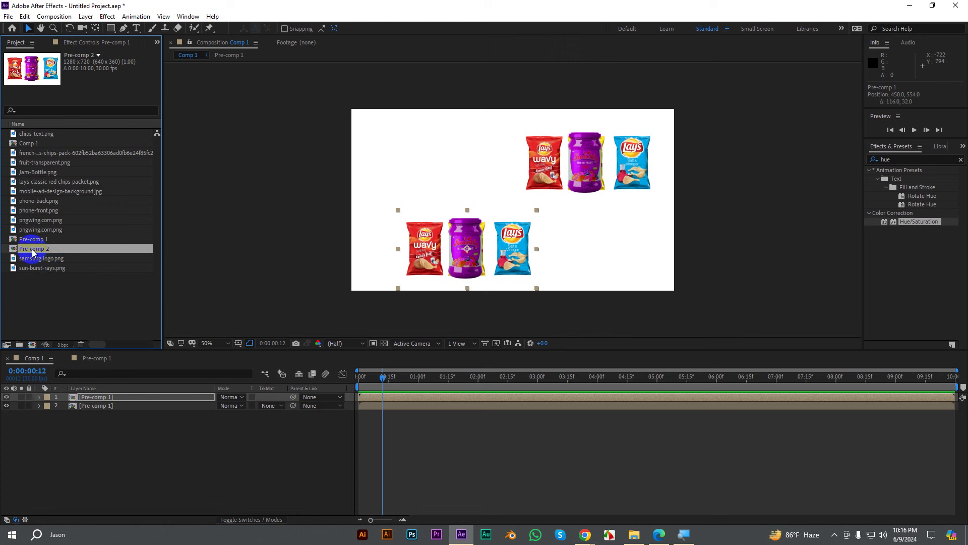
pyautogui.moveTo(32, 249); pyautogui.dragTo(53, 255)
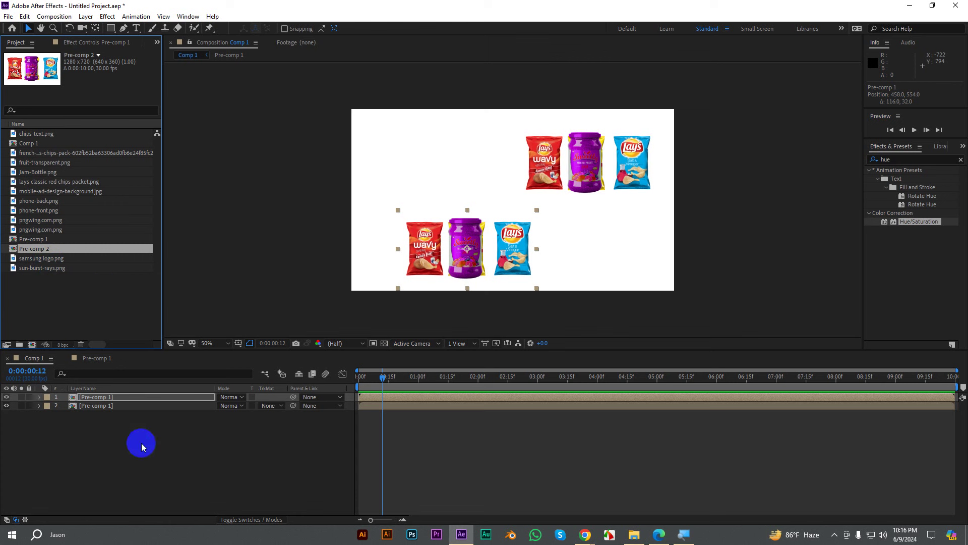
pyautogui.moveTo(52, 255)
pyautogui.mouseDown()
pyautogui.moveTo(85, 401)
pyautogui.moveTo(140, 426)
pyautogui.mouseUp()
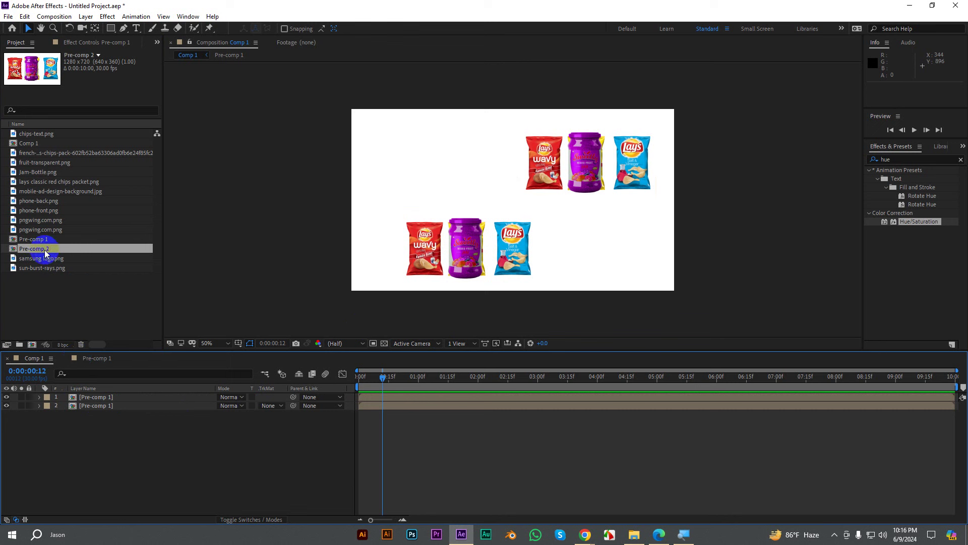
pyautogui.moveTo(38, 248); pyautogui.dragTo(94, 399)
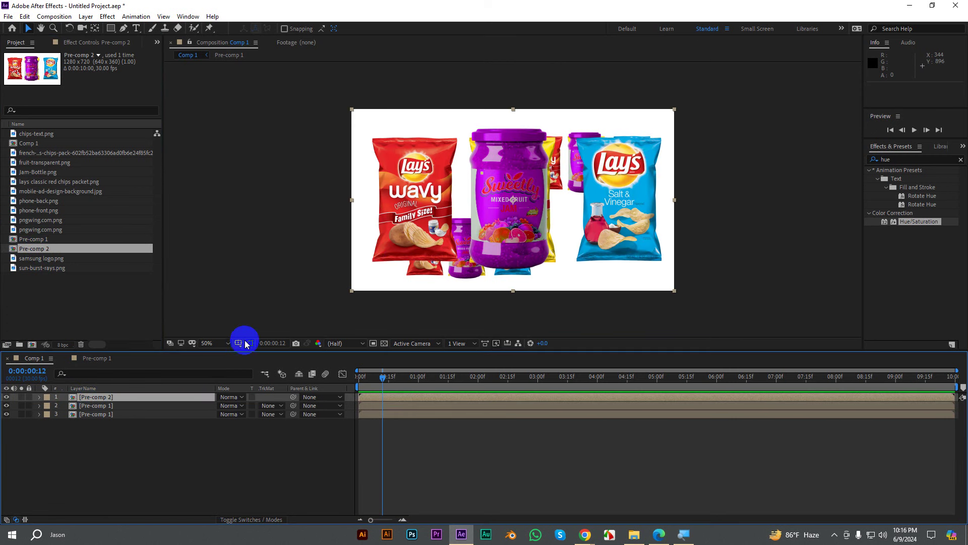
# Step: Scale Pre-comp 2 down to 51% and move it to the upper left of Comp 1
pyautogui.press('s')
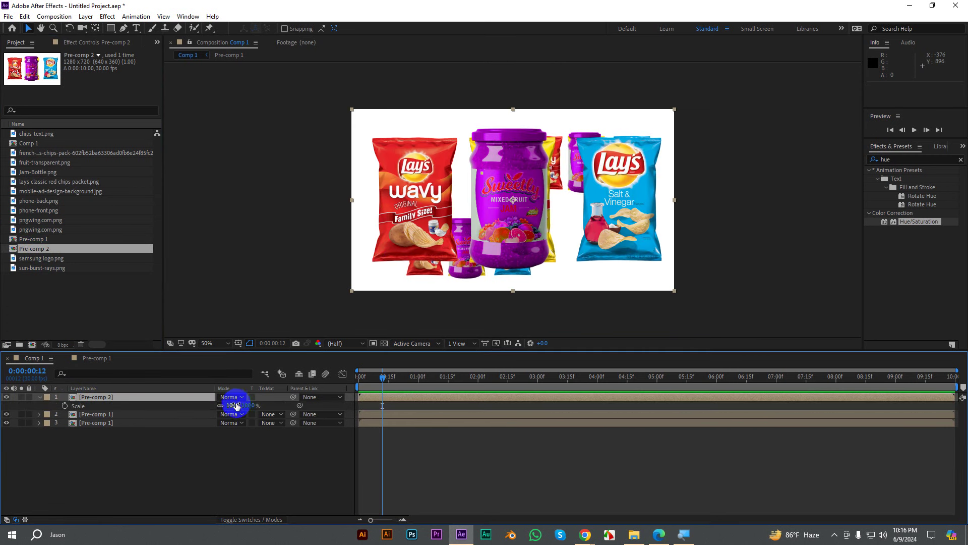
pyautogui.moveTo(236, 405); pyautogui.dragTo(212, 405)
pyautogui.moveTo(487, 216); pyautogui.dragTo(405, 180)
pyautogui.click(762, 225)
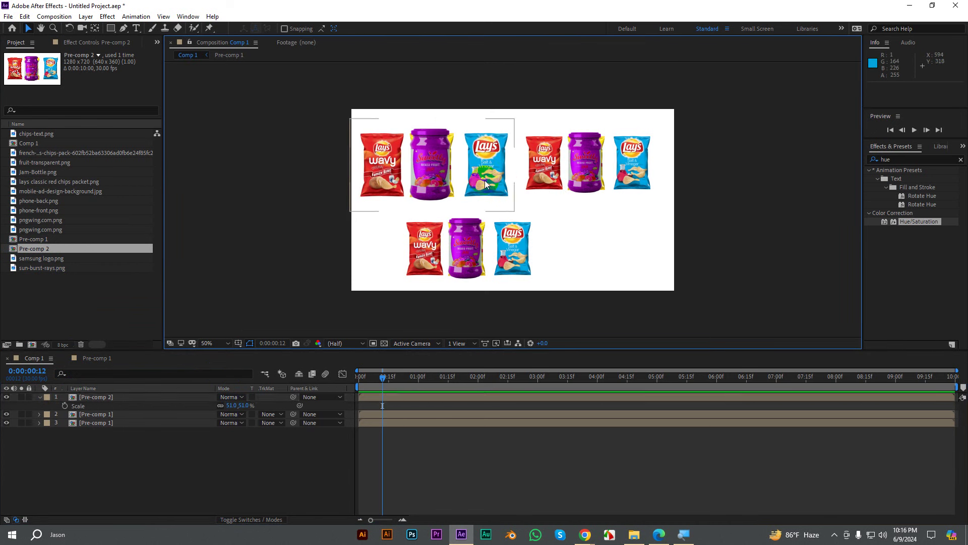
pyautogui.click(422, 162)
pyautogui.click(104, 43)
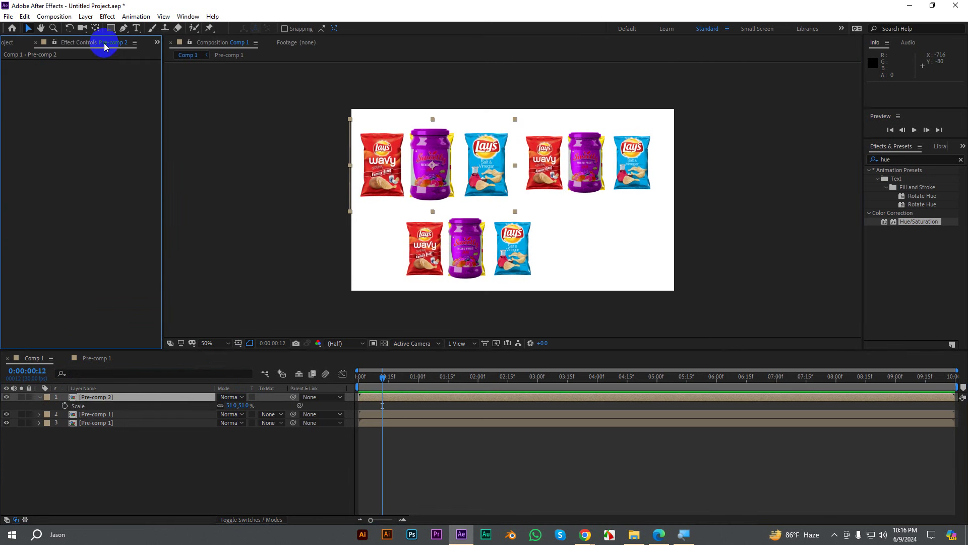
# Step: Delete Hue/Saturation from Jam-Bottle.png in Pre-comp 2 so the jar is red again
pyautogui.doubleClick(73, 398)
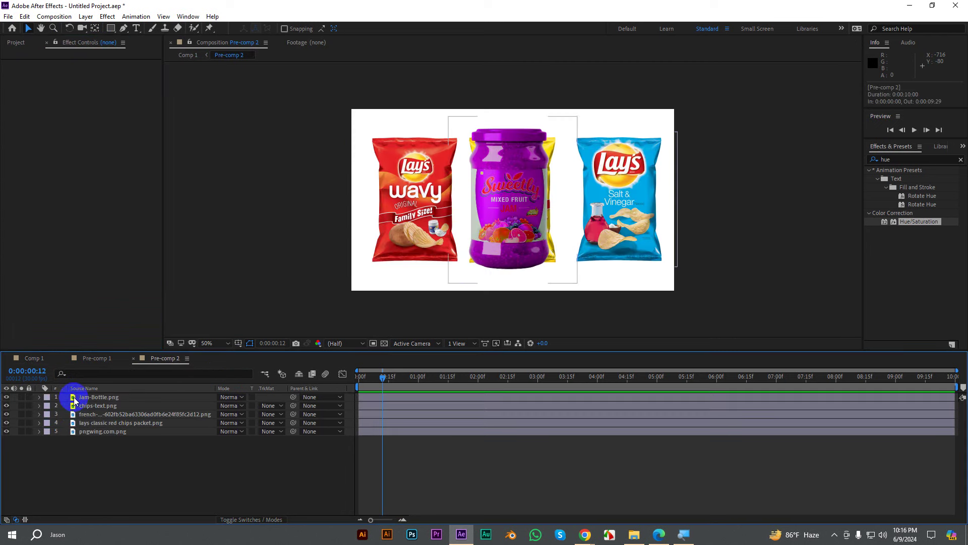
pyautogui.click(517, 223)
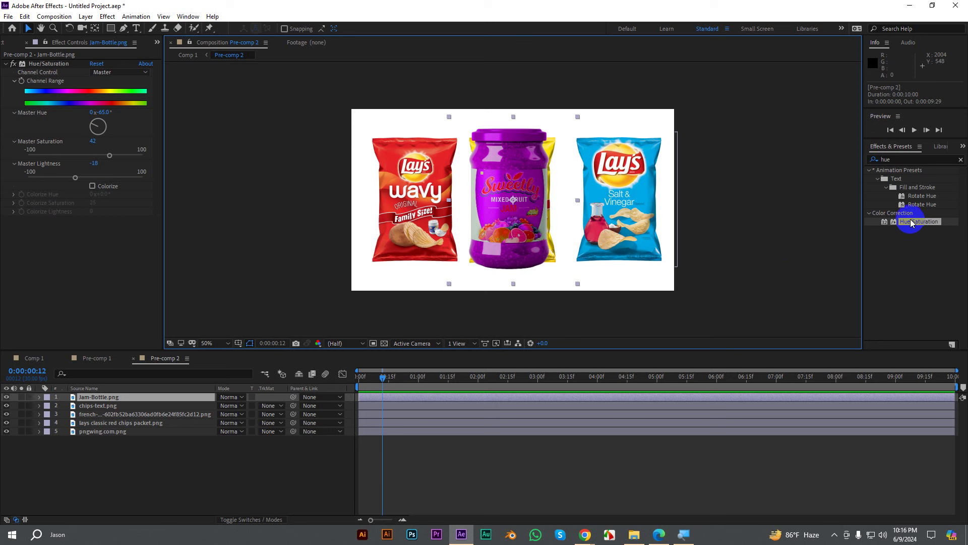
pyautogui.click(42, 68)
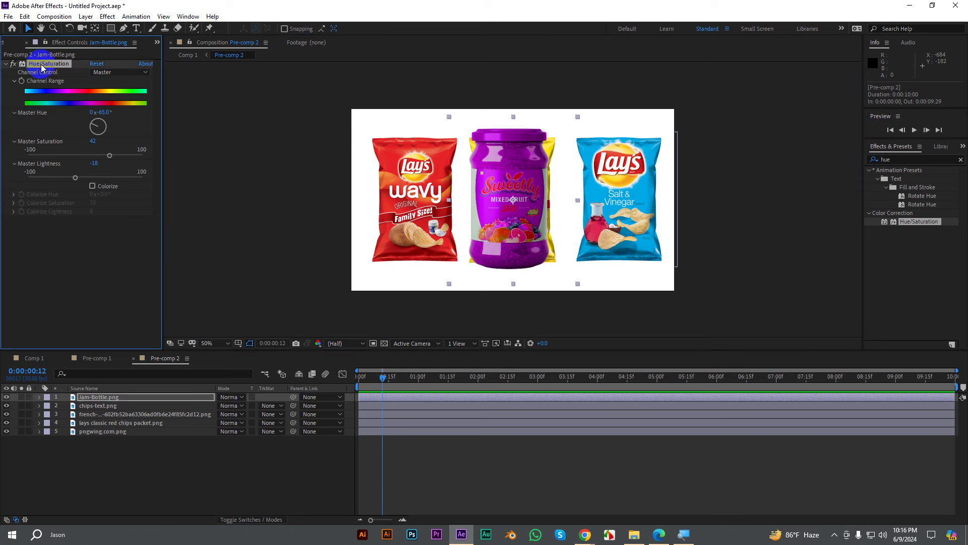
pyautogui.press('Delete')
pyautogui.click(45, 358)
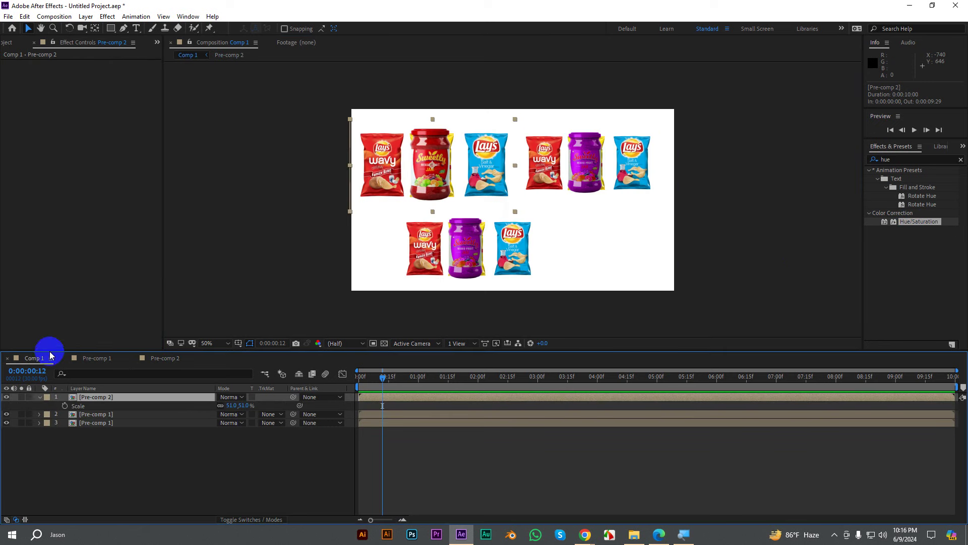
# Step: Nudge the top-left pack group, shift the top-right one down-right, and move the lower one bottom-right
pyautogui.click(462, 89)
pyautogui.press('.')
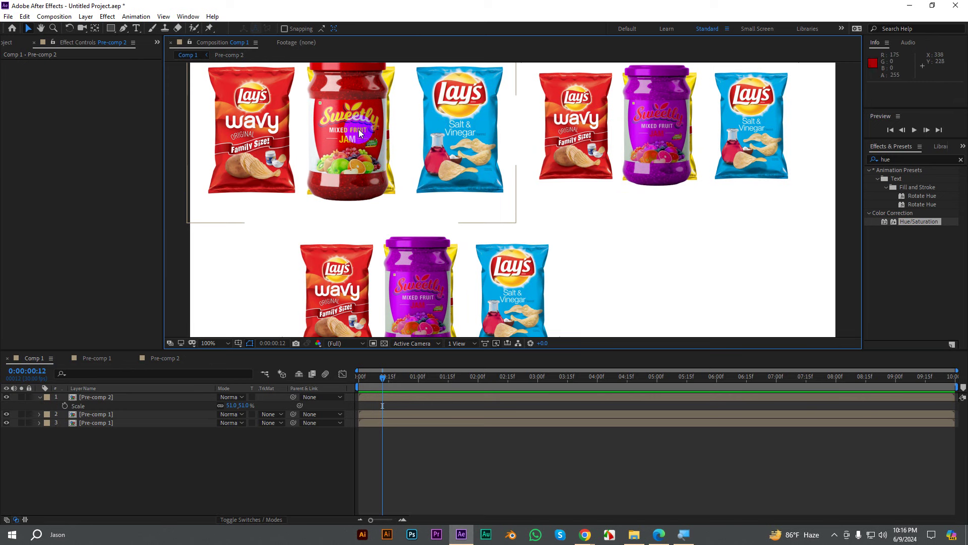
pyautogui.press(',')
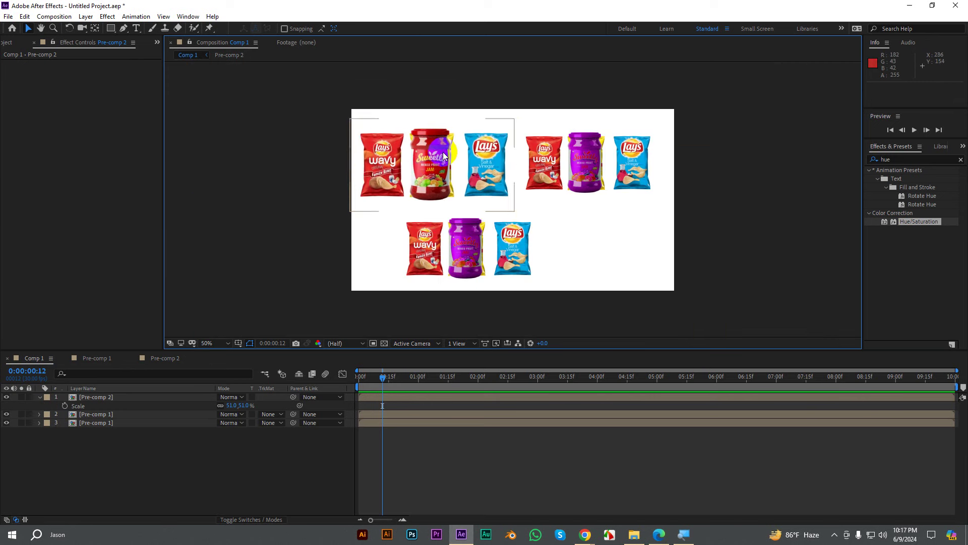
pyautogui.moveTo(443, 154); pyautogui.dragTo(443, 155)
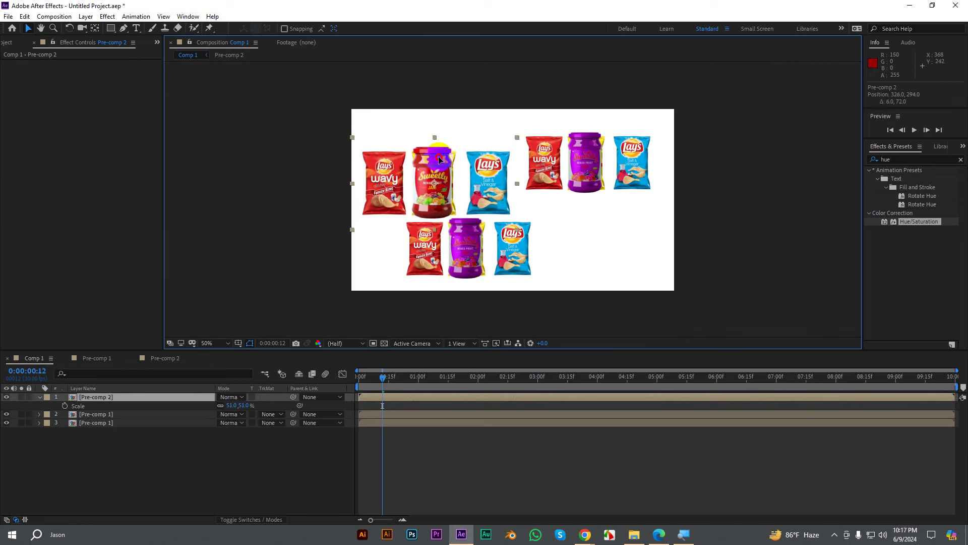
pyautogui.click(7, 42)
pyautogui.moveTo(580, 160); pyautogui.dragTo(591, 173)
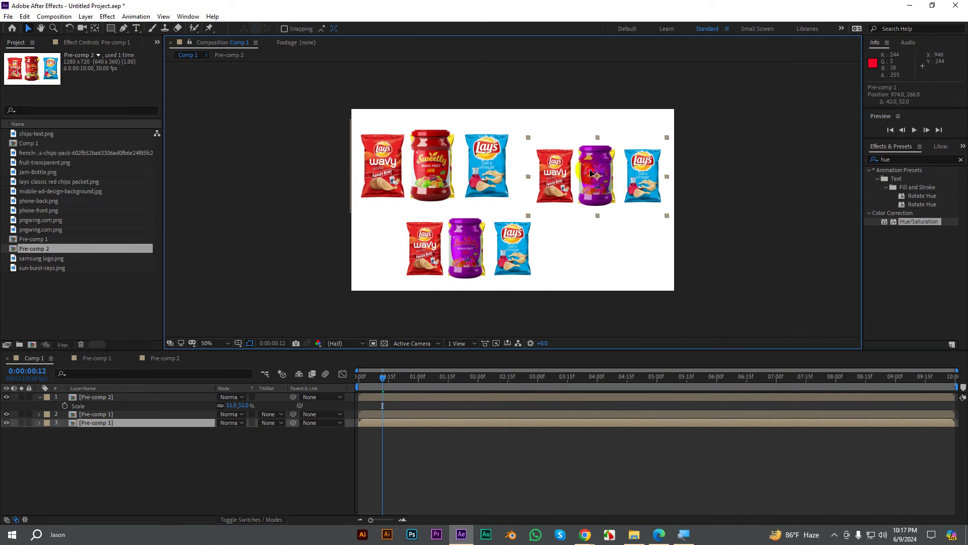
pyautogui.moveTo(498, 240); pyautogui.dragTo(635, 242)
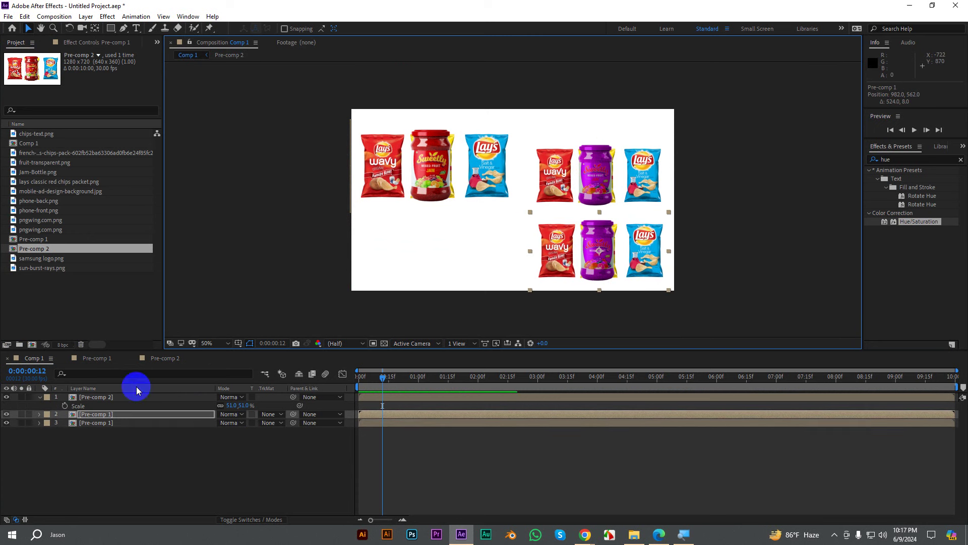
# Step: Hide Pre-comp 2's Scale property and try selecting the pack group layers and all project items
pyautogui.click(39, 398)
pyautogui.click(129, 427)
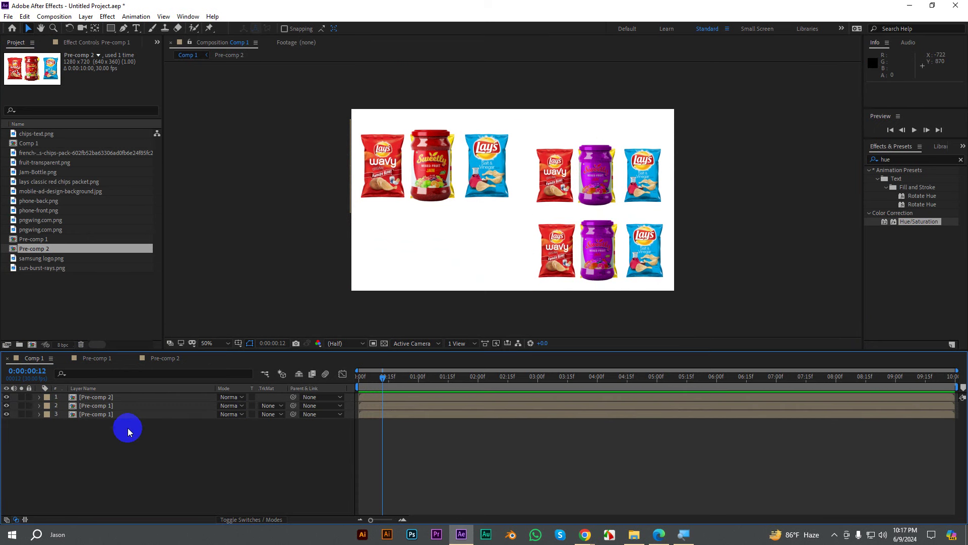
pyautogui.click(414, 221)
pyautogui.moveTo(56, 445); pyautogui.dragTo(127, 407)
pyautogui.moveTo(106, 310); pyautogui.dragTo(11, 132)
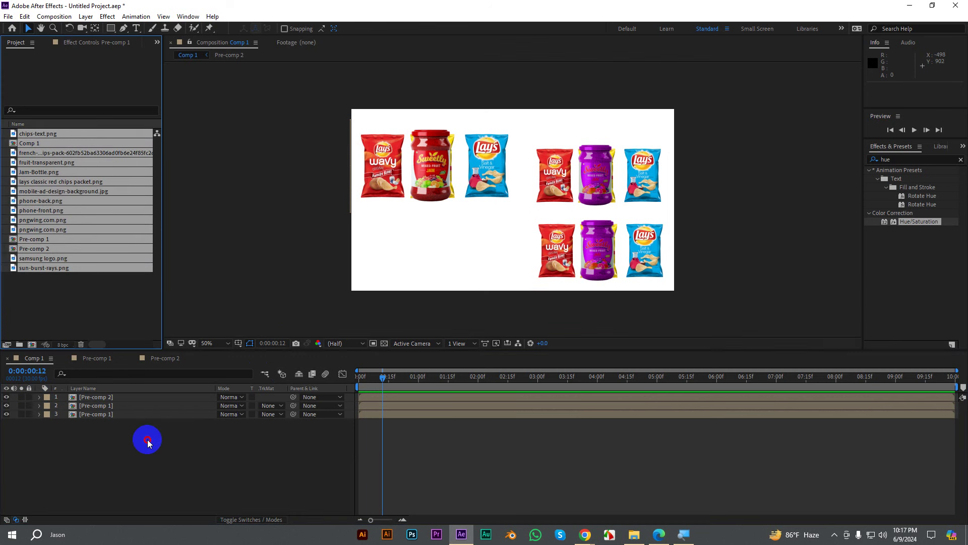
pyautogui.click(97, 416)
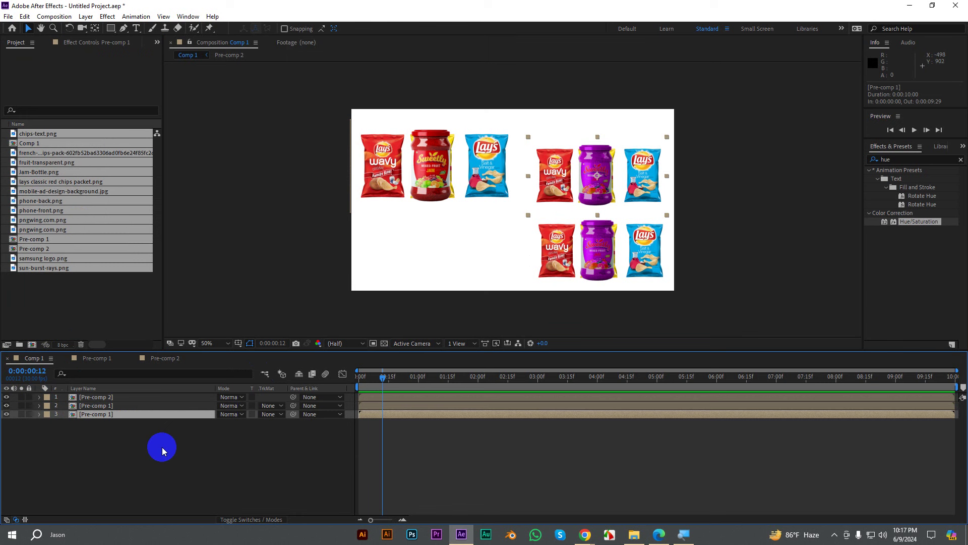
pyautogui.moveTo(161, 447); pyautogui.dragTo(95, 394)
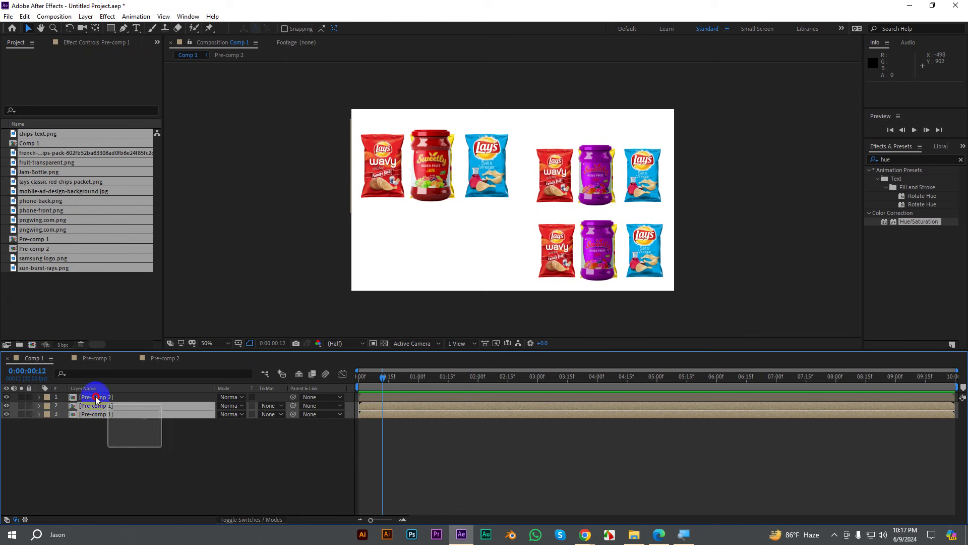
pyautogui.click(162, 458)
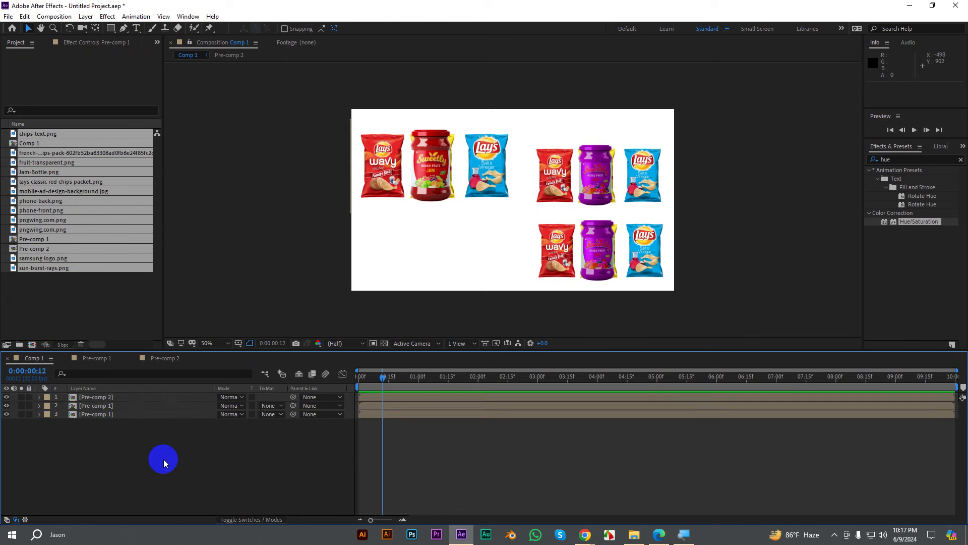
# Step: Select Pre-comp 2 in the project and timeline, then close the Pre-comp 1 timeline
pyautogui.click(94, 397)
pyautogui.click(141, 448)
pyautogui.click(108, 398)
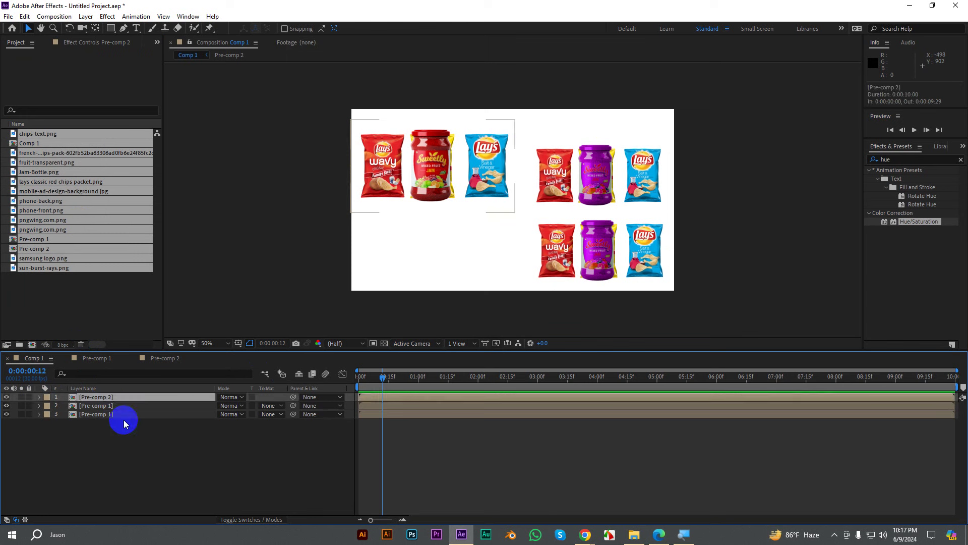
pyautogui.click(148, 452)
pyautogui.click(62, 297)
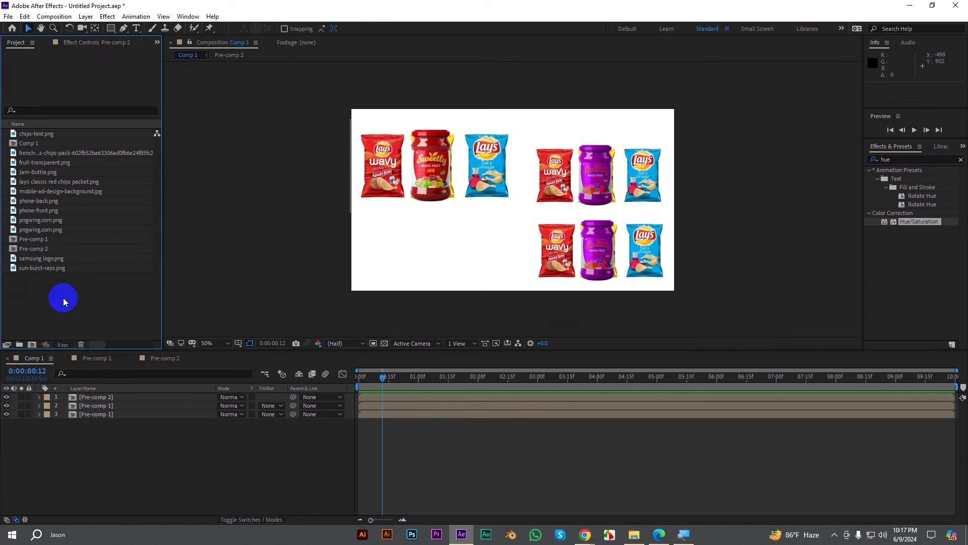
pyautogui.click(37, 249)
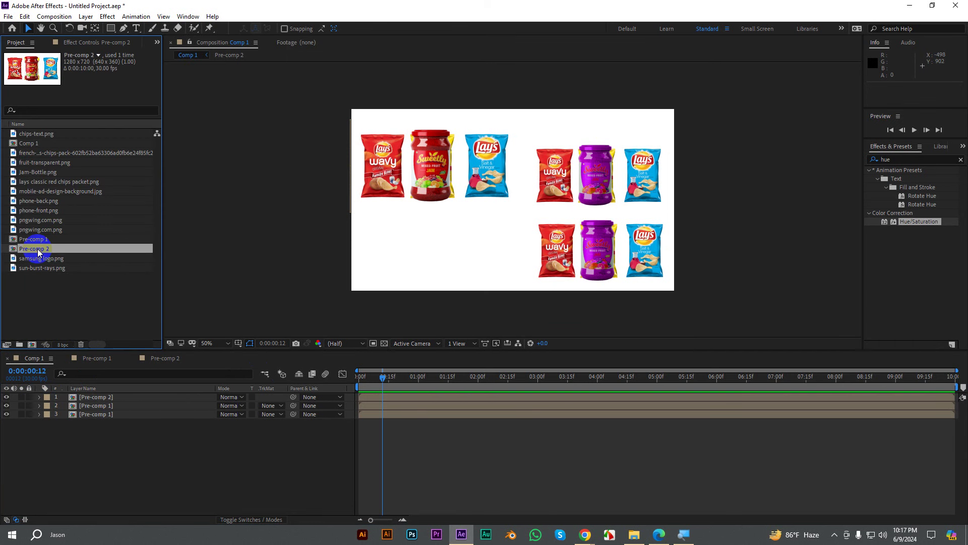
pyautogui.click(107, 397)
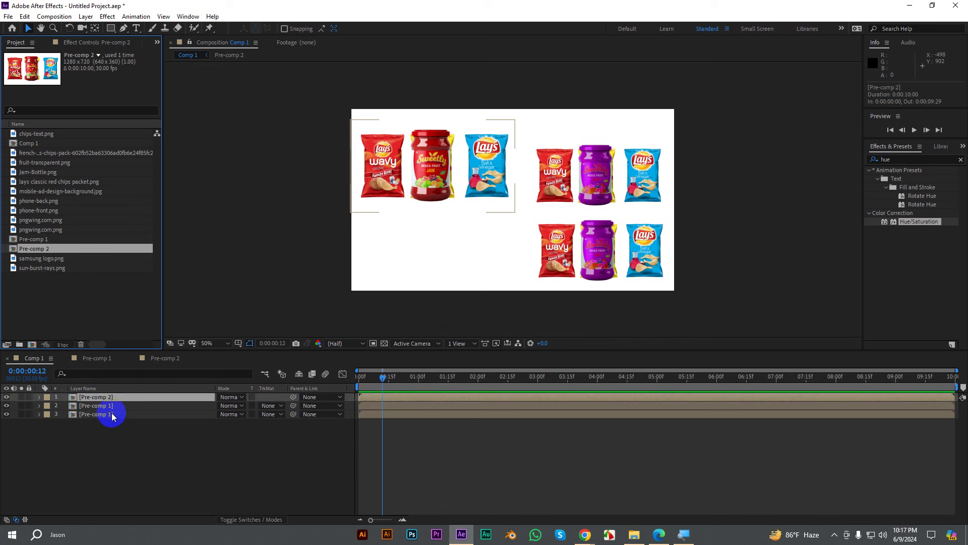
pyautogui.click(124, 434)
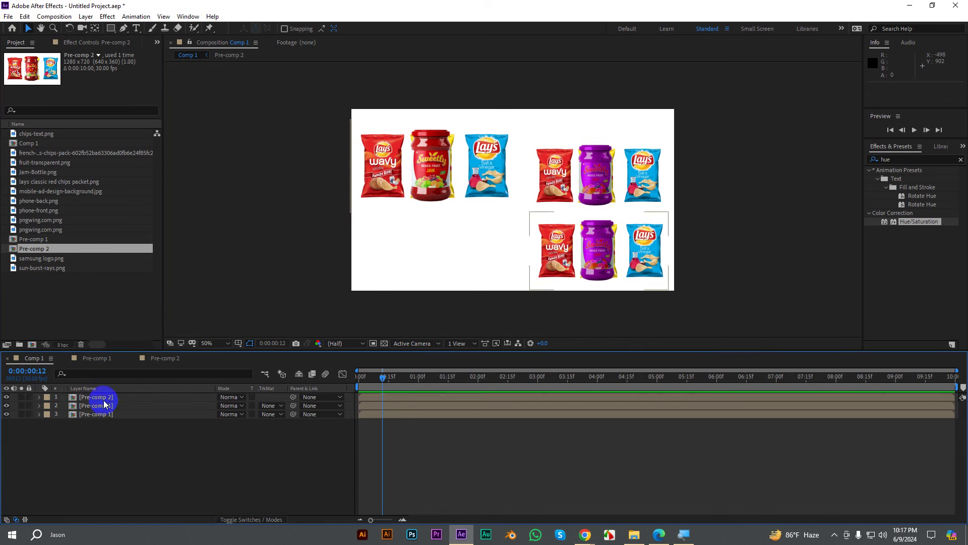
pyautogui.click(104, 398)
pyautogui.click(141, 441)
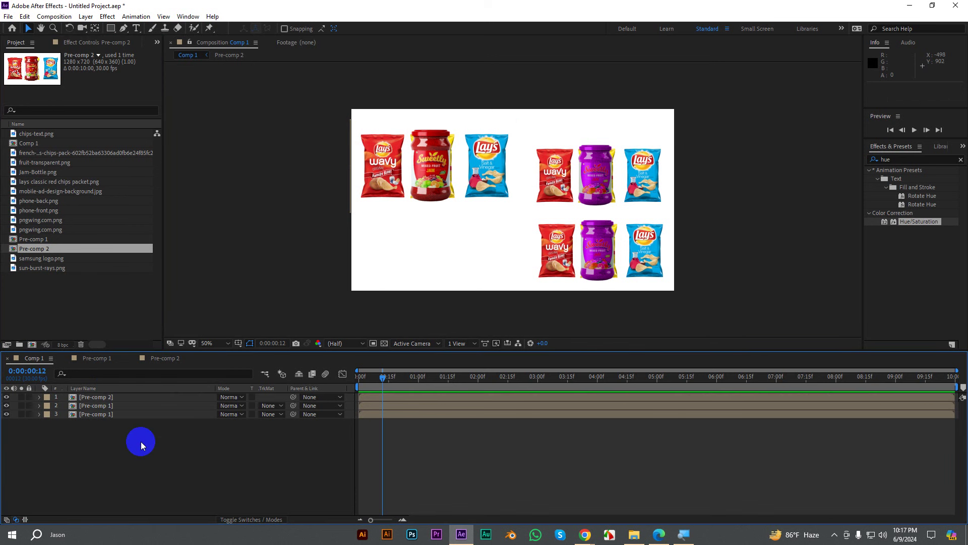
pyautogui.click(67, 359)
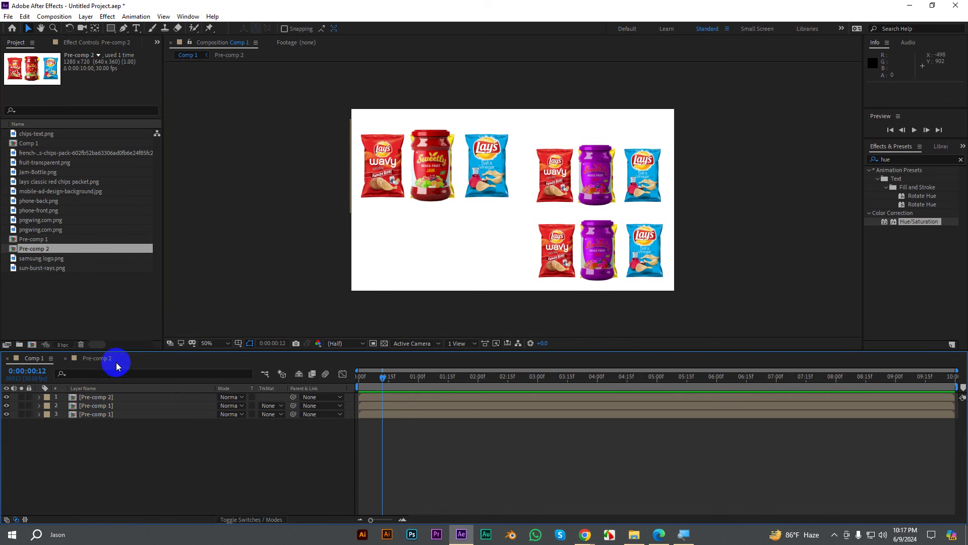
# Step: Close the Pre-comp 2 timeline and switch over to File Explorer
pyautogui.click(66, 357)
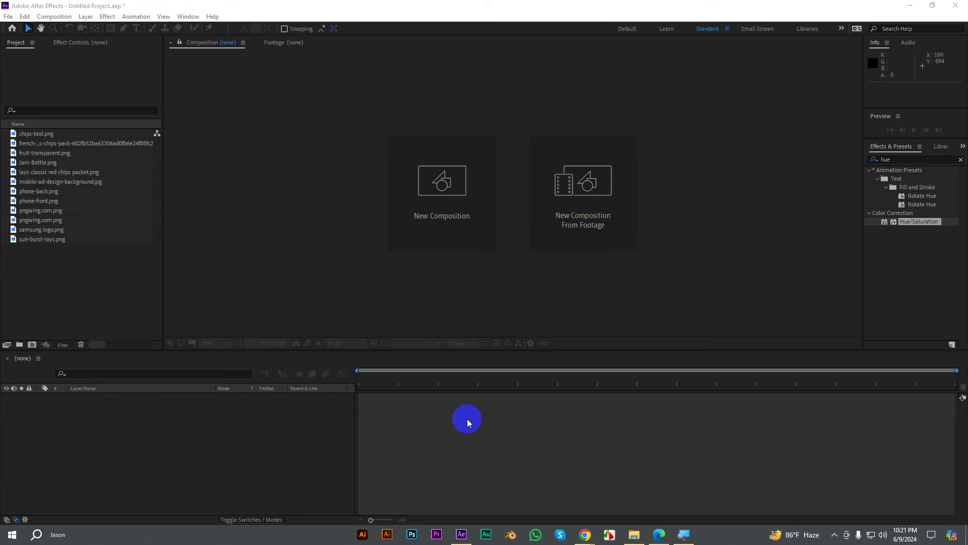
pyautogui.click(634, 534)
# Step: Select all 12 files in Class Practice Resources, deselect them, and return to After Effects
pyautogui.click(323, 248)
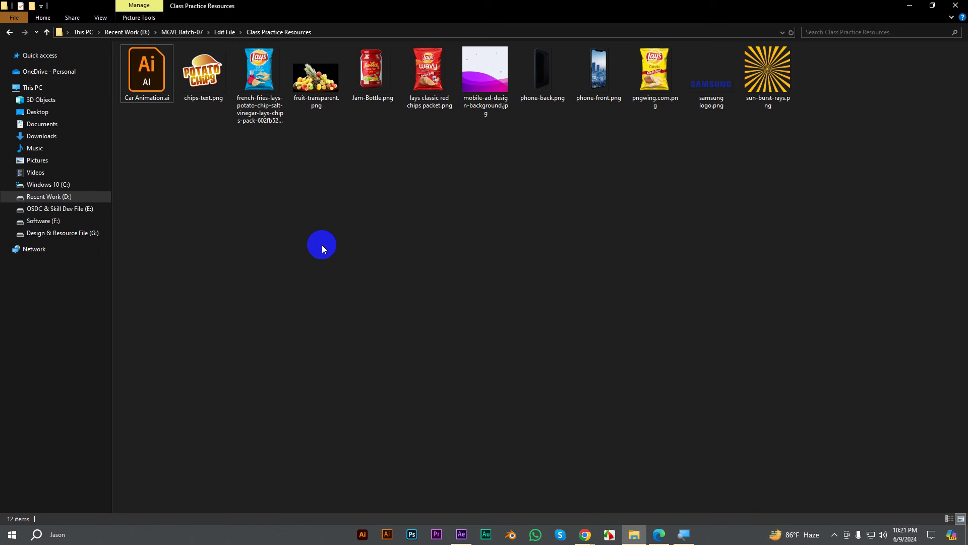
pyautogui.moveTo(845, 167); pyautogui.dragTo(142, 37)
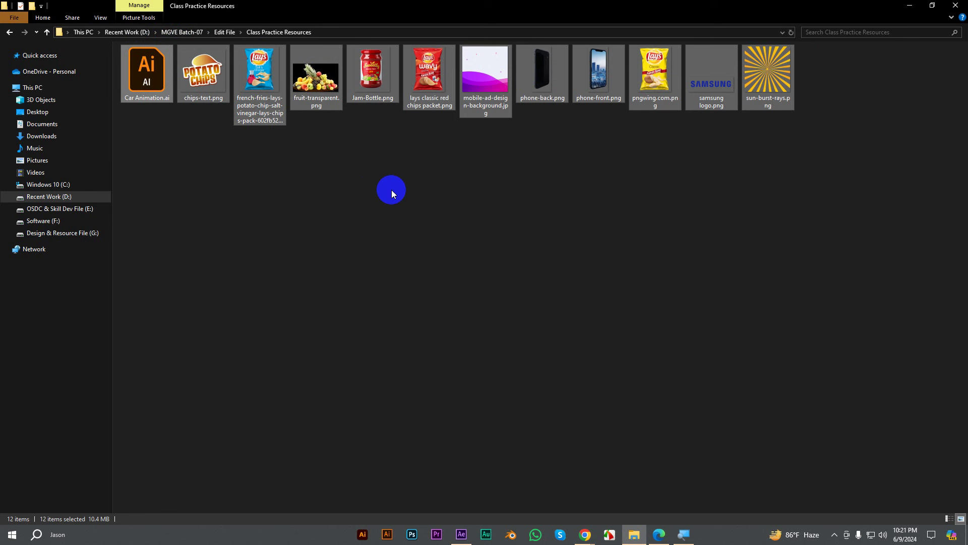
pyautogui.click(391, 190)
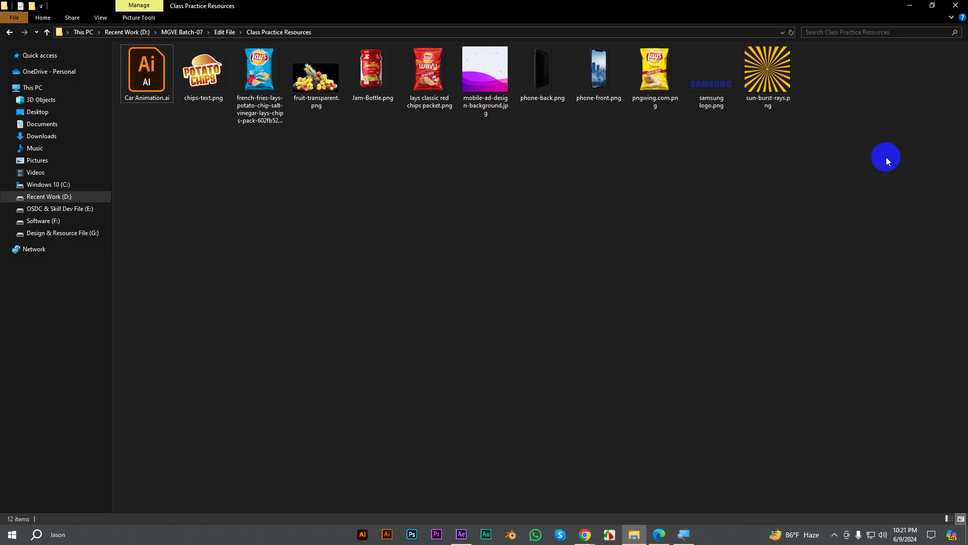
pyautogui.click(461, 532)
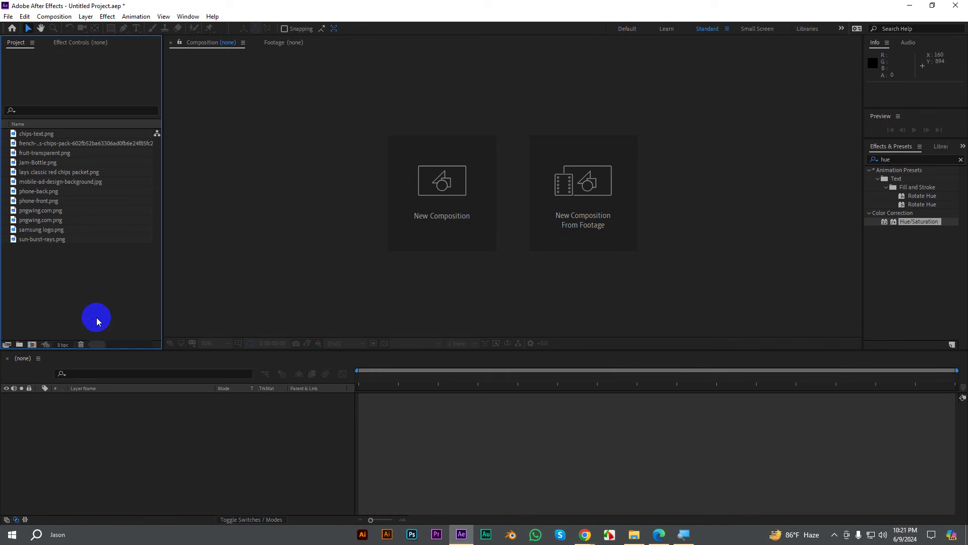
# Step: Create Comp 1 at 1080 × 1080 by unlocking the aspect ratio and entering both dimensions
pyautogui.click(32, 344)
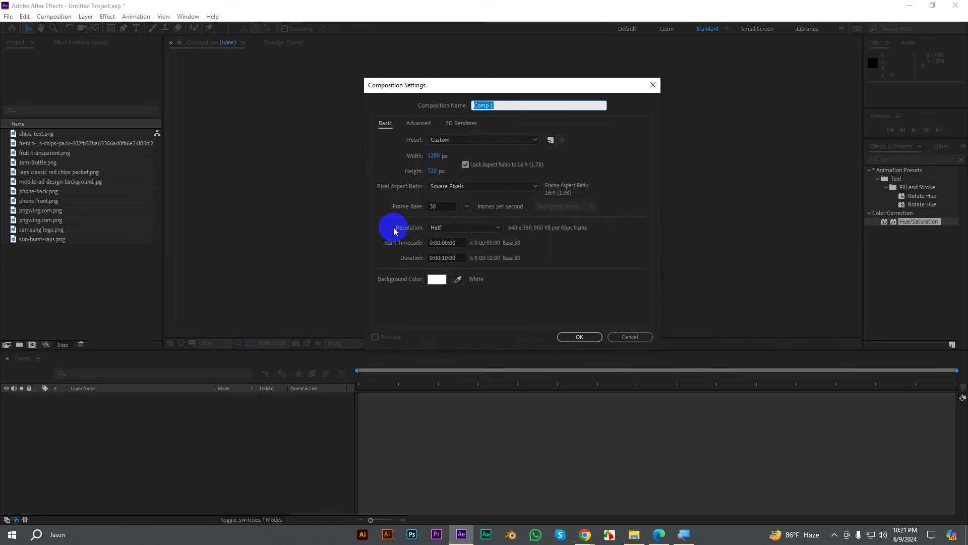
pyautogui.click(433, 156)
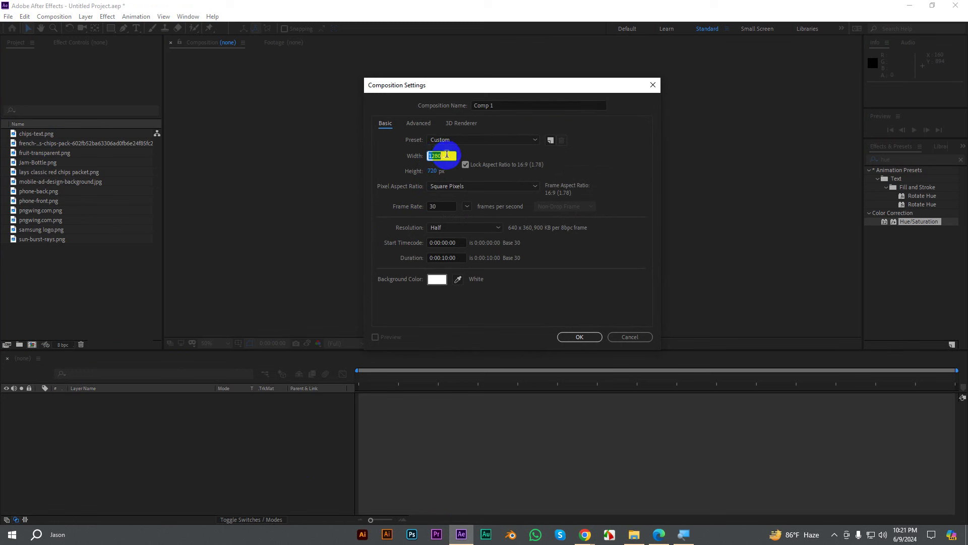
pyautogui.write('1080')
pyautogui.click(466, 164)
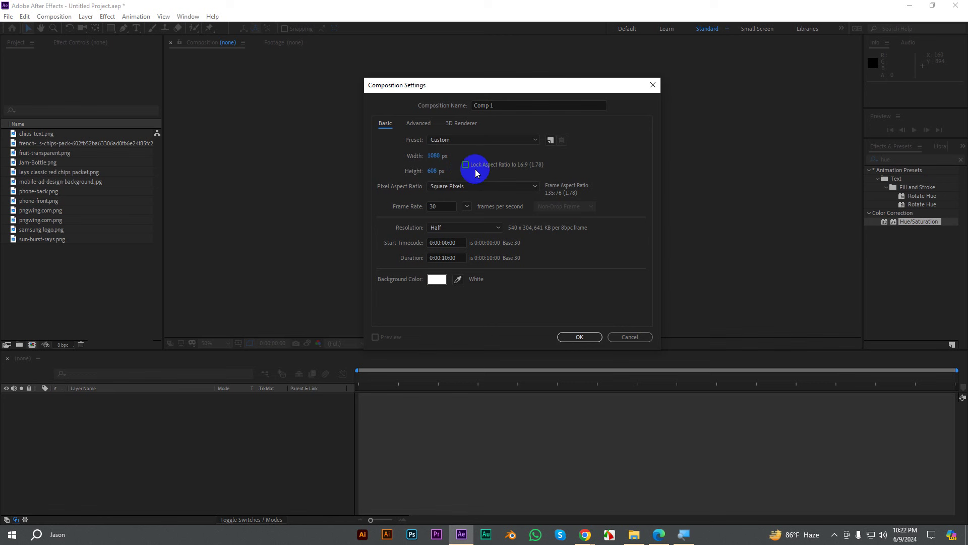
pyautogui.click(434, 171)
pyautogui.write('1080')
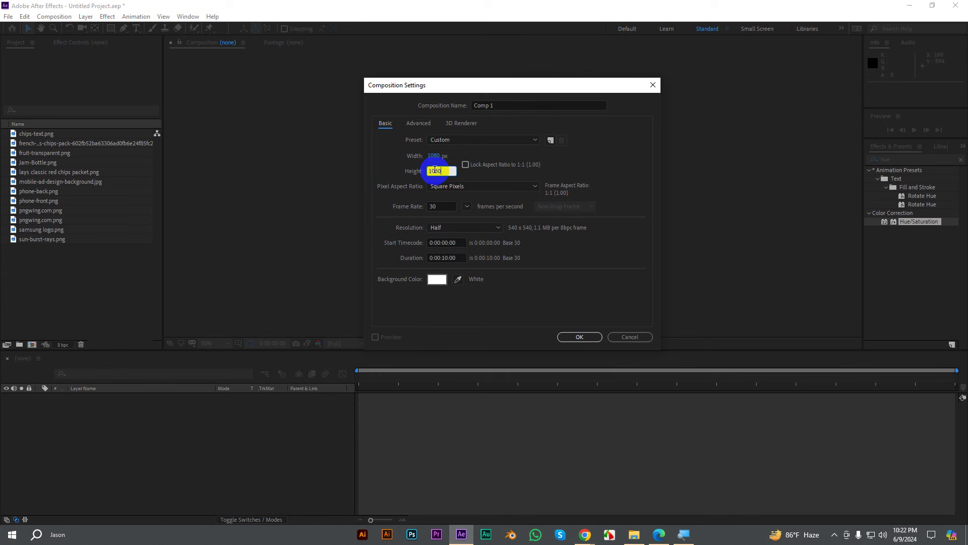
pyautogui.click(448, 257)
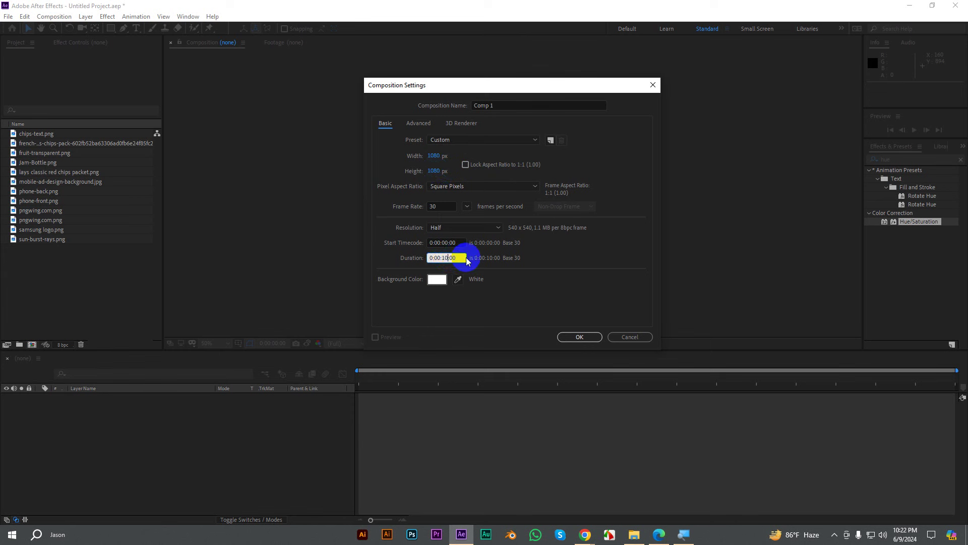
pyautogui.click(581, 337)
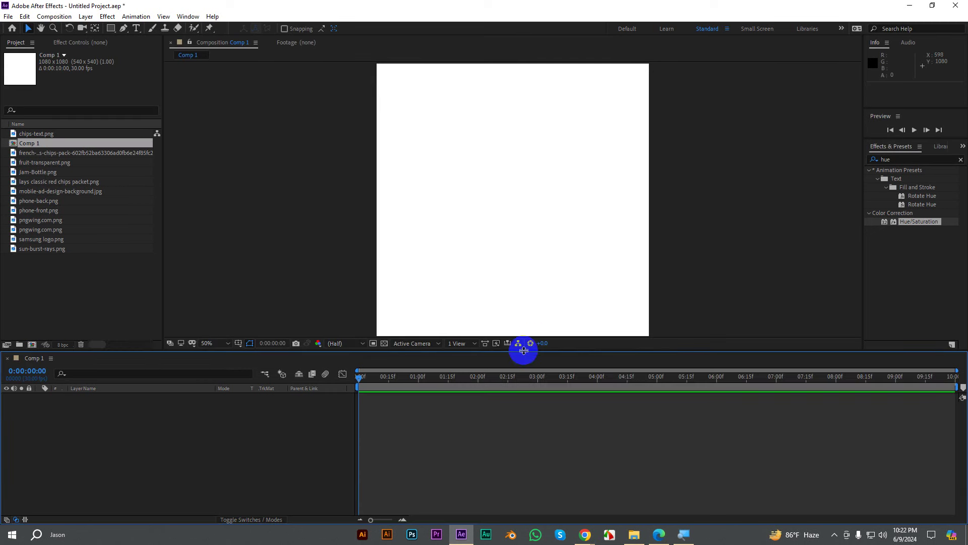
# Step: Add chips-text, the blue and red chip packs and pngwing.com images to Comp 1 as layers
pyautogui.moveTo(525, 350); pyautogui.dragTo(520, 376)
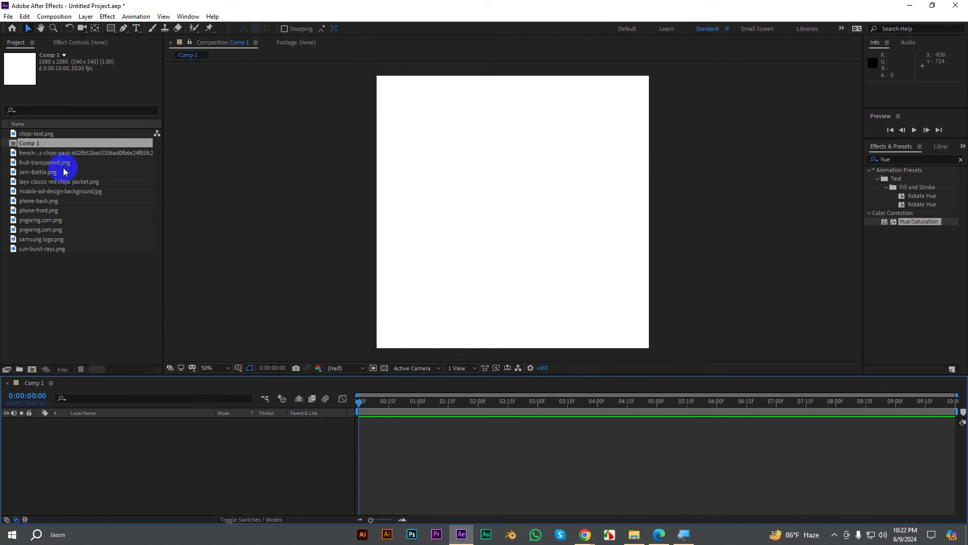
pyautogui.click(28, 134)
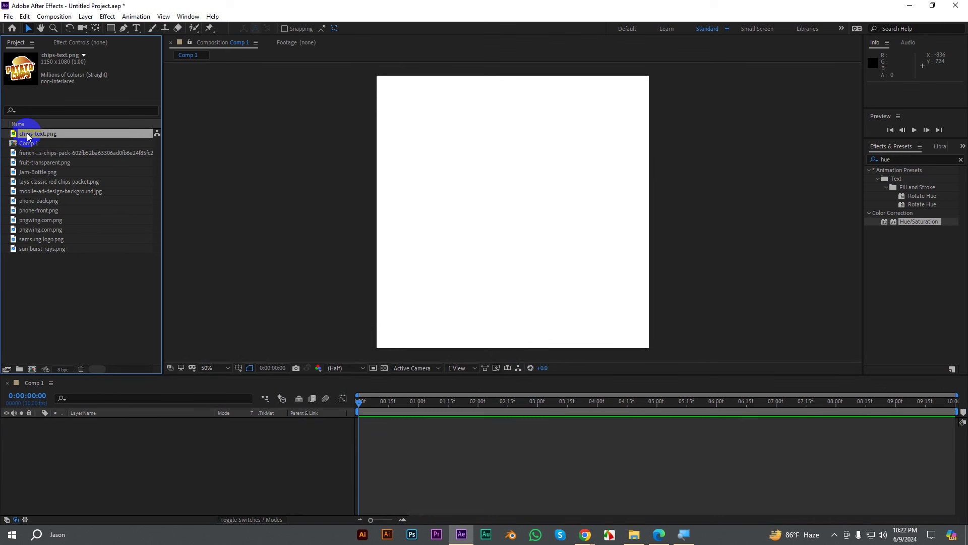
pyautogui.moveTo(28, 136); pyautogui.dragTo(24, 152)
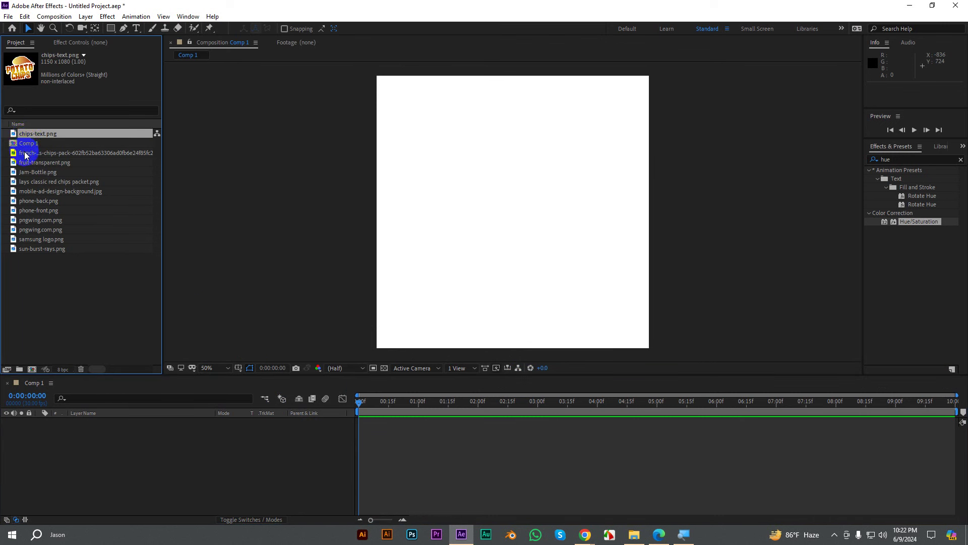
pyautogui.keyDown('ctrl'); pyautogui.click(25, 153); pyautogui.keyUp('ctrl')
pyautogui.keyDown('ctrl'); pyautogui.click(33, 182); pyautogui.keyUp('ctrl')
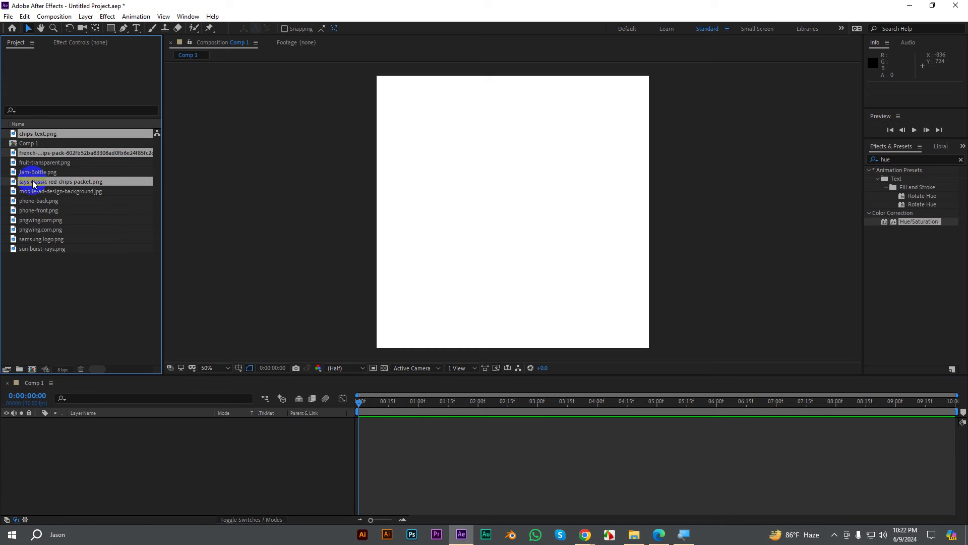
pyautogui.keyDown('ctrl'); pyautogui.click(35, 220); pyautogui.keyUp('ctrl')
pyautogui.moveTo(33, 222)
pyautogui.mouseDown()
pyautogui.moveTo(109, 456)
pyautogui.moveTo(99, 480)
pyautogui.mouseUp()
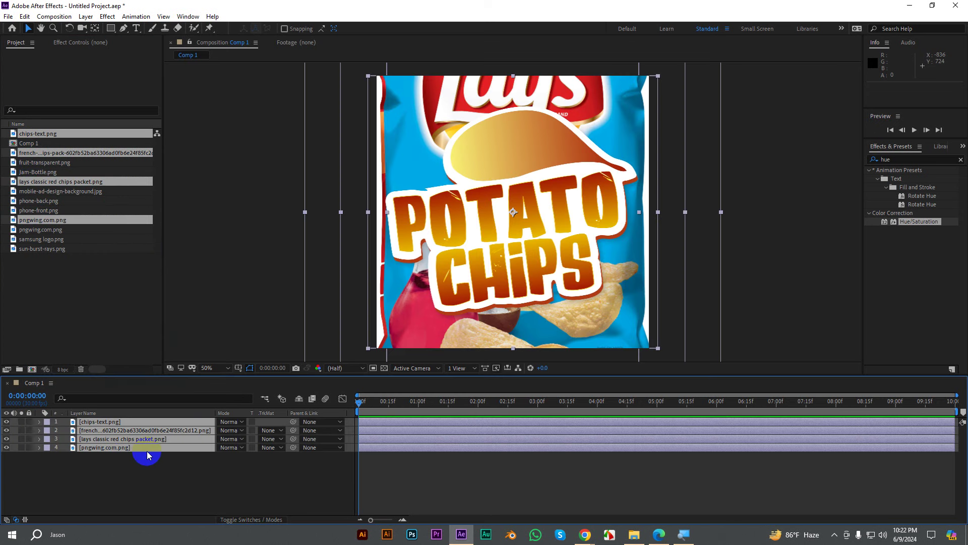
# Step: Scale all four image layers to 33% and collapse their properties
pyautogui.press('s')
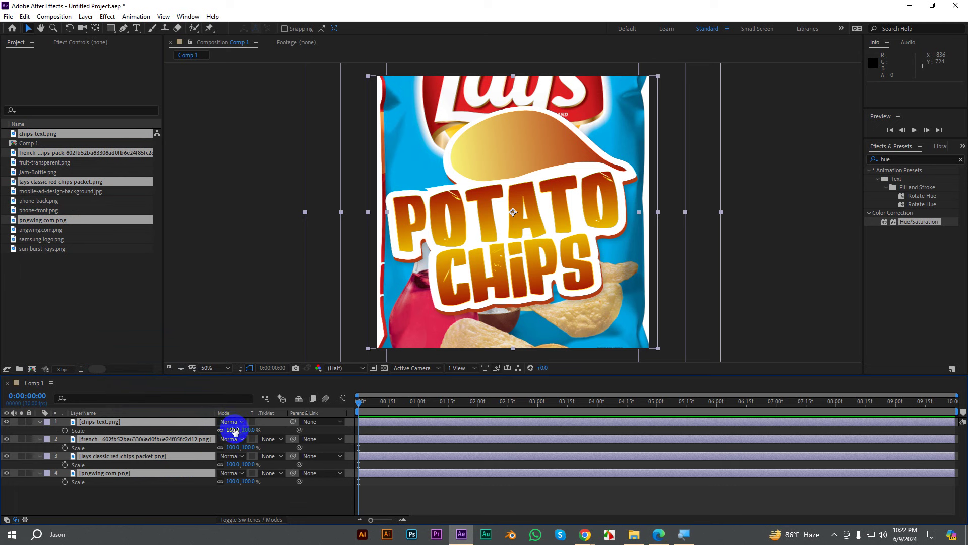
pyautogui.click(234, 430)
pyautogui.moveTo(236, 430); pyautogui.dragTo(204, 435)
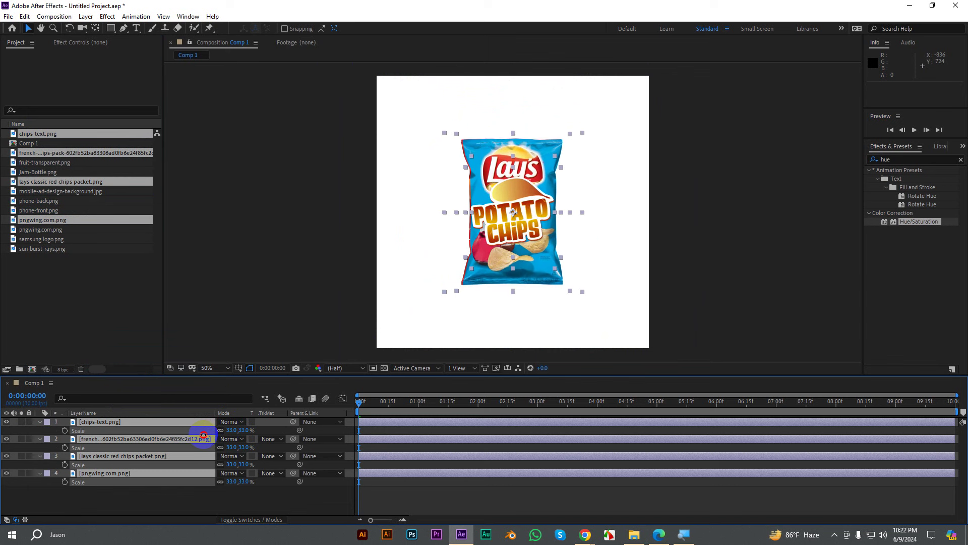
pyautogui.click(40, 422)
pyautogui.click(41, 456)
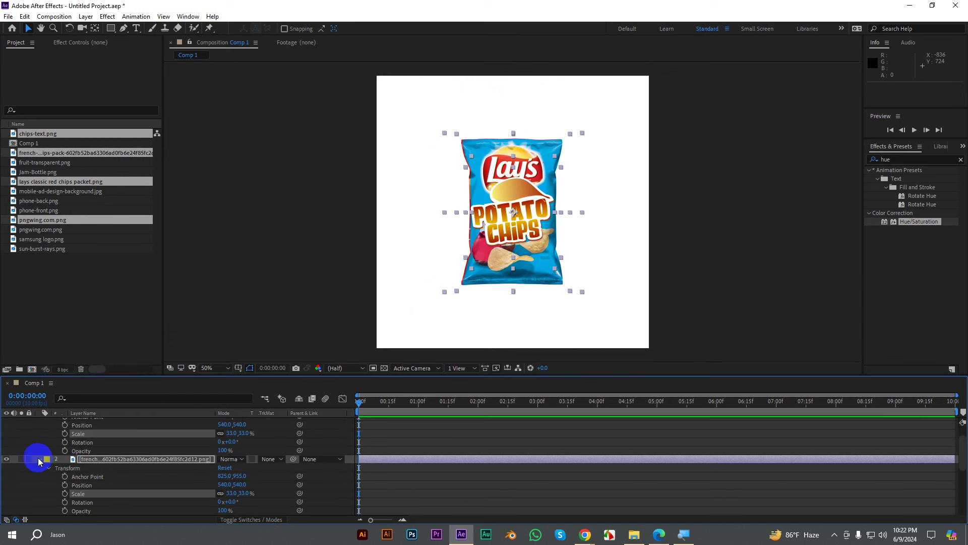
pyautogui.click(38, 461)
pyautogui.click(71, 475)
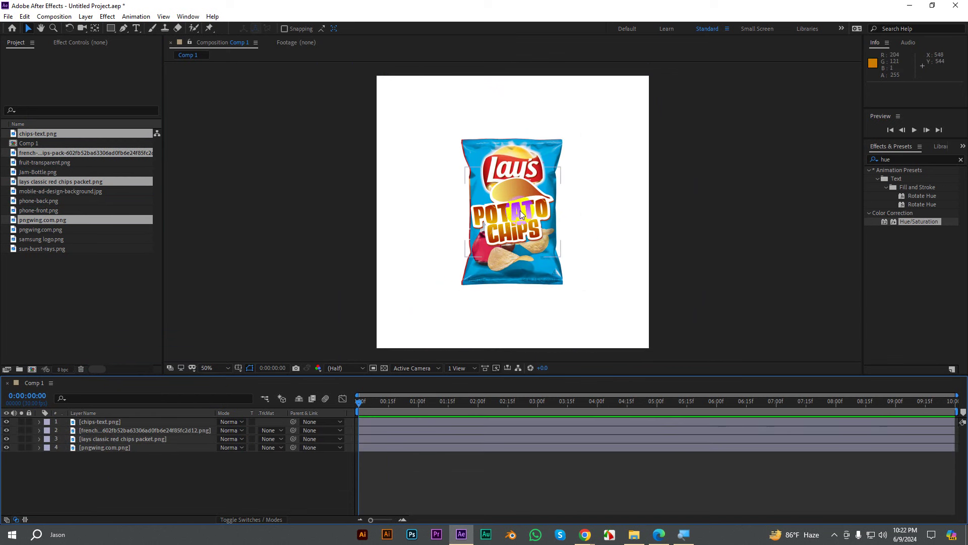
# Step: Select the blue packet and text layers in the composition
pyautogui.click(157, 396)
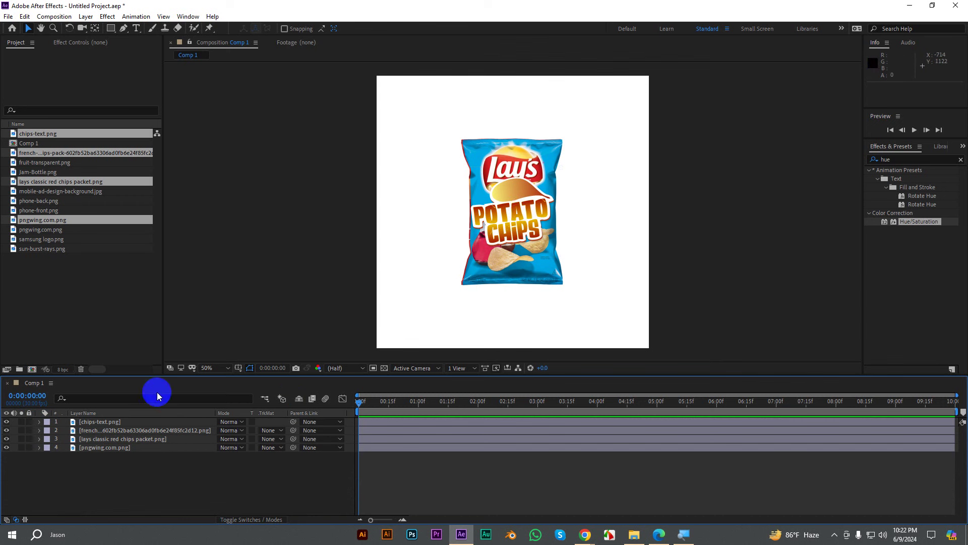
pyautogui.click(96, 421)
pyautogui.keyDown('shift'); pyautogui.click(506, 174); pyautogui.keyUp('shift')
# Step: Arrange the bags: blue left, red overlapping it on top, yellow moved right
pyautogui.moveTo(506, 173)
pyautogui.mouseDown()
pyautogui.moveTo(435, 173)
pyautogui.moveTo(595, 169)
pyautogui.mouseUp()
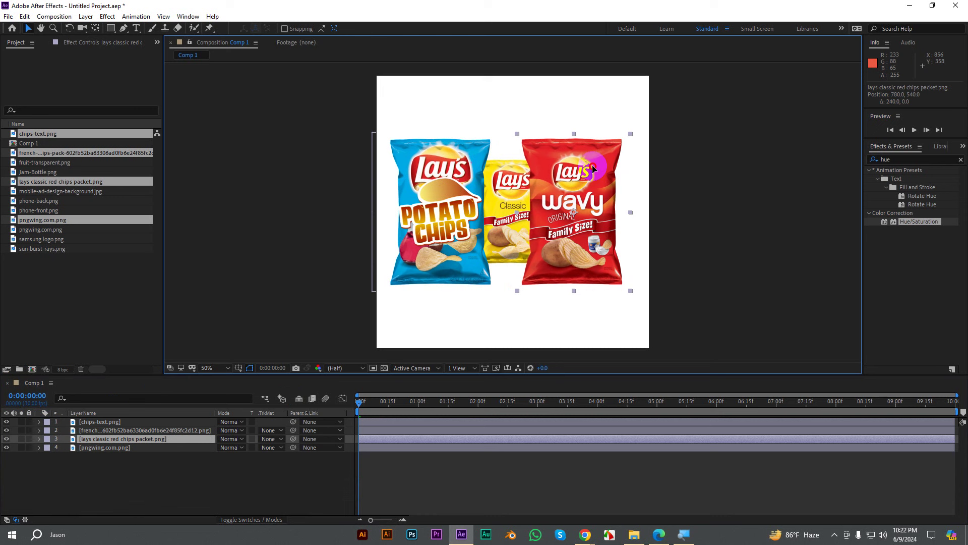
pyautogui.moveTo(593, 169); pyautogui.dragTo(534, 169)
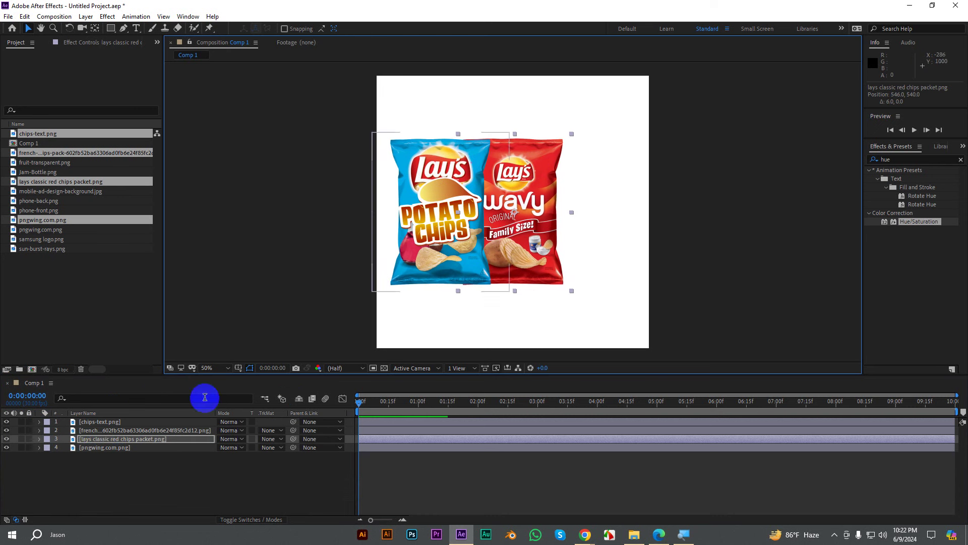
pyautogui.moveTo(101, 440); pyautogui.dragTo(98, 421)
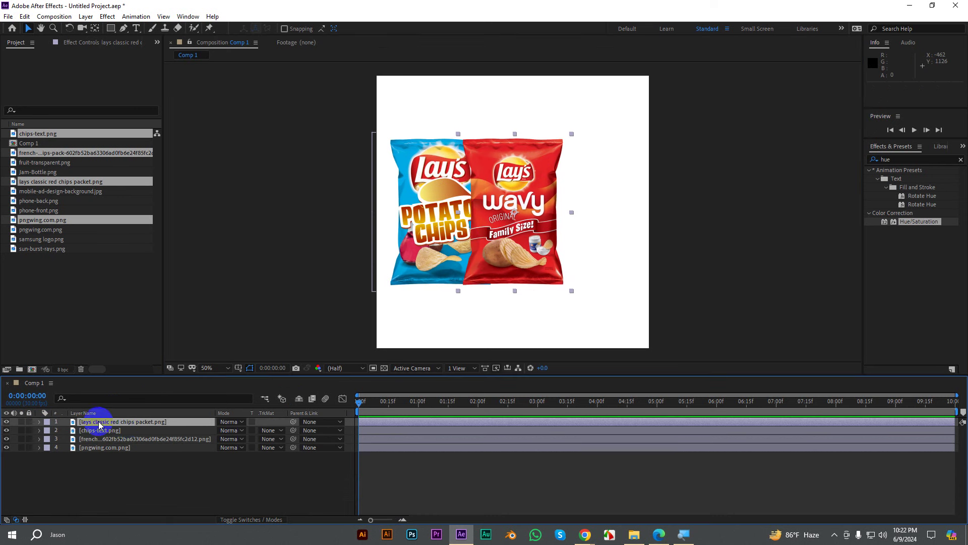
pyautogui.click(101, 447)
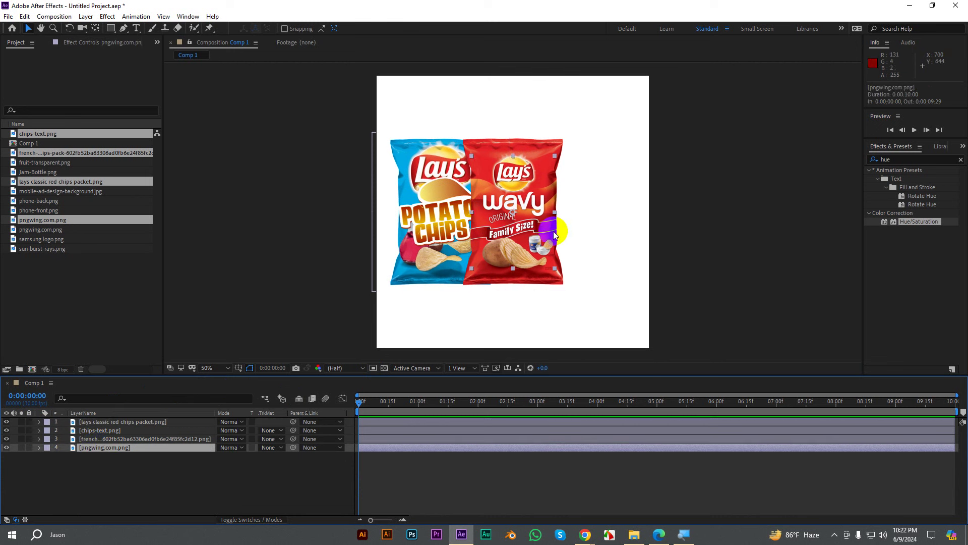
pyautogui.moveTo(564, 221); pyautogui.dragTo(632, 222)
pyautogui.press('Return')
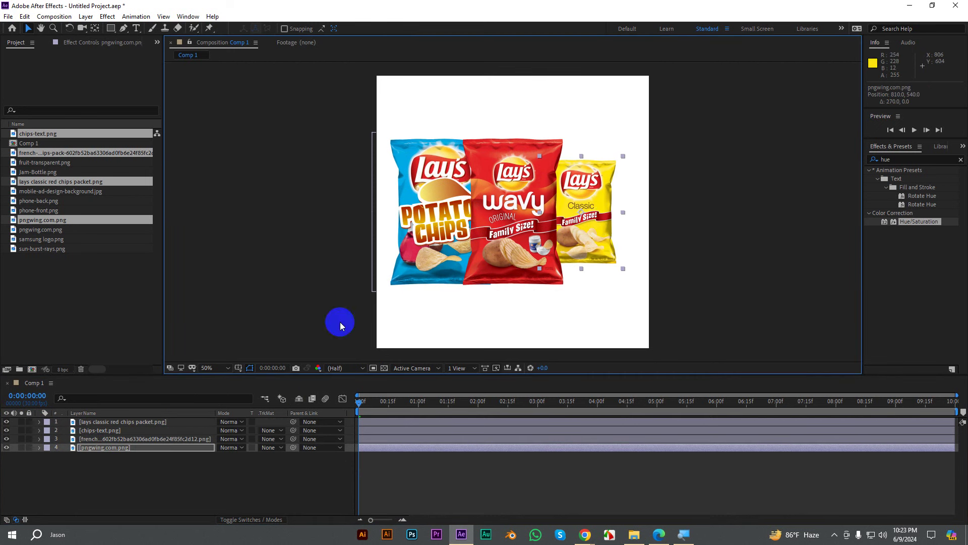
# Step: Enlarge the yellow bag slightly and shrink the blue bag to 25% scale
pyautogui.press('s')
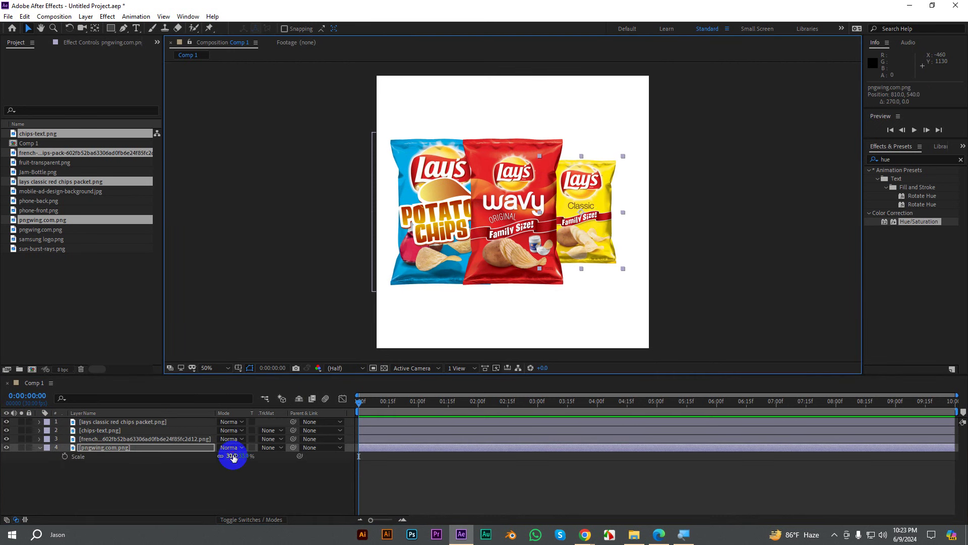
pyautogui.moveTo(233, 456); pyautogui.dragTo(232, 455)
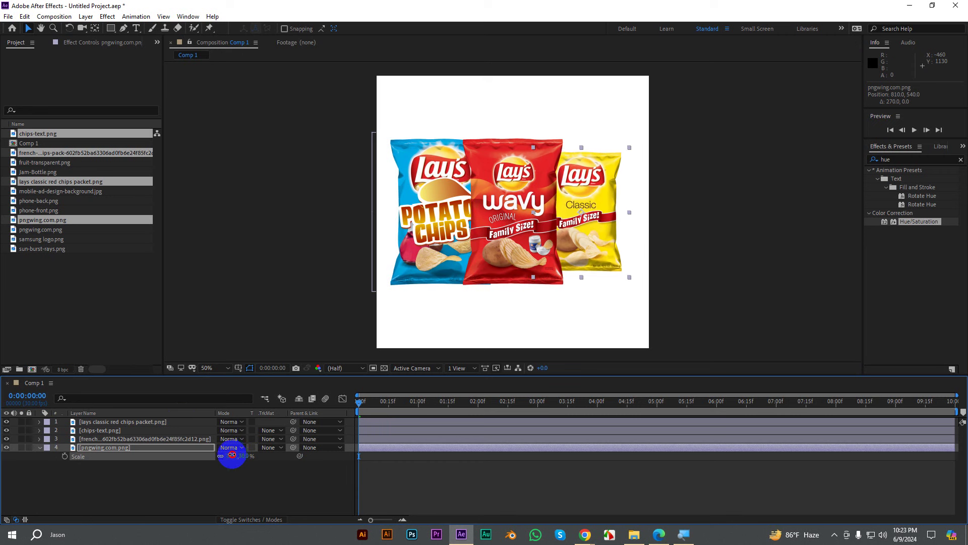
pyautogui.click(416, 213)
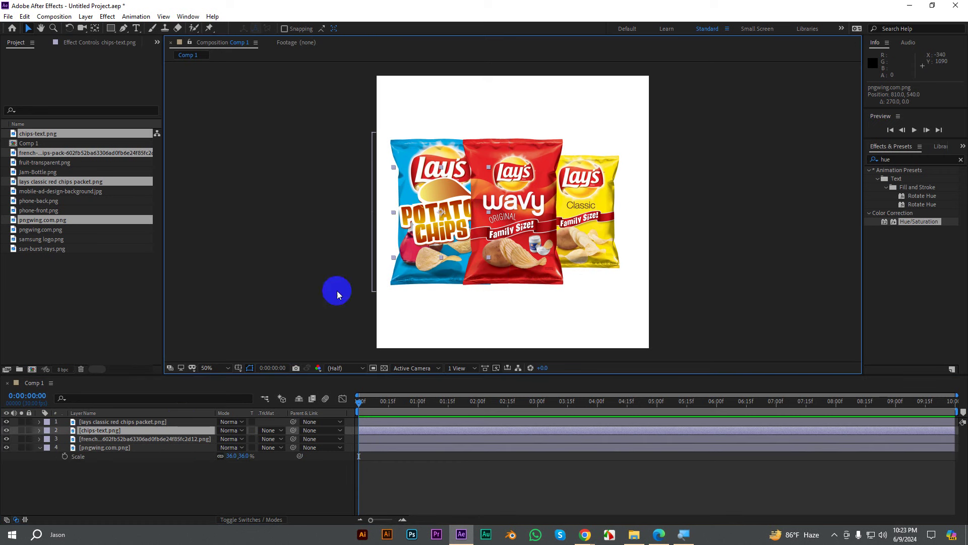
pyautogui.click(126, 438)
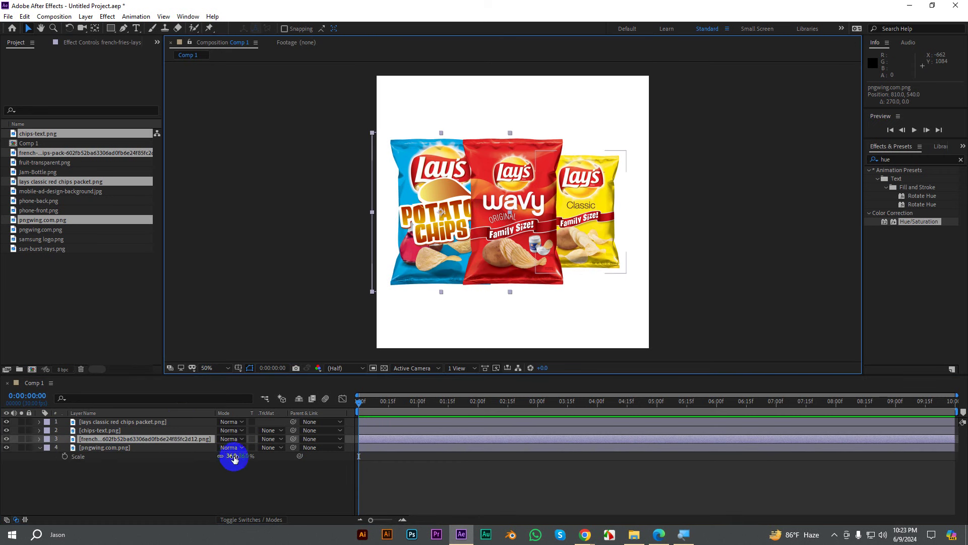
pyautogui.moveTo(233, 456); pyautogui.dragTo(227, 456)
pyautogui.click(97, 429)
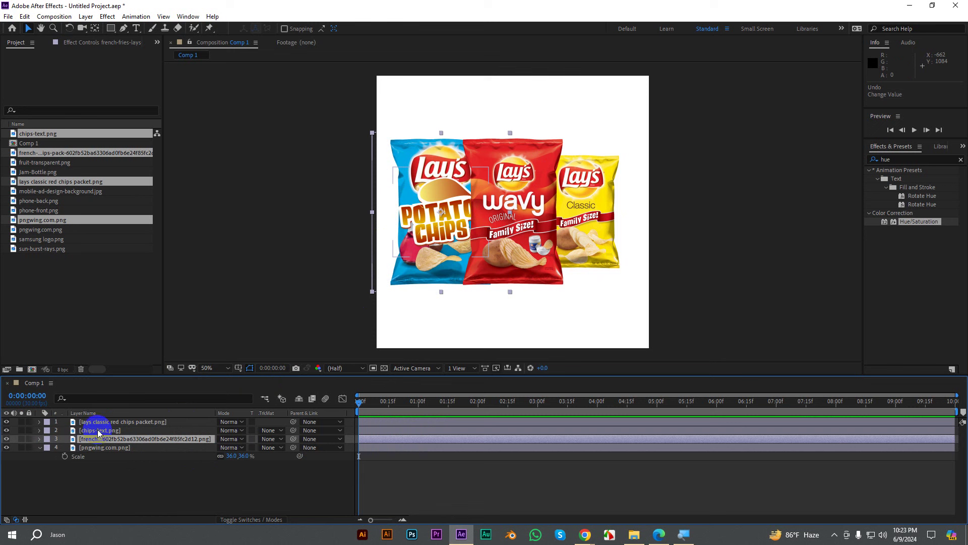
pyautogui.click(411, 147)
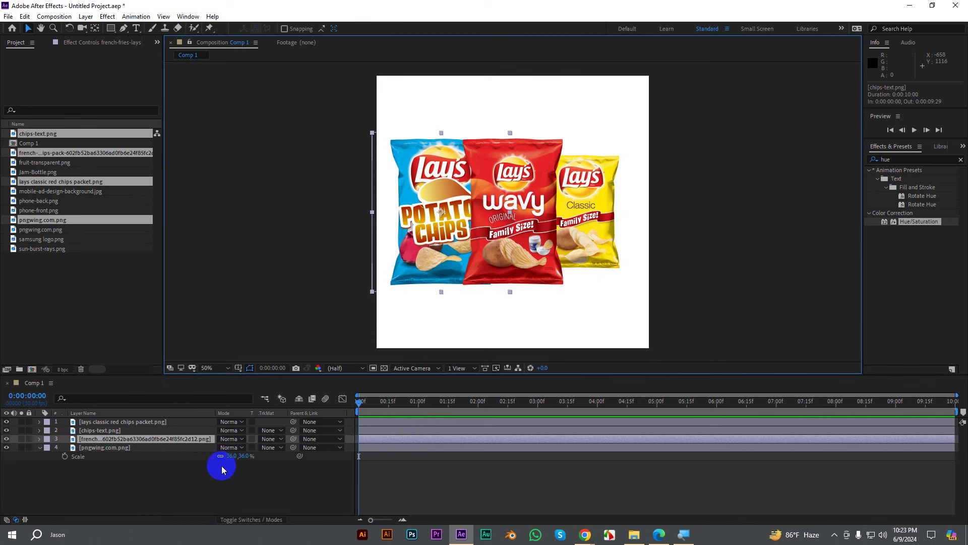
pyautogui.press('s')
pyautogui.moveTo(235, 447); pyautogui.dragTo(231, 447)
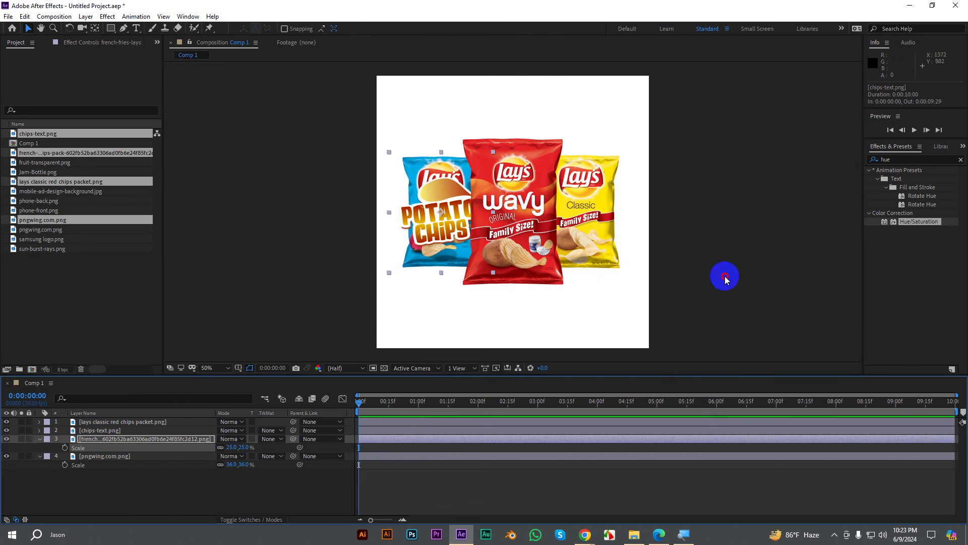
# Step: Put the POTATO CHIPS layer on top, centred at the bottom, and enlarge it
pyautogui.click(425, 205)
pyautogui.moveTo(94, 430); pyautogui.dragTo(94, 423)
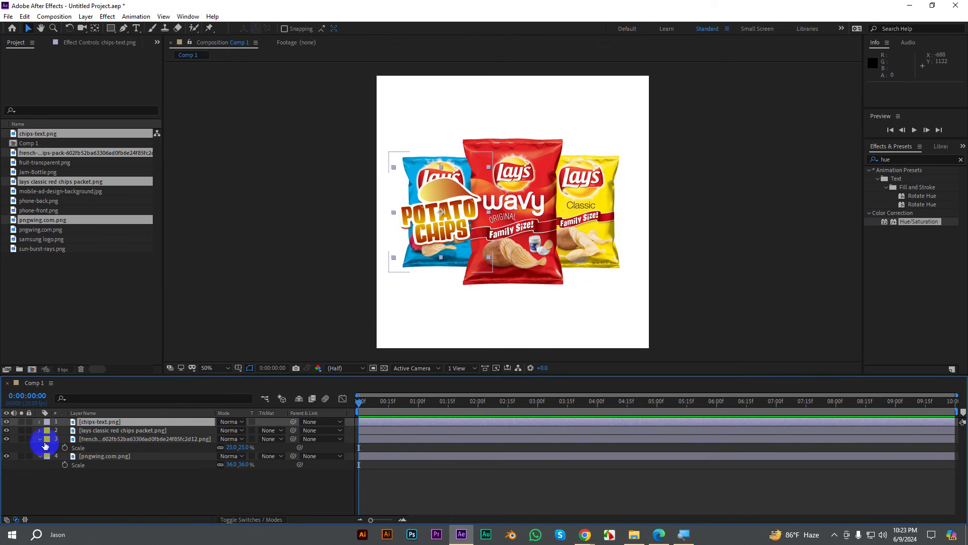
pyautogui.moveTo(451, 221); pyautogui.dragTo(524, 293)
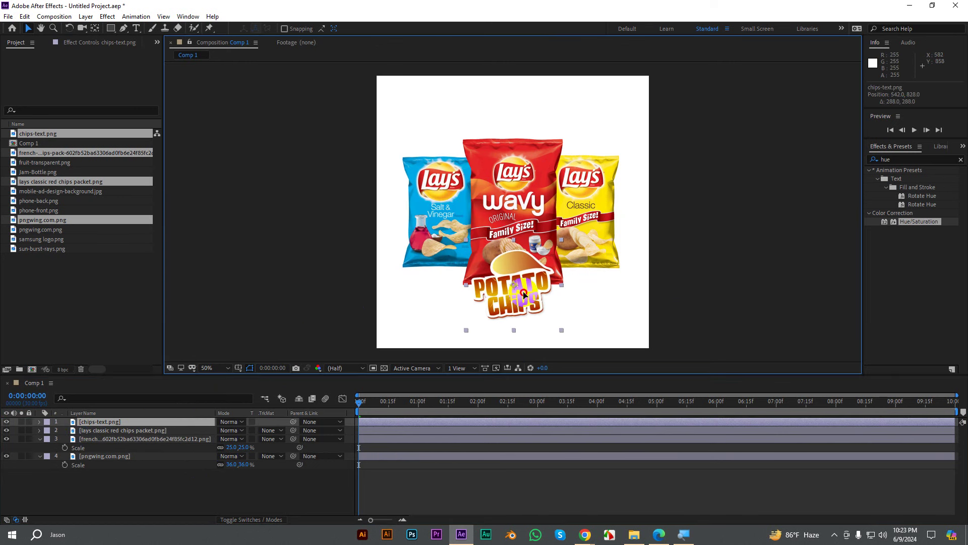
pyautogui.press('s')
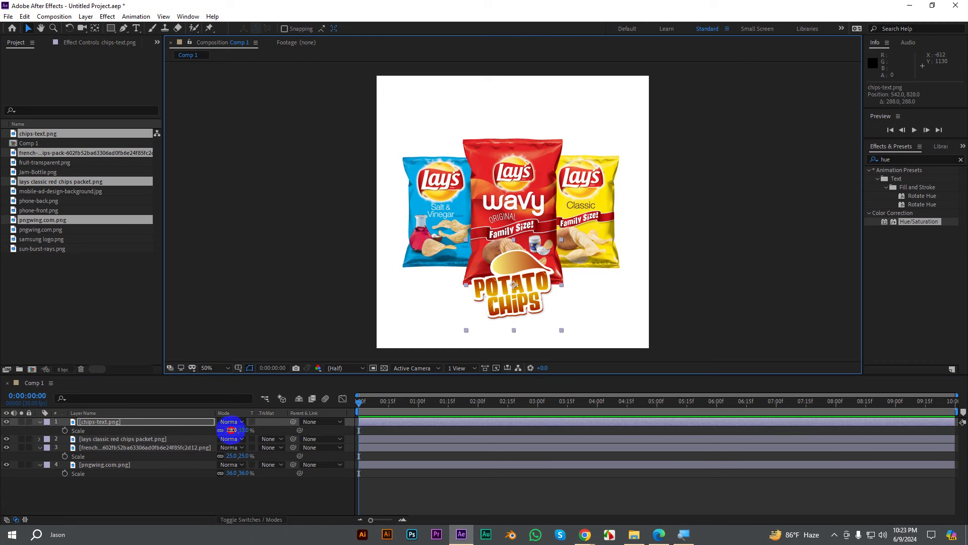
pyautogui.moveTo(230, 430); pyautogui.dragTo(236, 430)
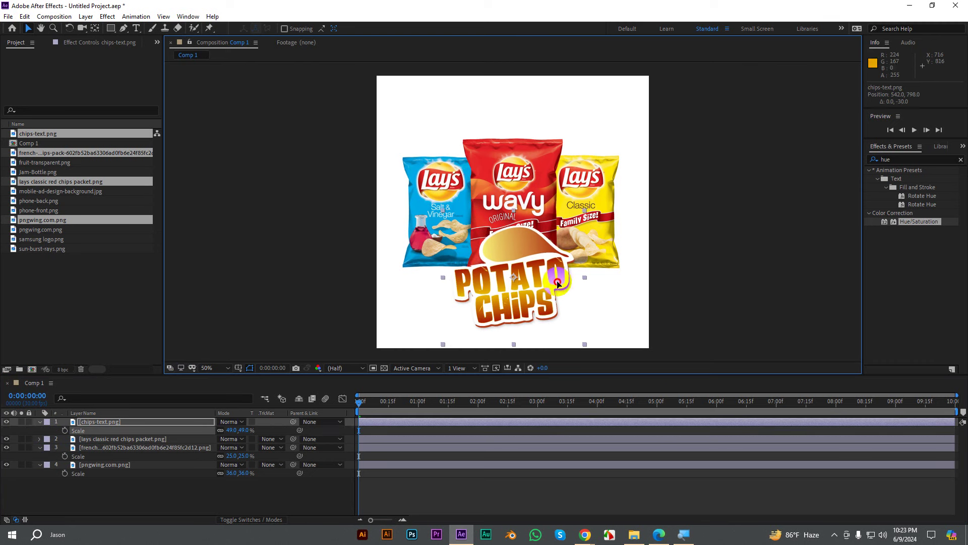
# Step: Raise the red Wavy, blue and yellow bags higher and collapse layer properties
pyautogui.moveTo(533, 160); pyautogui.dragTo(536, 140)
pyautogui.moveTo(433, 178); pyautogui.dragTo(433, 165)
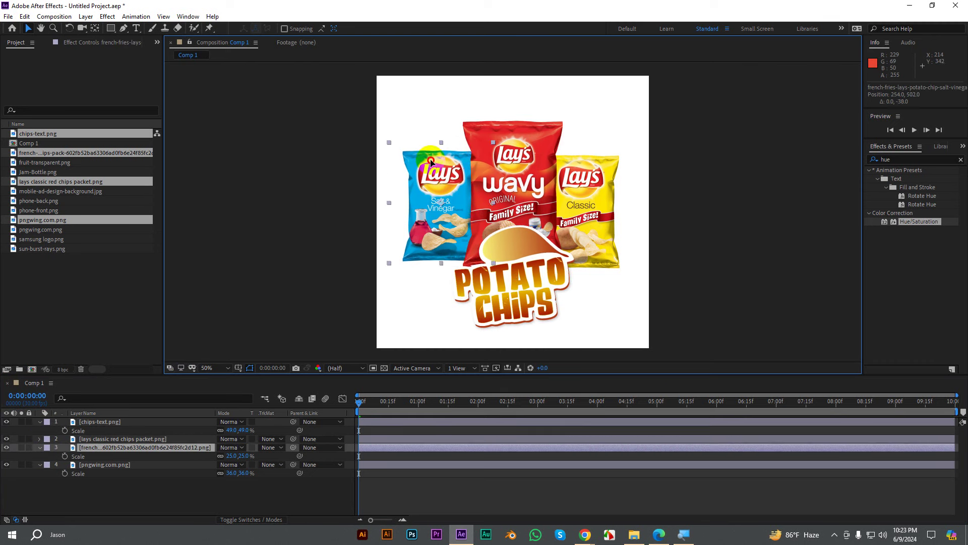
pyautogui.moveTo(597, 195); pyautogui.dragTo(597, 181)
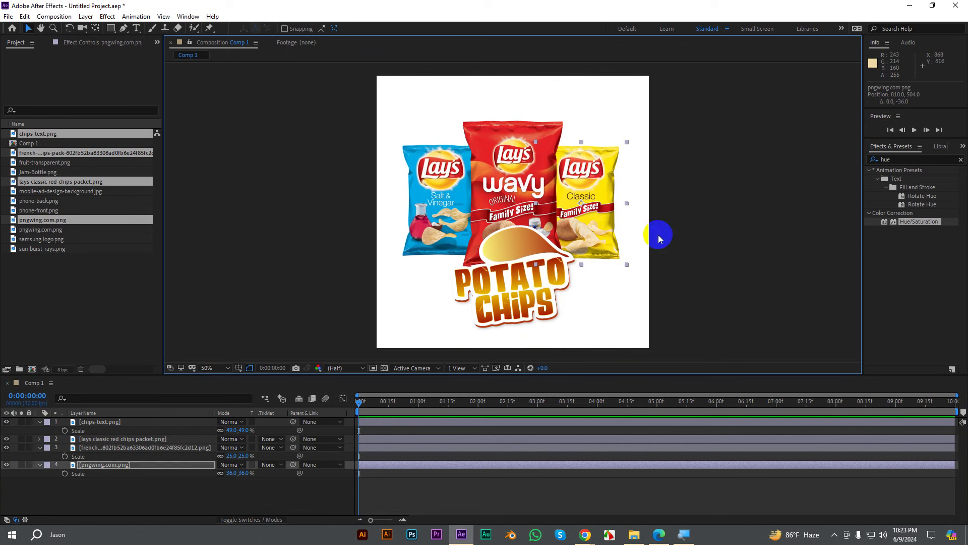
pyautogui.click(700, 222)
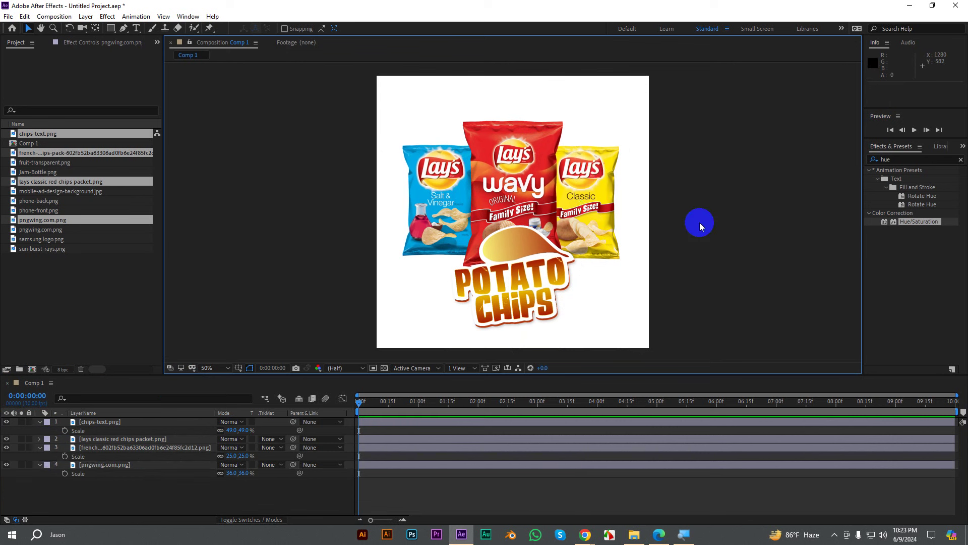
pyautogui.click(40, 422)
pyautogui.press('s')
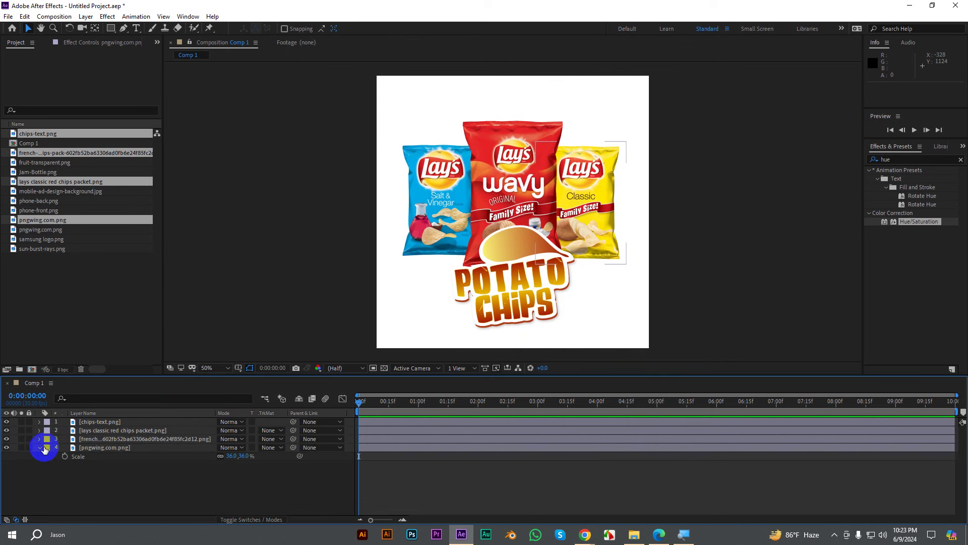
# Step: Start renaming the pngwing.com.png layer, cancel, and select sun-burst-rays.png footage
pyautogui.click(97, 449)
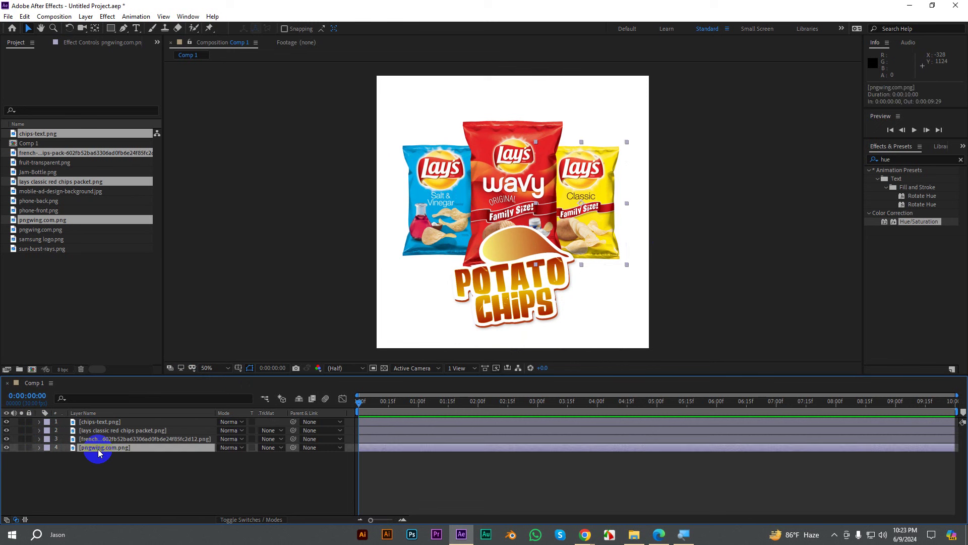
pyautogui.rightClick(98, 449)
pyautogui.click(125, 441)
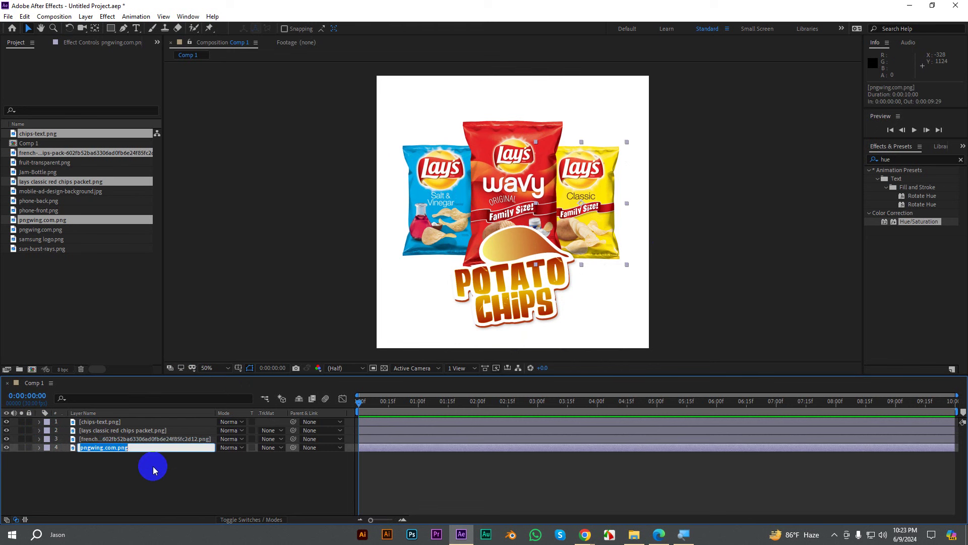
pyautogui.click(153, 466)
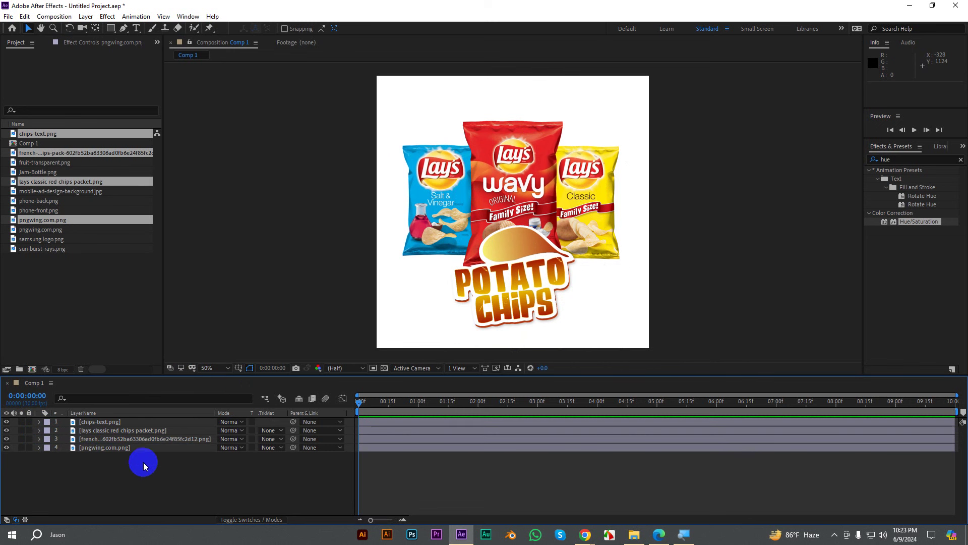
pyautogui.click(32, 249)
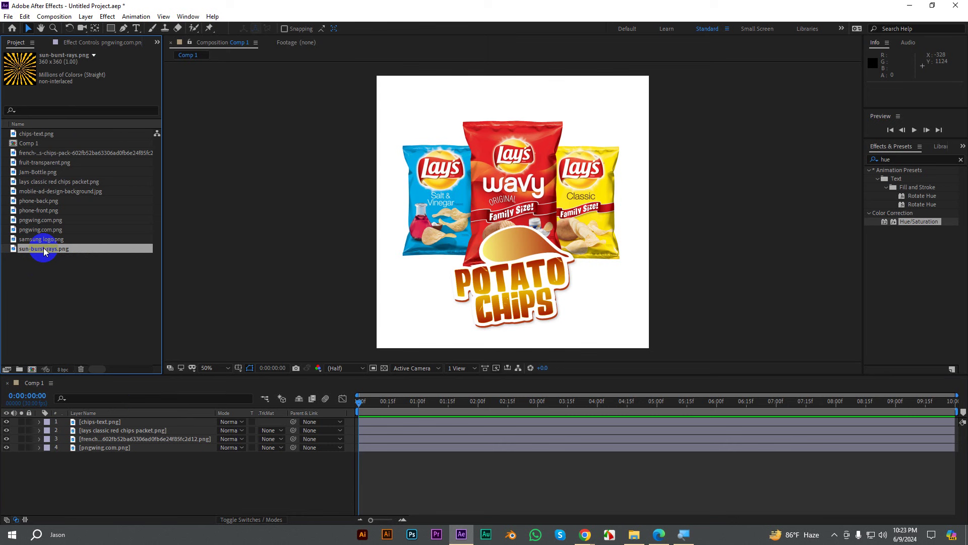
# Step: Place sun-burst-rays.png beneath the bag layers and scale it to 307% to fill the frame
pyautogui.moveTo(43, 247); pyautogui.dragTo(114, 464)
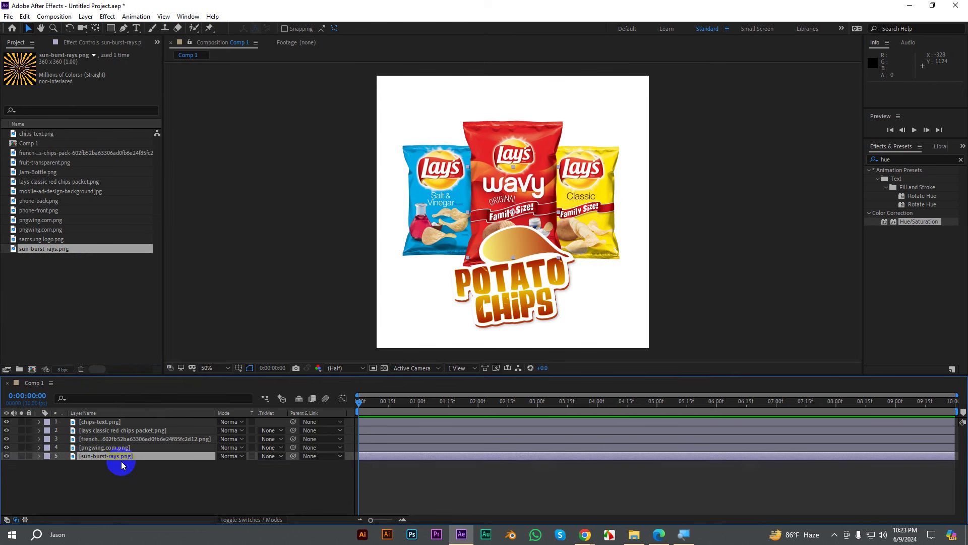
pyautogui.press('s')
pyautogui.moveTo(235, 465); pyautogui.dragTo(336, 463)
pyautogui.click(726, 277)
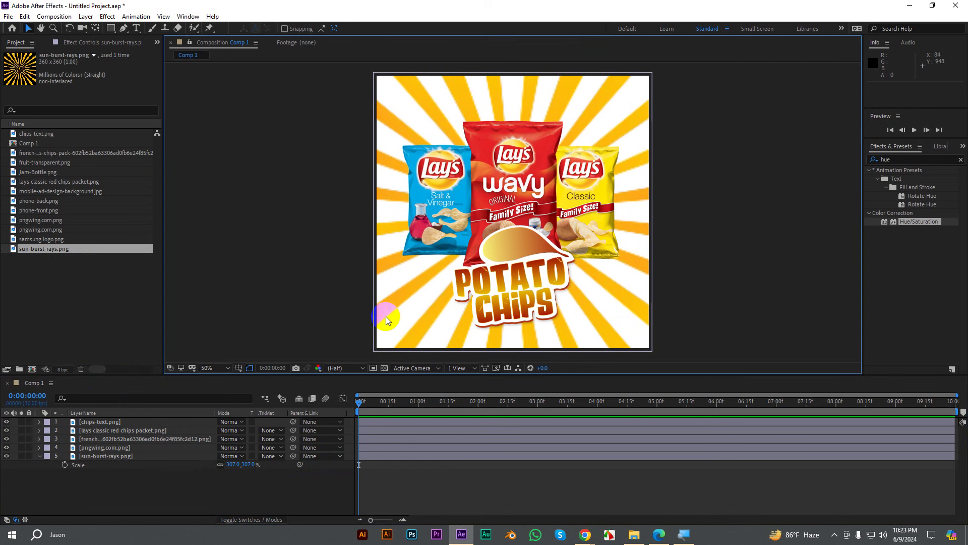
pyautogui.click(86, 465)
pyautogui.click(126, 471)
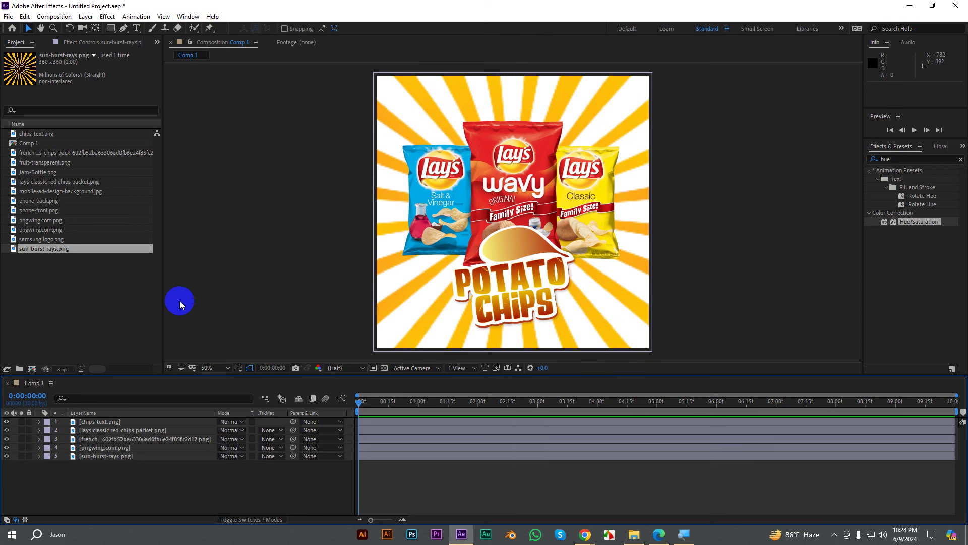
# Step: Create a new solid, Red Solid 1, coloured with the red sampled from the Wavy bag
pyautogui.click(86, 16)
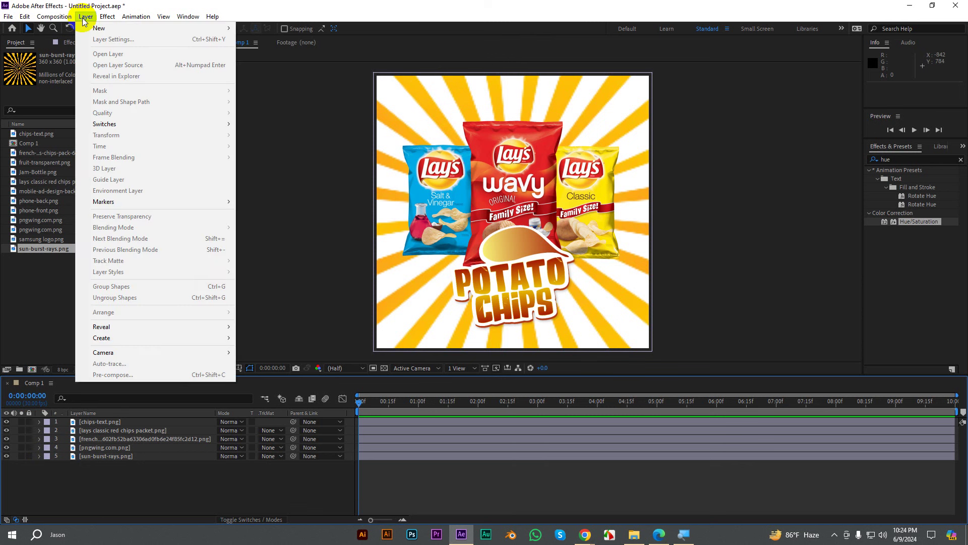
pyautogui.moveTo(100, 28)
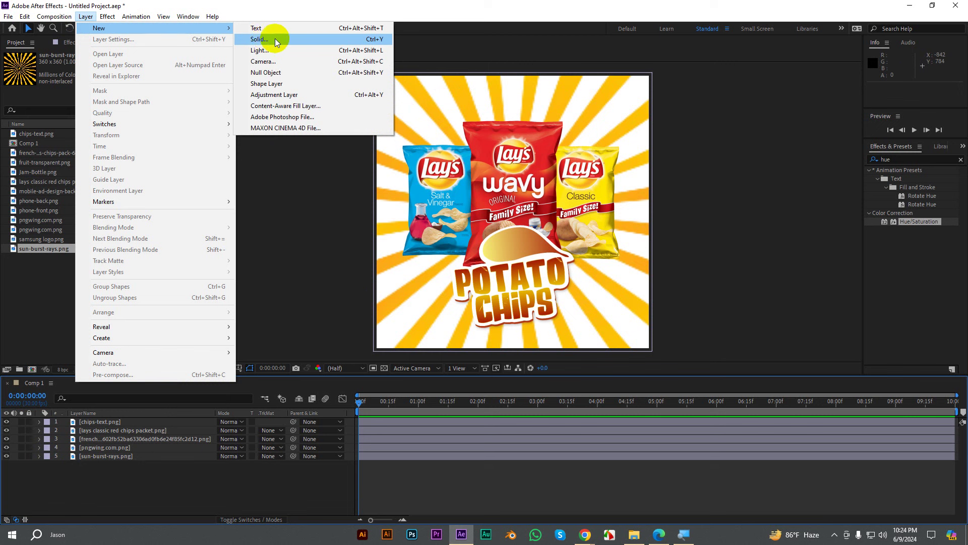
pyautogui.click(370, 39)
pyautogui.moveTo(733, 159); pyautogui.dragTo(600, 103)
pyautogui.click(643, 270)
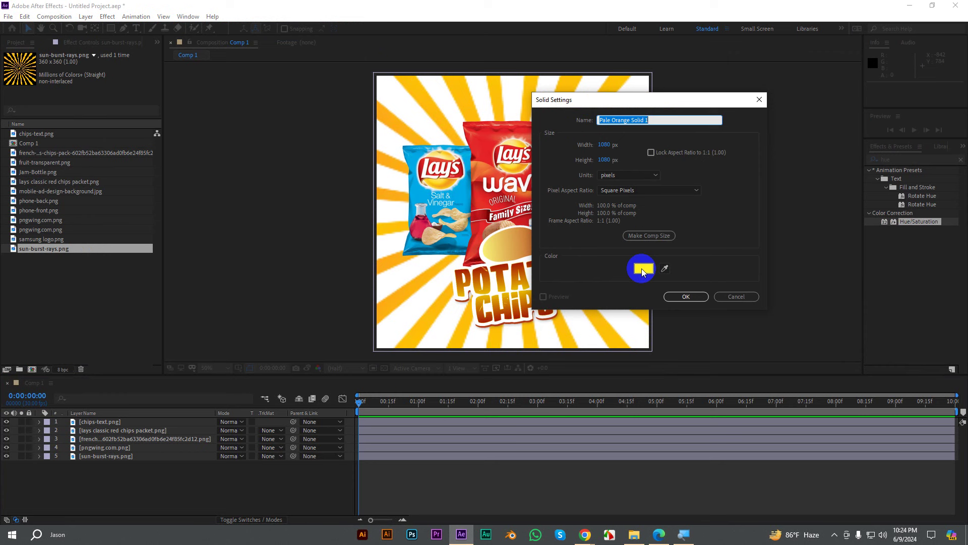
pyautogui.moveTo(567, 124)
pyautogui.mouseDown()
pyautogui.moveTo(702, 152)
pyautogui.moveTo(649, 140)
pyautogui.mouseUp()
pyautogui.click(743, 160)
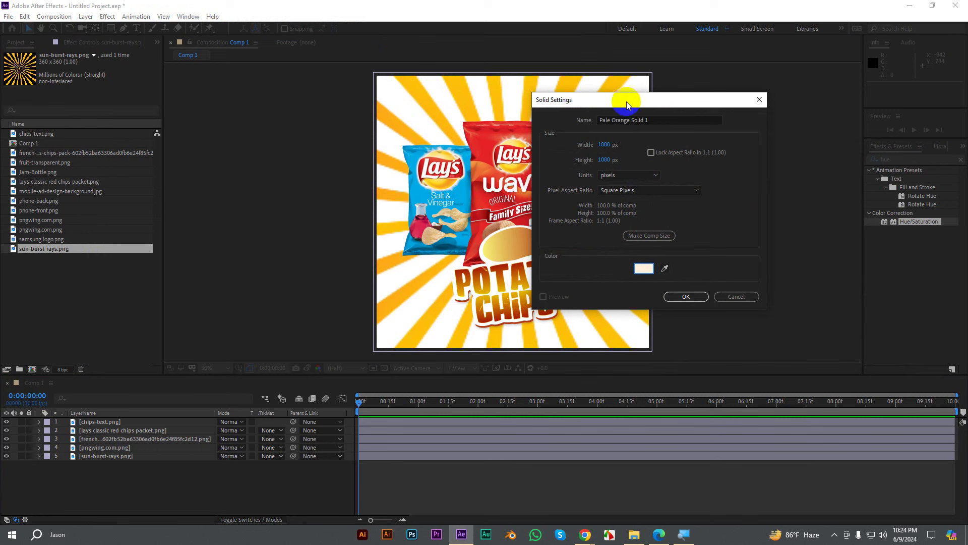
pyautogui.moveTo(627, 100); pyautogui.dragTo(731, 101)
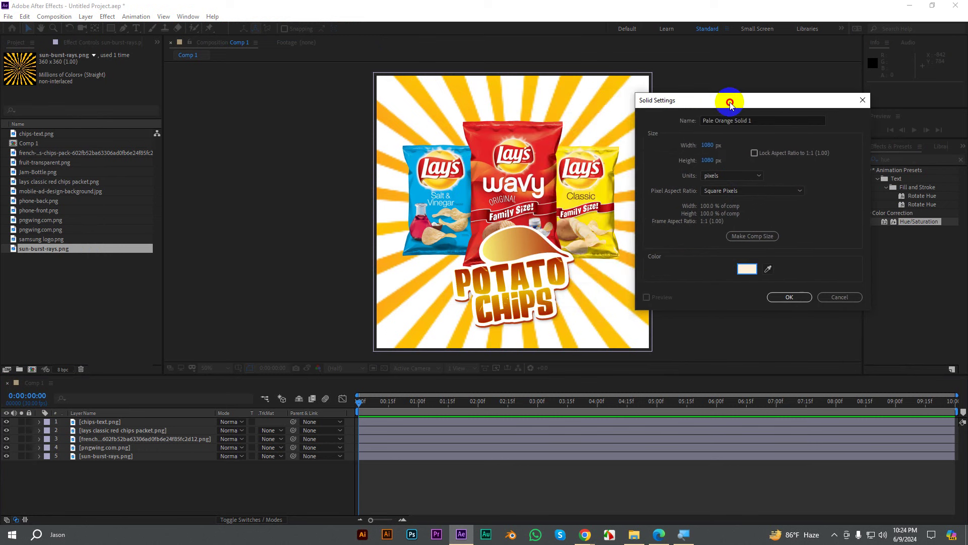
pyautogui.click(769, 270)
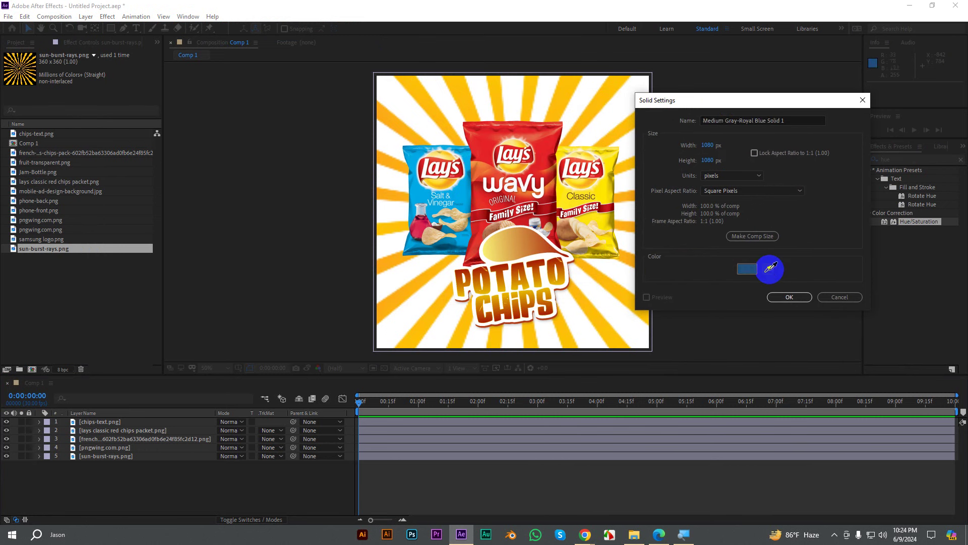
pyautogui.click(550, 140)
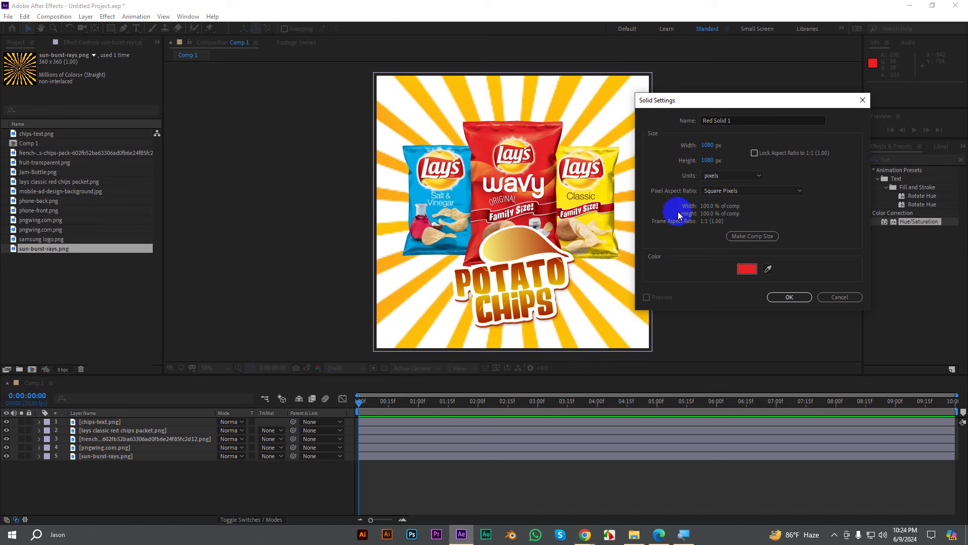
pyautogui.click(787, 303)
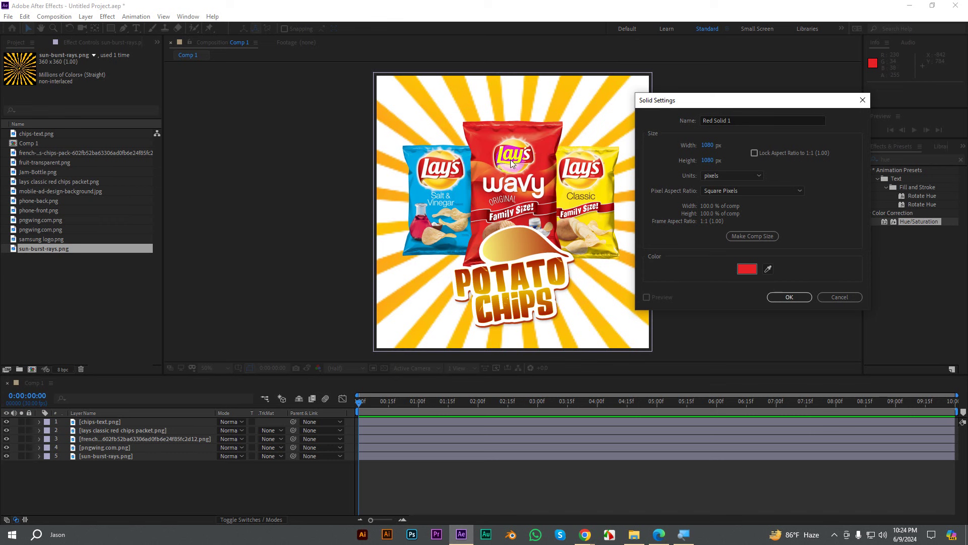
pyautogui.click(777, 296)
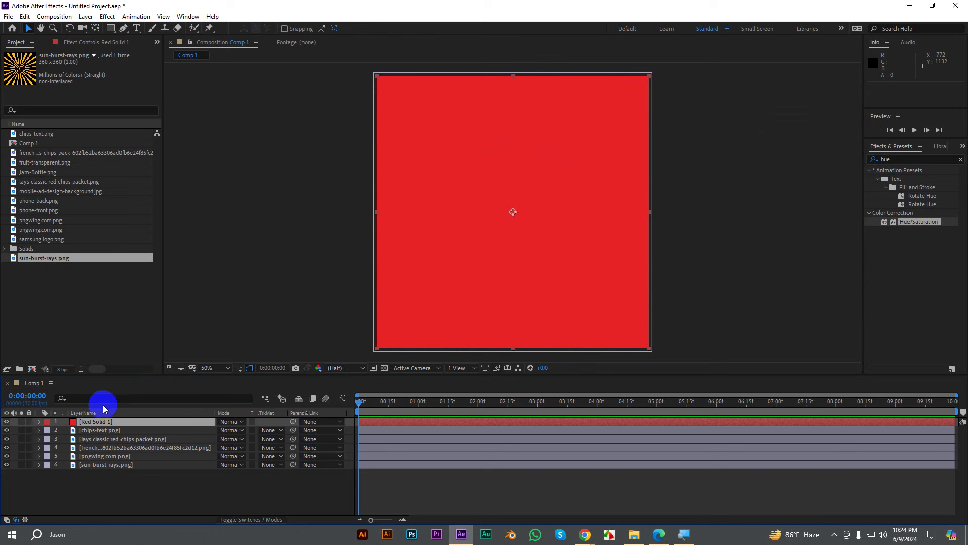
# Step: Move Red Solid 1 below the sunburst layer, then select the red Wavy bag
pyautogui.moveTo(91, 423); pyautogui.dragTo(96, 492)
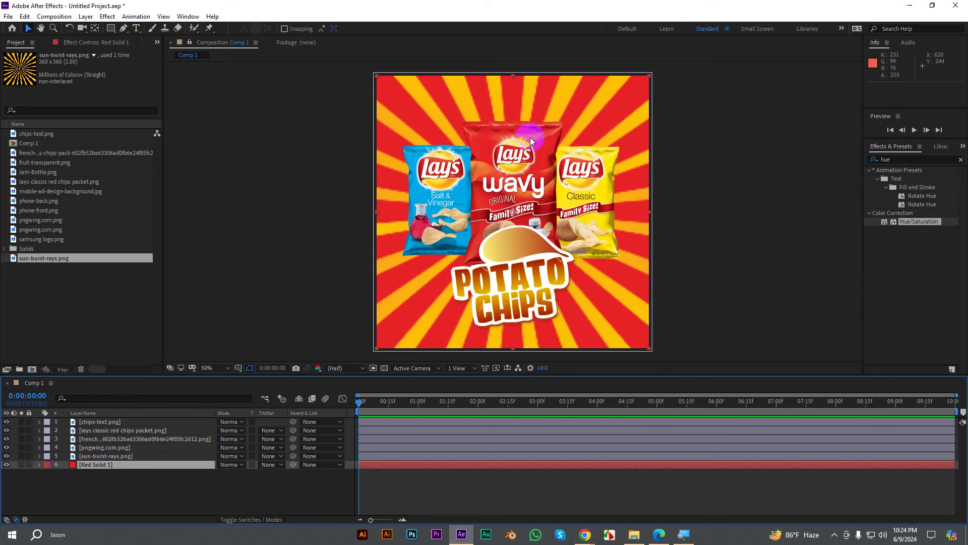
pyautogui.click(87, 424)
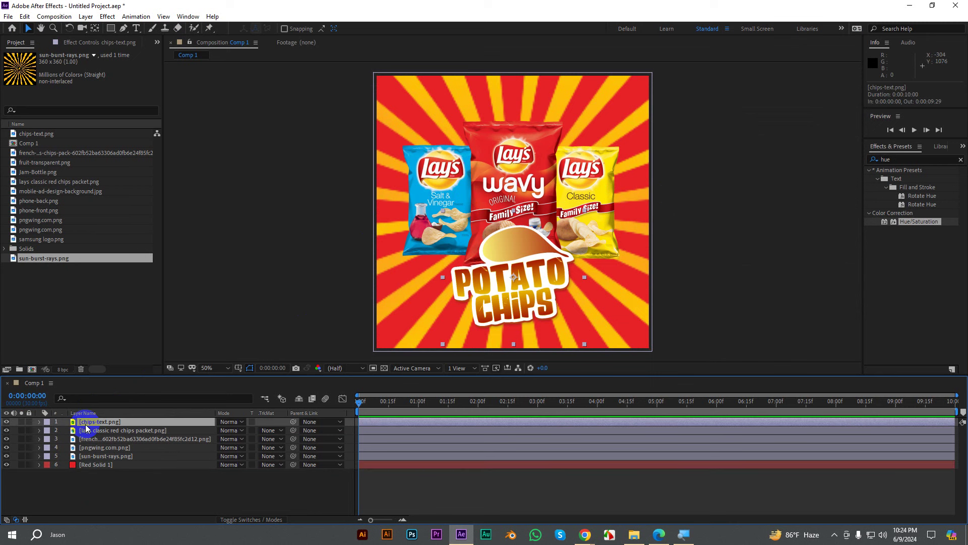
pyautogui.click(88, 430)
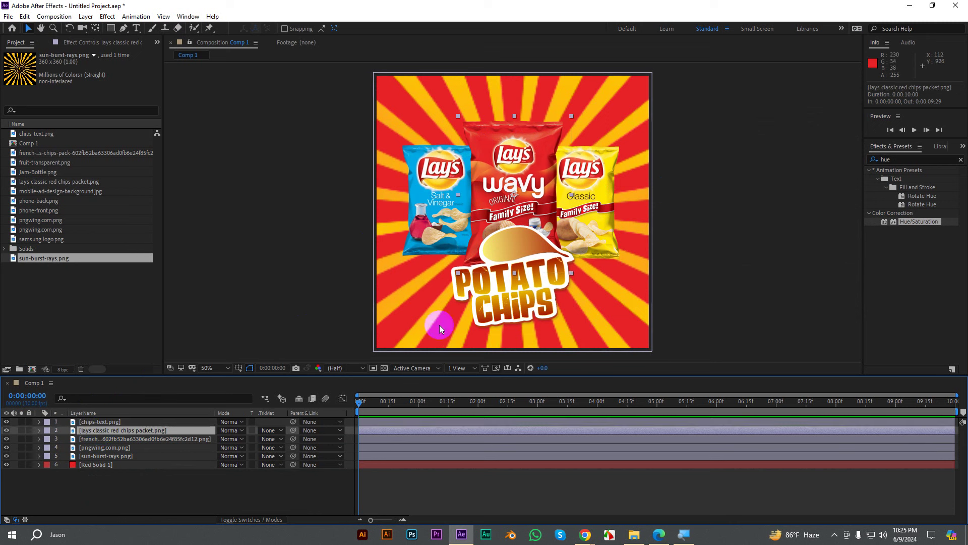
pyautogui.click(107, 423)
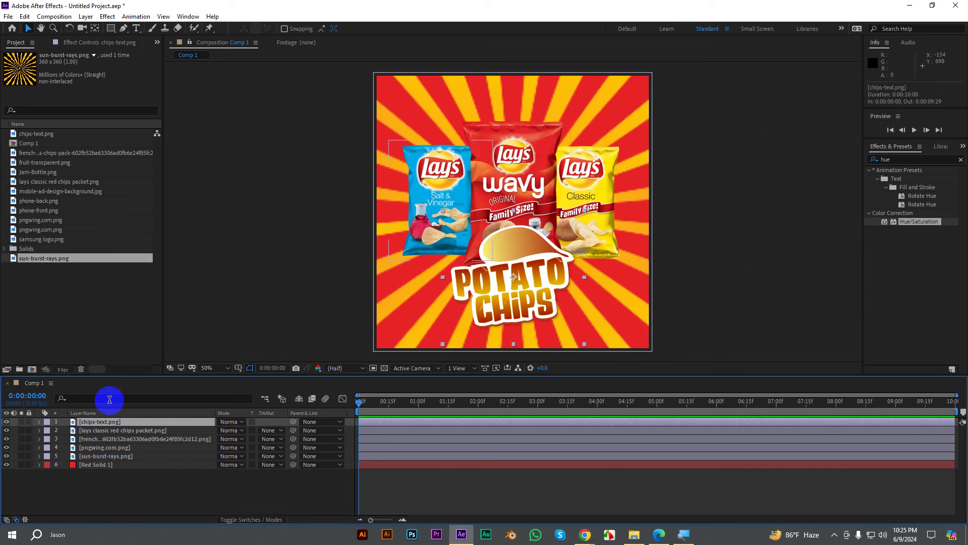
pyautogui.click(91, 430)
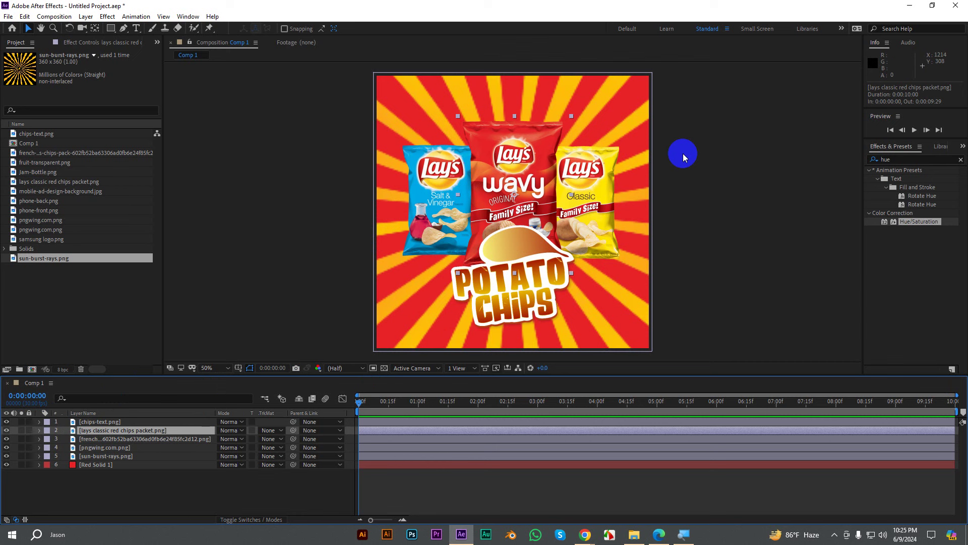
pyautogui.click(92, 422)
pyautogui.click(511, 184)
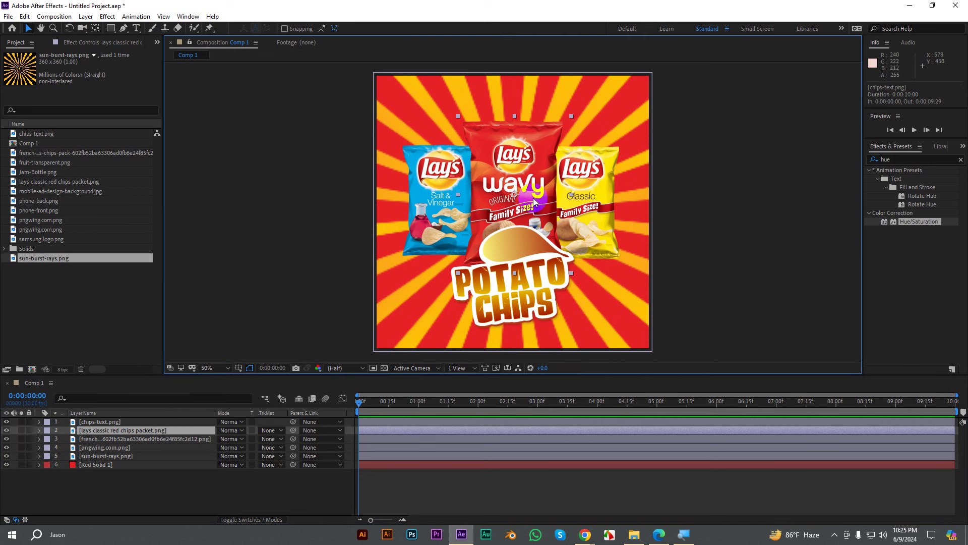
# Step: Switch to the anchor point tool and select the red Wavy bag and its layer
pyautogui.click(86, 28)
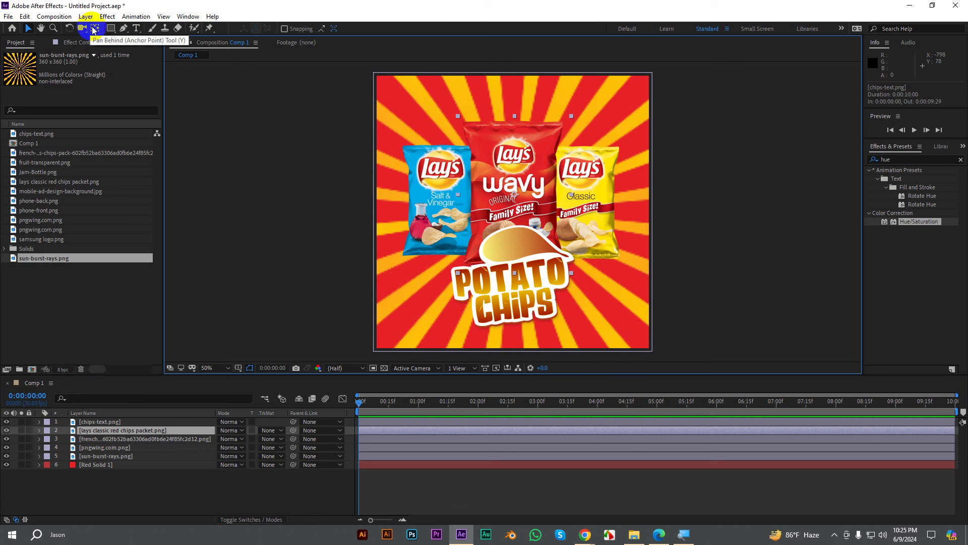
pyautogui.click(94, 29)
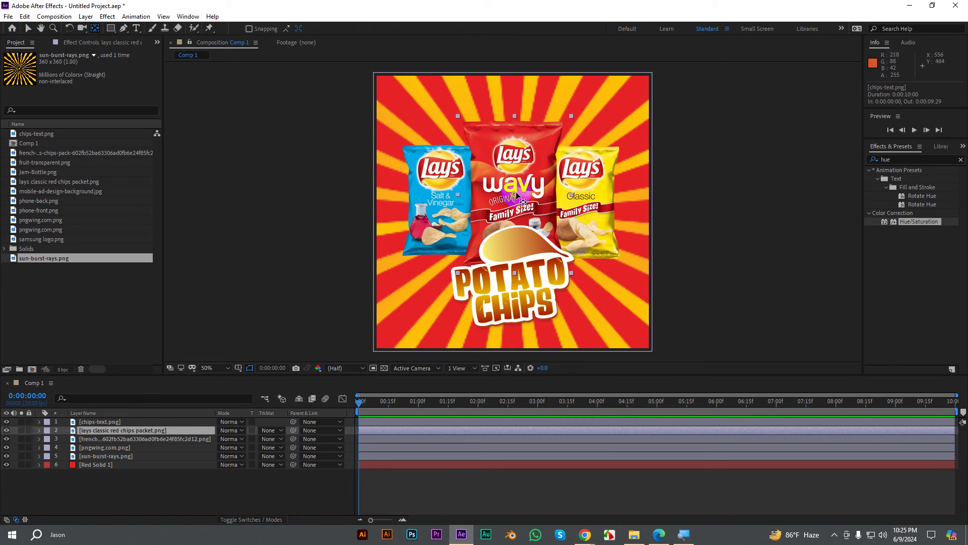
pyautogui.click(95, 31)
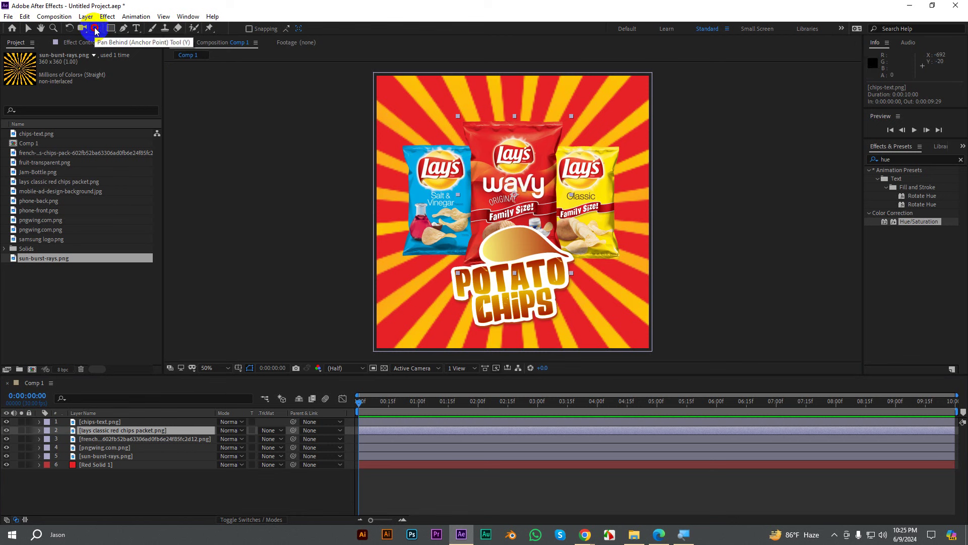
pyautogui.click(525, 170)
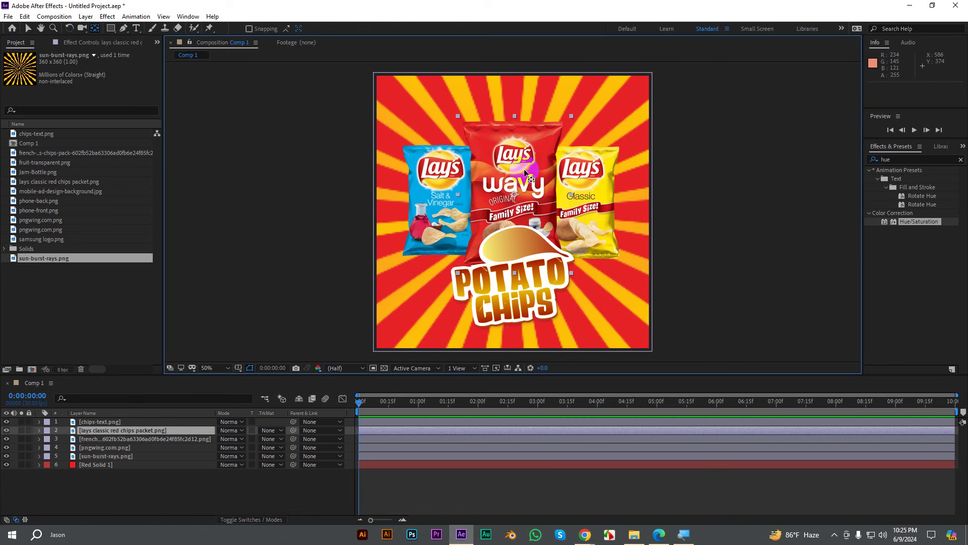
pyautogui.click(442, 419)
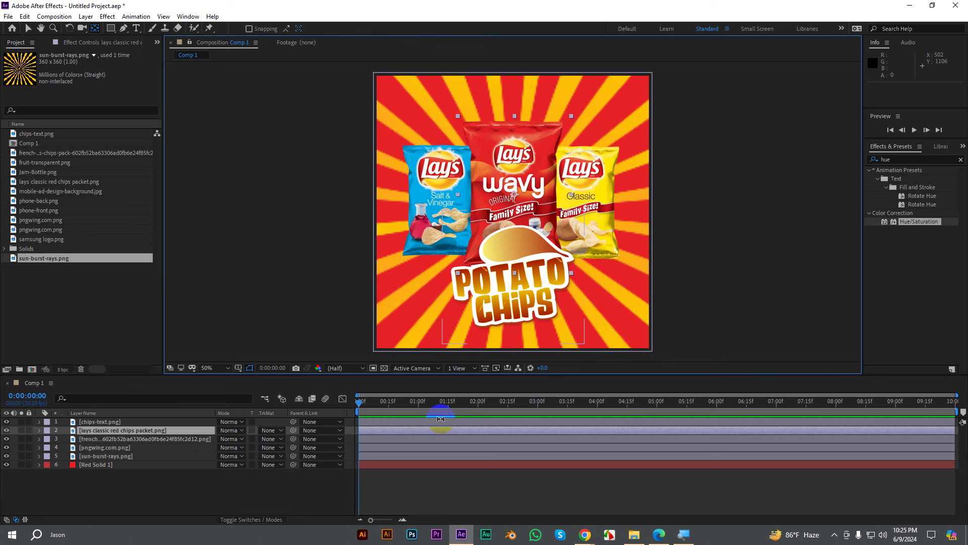
# Step: Keyframe the red bag's Scale at frame 3 and again at 0:00:00:23
pyautogui.press('s')
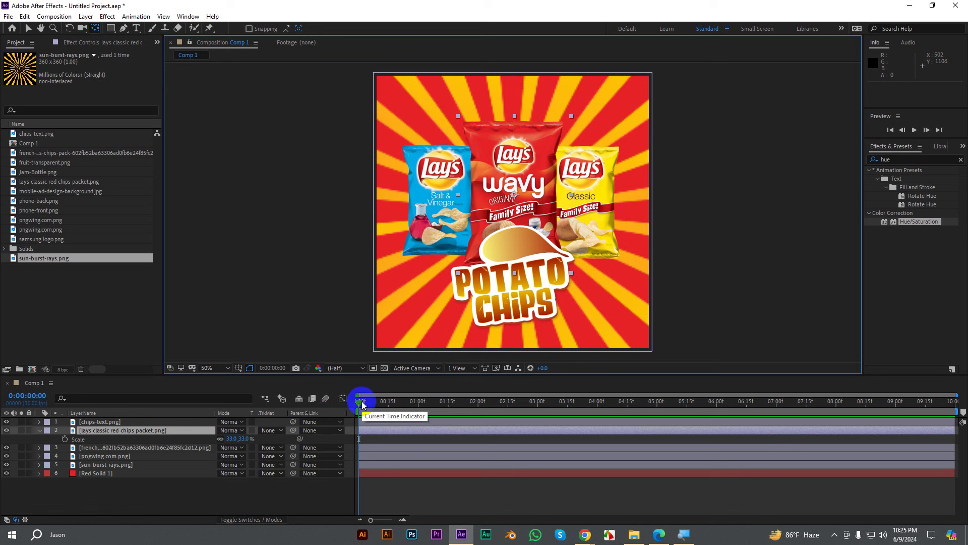
pyautogui.press('pagedown')
pyautogui.press('pagedown')
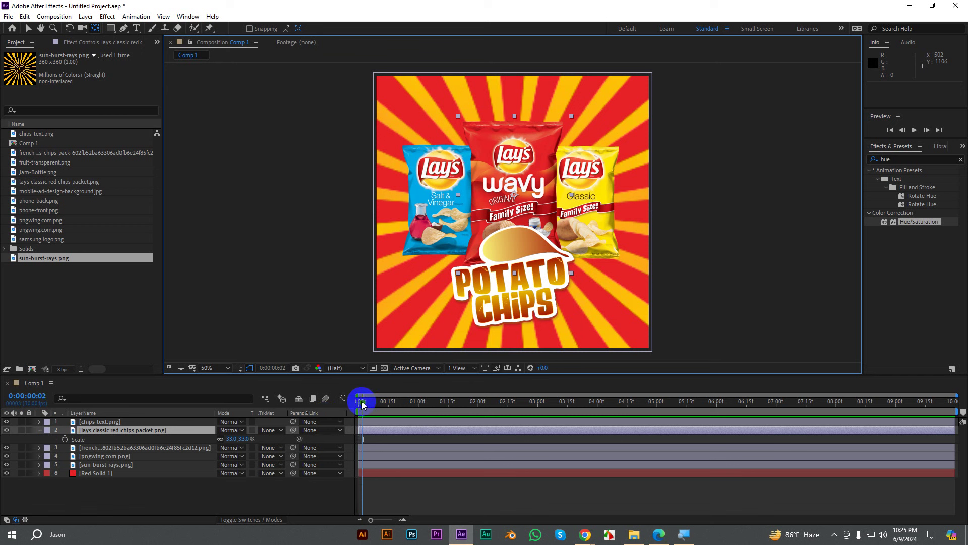
pyautogui.press('pagedown')
pyautogui.click(64, 439)
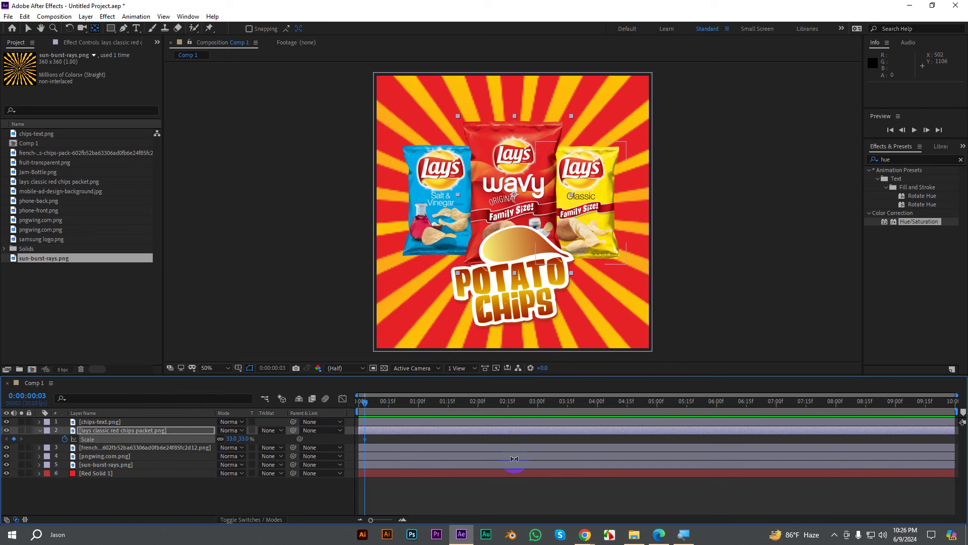
pyautogui.hotkey('shift', 'pagedown')
pyautogui.hotkey('shift', 'pagedown')
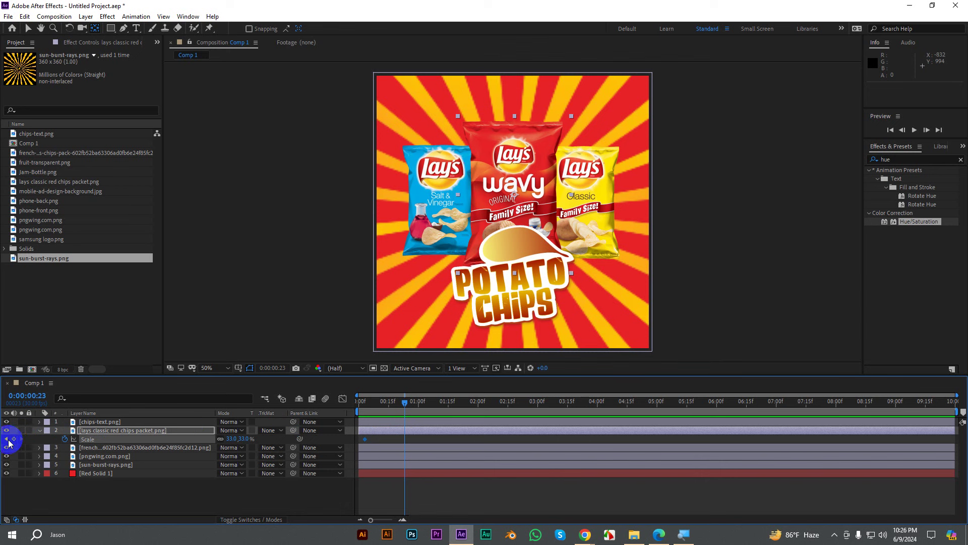
pyautogui.click(233, 439)
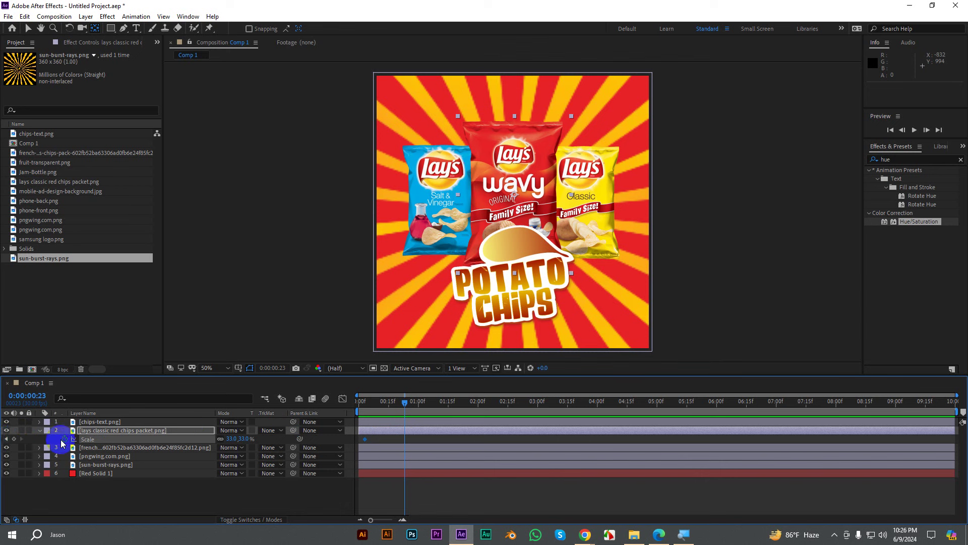
pyautogui.click(13, 439)
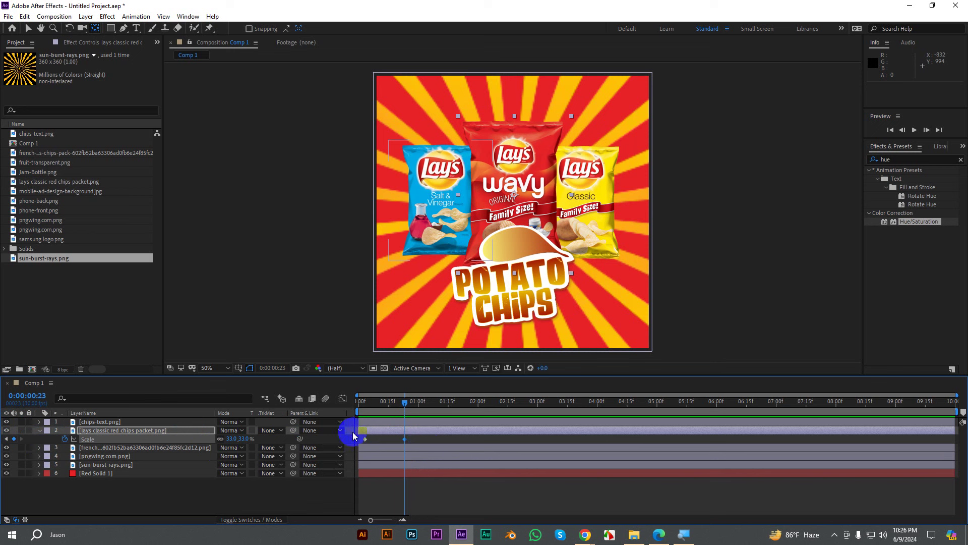
# Step: Step back and forth between the Scale keyframes at frames 3 and 23
pyautogui.moveTo(403, 443); pyautogui.dragTo(408, 444)
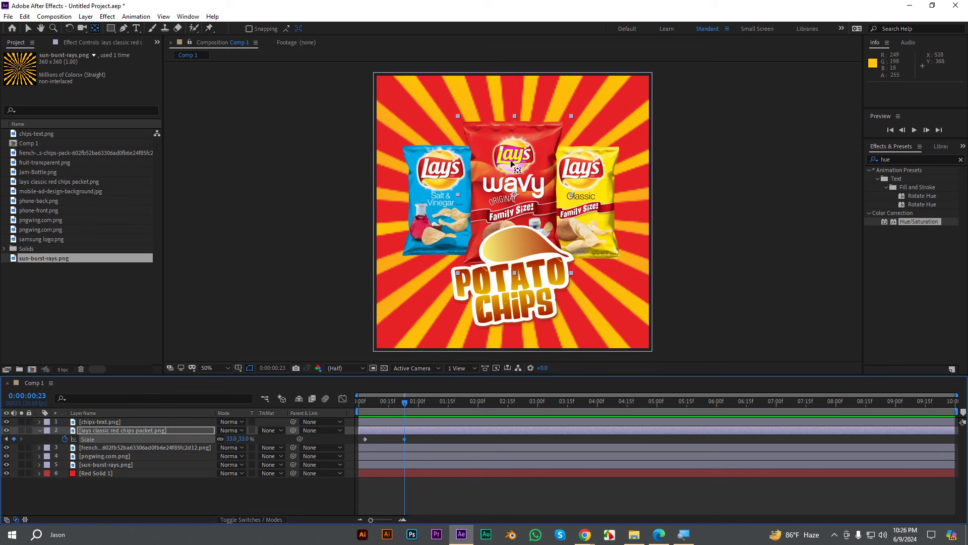
pyautogui.click(530, 174)
pyautogui.moveTo(402, 404); pyautogui.dragTo(365, 402)
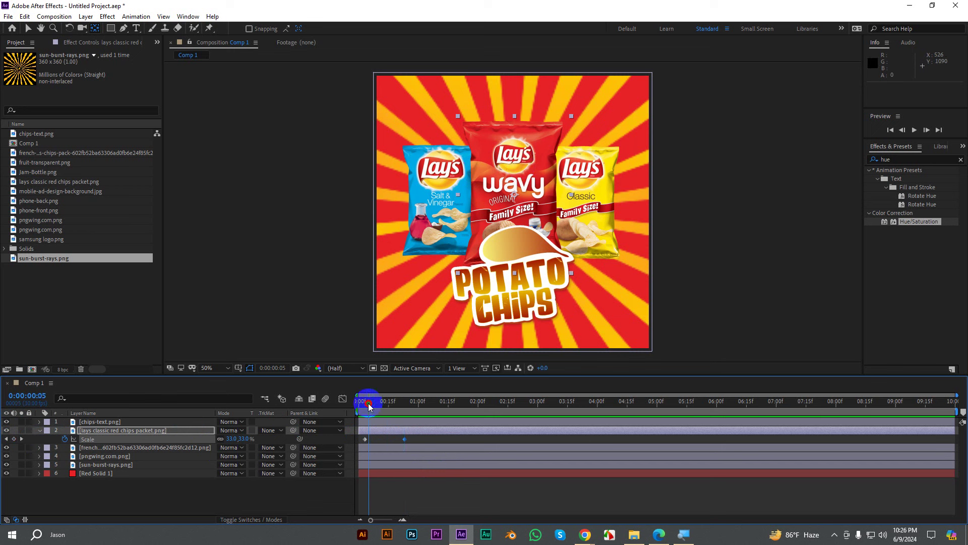
pyautogui.click(519, 215)
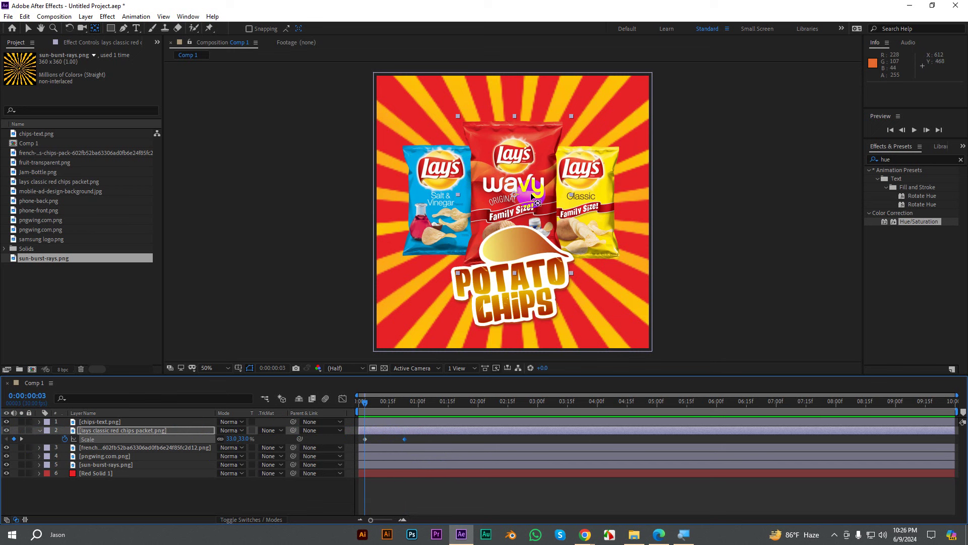
pyautogui.click(367, 405)
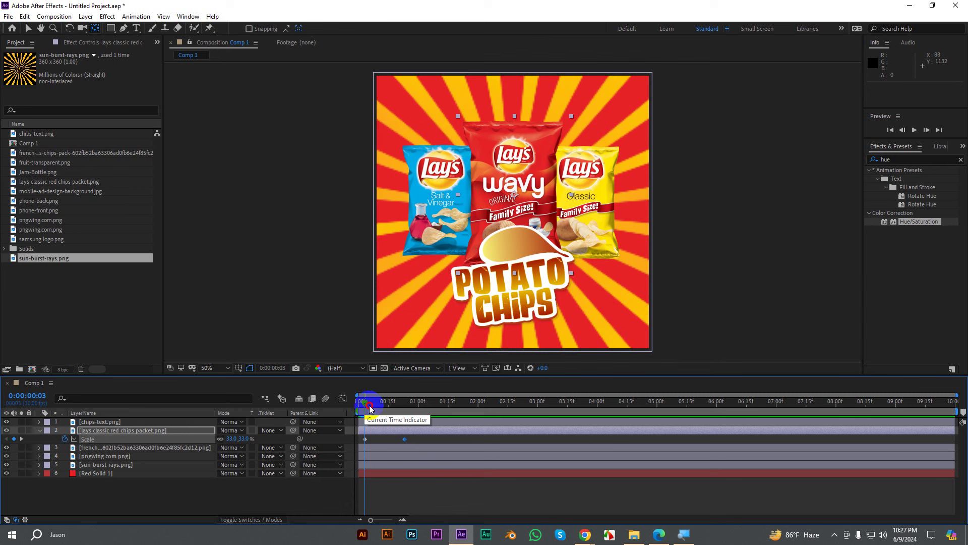
pyautogui.click(366, 411)
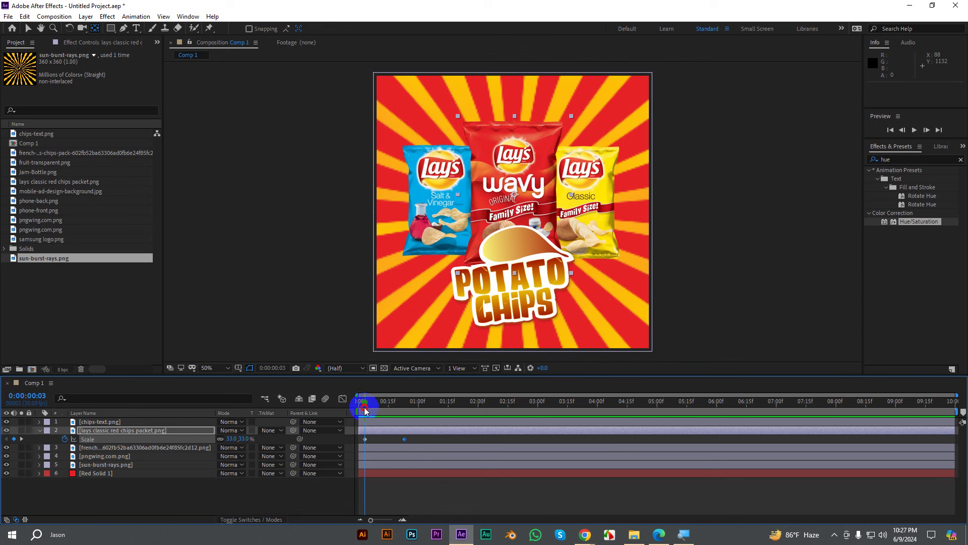
pyautogui.moveTo(366, 411); pyautogui.dragTo(366, 411)
pyautogui.moveTo(366, 408); pyautogui.dragTo(405, 407)
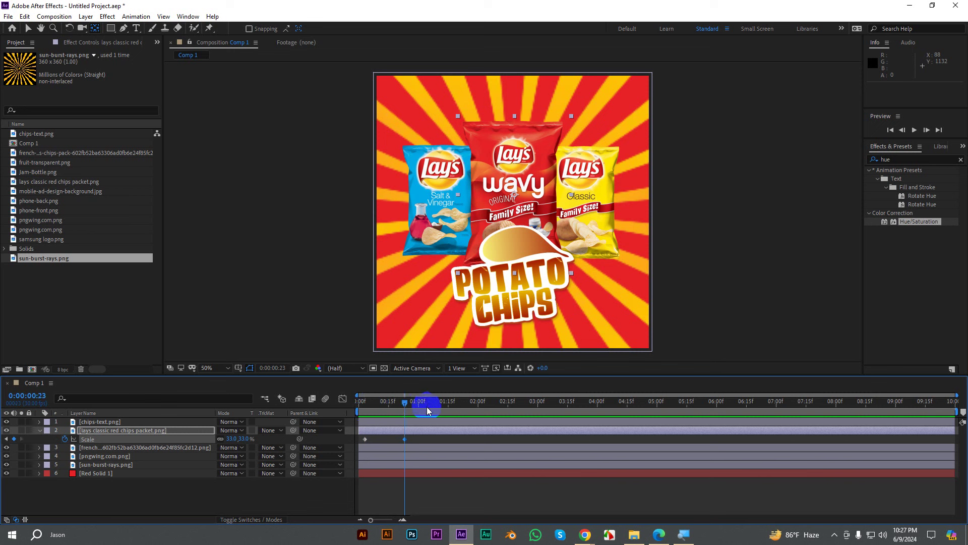
pyautogui.press('j')
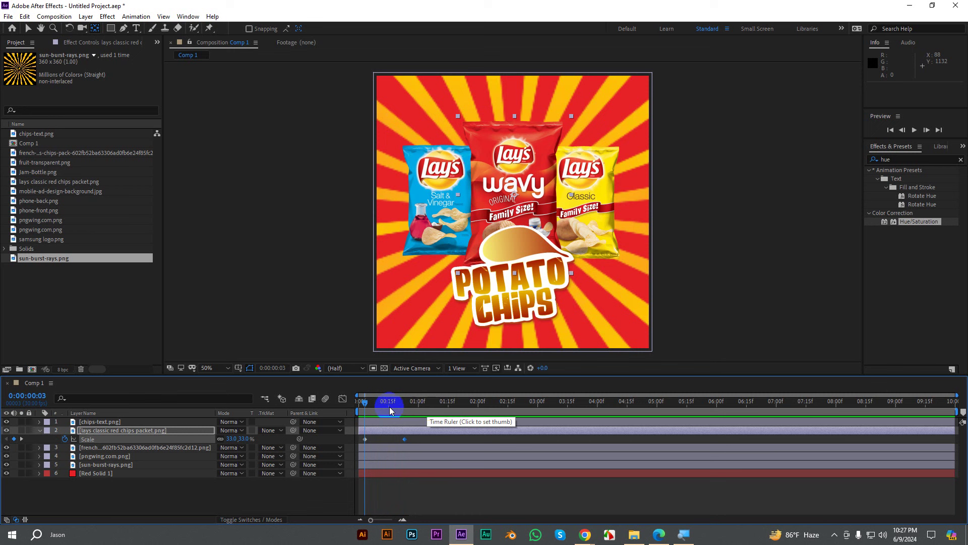
pyautogui.moveTo(365, 402); pyautogui.dragTo(405, 413)
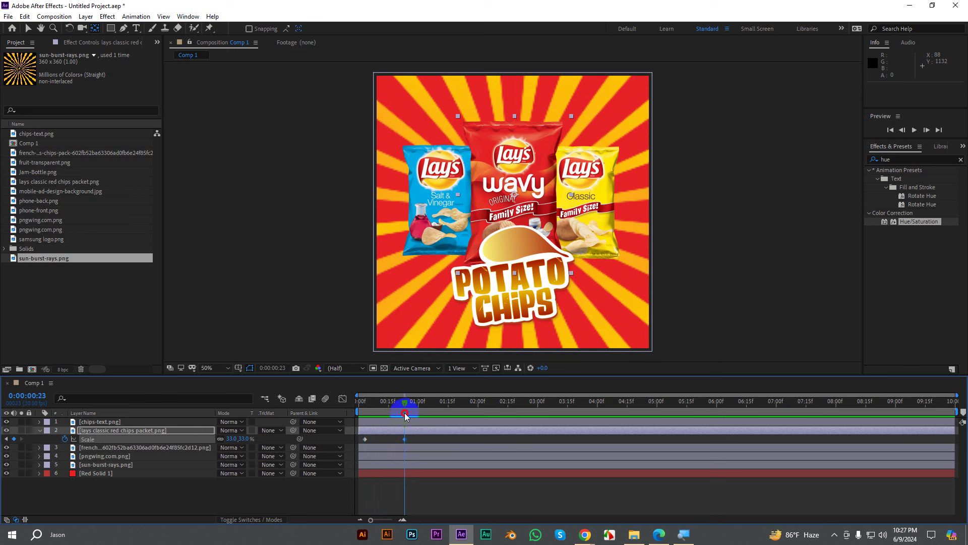
pyautogui.click(379, 443)
pyautogui.press('j')
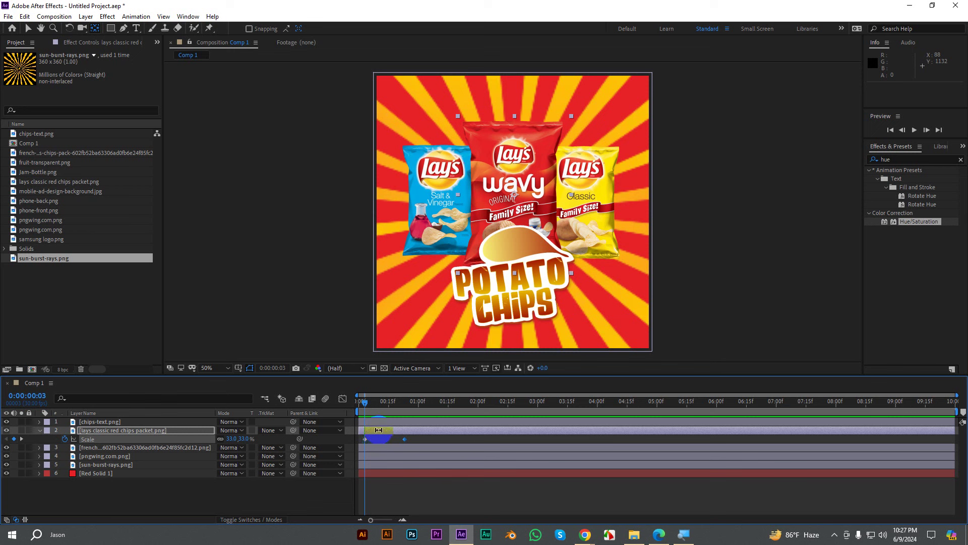
pyautogui.press('k')
pyautogui.press('j')
pyautogui.press('k')
pyautogui.press('j')
# Step: Set the frame-3 keyframe's Scale to 0% and preview the pop-in animation
pyautogui.click(233, 439)
pyautogui.write('0')
pyautogui.press('Return')
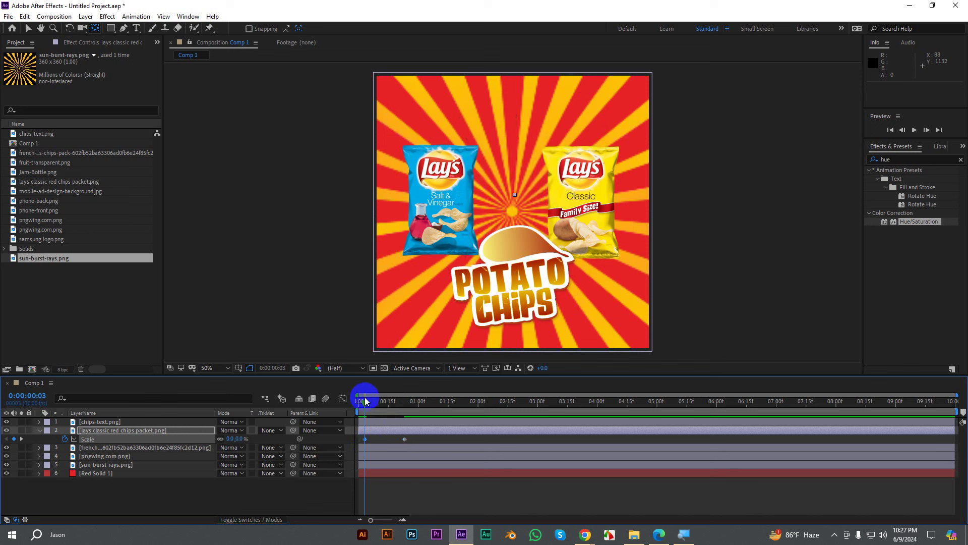
pyautogui.moveTo(365, 401); pyautogui.dragTo(405, 411)
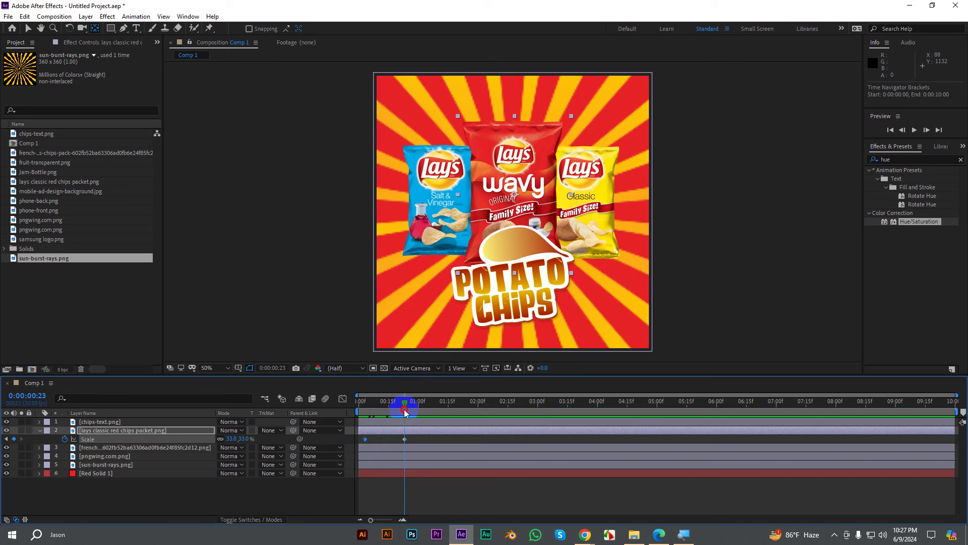
pyautogui.moveTo(404, 411); pyautogui.dragTo(365, 411)
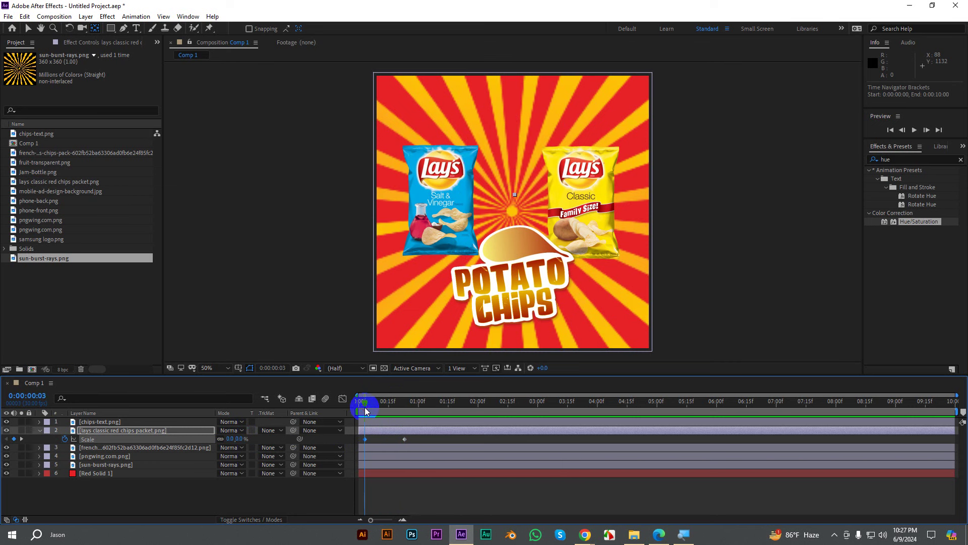
pyautogui.press('space')
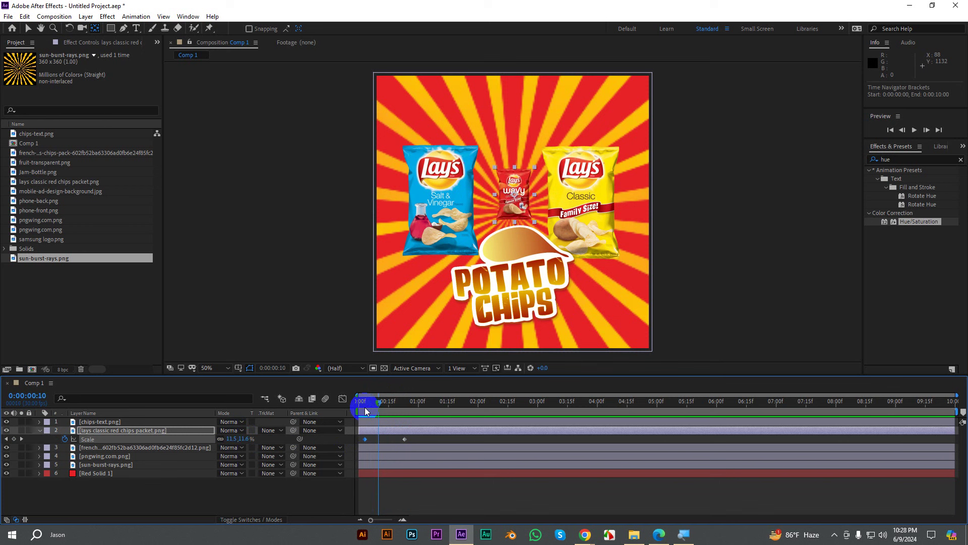
# Step: Keyframe the blue Salt & Vinegar bag's Scale at frame 10 and at one second
pyautogui.click(91, 455)
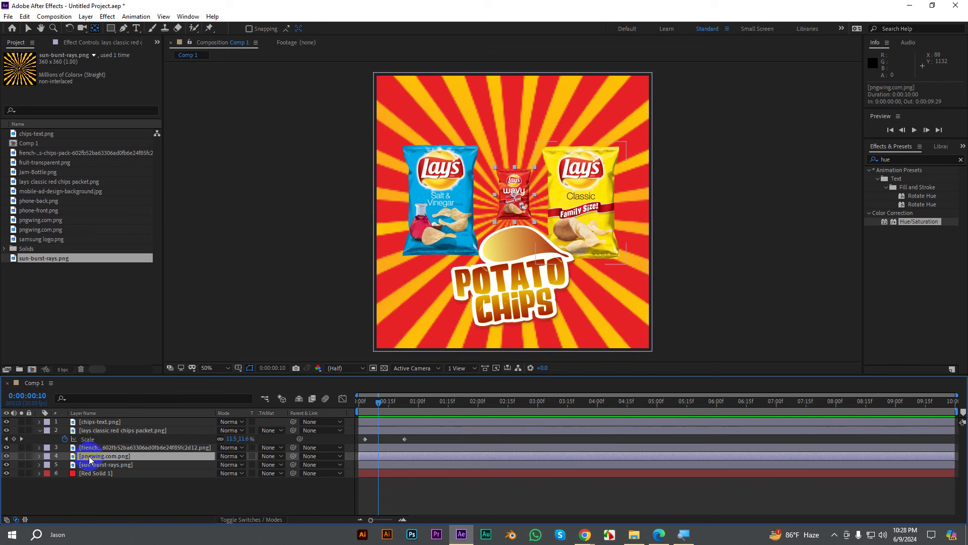
pyautogui.click(91, 449)
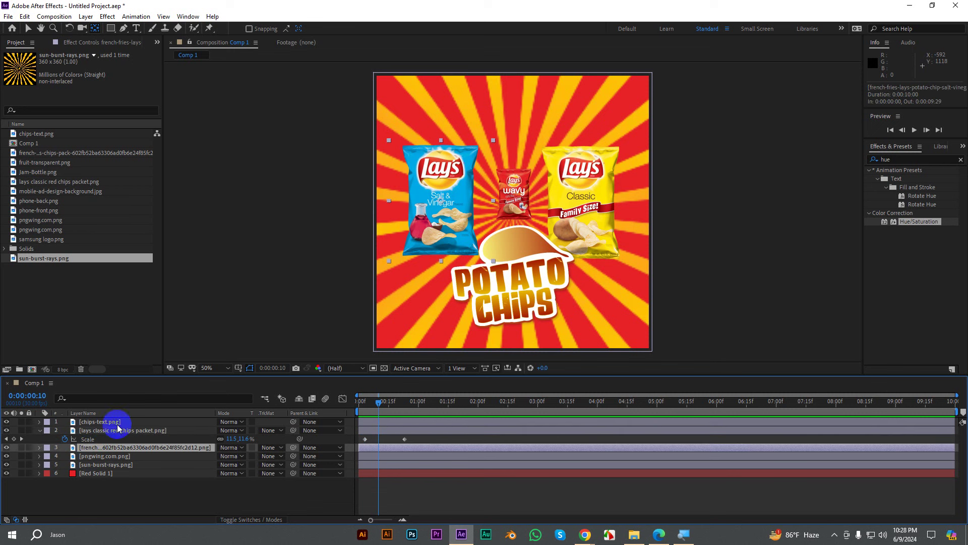
pyautogui.press('s')
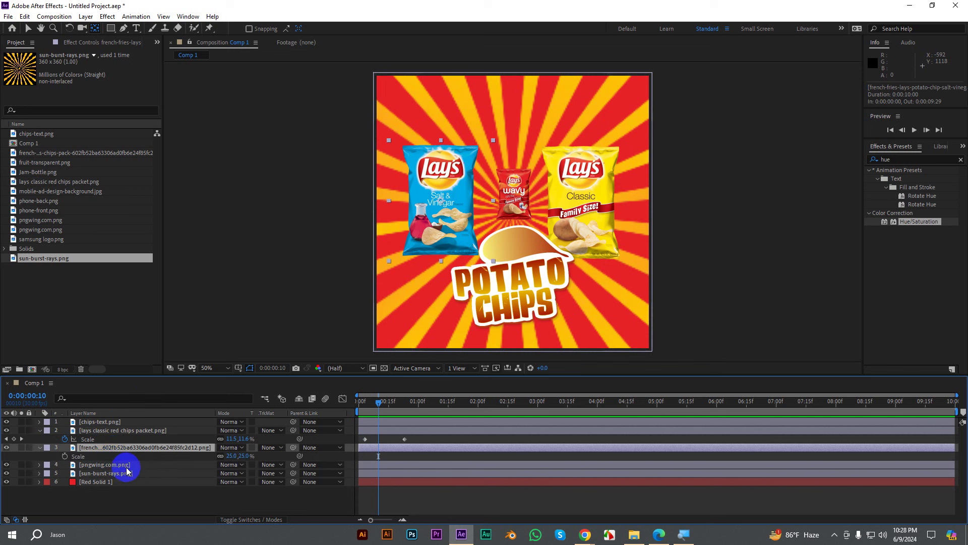
pyautogui.click(65, 457)
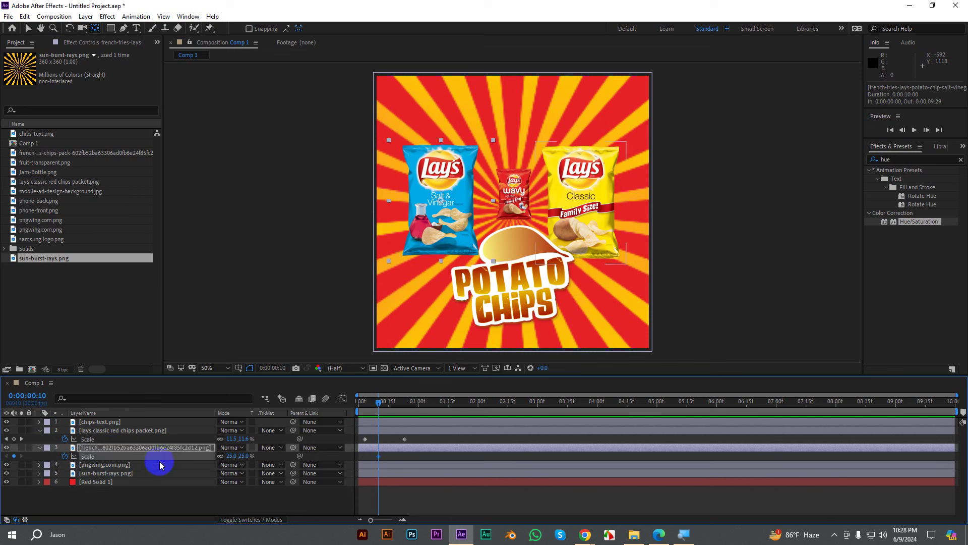
pyautogui.press('space')
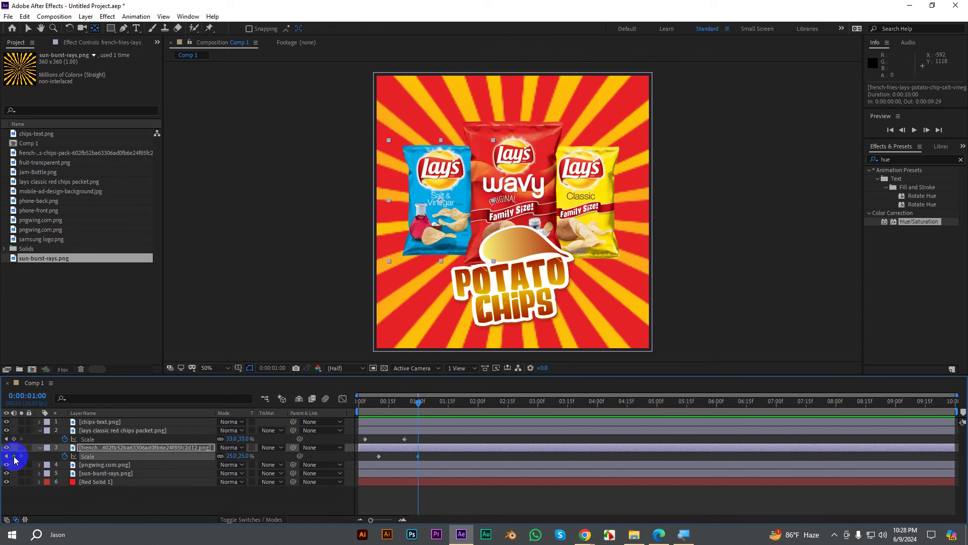
pyautogui.click(420, 456)
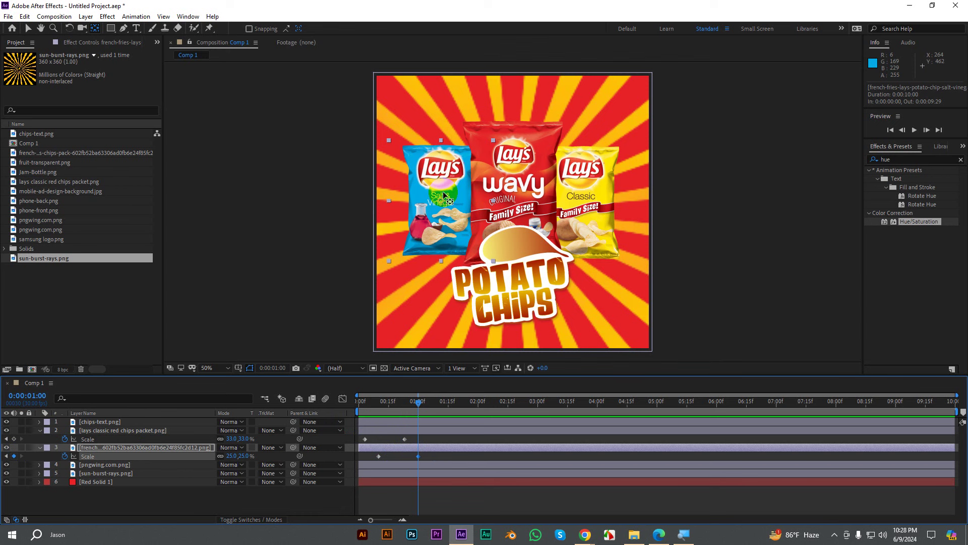
# Step: Return to frame 10 and set the blue bag's Scale to 0%
pyautogui.click(421, 401)
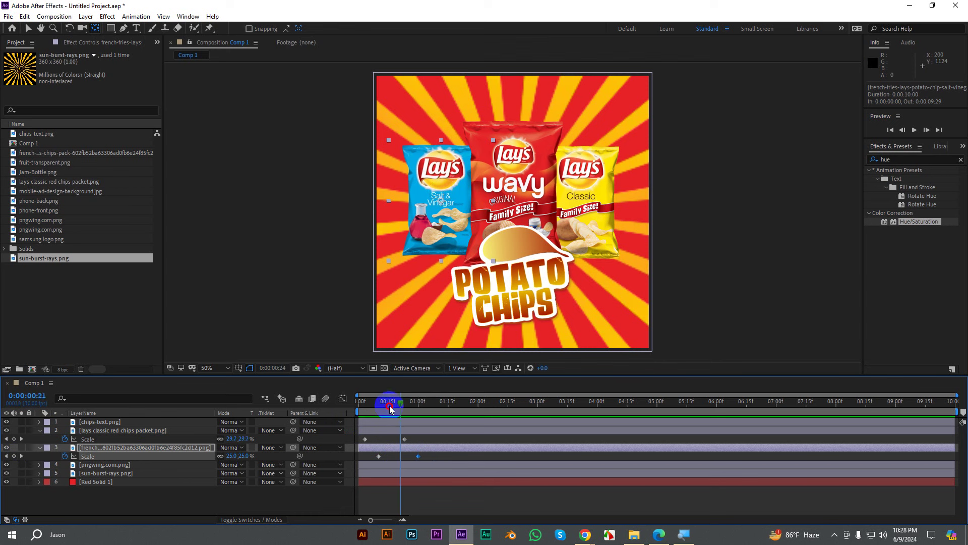
pyautogui.moveTo(389, 406); pyautogui.dragTo(381, 407)
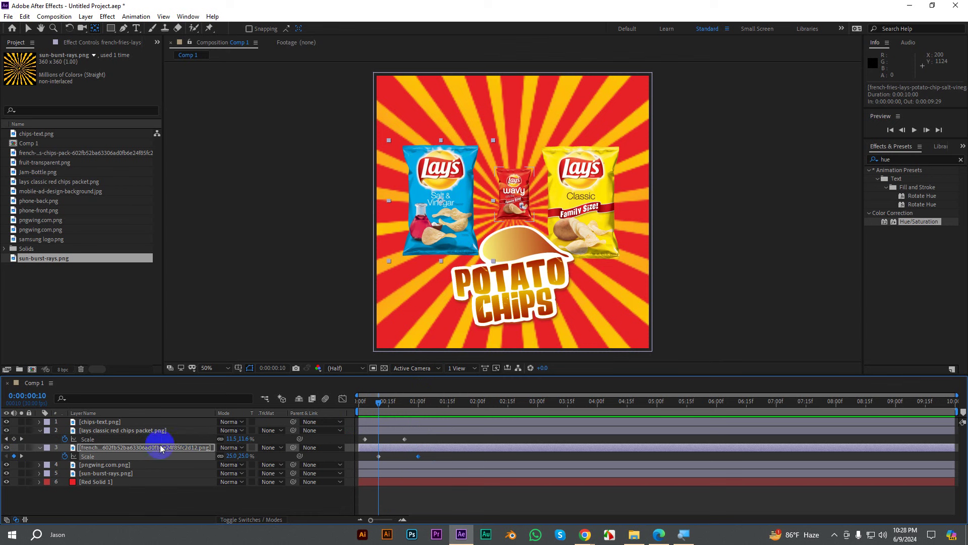
pyautogui.click(234, 458)
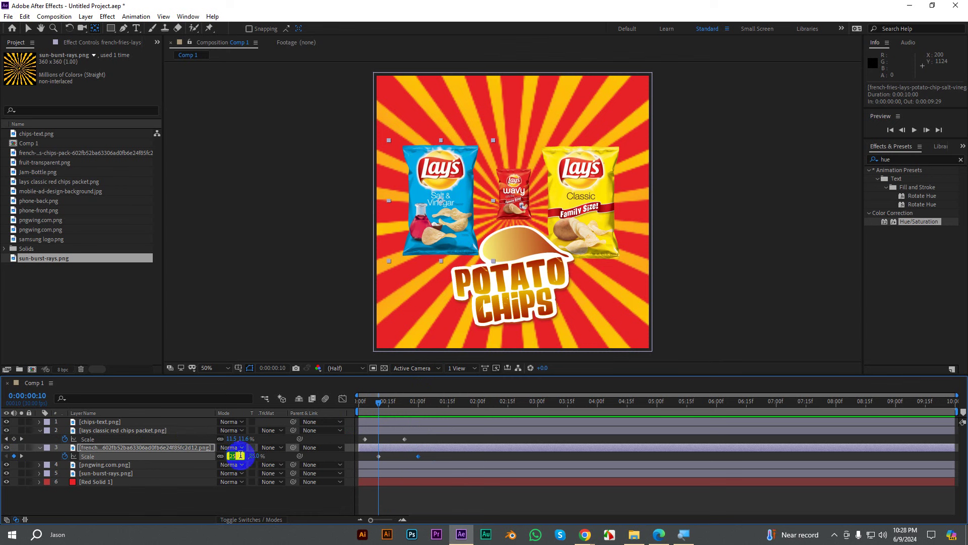
pyautogui.write('0')
pyautogui.press('Return')
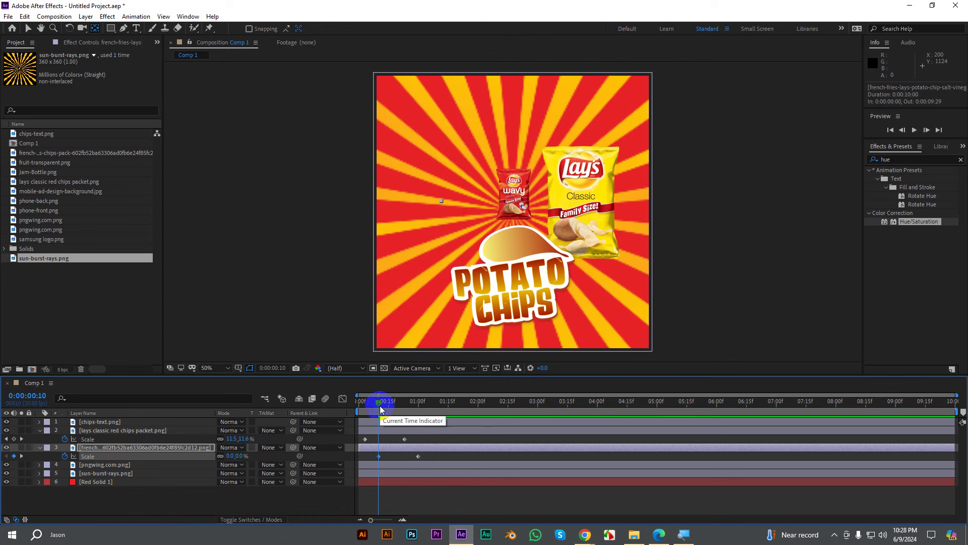
# Step: Keyframe the Lay's Classic bag's Scale at frame 10 and at one second
pyautogui.click(599, 185)
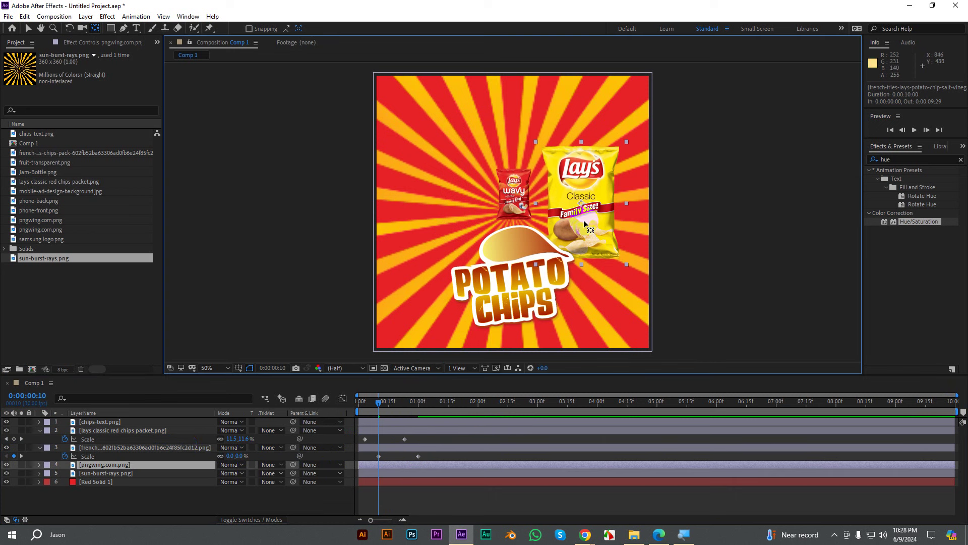
pyautogui.press('s')
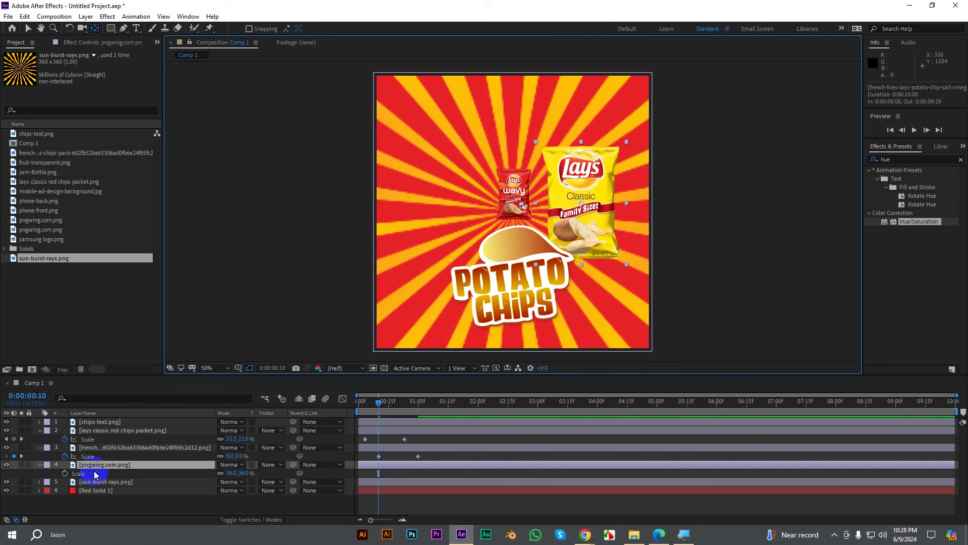
pyautogui.click(65, 475)
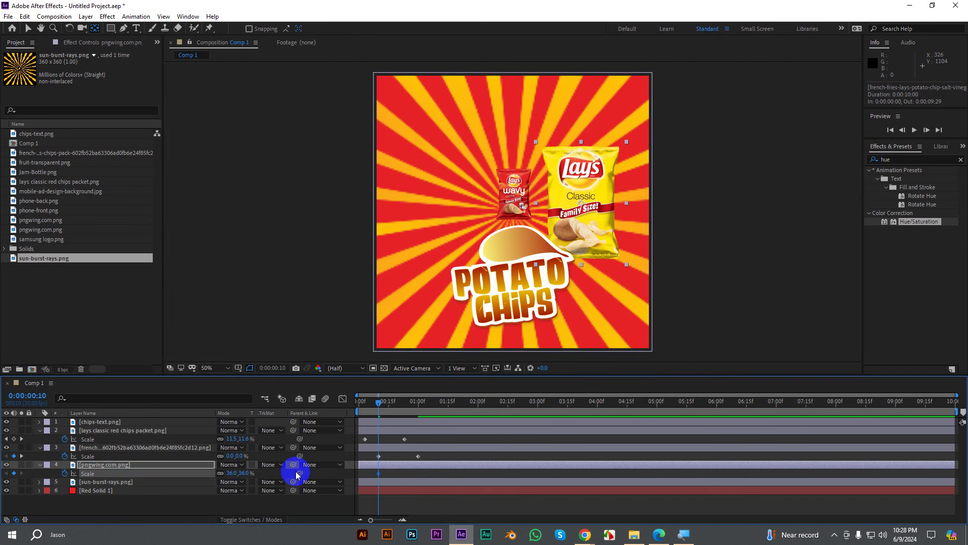
pyautogui.press('space')
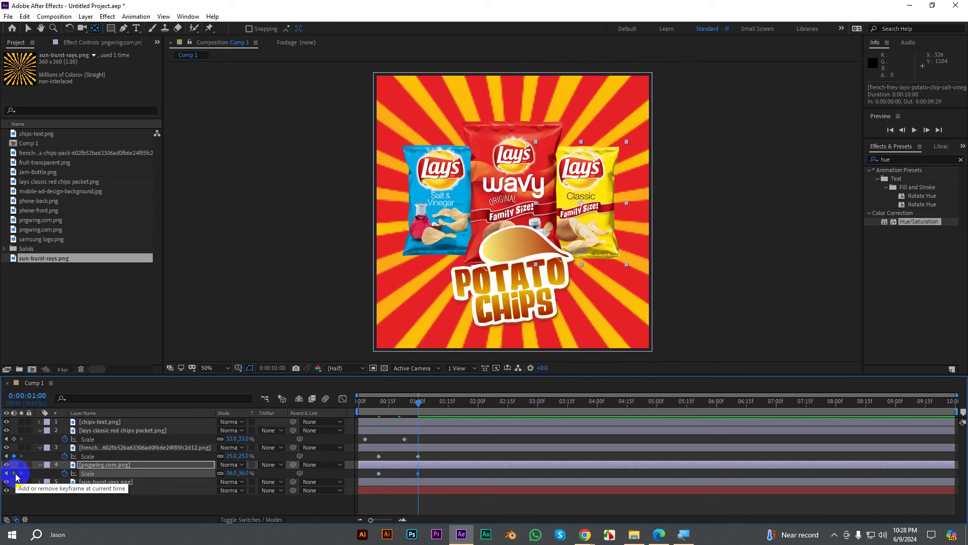
pyautogui.click(419, 473)
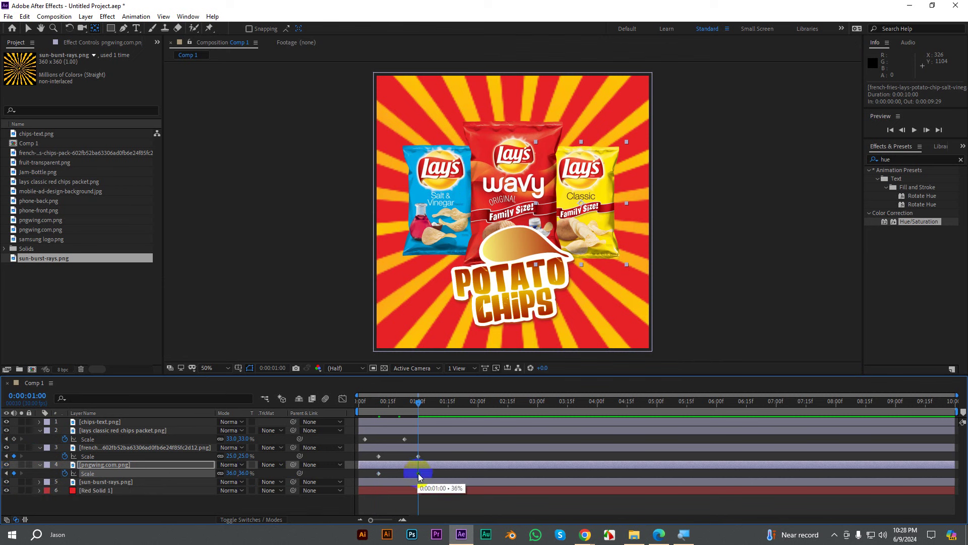
# Step: Go back to the frame-10 keyframe and set the Classic bag's Scale to 0%
pyautogui.click(460, 298)
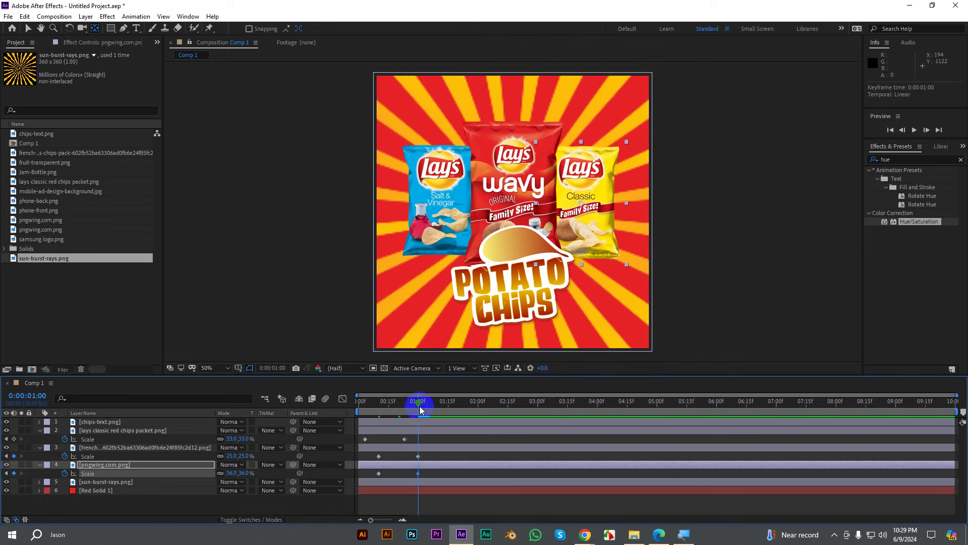
pyautogui.moveTo(418, 402); pyautogui.dragTo(364, 413)
pyautogui.press('k')
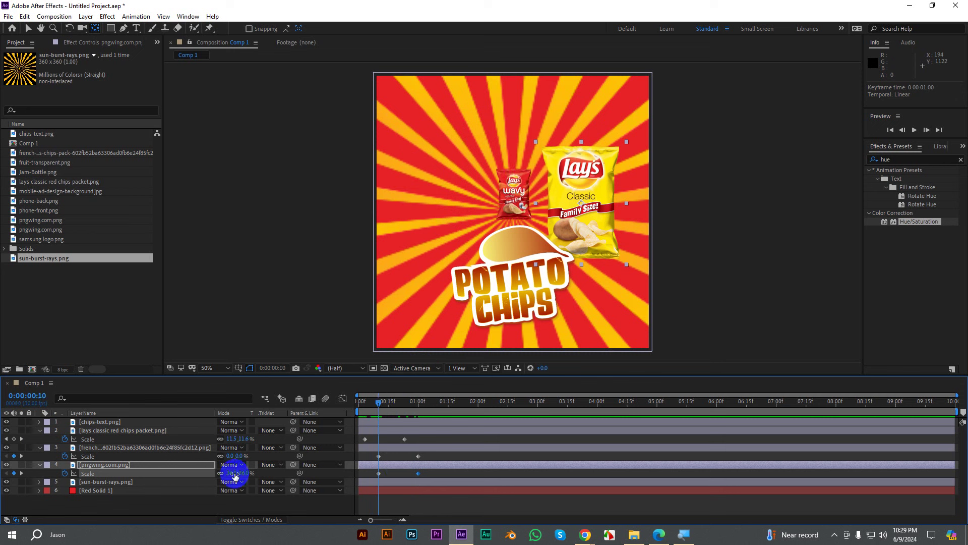
pyautogui.click(232, 473)
pyautogui.write('0')
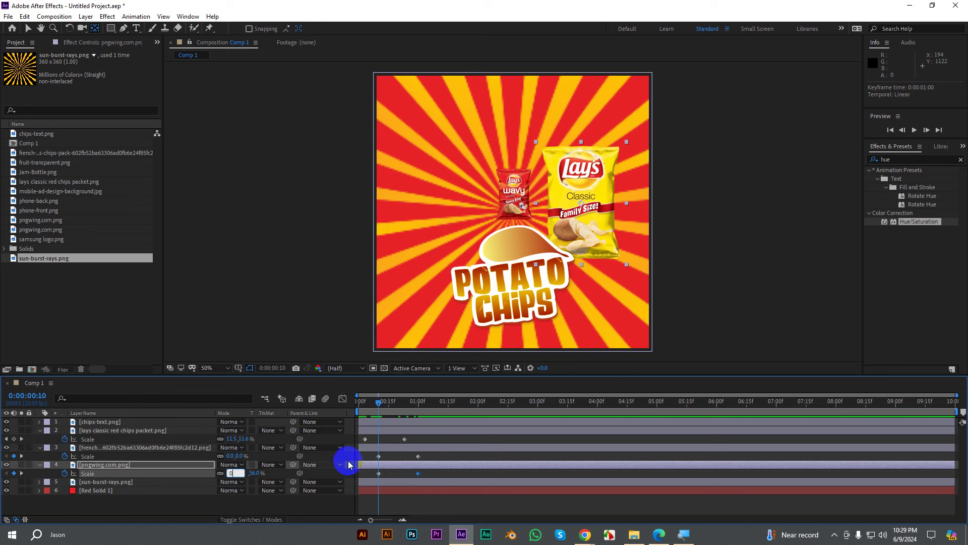
pyautogui.press('Return')
# Step: Preview the current pop-in animation from the start and scrub to frame 25 to inspect the bags
pyautogui.moveTo(380, 401); pyautogui.dragTo(359, 402)
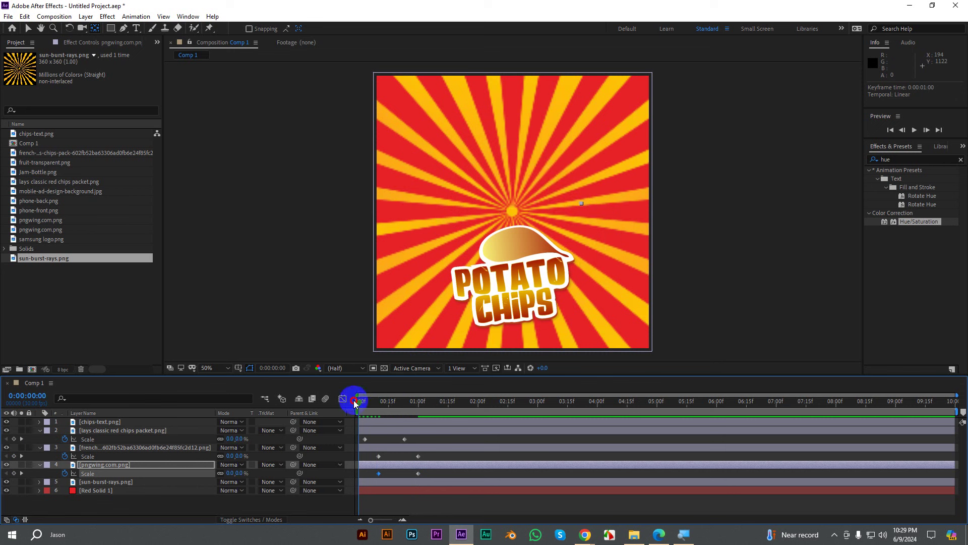
pyautogui.press('space')
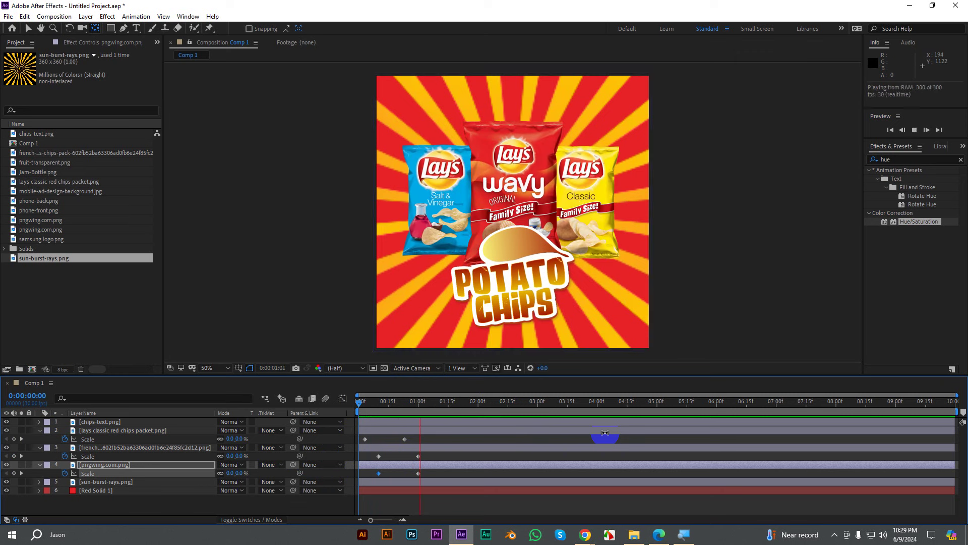
pyautogui.click(513, 391)
pyautogui.moveTo(452, 402); pyautogui.dragTo(361, 407)
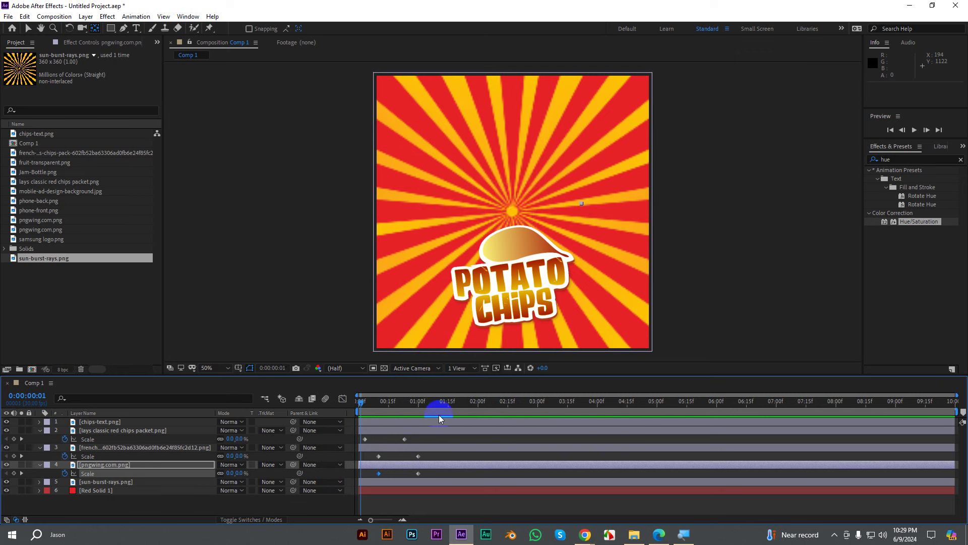
pyautogui.press('space')
pyautogui.click(450, 415)
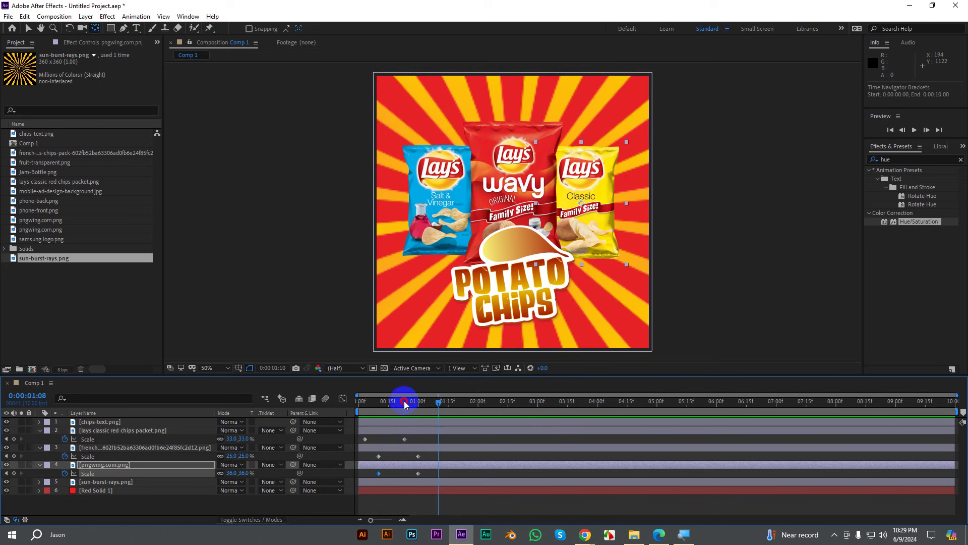
pyautogui.moveTo(404, 402); pyautogui.dragTo(408, 402)
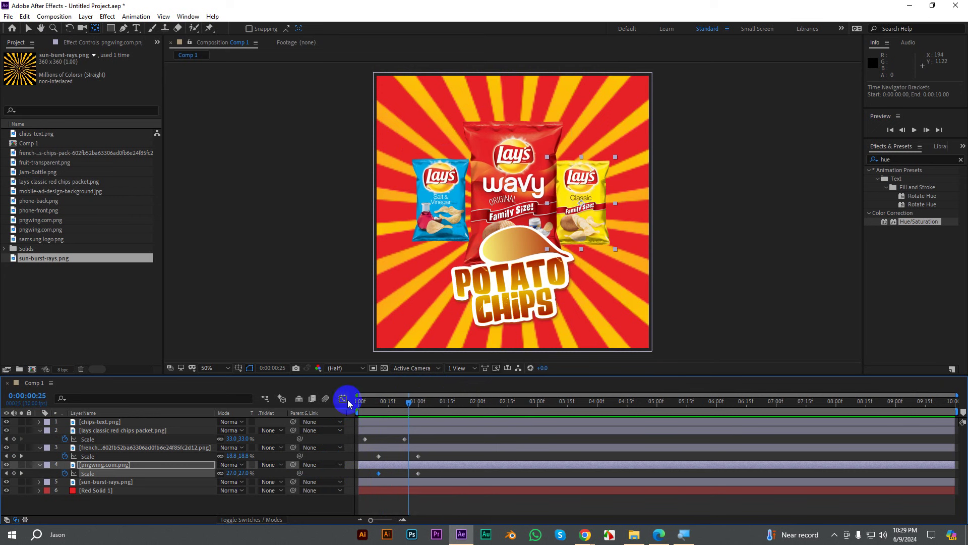
# Step: Shift the Classic bag's Scale keyframes earlier to start around frame 7, and preview the retiming
pyautogui.click(29, 28)
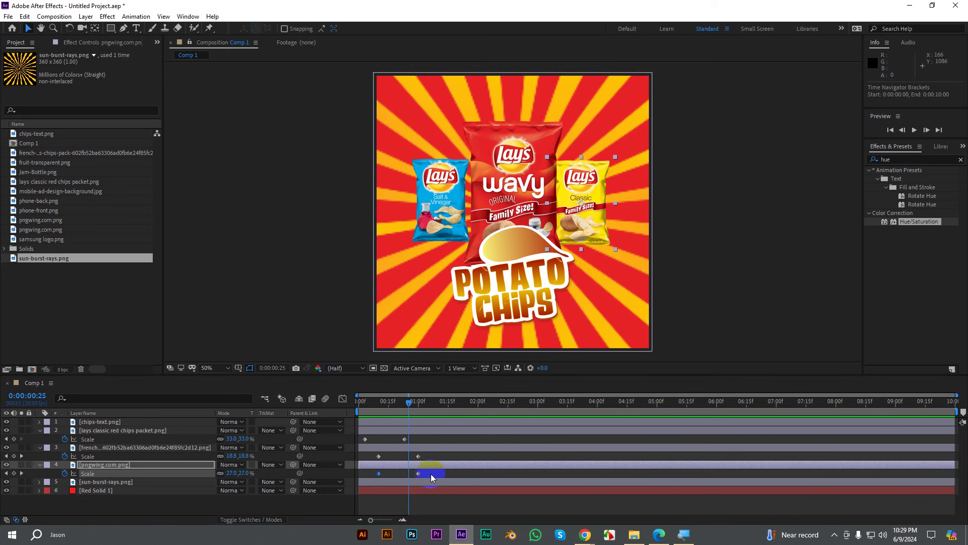
pyautogui.moveTo(431, 474)
pyautogui.mouseDown()
pyautogui.moveTo(366, 470)
pyautogui.moveTo(374, 473)
pyautogui.mouseUp()
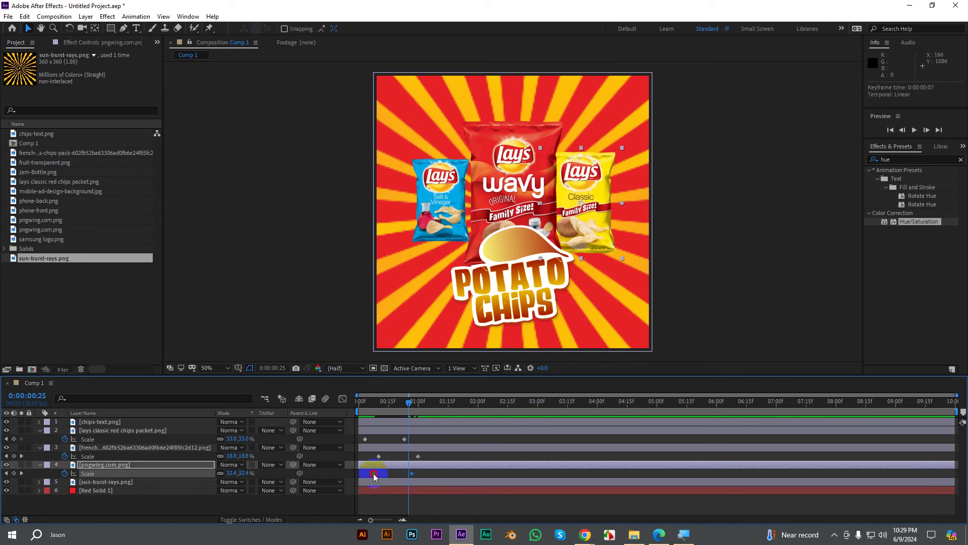
pyautogui.moveTo(409, 402); pyautogui.dragTo(358, 402)
pyautogui.press('space')
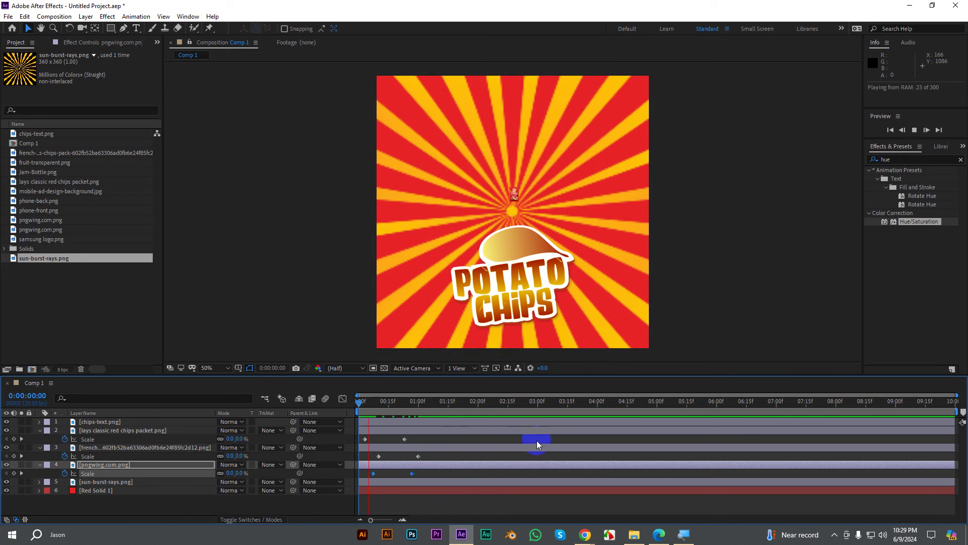
pyautogui.press('space')
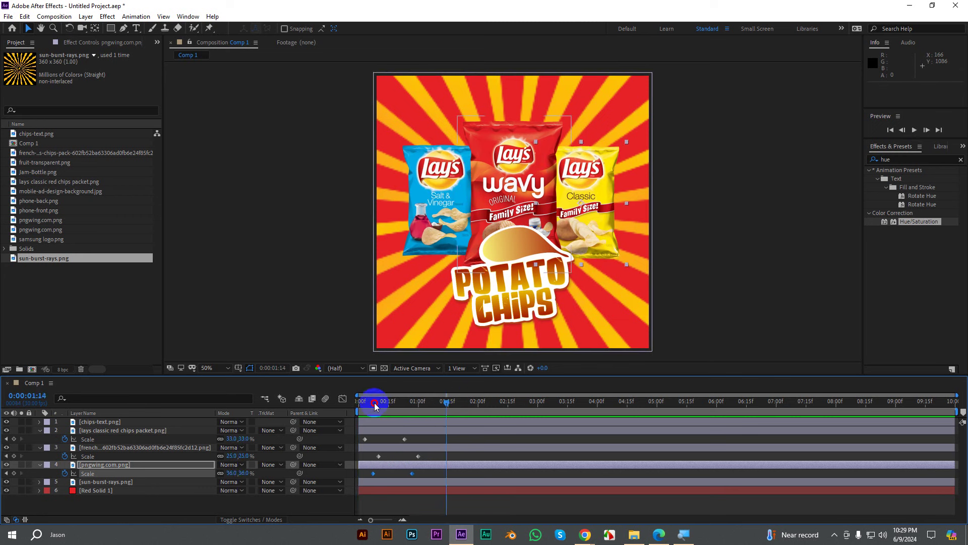
pyautogui.moveTo(374, 403); pyautogui.dragTo(351, 406)
pyautogui.press('space')
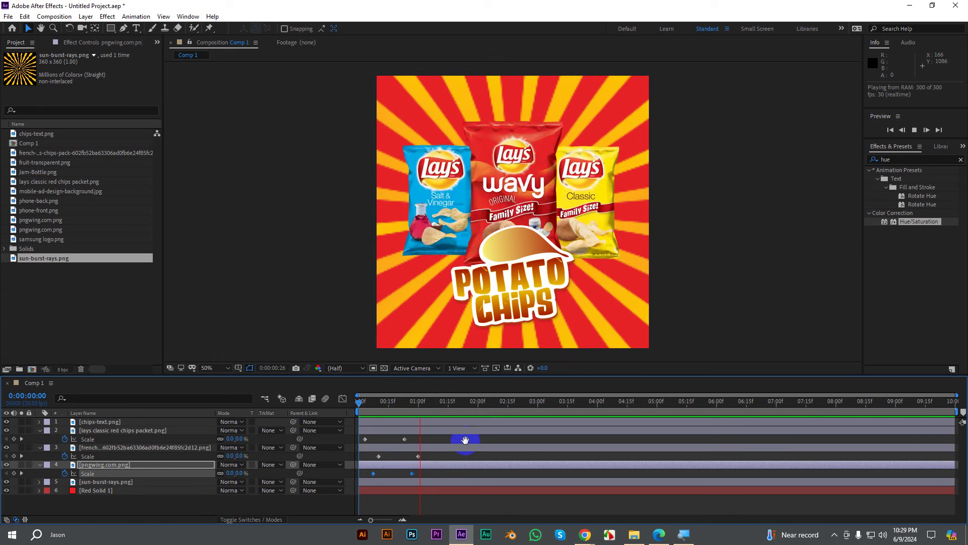
pyautogui.click(419, 455)
# Step: Nudge the Salt & Vinegar bag's Scale keyframes later to frame 12, then select the POTATO CHIPS logo layer
pyautogui.click(379, 457)
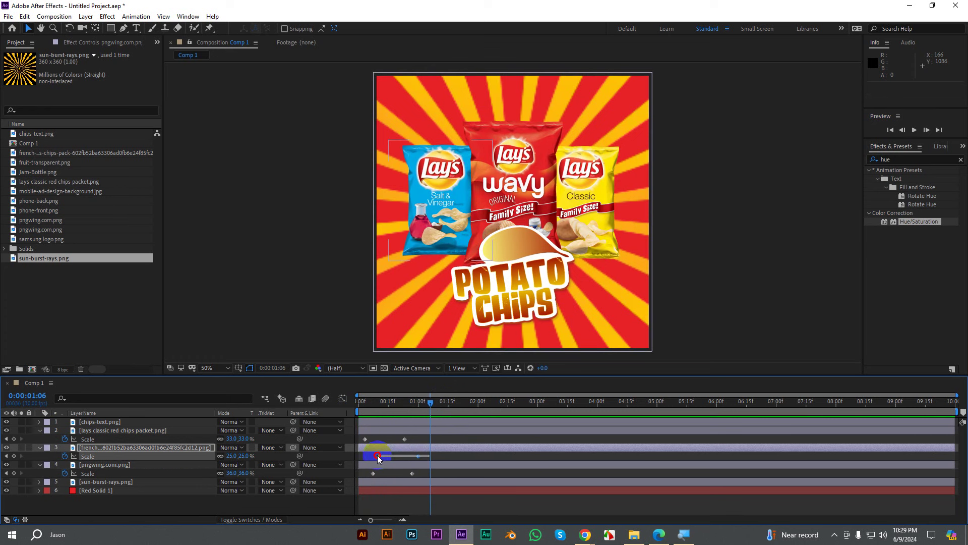
pyautogui.moveTo(380, 457); pyautogui.dragTo(383, 457)
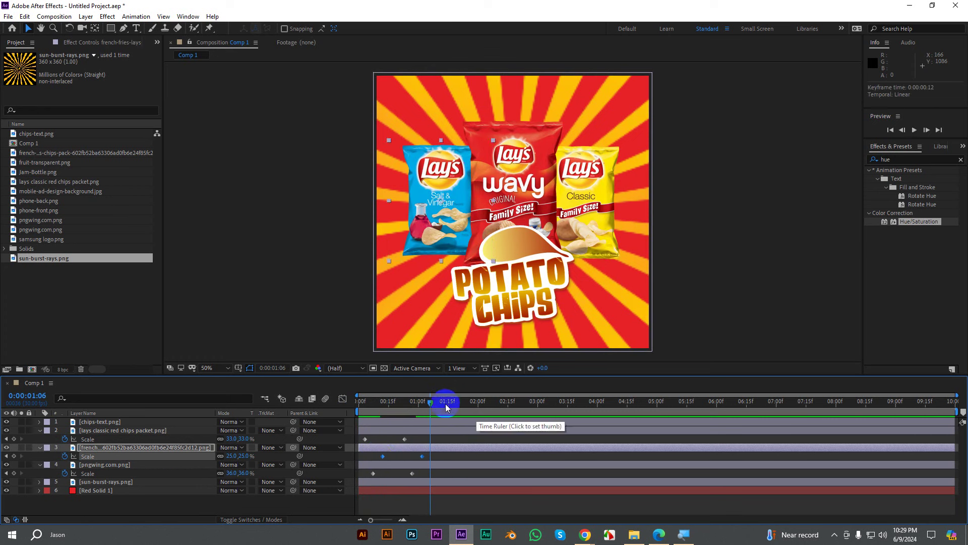
pyautogui.moveTo(446, 408)
pyautogui.mouseDown()
pyautogui.moveTo(359, 407)
pyautogui.moveTo(412, 403)
pyautogui.mouseUp()
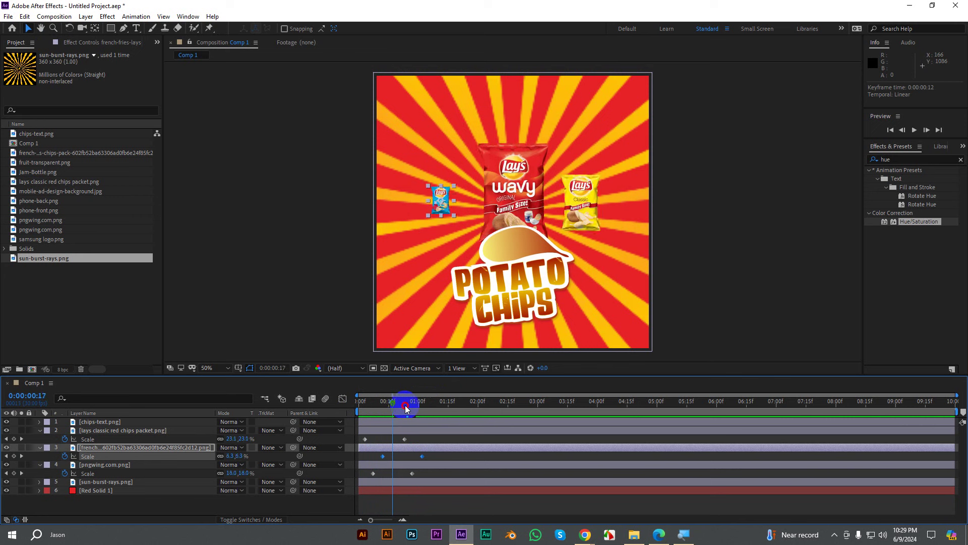
pyautogui.click(580, 331)
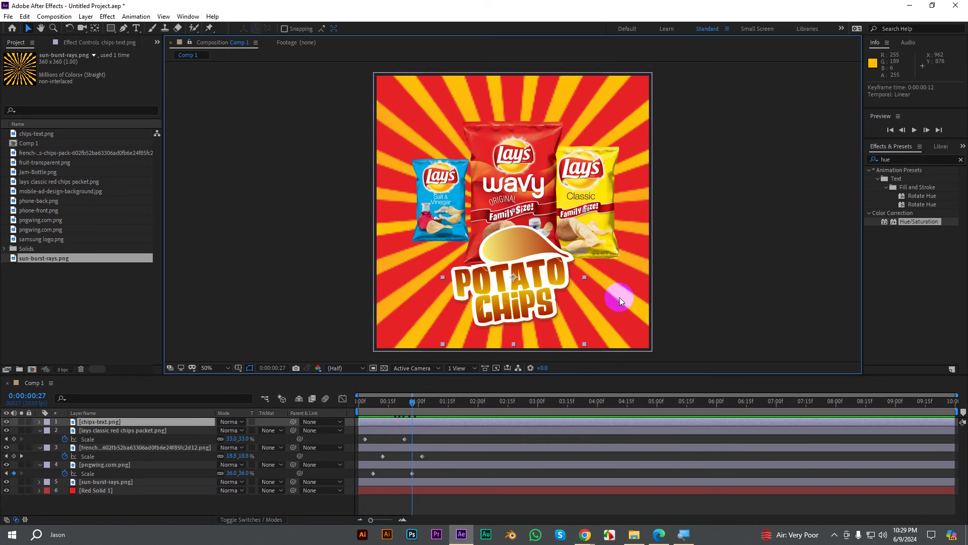
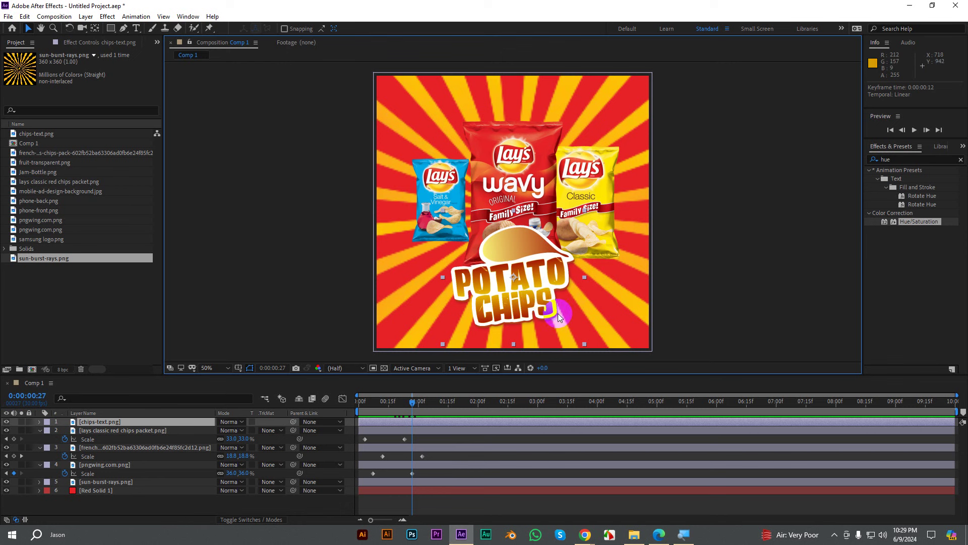
# Step: Move the POTATO CHIPS anchor point beside the final S with the Pan Behind tool
pyautogui.click(95, 31)
pyautogui.moveTo(514, 274); pyautogui.dragTo(556, 308)
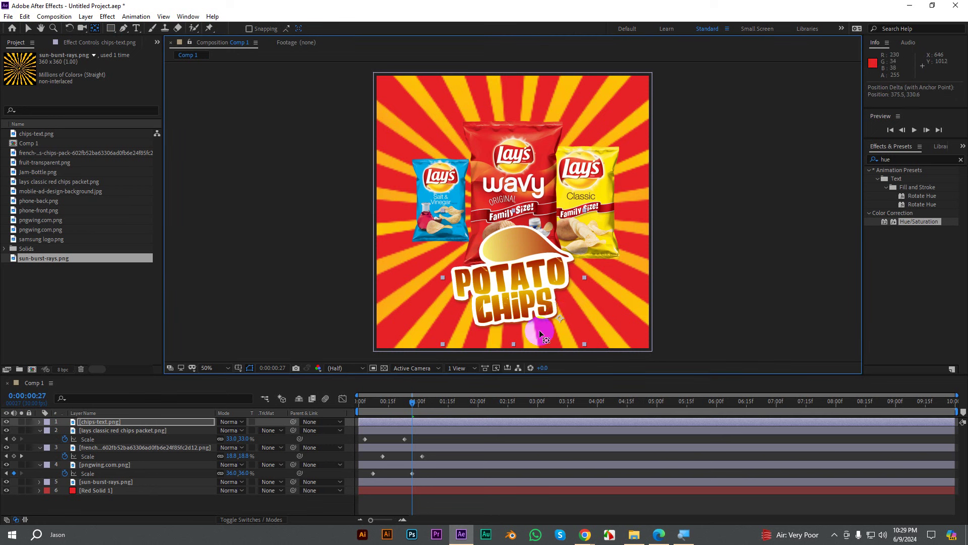
pyautogui.moveTo(412, 407)
pyautogui.mouseDown()
pyautogui.moveTo(391, 413)
pyautogui.moveTo(394, 420)
pyautogui.moveTo(474, 425)
pyautogui.moveTo(409, 422)
pyautogui.mouseUp()
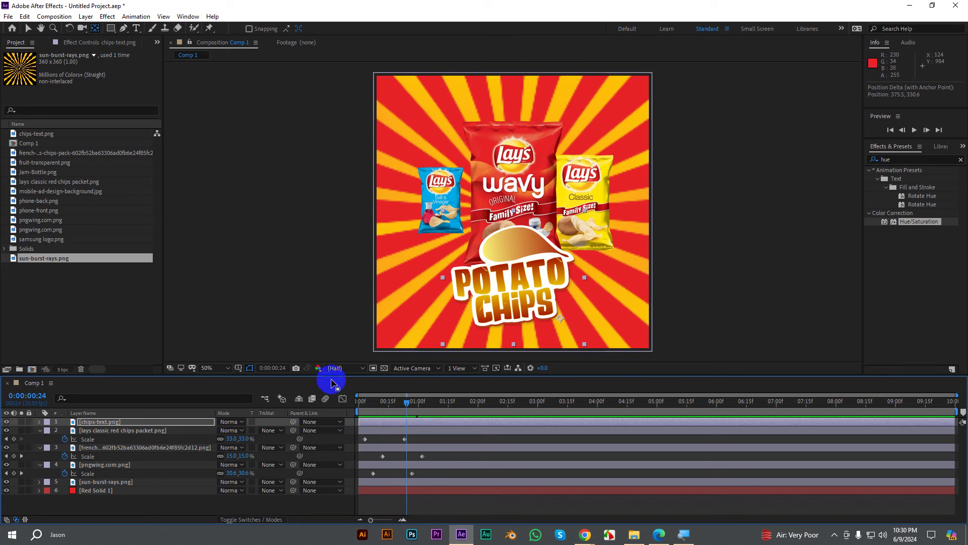
# Step: Keyframe the logo's Scale, ending at 49% with the first keyframe set to 0%
pyautogui.press('s')
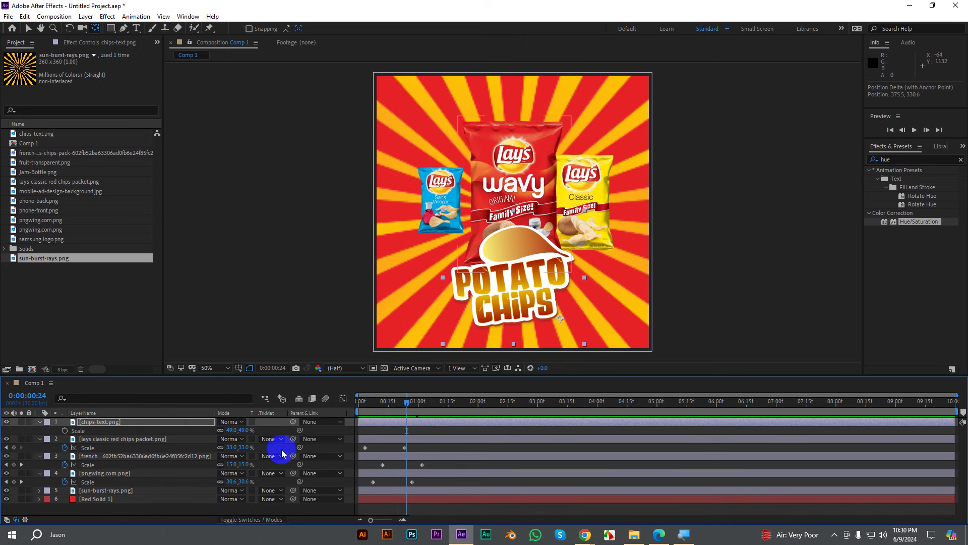
pyautogui.click(65, 430)
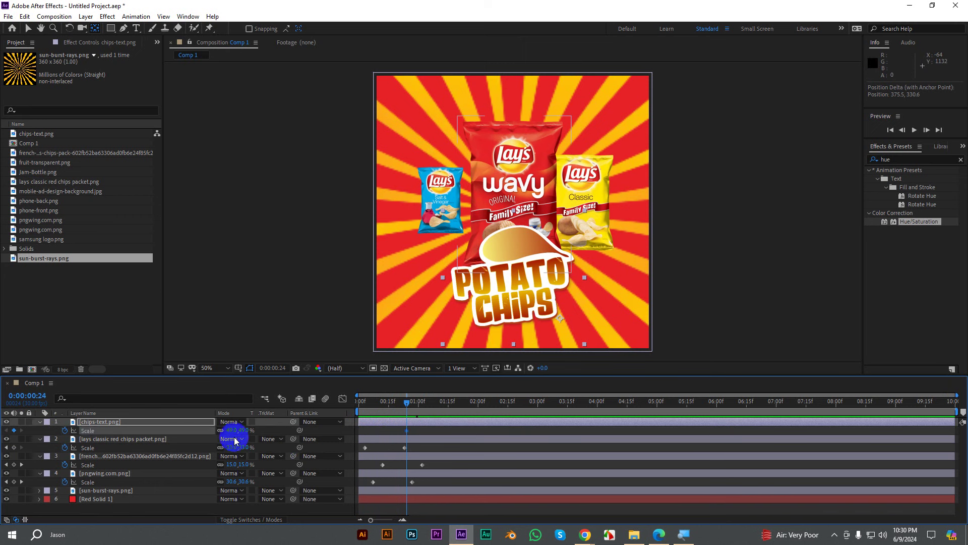
pyautogui.press('space')
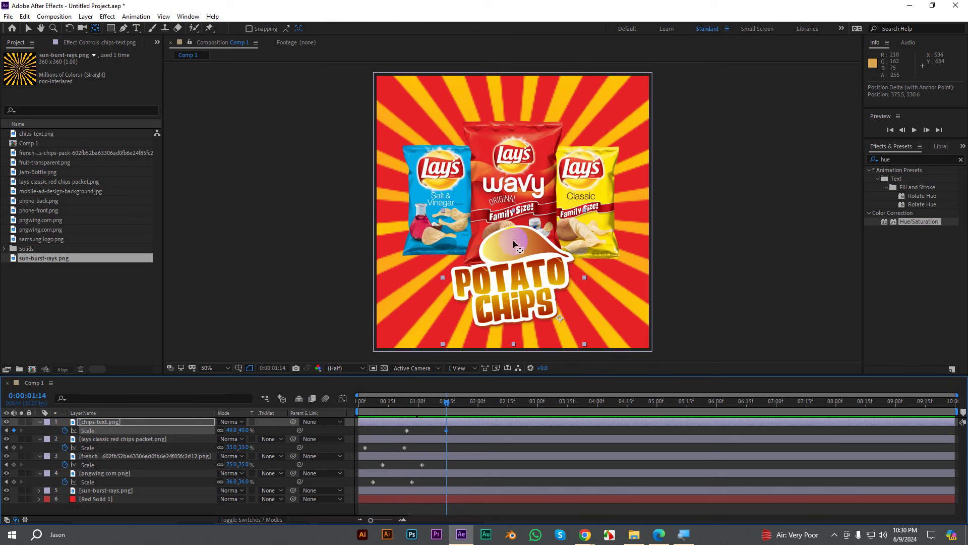
pyautogui.moveTo(446, 402)
pyautogui.mouseDown()
pyautogui.moveTo(422, 404)
pyautogui.moveTo(409, 436)
pyautogui.mouseUp()
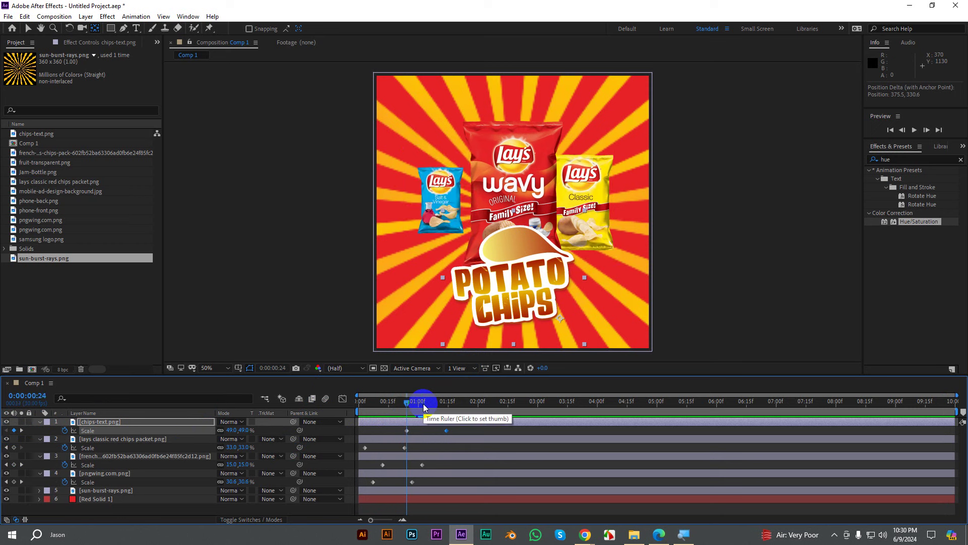
pyautogui.click(408, 431)
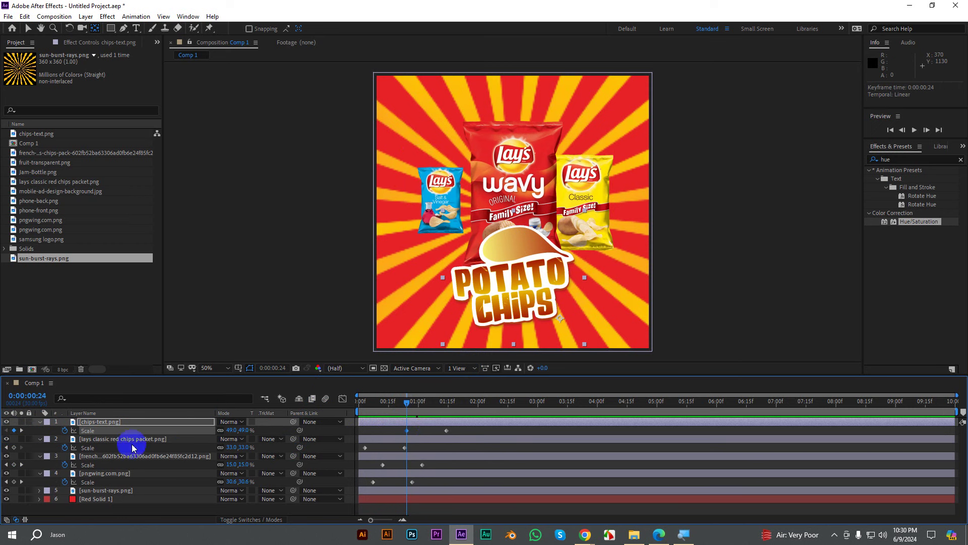
pyautogui.click(231, 430)
pyautogui.write('0')
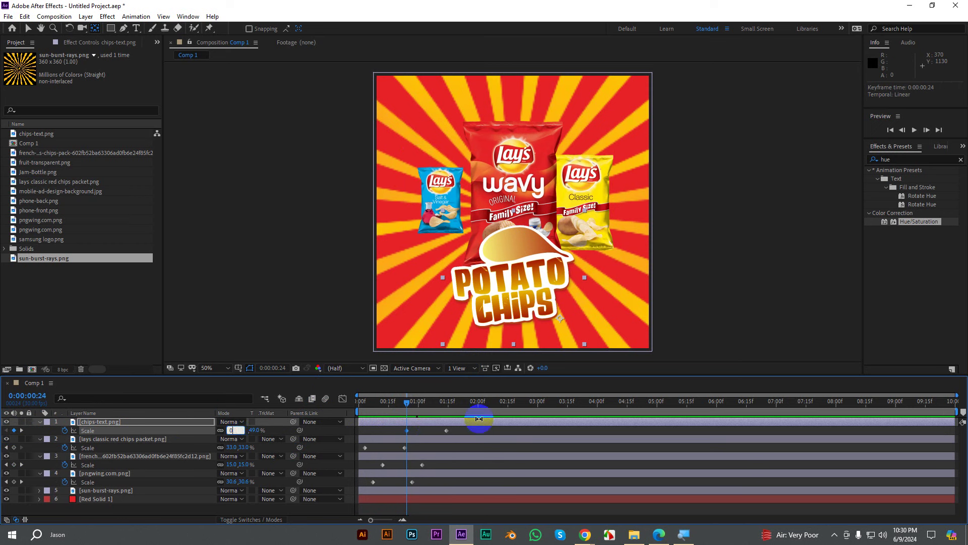
pyautogui.press('Return')
# Step: Preview the logo scaling in from the start of the composition
pyautogui.moveTo(408, 402); pyautogui.dragTo(331, 402)
pyautogui.press('space')
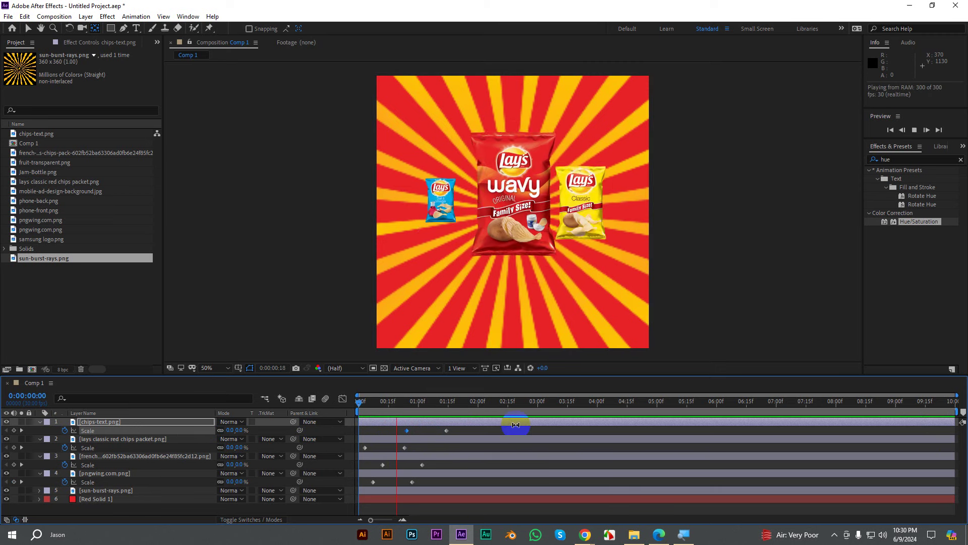
pyautogui.press('space')
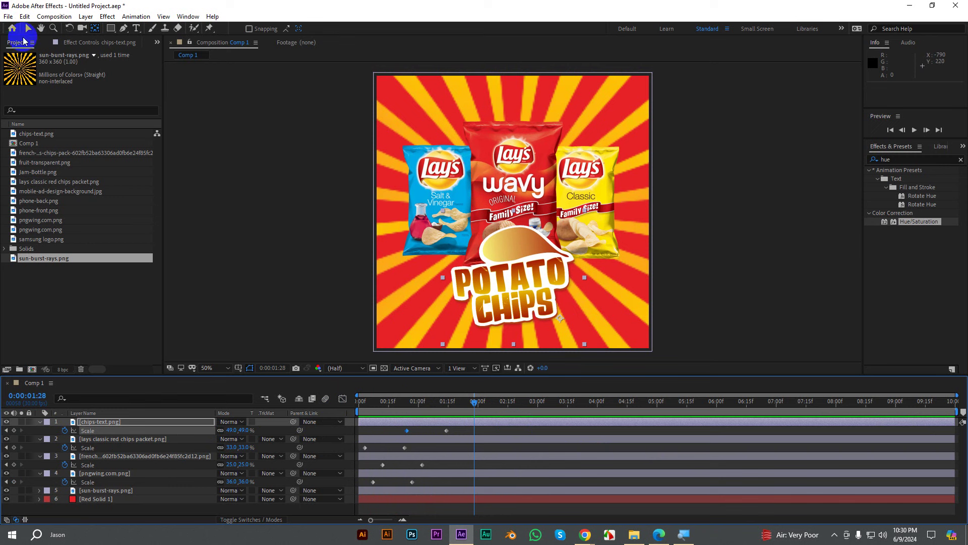
pyautogui.click(262, 404)
# Step: Preview the animation, then marquee-select the Scale keyframes of layers 1–4
pyautogui.press('Home')
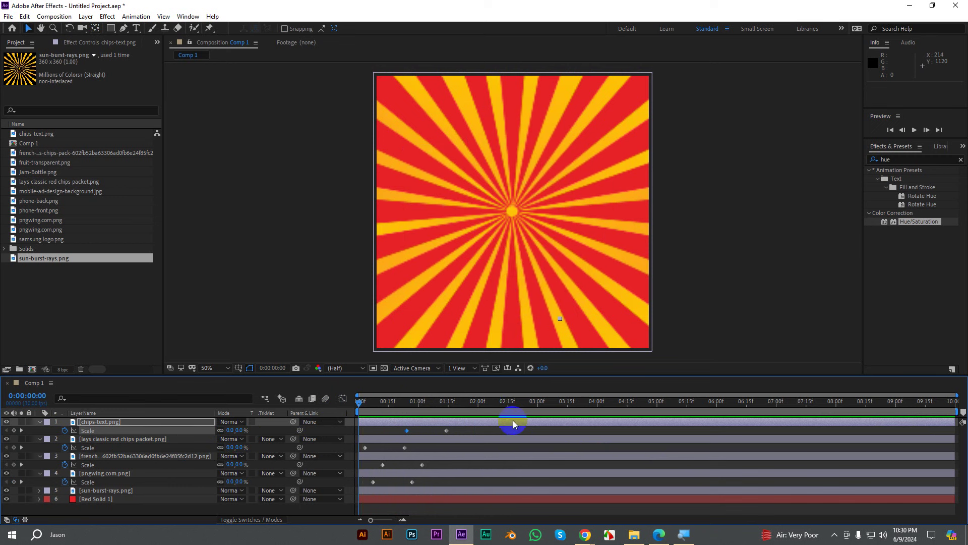
pyautogui.press('space')
pyautogui.press('space')
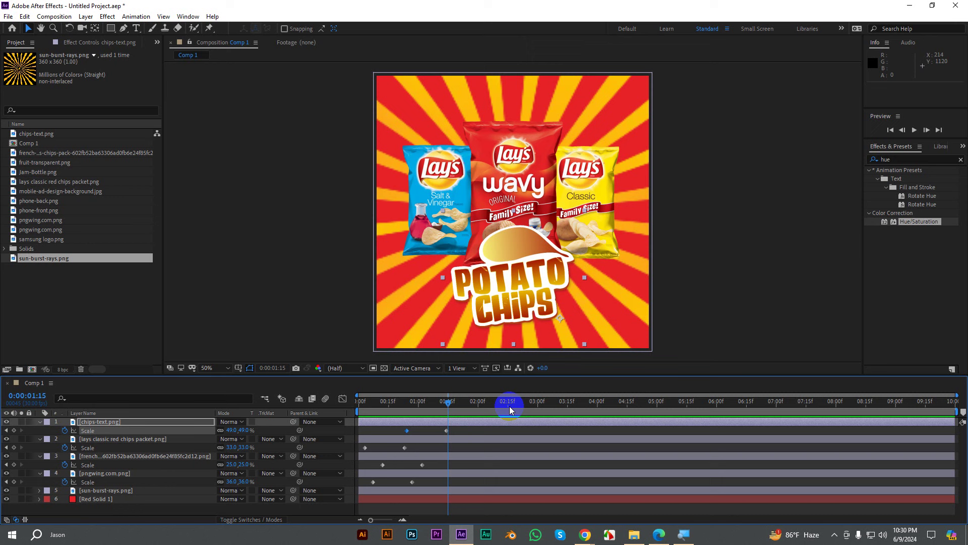
pyautogui.moveTo(507, 407)
pyautogui.mouseDown()
pyautogui.moveTo(382, 407)
pyautogui.moveTo(424, 406)
pyautogui.mouseUp()
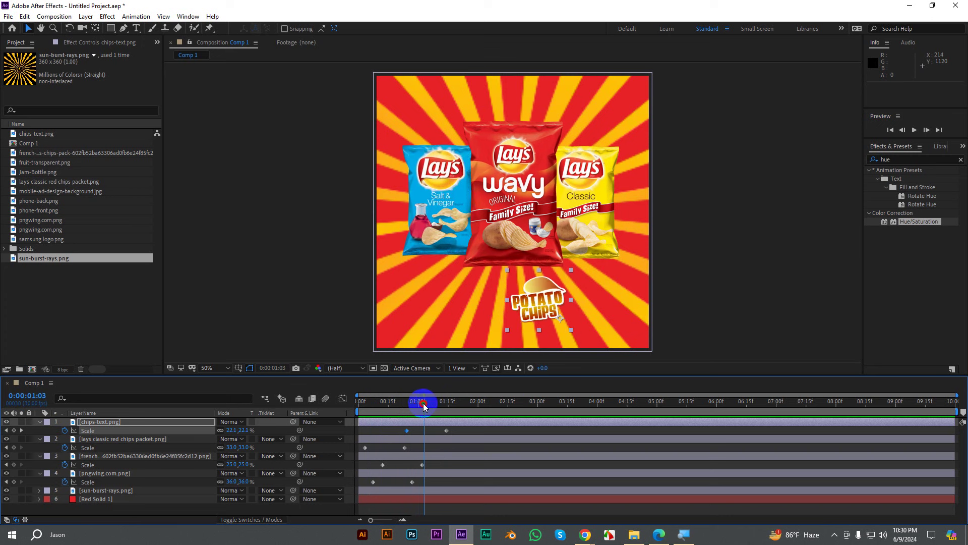
pyautogui.click(464, 485)
pyautogui.moveTo(464, 486); pyautogui.dragTo(359, 417)
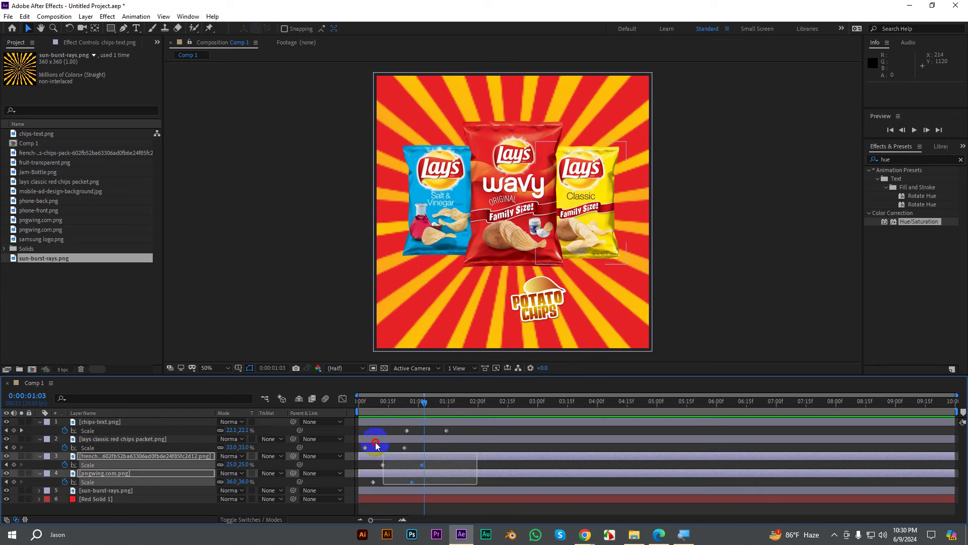
# Step: Apply Keyframe Assistant > Easy Ease to all the selected scale keyframes
pyautogui.rightClick(446, 435)
pyautogui.moveTo(467, 425)
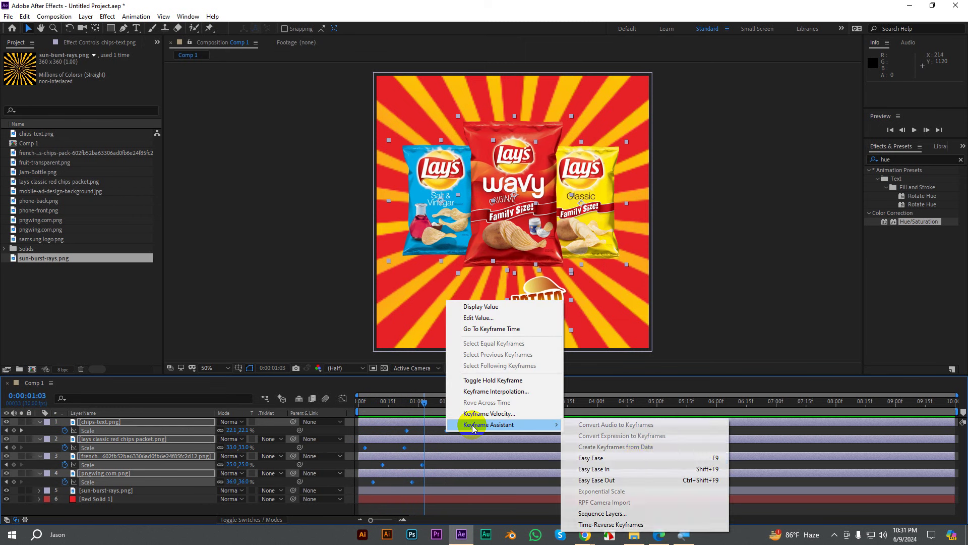
pyautogui.click(585, 460)
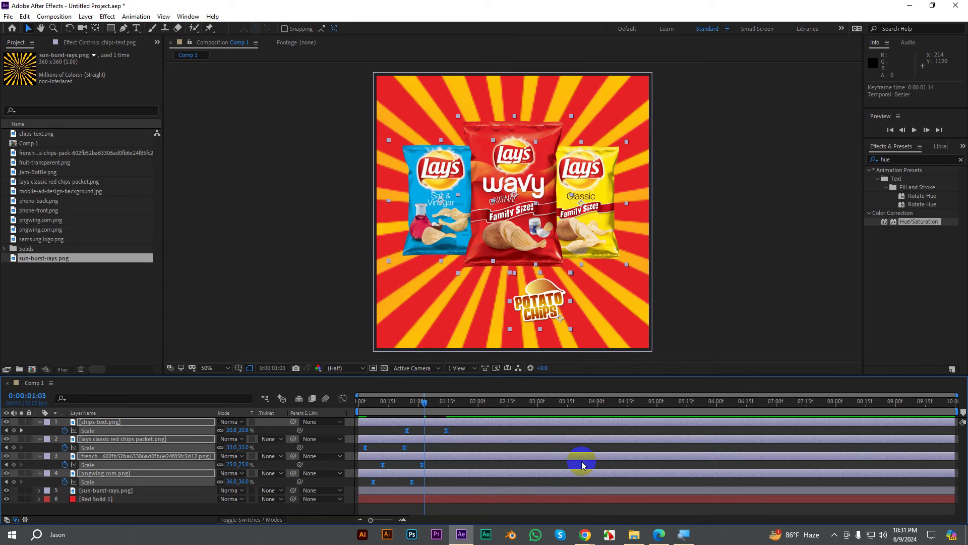
# Step: Select the logo's two Scale keyframes and fit them in the Graph Editor
pyautogui.click(346, 399)
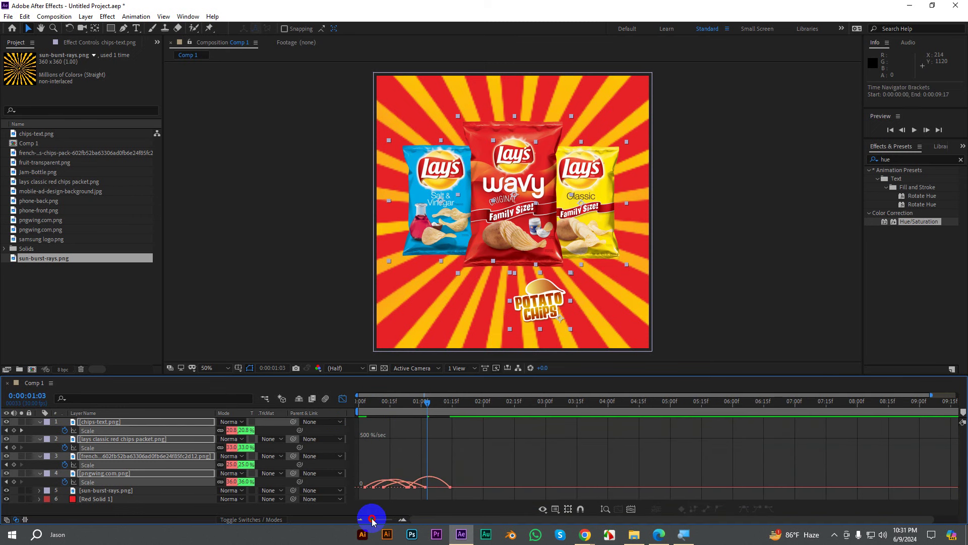
pyautogui.moveTo(372, 522)
pyautogui.mouseDown()
pyautogui.moveTo(384, 521)
pyautogui.moveTo(370, 521)
pyautogui.mouseUp()
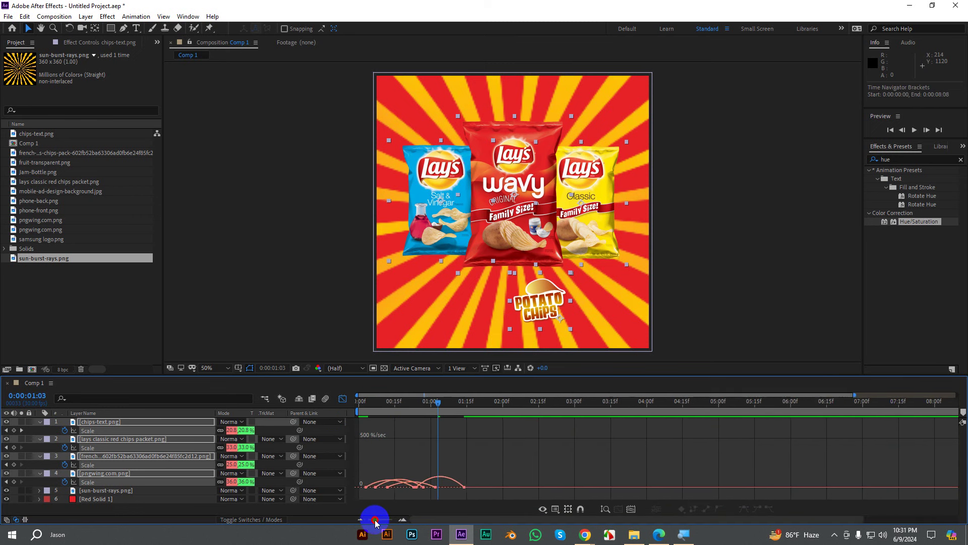
pyautogui.click(346, 398)
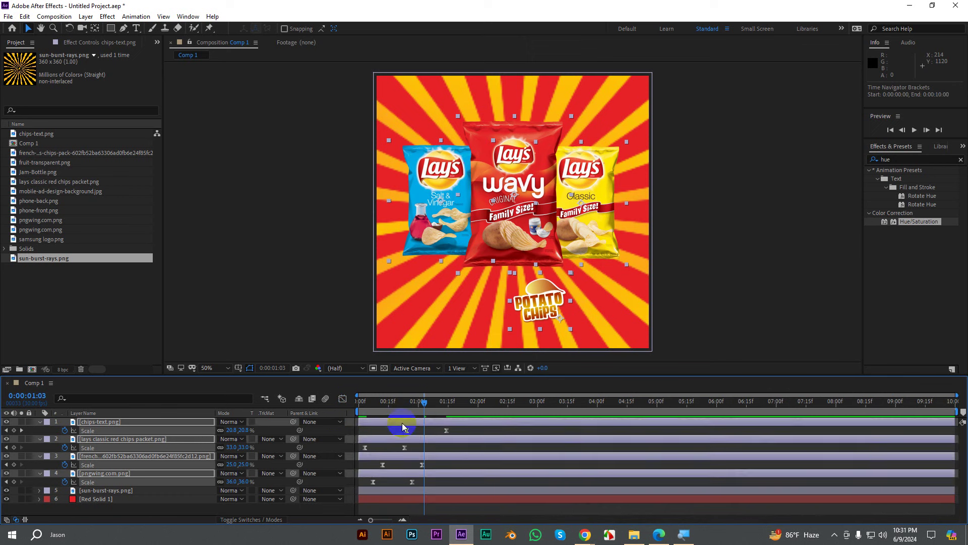
pyautogui.click(440, 484)
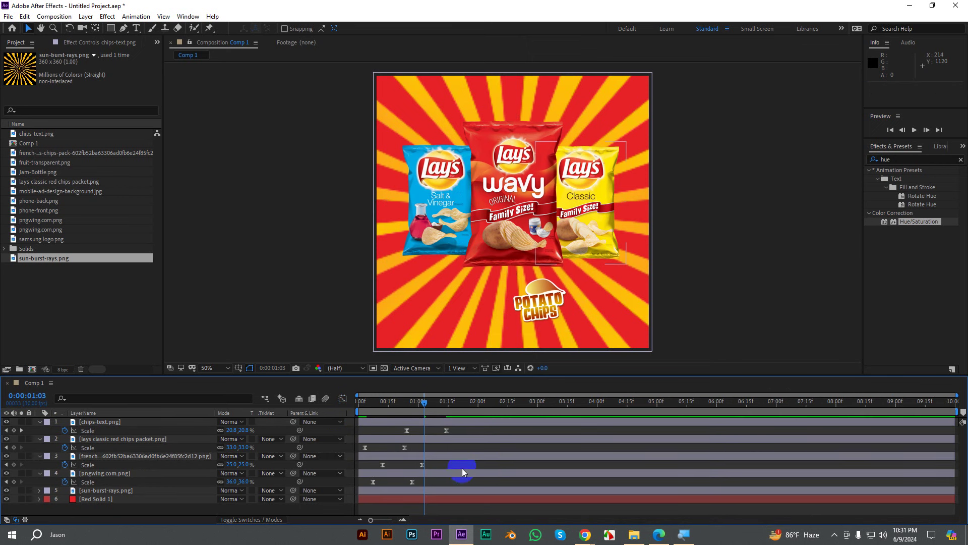
pyautogui.moveTo(442, 434); pyautogui.dragTo(398, 429)
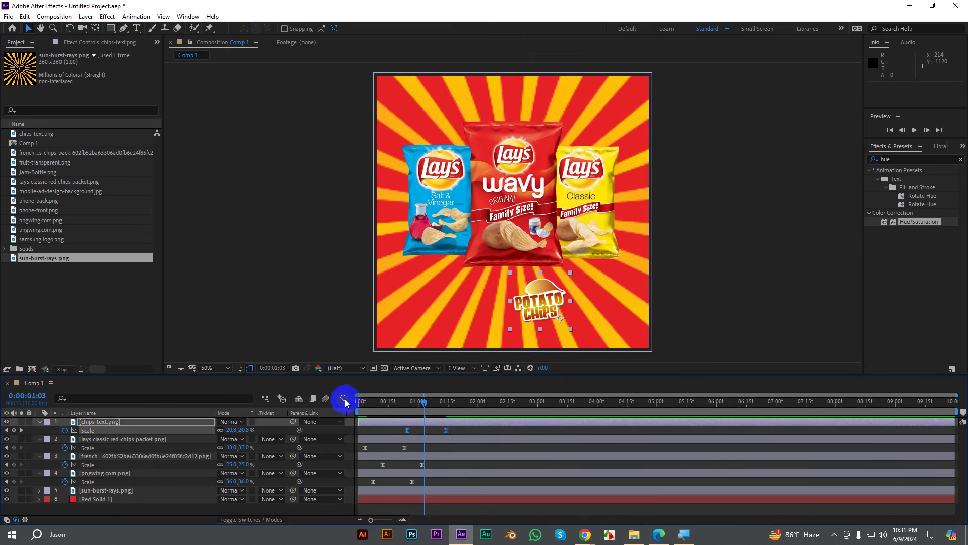
pyautogui.click(342, 399)
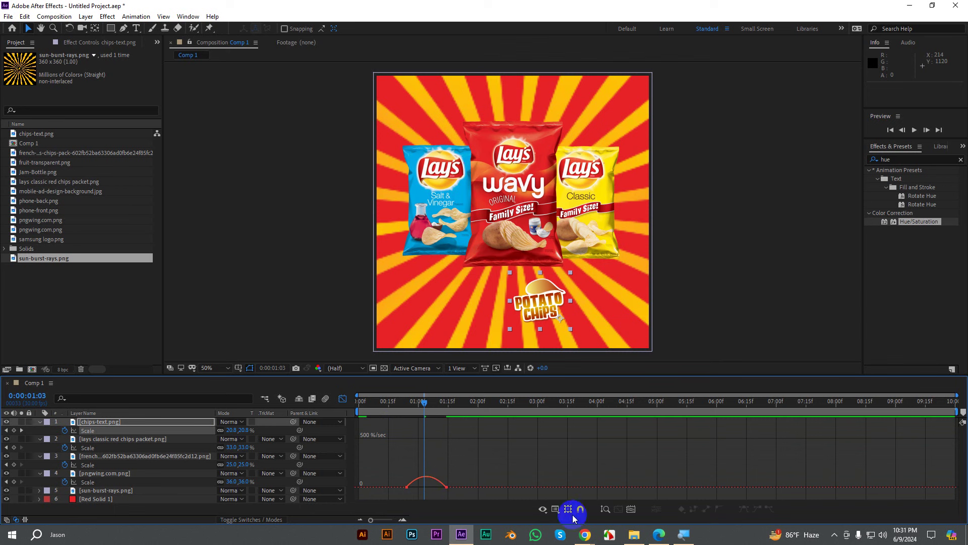
pyautogui.click(632, 510)
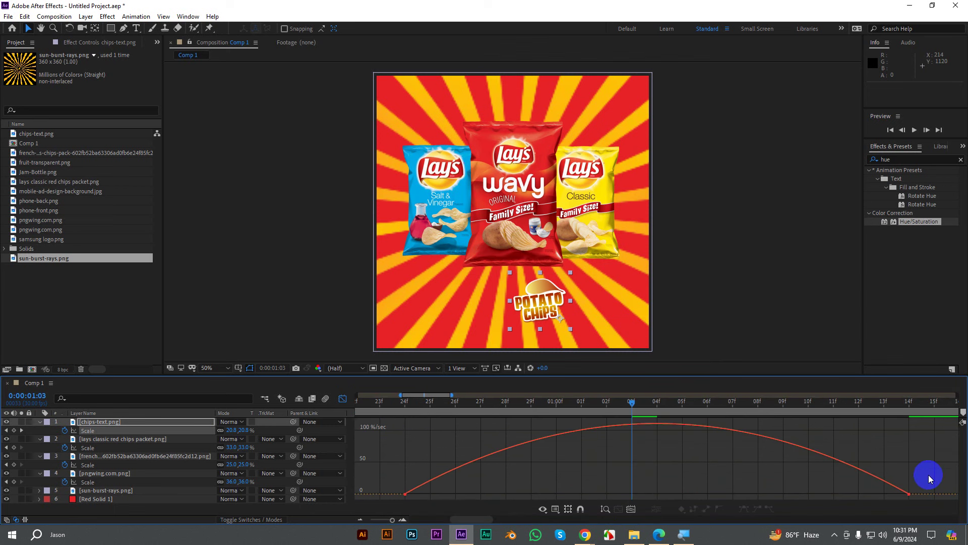
# Step: Pull the logo's ease influence to about 75% and preview the snappier pop-in
pyautogui.moveTo(928, 476)
pyautogui.mouseDown()
pyautogui.moveTo(856, 503)
pyautogui.moveTo(705, 494)
pyautogui.mouseUp()
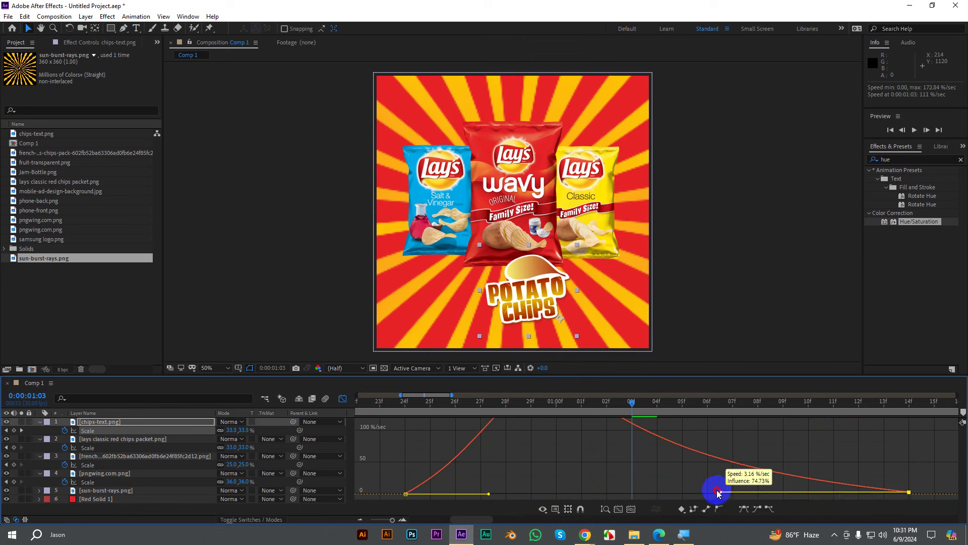
pyautogui.moveTo(633, 402)
pyautogui.mouseDown()
pyautogui.moveTo(395, 411)
pyautogui.moveTo(476, 422)
pyautogui.mouseUp()
pyautogui.moveTo(391, 520); pyautogui.dragTo(370, 520)
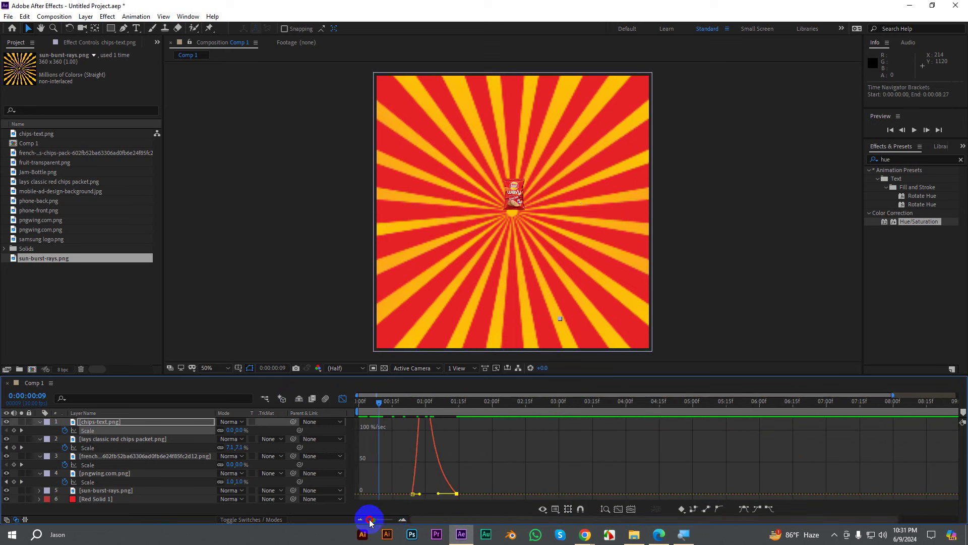
pyautogui.press('space')
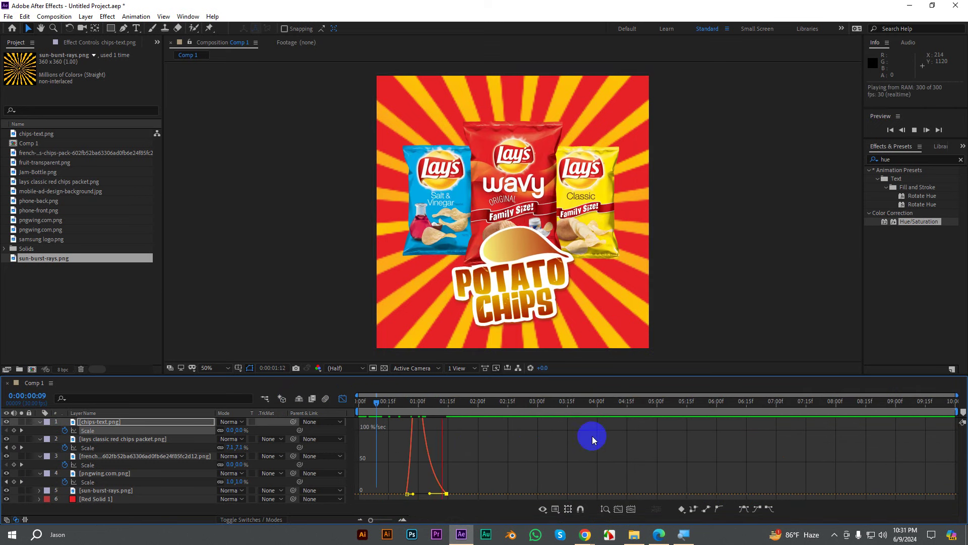
pyautogui.click(396, 410)
pyautogui.press('space')
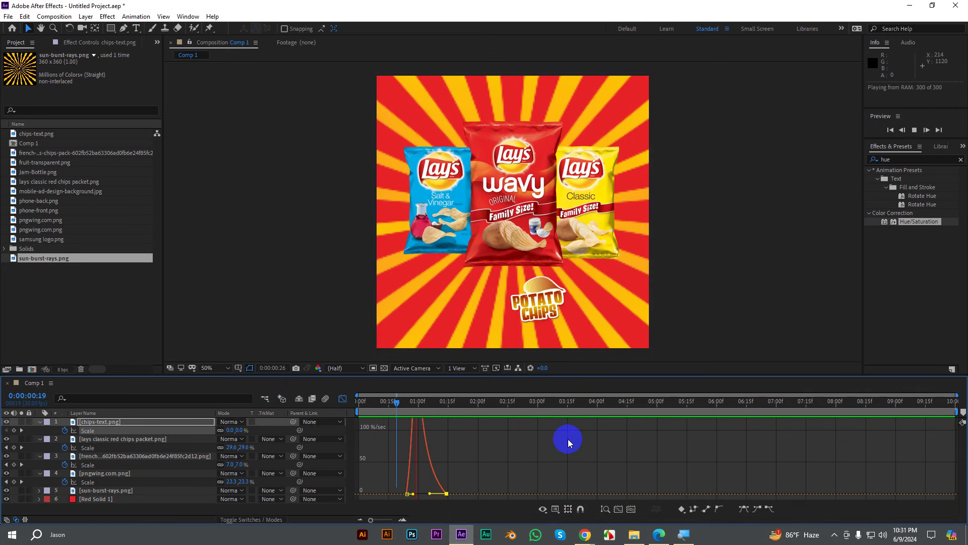
pyautogui.press('space')
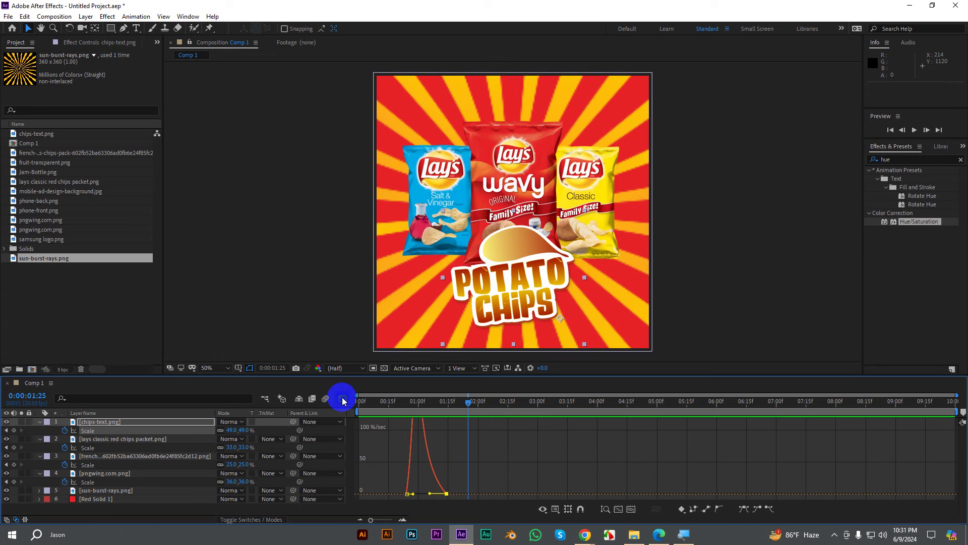
# Step: Push the red Wavy packet's scale influence to about 96.73% in the Speed Graph
pyautogui.click(343, 400)
pyautogui.moveTo(432, 446); pyautogui.dragTo(386, 450)
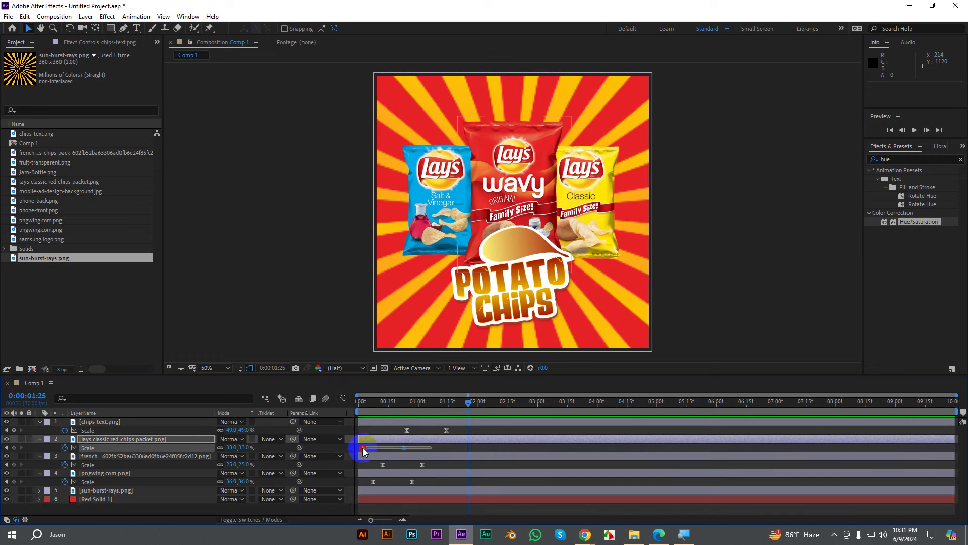
pyautogui.click(343, 399)
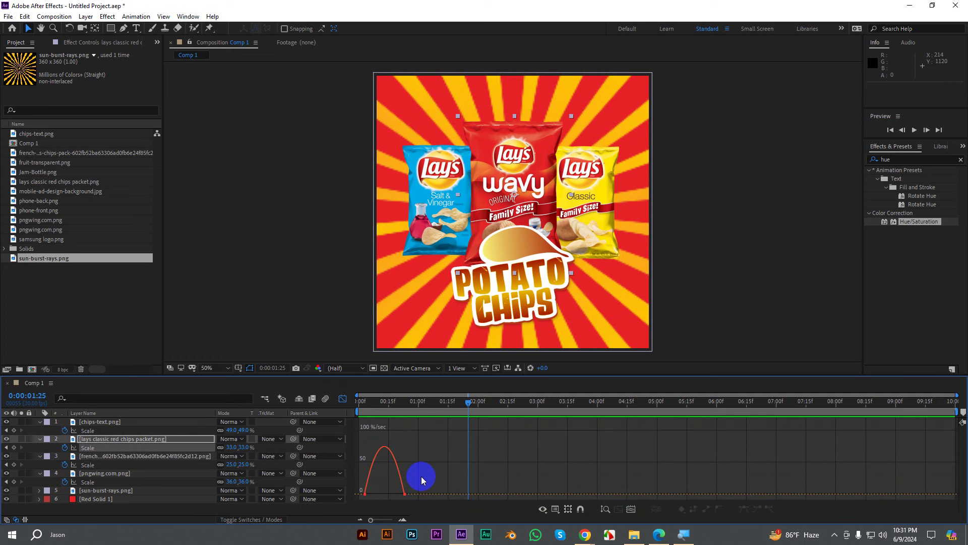
pyautogui.click(555, 509)
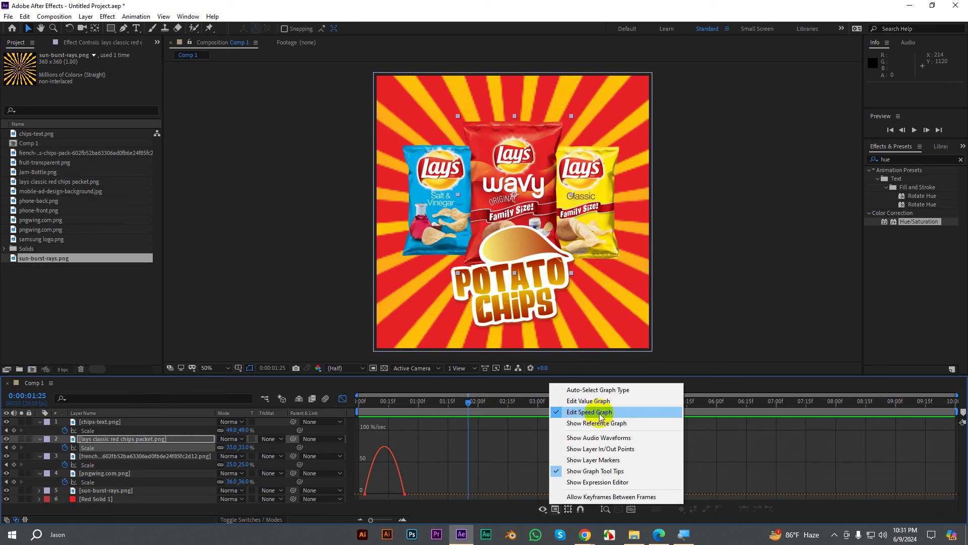
pyautogui.click(446, 483)
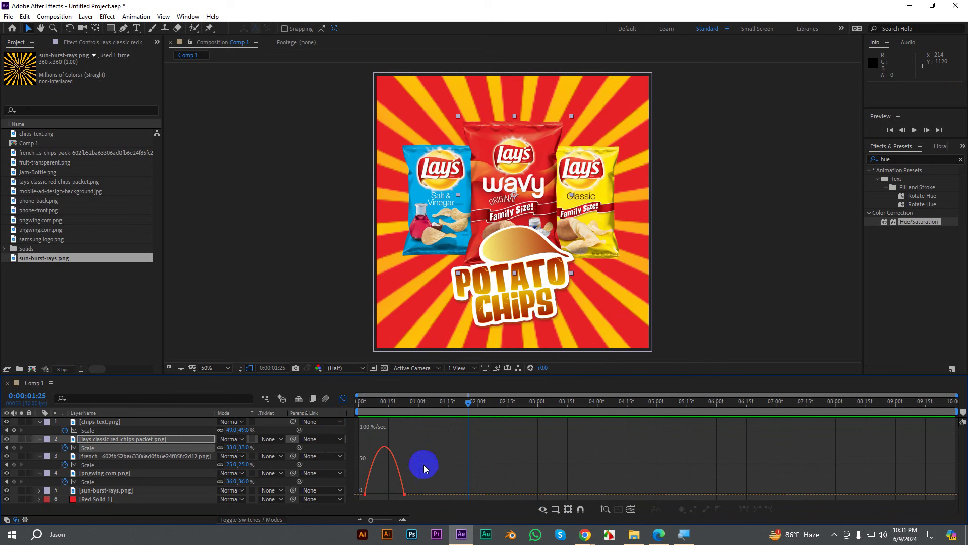
pyautogui.moveTo(423, 464)
pyautogui.mouseDown()
pyautogui.moveTo(400, 500)
pyautogui.moveTo(387, 496)
pyautogui.mouseUp()
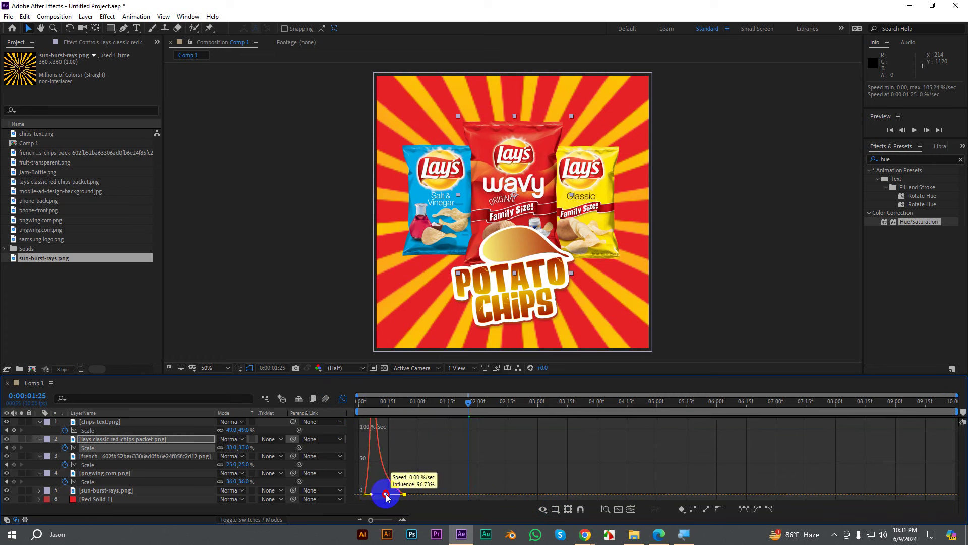
# Step: Preview the chips animating in from the first frame
pyautogui.moveTo(469, 402); pyautogui.dragTo(362, 402)
pyautogui.press('space')
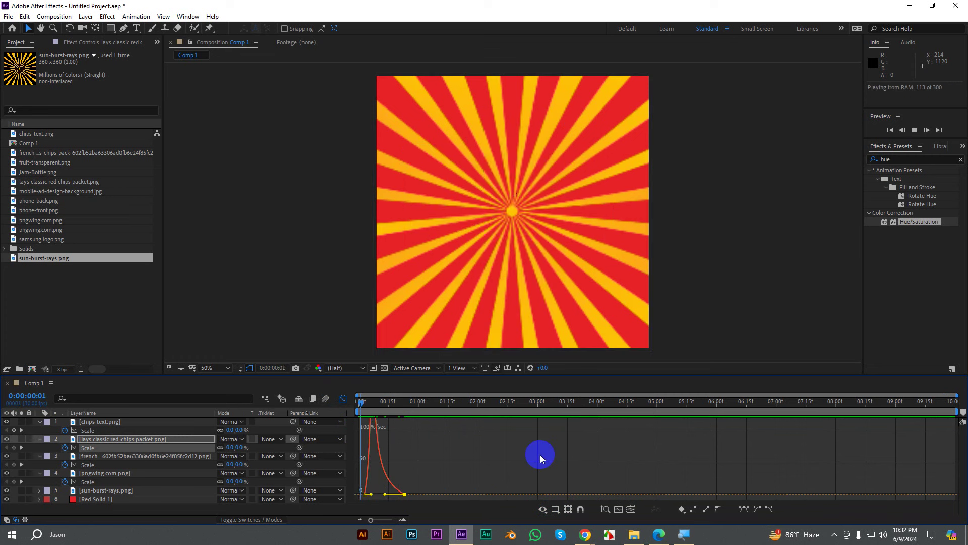
pyautogui.moveTo(438, 413); pyautogui.dragTo(351, 414)
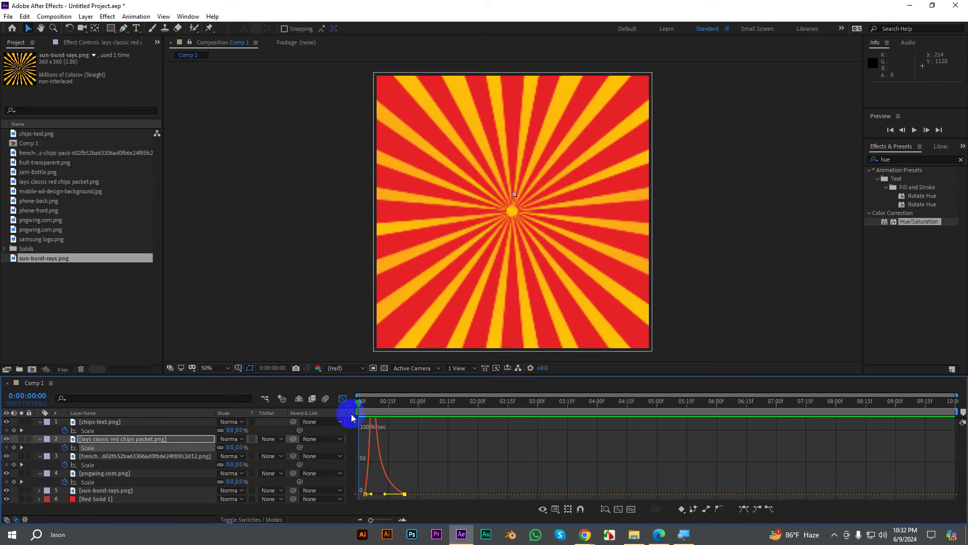
pyautogui.press('space')
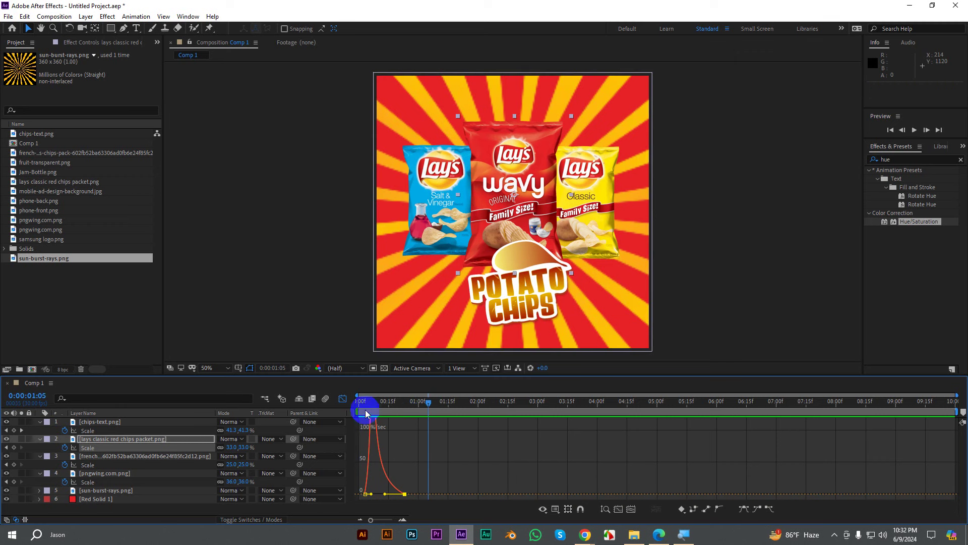
pyautogui.click(344, 400)
# Step: Sharpen the blue Salt & Vinegar packet's scale speed curve to about 69% influence
pyautogui.moveTo(445, 471); pyautogui.dragTo(372, 470)
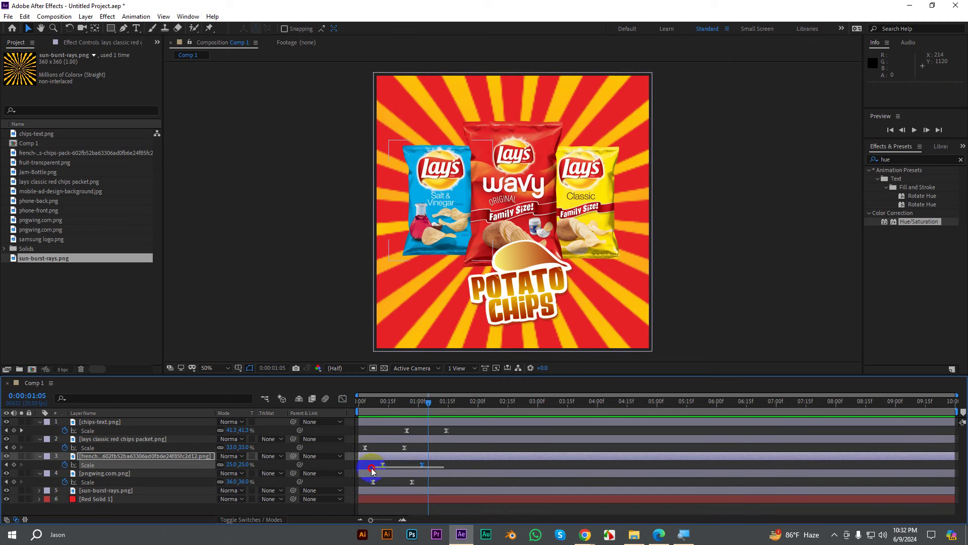
pyautogui.click(343, 399)
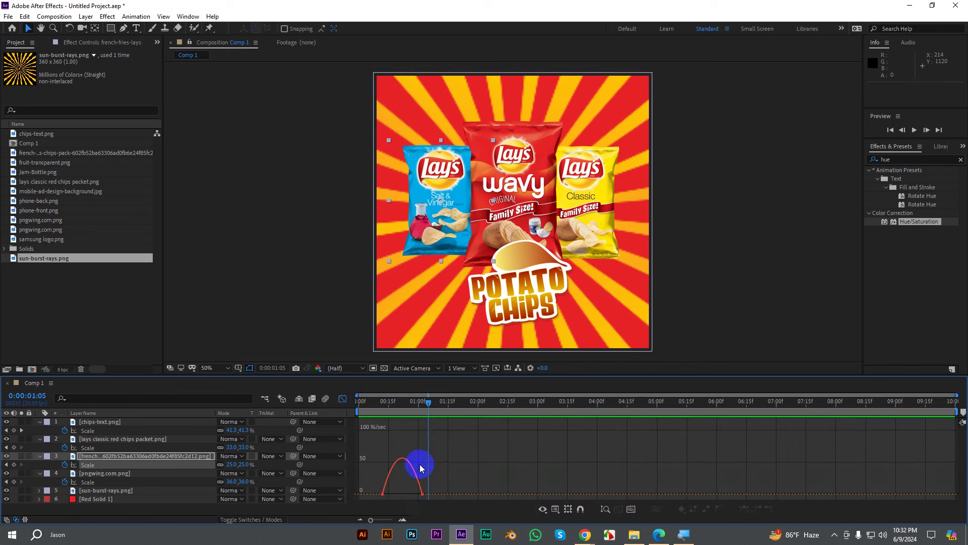
pyautogui.moveTo(430, 478); pyautogui.dragTo(406, 493)
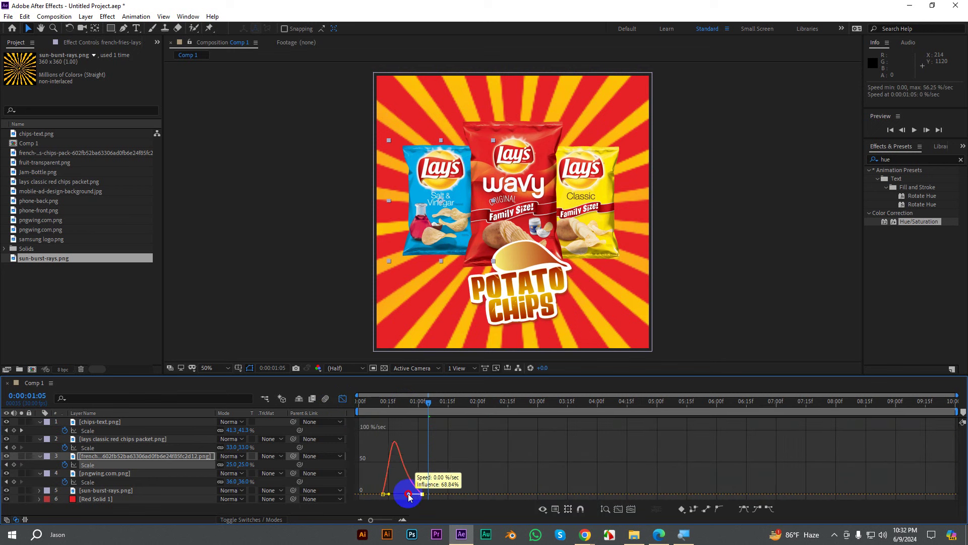
pyautogui.click(343, 399)
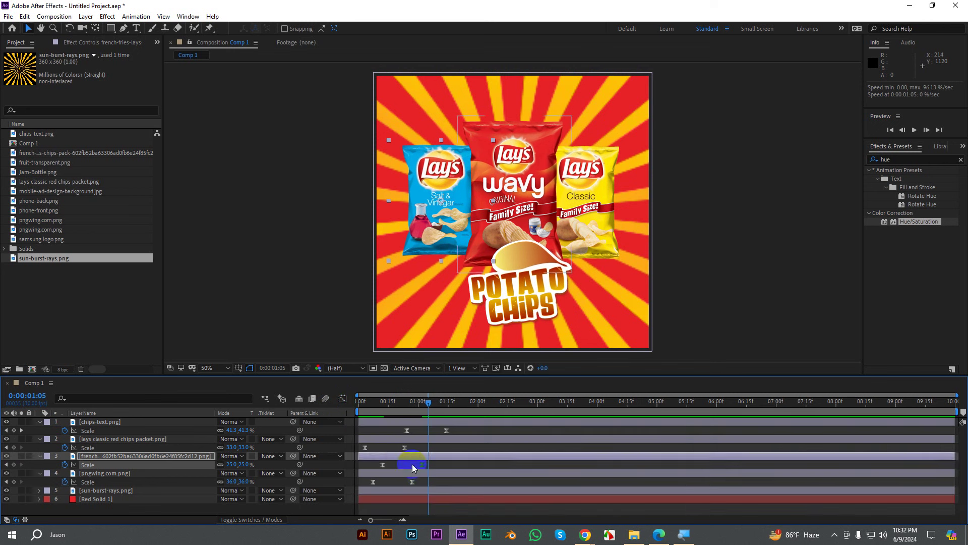
pyautogui.click(420, 483)
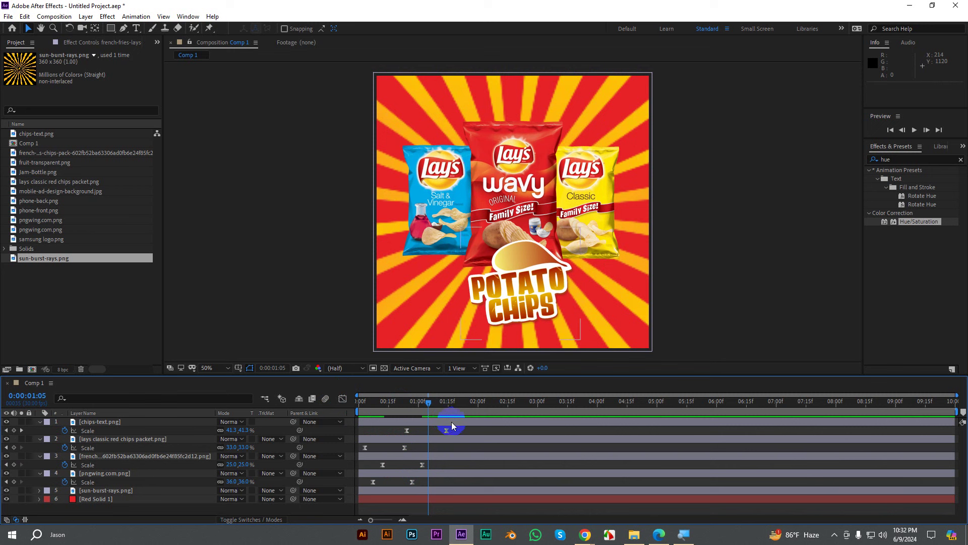
# Step: Sharpen the yellow Classic packet's scale speed curve to about 89% influence
pyautogui.click(376, 483)
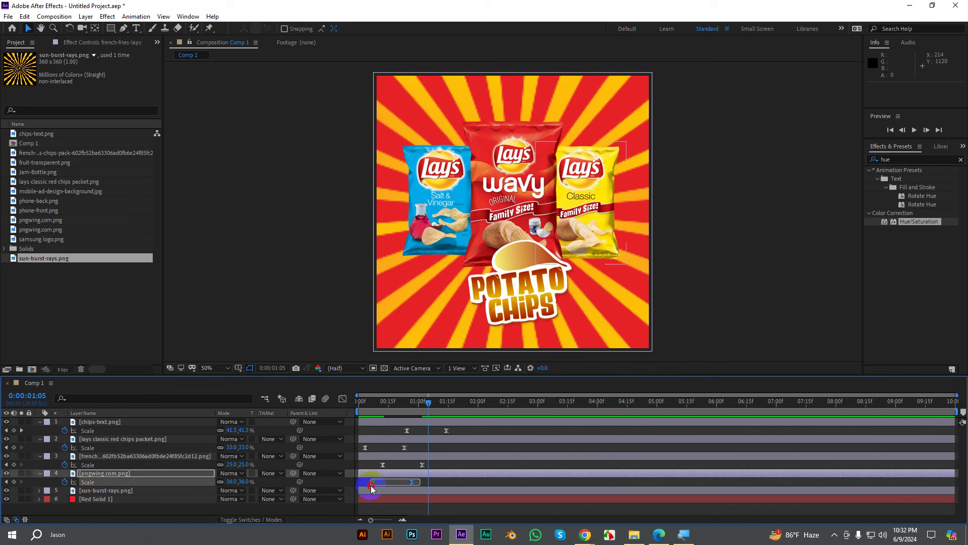
pyautogui.click(343, 399)
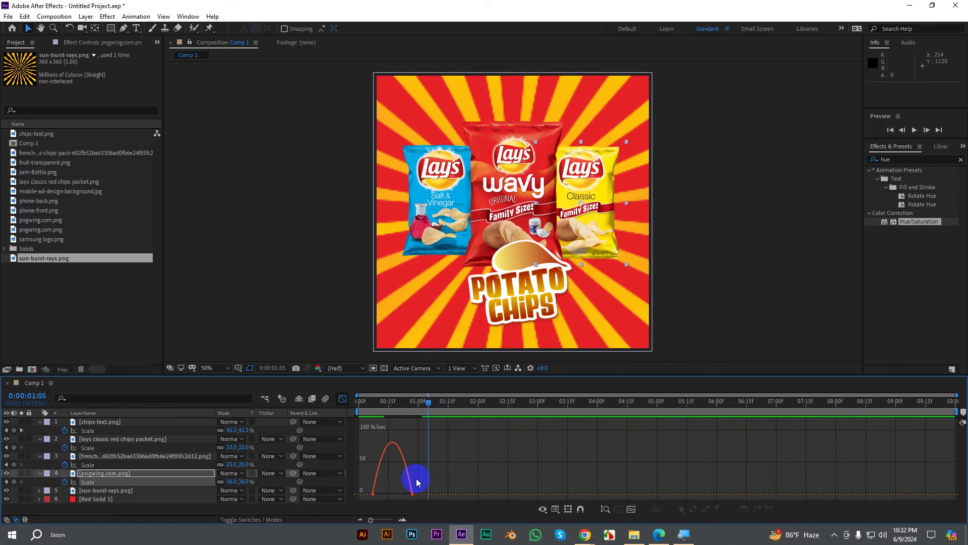
pyautogui.moveTo(398, 495); pyautogui.dragTo(395, 494)
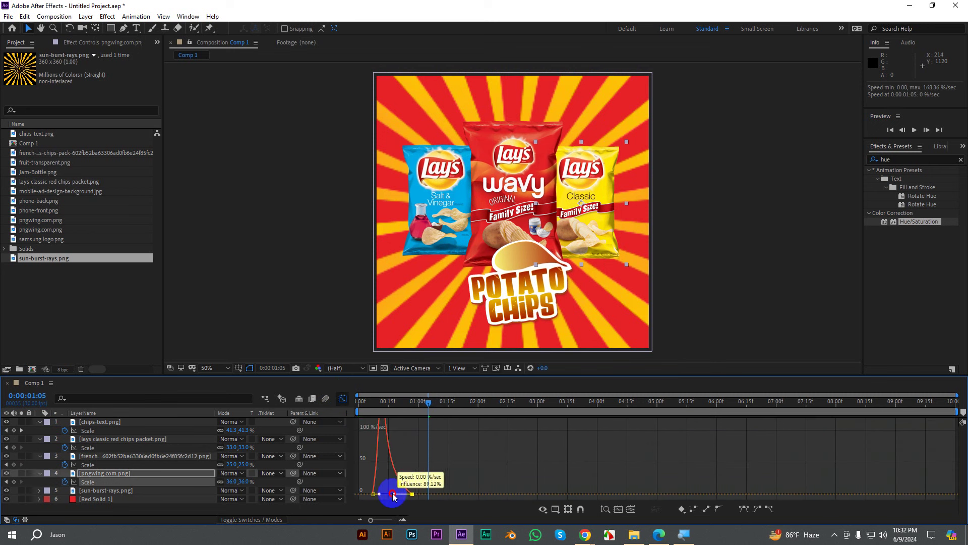
pyautogui.click(343, 401)
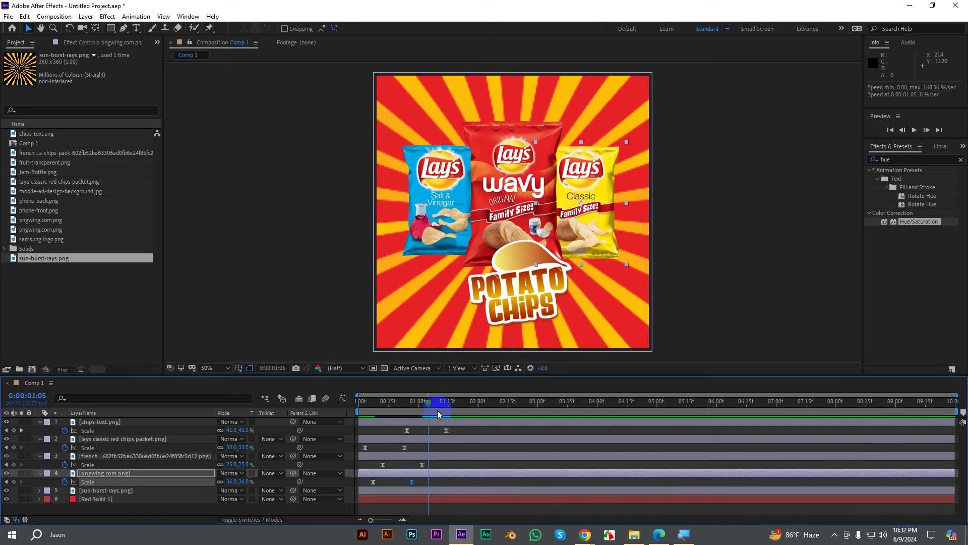
pyautogui.moveTo(429, 402); pyautogui.dragTo(492, 403)
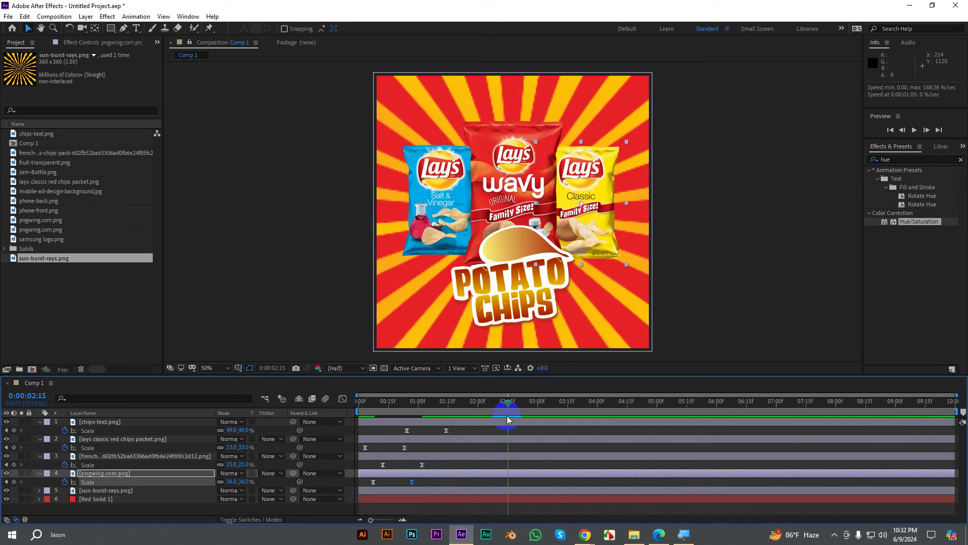
pyautogui.click(752, 260)
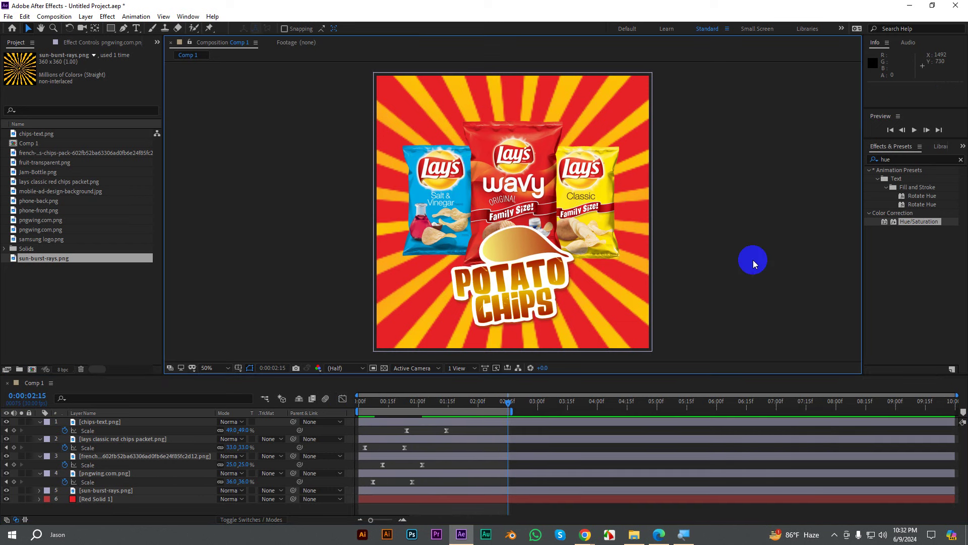
pyautogui.press('`')
pyautogui.press('space')
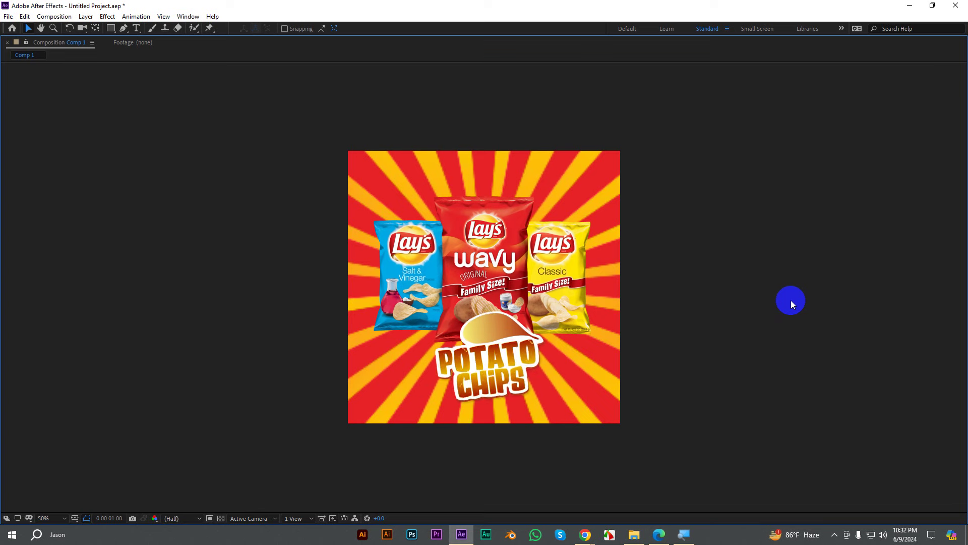
pyautogui.press('space')
pyautogui.press('`')
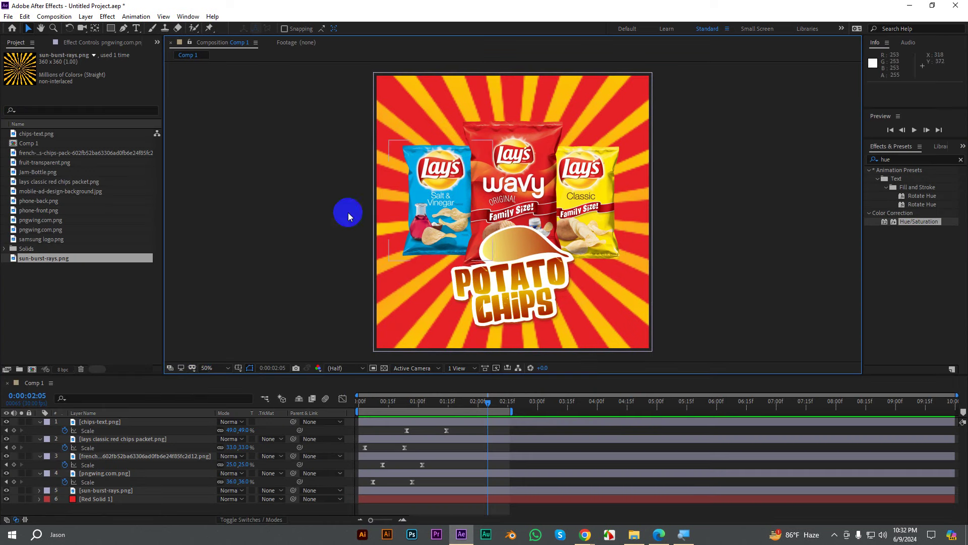
pyautogui.click(40, 422)
# Step: Keyframe the sunburst's Rotation from 0:00 to two full turns around 2.5 seconds
pyautogui.click(102, 482)
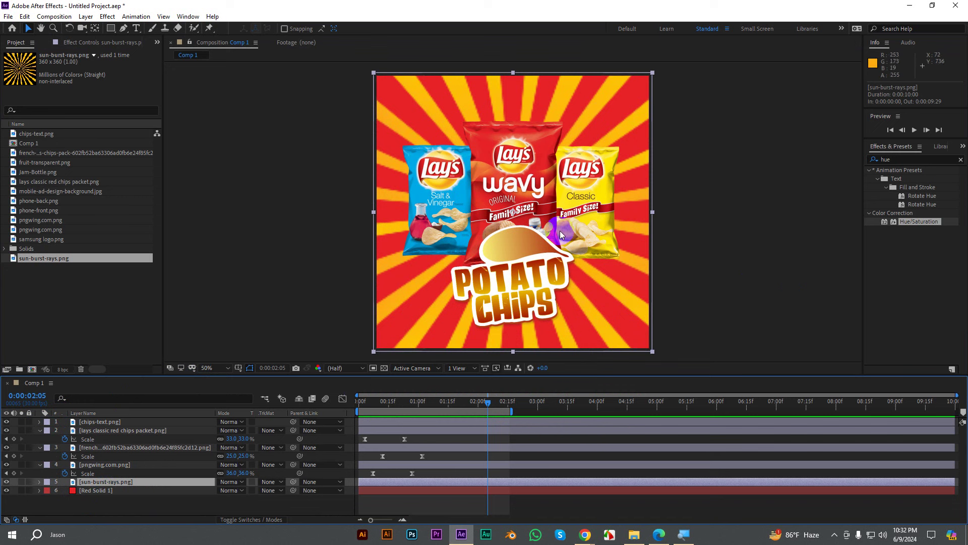
pyautogui.moveTo(486, 408); pyautogui.dragTo(335, 396)
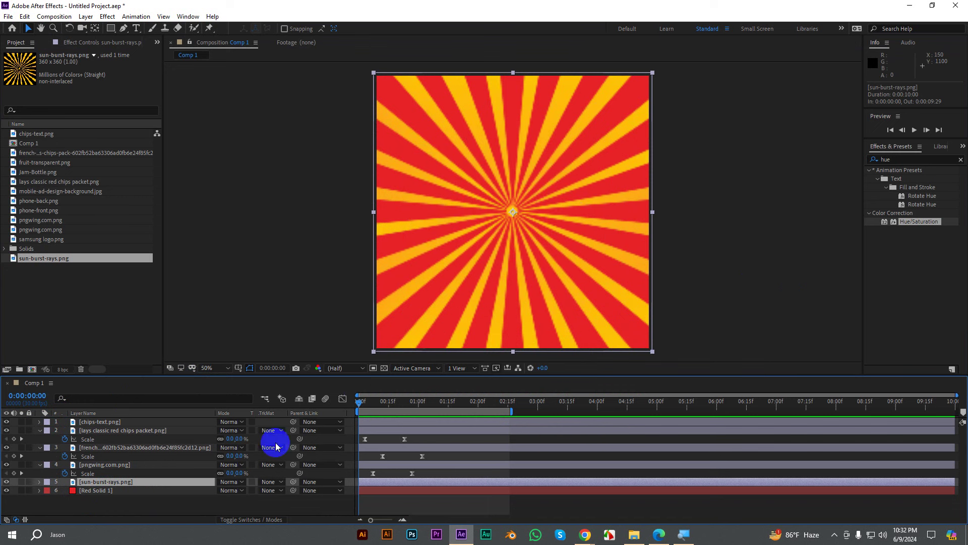
pyautogui.press('r')
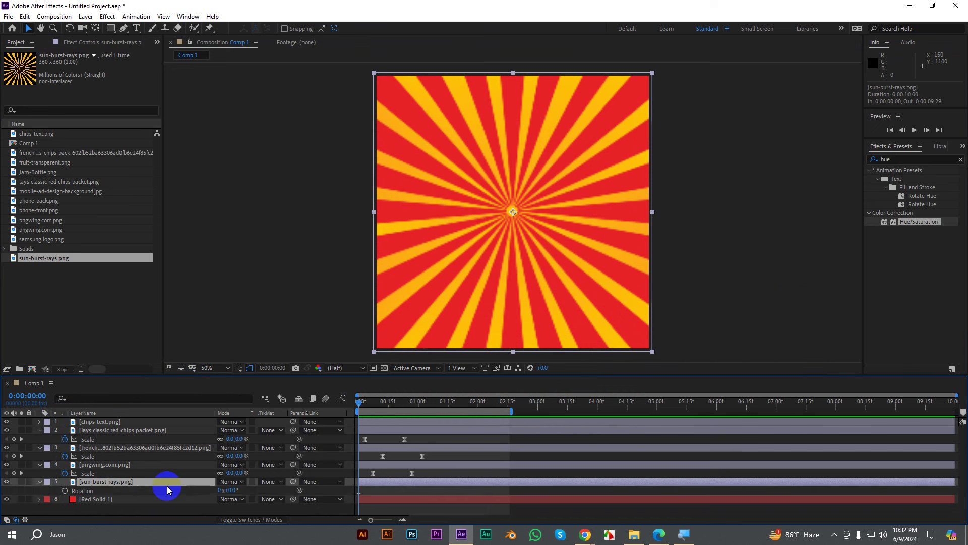
pyautogui.click(66, 491)
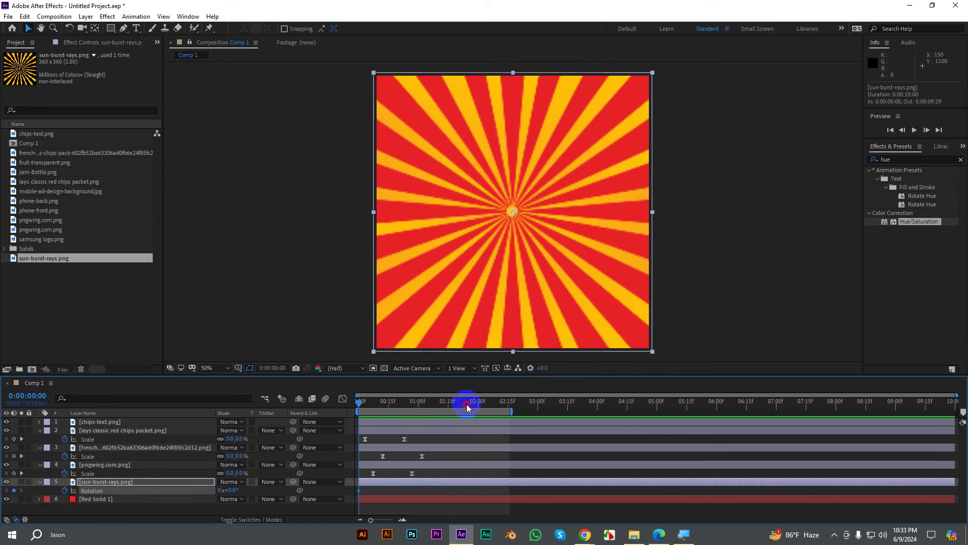
pyautogui.moveTo(359, 401); pyautogui.dragTo(507, 411)
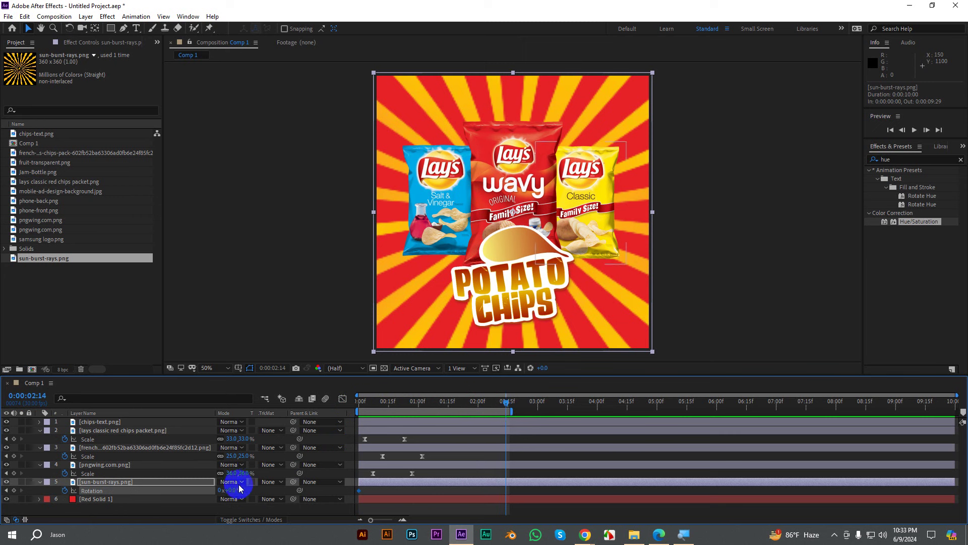
pyautogui.click(223, 490)
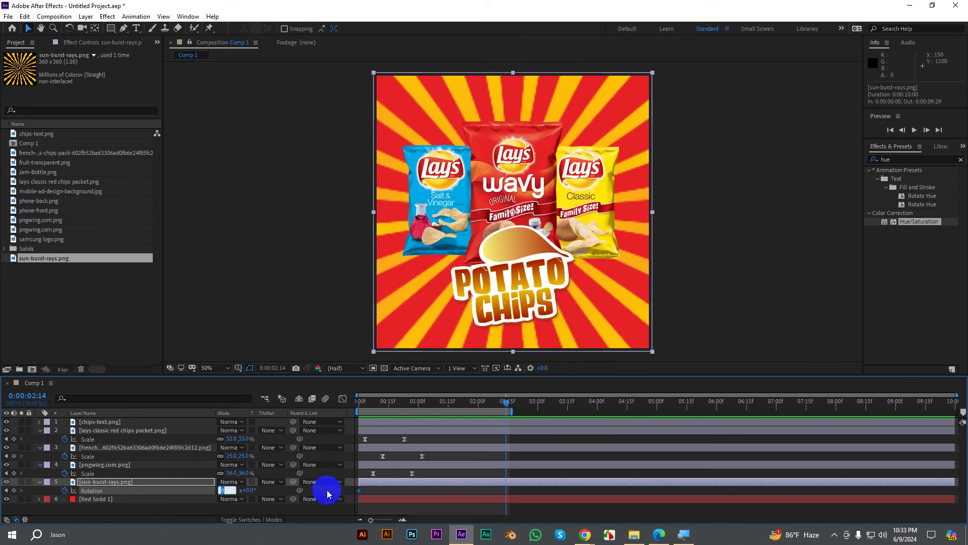
pyautogui.write('2')
pyautogui.press('Return')
pyautogui.moveTo(501, 402); pyautogui.dragTo(336, 414)
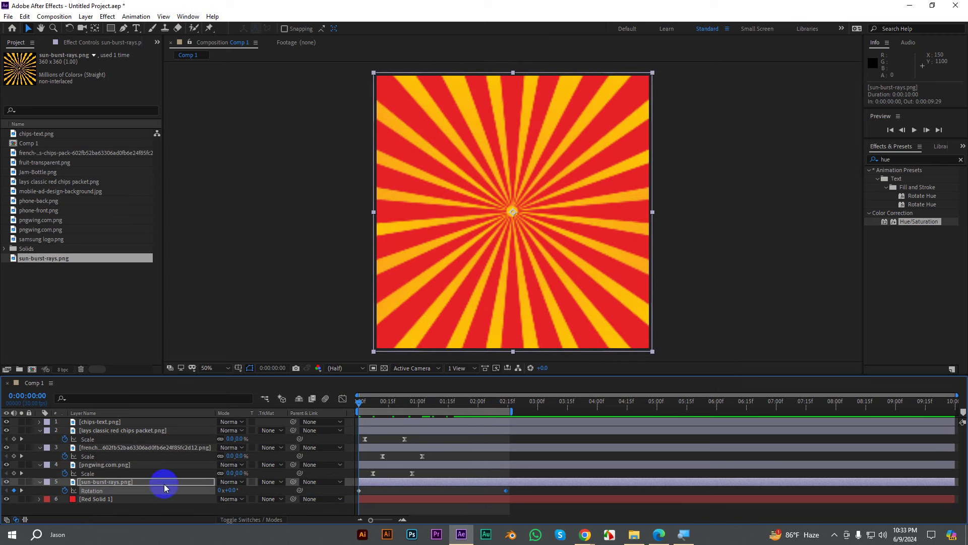
pyautogui.moveTo(361, 401); pyautogui.dragTo(368, 406)
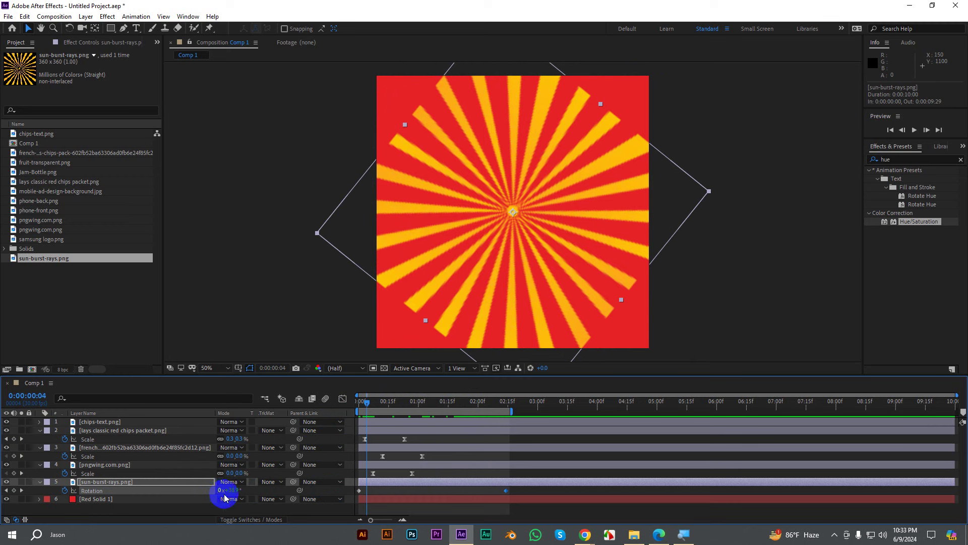
# Step: Enlarge the sun-burst rays to 448% scale and preview
pyautogui.press('s')
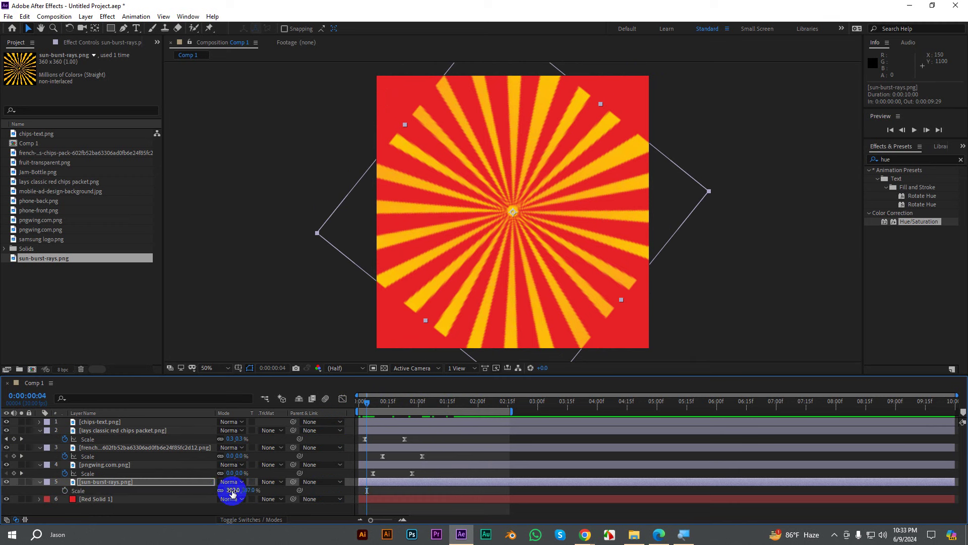
pyautogui.moveTo(233, 493); pyautogui.dragTo(306, 493)
pyautogui.press('space')
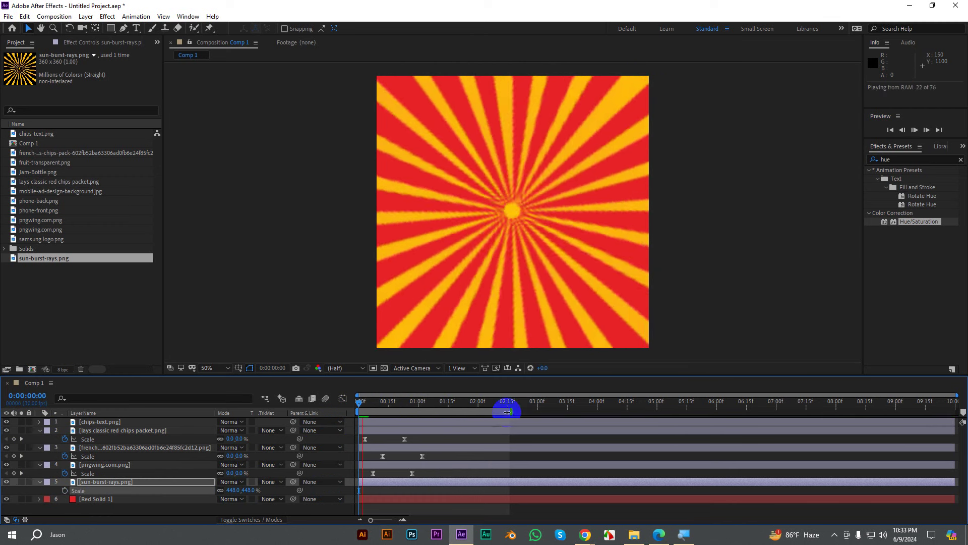
pyautogui.press('space')
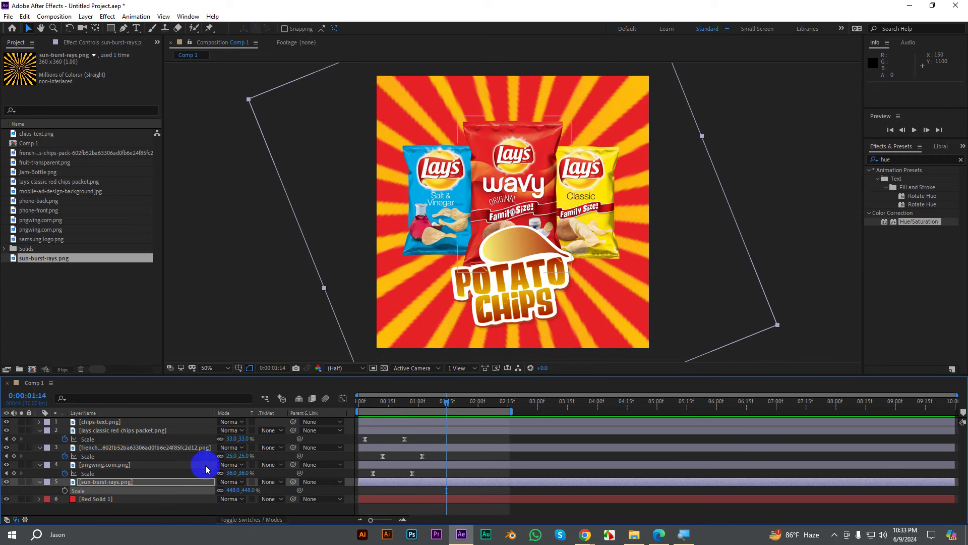
# Step: Revisit the 2:14 Rotation keyframe and end the work area at 2:15 for preview
pyautogui.press('r')
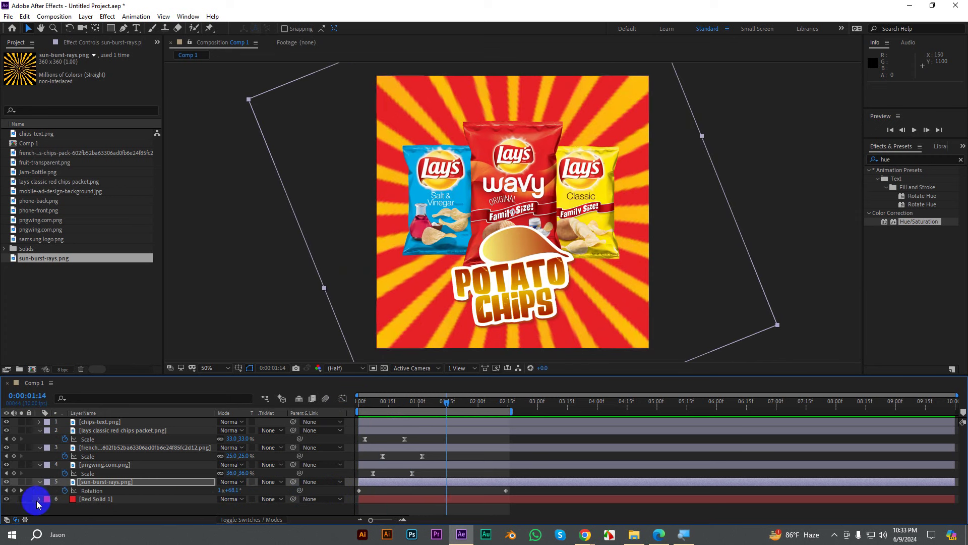
pyautogui.click(23, 490)
pyautogui.click(221, 490)
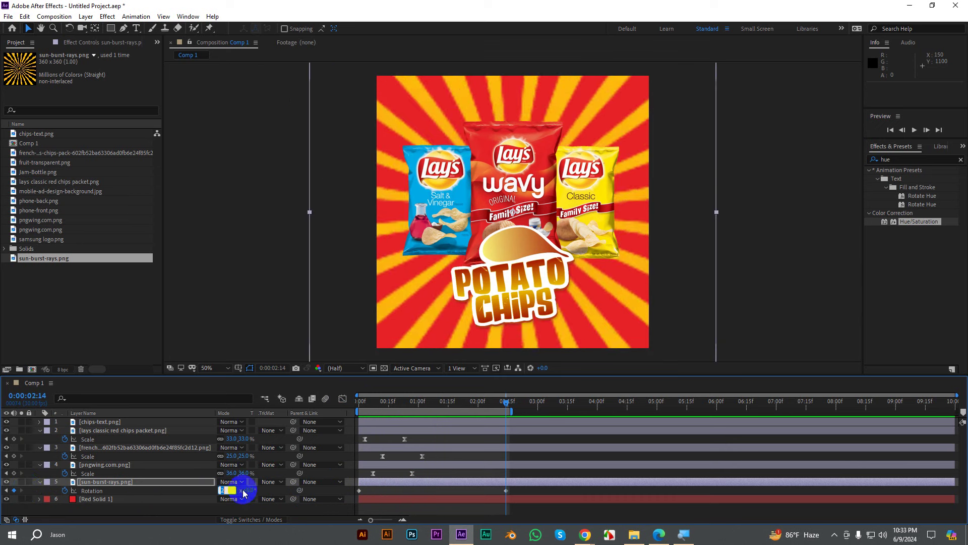
pyautogui.click(465, 438)
pyautogui.press('n')
pyautogui.moveTo(507, 404); pyautogui.dragTo(340, 407)
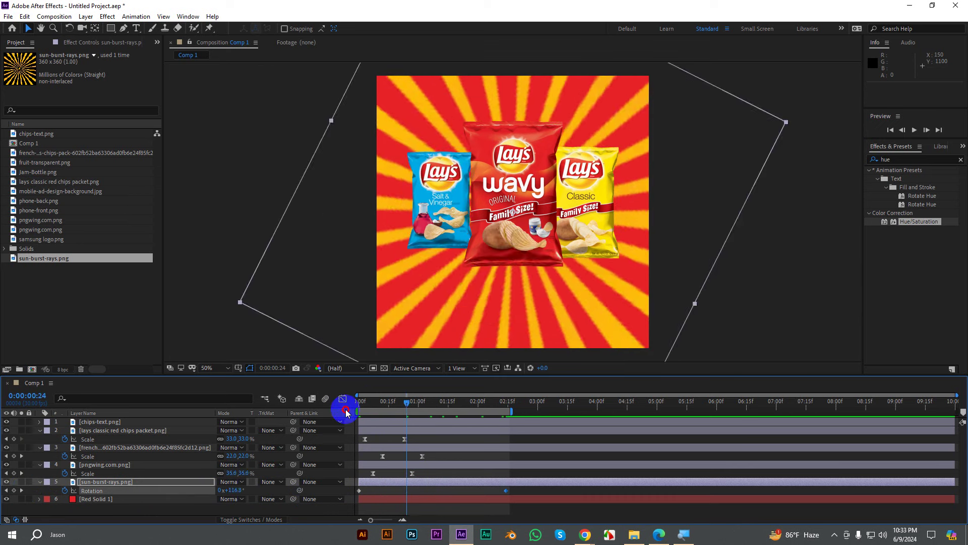
pyautogui.press('space')
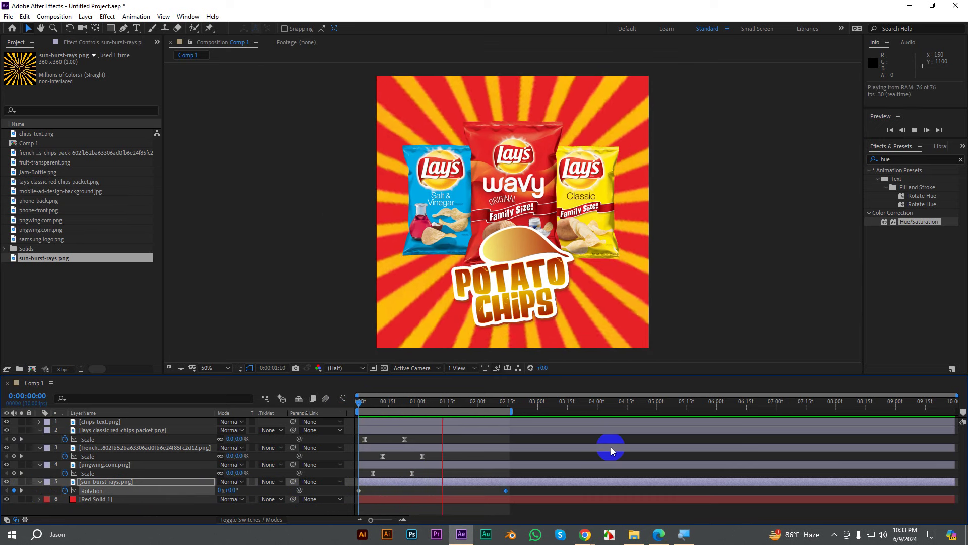
pyautogui.click(530, 439)
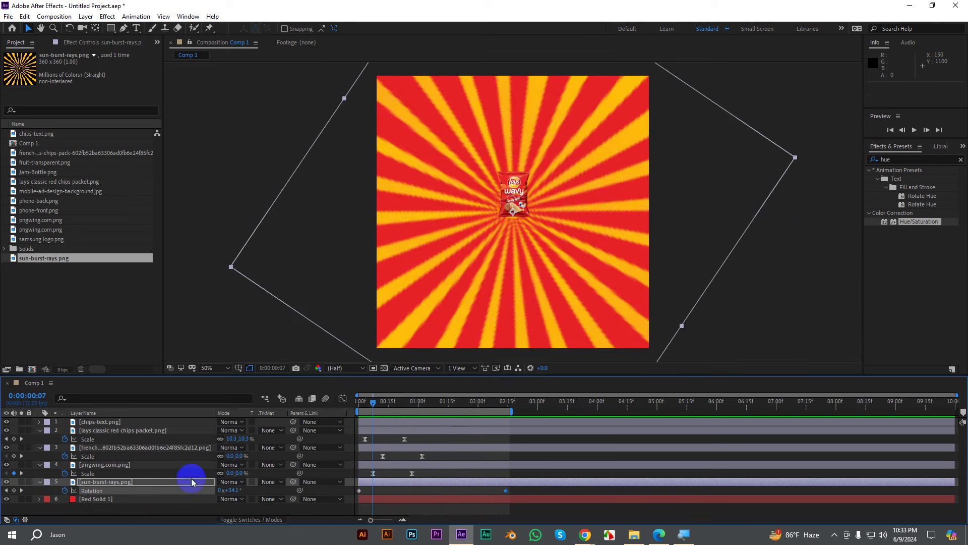
# Step: Set the 2:14 Rotation keyframe to 0x+90° and preview it enlarged
pyautogui.click(22, 490)
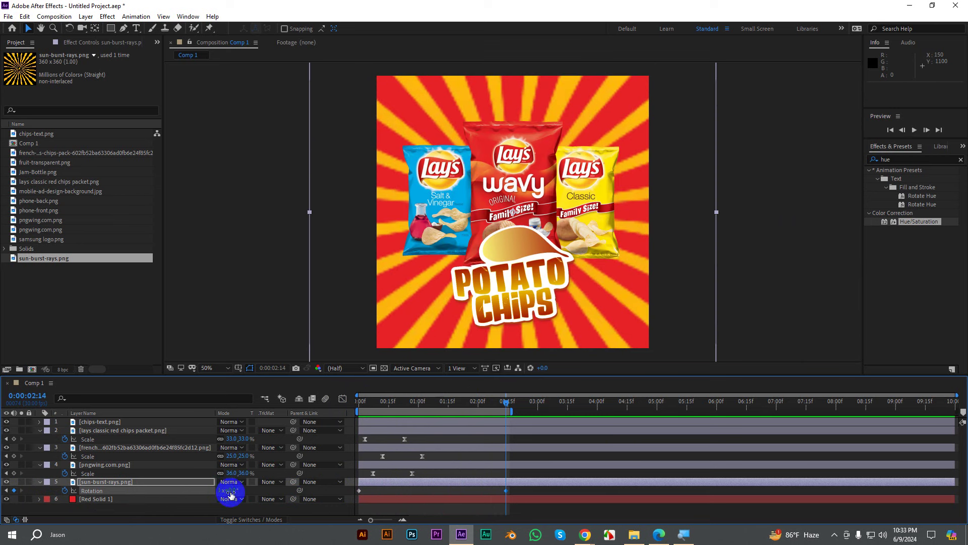
pyautogui.click(221, 491)
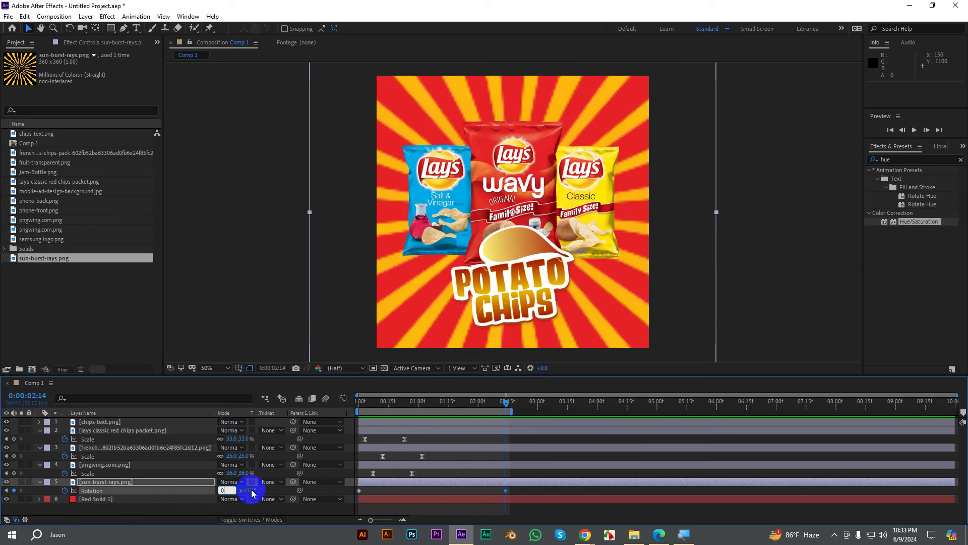
pyautogui.click(249, 493)
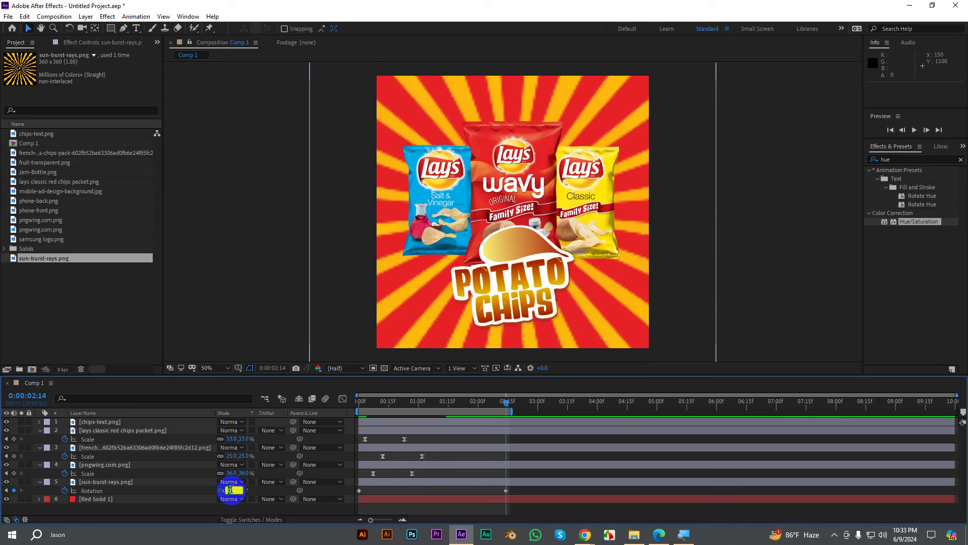
pyautogui.click(379, 480)
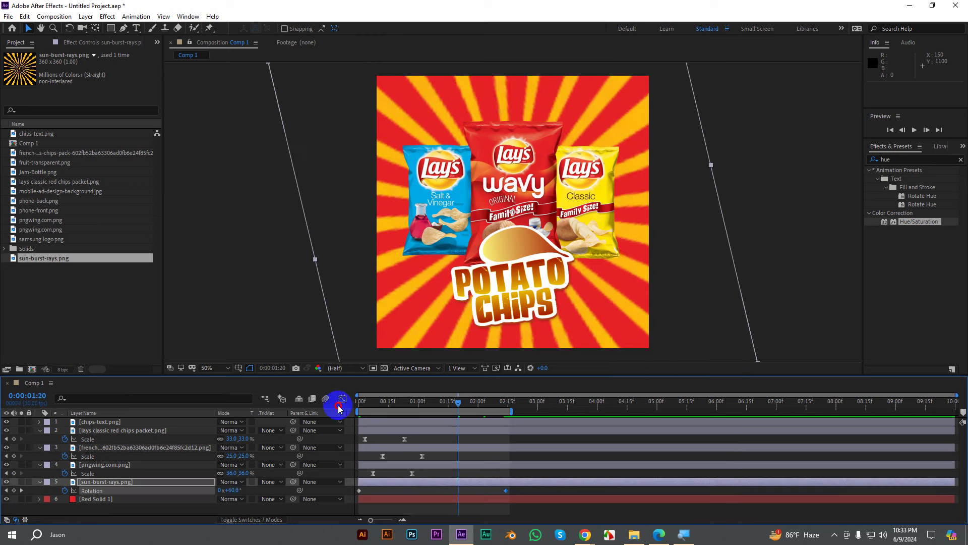
pyautogui.press('space')
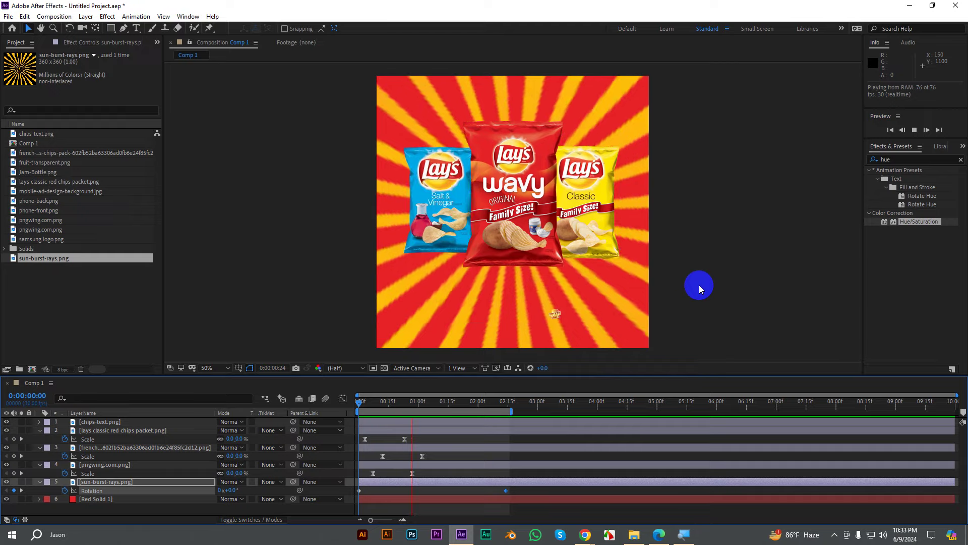
pyautogui.press('space')
pyautogui.press('`')
pyautogui.press('space')
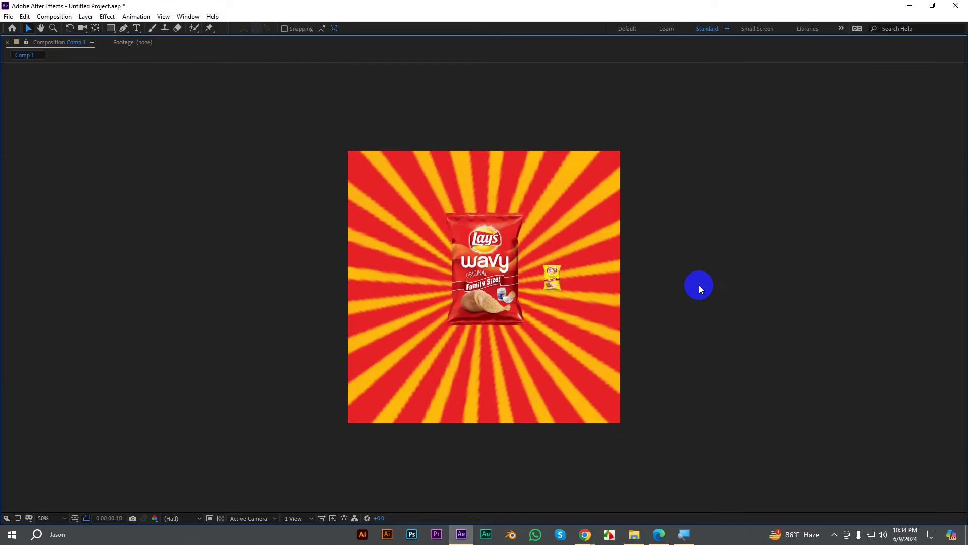
# Step: Collapse and select all six layers, then pre-compose them as 'chips' with Ctrl+Shift+C
pyautogui.press('`')
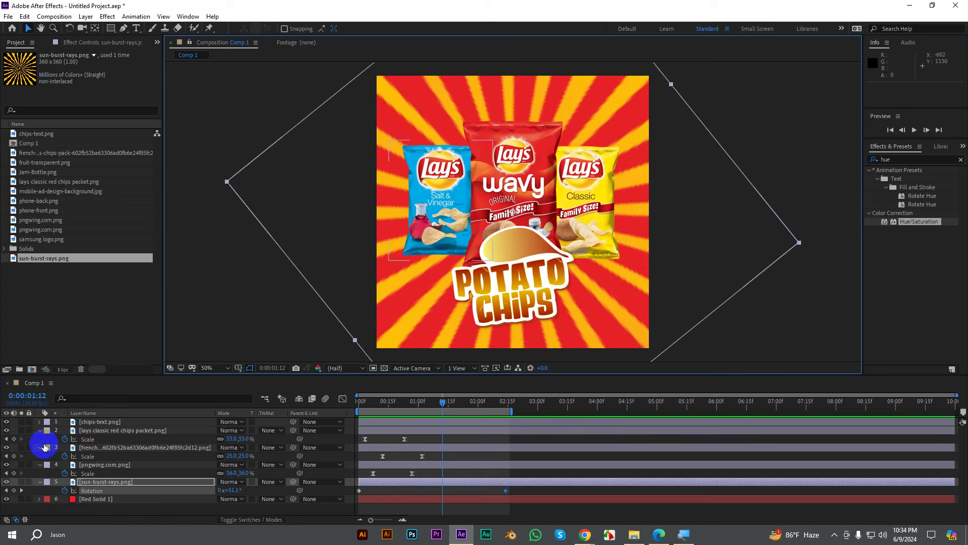
pyautogui.click(40, 430)
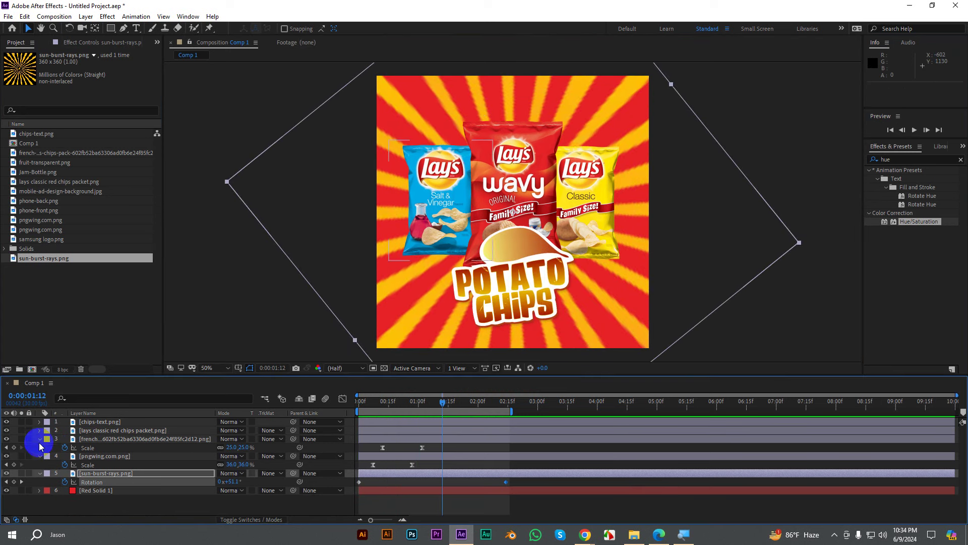
pyautogui.click(39, 439)
pyautogui.click(39, 448)
pyautogui.click(39, 456)
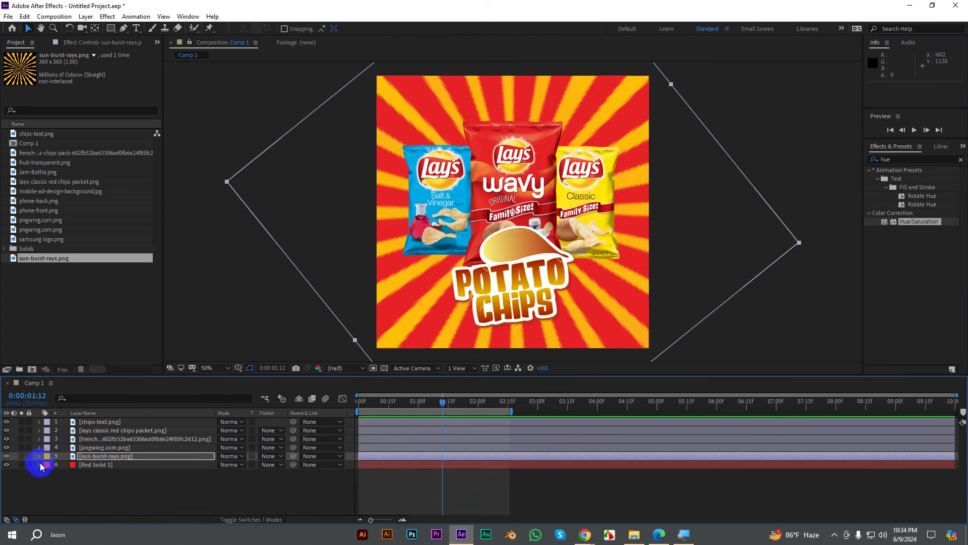
pyautogui.moveTo(173, 497); pyautogui.dragTo(75, 419)
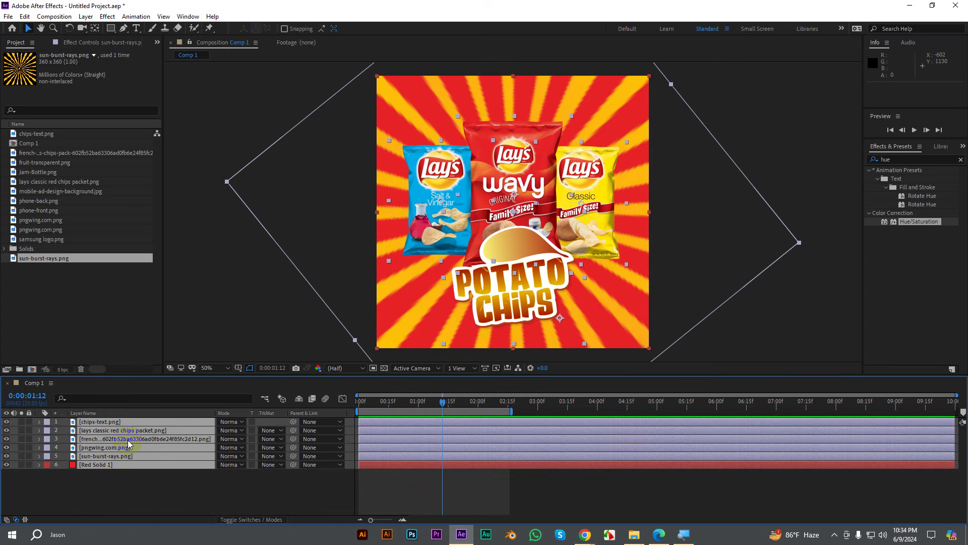
pyautogui.hotkey('ctrl', 'shift', 'c')
pyautogui.write('chip')
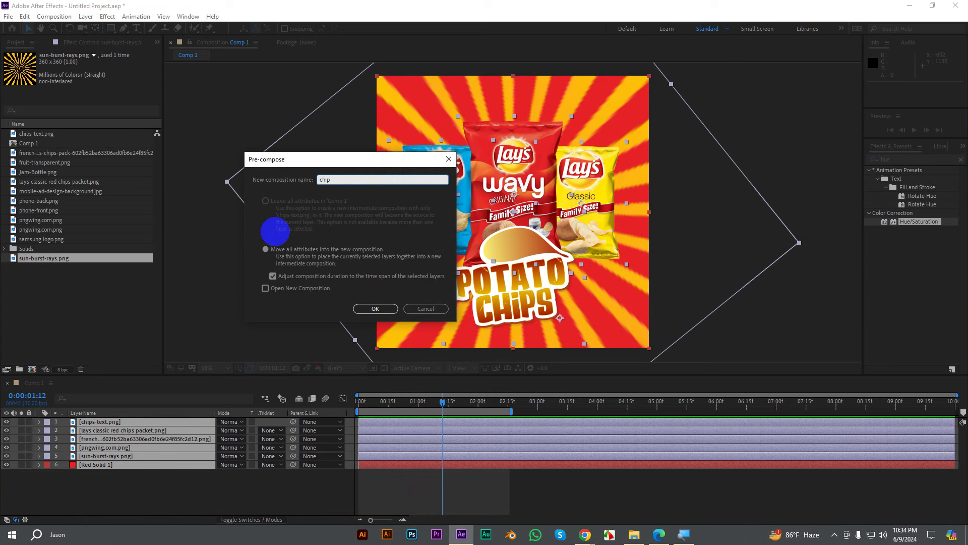
pyautogui.write('s')
pyautogui.click(375, 308)
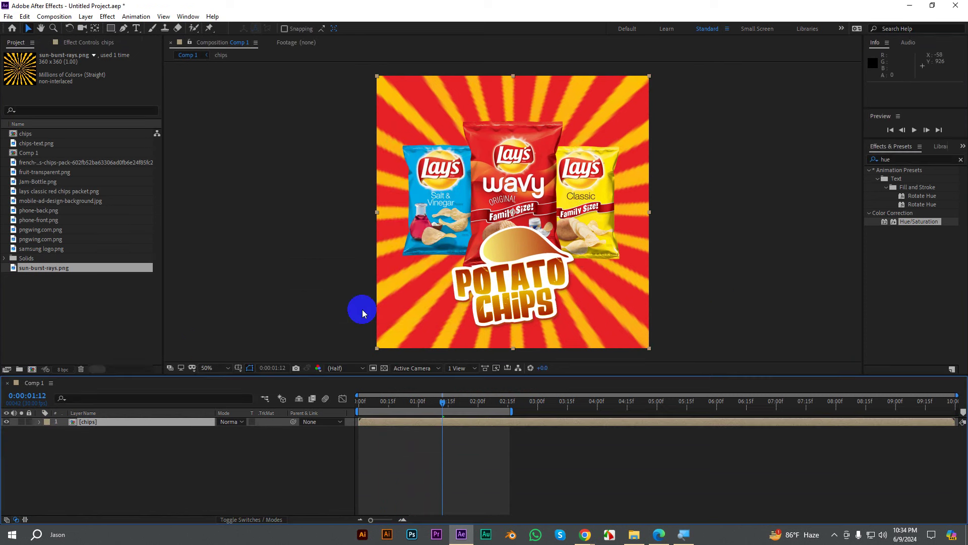
# Step: Hide the chips layer and add phone-back, phone-front, samsung logo and the ad background
pyautogui.click(7, 422)
pyautogui.click(195, 445)
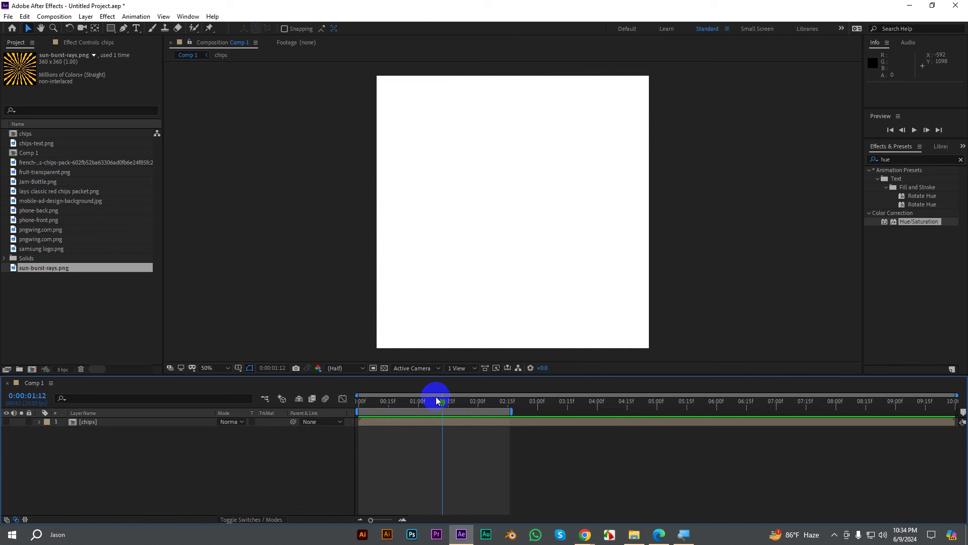
pyautogui.click(28, 174)
pyautogui.click(34, 183)
pyautogui.click(36, 211)
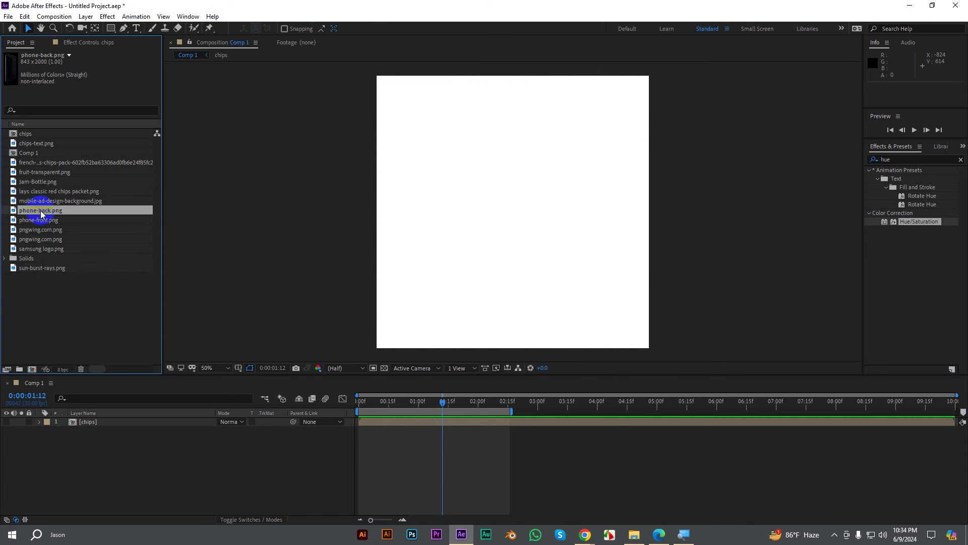
pyautogui.keyDown('ctrl'); pyautogui.click(35, 222); pyautogui.keyUp('ctrl')
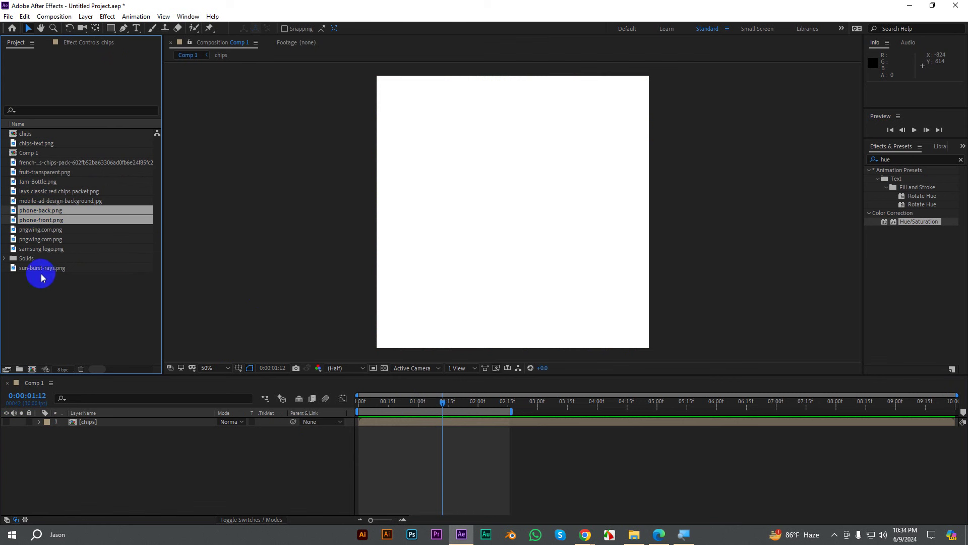
pyautogui.keyDown('ctrl'); pyautogui.click(31, 250); pyautogui.keyUp('ctrl')
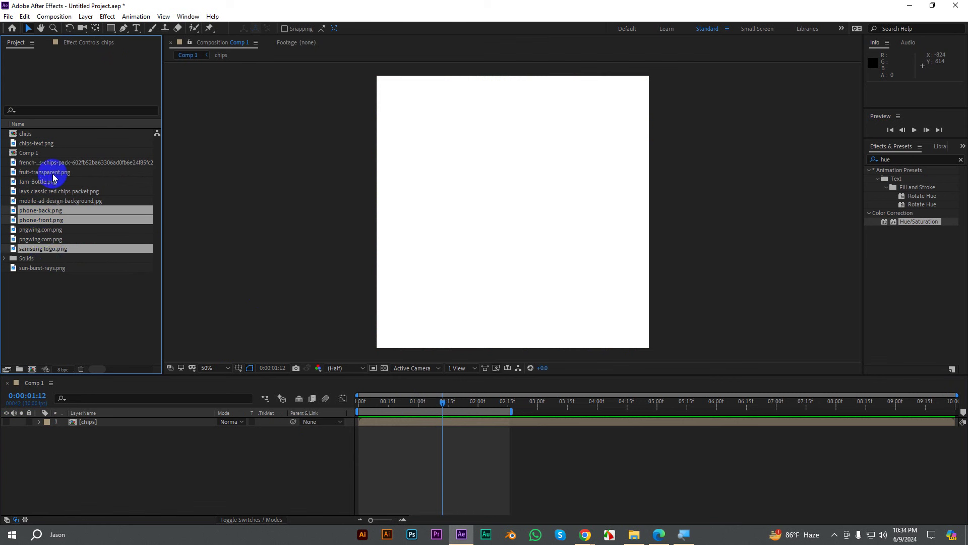
pyautogui.keyDown('ctrl'); pyautogui.click(36, 204); pyautogui.keyUp('ctrl')
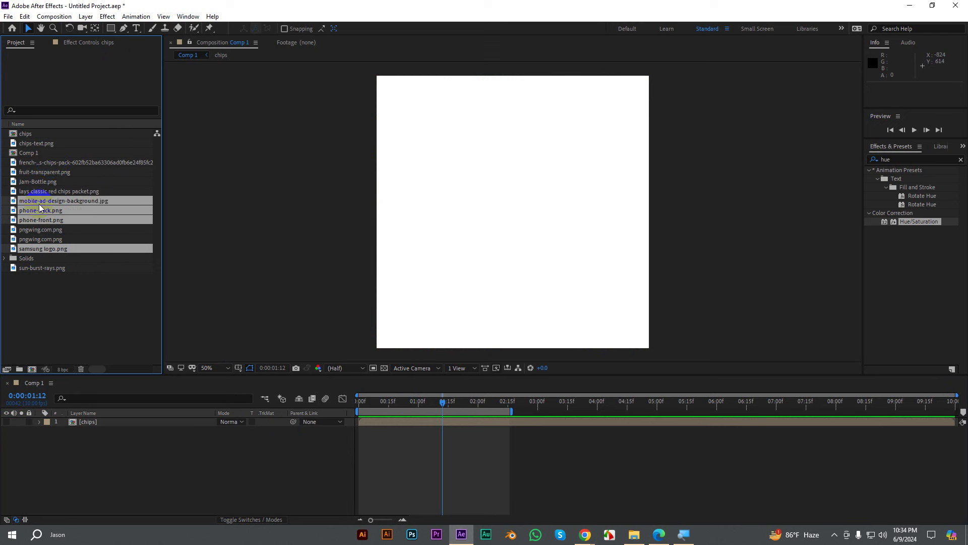
pyautogui.moveTo(36, 204); pyautogui.dragTo(97, 452)
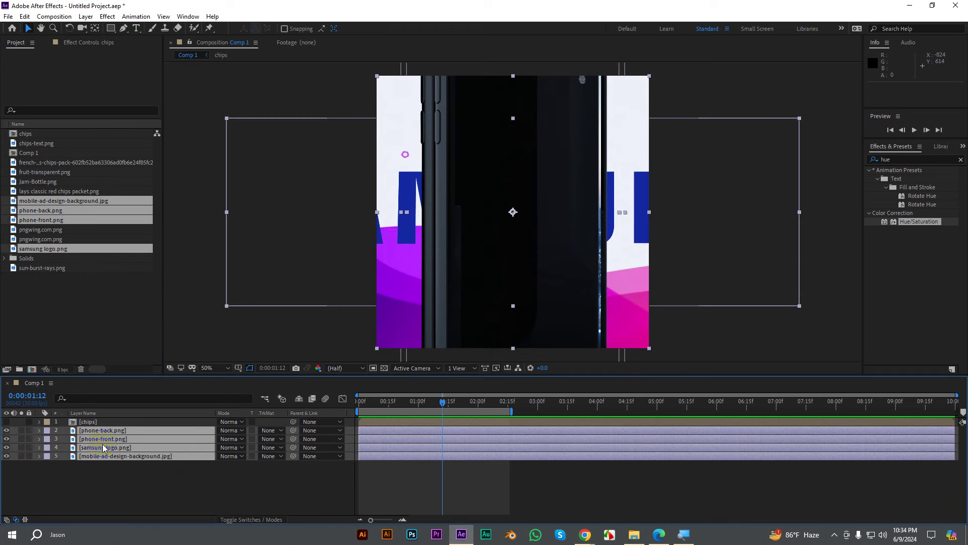
# Step: Scale both phones and the Samsung logo down to 34%
pyautogui.click(124, 481)
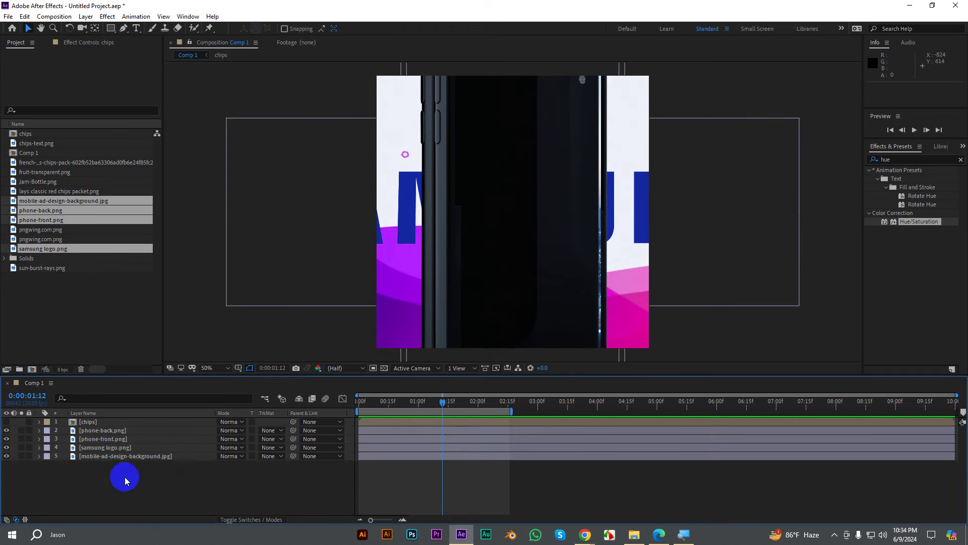
pyautogui.click(107, 431)
pyautogui.click(107, 458)
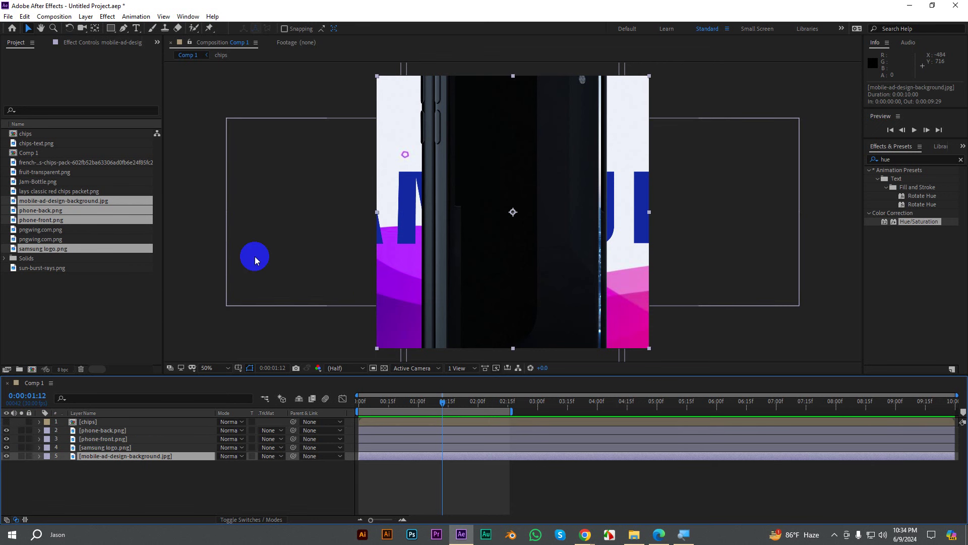
pyautogui.click(104, 440)
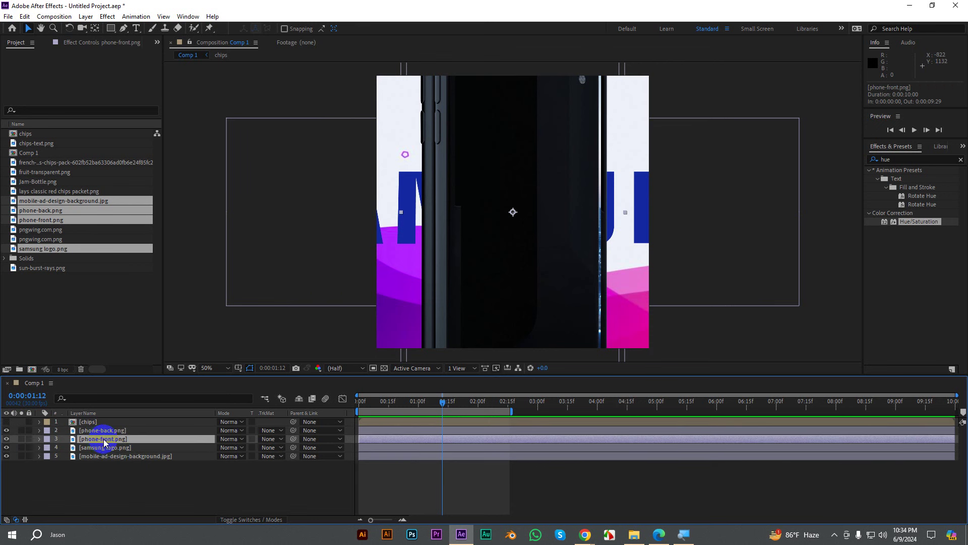
pyautogui.keyDown('ctrl'); pyautogui.click(114, 450); pyautogui.keyUp('ctrl')
pyautogui.keyDown('ctrl'); pyautogui.click(110, 428); pyautogui.keyUp('ctrl')
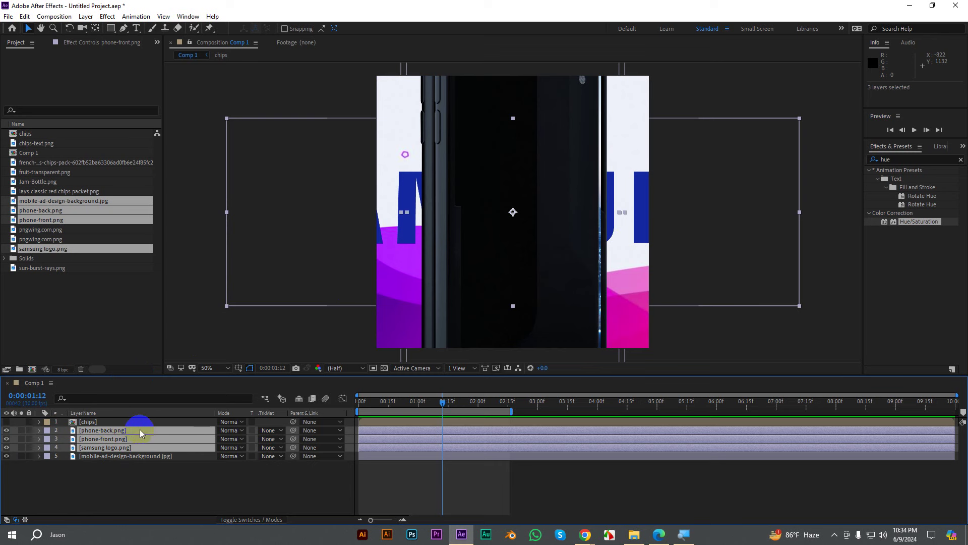
pyautogui.press('s')
pyautogui.moveTo(232, 439); pyautogui.dragTo(197, 441)
pyautogui.click(674, 266)
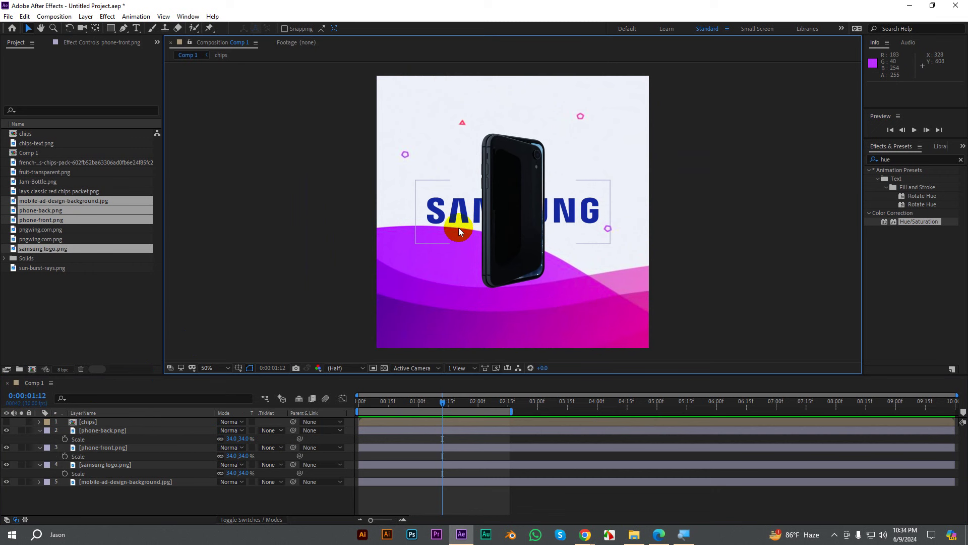
# Step: Lift the Samsung logo to the top and overlap the phones, front above back
pyautogui.moveTo(459, 231); pyautogui.dragTo(458, 133)
pyautogui.click(525, 209)
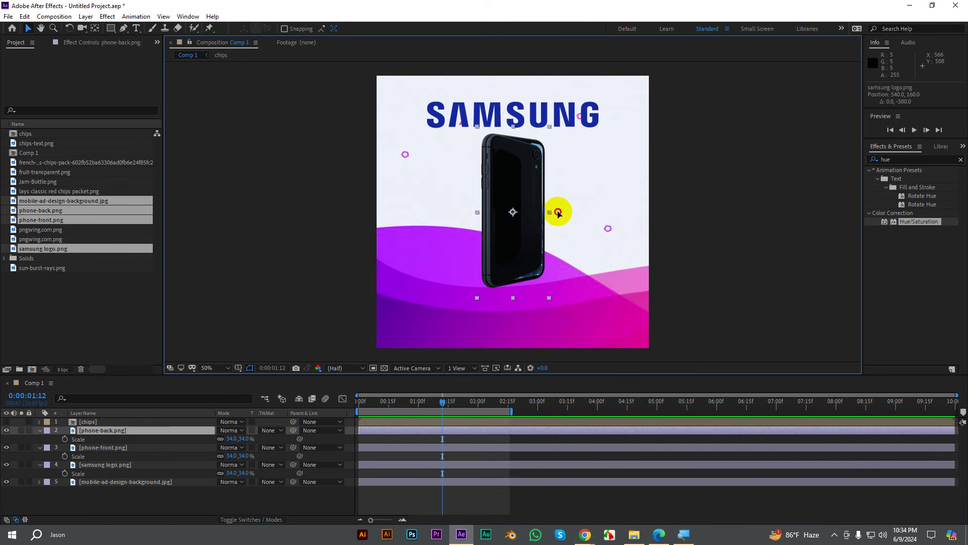
pyautogui.moveTo(558, 212); pyautogui.dragTo(475, 216)
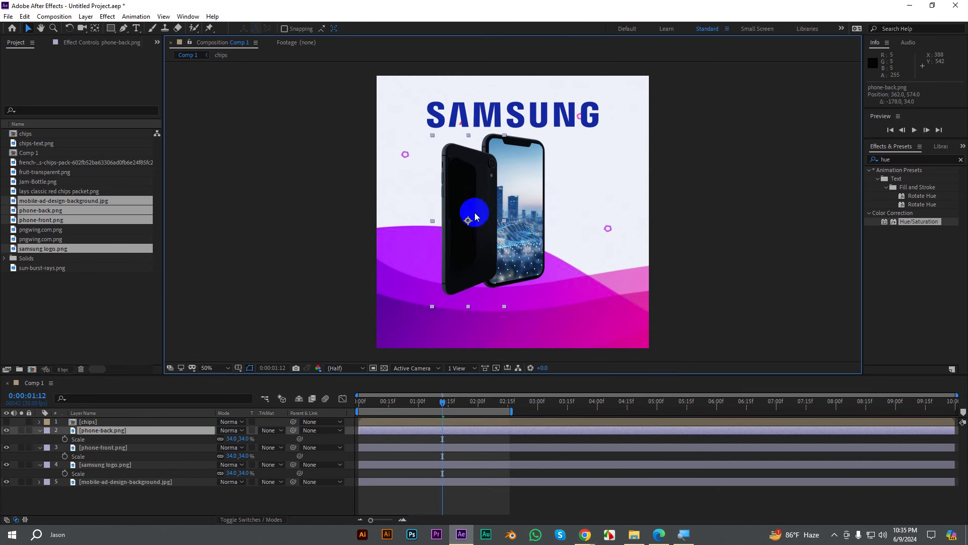
pyautogui.moveTo(93, 448); pyautogui.dragTo(96, 428)
pyautogui.moveTo(522, 247); pyautogui.dragTo(551, 266)
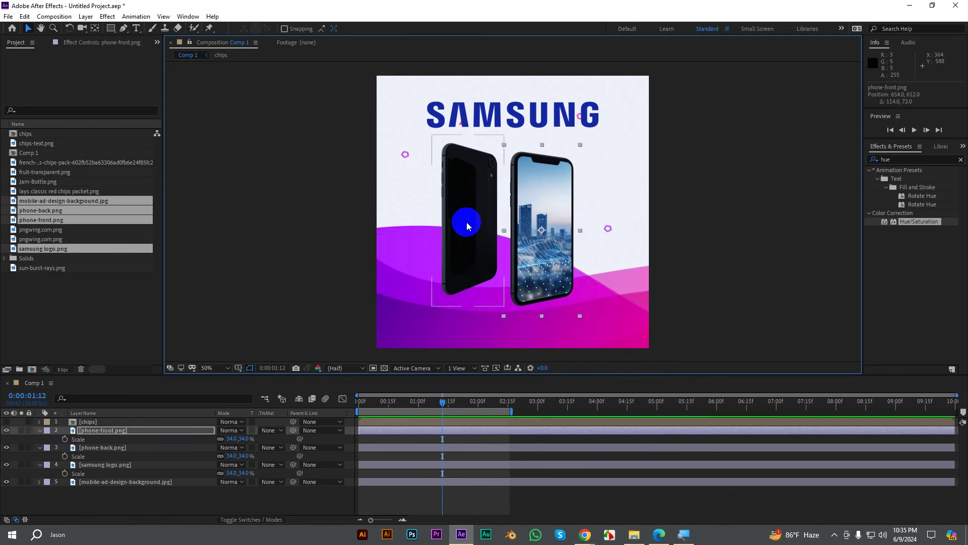
pyautogui.moveTo(467, 226); pyautogui.dragTo(484, 252)
pyautogui.moveTo(561, 239); pyautogui.dragTo(554, 239)
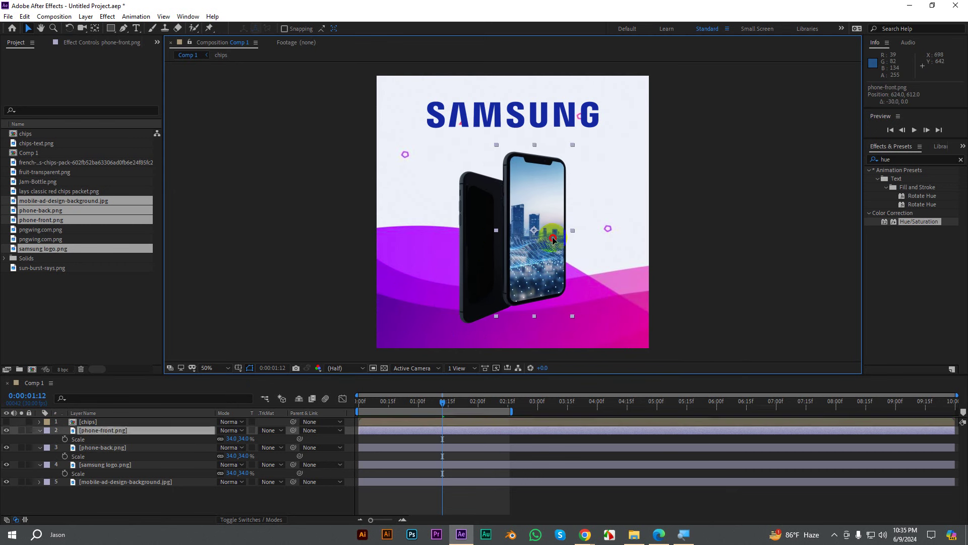
pyautogui.moveTo(473, 231); pyautogui.dragTo(483, 224)
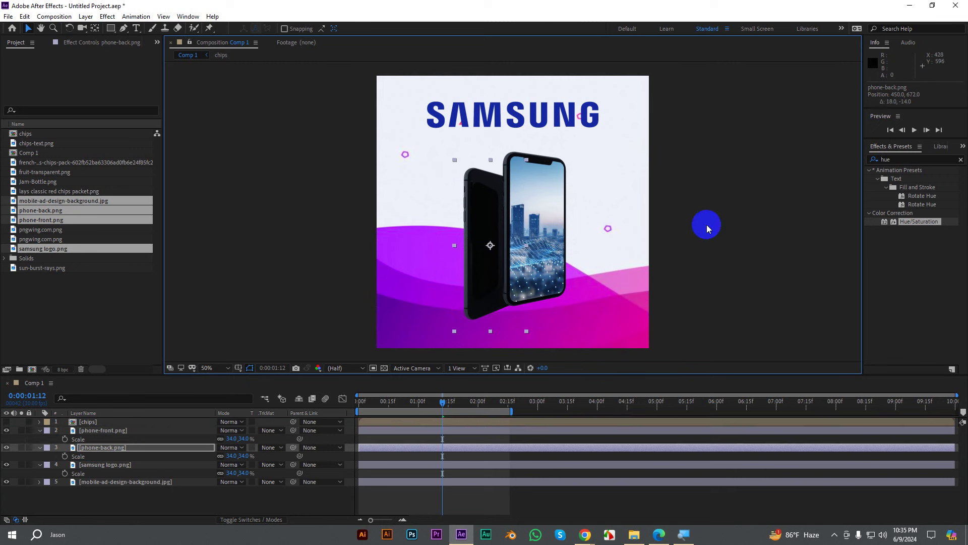
pyautogui.click(697, 262)
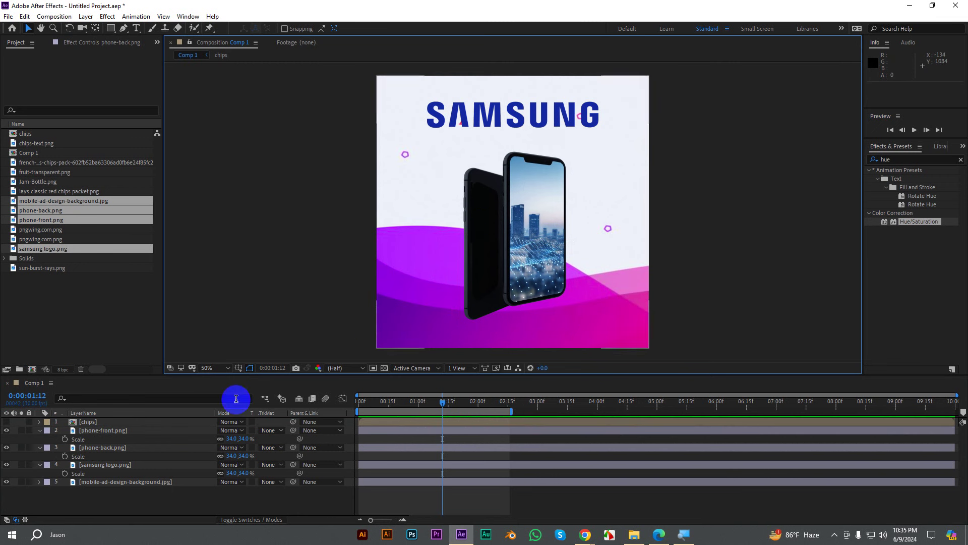
# Step: Collapse the new layers' Scale properties and clear the selection
pyautogui.click(40, 433)
pyautogui.click(40, 431)
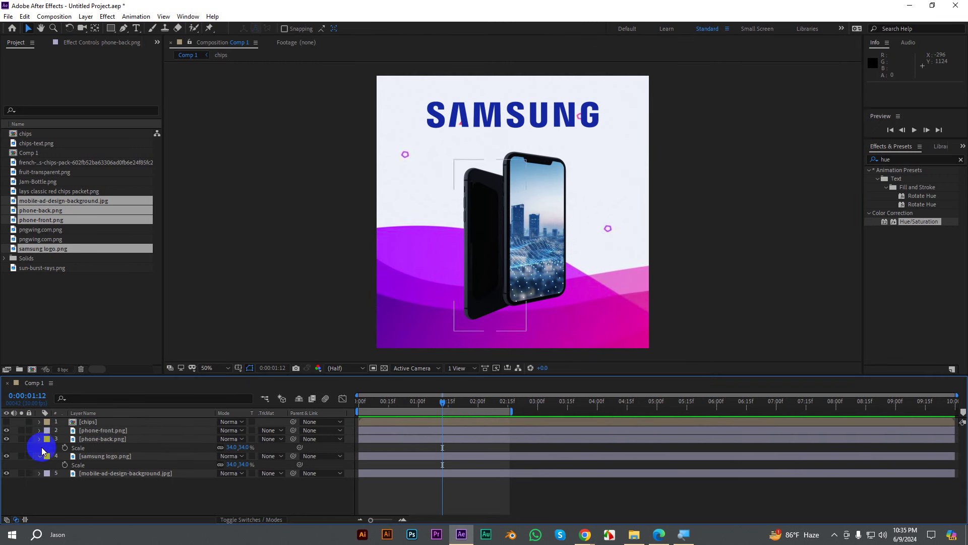
pyautogui.click(39, 438)
pyautogui.click(39, 448)
pyautogui.click(163, 457)
pyautogui.click(444, 305)
pyautogui.click(297, 313)
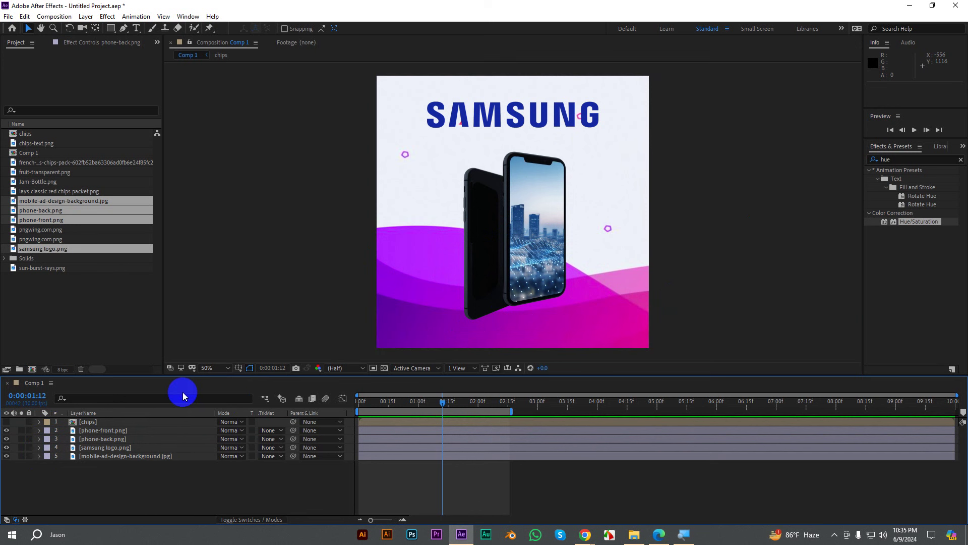
# Step: Select both phones and preview the composition from the start
pyautogui.click(454, 264)
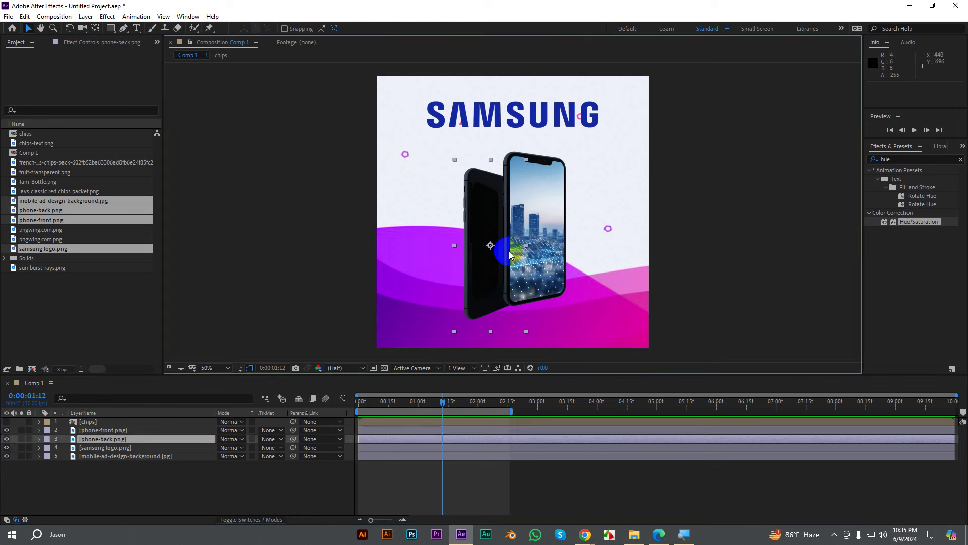
pyautogui.keyDown('shift'); pyautogui.click(545, 241); pyautogui.keyUp('shift')
pyautogui.moveTo(443, 402); pyautogui.dragTo(359, 402)
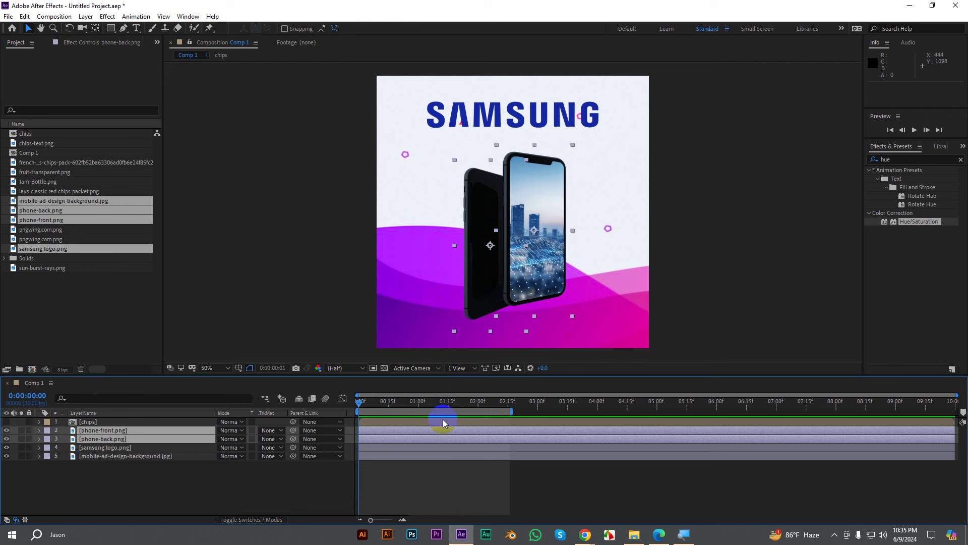
pyautogui.press('space')
pyautogui.keyDown('shift'); pyautogui.click(393, 450); pyautogui.keyUp('shift')
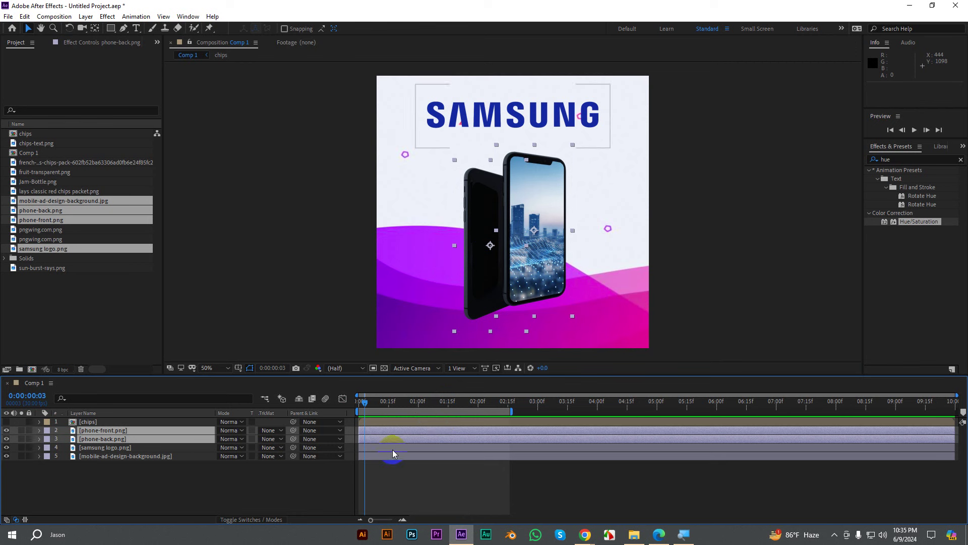
# Step: Add Position keyframes for both phones at frame 3 and at 0:00:00:23
pyautogui.press('p')
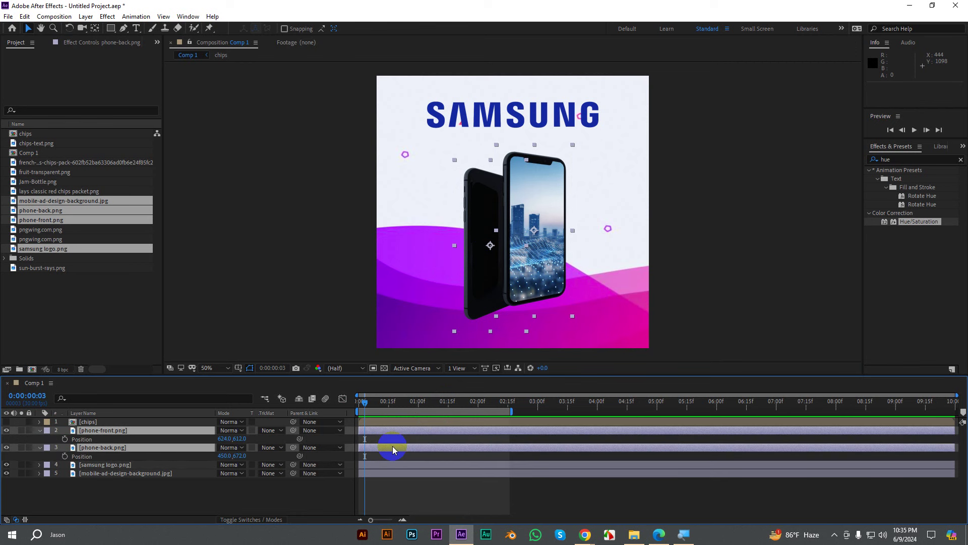
pyautogui.click(65, 439)
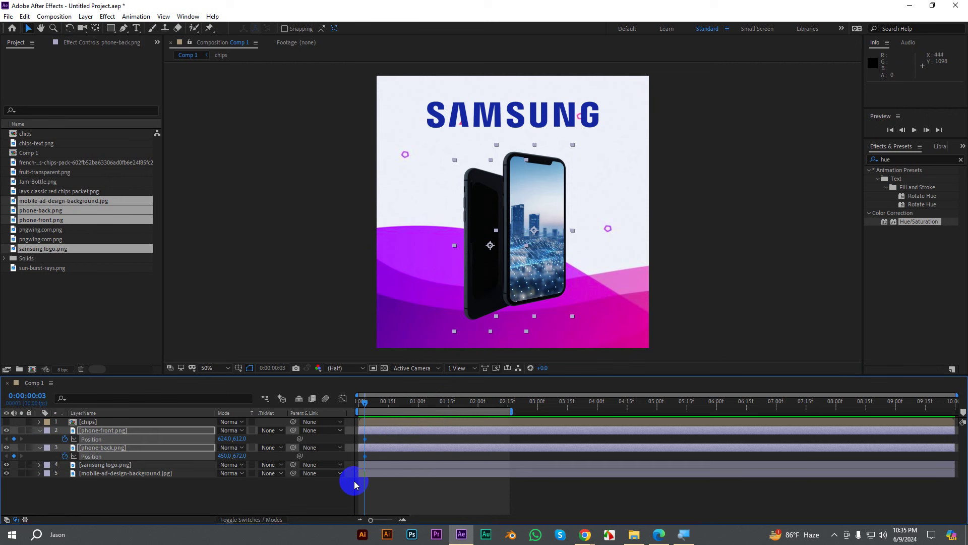
pyautogui.press('space')
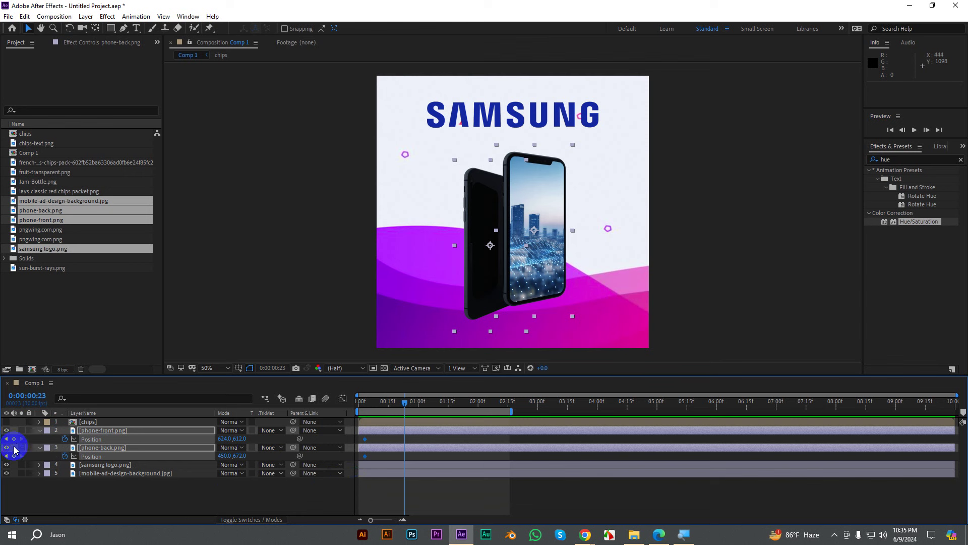
pyautogui.click(14, 456)
pyautogui.click(13, 439)
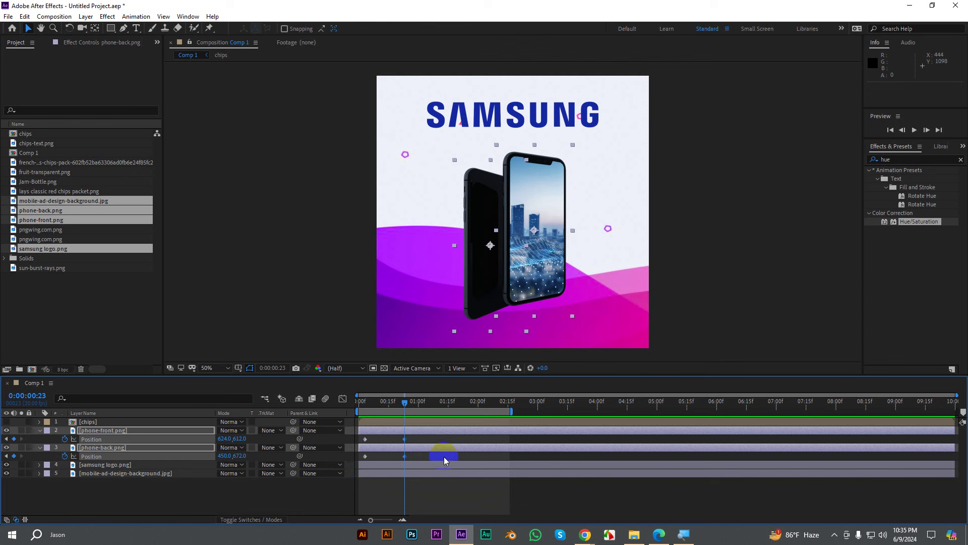
# Step: Select both end keyframes, return to frame 3 and zoom the viewer out
pyautogui.moveTo(414, 435); pyautogui.dragTo(399, 462)
pyautogui.click(410, 402)
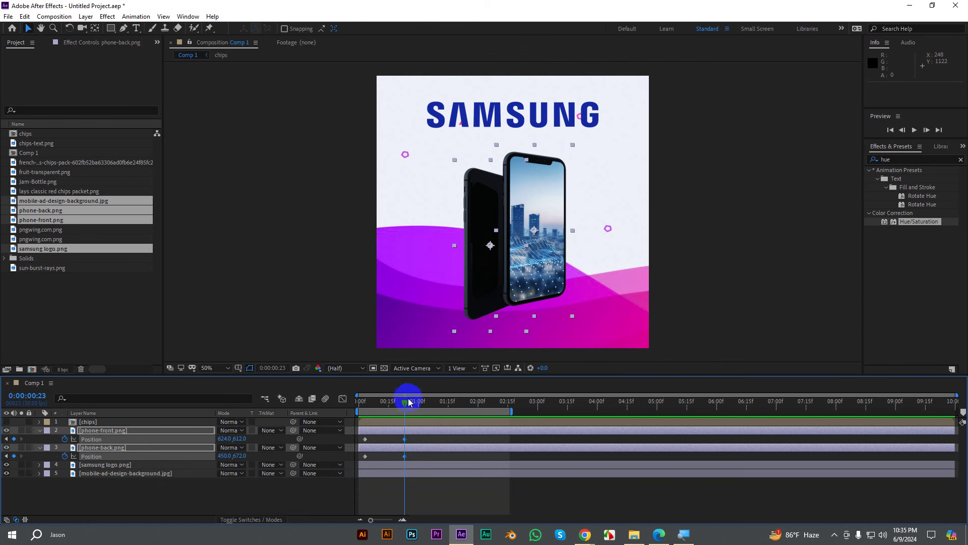
pyautogui.moveTo(407, 401); pyautogui.dragTo(365, 402)
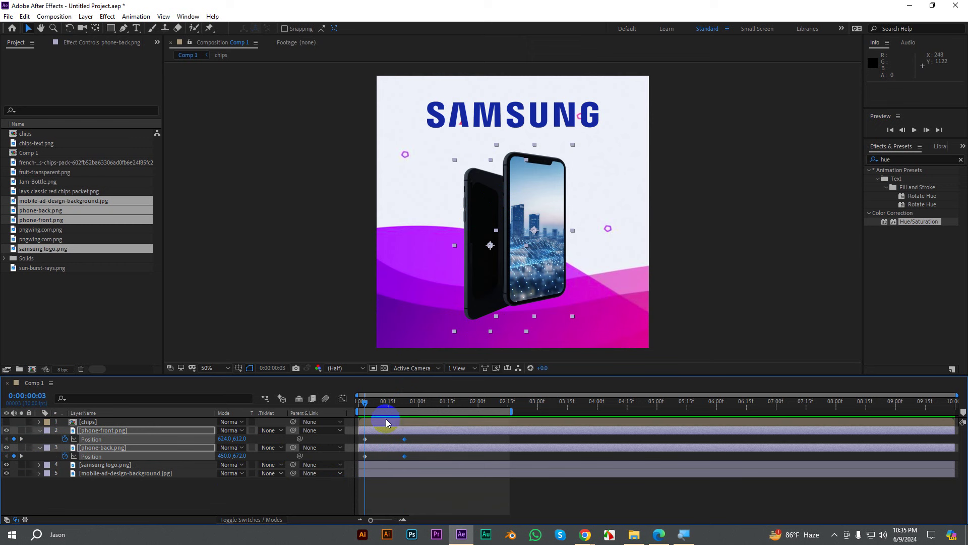
pyautogui.press(',')
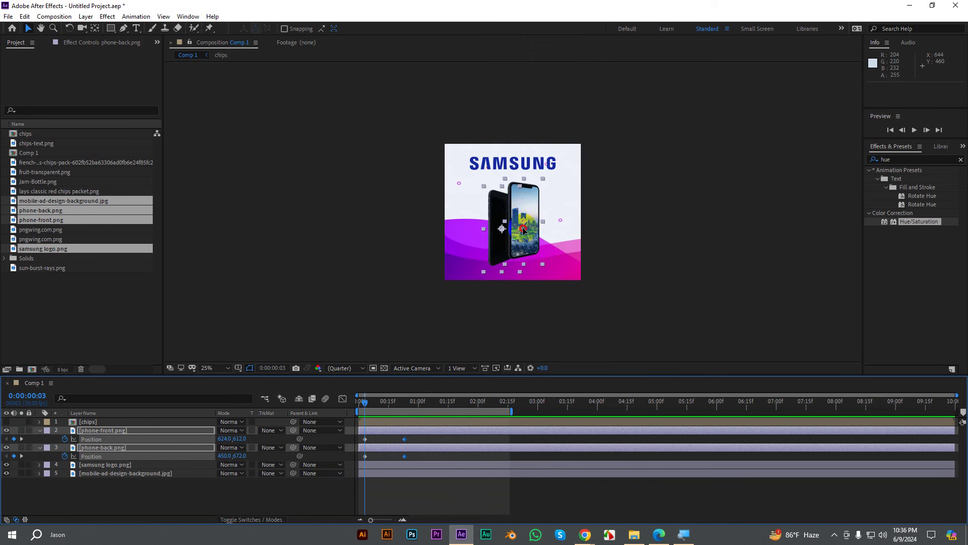
# Step: At frame 3, drag both phones below the frame (Y 1476 and 1536) and check their keyframes
pyautogui.moveTo(525, 216); pyautogui.dragTo(524, 324)
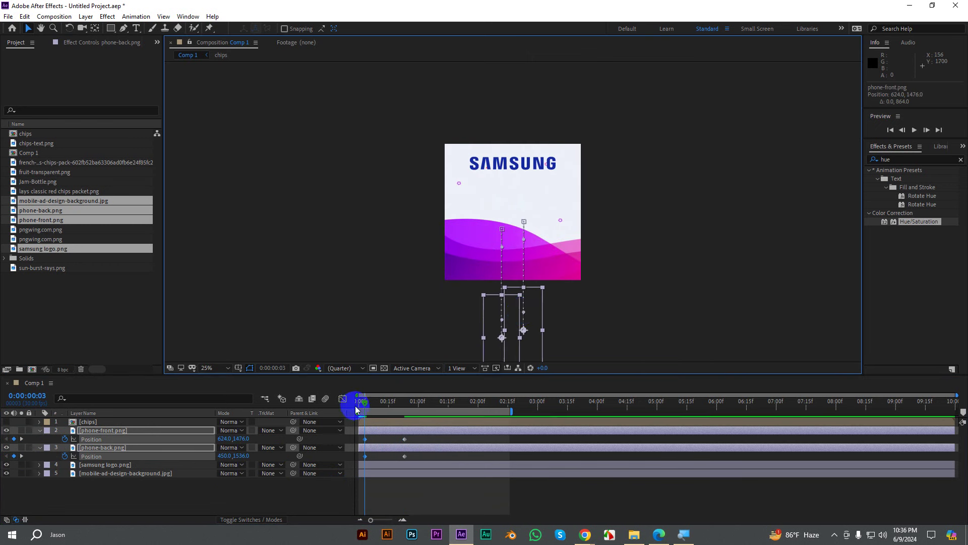
pyautogui.moveTo(364, 402); pyautogui.dragTo(399, 406)
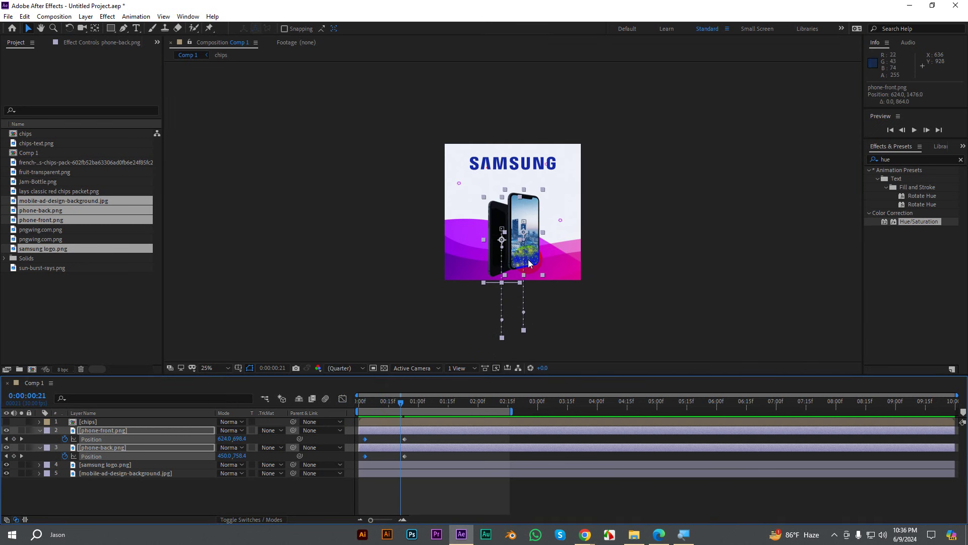
pyautogui.click(419, 438)
pyautogui.moveTo(422, 438)
pyautogui.mouseDown()
pyautogui.moveTo(358, 442)
pyautogui.moveTo(375, 456)
pyautogui.mouseUp()
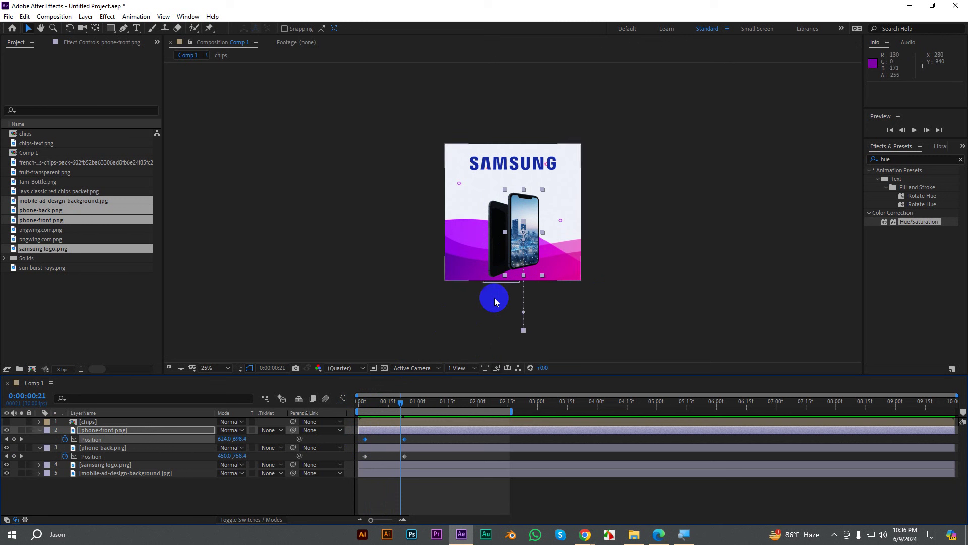
pyautogui.click(362, 439)
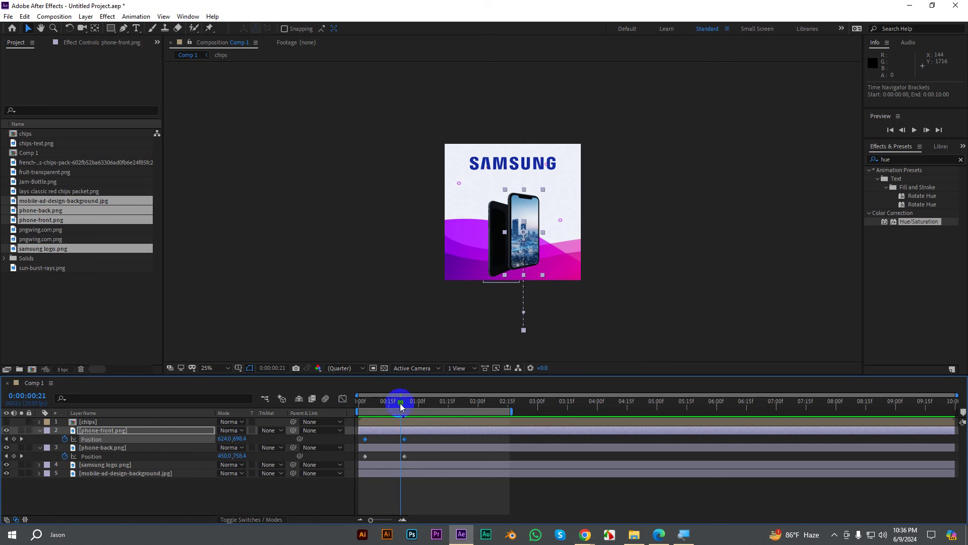
pyautogui.moveTo(401, 402); pyautogui.dragTo(351, 402)
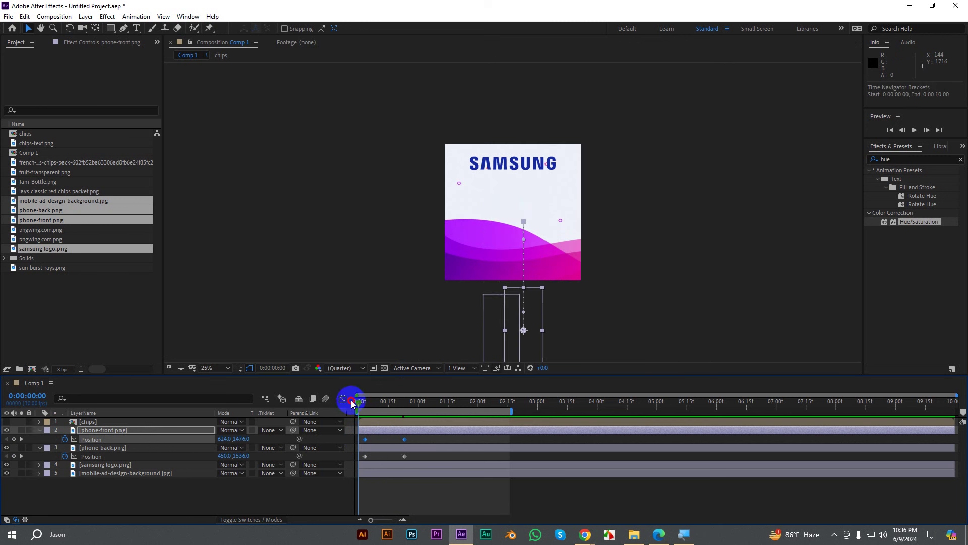
pyautogui.moveTo(411, 460); pyautogui.dragTo(350, 457)
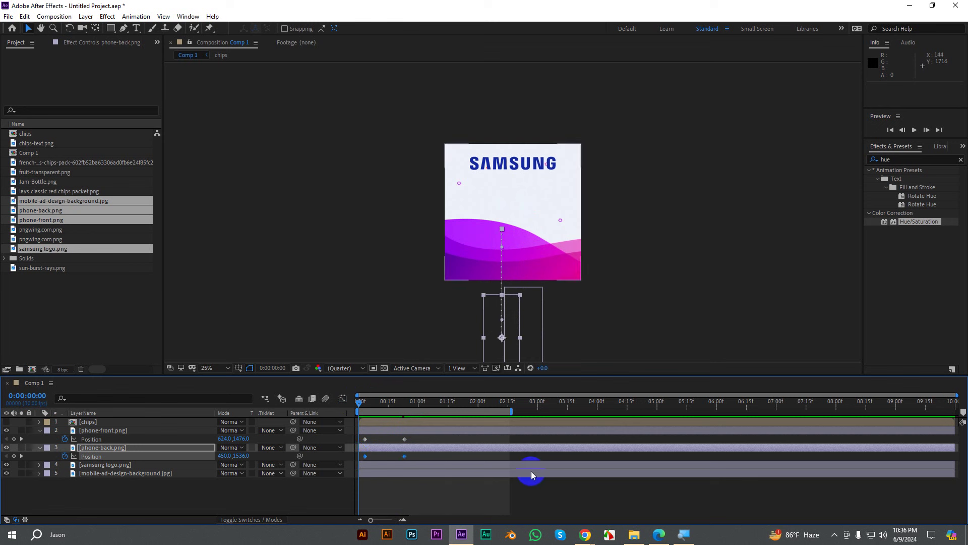
pyautogui.click(405, 456)
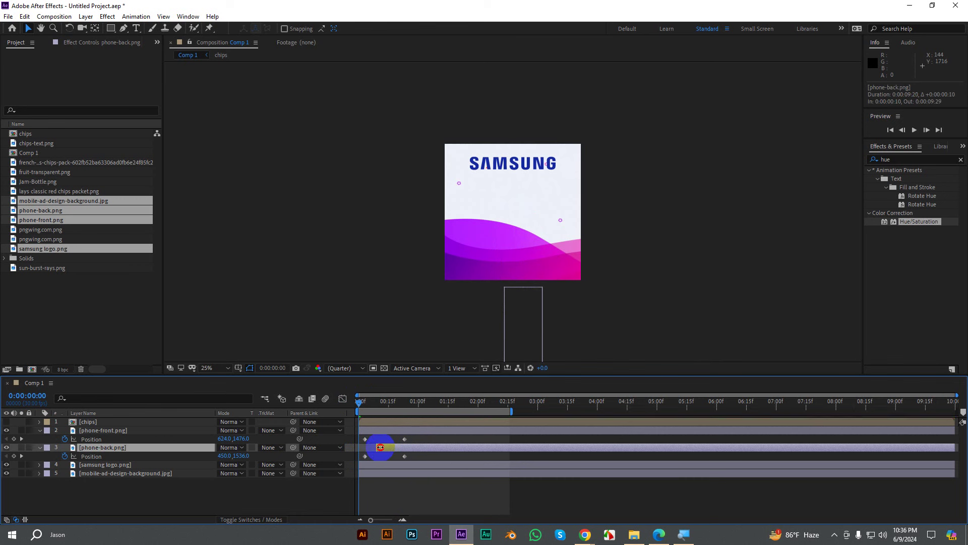
# Step: Try trimming and shifting the back phone layer later, then undo both changes
pyautogui.moveTo(359, 448); pyautogui.dragTo(380, 448)
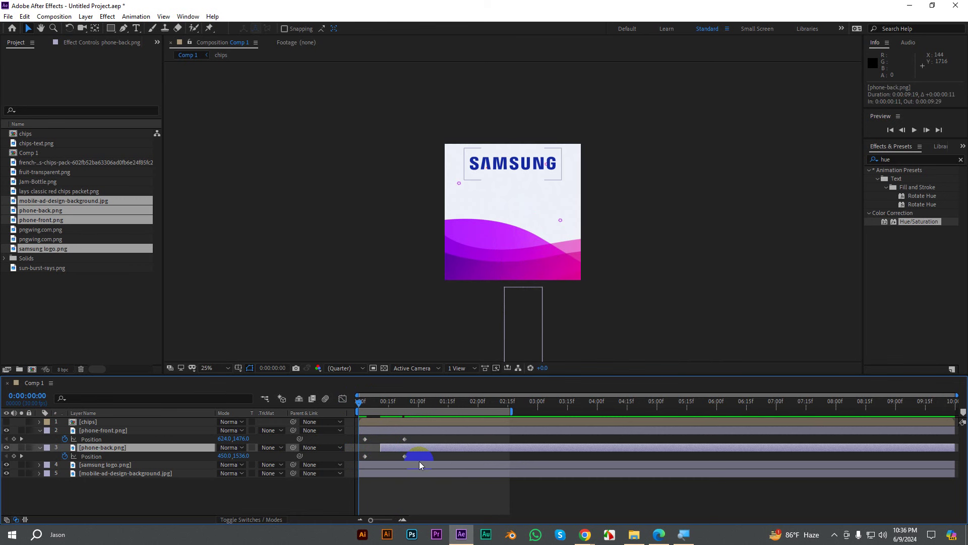
pyautogui.hotkey('ctrl', 'z')
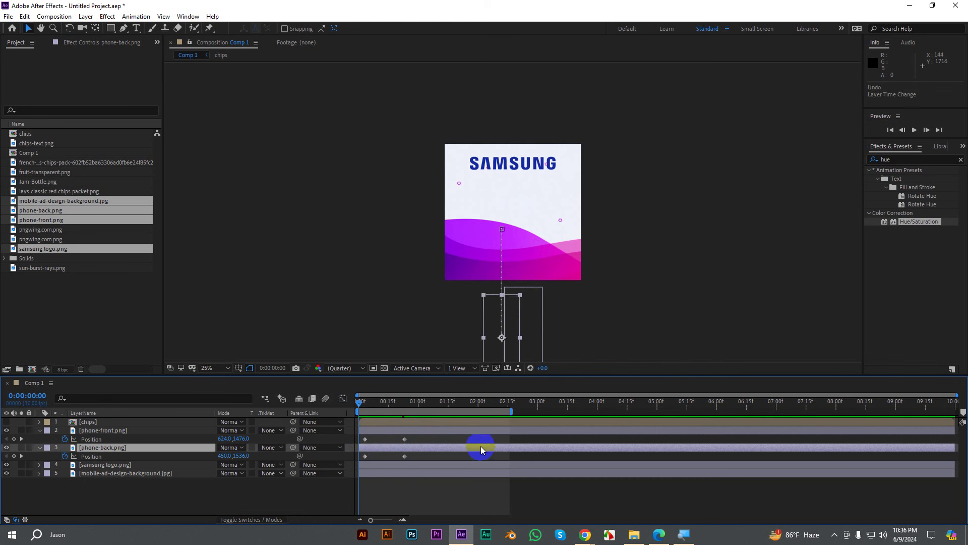
pyautogui.moveTo(446, 450); pyautogui.dragTo(454, 450)
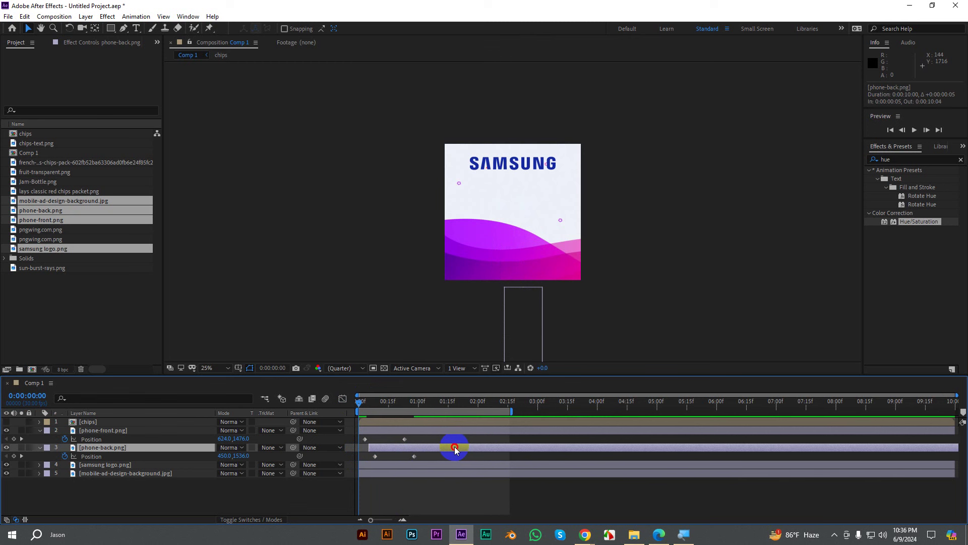
pyautogui.press('space')
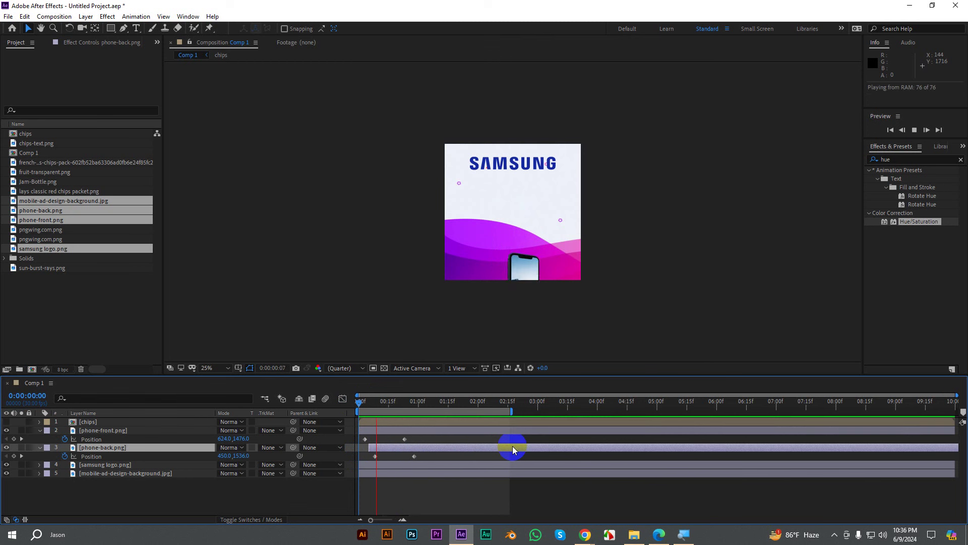
pyautogui.hotkey('ctrl', 'z')
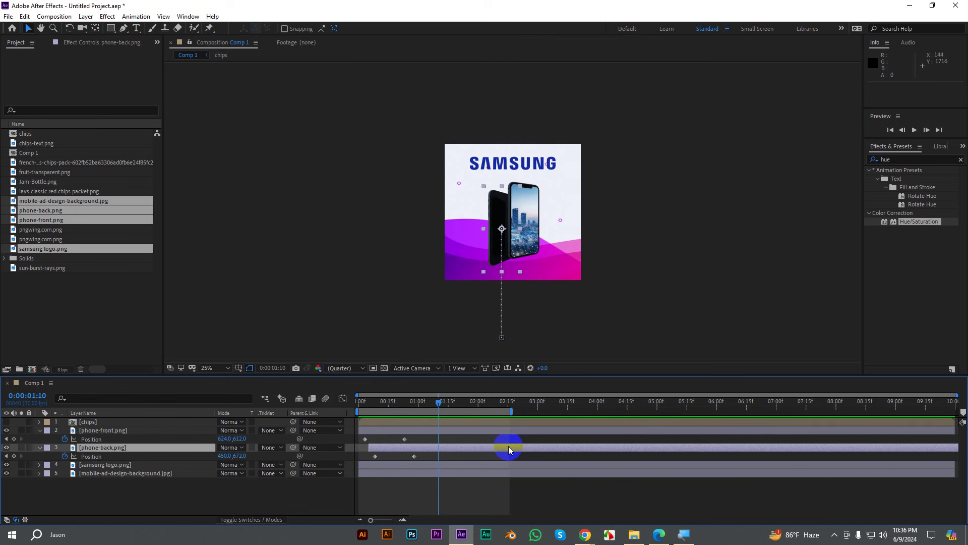
# Step: Shift the back phone's Position keyframes several frames later and scrub to check the stagger
pyautogui.moveTo(420, 453)
pyautogui.mouseDown()
pyautogui.moveTo(364, 459)
pyautogui.moveTo(415, 456)
pyautogui.mouseUp()
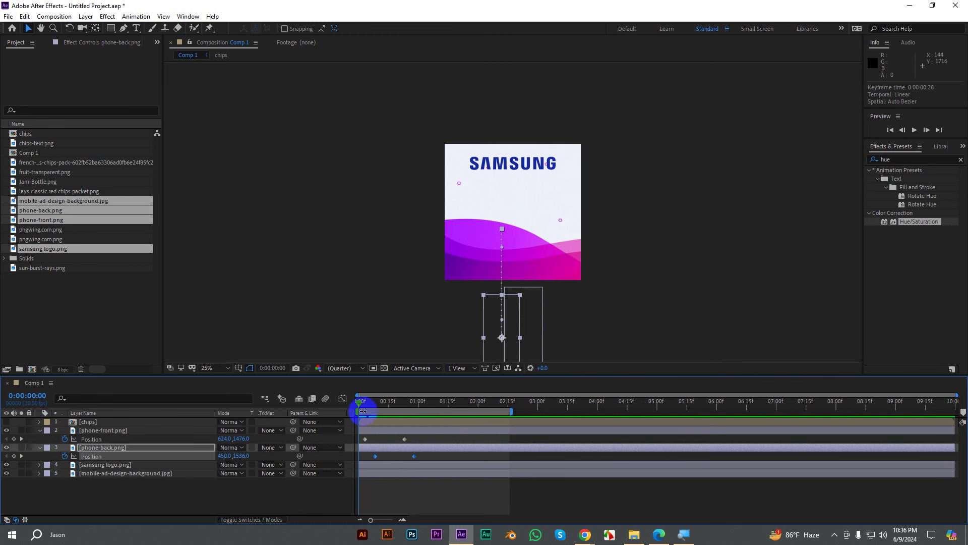
pyautogui.moveTo(363, 412)
pyautogui.mouseDown()
pyautogui.moveTo(408, 413)
pyautogui.moveTo(373, 413)
pyautogui.mouseUp()
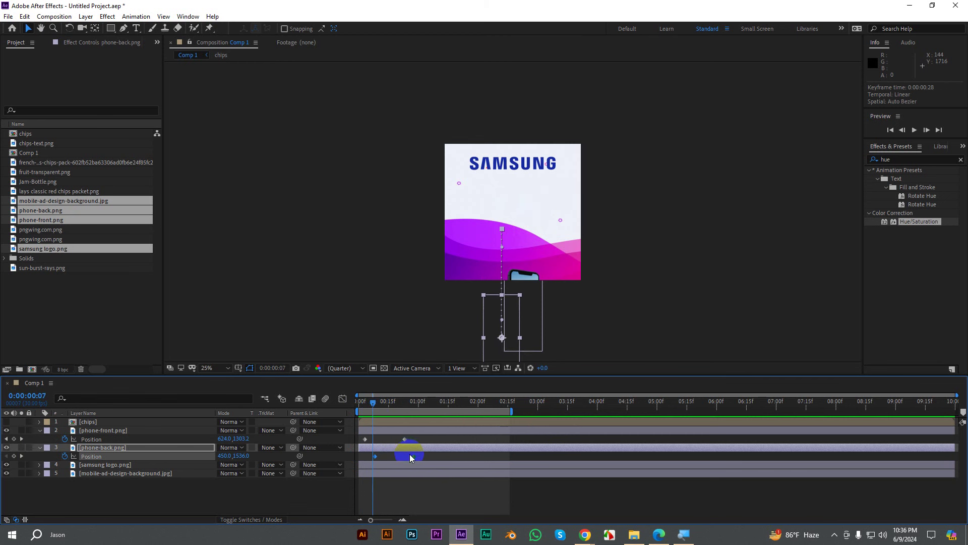
pyautogui.moveTo(411, 456); pyautogui.dragTo(416, 457)
pyautogui.click(368, 402)
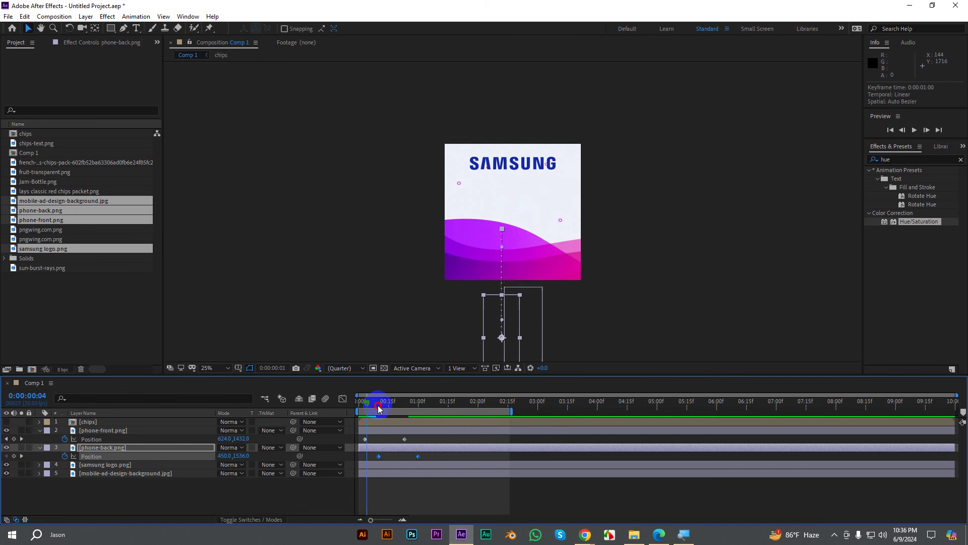
pyautogui.moveTo(380, 408)
pyautogui.mouseDown()
pyautogui.moveTo(365, 410)
pyautogui.moveTo(417, 410)
pyautogui.mouseUp()
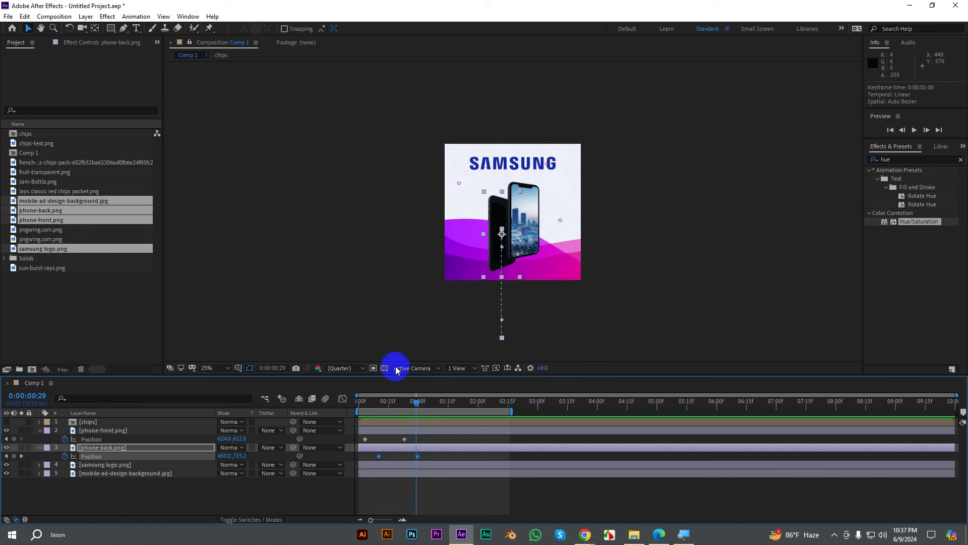
# Step: Show samsung logo.png's Scale and unlink its width and height
pyautogui.click(115, 468)
pyautogui.press('s')
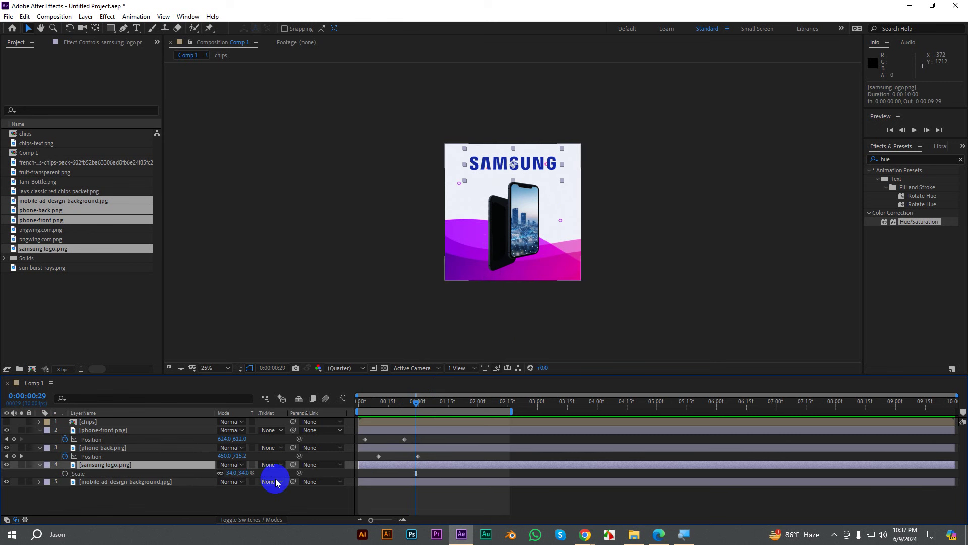
pyautogui.scroll(2, 514, 162)
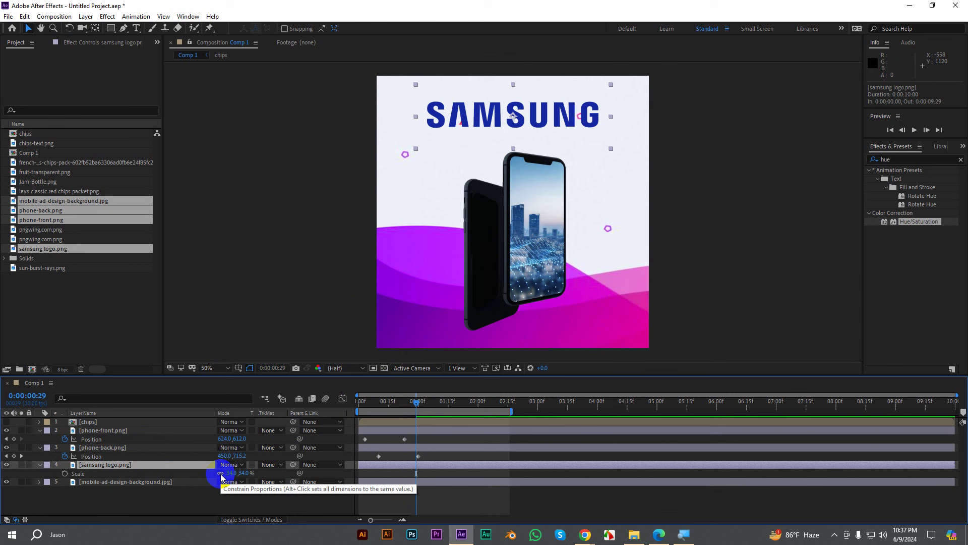
pyautogui.click(221, 474)
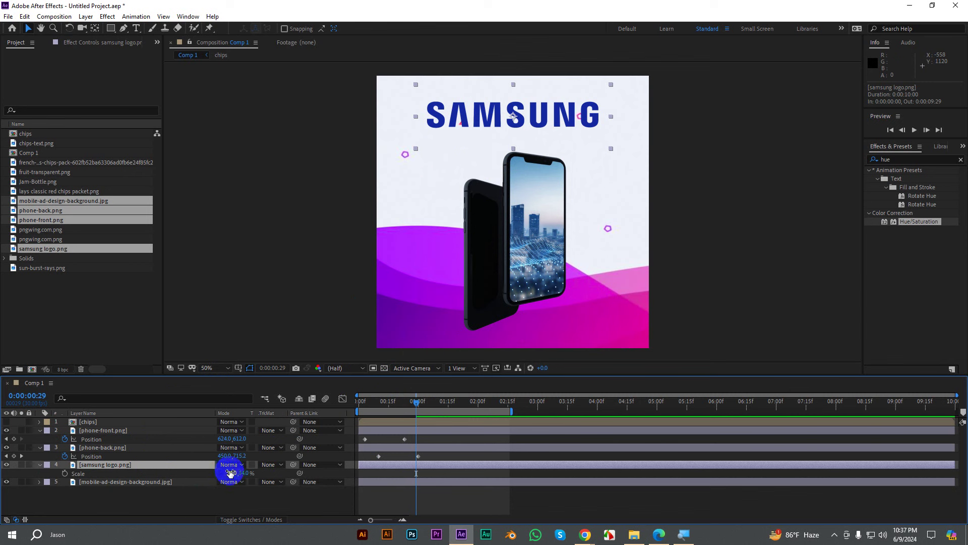
pyautogui.moveTo(231, 473); pyautogui.dragTo(215, 471)
pyautogui.hotkey('ctrl', 'z')
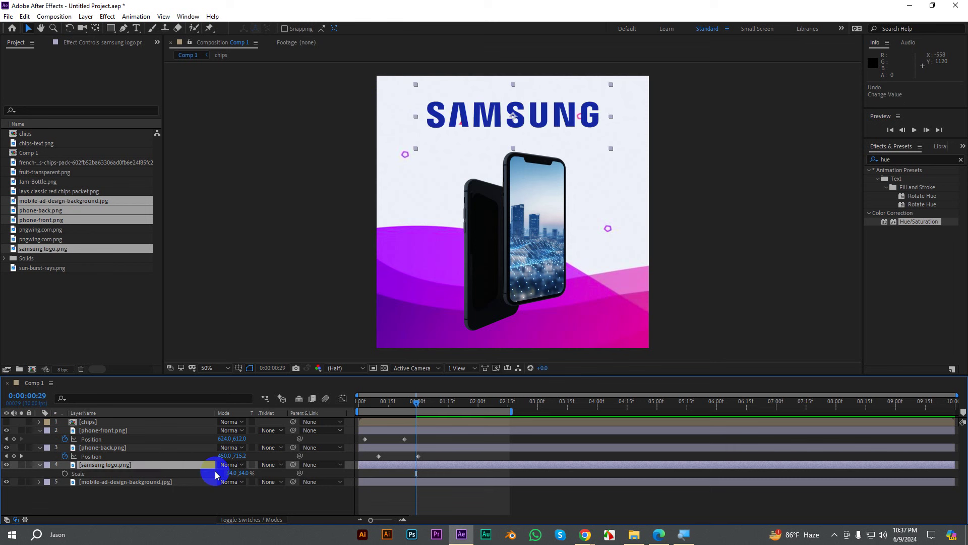
# Step: Add Scale keyframes for the logo at the start time and at 0:00:01:19
pyautogui.click(65, 474)
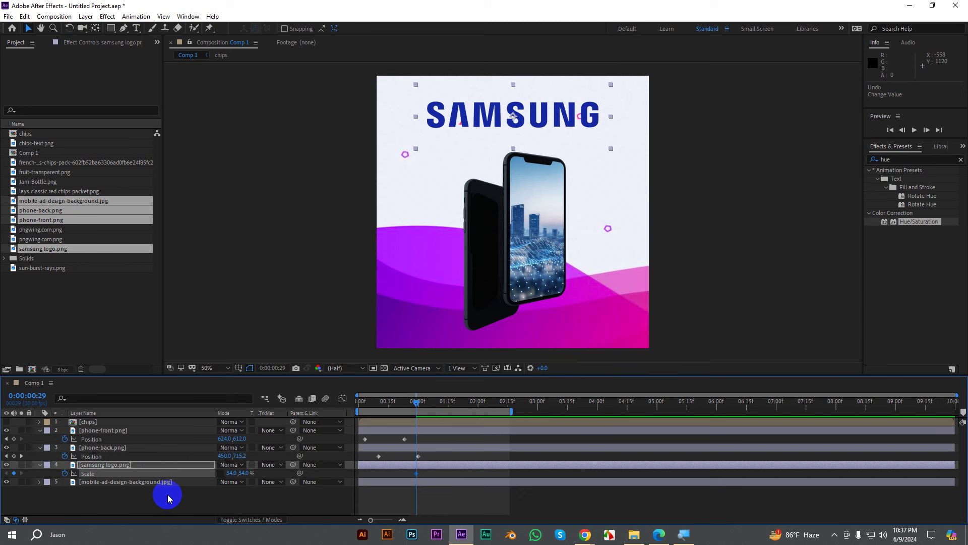
pyautogui.press('space')
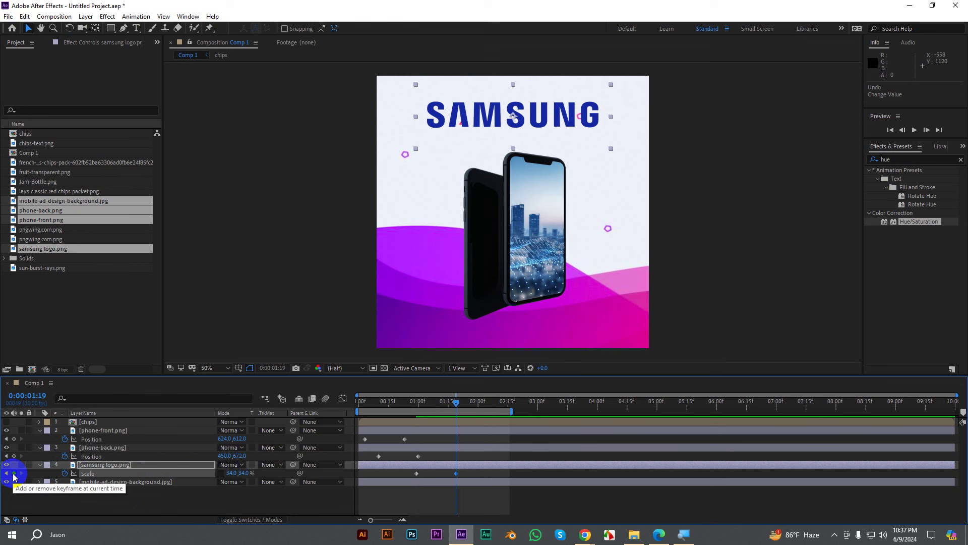
pyautogui.click(14, 474)
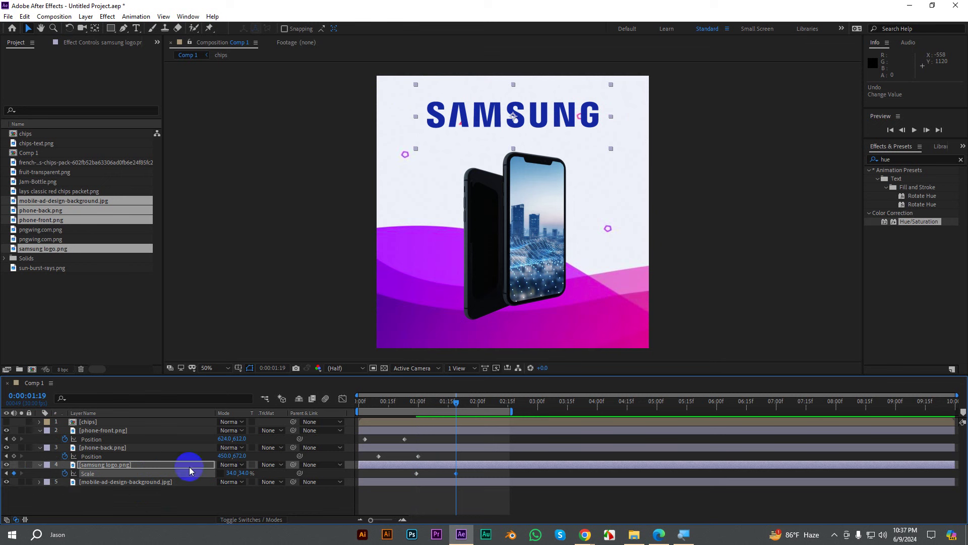
pyautogui.click(454, 475)
pyautogui.moveTo(456, 403); pyautogui.dragTo(416, 403)
pyautogui.click(417, 474)
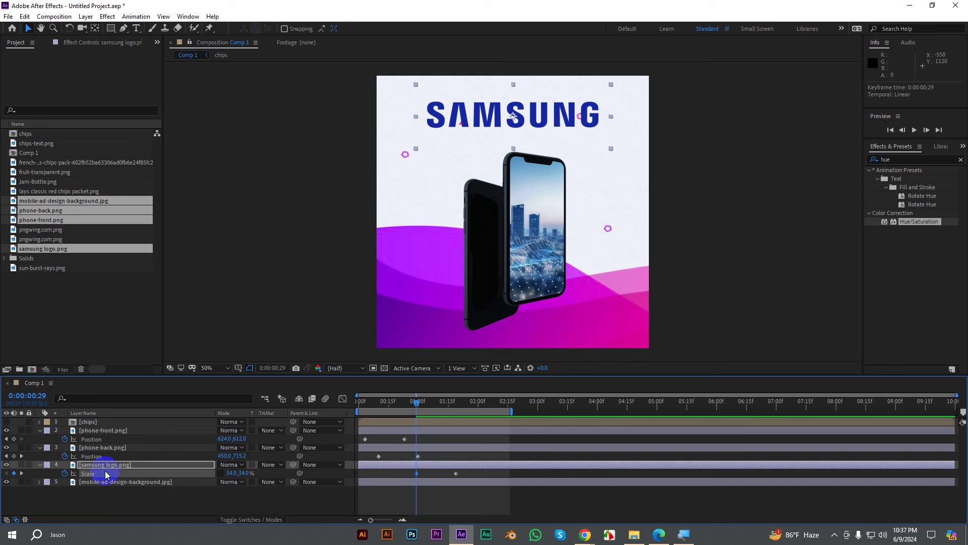
# Step: Set the first keyframe's horizontal scale to 0 so the logo stretches to 34%
pyautogui.click(231, 473)
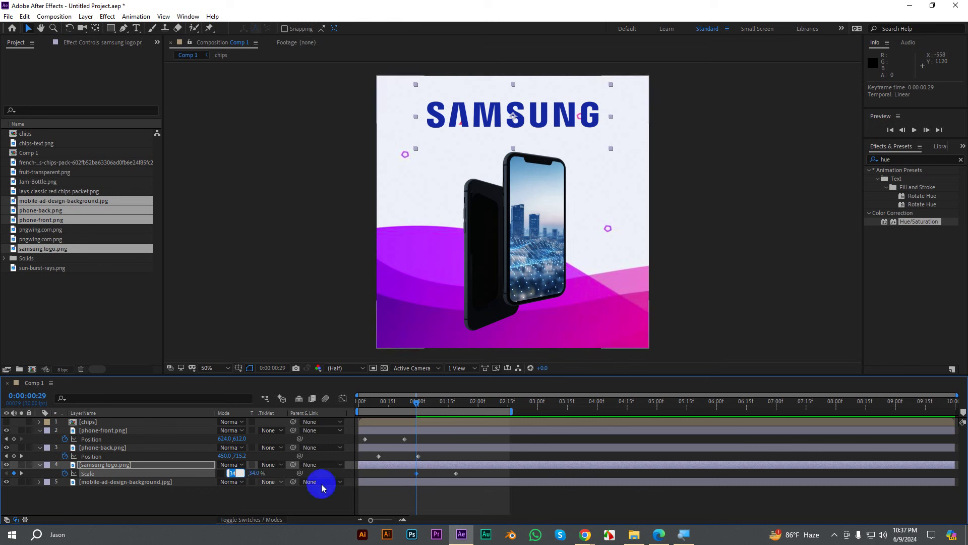
pyautogui.write('0')
pyautogui.press('Return')
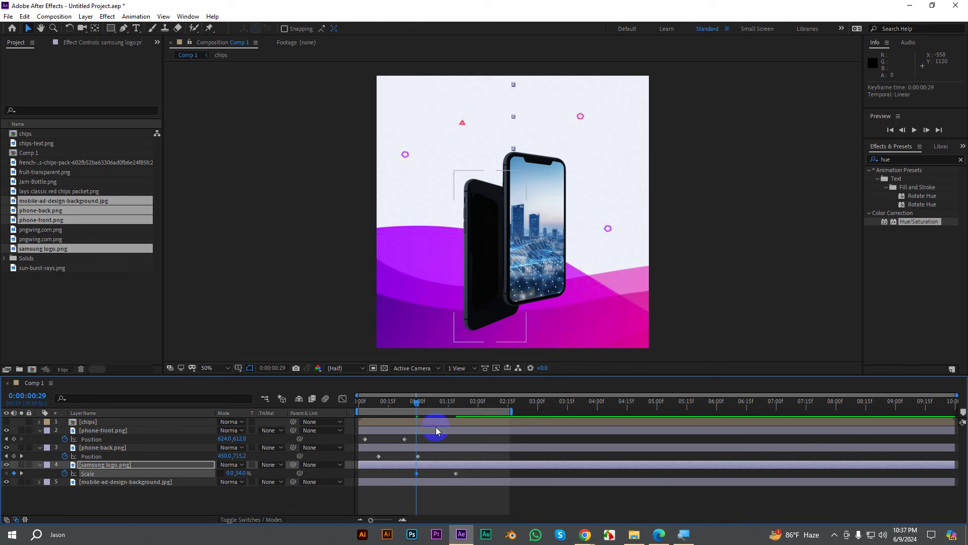
pyautogui.moveTo(416, 402); pyautogui.dragTo(335, 406)
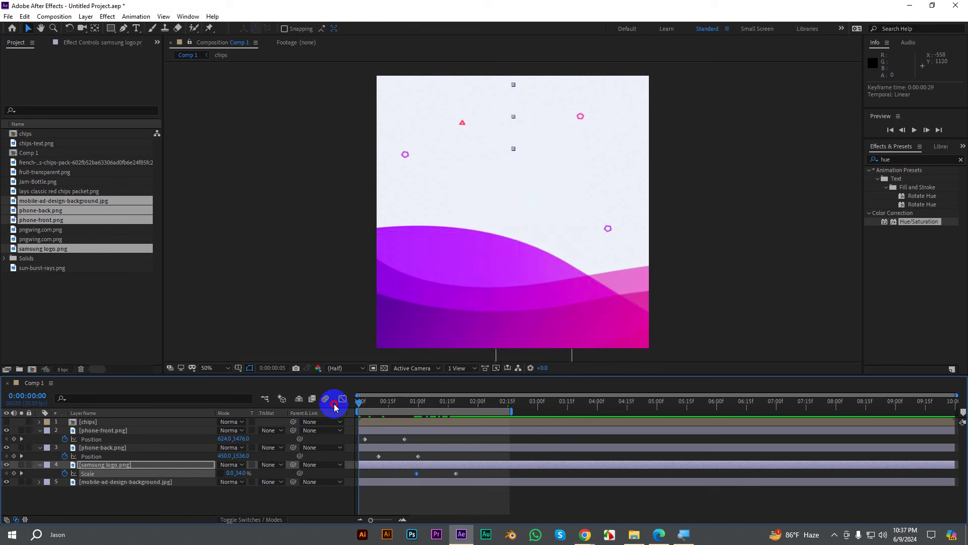
pyautogui.press('space')
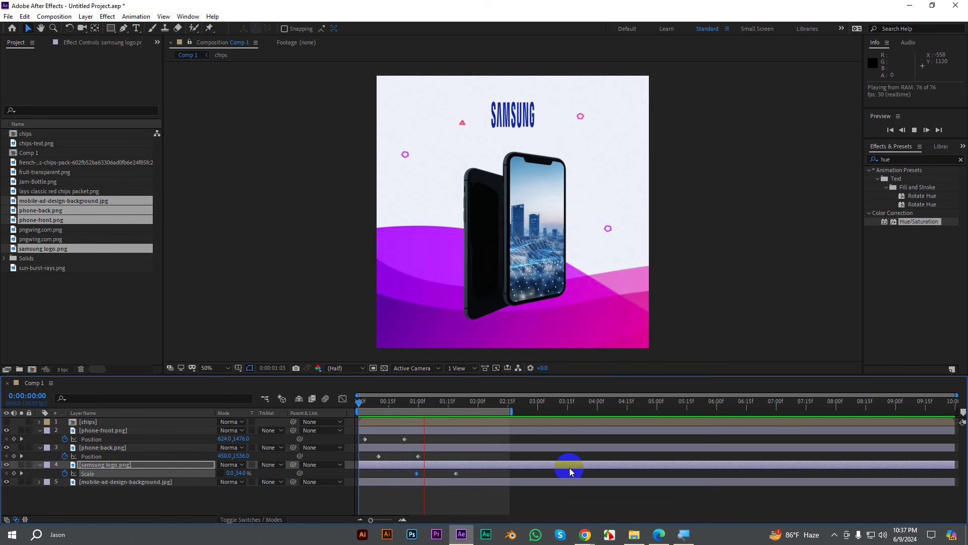
pyautogui.click(570, 468)
# Step: Move both logo Scale keyframes slightly earlier and preview the result
pyautogui.click(439, 480)
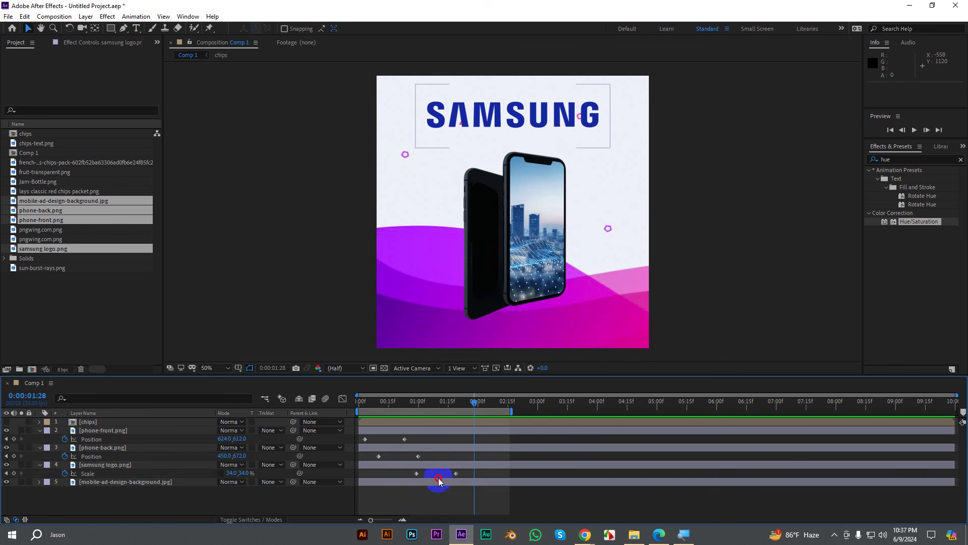
pyautogui.moveTo(416, 473); pyautogui.dragTo(407, 477)
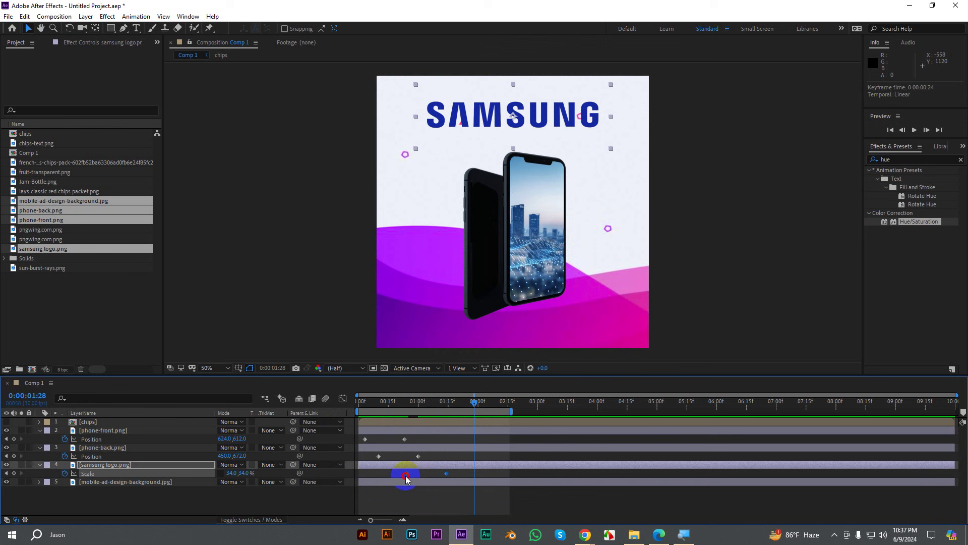
pyautogui.press('space')
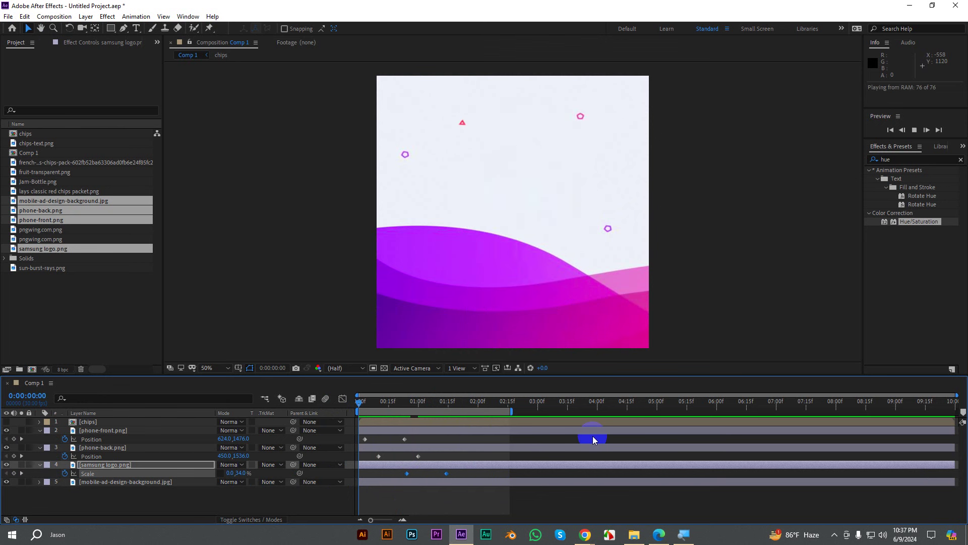
# Step: Apply Easy Ease to all keyframes on the phone and logo layers
pyautogui.press('space')
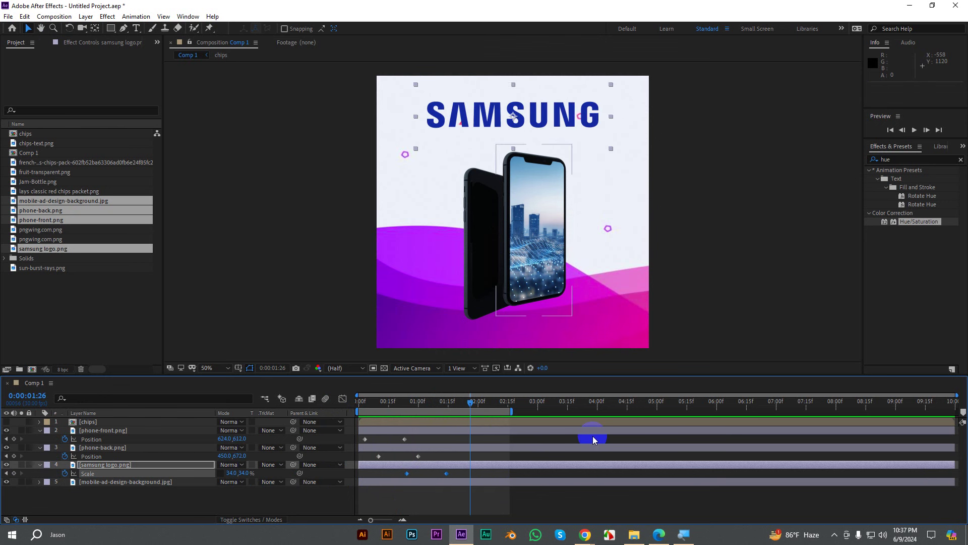
pyautogui.click(459, 469)
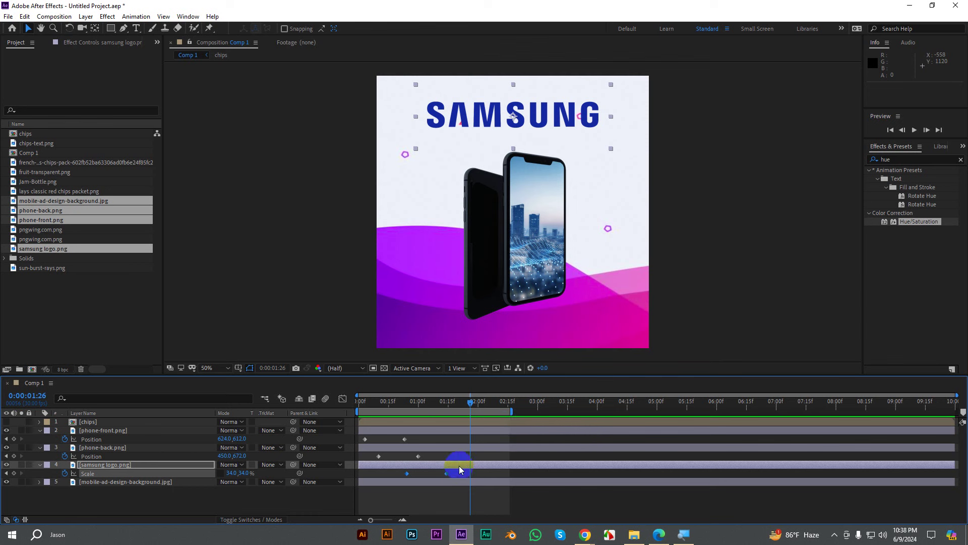
pyautogui.moveTo(460, 477); pyautogui.dragTo(360, 436)
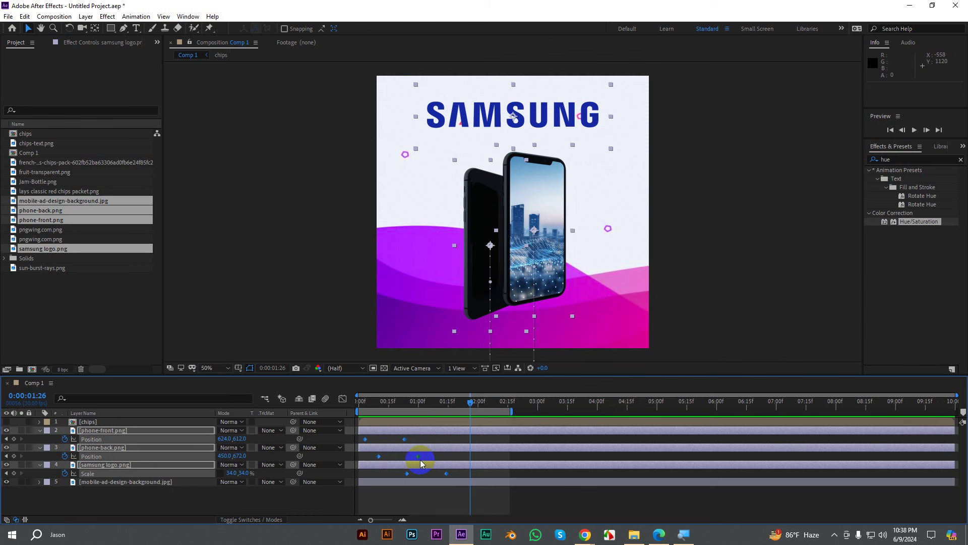
pyautogui.moveTo(421, 462)
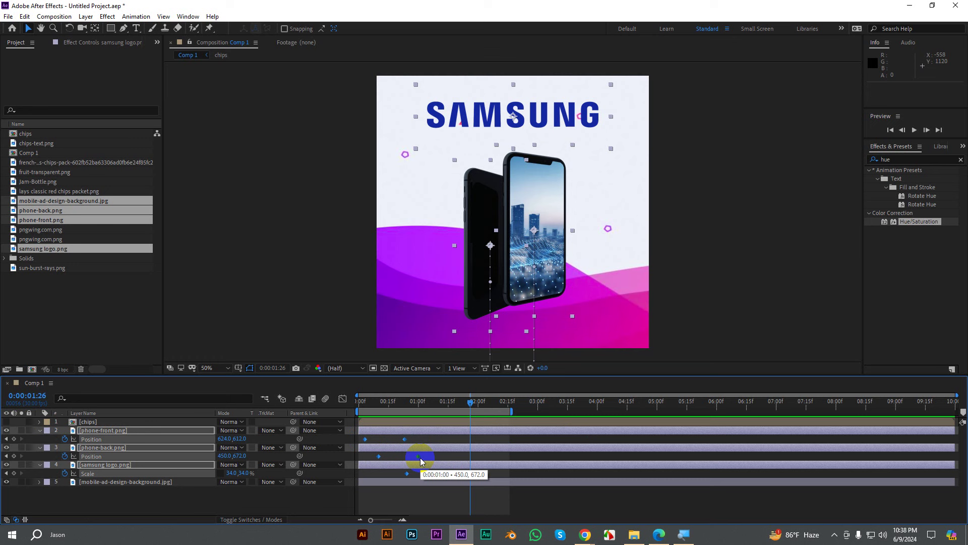
pyautogui.rightClick(419, 458)
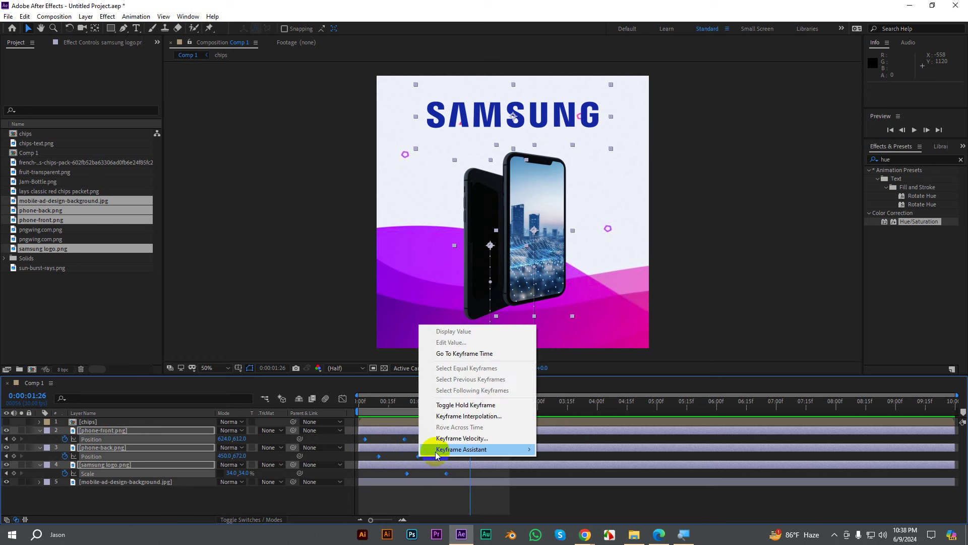
pyautogui.moveTo(437, 451)
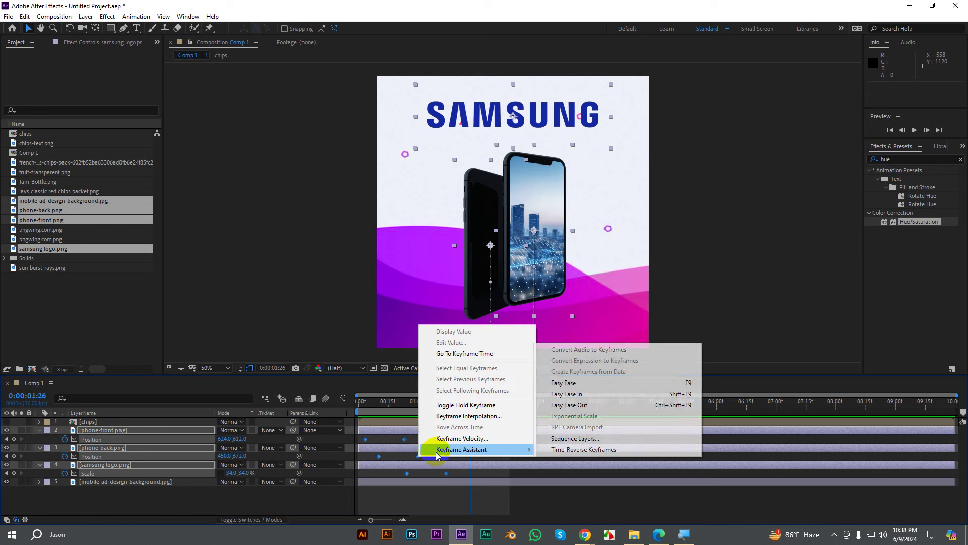
pyautogui.click(582, 385)
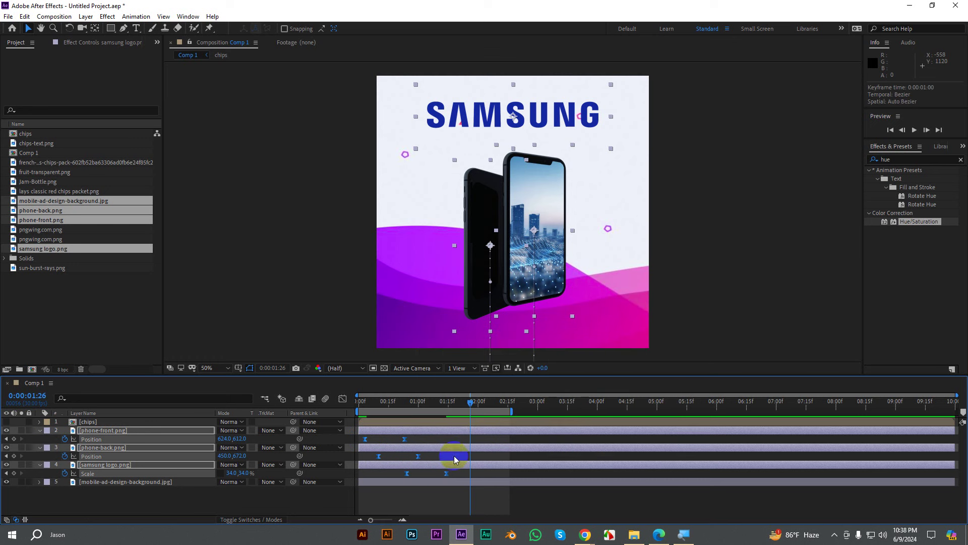
# Step: Inspect the animated layers' speed curves in the Graph Editor
pyautogui.moveTo(456, 475); pyautogui.dragTo(361, 436)
pyautogui.click(343, 401)
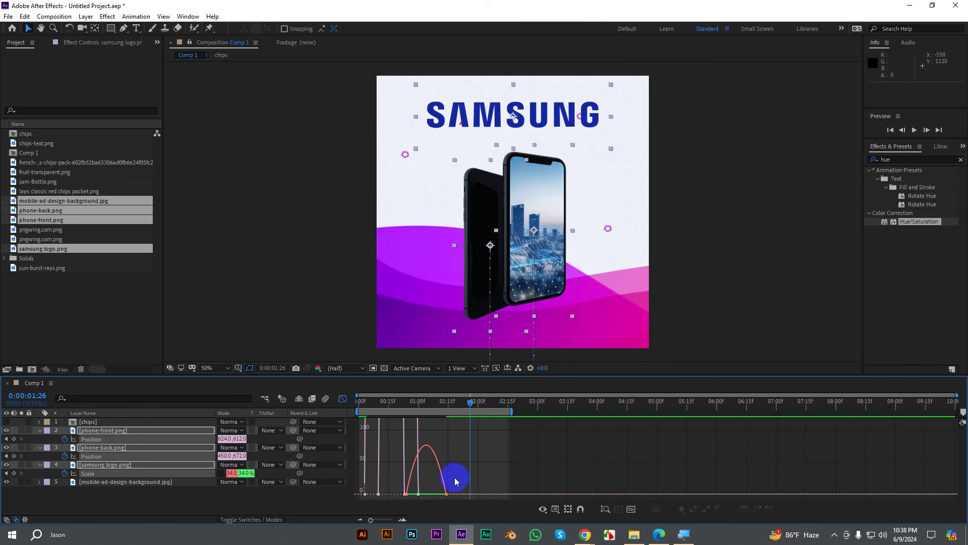
pyautogui.moveTo(434, 501)
pyautogui.mouseDown()
pyautogui.moveTo(426, 494)
pyautogui.moveTo(424, 502)
pyautogui.moveTo(379, 498)
pyautogui.moveTo(428, 496)
pyautogui.mouseUp()
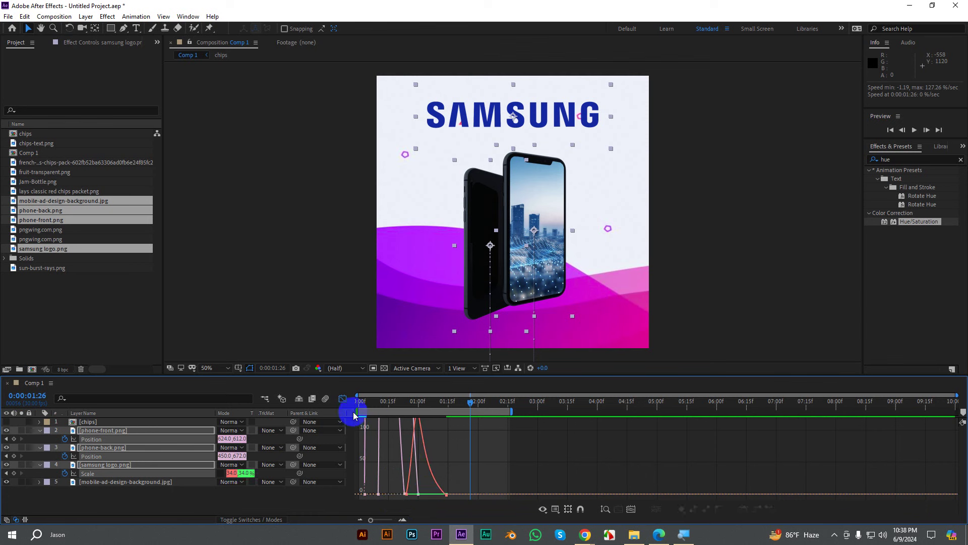
pyautogui.click(342, 399)
# Step: Drag phone-front's Position influence handles to lengthen its ease
pyautogui.click(363, 441)
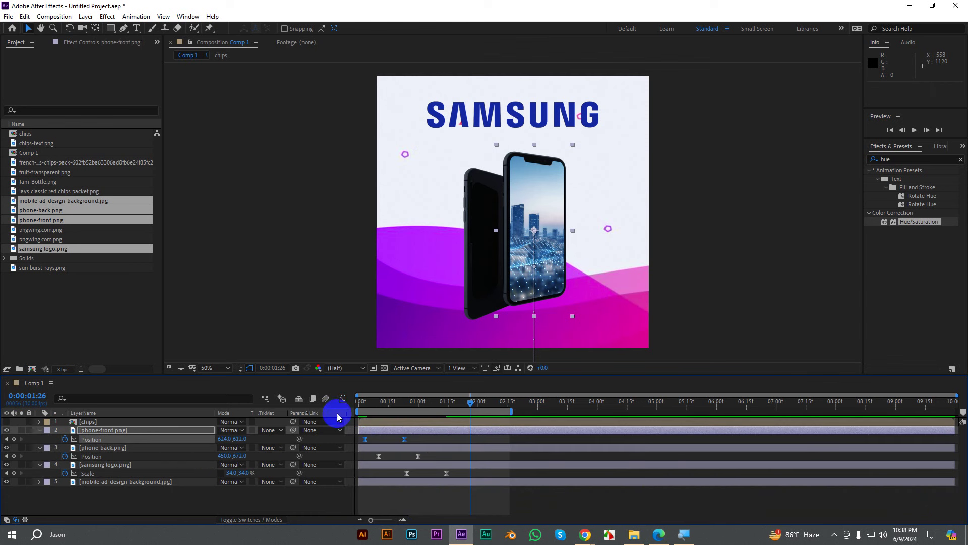
pyautogui.click(343, 399)
pyautogui.moveTo(386, 461)
pyautogui.mouseDown()
pyautogui.moveTo(411, 499)
pyautogui.moveTo(381, 478)
pyautogui.mouseUp()
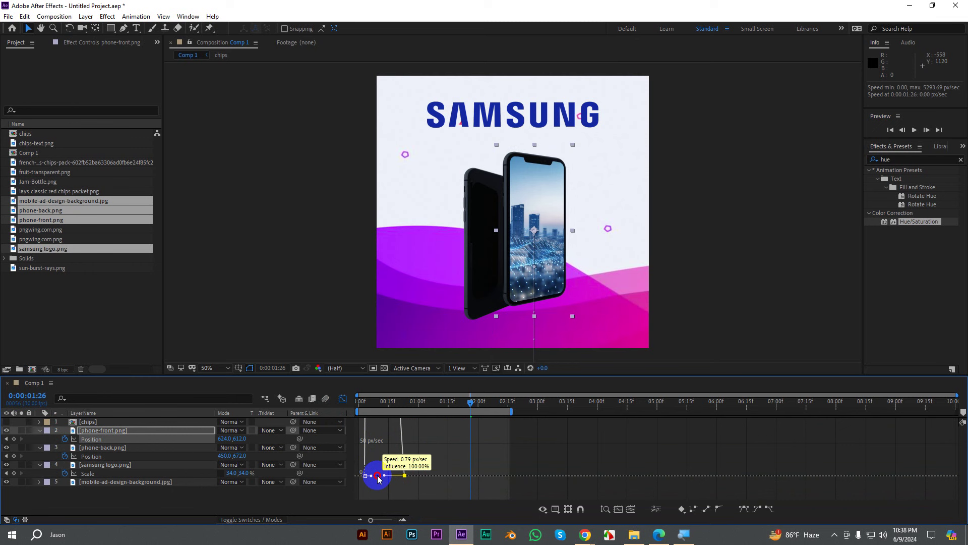
pyautogui.click(633, 509)
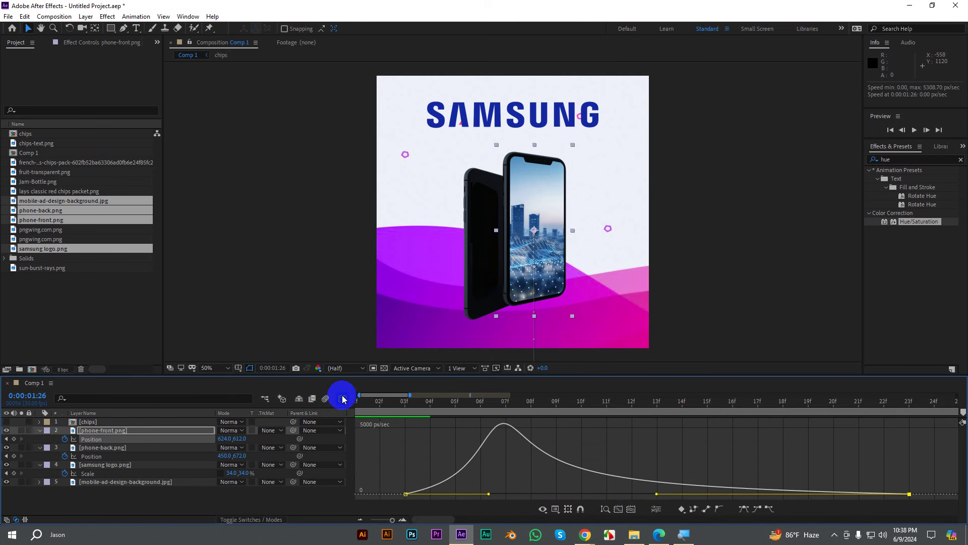
pyautogui.click(343, 399)
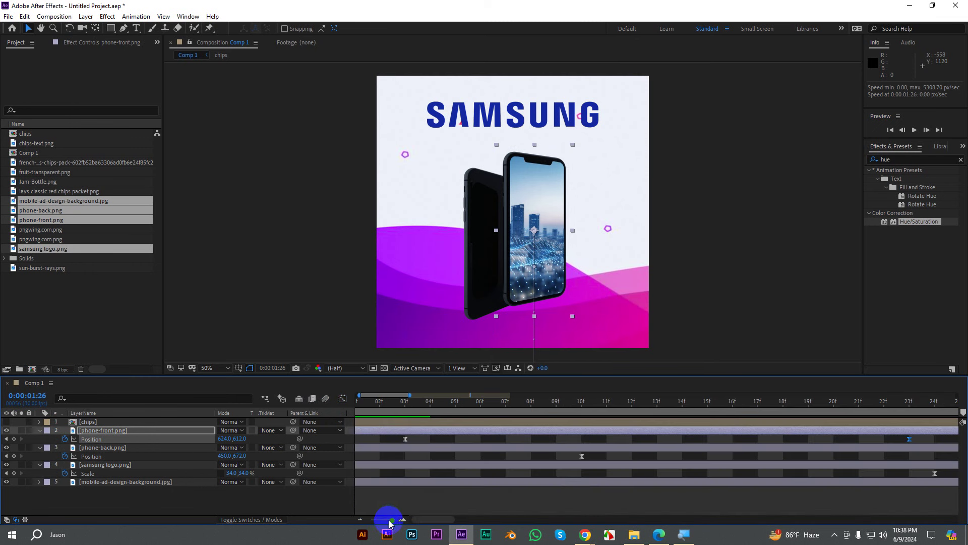
# Step: Check phone-back's Position speed graph and return the current time to 0:00
pyautogui.moveTo(390, 523); pyautogui.dragTo(372, 519)
pyautogui.click(371, 457)
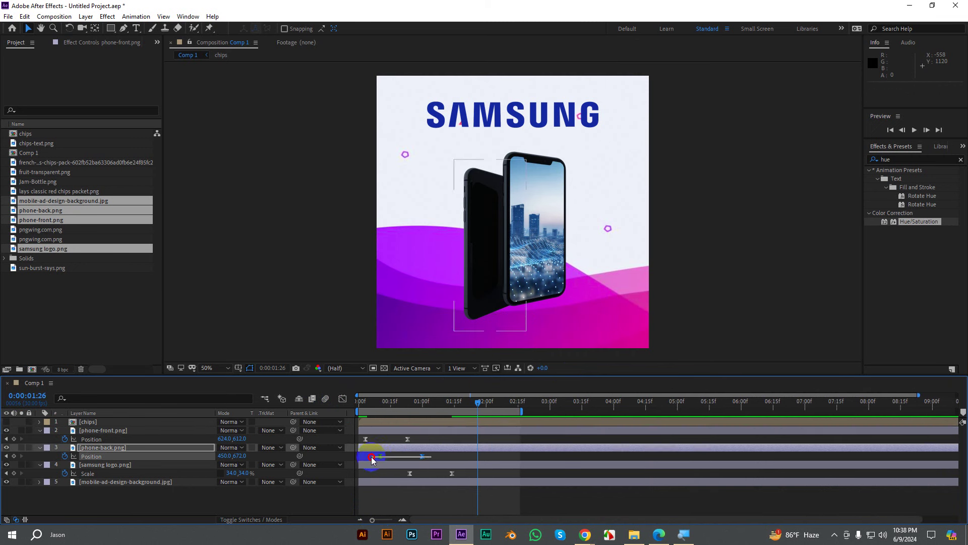
pyautogui.click(343, 399)
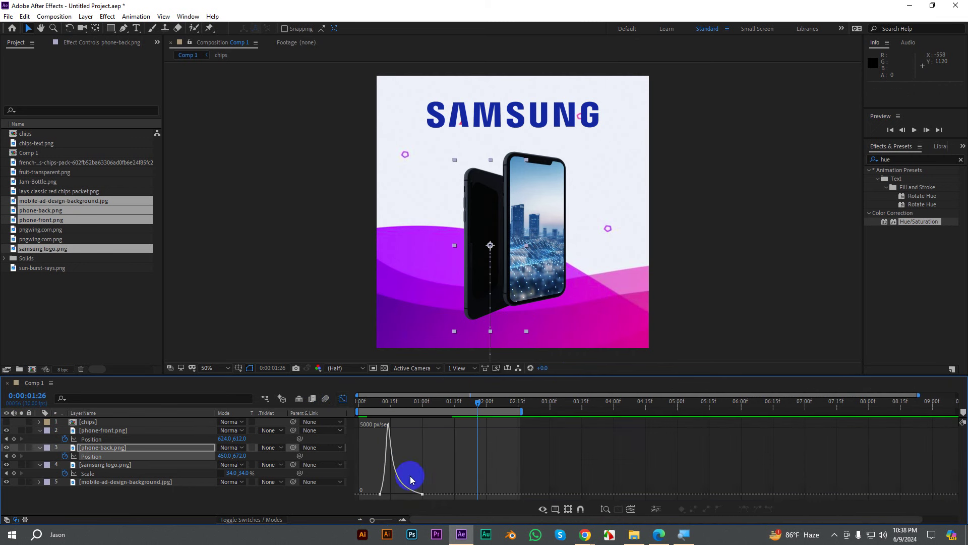
pyautogui.click(343, 399)
pyautogui.moveTo(478, 401); pyautogui.dragTo(307, 399)
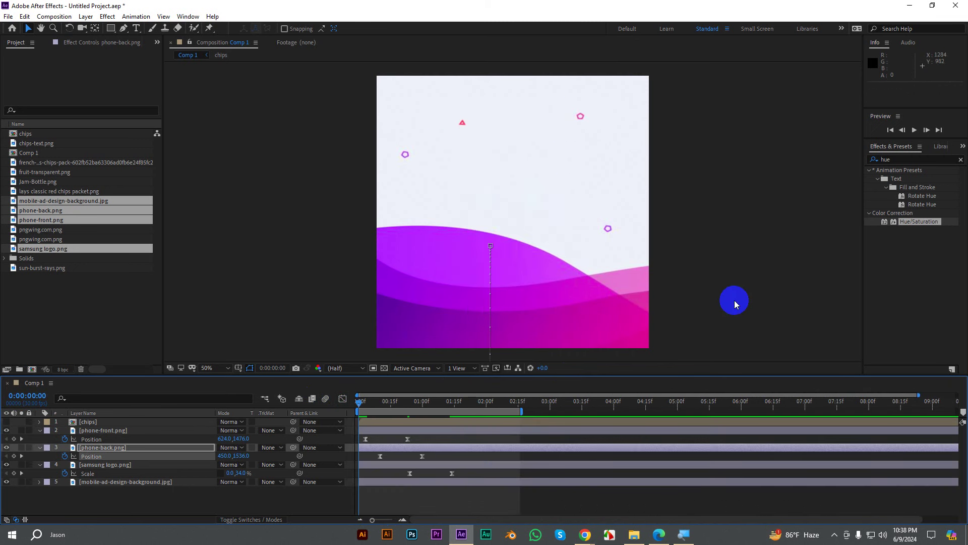
pyautogui.click(734, 308)
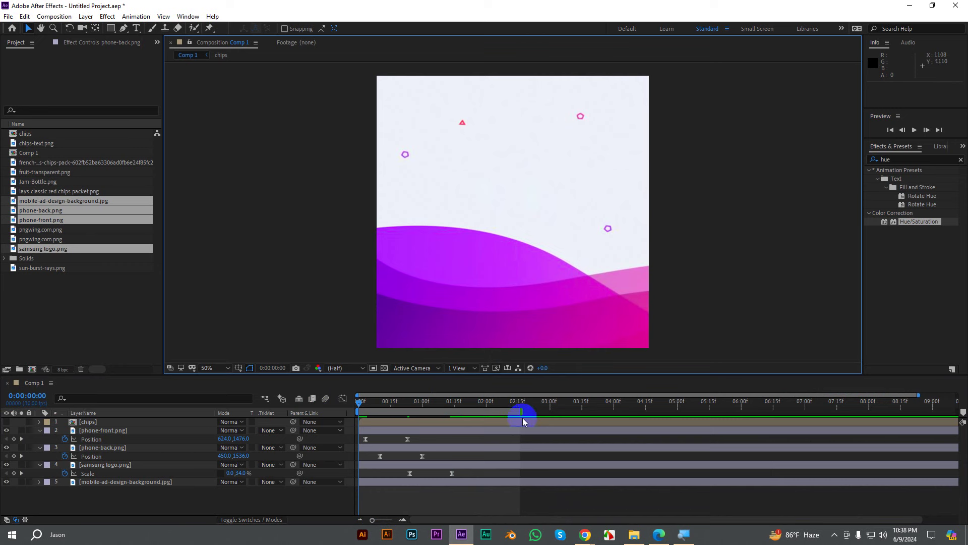
pyautogui.press('`')
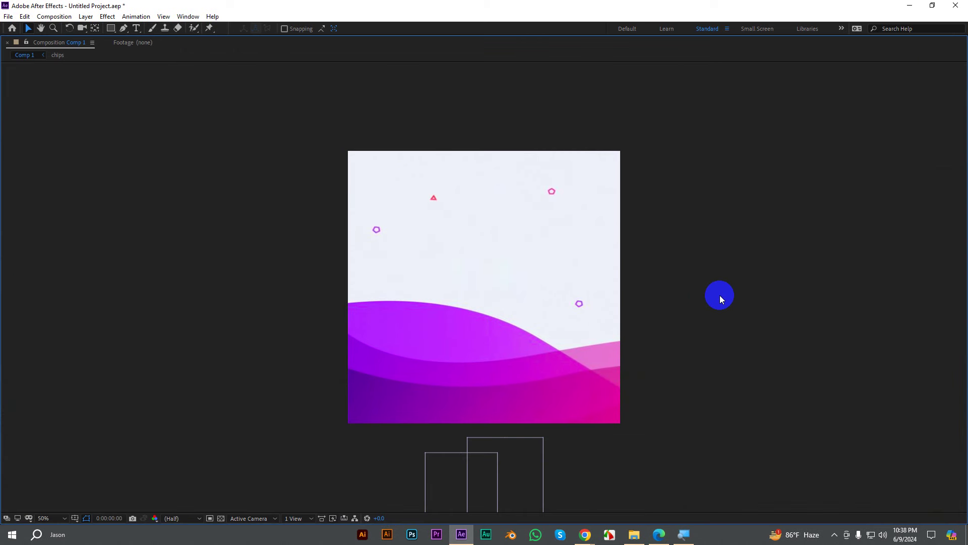
pyautogui.press('.')
pyautogui.press('space')
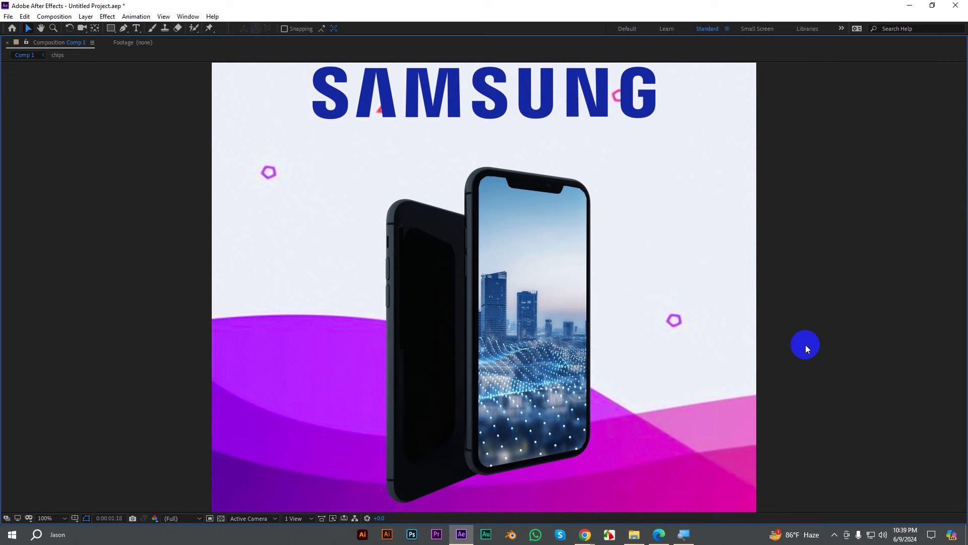
pyautogui.press('`')
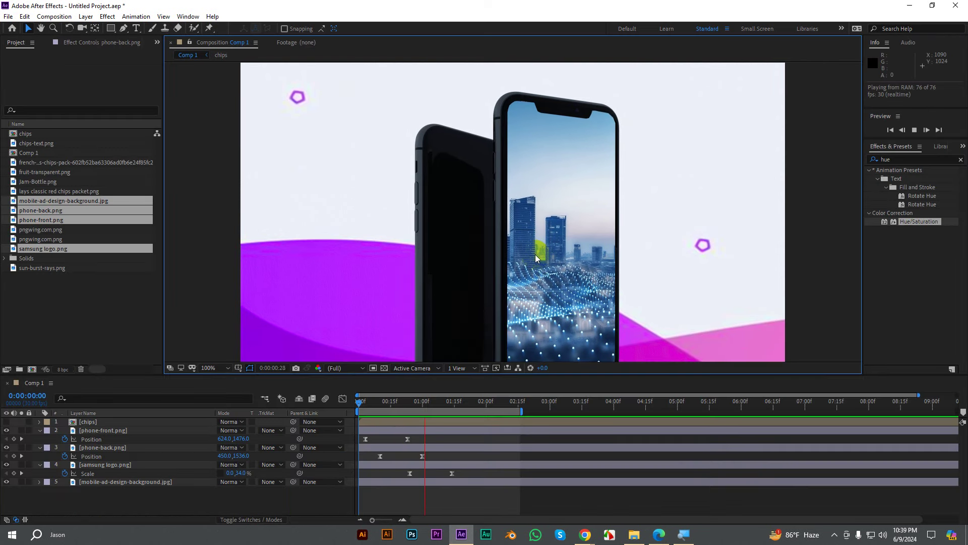
pyautogui.click(485, 405)
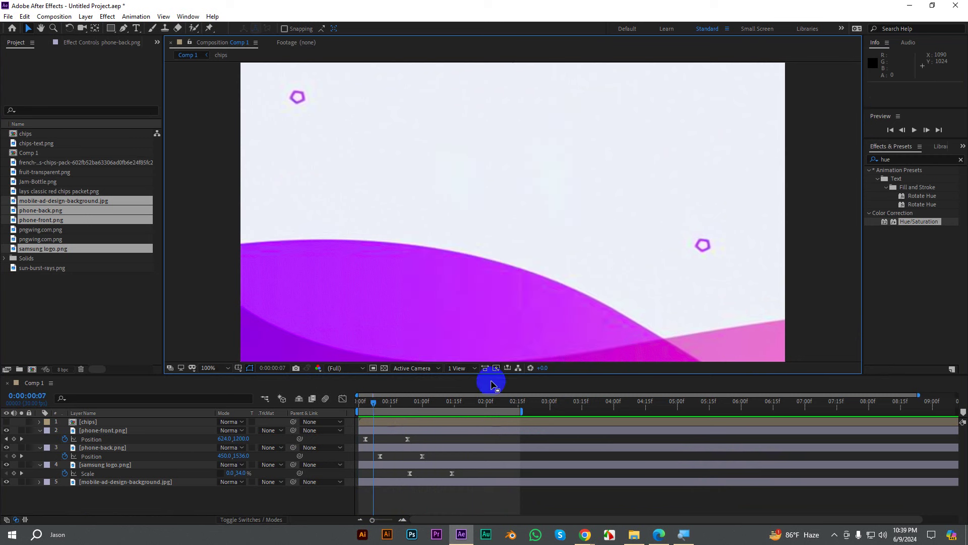
pyautogui.scroll(-2, 501, 202)
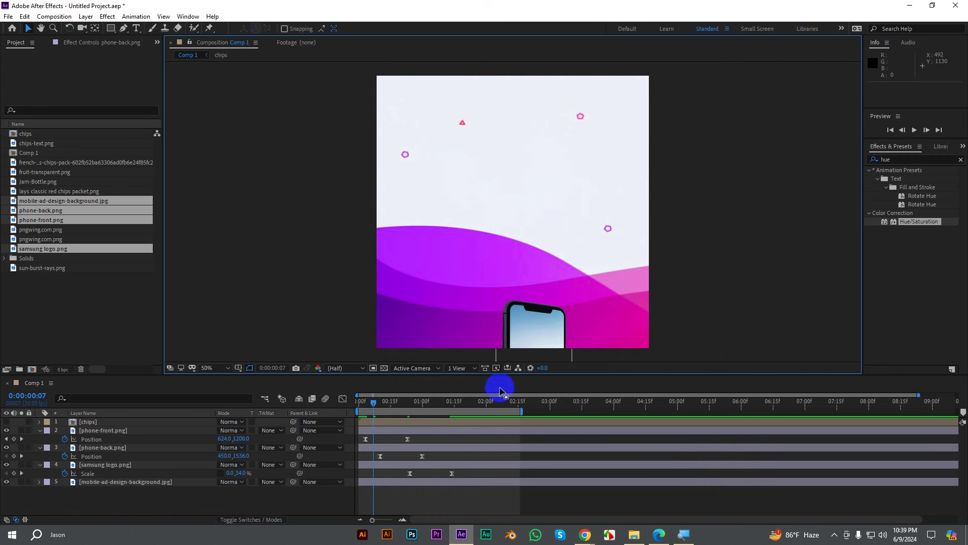
pyautogui.moveTo(498, 373); pyautogui.dragTo(498, 374)
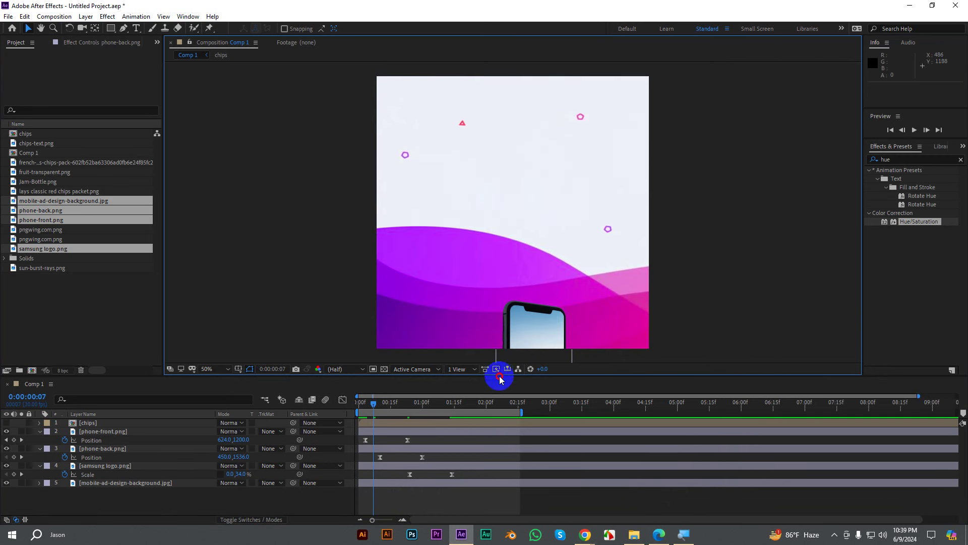
# Step: Collapse the phone-front, phone-back and samsung logo property lists
pyautogui.click(40, 432)
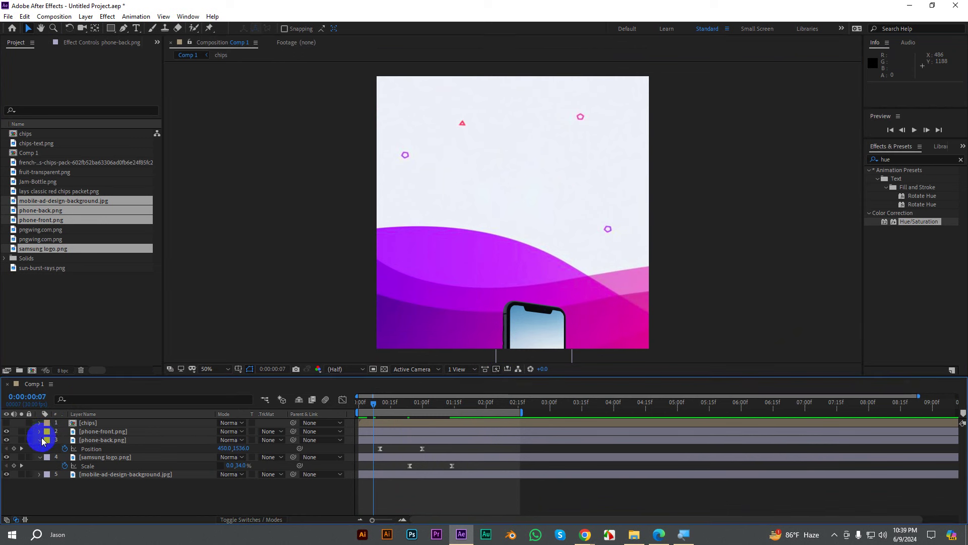
pyautogui.click(40, 440)
pyautogui.click(40, 449)
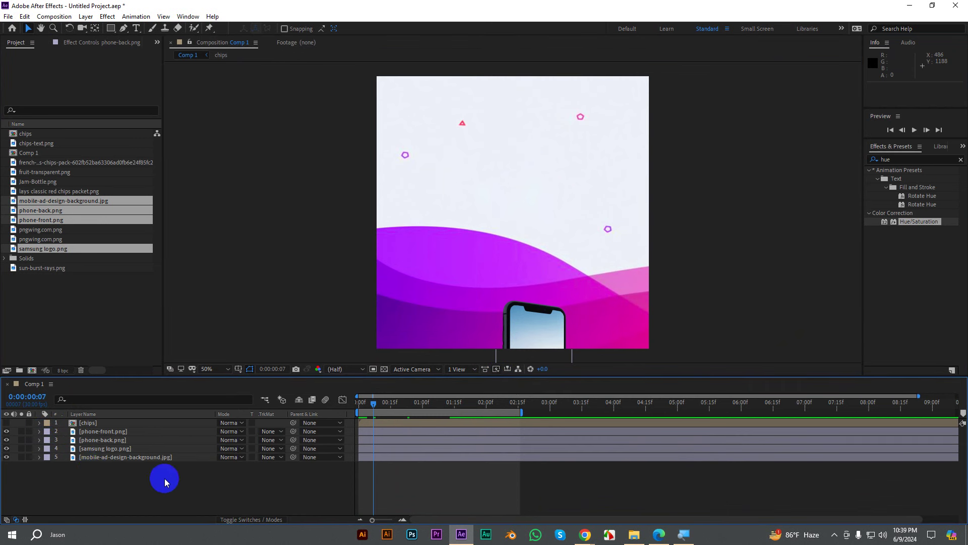
# Step: Precompose layers 2–5 as 'mobile' and hide the new mobile layer
pyautogui.moveTo(164, 478); pyautogui.dragTo(98, 429)
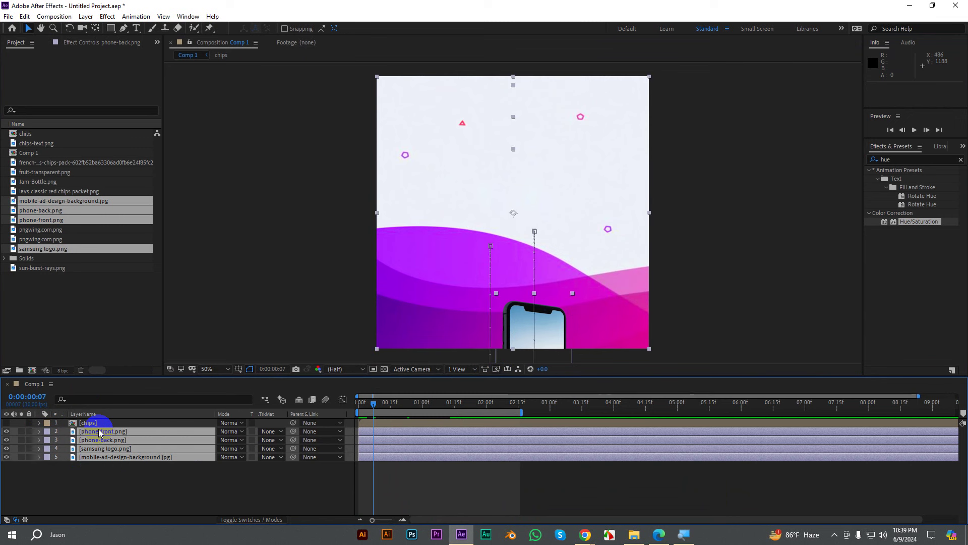
pyautogui.hotkey('ctrl', 'shift', 'c')
pyautogui.write('mobile')
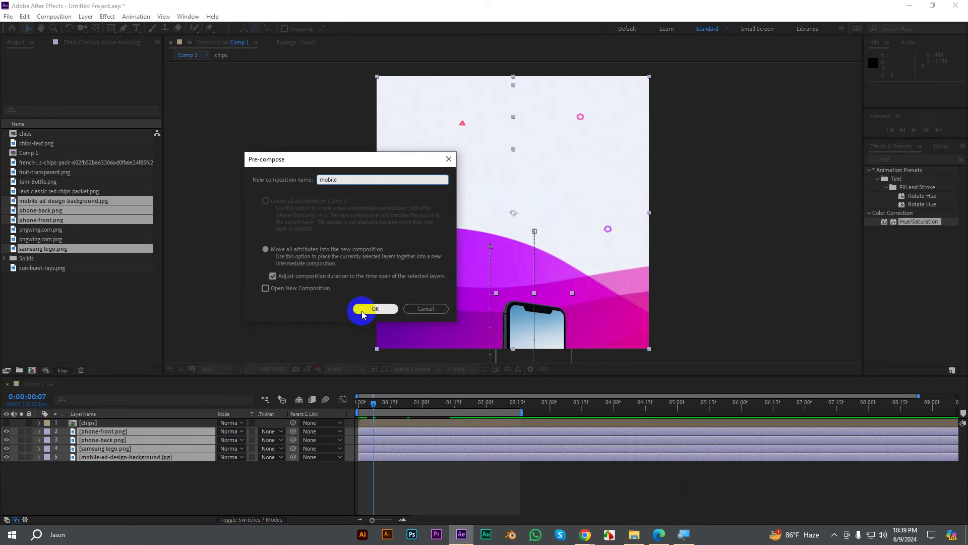
pyautogui.click(368, 308)
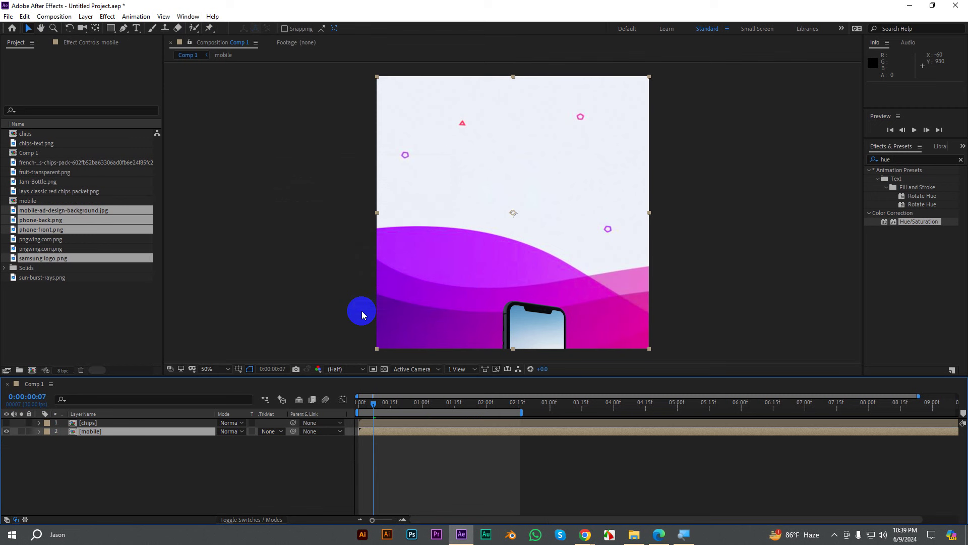
pyautogui.click(7, 431)
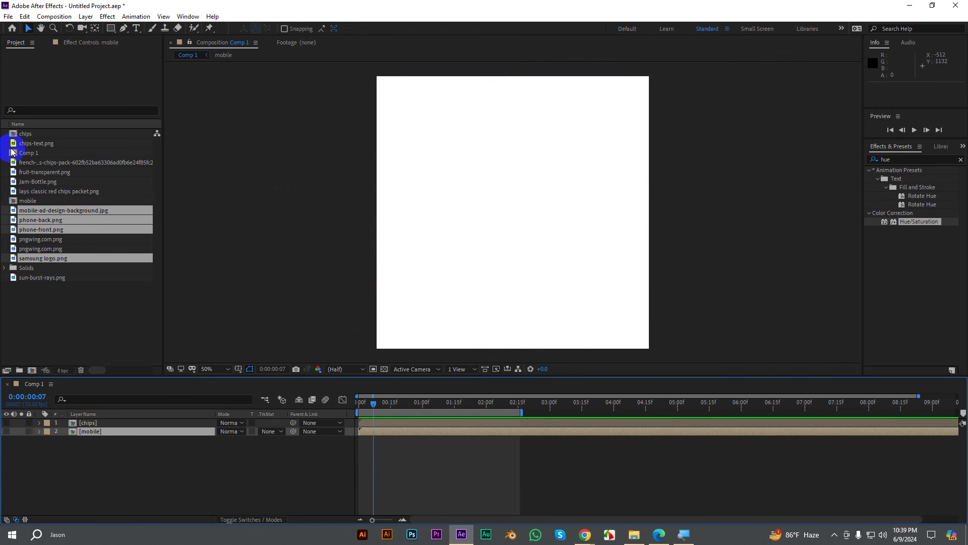
pyautogui.click(34, 134)
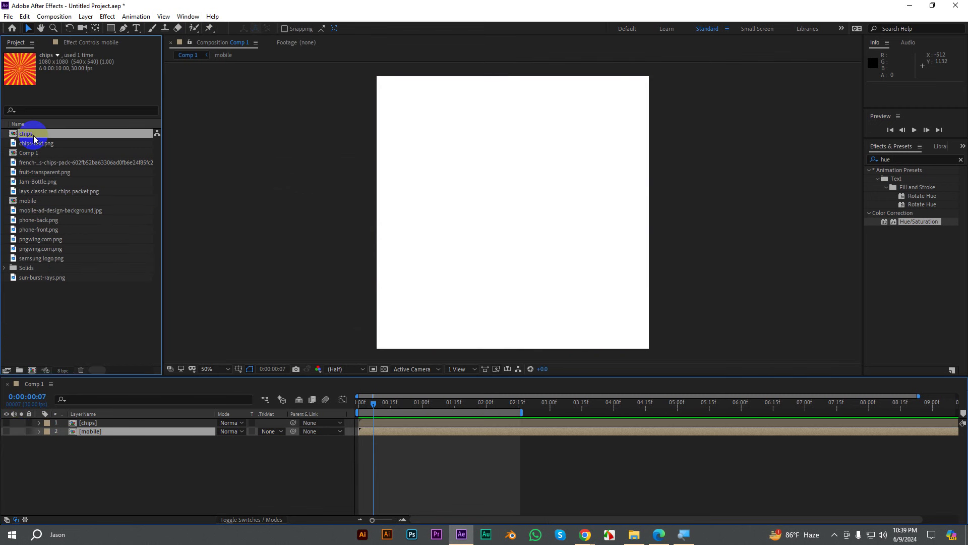
pyautogui.click(23, 163)
pyautogui.click(29, 172)
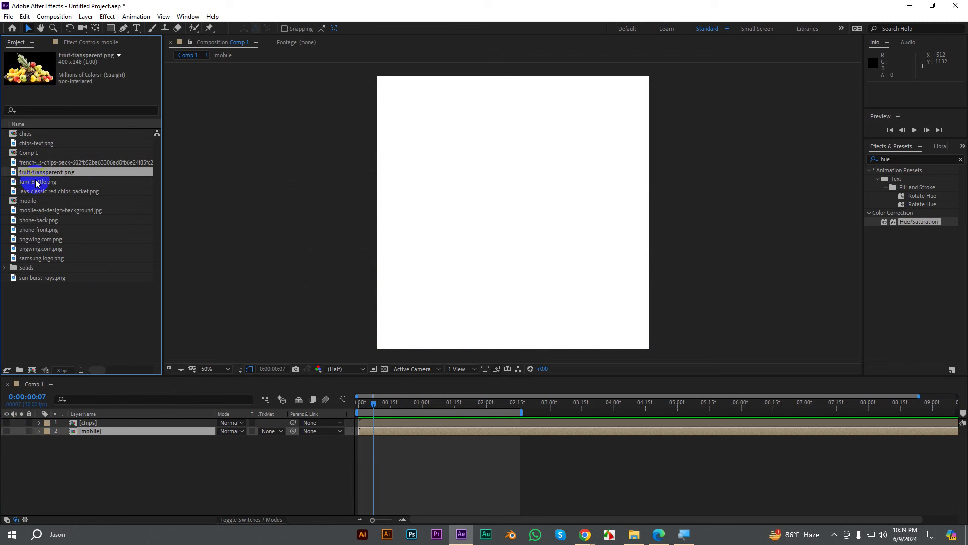
pyautogui.keyDown('ctrl'); pyautogui.click(34, 184); pyautogui.keyUp('ctrl')
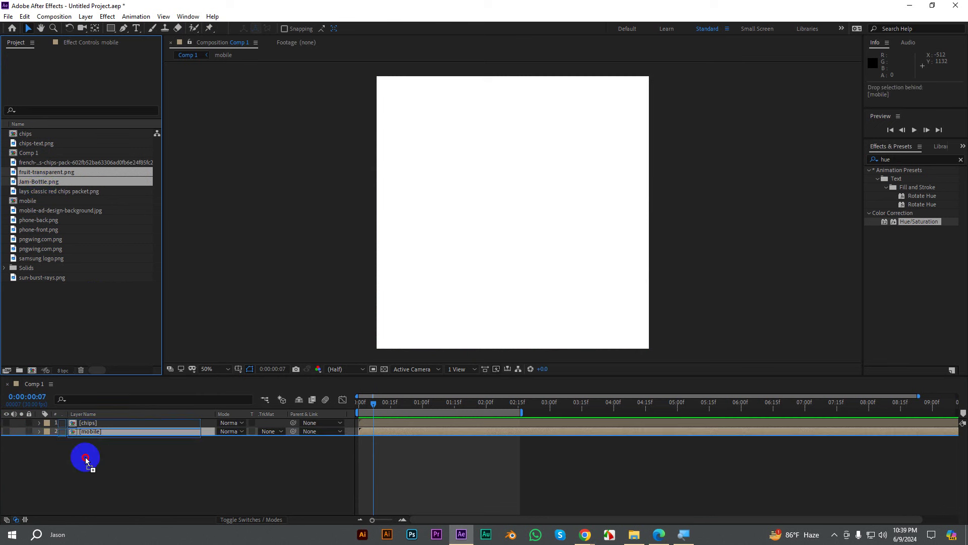
pyautogui.moveTo(37, 184); pyautogui.dragTo(86, 464)
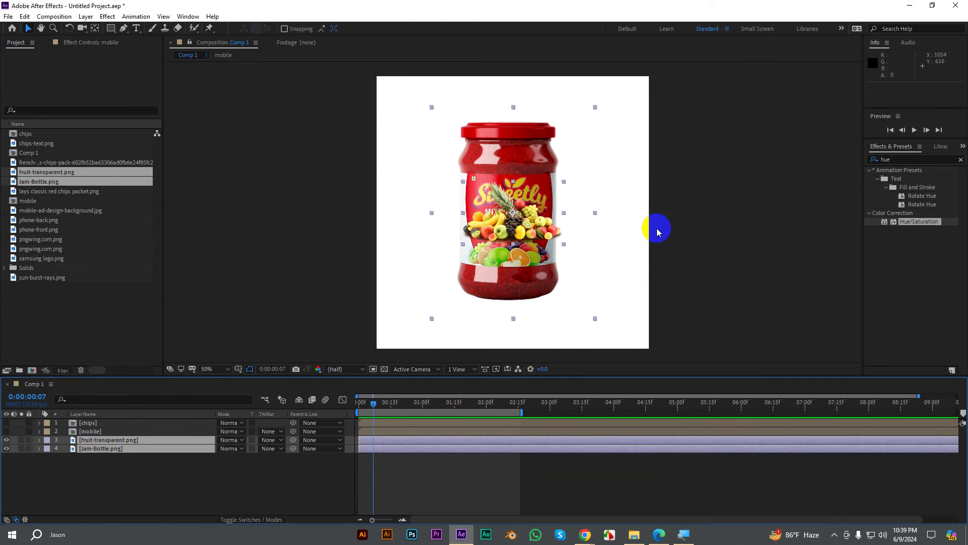
pyautogui.click(586, 223)
pyautogui.moveTo(519, 226); pyautogui.dragTo(522, 301)
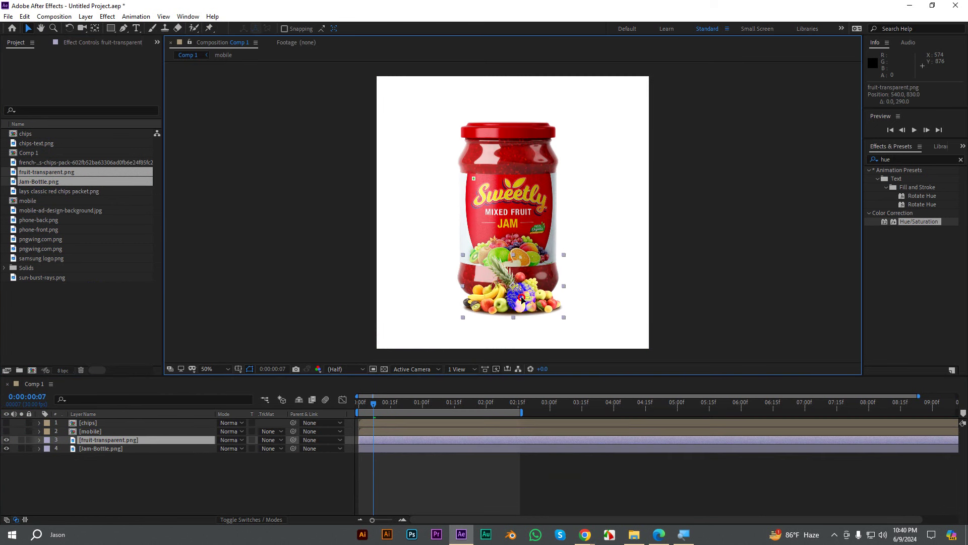
pyautogui.click(139, 441)
pyautogui.press('s')
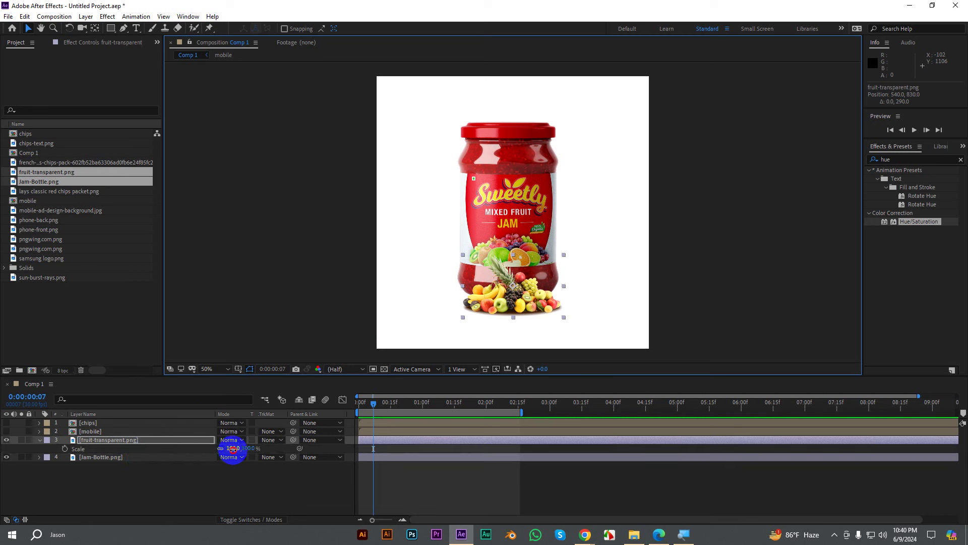
pyautogui.moveTo(233, 449); pyautogui.dragTo(290, 449)
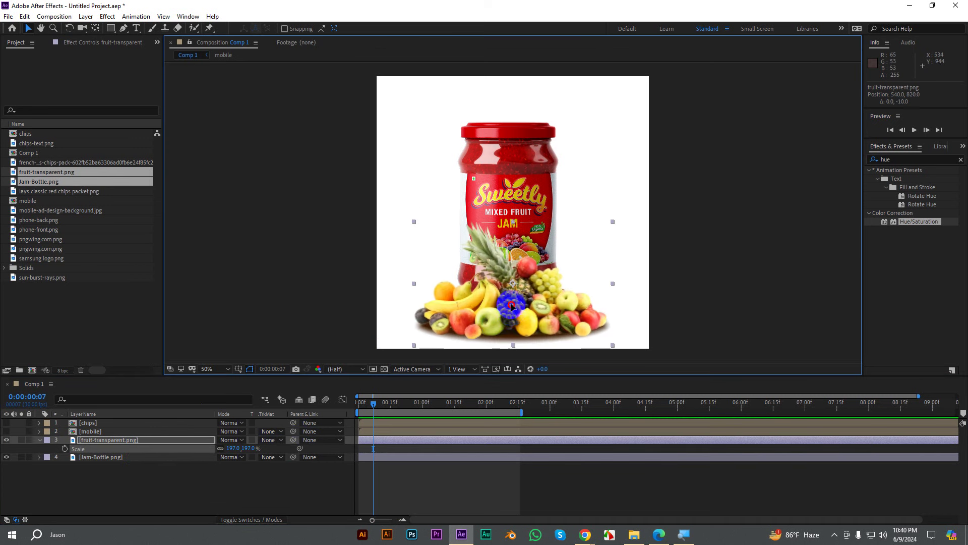
pyautogui.moveTo(511, 316); pyautogui.dragTo(513, 301)
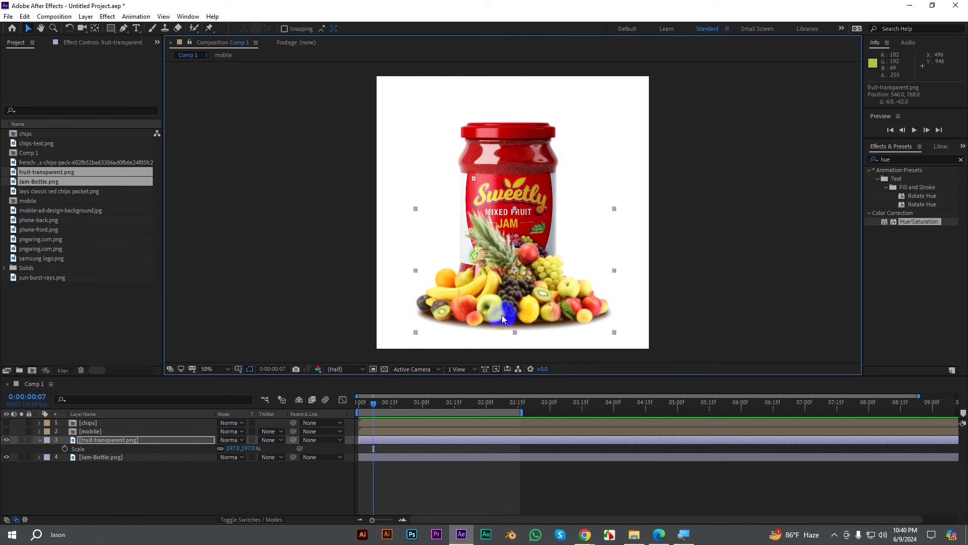
pyautogui.click(38, 211)
pyautogui.click(36, 243)
pyautogui.click(33, 278)
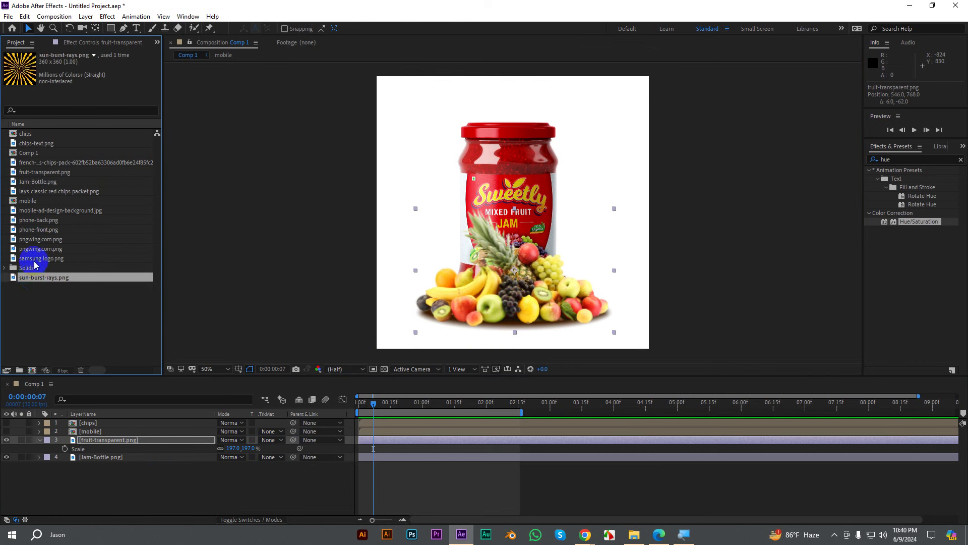
pyautogui.click(35, 135)
pyautogui.click(34, 173)
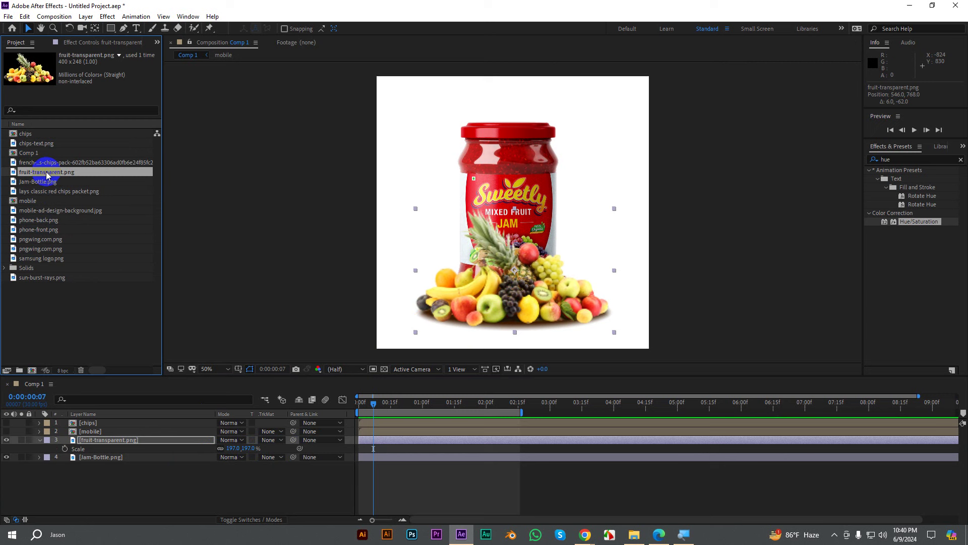
pyautogui.click(34, 164)
pyautogui.click(40, 191)
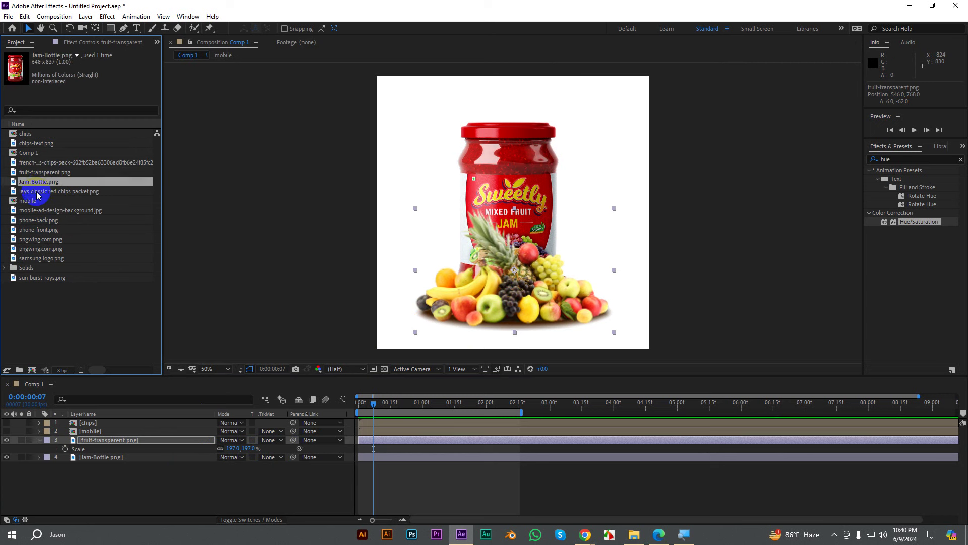
pyautogui.click(34, 210)
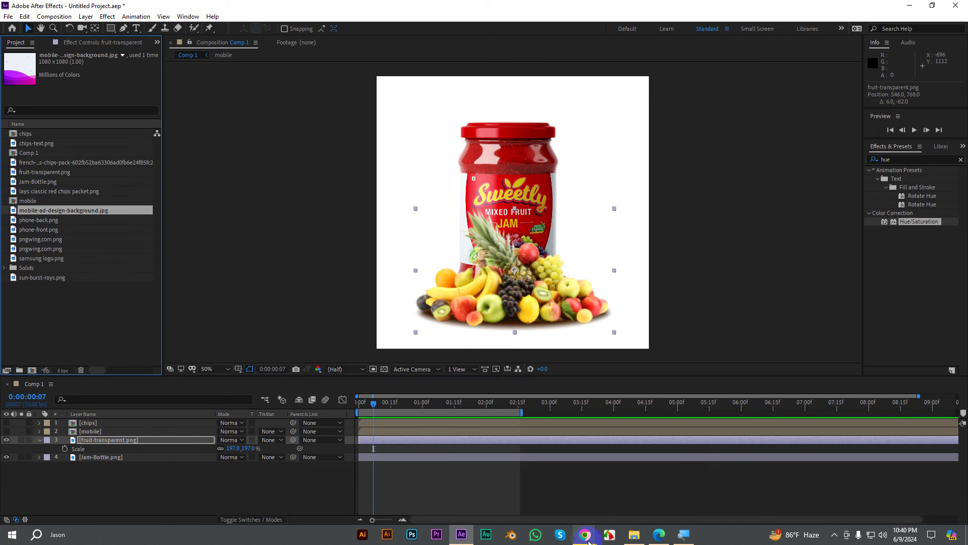
# Step: Copy sweet-mixed-fruits-logo.png from Downloads and paste it into Class Practice Resources
pyautogui.click(636, 535)
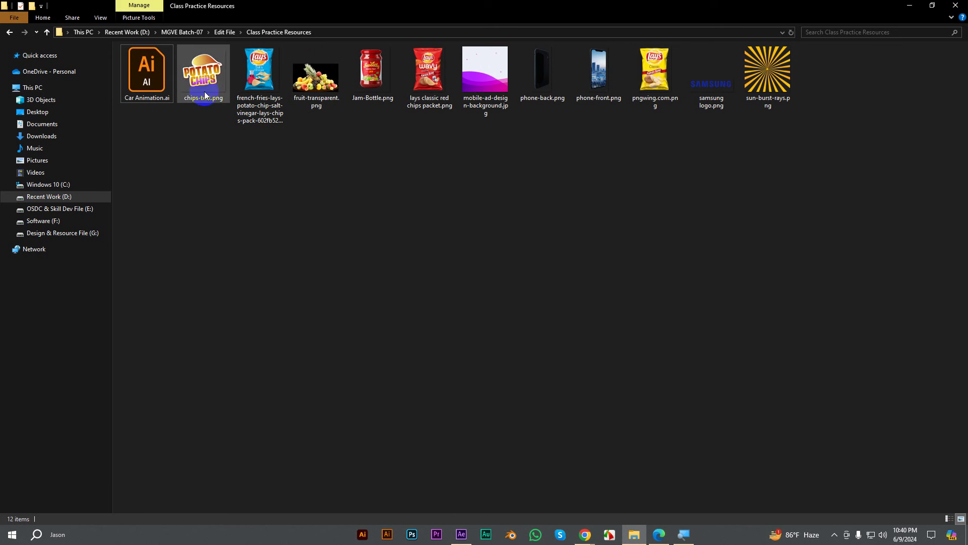
pyautogui.click(35, 136)
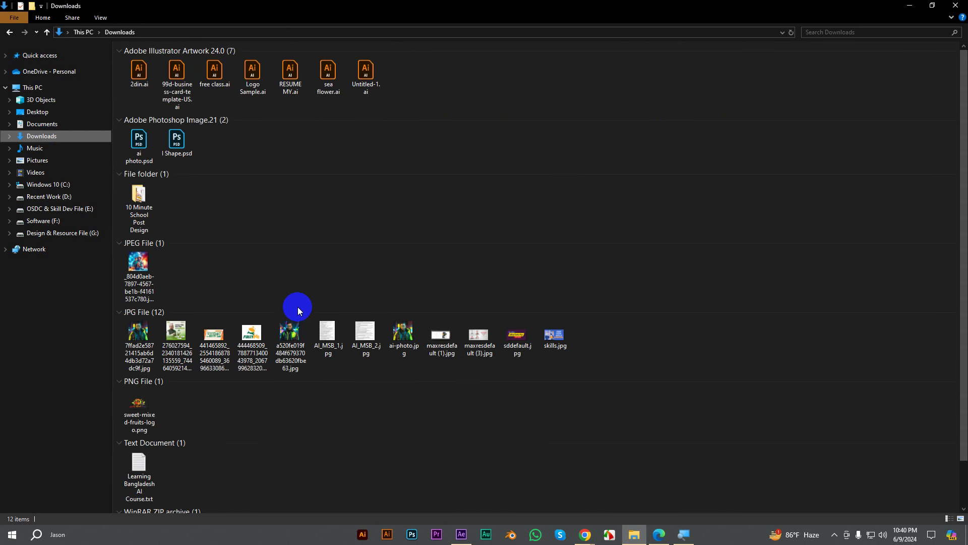
pyautogui.click(139, 406)
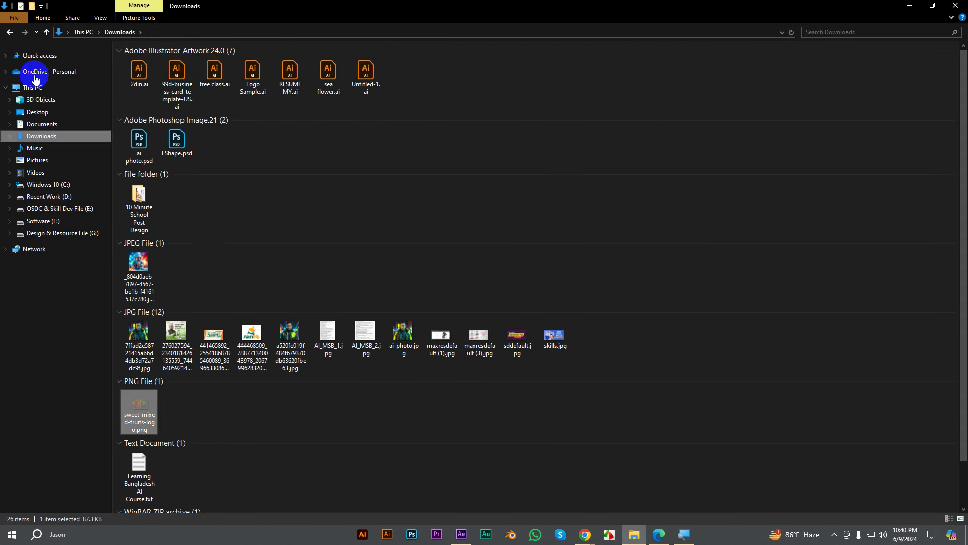
pyautogui.click(10, 32)
pyautogui.hotkey('ctrl', 'v')
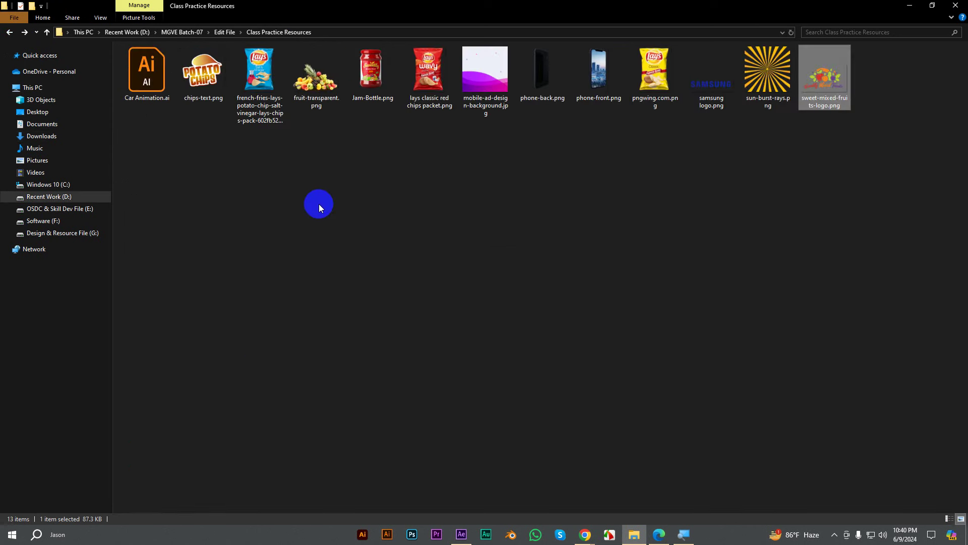
# Step: Bring sweet-mixed-fruits-logo.png into Comp 1, shrink it and move it above the jar
pyautogui.moveTo(827, 88)
pyautogui.mouseDown()
pyautogui.moveTo(463, 536)
pyautogui.moveTo(88, 307)
pyautogui.moveTo(101, 437)
pyautogui.mouseUp()
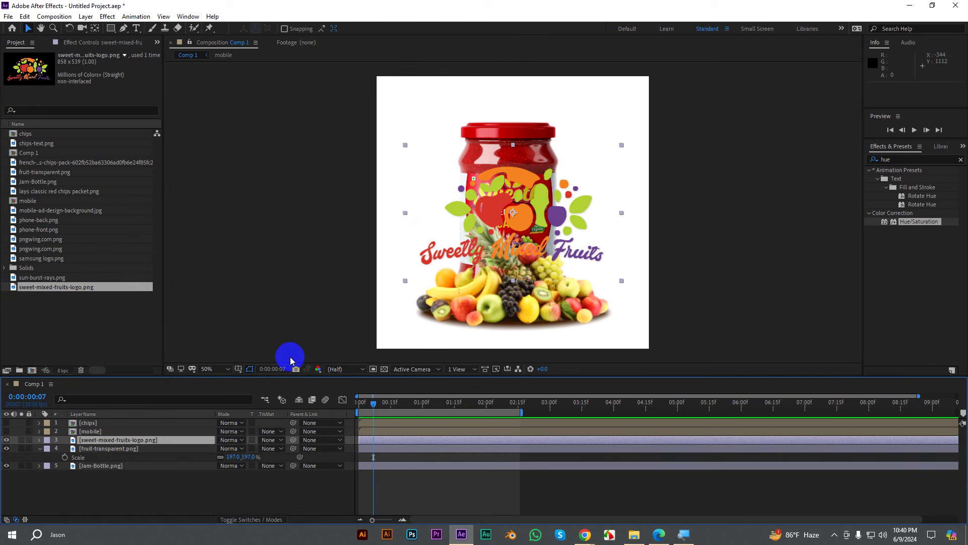
pyautogui.press('s')
pyautogui.moveTo(232, 448); pyautogui.dragTo(204, 454)
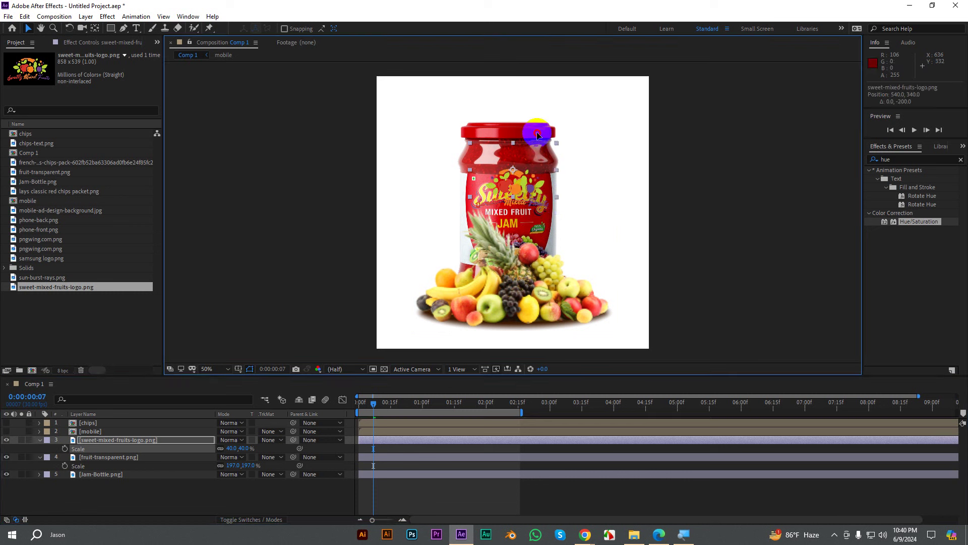
pyautogui.moveTo(535, 214); pyautogui.dragTo(536, 112)
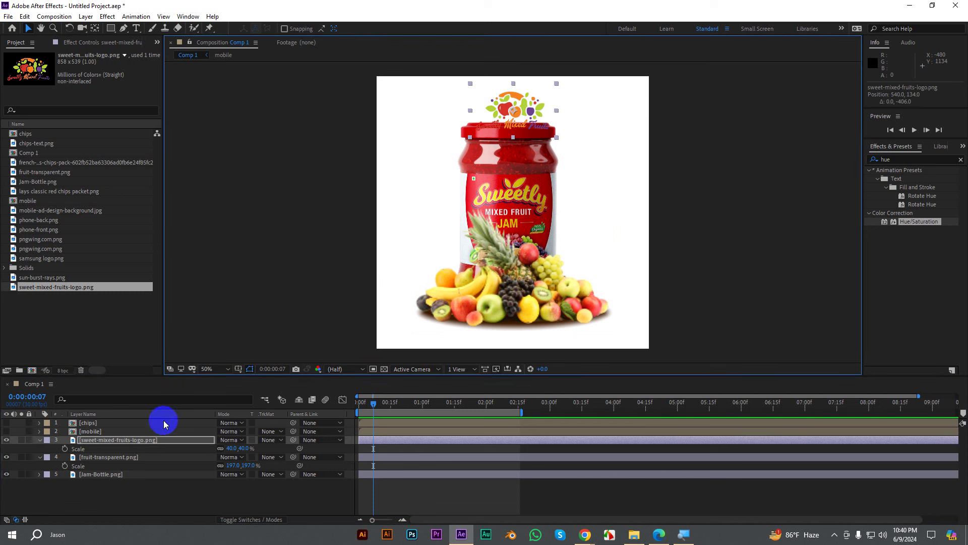
# Step: Scale the Jam-Bottle layer down to 74%
pyautogui.click(107, 497)
pyautogui.click(103, 474)
pyautogui.press('s')
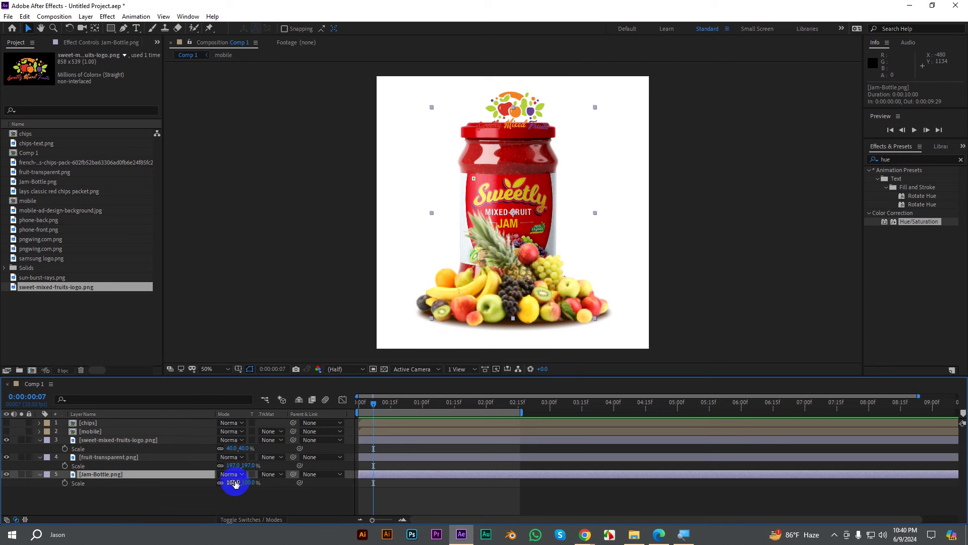
pyautogui.moveTo(234, 484); pyautogui.dragTo(225, 483)
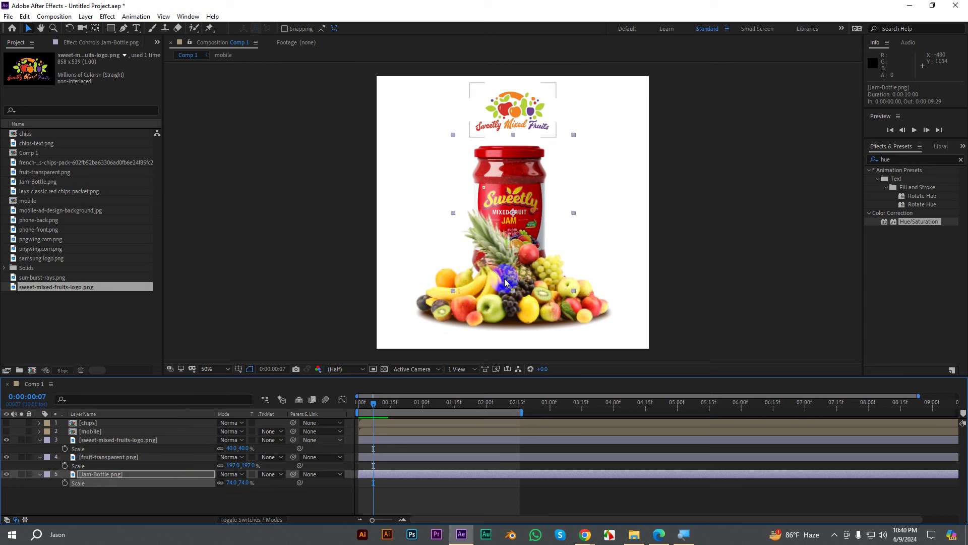
pyautogui.click(511, 182)
# Step: Shrink the fruit pile to 141% and move the jar lower
pyautogui.click(96, 457)
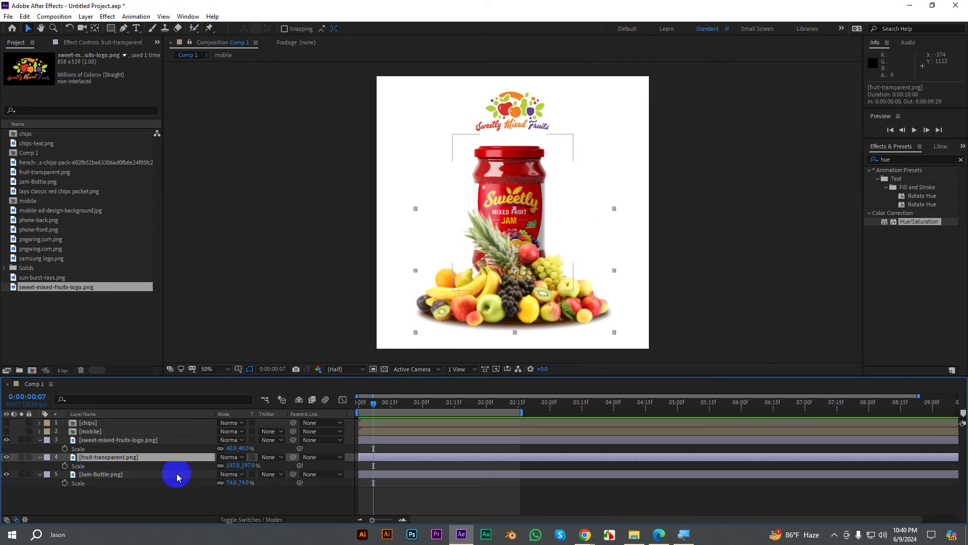
pyautogui.click(230, 463)
pyautogui.moveTo(230, 467); pyautogui.dragTo(195, 465)
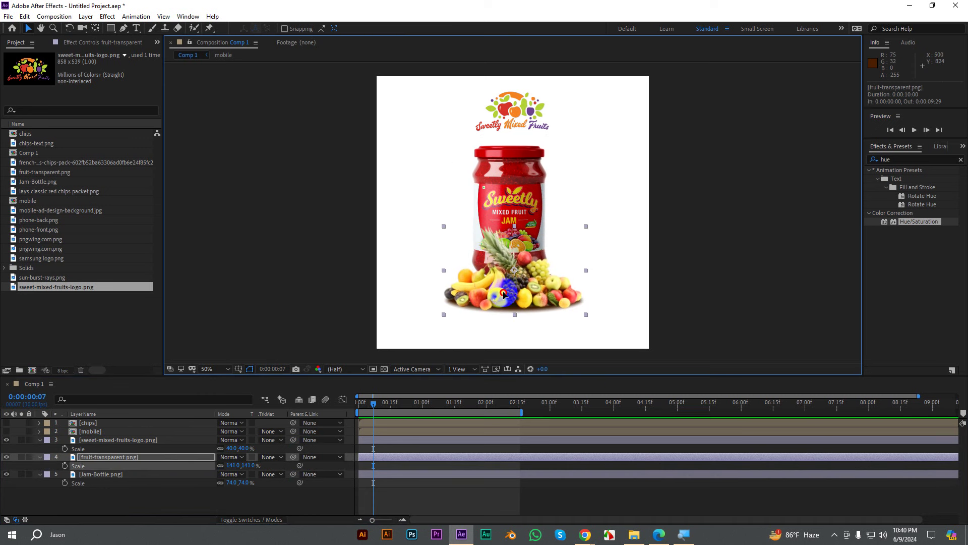
pyautogui.moveTo(520, 202); pyautogui.dragTo(520, 229)
# Step: Move the logo closer to the jar at about 56% scale, then collapse the layers
pyautogui.moveTo(512, 101); pyautogui.dragTo(513, 118)
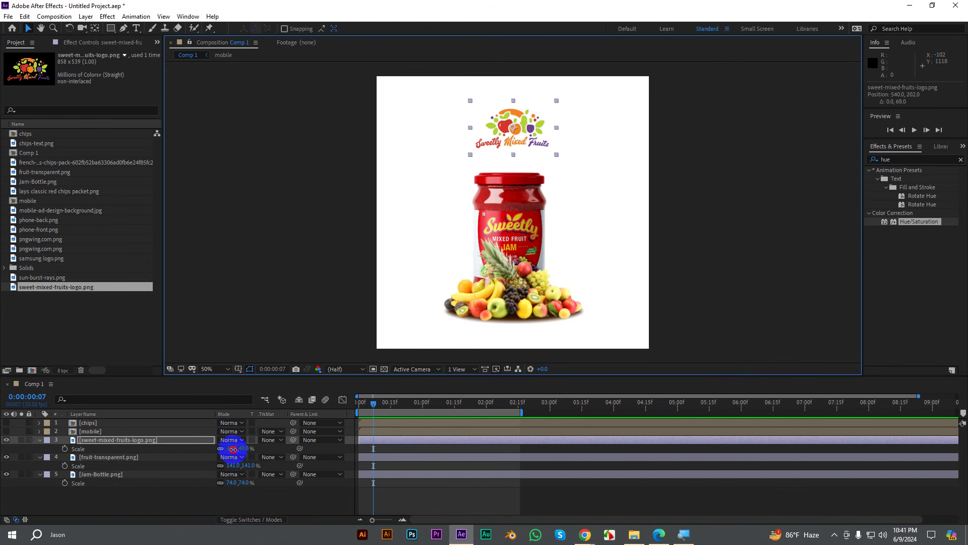
pyautogui.moveTo(233, 449); pyautogui.dragTo(237, 449)
pyautogui.click(740, 220)
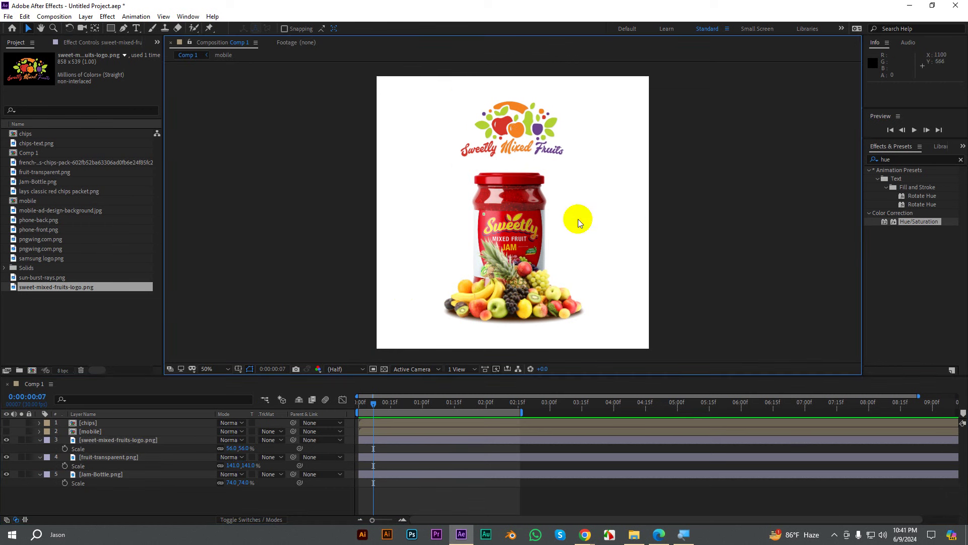
pyautogui.click(40, 440)
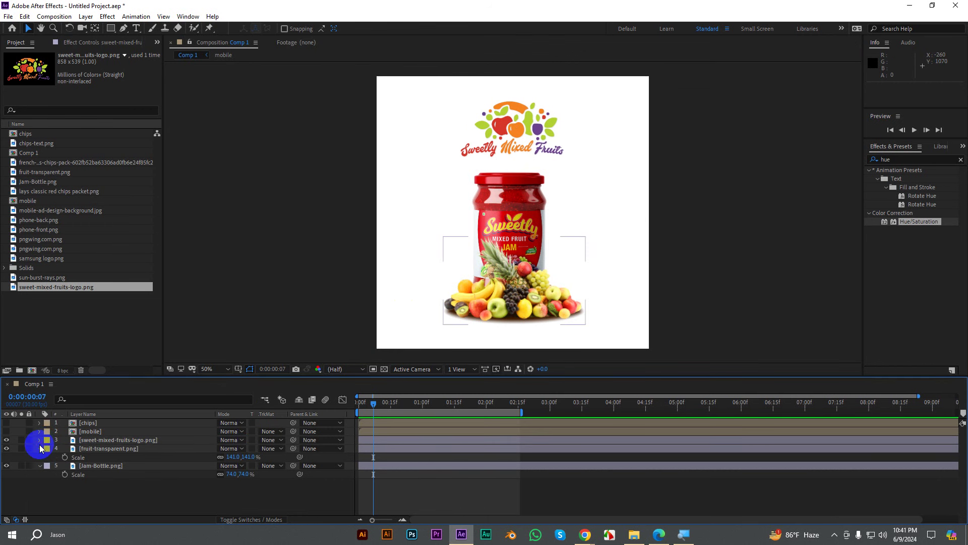
pyautogui.click(40, 448)
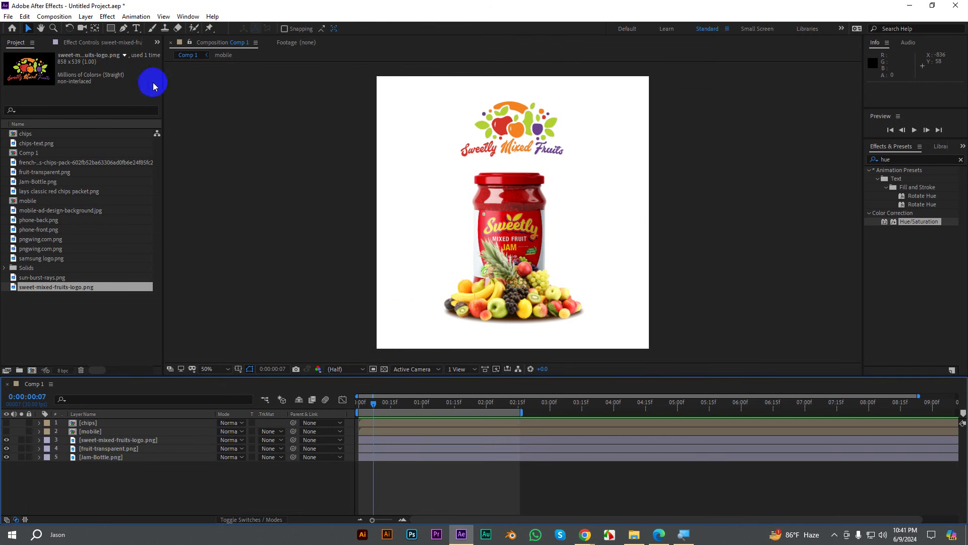
# Step: Draw a full-composition rectangle and move it to the bottom of the layer stack
pyautogui.click(112, 29)
pyautogui.click(113, 31)
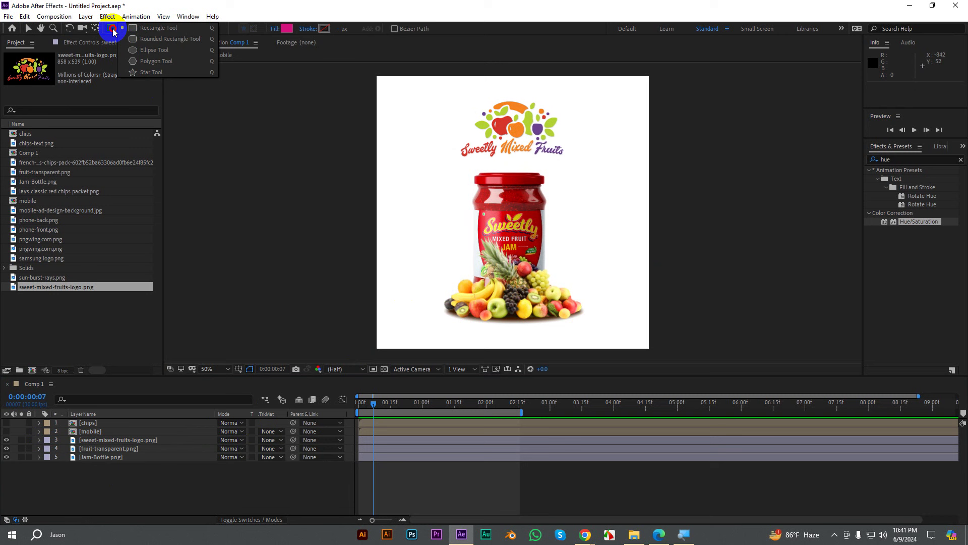
pyautogui.click(150, 31)
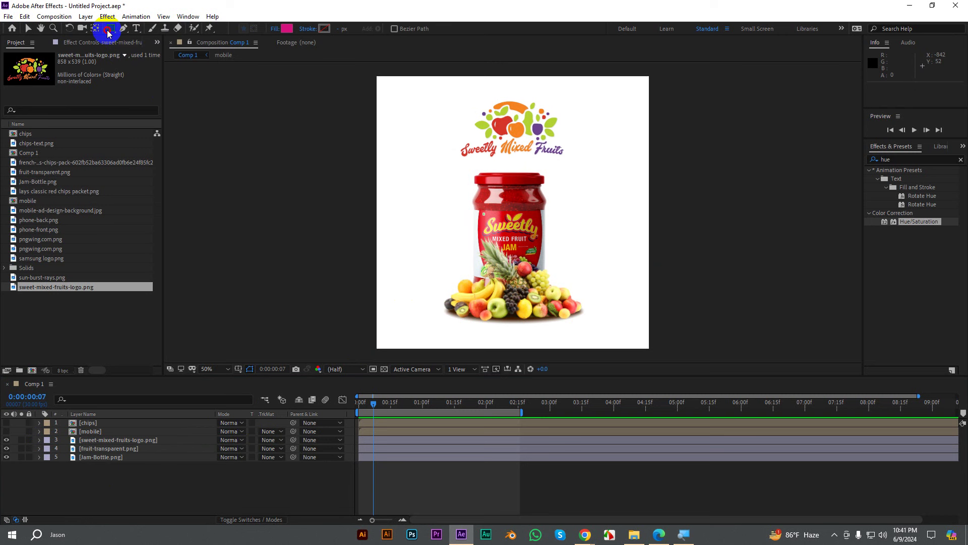
pyautogui.doubleClick(109, 32)
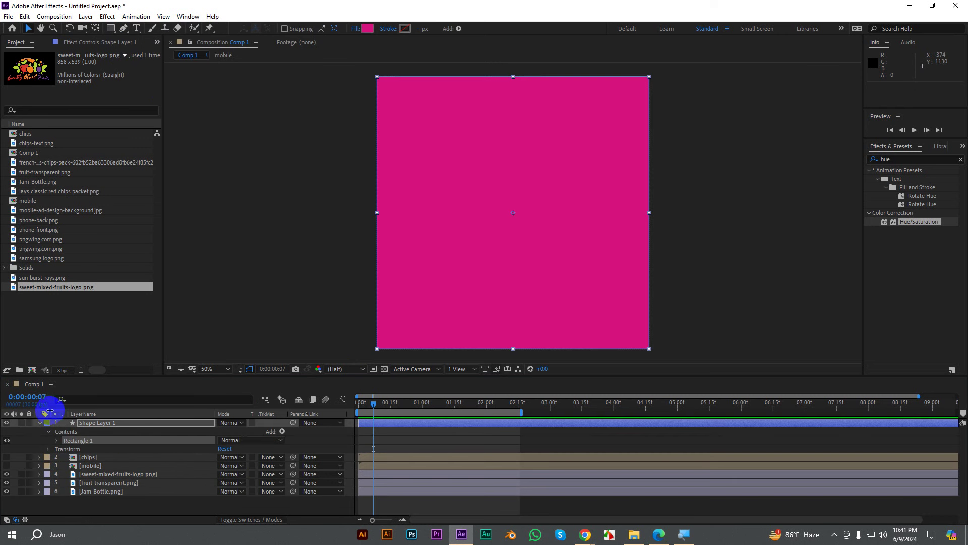
pyautogui.click(40, 423)
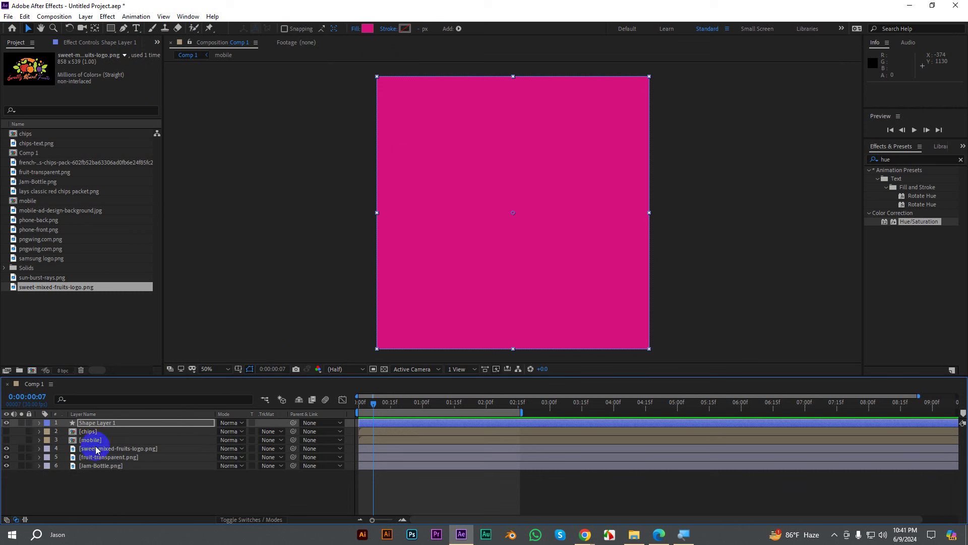
pyautogui.moveTo(94, 423); pyautogui.dragTo(105, 489)
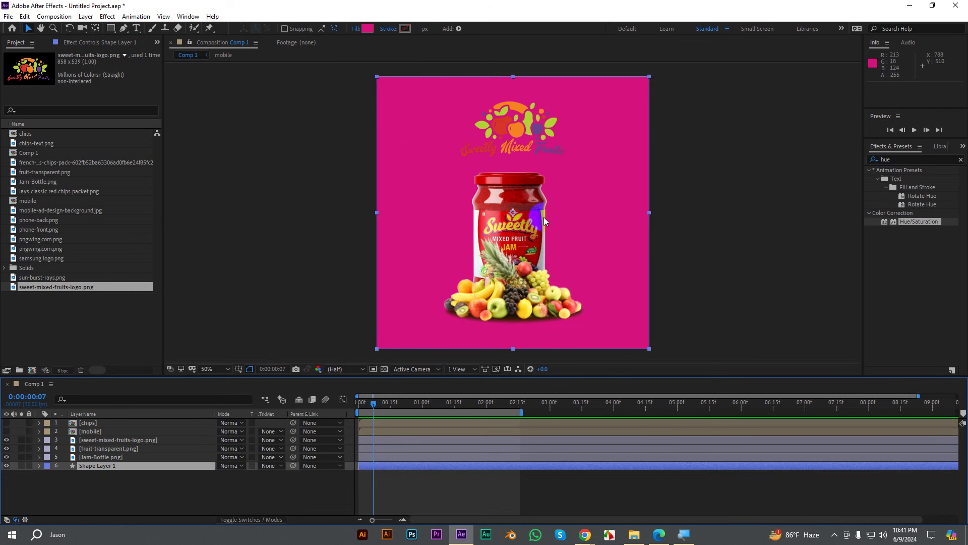
# Step: Change the rectangle's fill to a radial gradient
pyautogui.click(352, 30)
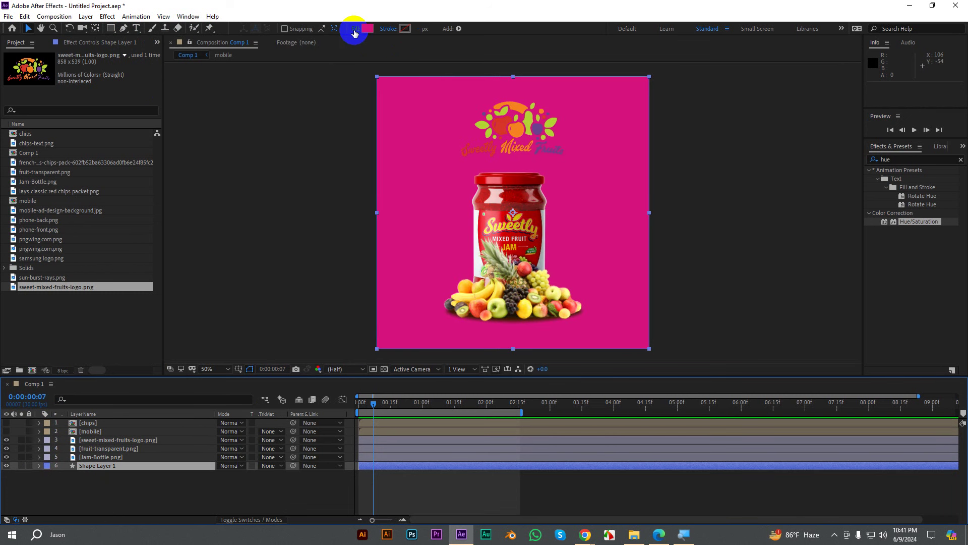
pyautogui.moveTo(519, 37); pyautogui.dragTo(585, 58)
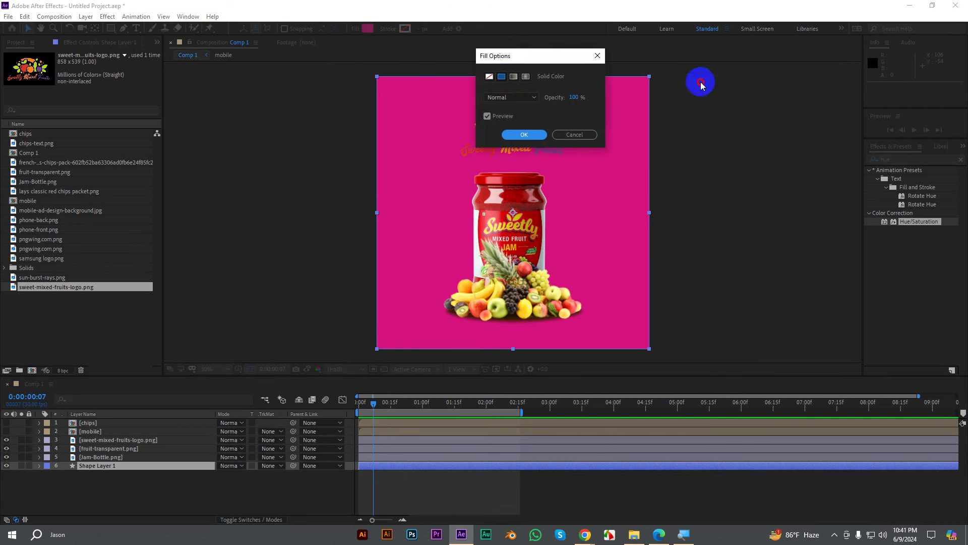
pyautogui.moveTo(702, 86); pyautogui.dragTo(702, 86)
pyautogui.click(746, 109)
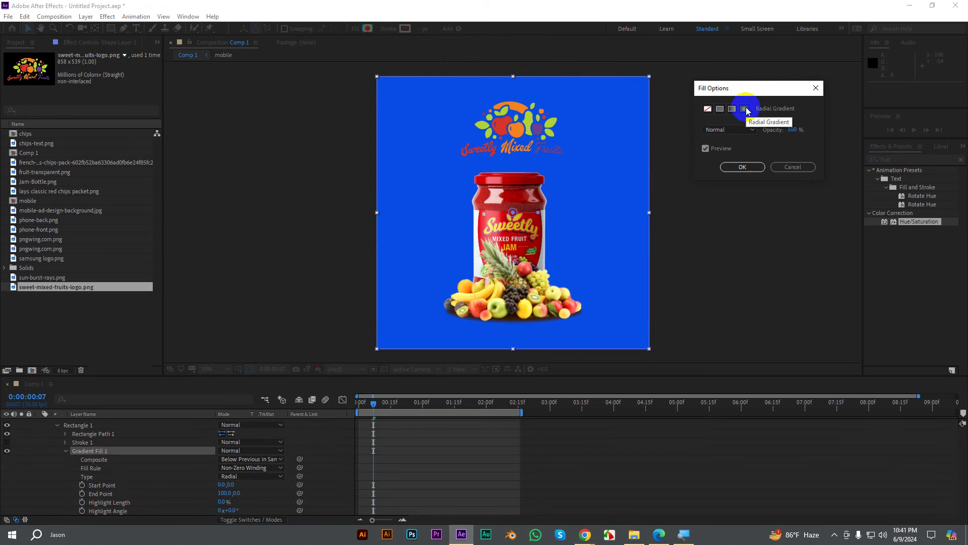
pyautogui.click(742, 166)
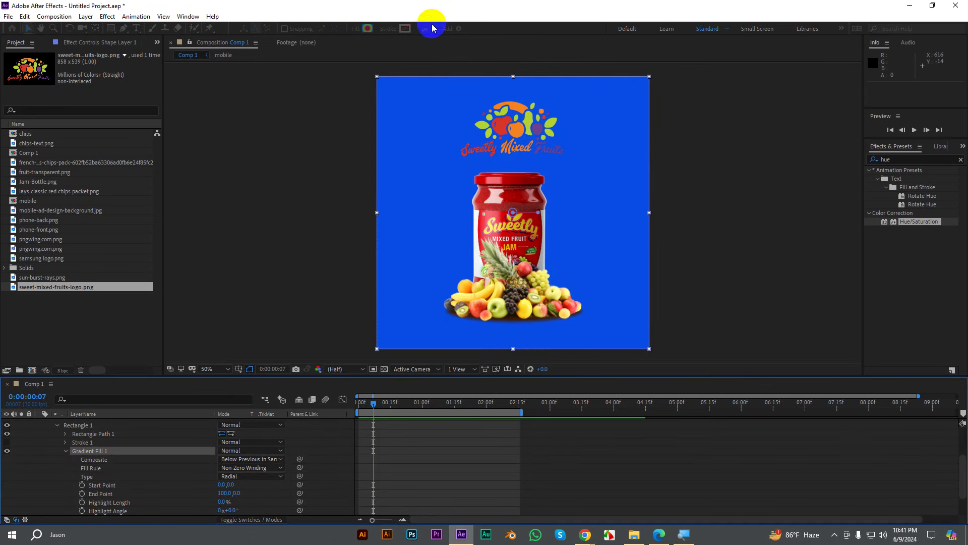
# Step: Reduce the gradient to two stops, teal to blue, and collapse Shape Layer 1
pyautogui.click(367, 29)
pyautogui.moveTo(527, 82); pyautogui.dragTo(764, 85)
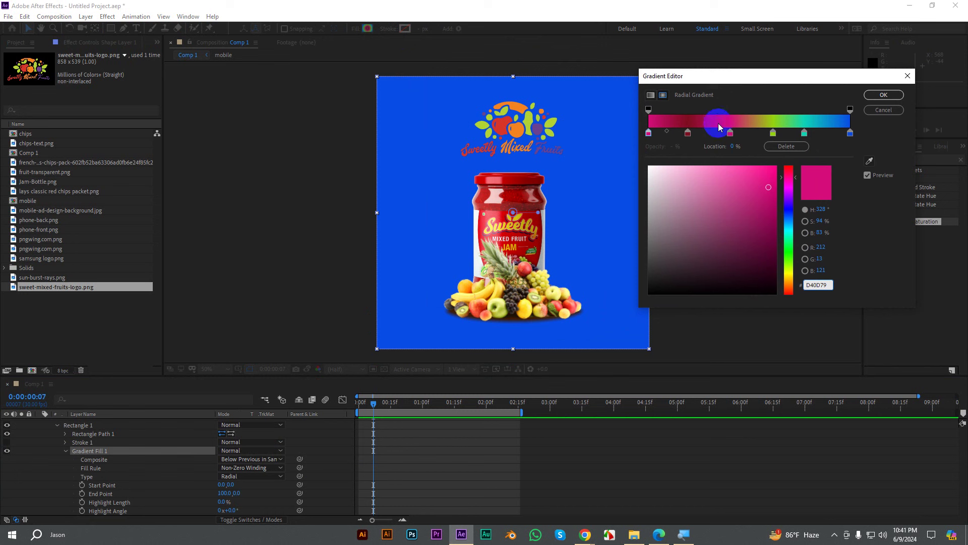
pyautogui.moveTo(649, 133)
pyautogui.mouseDown()
pyautogui.moveTo(691, 155)
pyautogui.moveTo(661, 133)
pyautogui.moveTo(664, 157)
pyautogui.mouseUp()
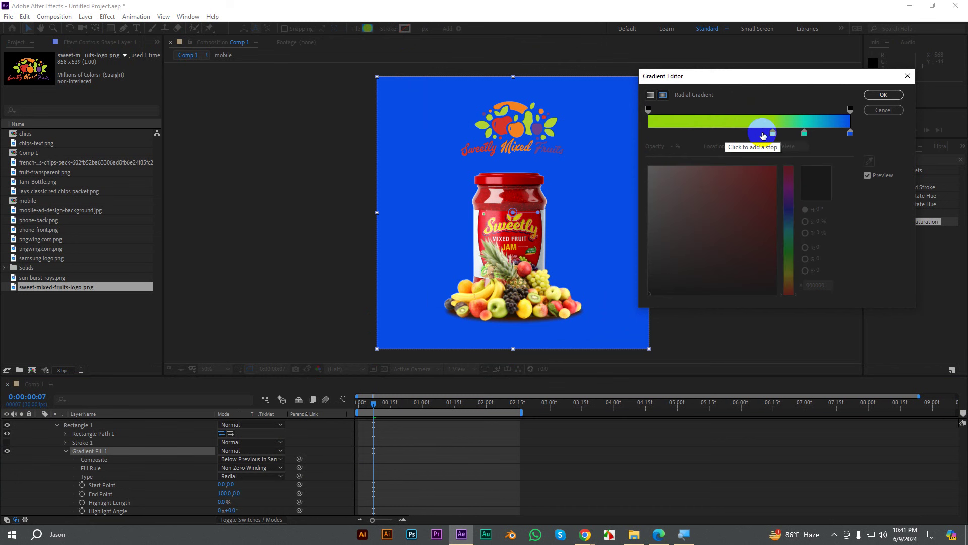
pyautogui.moveTo(773, 133); pyautogui.dragTo(756, 159)
pyautogui.moveTo(805, 132); pyautogui.dragTo(642, 134)
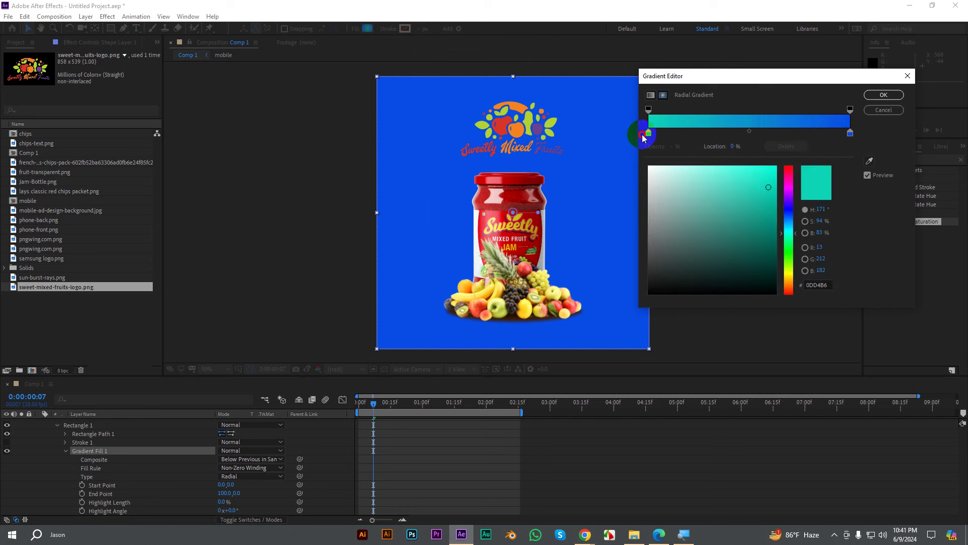
pyautogui.click(884, 95)
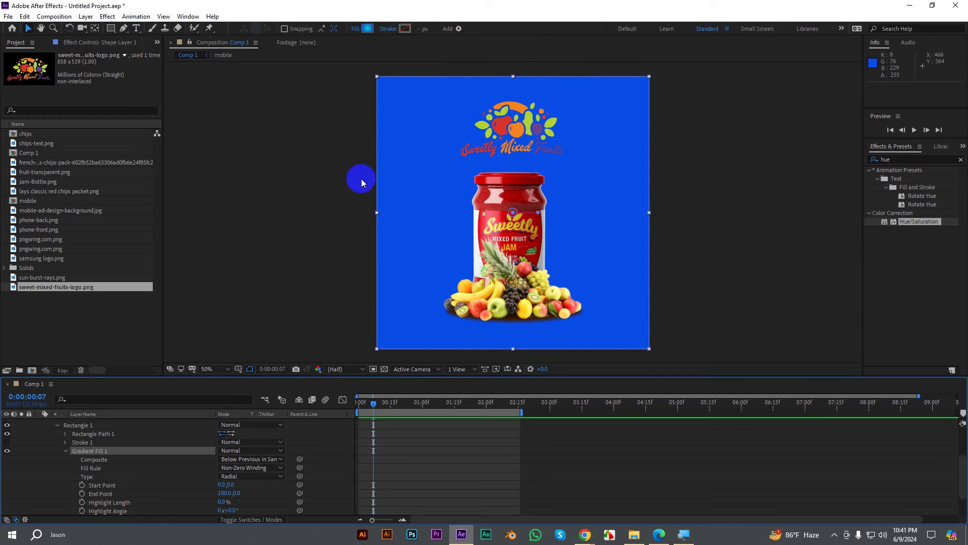
pyautogui.scroll(3, 50, 428)
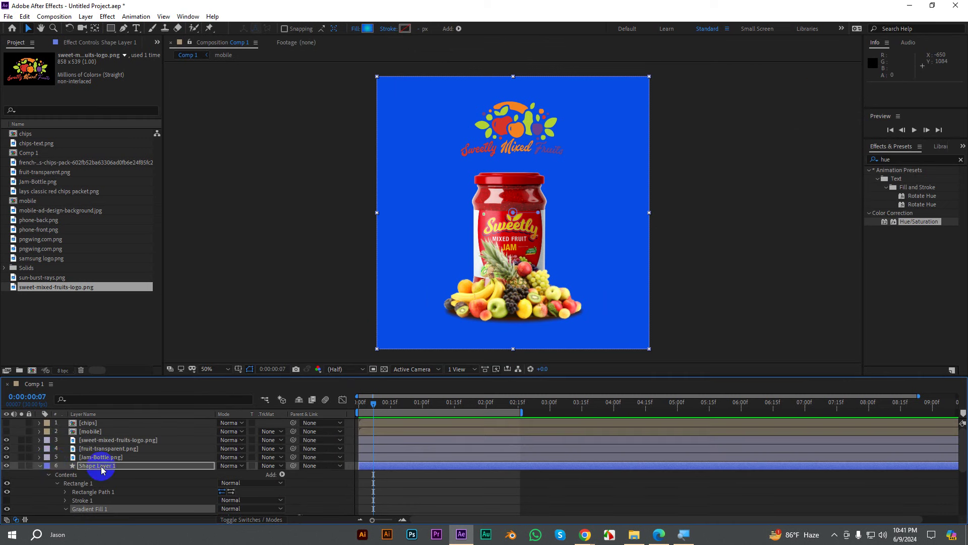
pyautogui.click(40, 466)
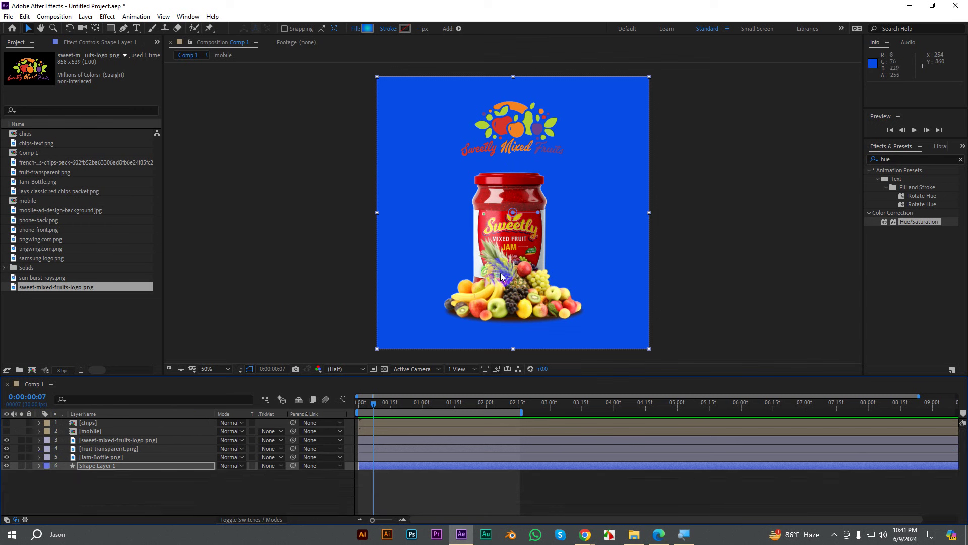
# Step: Stretch the radial gradient past the right edge and sample a colour for the left stop
pyautogui.moveTo(540, 214); pyautogui.dragTo(698, 214)
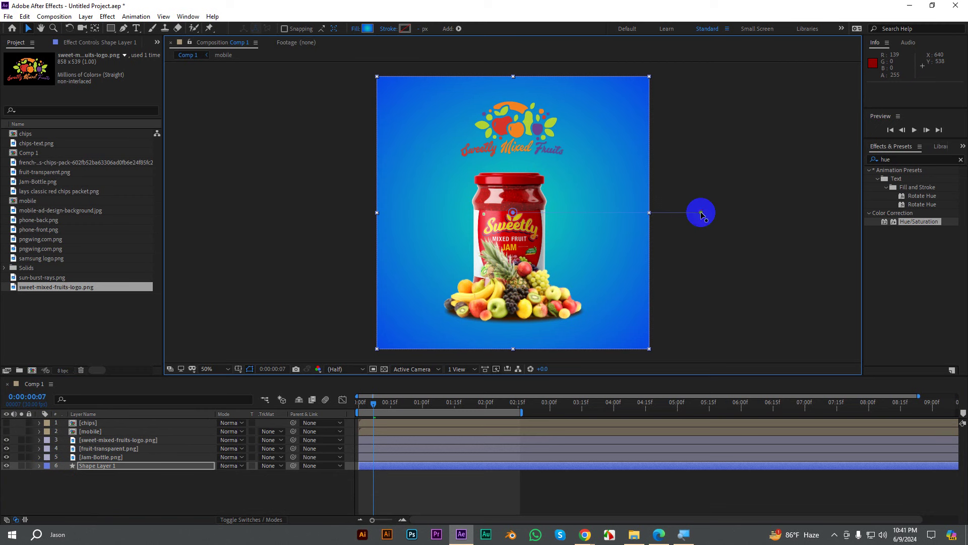
pyautogui.click(367, 29)
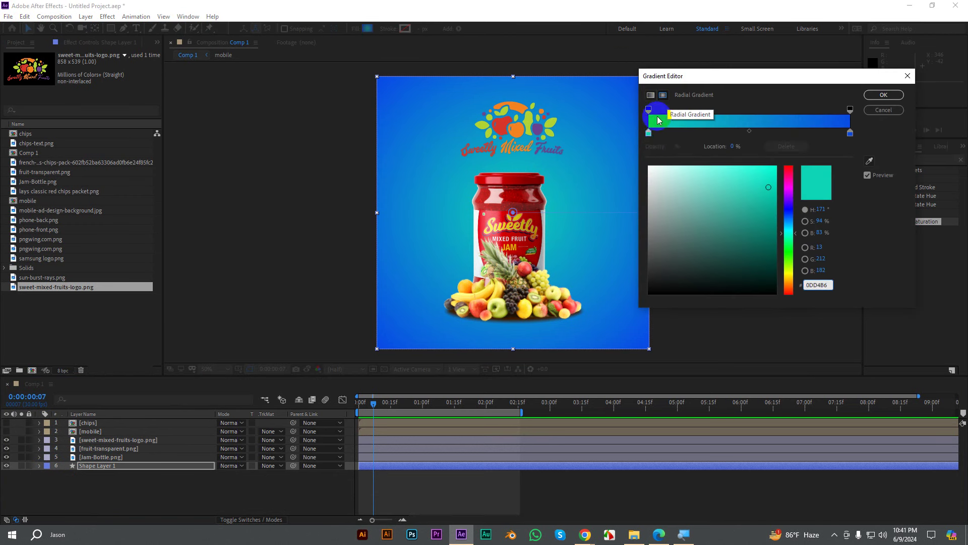
pyautogui.click(822, 151)
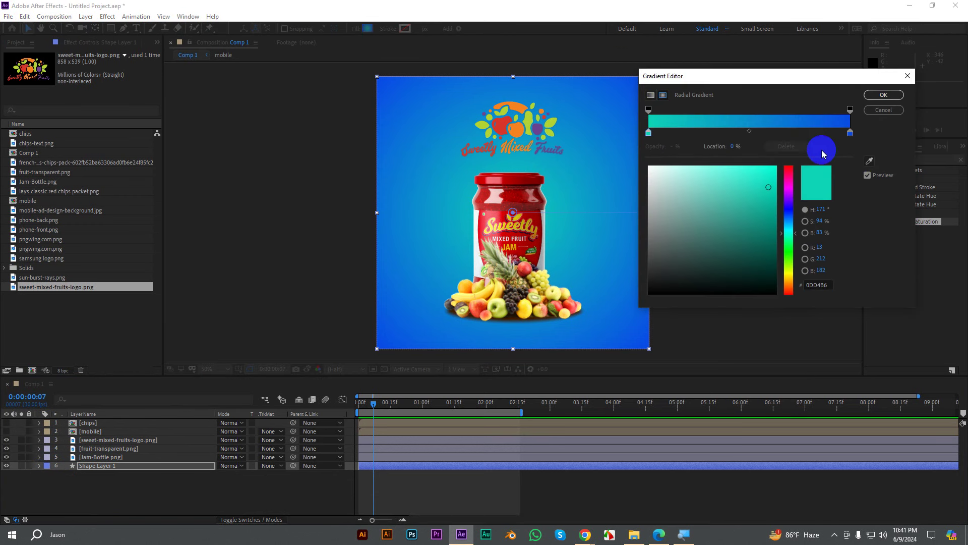
pyautogui.click(869, 161)
pyautogui.click(526, 181)
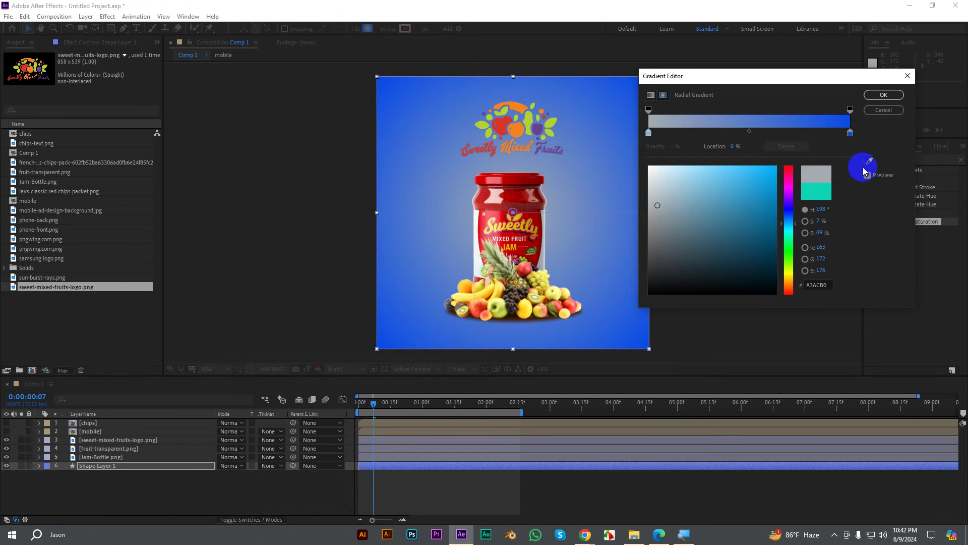
# Step: Make the right stop orange and the left stop white, widening the light centre
pyautogui.click(850, 132)
pyautogui.click(869, 160)
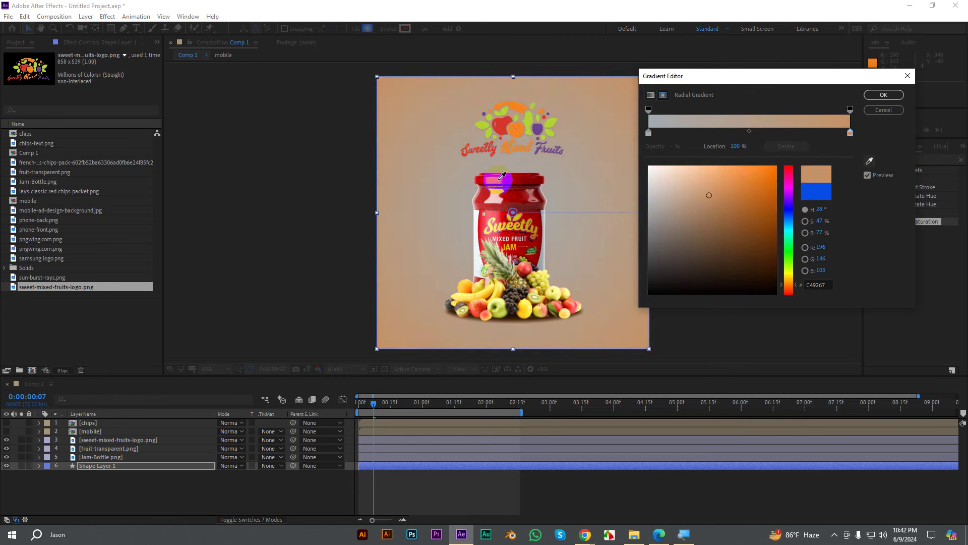
pyautogui.click(516, 129)
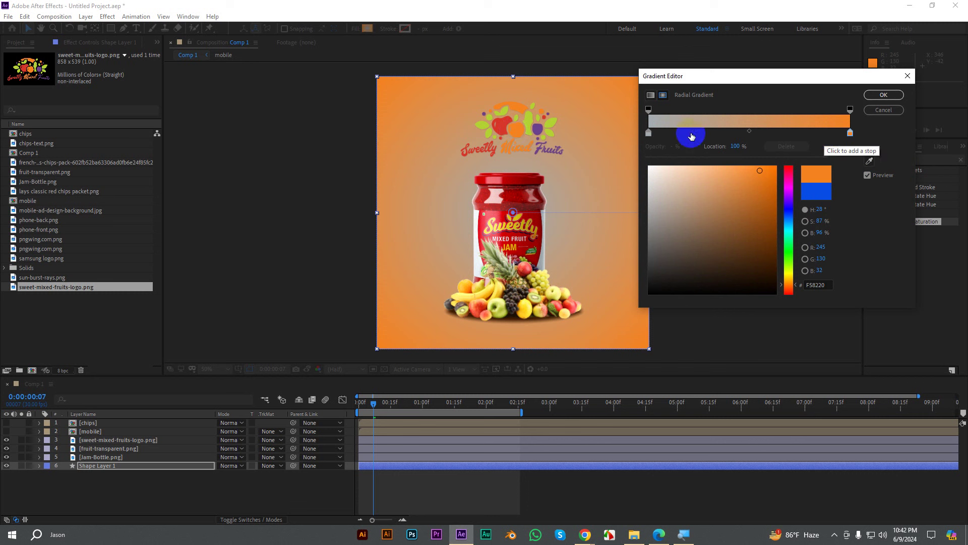
pyautogui.click(648, 133)
pyautogui.moveTo(656, 180); pyautogui.dragTo(629, 140)
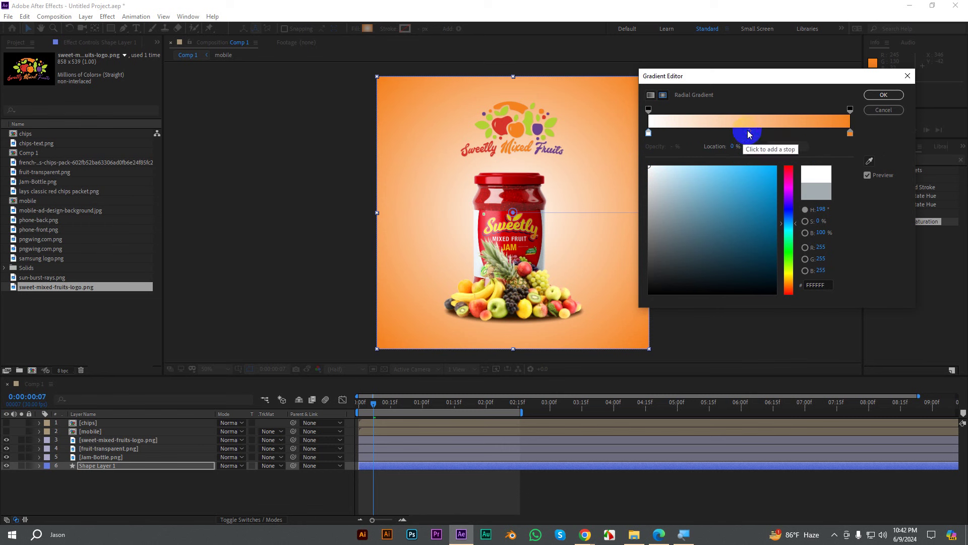
pyautogui.moveTo(750, 131); pyautogui.dragTo(802, 142)
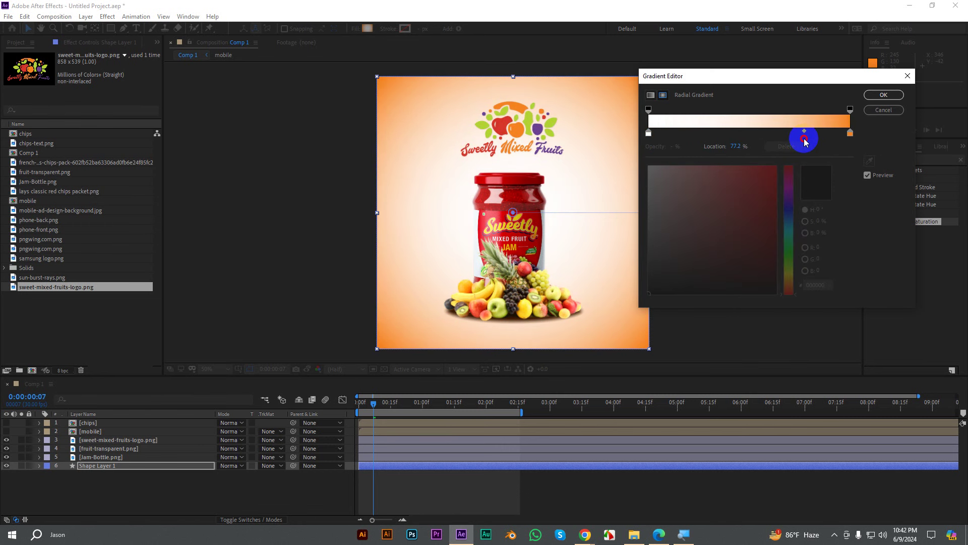
# Step: Change the right stop to golden yellow D5A709 and apply the gradient
pyautogui.click(851, 134)
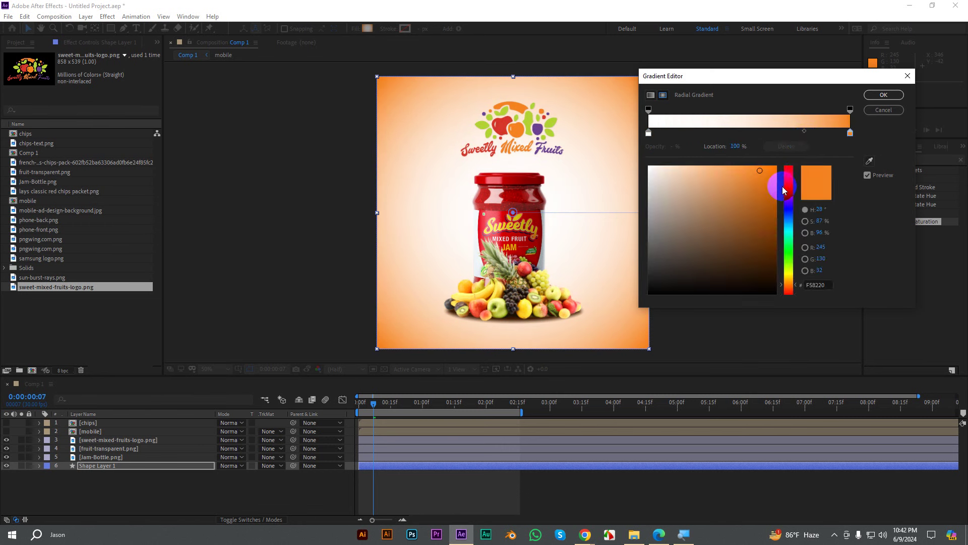
pyautogui.moveTo(788, 183)
pyautogui.mouseDown()
pyautogui.moveTo(789, 167)
pyautogui.moveTo(790, 194)
pyautogui.mouseUp()
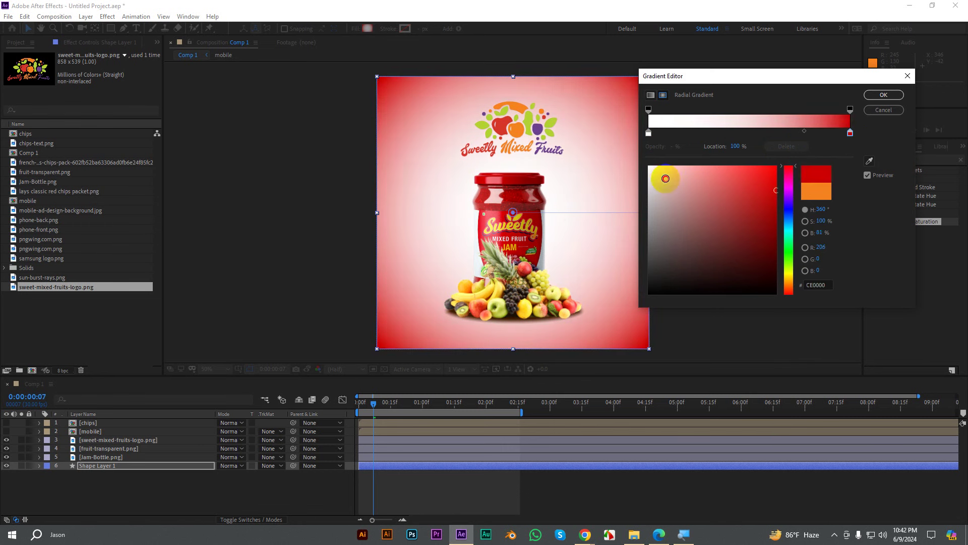
pyautogui.moveTo(663, 177); pyautogui.dragTo(712, 180)
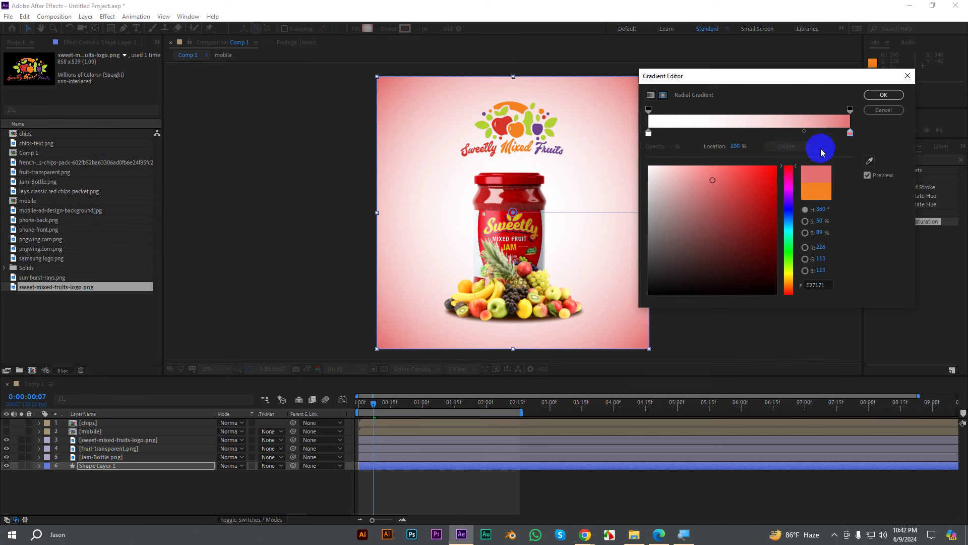
pyautogui.moveTo(791, 194); pyautogui.dragTo(788, 278)
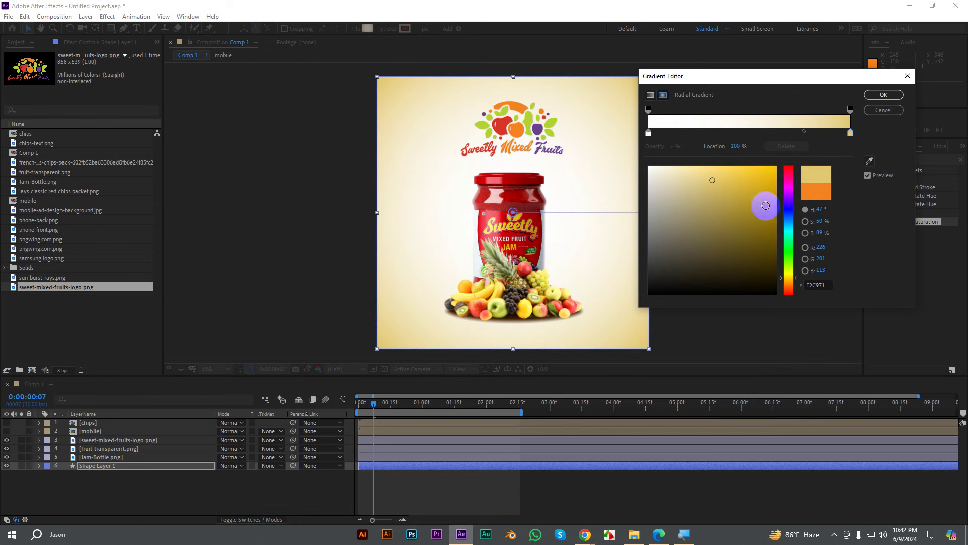
pyautogui.moveTo(764, 205); pyautogui.dragTo(771, 186)
pyautogui.click(880, 96)
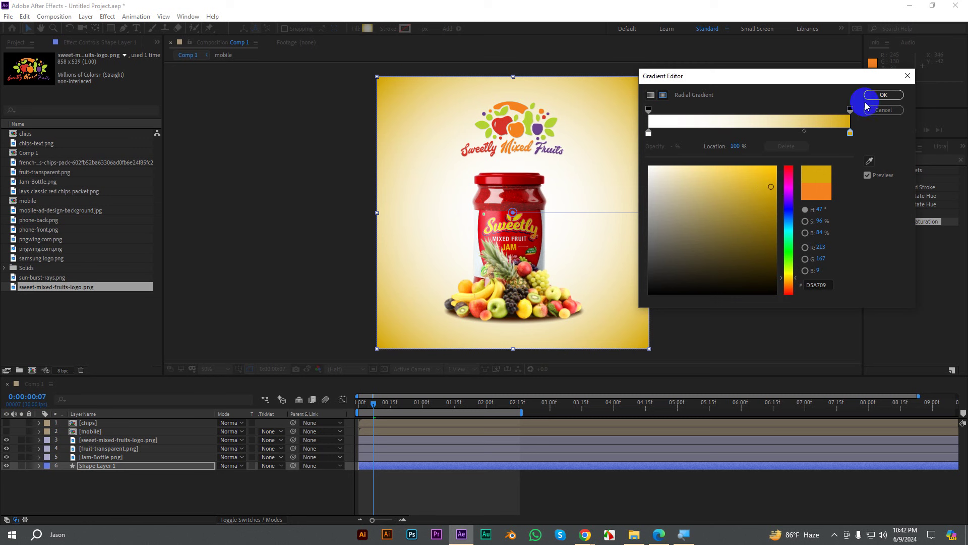
# Step: Deselect Shape Layer 1 and shrink the Composition viewer so the Timeline panel grows taller
pyautogui.click(759, 244)
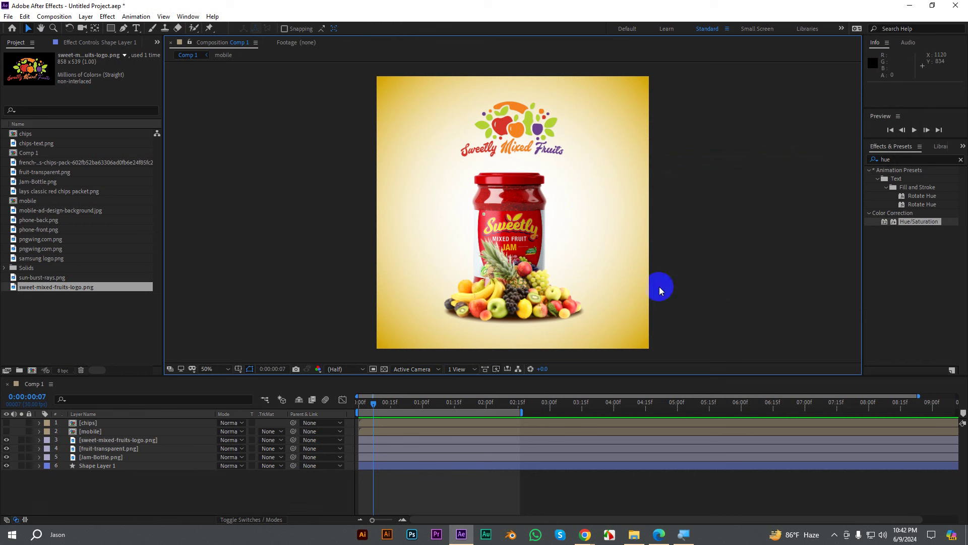
pyautogui.click(107, 467)
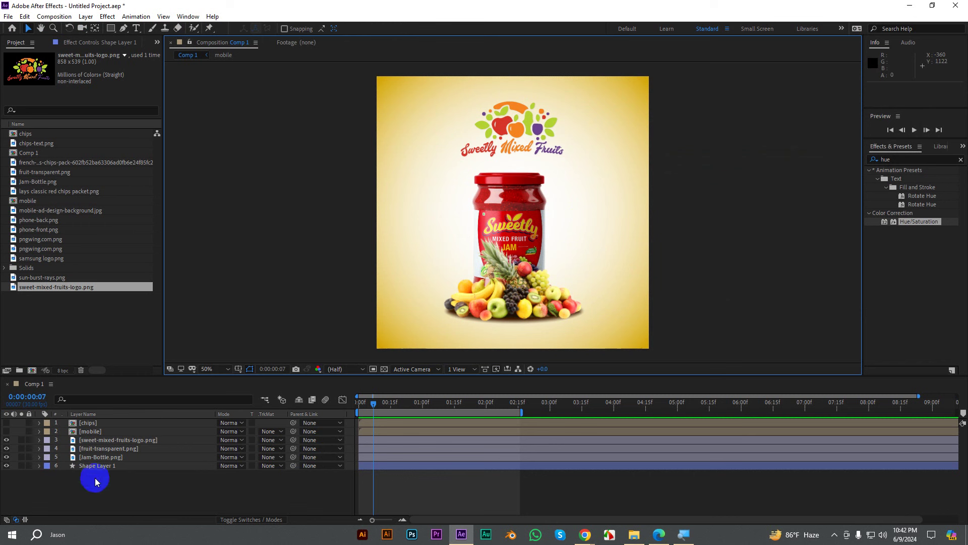
pyautogui.click(95, 477)
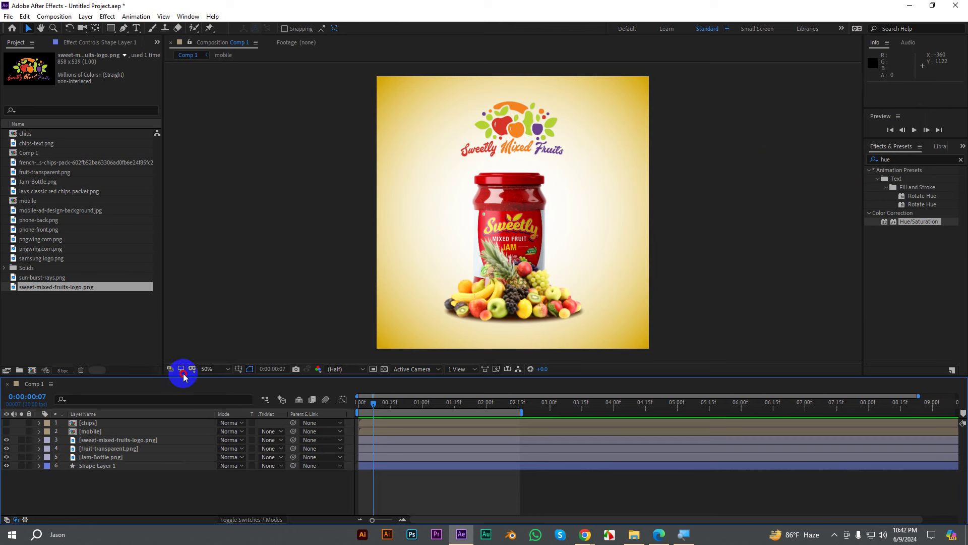
pyautogui.moveTo(182, 375); pyautogui.dragTo(253, 336)
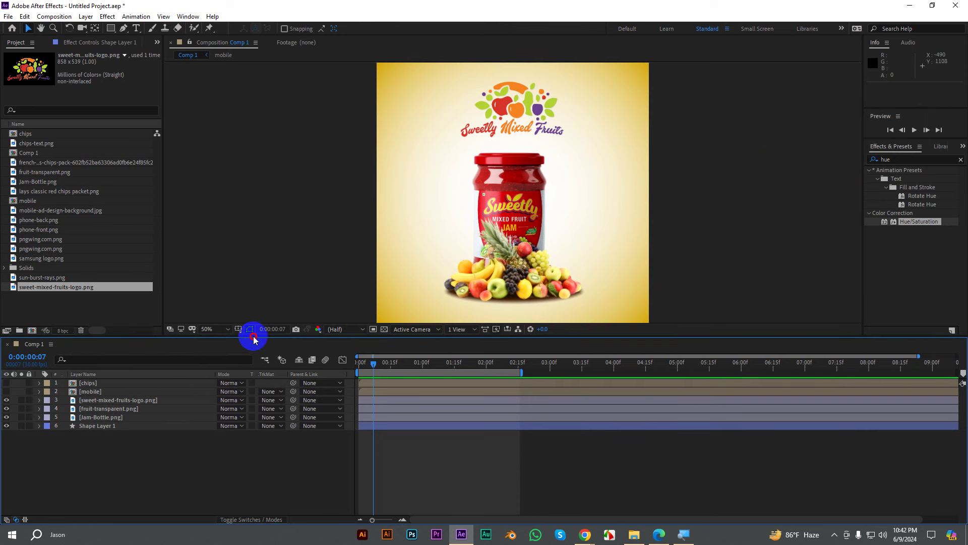
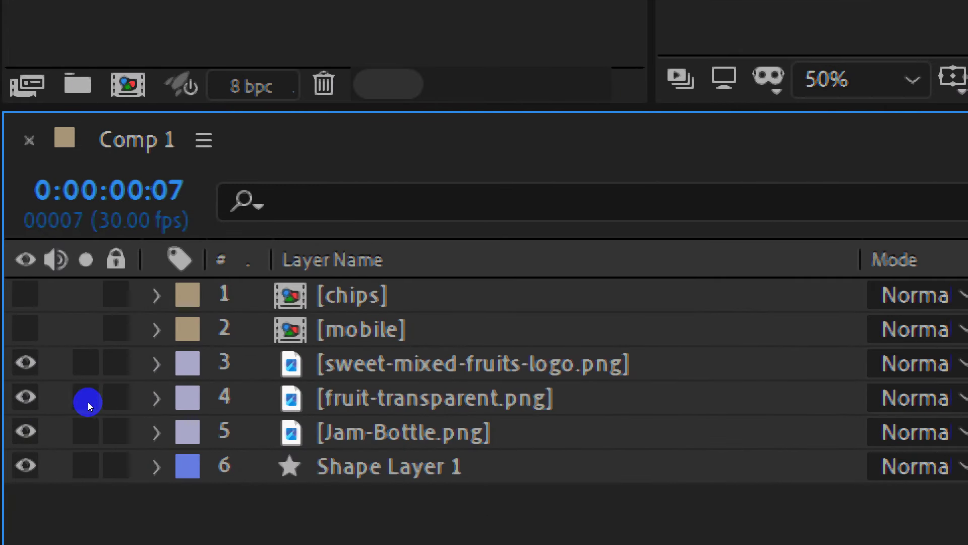
# Step: Toggle the fruit layer's switch, check the logo, then unsolo the logo to see the full ad
pyautogui.click(24, 396)
pyautogui.click(19, 400)
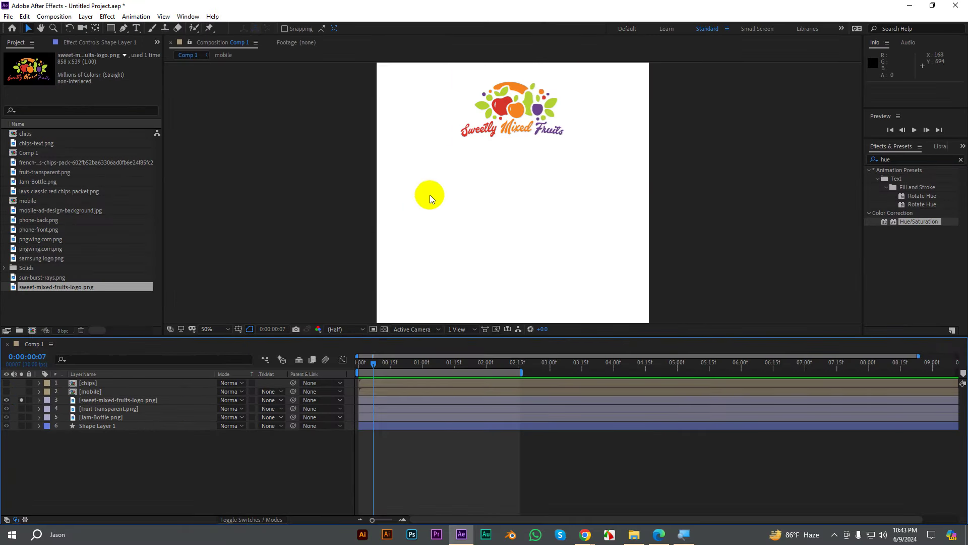
pyautogui.click(506, 143)
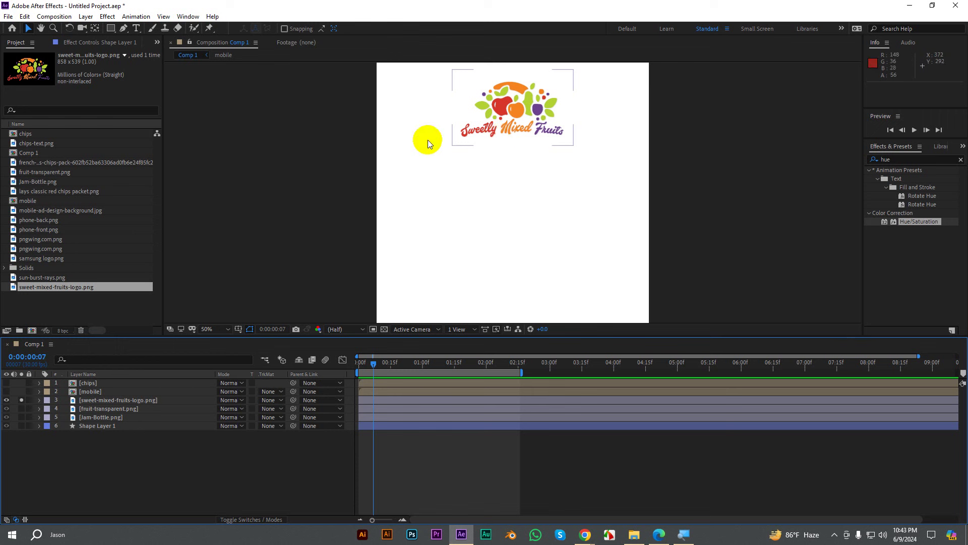
pyautogui.click(21, 400)
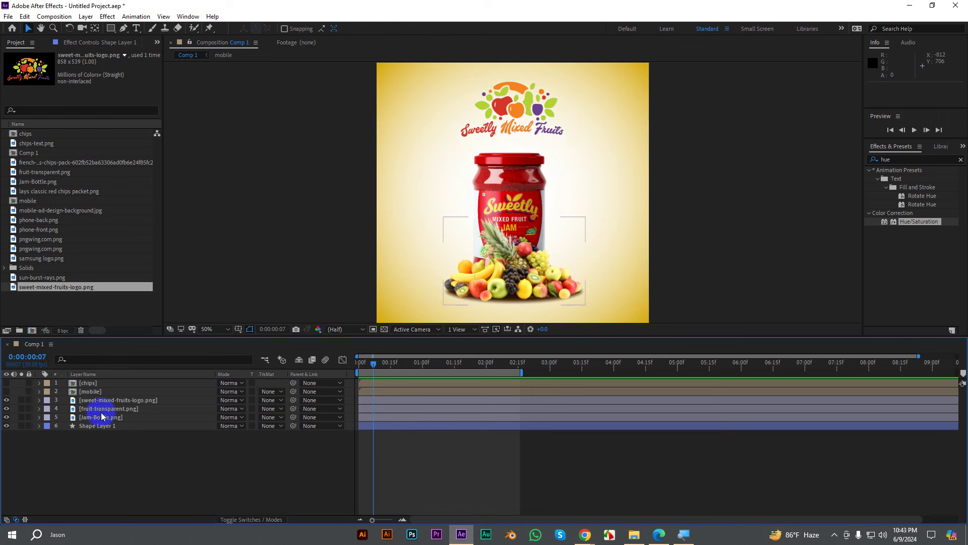
# Step: Solo the fruit and logo layers together, unsolo both, and select Shape Layer 1
pyautogui.click(81, 409)
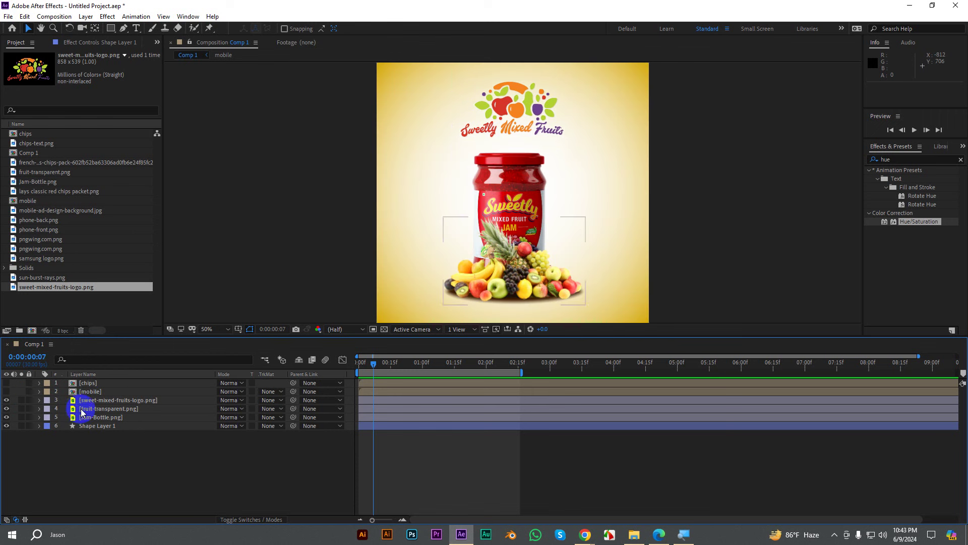
pyautogui.click(21, 408)
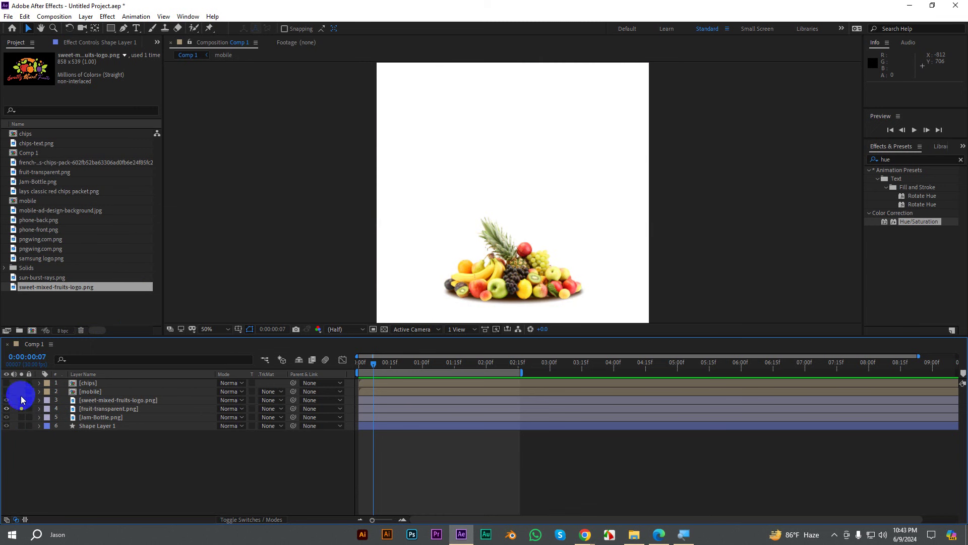
pyautogui.click(21, 401)
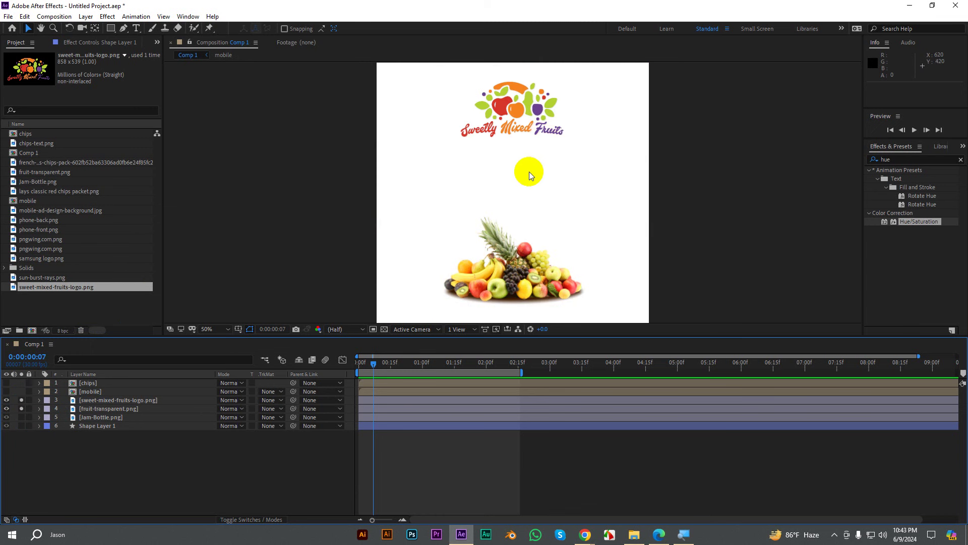
pyautogui.click(22, 408)
pyautogui.click(22, 401)
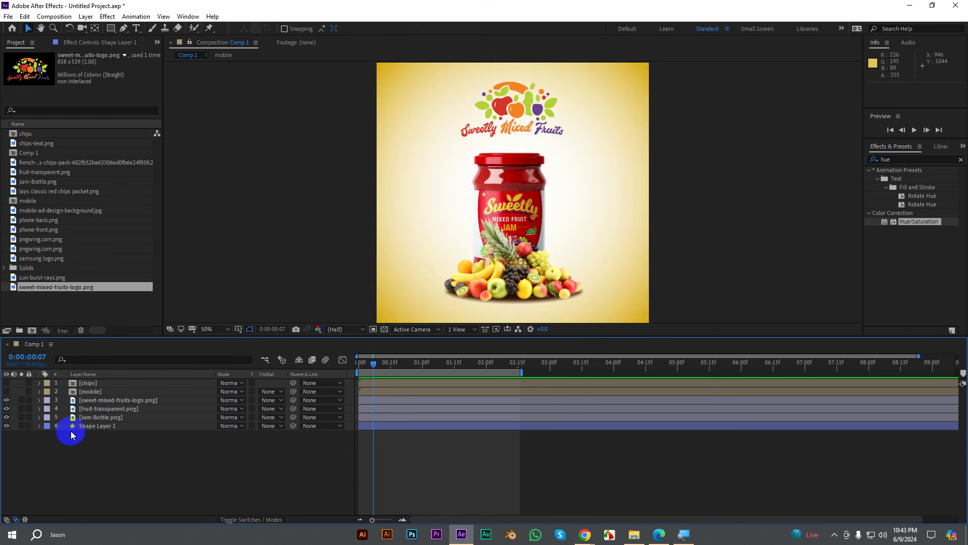
pyautogui.click(97, 426)
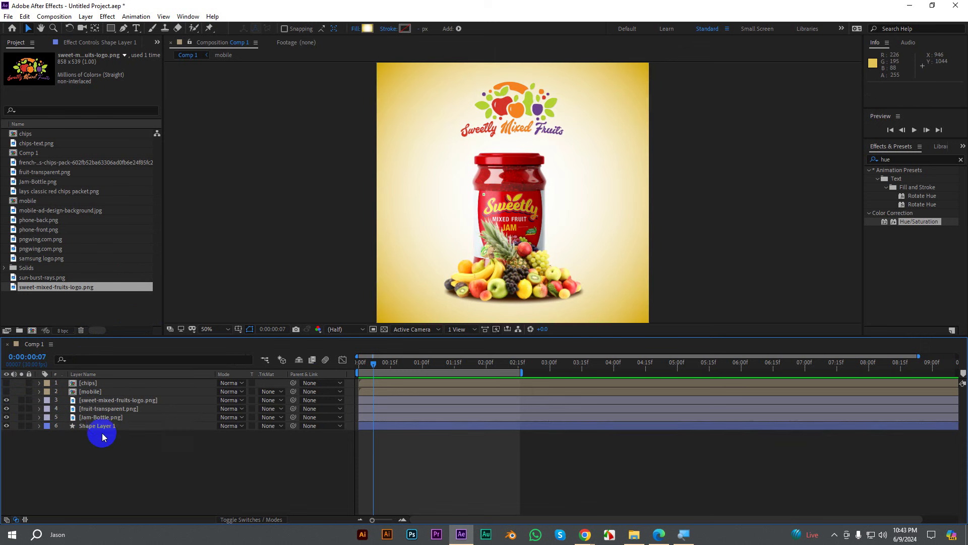
# Step: Move the fruit-transparent layer's anchor point downward with the Pan Behind tool
pyautogui.click(100, 417)
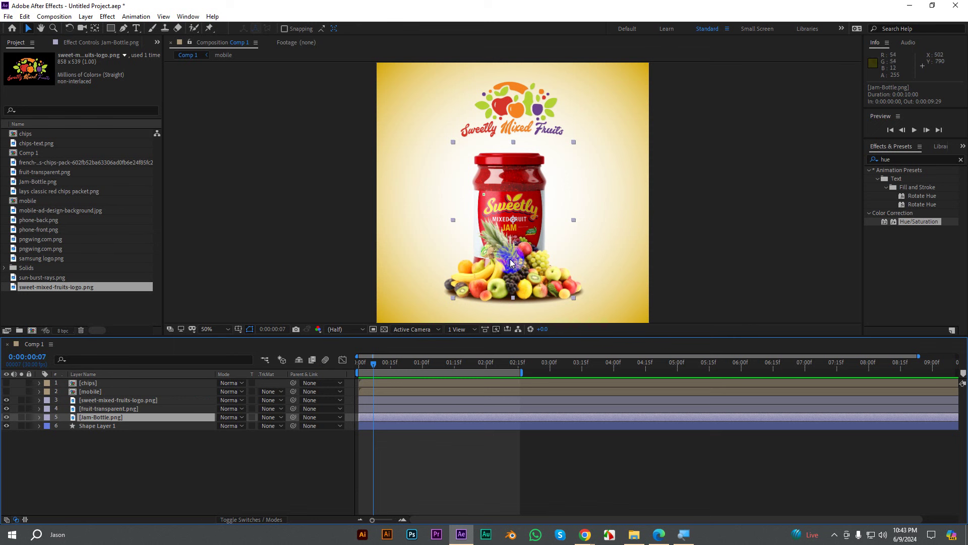
pyautogui.click(97, 409)
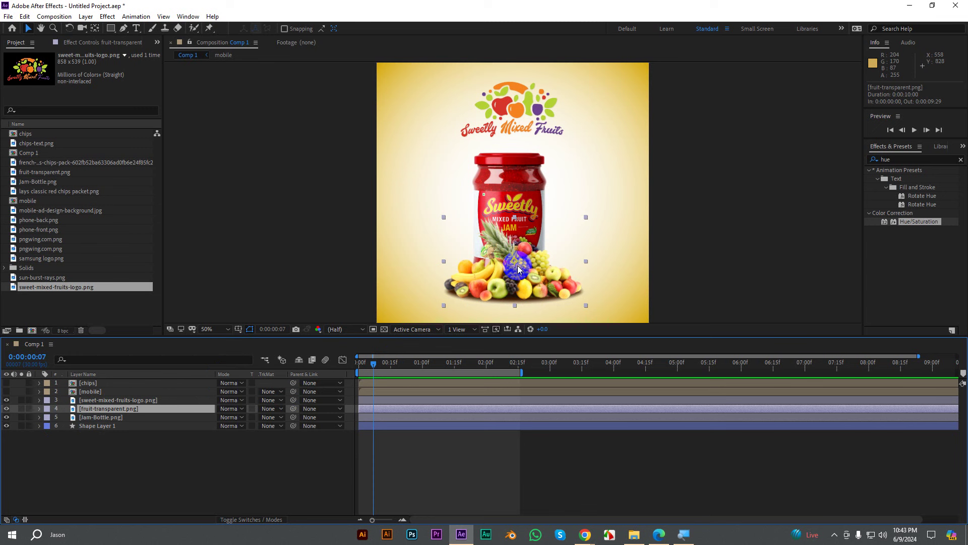
pyautogui.click(95, 28)
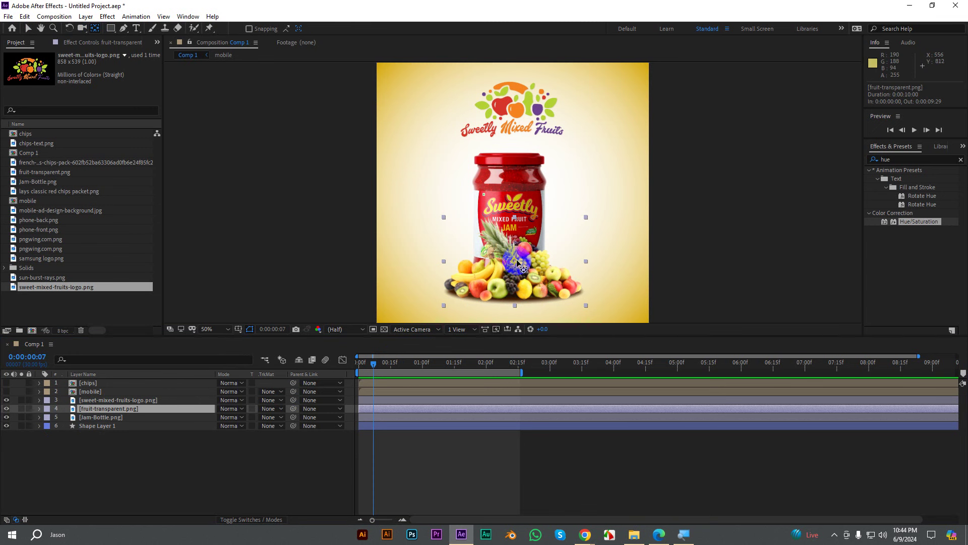
pyautogui.moveTo(516, 261); pyautogui.dragTo(516, 305)
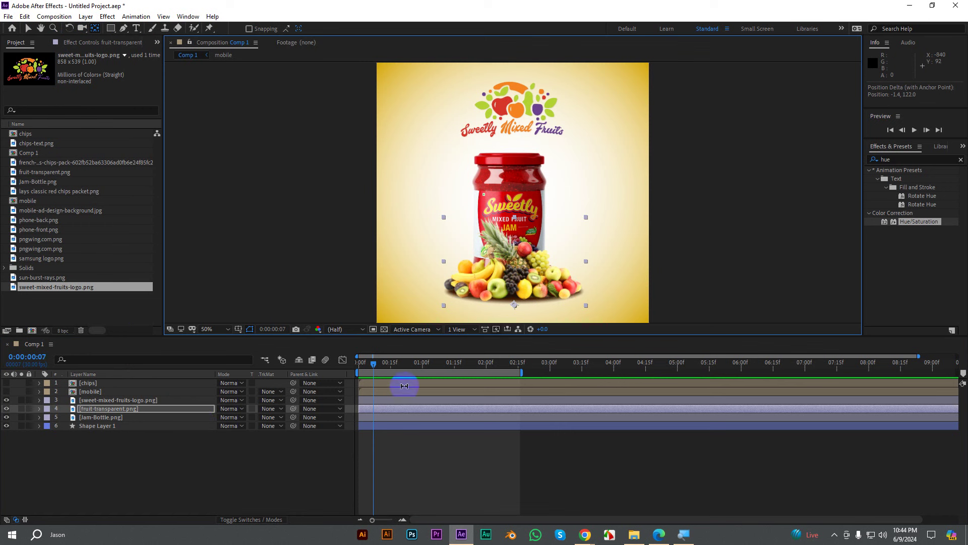
# Step: Move the jam jar's anchor toward its bottom and the logo's anchor beside 'Fruits'
pyautogui.click(511, 189)
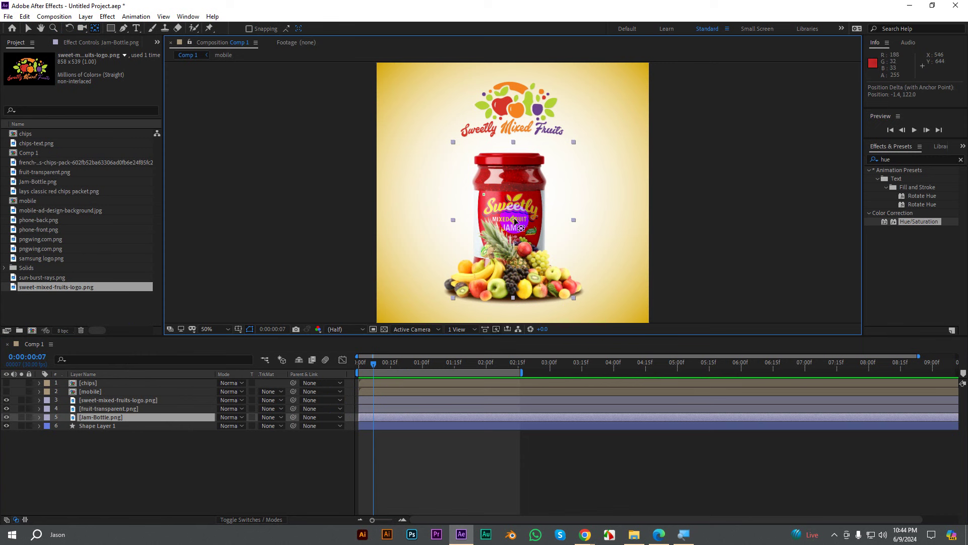
pyautogui.click(22, 418)
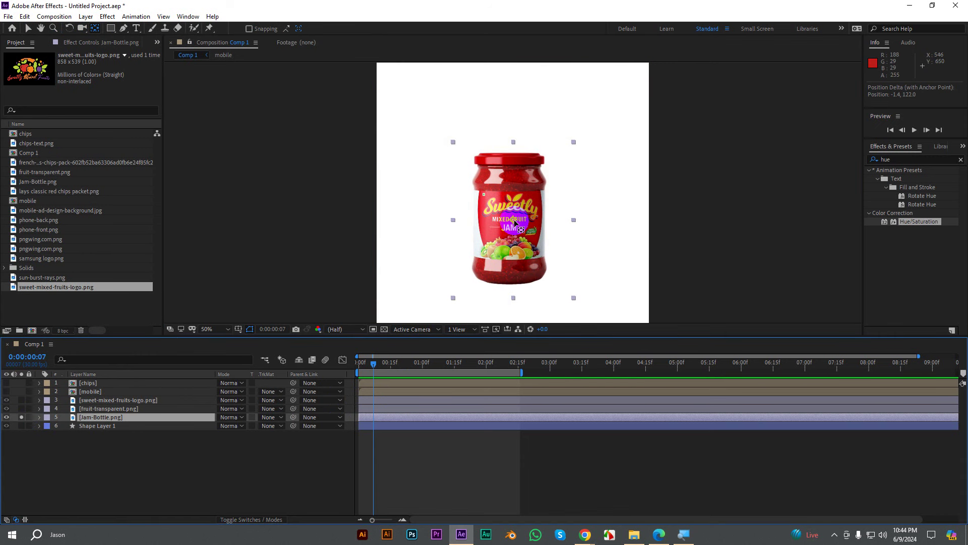
pyautogui.moveTo(513, 220); pyautogui.dragTo(480, 280)
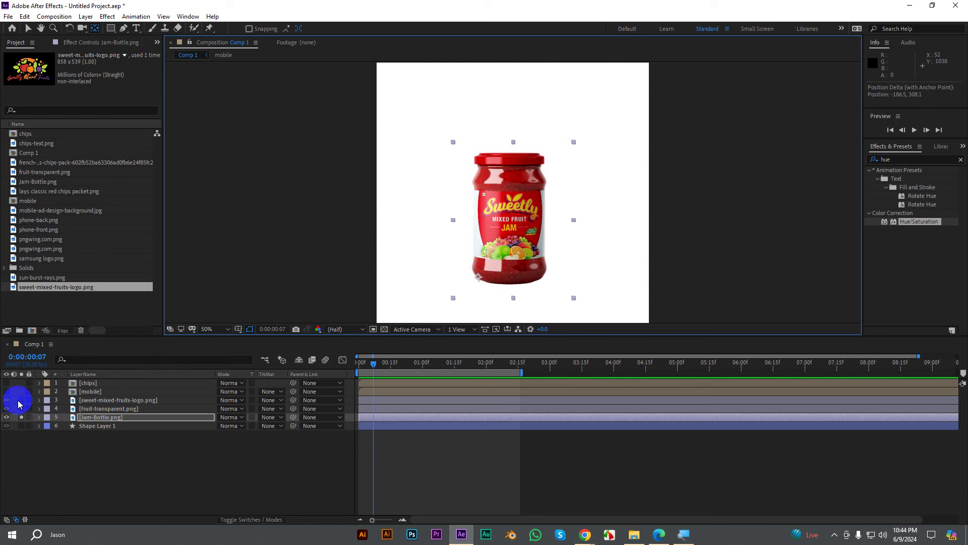
pyautogui.click(22, 401)
pyautogui.click(514, 115)
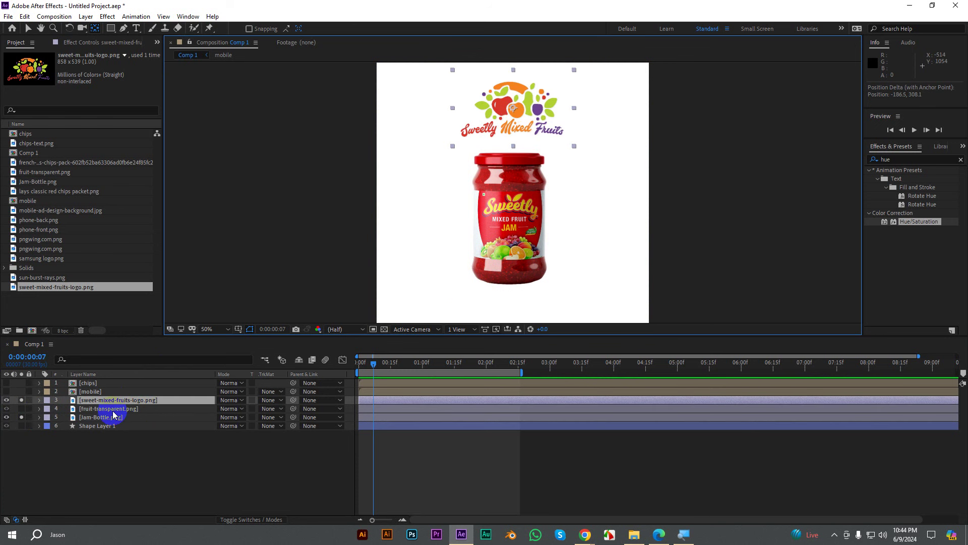
pyautogui.click(548, 144)
pyautogui.moveTo(547, 145); pyautogui.dragTo(565, 133)
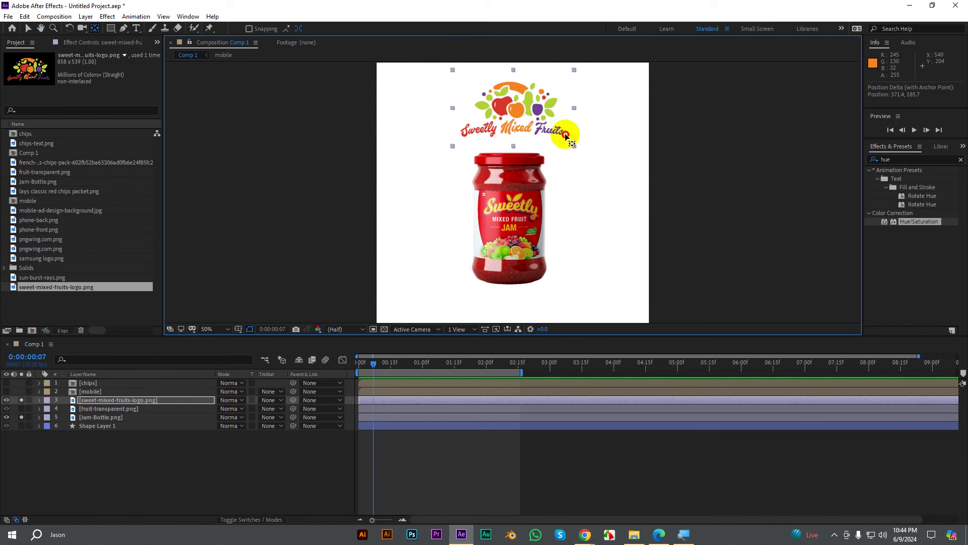
# Step: Unsolo the jar and logo layers, then solo only Jam-Bottle.png
pyautogui.click(21, 419)
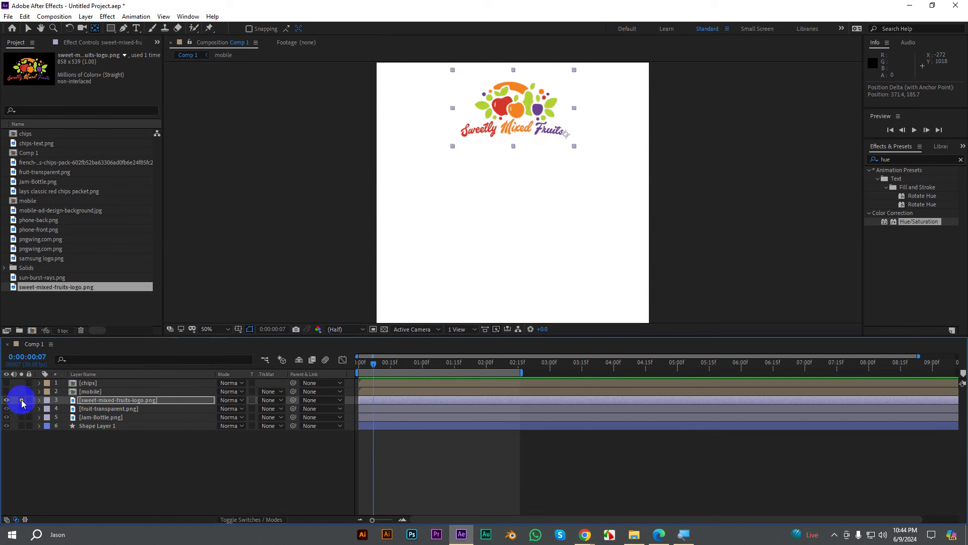
pyautogui.click(21, 400)
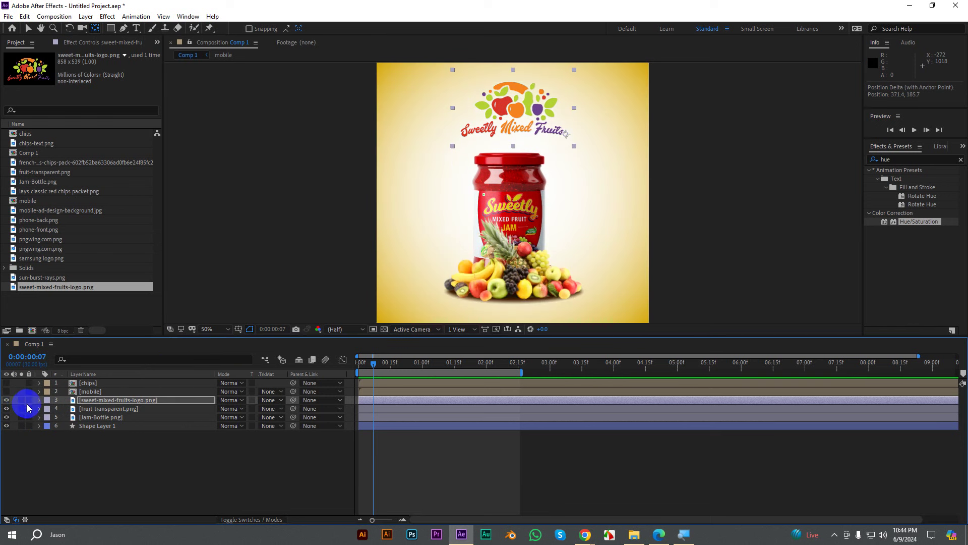
pyautogui.click(90, 420)
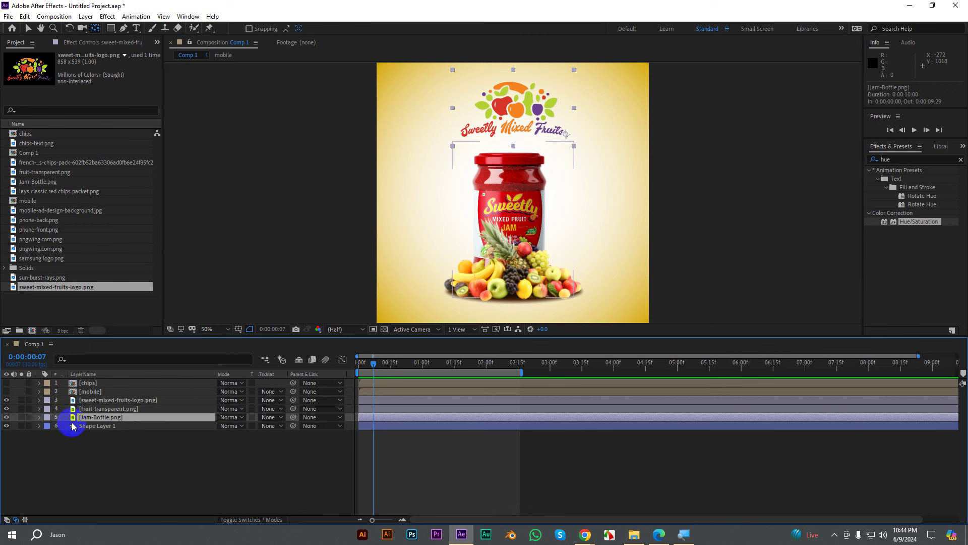
pyautogui.click(22, 418)
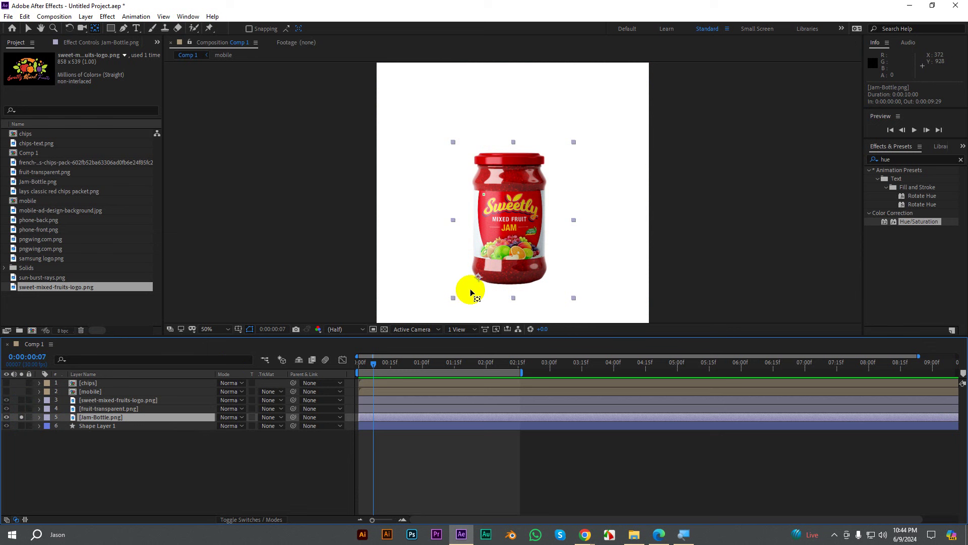
# Step: At frame 0, keyframe Jam-Bottle's Position (402.0, 874.0) and Rotation (0x+0.0°)
pyautogui.moveTo(398, 362); pyautogui.dragTo(359, 362)
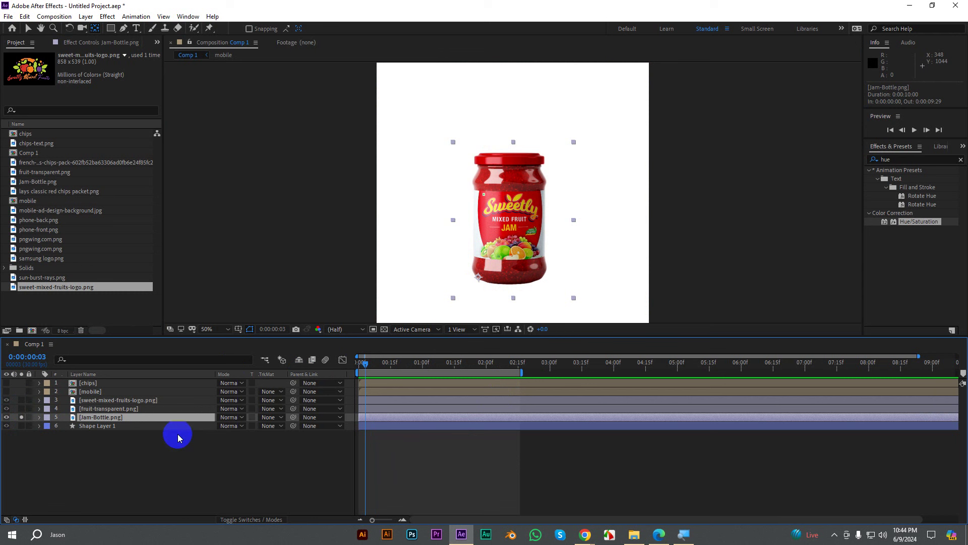
pyautogui.press('p')
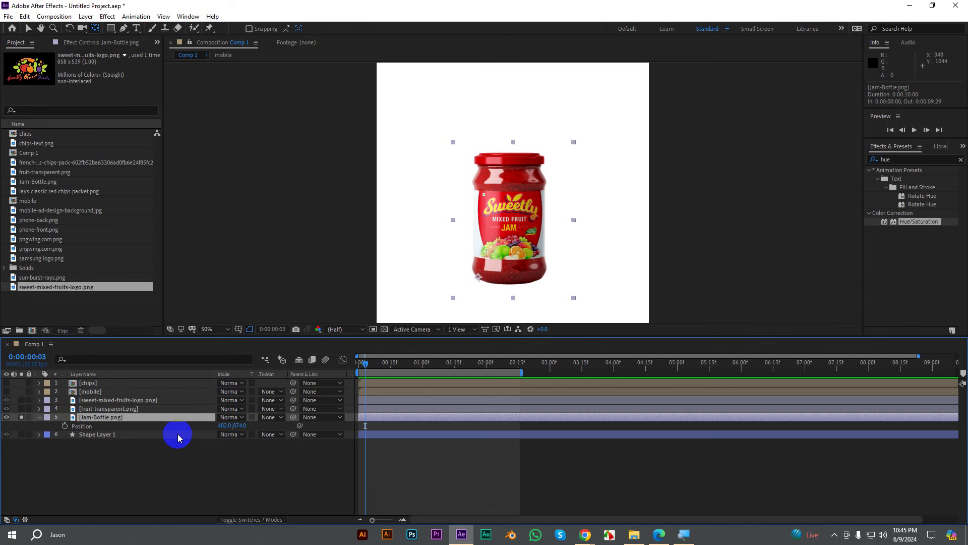
pyautogui.hotkey('shift', 'r')
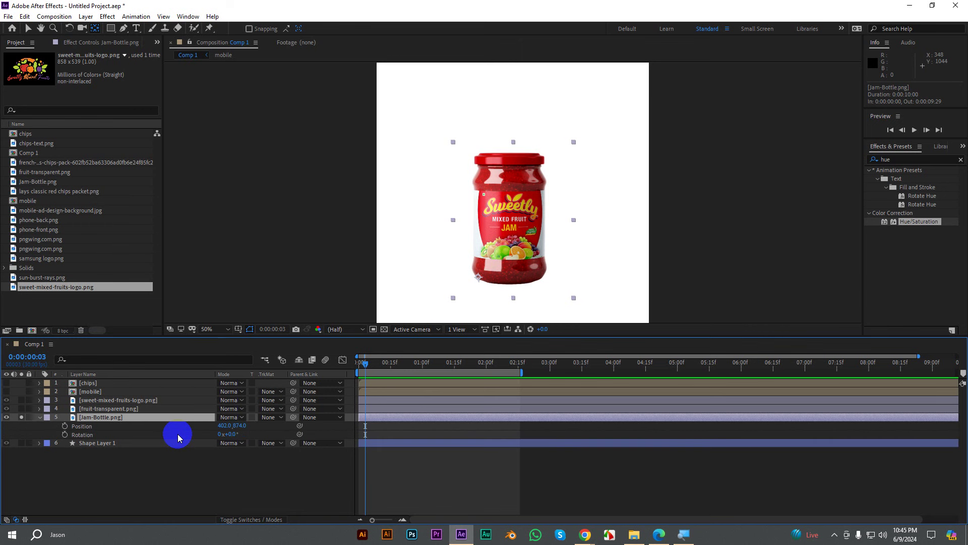
pyautogui.click(64, 427)
pyautogui.click(65, 435)
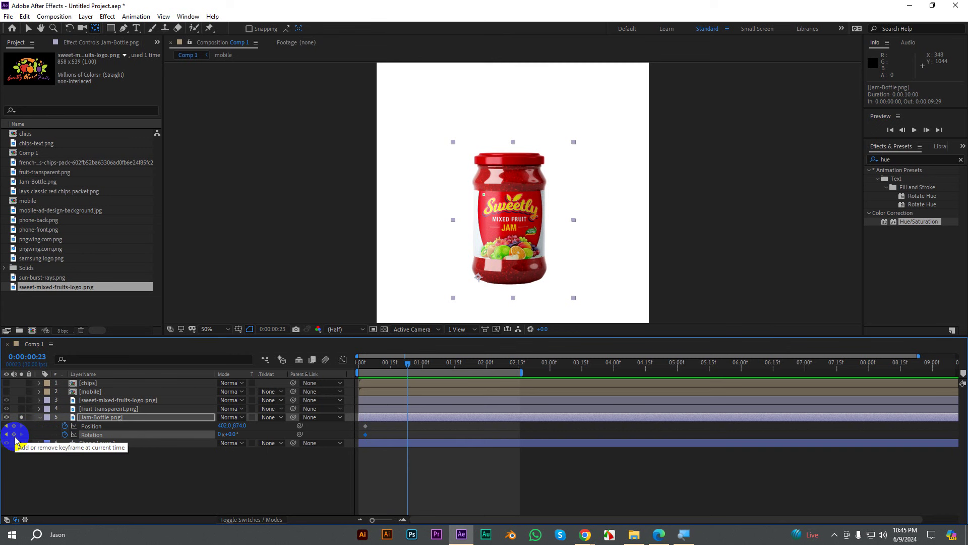
# Step: Add Jam-Bottle Rotation and Position keyframes at 0:00:00:23, then return to the start
pyautogui.click(14, 435)
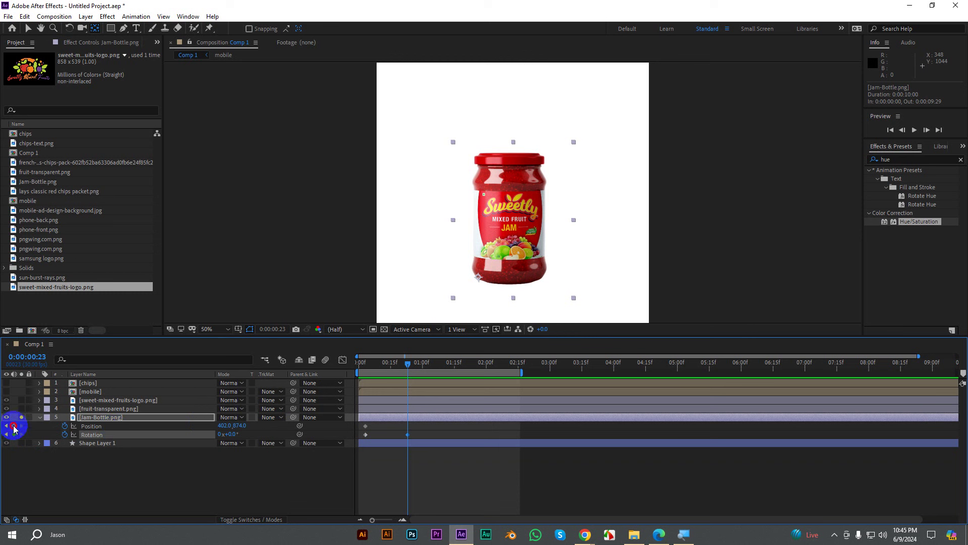
pyautogui.click(14, 425)
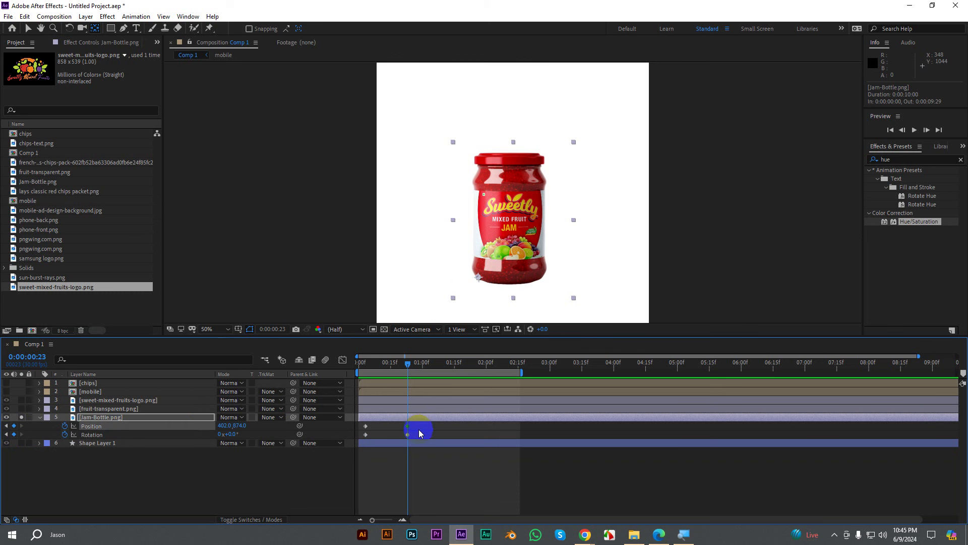
pyautogui.moveTo(418, 442); pyautogui.dragTo(400, 420)
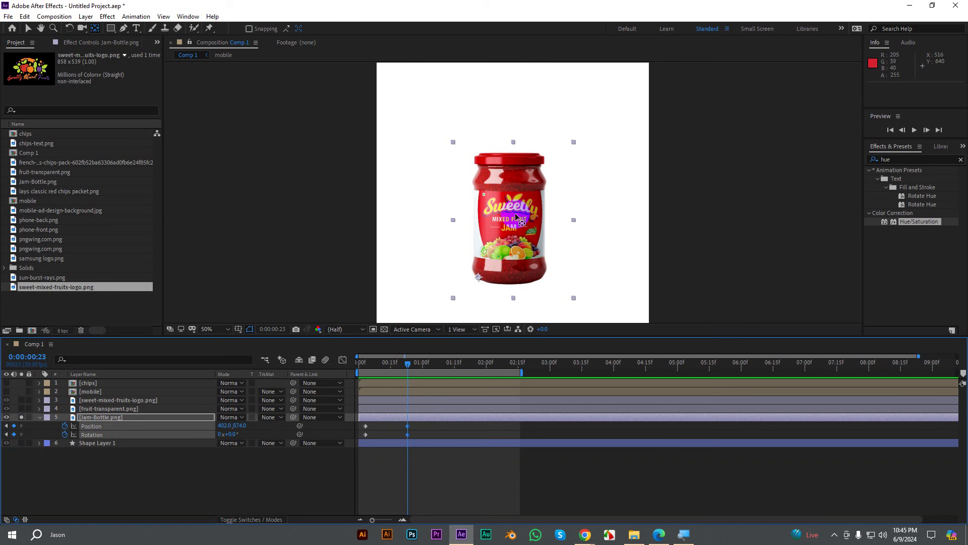
pyautogui.moveTo(408, 363); pyautogui.dragTo(367, 367)
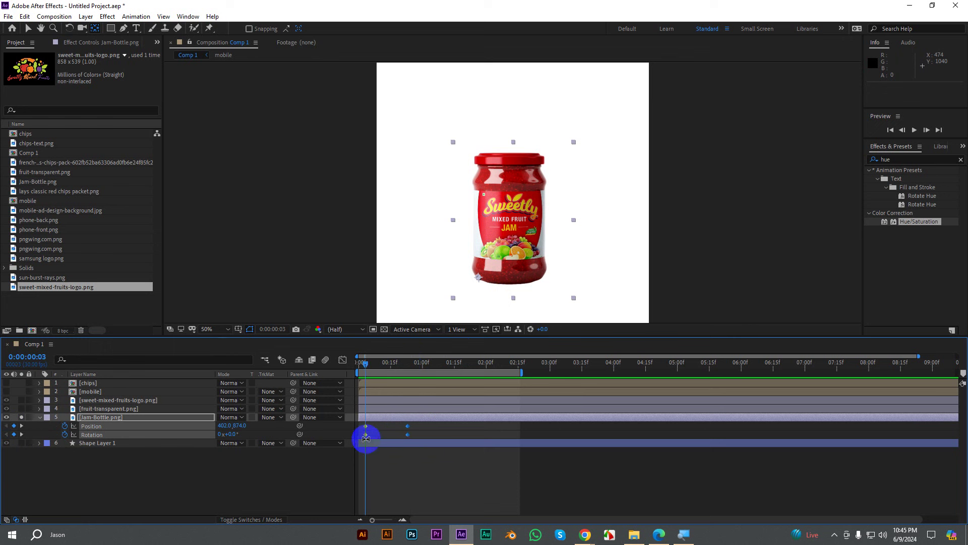
pyautogui.click(366, 439)
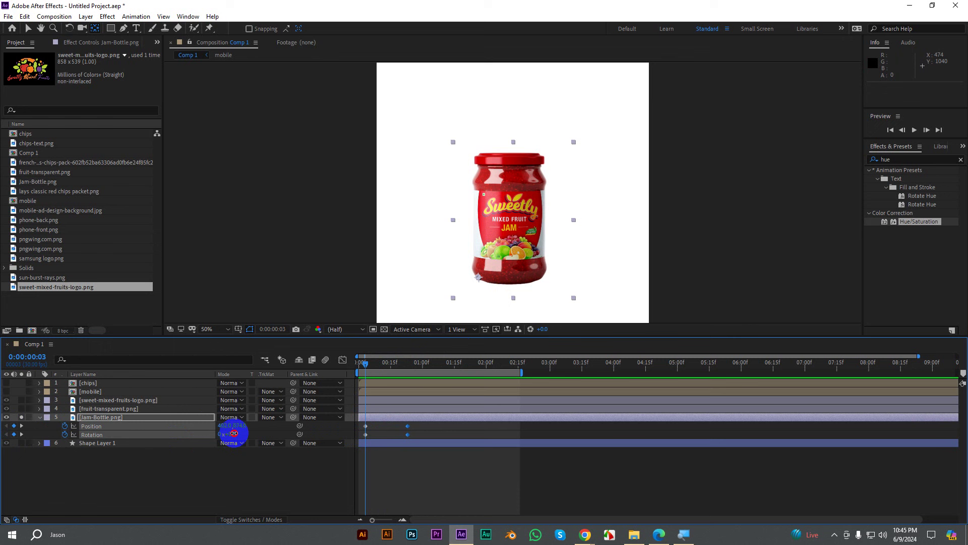
# Step: At the start, tilt the jar to -30° and move it off the left edge (X −390)
pyautogui.moveTo(234, 433); pyautogui.dragTo(227, 435)
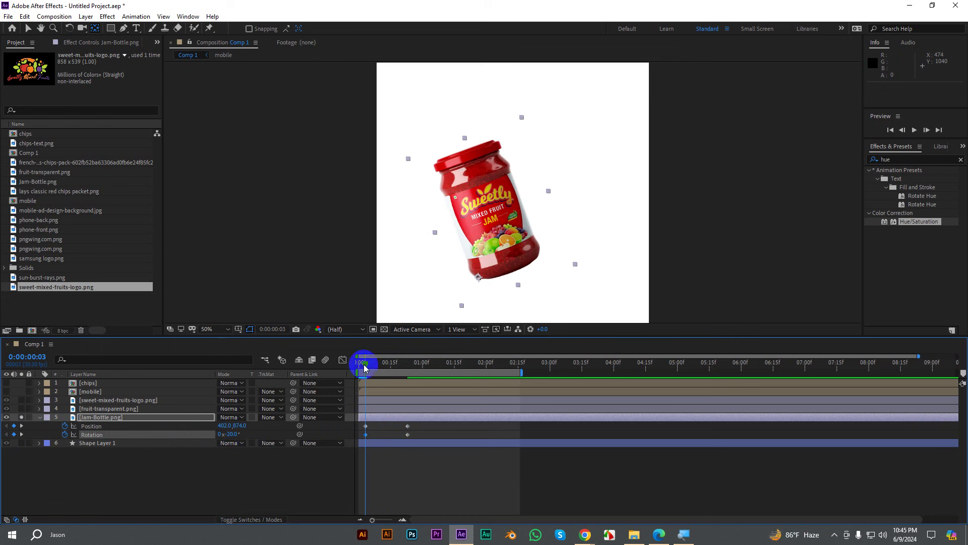
pyautogui.moveTo(364, 363)
pyautogui.mouseDown()
pyautogui.moveTo(405, 366)
pyautogui.moveTo(364, 364)
pyautogui.mouseUp()
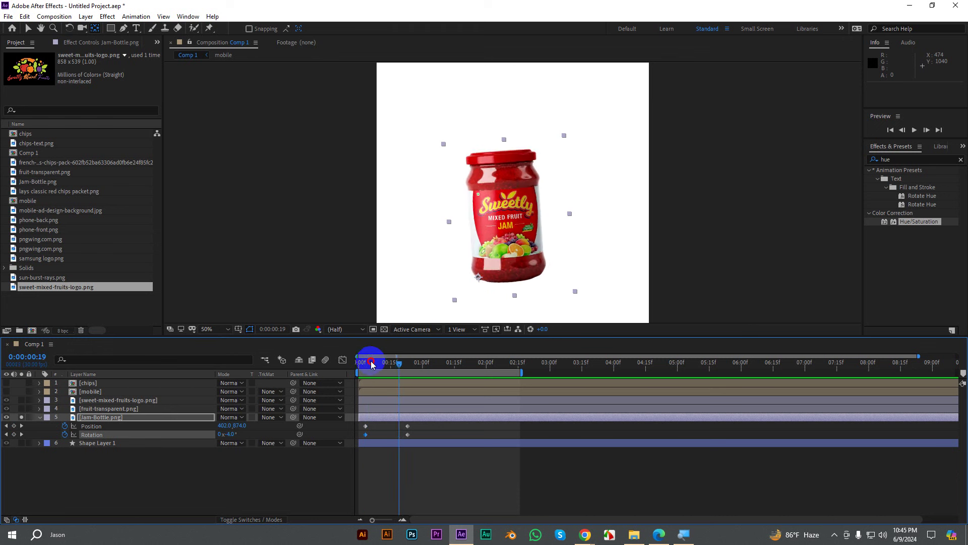
pyautogui.click(233, 426)
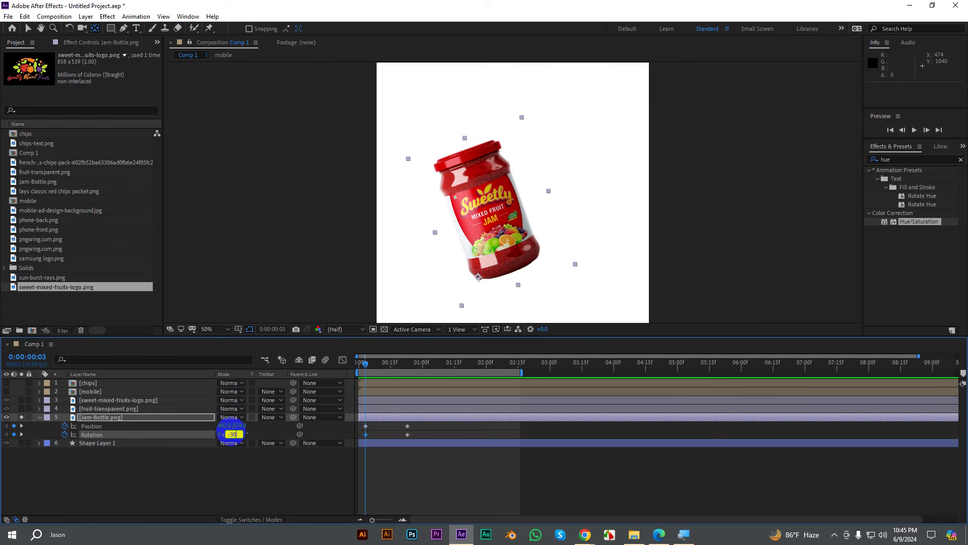
pyautogui.click(267, 458)
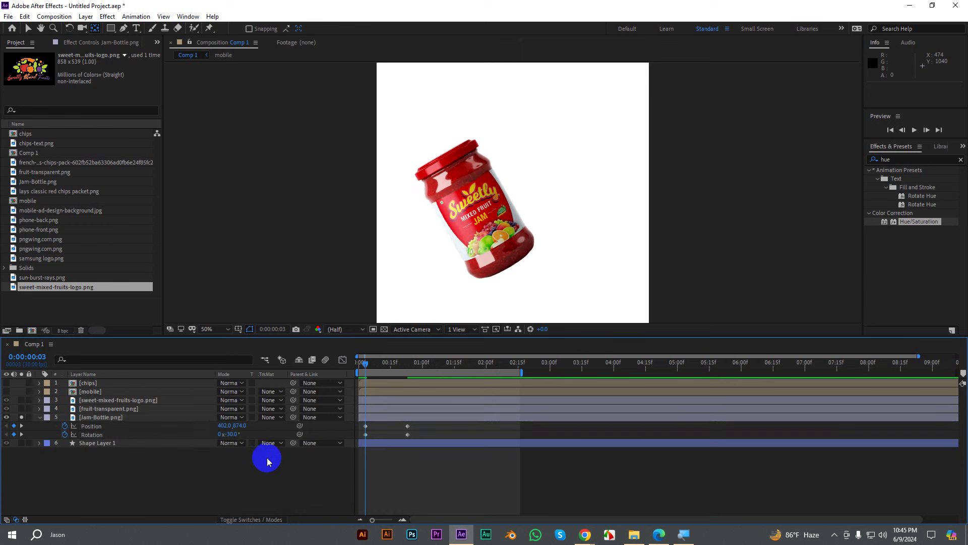
pyautogui.click(365, 426)
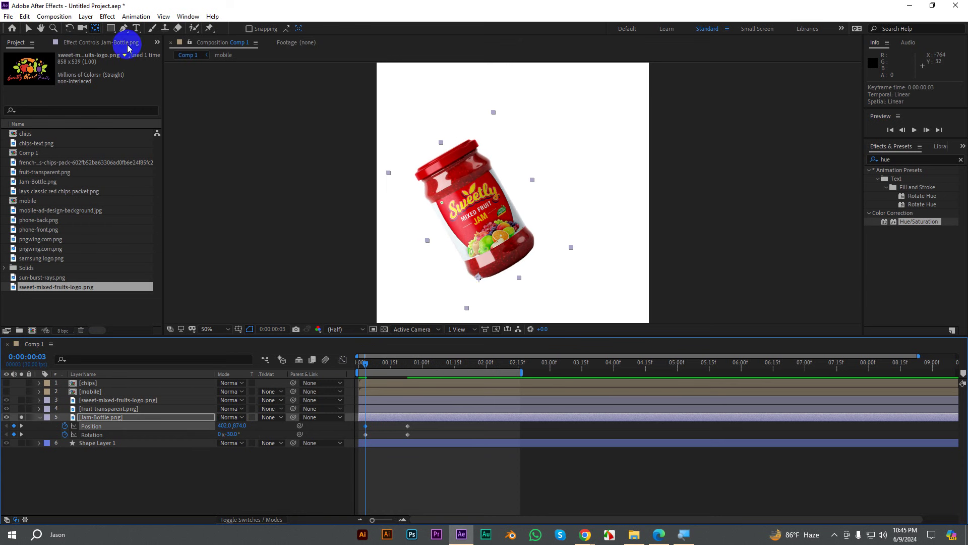
pyautogui.click(28, 29)
pyautogui.moveTo(448, 214); pyautogui.dragTo(286, 216)
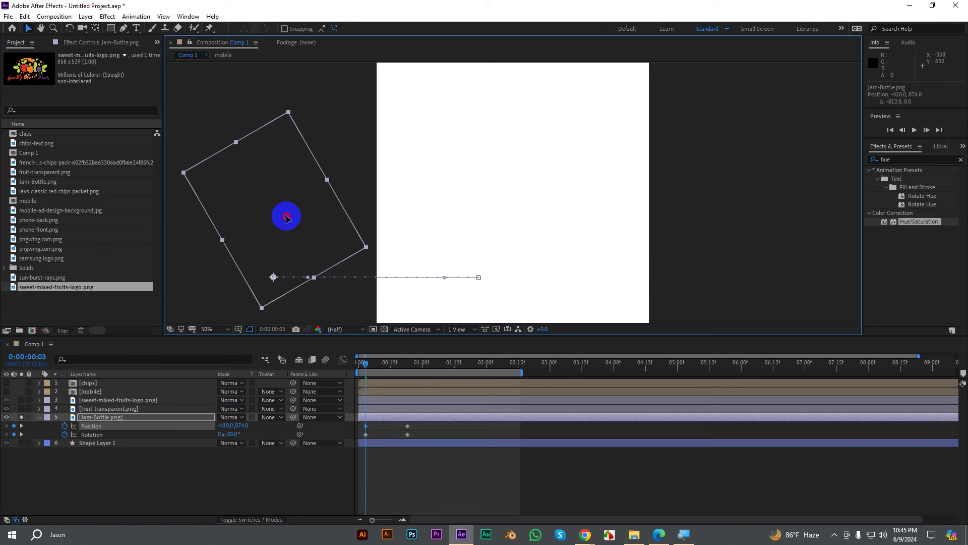
# Step: Preview and scrub the jar's slide-in entrance
pyautogui.press('space')
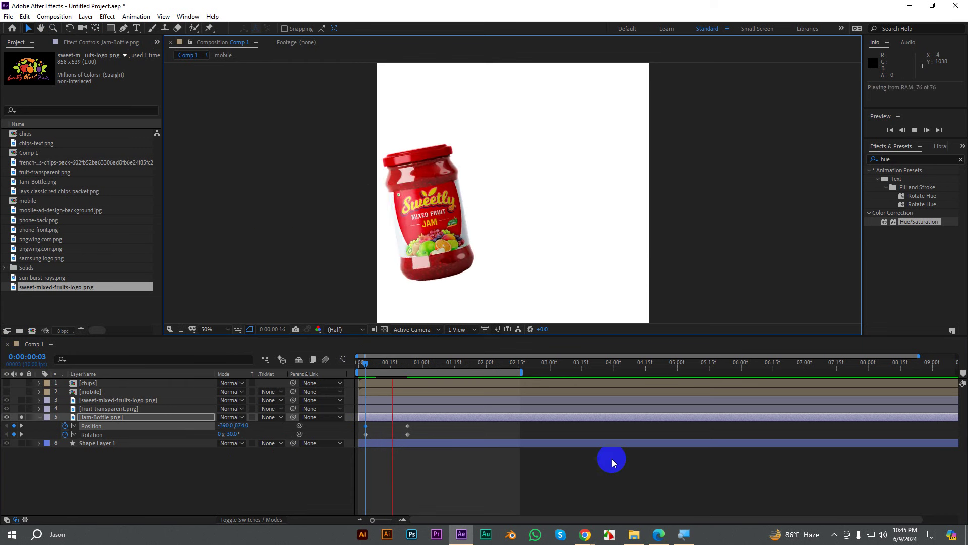
pyautogui.press('space')
pyautogui.click(362, 365)
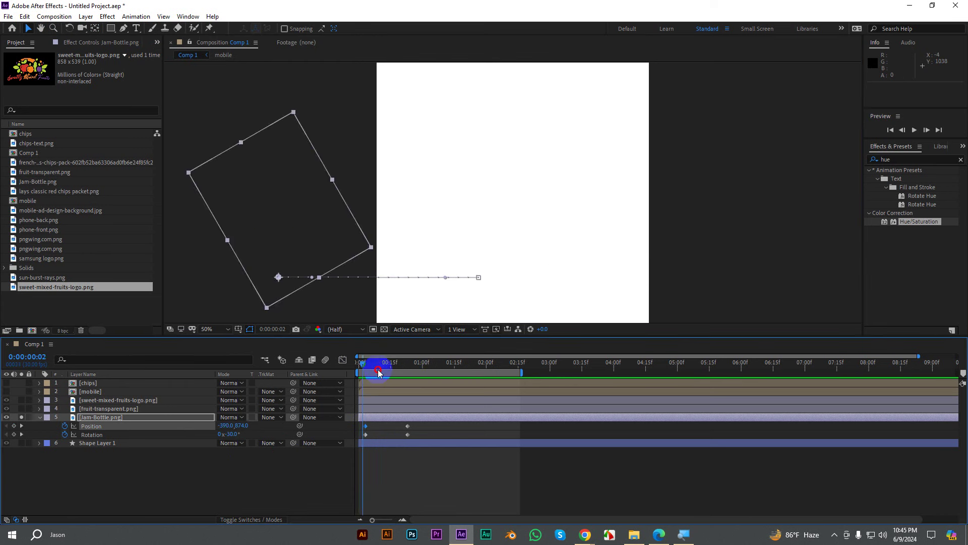
pyautogui.moveTo(379, 372); pyautogui.dragTo(348, 380)
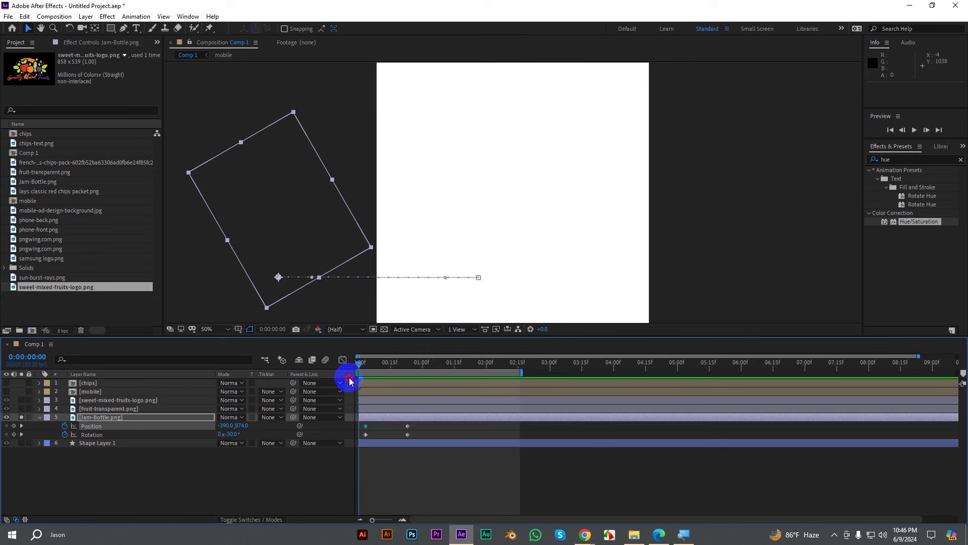
pyautogui.moveTo(349, 381)
pyautogui.mouseDown()
pyautogui.moveTo(437, 385)
pyautogui.moveTo(391, 381)
pyautogui.moveTo(402, 382)
pyautogui.mouseUp()
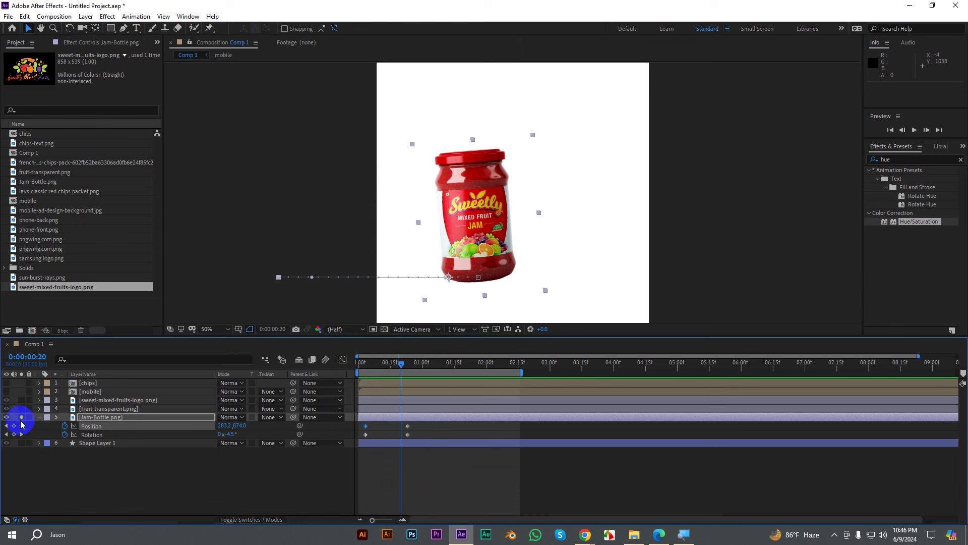
# Step: Unsolo the jam jar and select the fruit-transparent.png layer
pyautogui.click(21, 418)
pyautogui.click(98, 400)
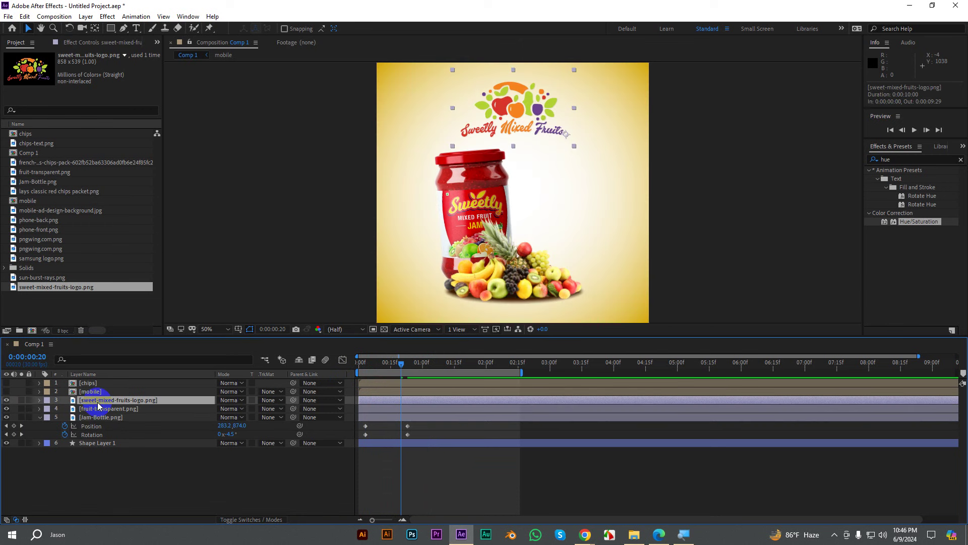
pyautogui.click(101, 417)
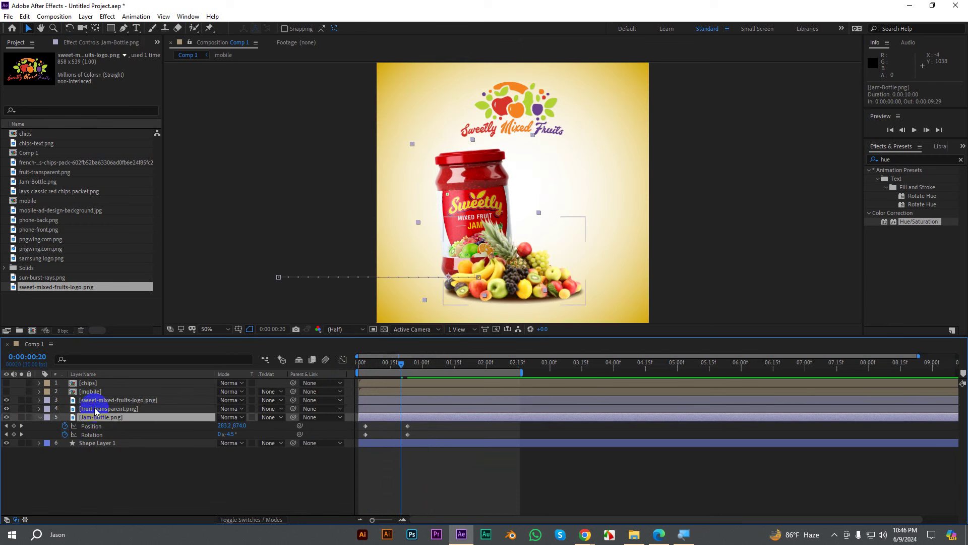
pyautogui.click(95, 408)
pyautogui.hotkey('ctrl', 'shift', 'a')
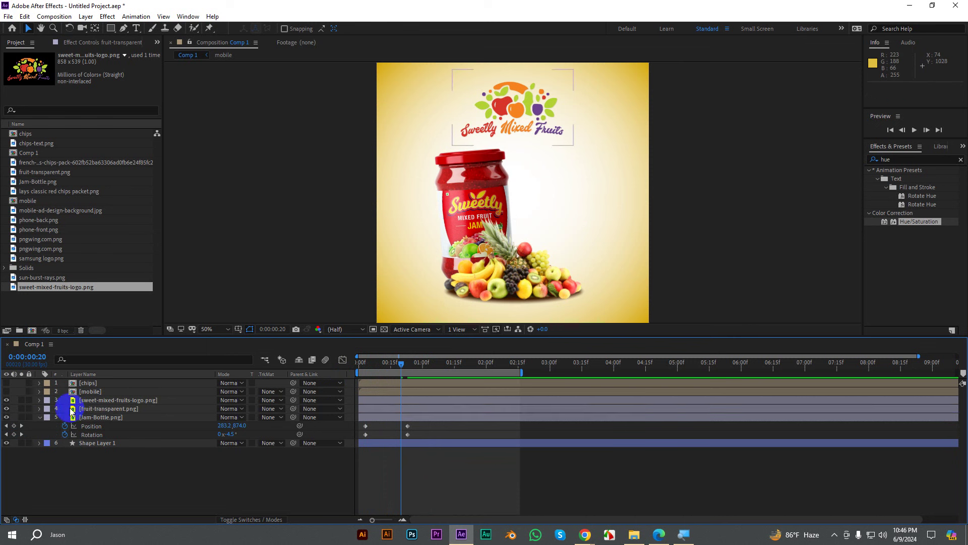
pyautogui.click(113, 409)
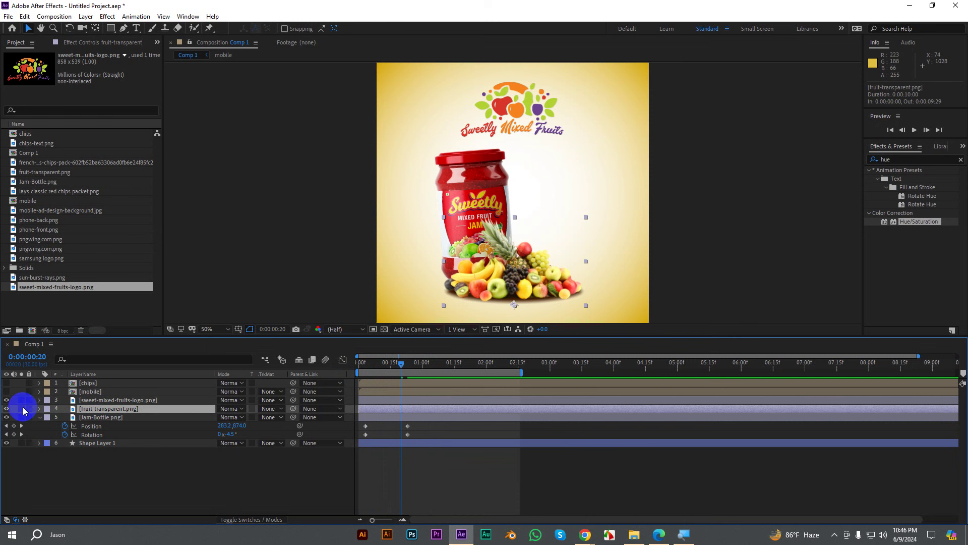
# Step: Keyframe the fruit's Scale at 141% at 0:00:01:10 and 0% at 0:00:00:20
pyautogui.press('s')
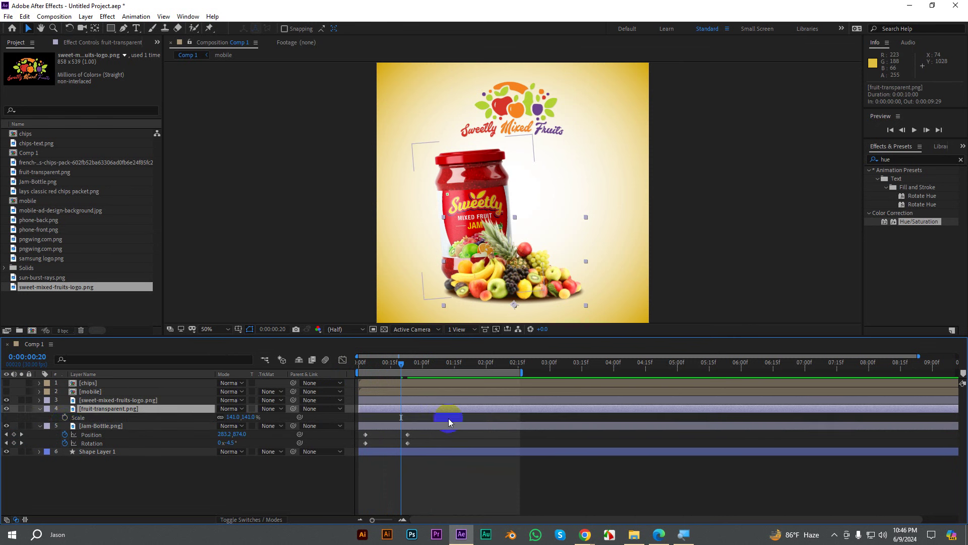
pyautogui.click(65, 419)
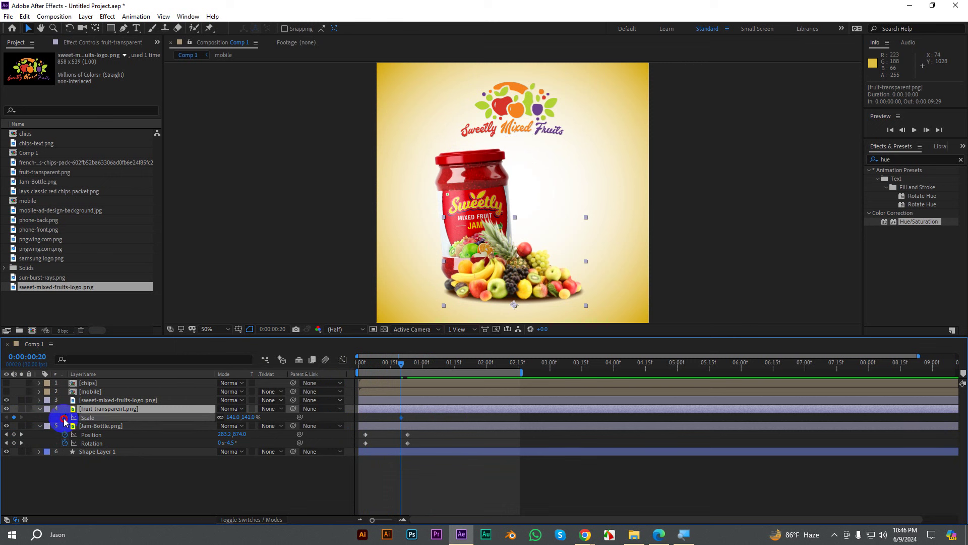
pyautogui.click(245, 417)
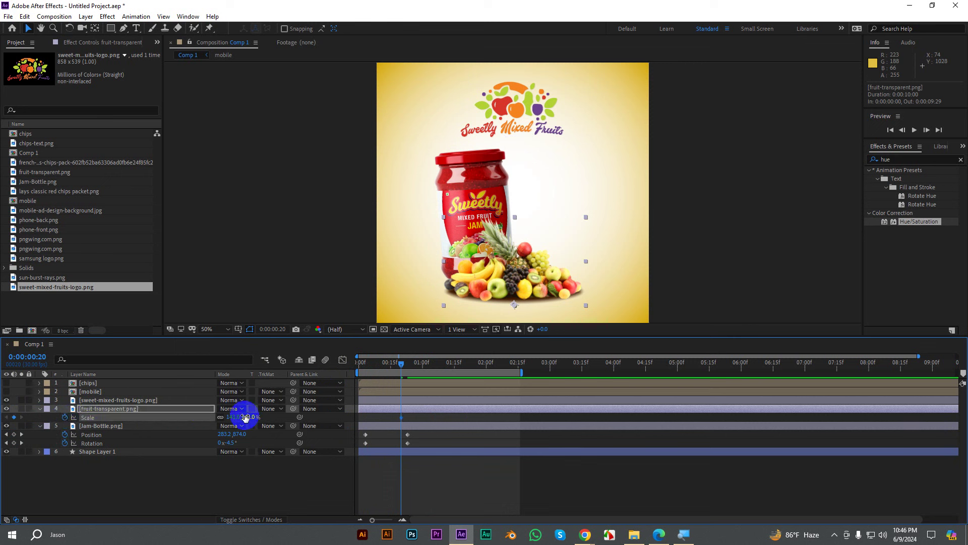
pyautogui.press('space')
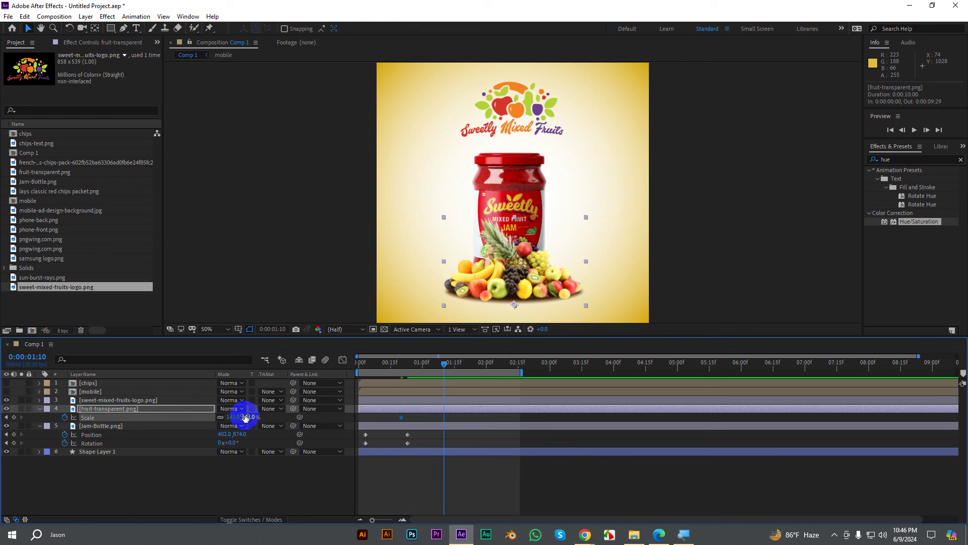
pyautogui.click(15, 417)
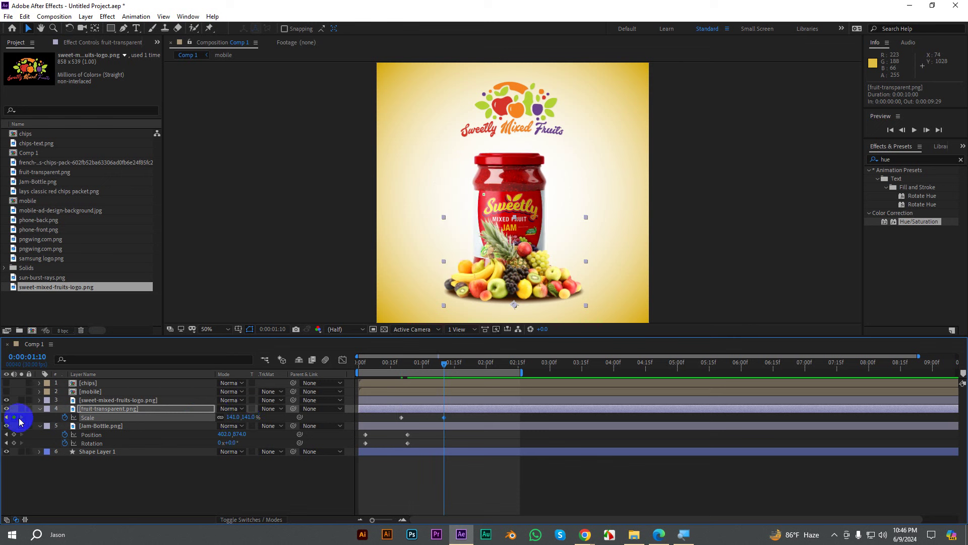
pyautogui.click(282, 438)
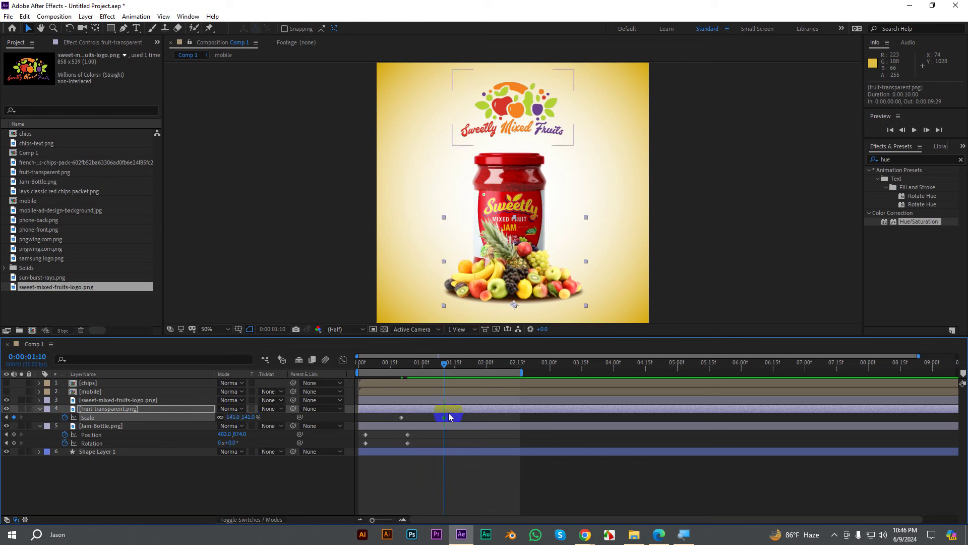
pyautogui.click(503, 292)
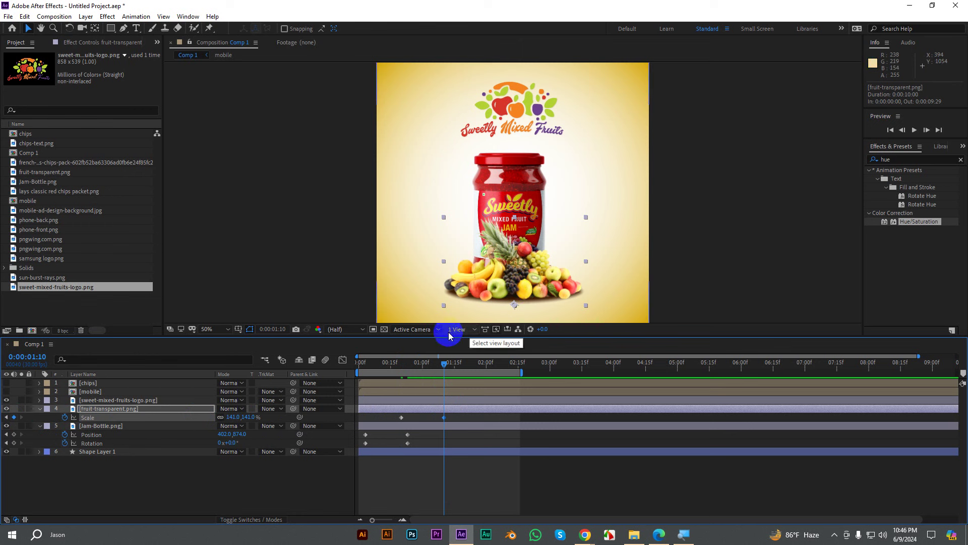
pyautogui.click(401, 363)
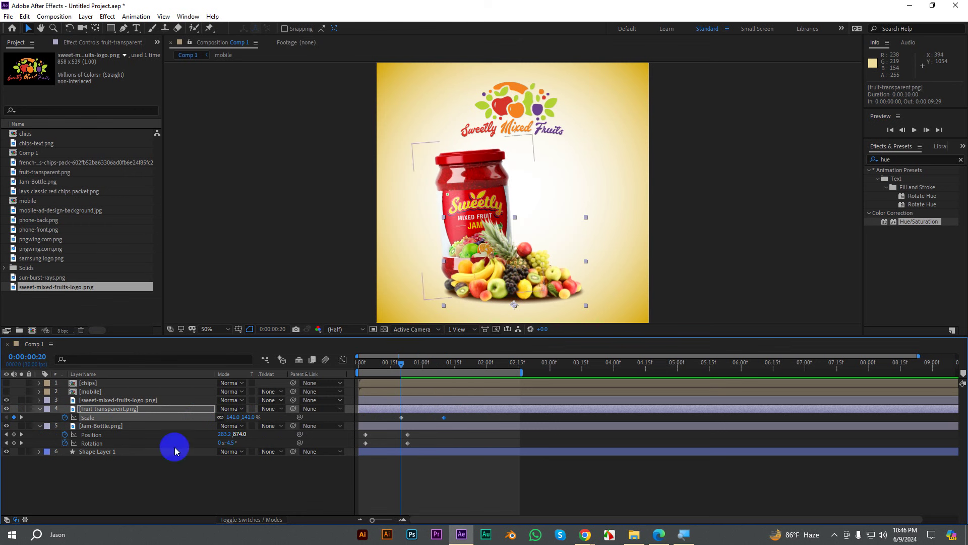
pyautogui.write('0')
pyautogui.press('Return')
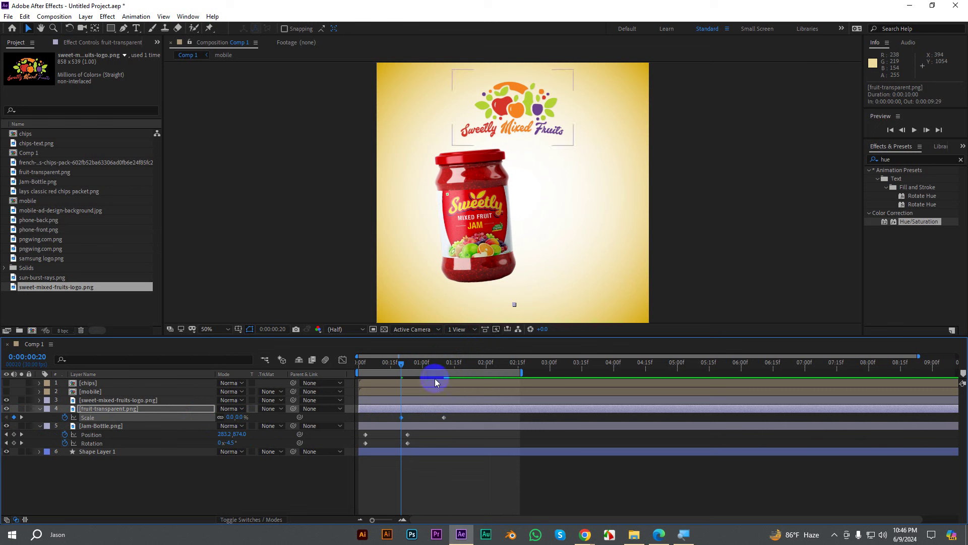
# Step: Preview from the start to check the fruit pile growing in
pyautogui.moveTo(401, 363); pyautogui.dragTo(362, 368)
pyautogui.press('space')
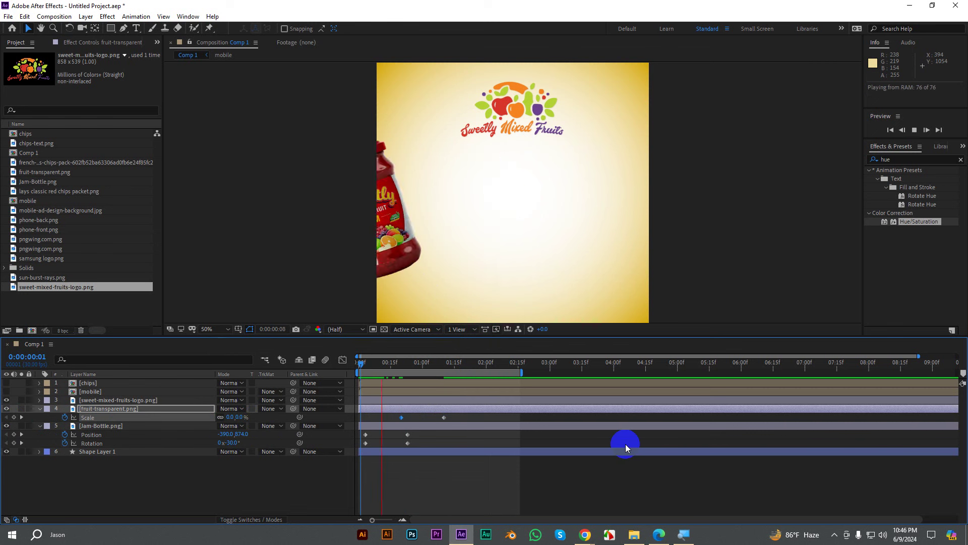
pyautogui.press('space')
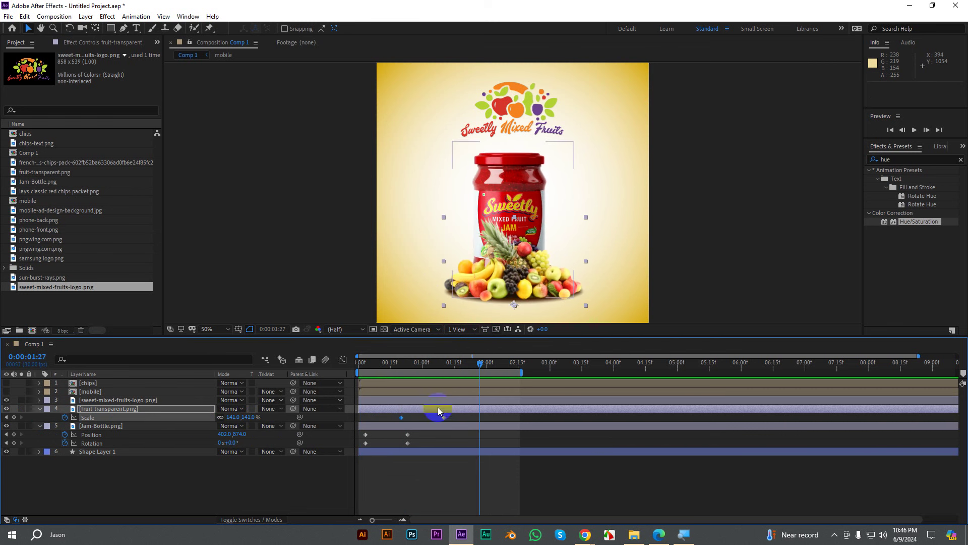
pyautogui.moveTo(483, 363)
pyautogui.mouseDown()
pyautogui.moveTo(385, 363)
pyautogui.moveTo(436, 363)
pyautogui.mouseUp()
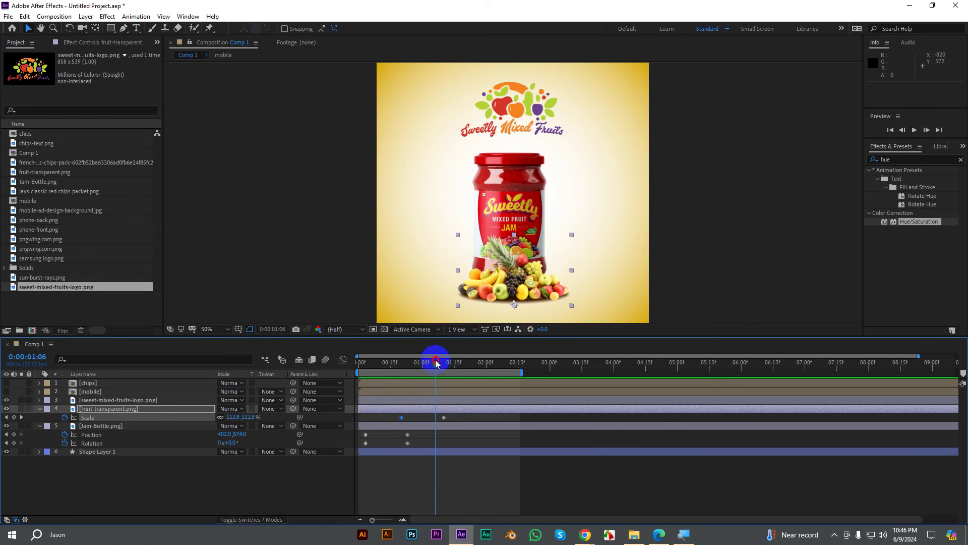
# Step: Reveal the logo layer's Scale and Rotation and set starting keyframes for both
pyautogui.click(97, 401)
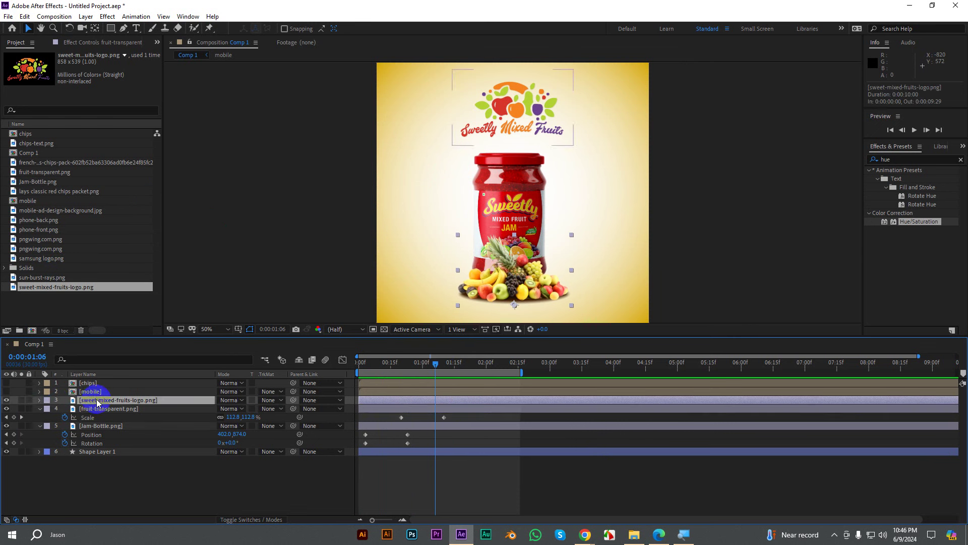
pyautogui.click(23, 400)
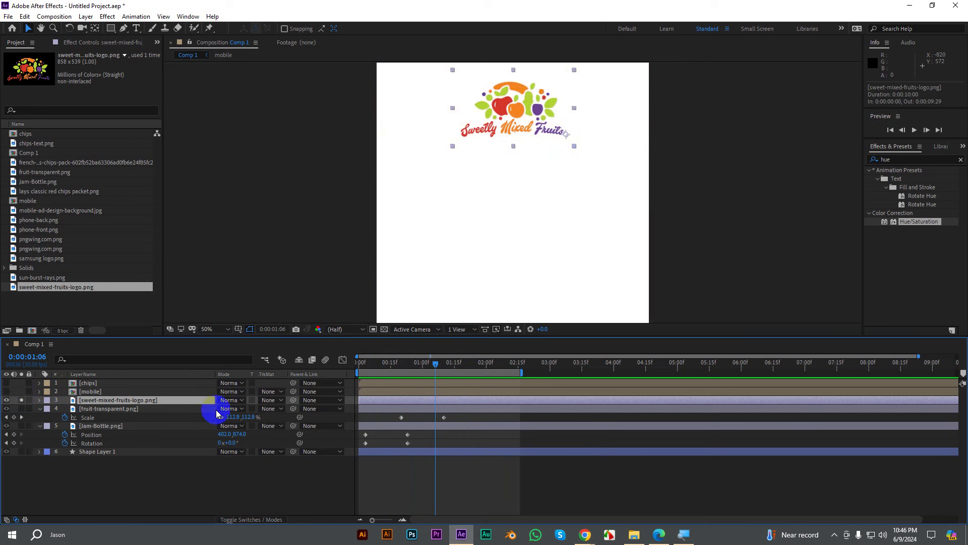
pyautogui.click(21, 400)
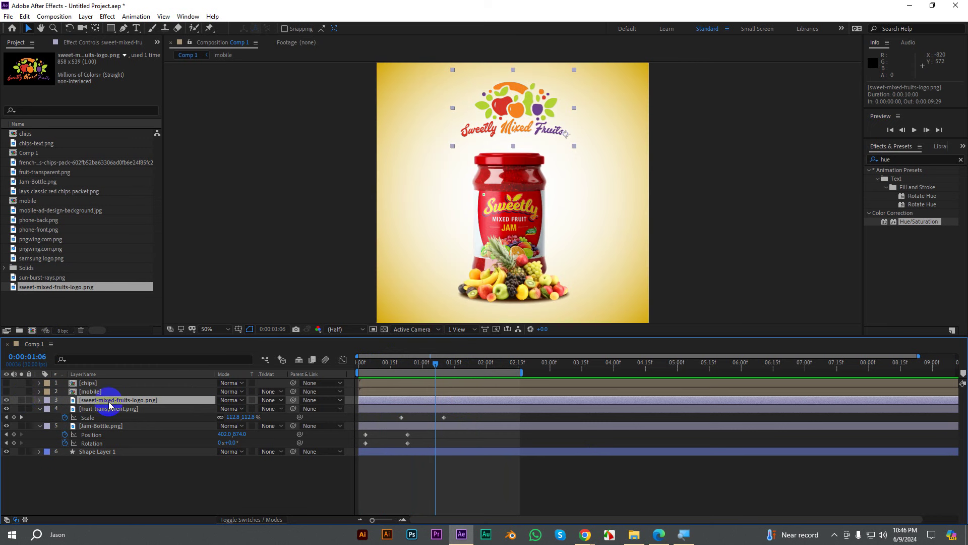
pyautogui.press('s')
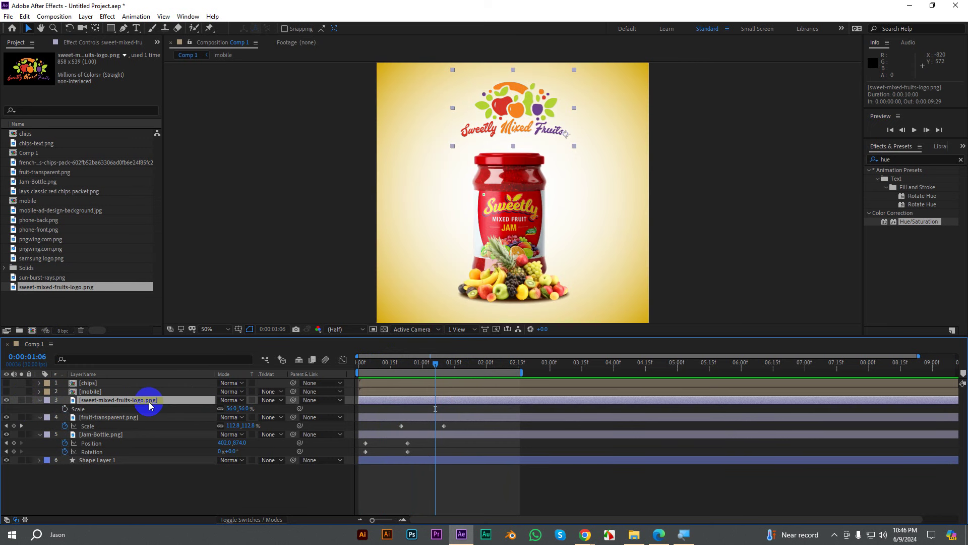
pyautogui.hotkey('shift', 'r')
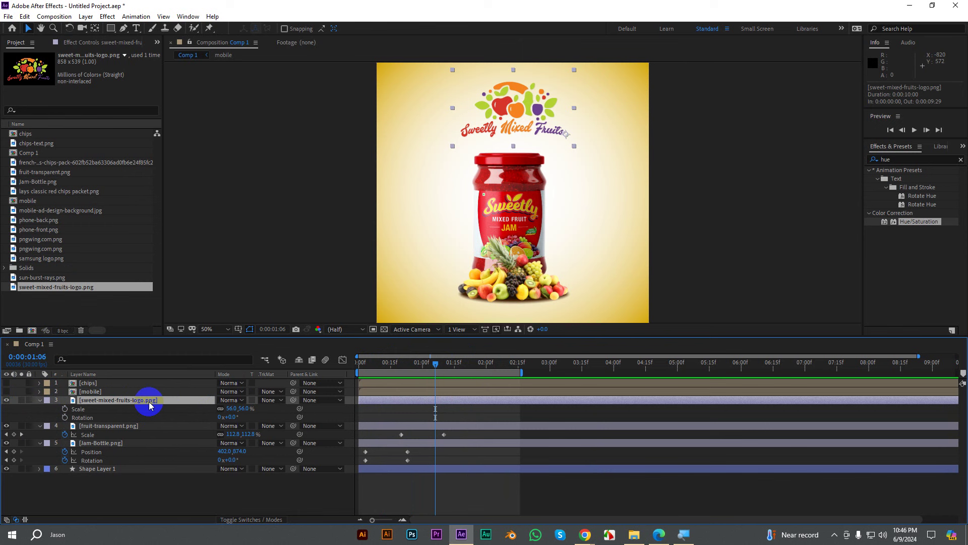
pyautogui.click(65, 417)
pyautogui.click(64, 409)
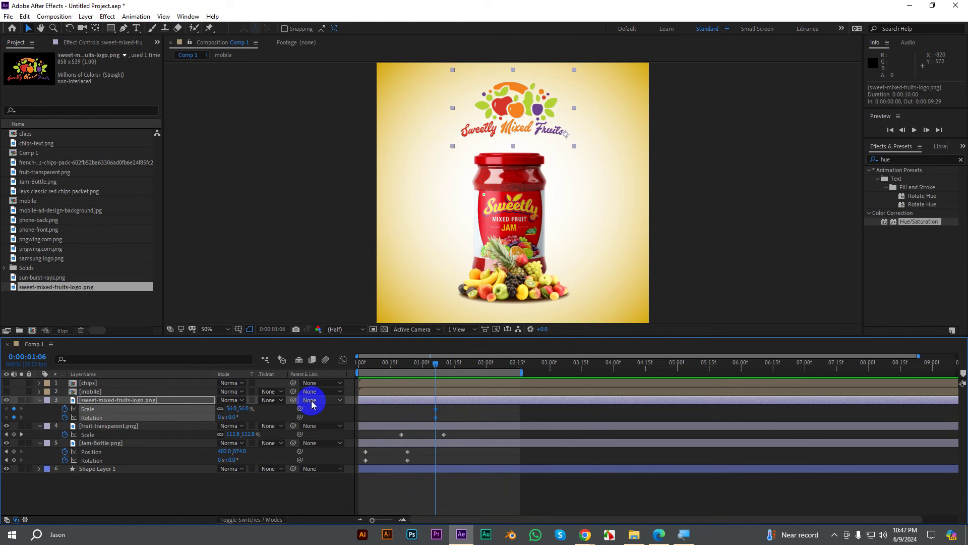
# Step: Add a Rotation keyframe ten frames later, then set the earlier keyframe to -25° and 0% scale
pyautogui.hotkey('shift', 'pagedown')
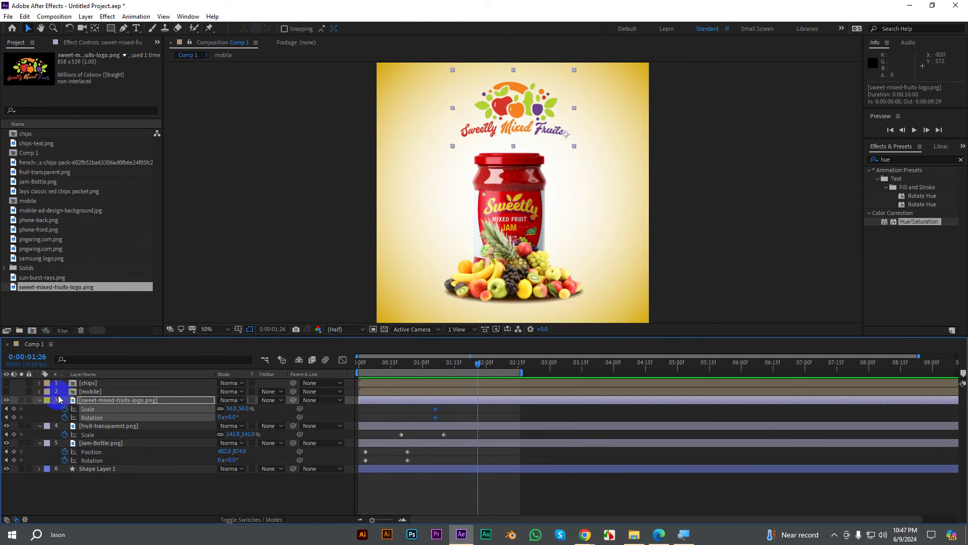
pyautogui.click(14, 417)
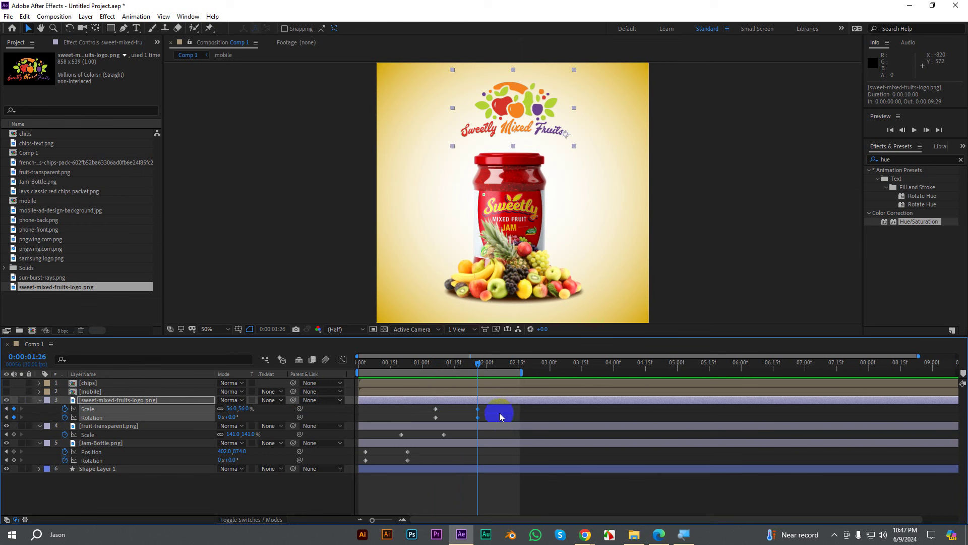
pyautogui.click(436, 365)
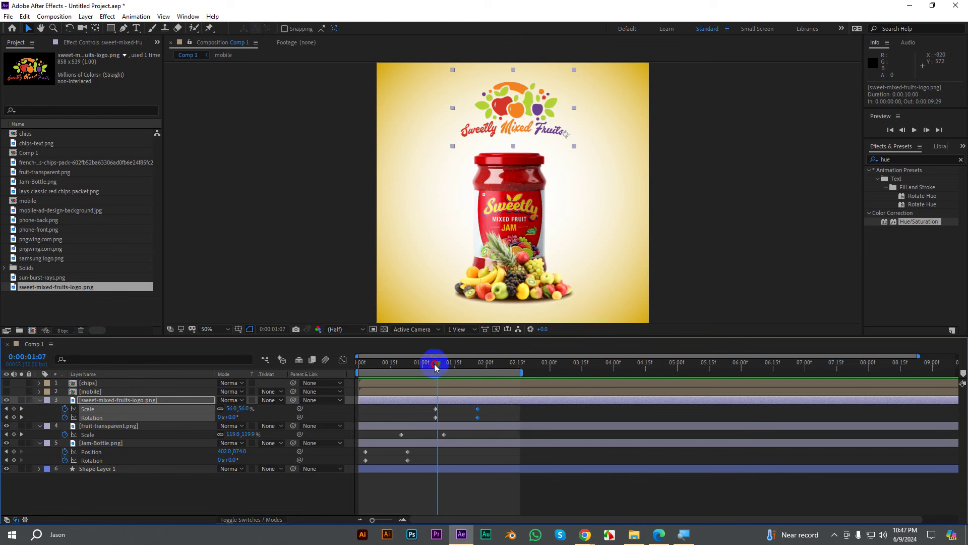
pyautogui.moveTo(437, 365); pyautogui.dragTo(435, 363)
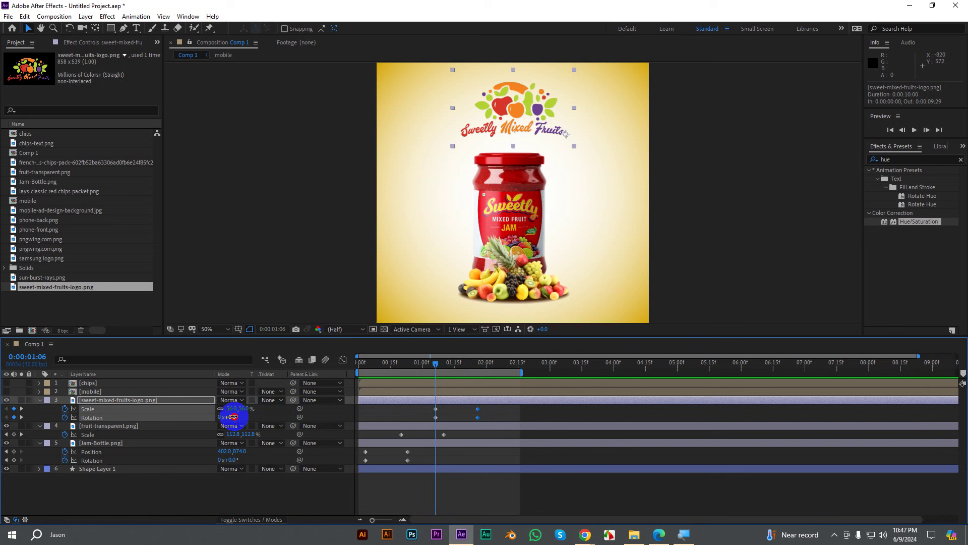
pyautogui.moveTo(234, 417); pyautogui.dragTo(225, 418)
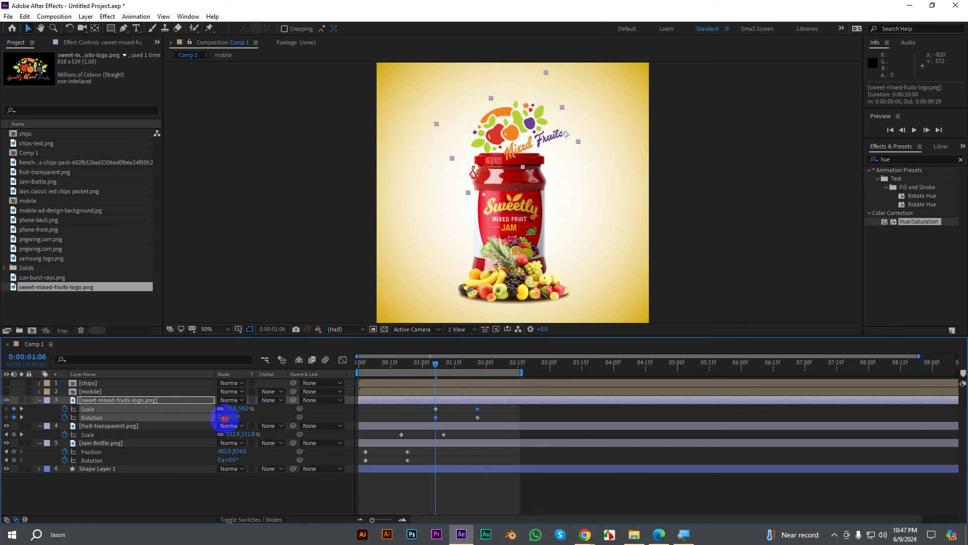
pyautogui.click(231, 408)
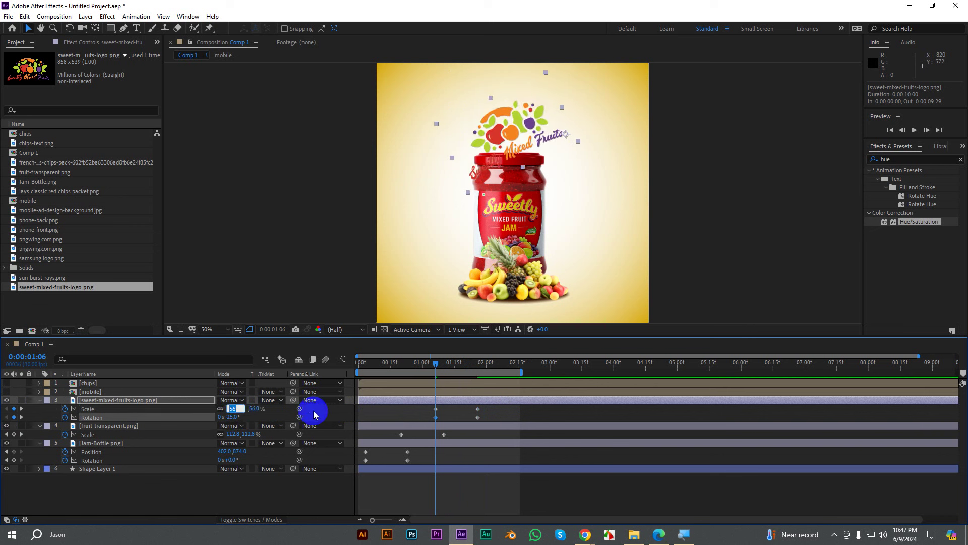
pyautogui.write('0')
pyautogui.press('Return')
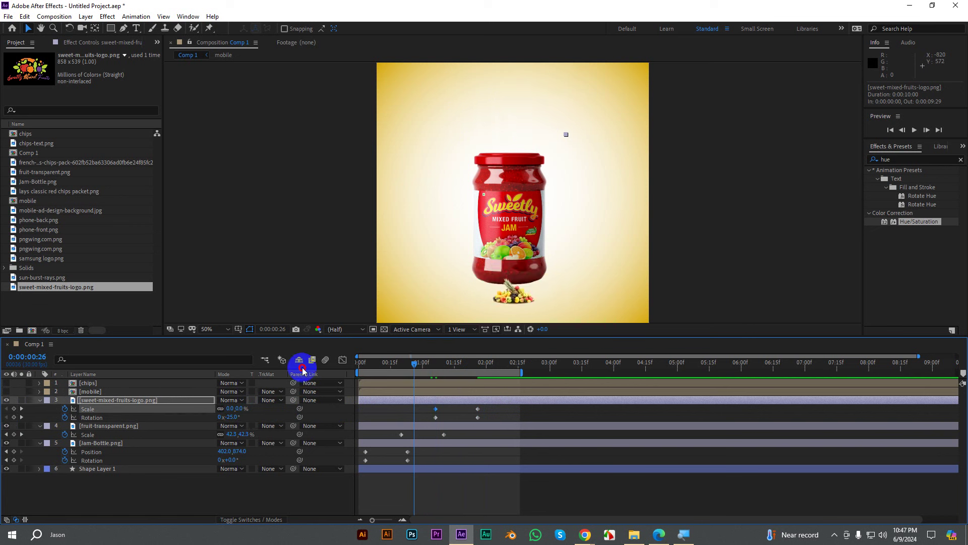
pyautogui.press('Home')
# Step: Preview the logo's spin-in, then select all the jam ad's keyframes
pyautogui.press('space')
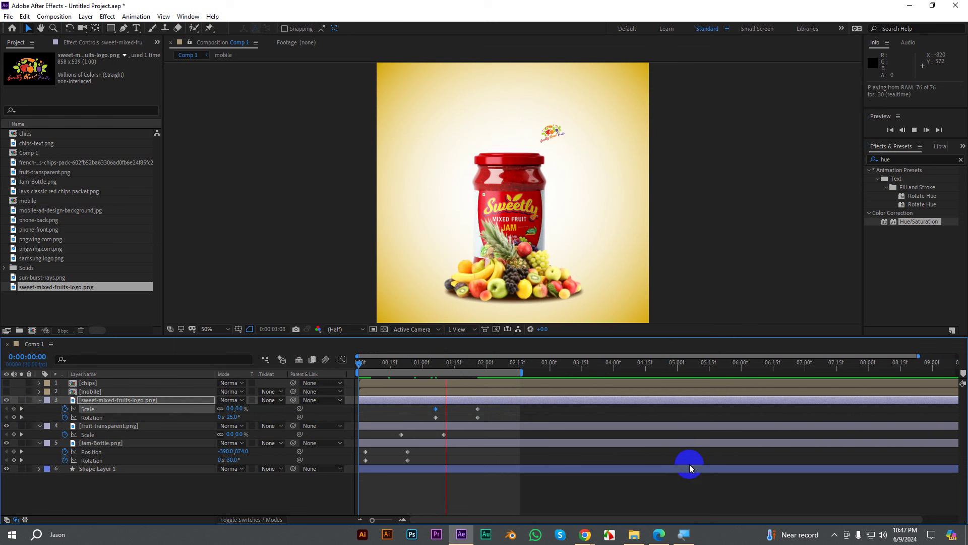
pyautogui.press('space')
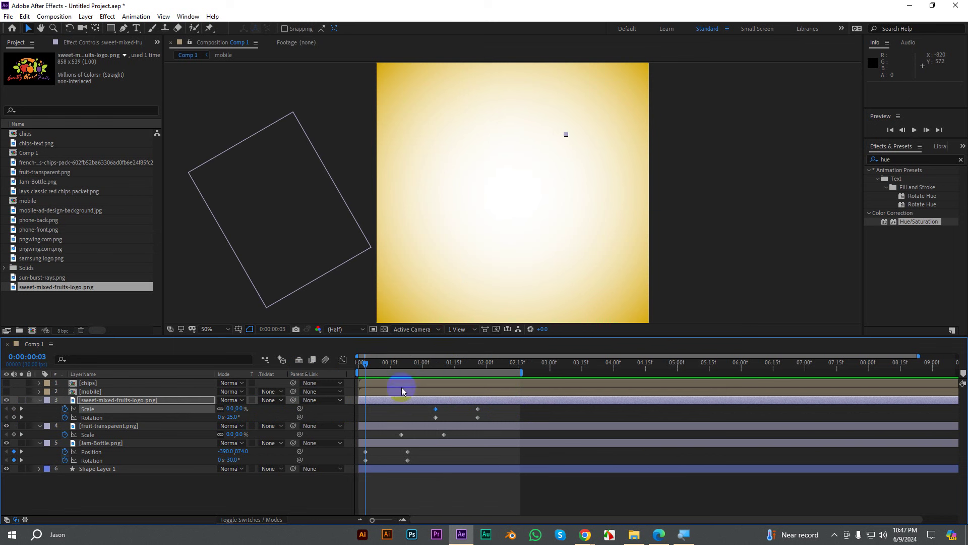
pyautogui.press('space')
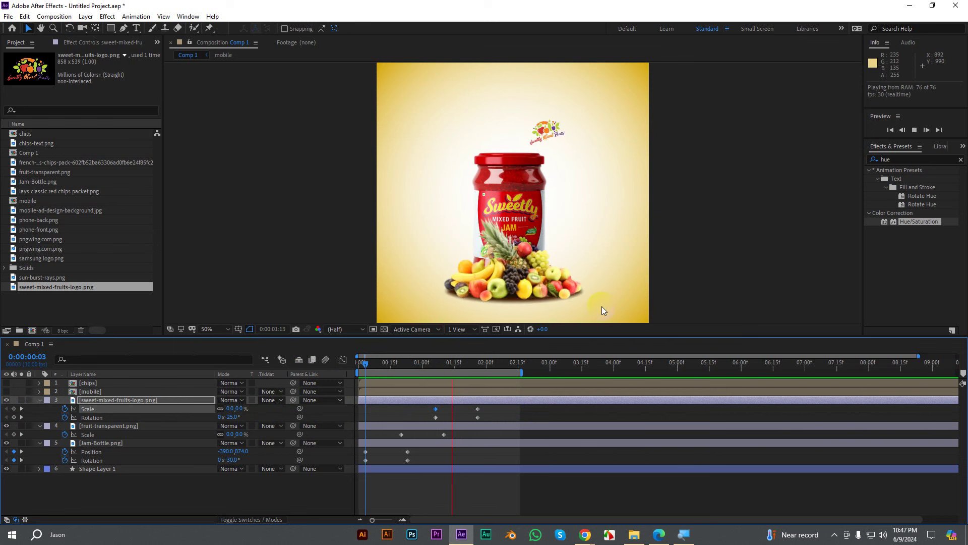
pyautogui.click(512, 367)
pyautogui.moveTo(503, 453)
pyautogui.mouseDown()
pyautogui.moveTo(390, 460)
pyautogui.moveTo(335, 395)
pyautogui.mouseUp()
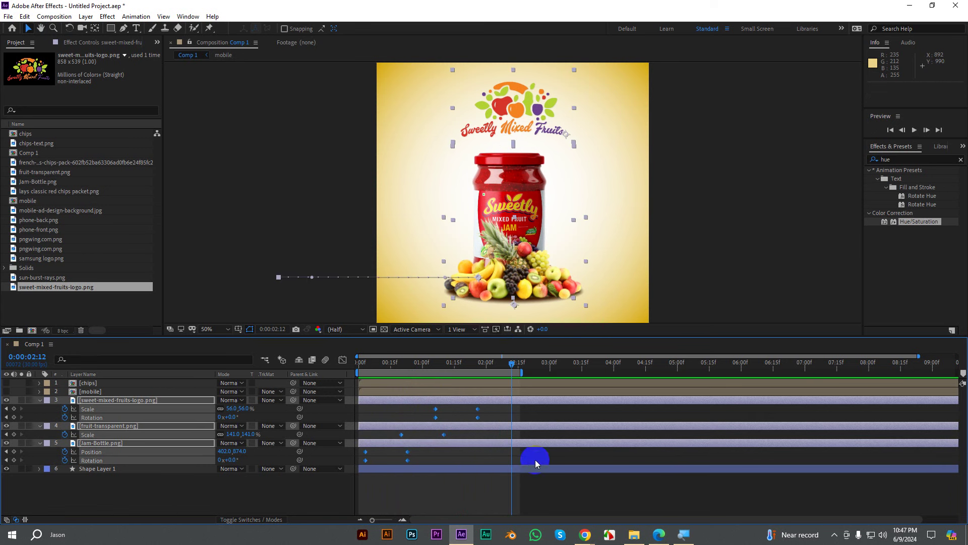
# Step: Apply Easy Ease to all selected jam ad keyframes via Keyframe Assistant
pyautogui.rightClick(479, 423)
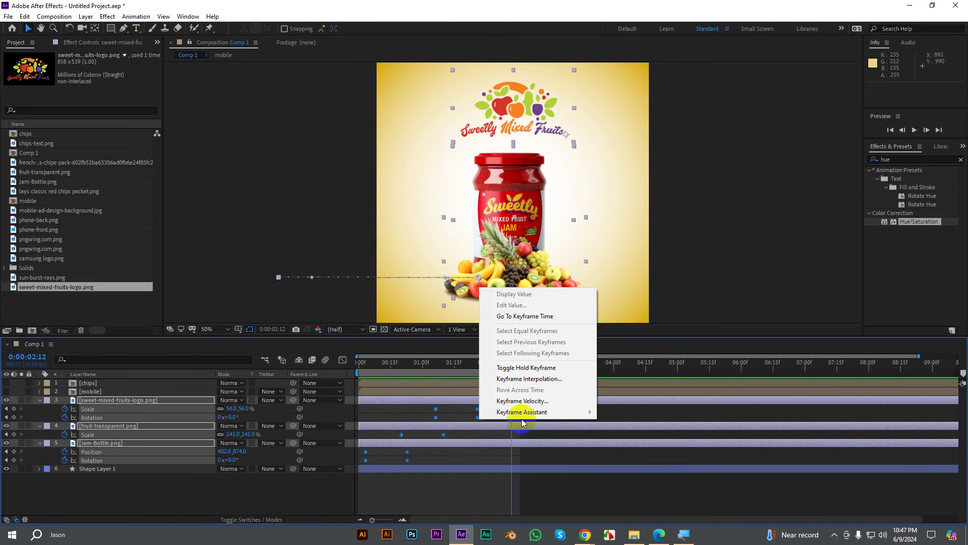
pyautogui.moveTo(534, 412)
pyautogui.click(639, 447)
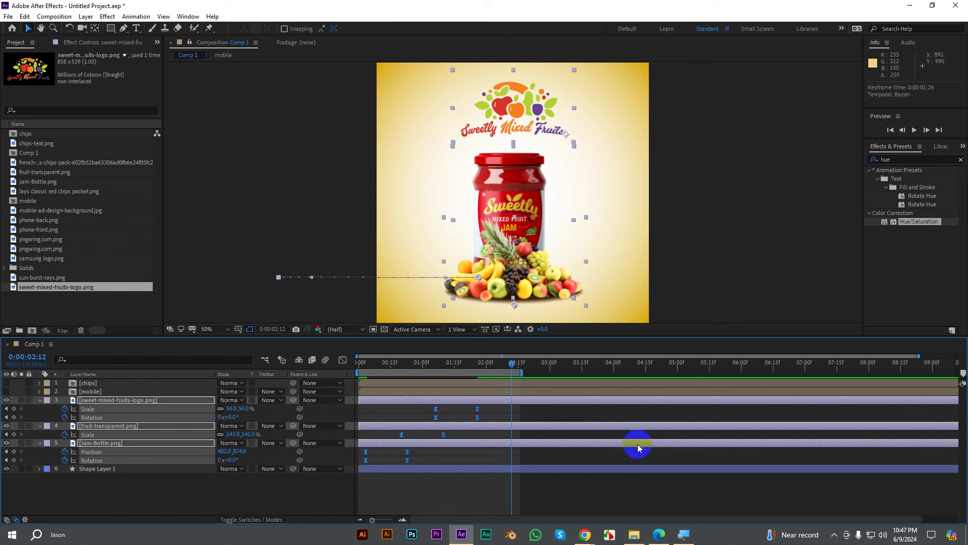
# Step: In the Graph Editor, stretch the fruit Scale keyframe's influence for a smoother slowdown
pyautogui.click(343, 361)
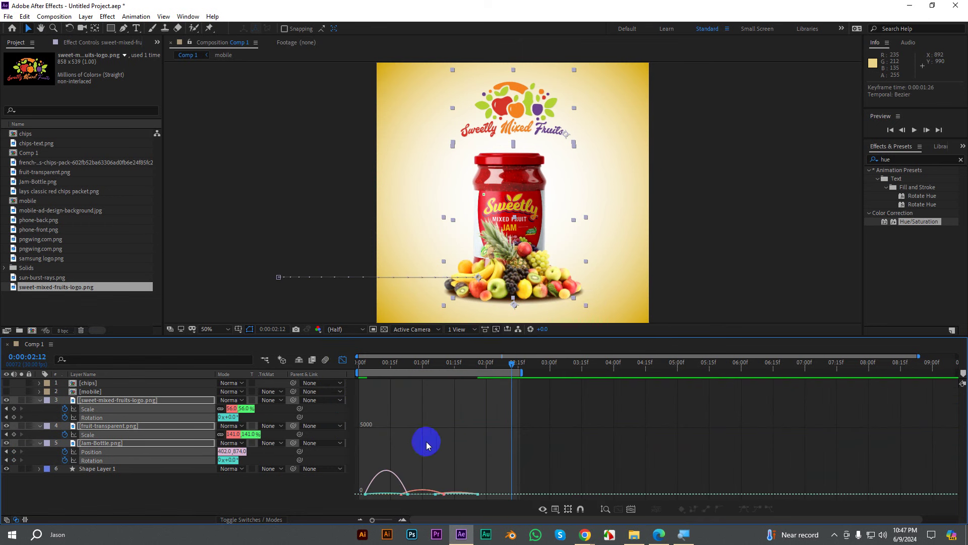
pyautogui.click(402, 496)
pyautogui.click(440, 495)
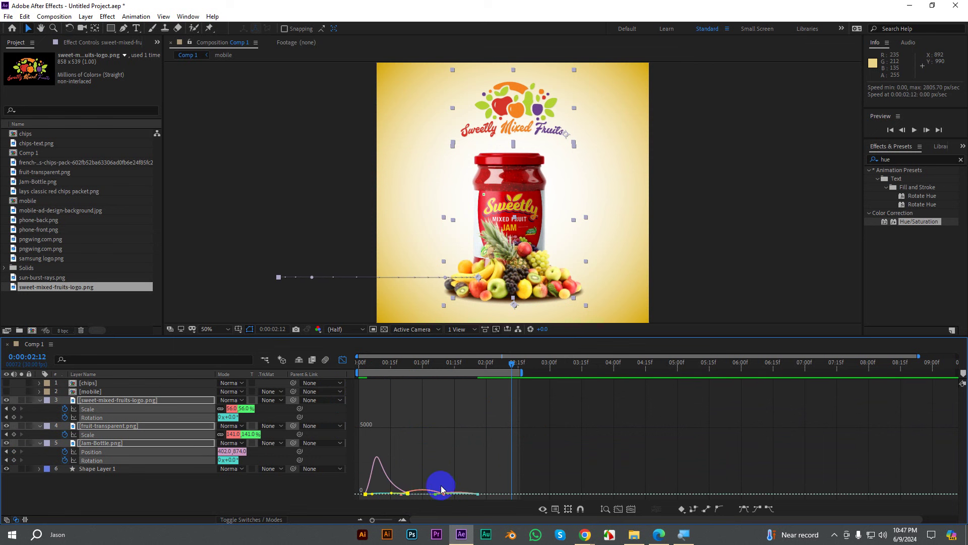
pyautogui.moveTo(440, 495); pyautogui.dragTo(425, 496)
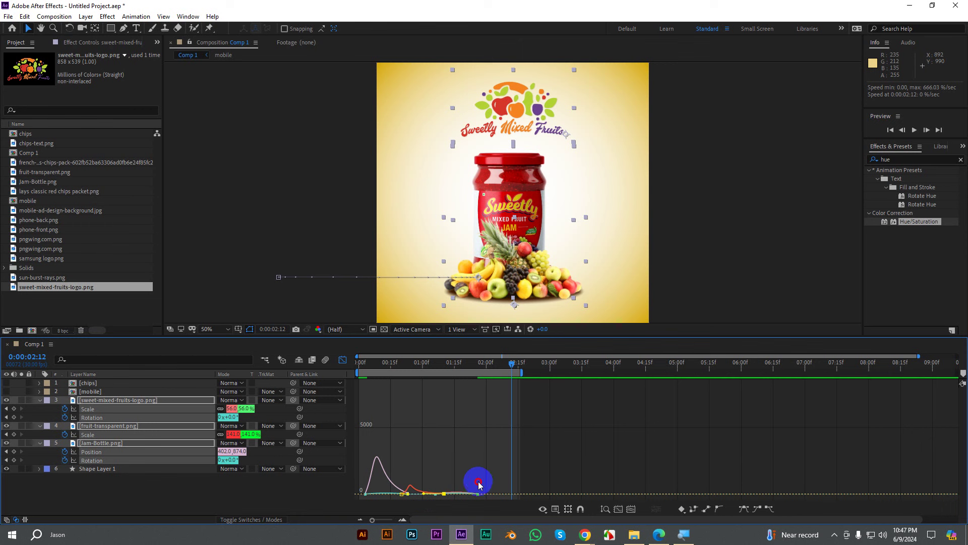
pyautogui.moveTo(478, 497)
pyautogui.mouseDown()
pyautogui.moveTo(477, 481)
pyautogui.moveTo(458, 483)
pyautogui.mouseUp()
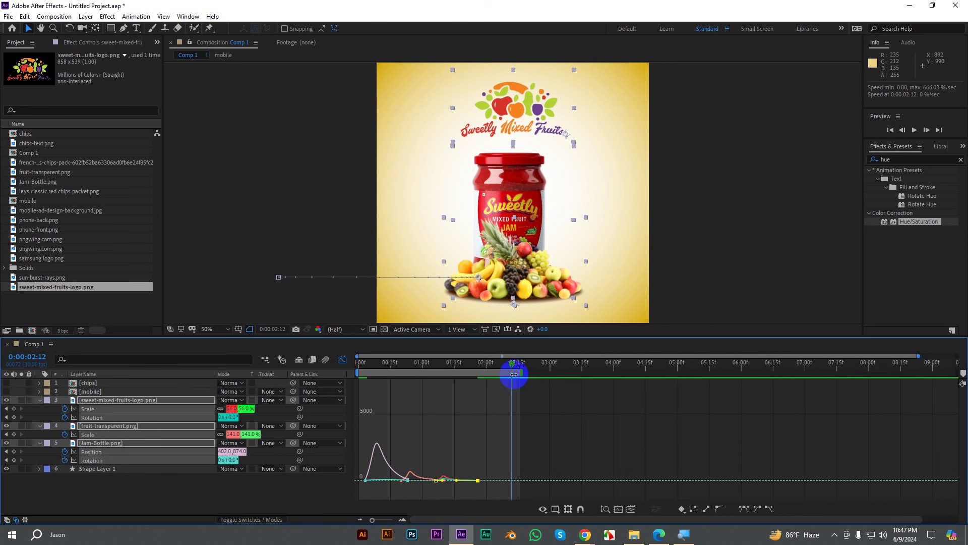
# Step: Preview the eased animation from the start, then return to the layer view
pyautogui.moveTo(514, 364); pyautogui.dragTo(270, 372)
pyautogui.press('space')
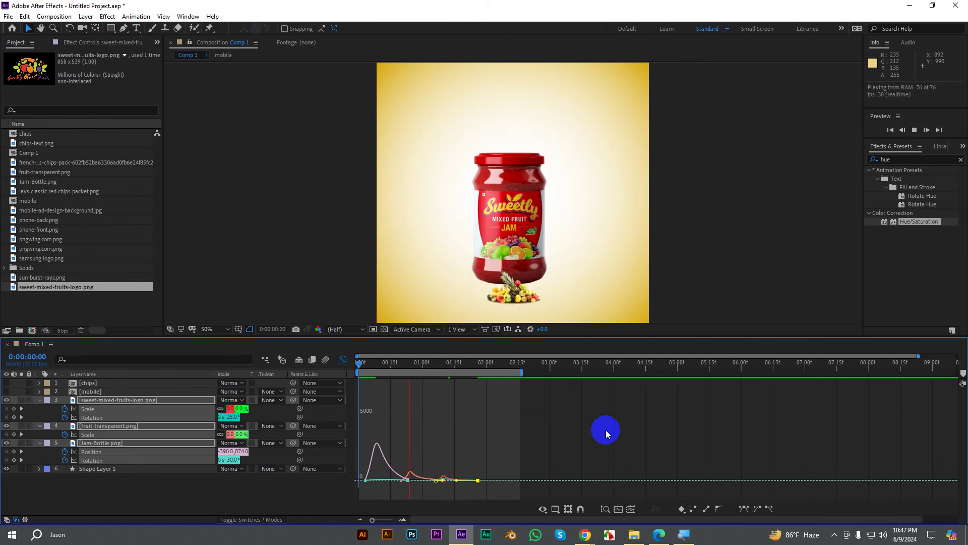
pyautogui.click(475, 392)
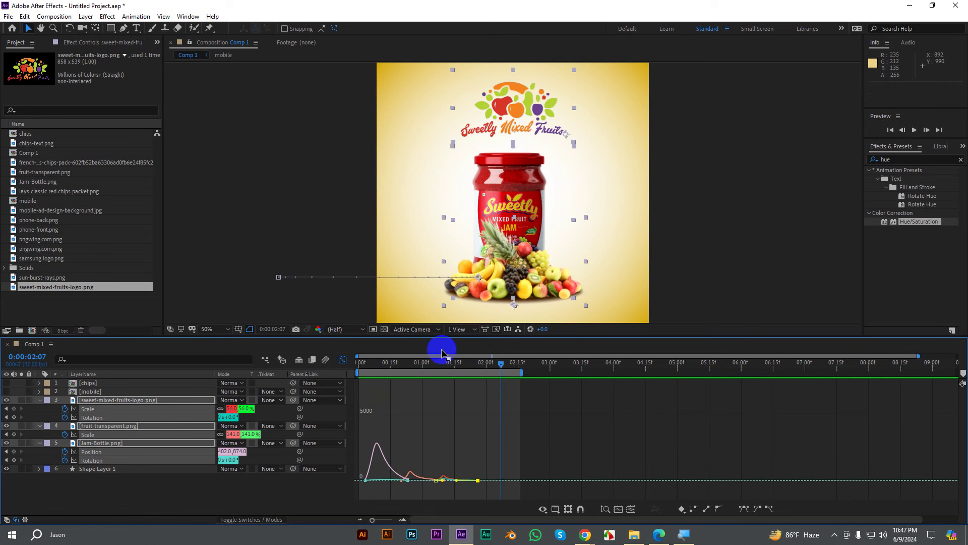
pyautogui.click(343, 360)
pyautogui.click(722, 253)
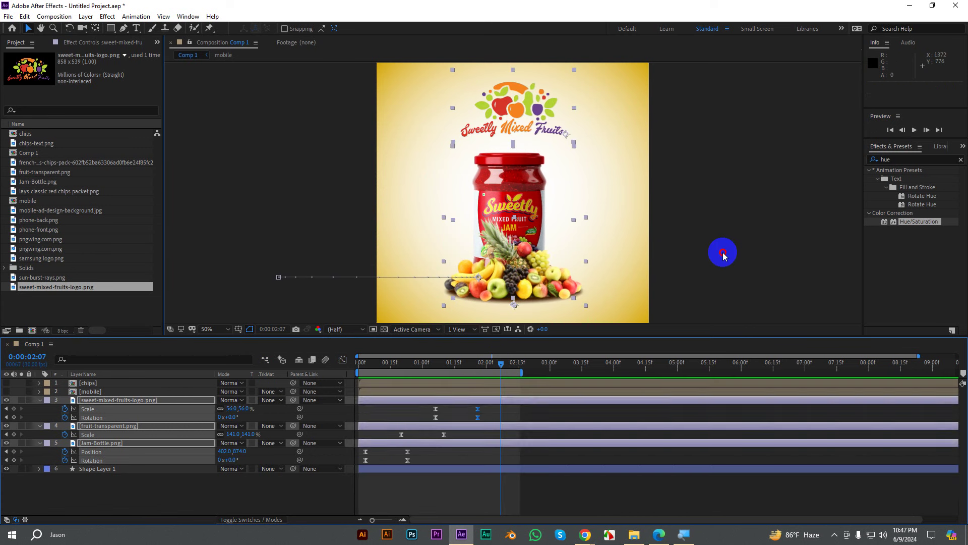
pyautogui.press('`')
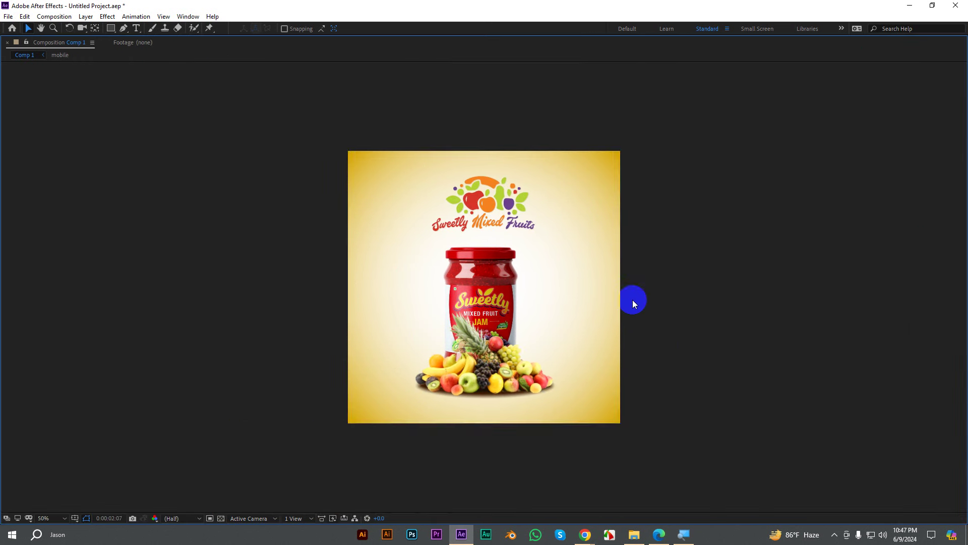
pyautogui.press('/')
pyautogui.press('space')
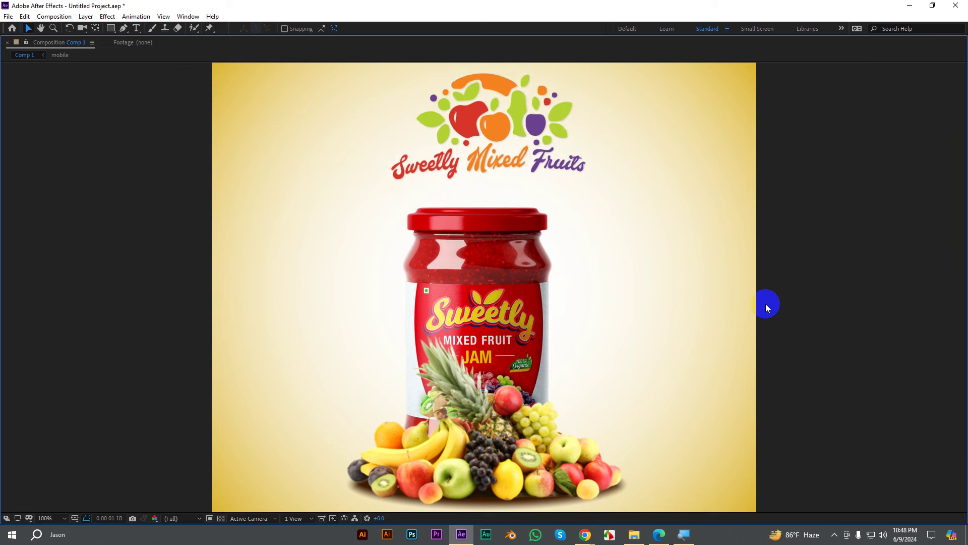
pyautogui.click(765, 303)
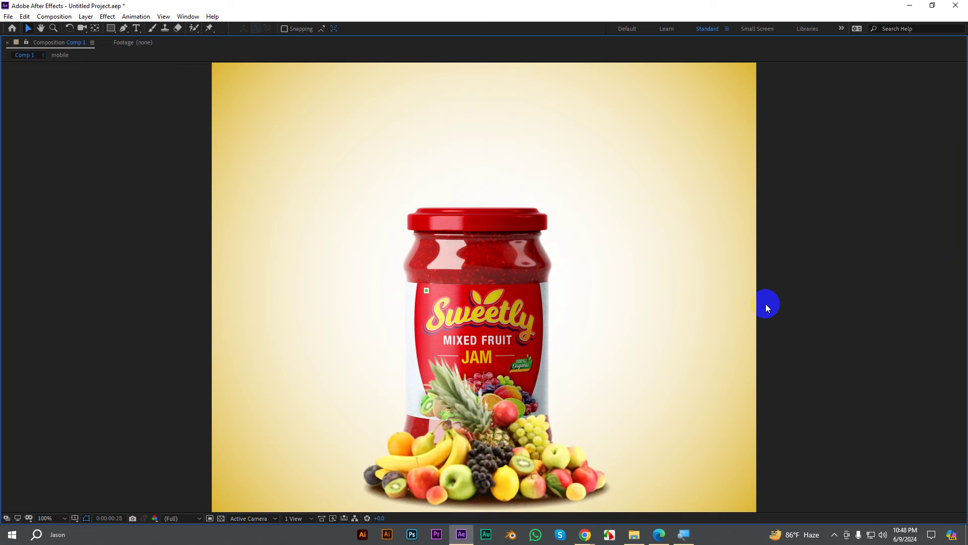
# Step: Collapse the logo, fruit and jar properties and select the logo, fruit, jar and shape layers
pyautogui.click(216, 399)
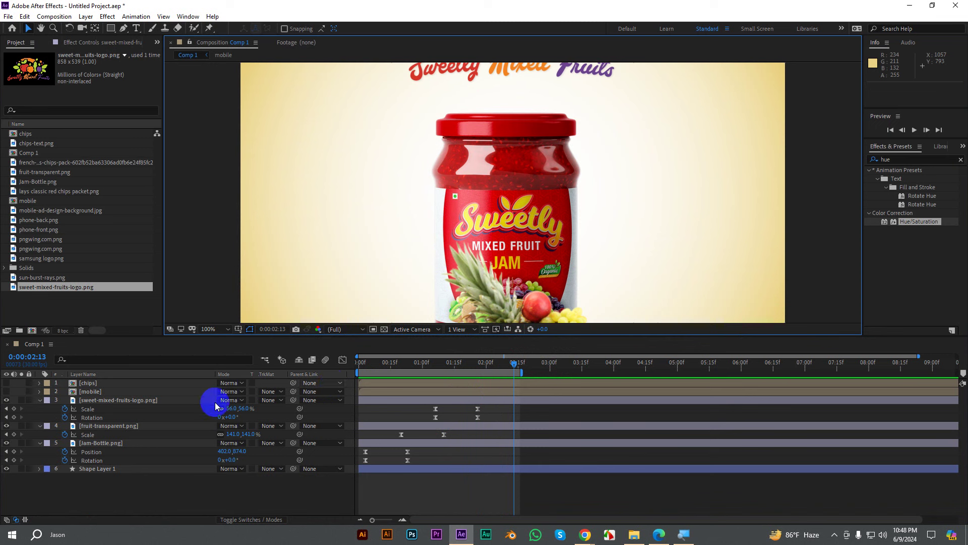
pyautogui.click(43, 428)
pyautogui.click(39, 426)
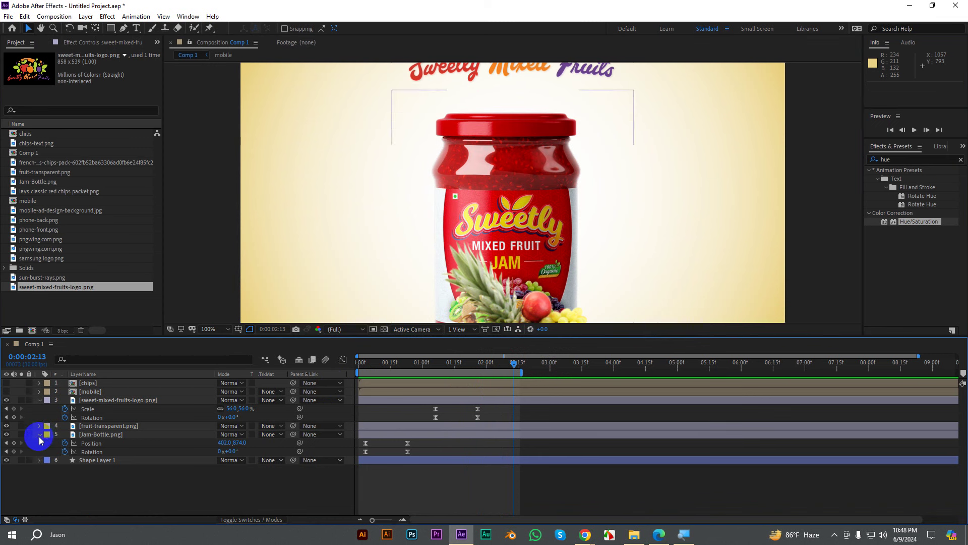
pyautogui.click(40, 435)
pyautogui.click(40, 400)
pyautogui.moveTo(133, 461); pyautogui.dragTo(128, 400)
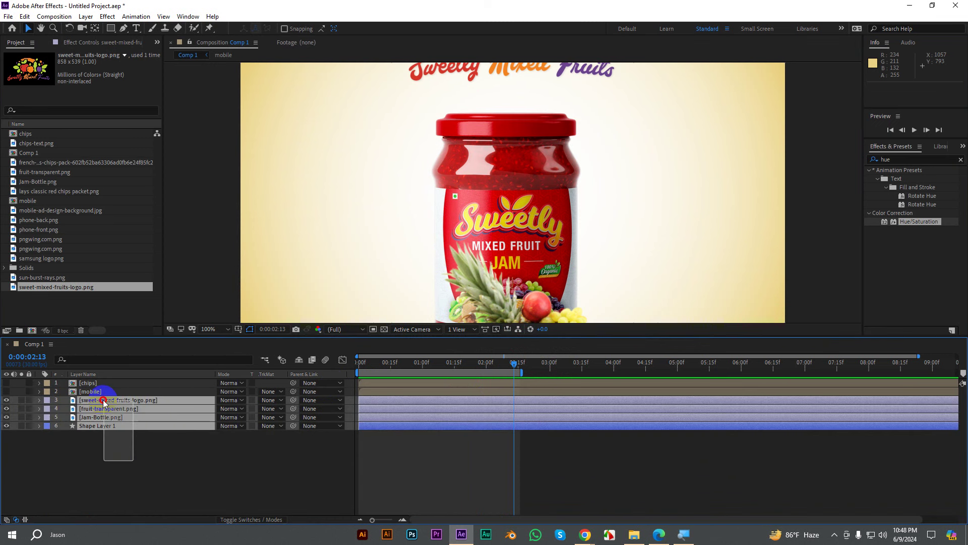
# Step: Pre-compose the selected layers into a new composition named 'jam'
pyautogui.rightClick(129, 400)
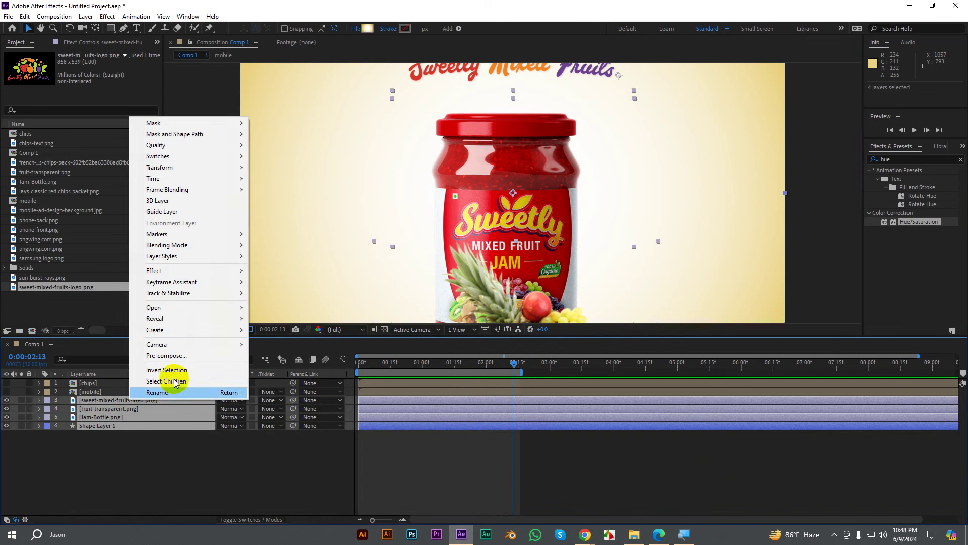
pyautogui.click(174, 356)
pyautogui.click(366, 310)
pyautogui.write('jam ad')
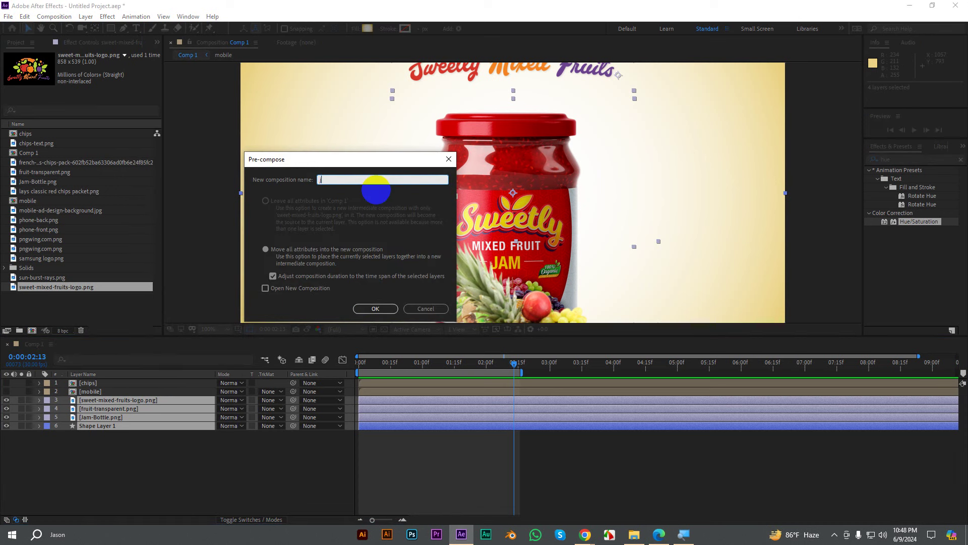
pyautogui.click(372, 308)
pyautogui.press('BackSpace')
pyautogui.press('BackSpace')
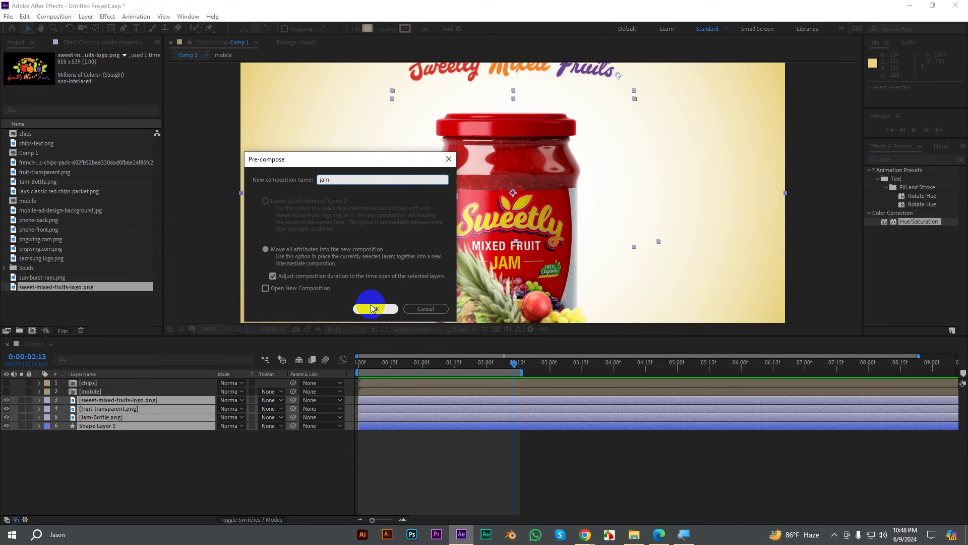
pyautogui.click(375, 308)
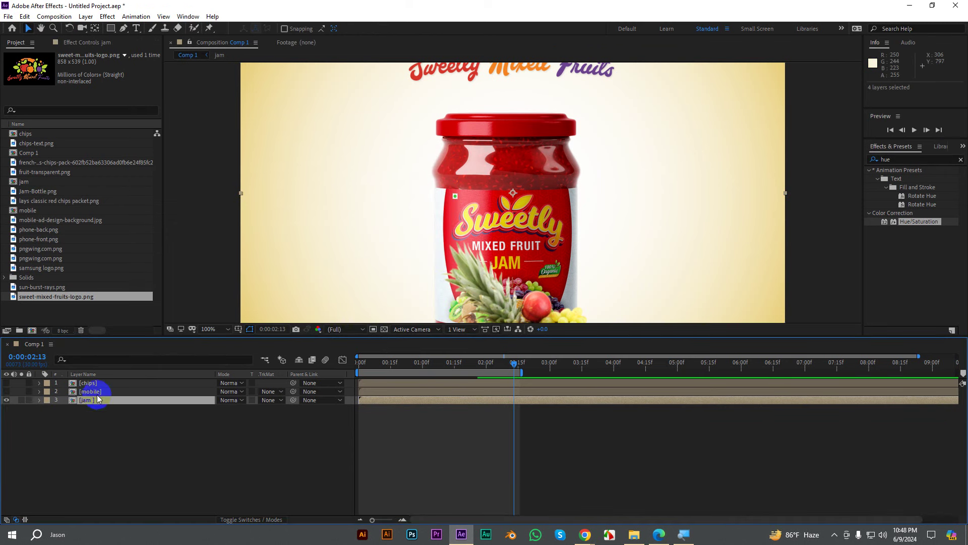
# Step: Make the mobile and chips layers visible and set viewer magnification to Fit
pyautogui.click(7, 391)
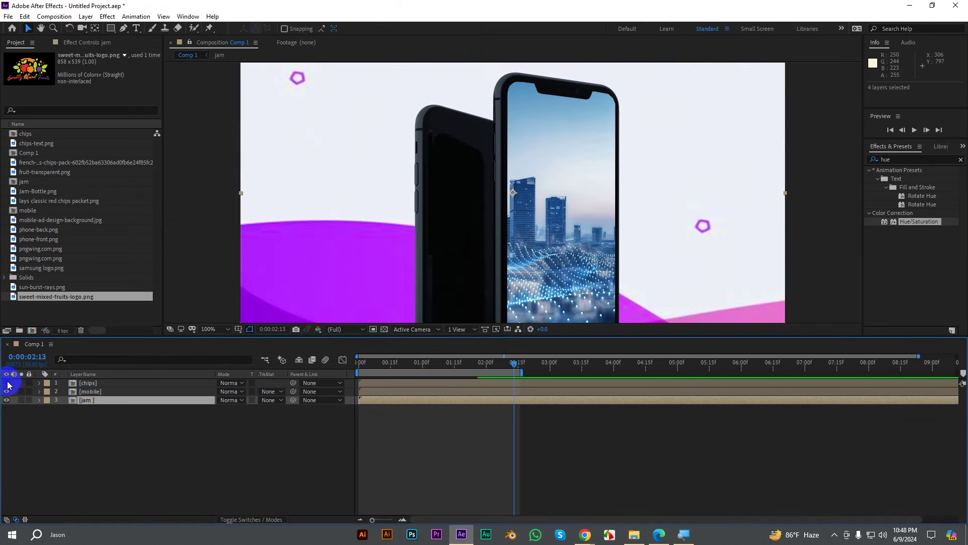
pyautogui.click(6, 383)
pyautogui.scroll(-4, 386, 222)
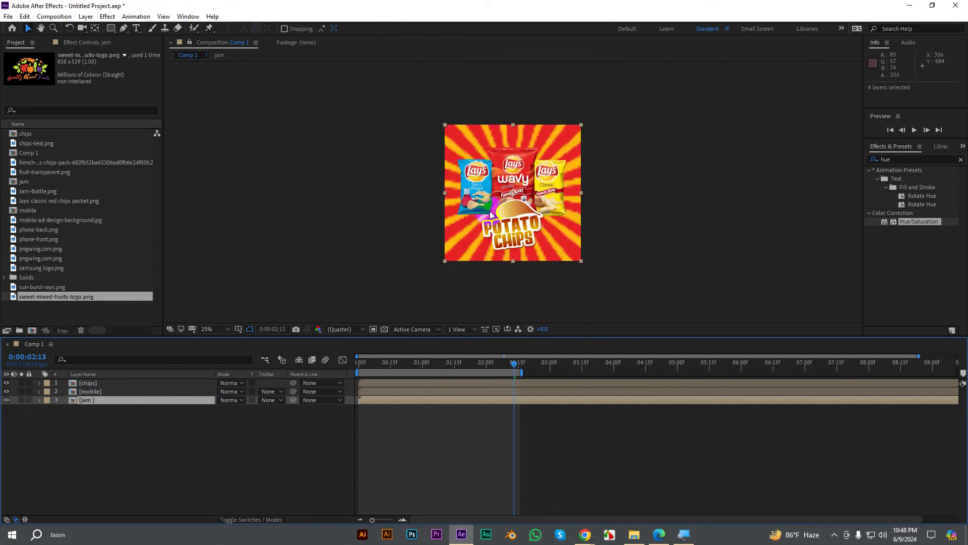
pyautogui.scroll(2, 494, 218)
pyautogui.click(215, 329)
pyautogui.click(213, 340)
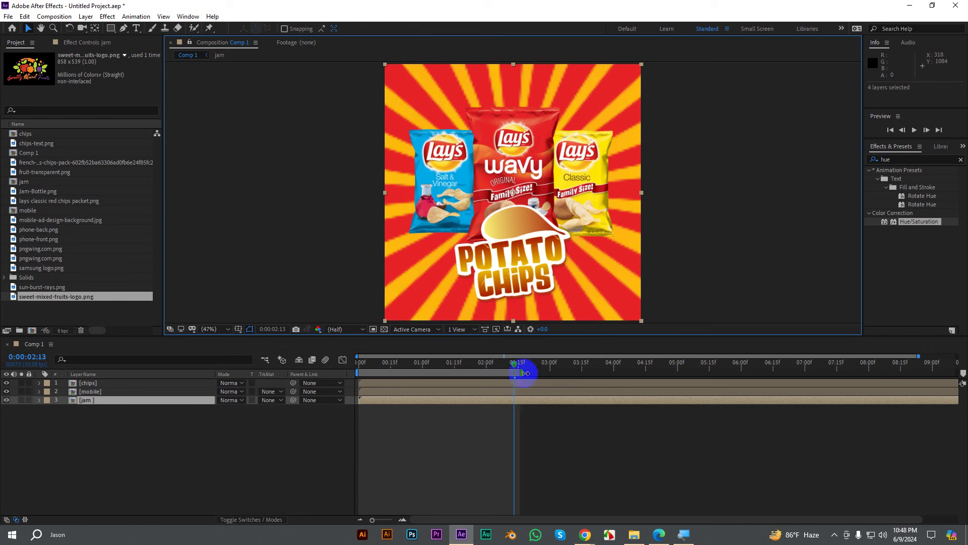
# Step: Expand the timeline view to the full 10 seconds and scrub the chips ad near one second
pyautogui.click(523, 372)
pyautogui.moveTo(523, 372); pyautogui.dragTo(963, 370)
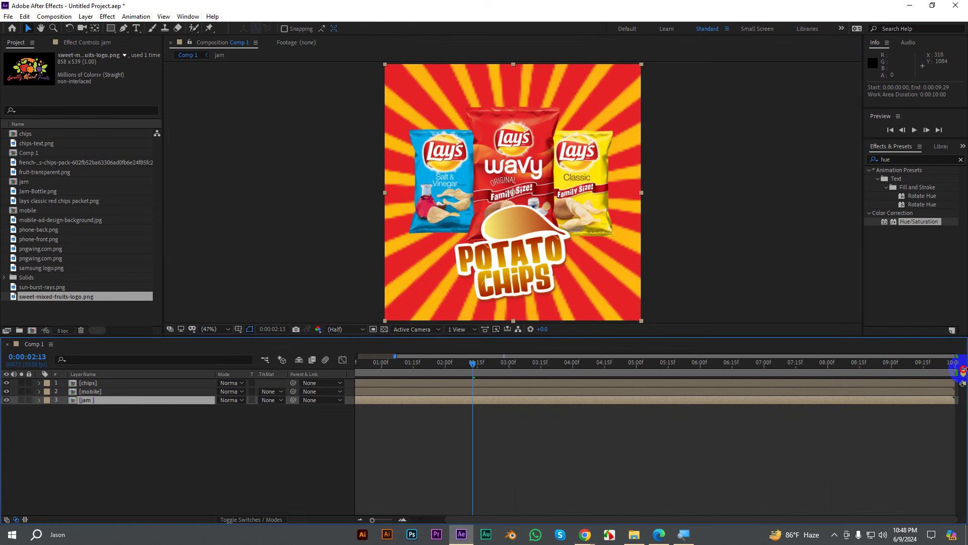
pyautogui.click(399, 364)
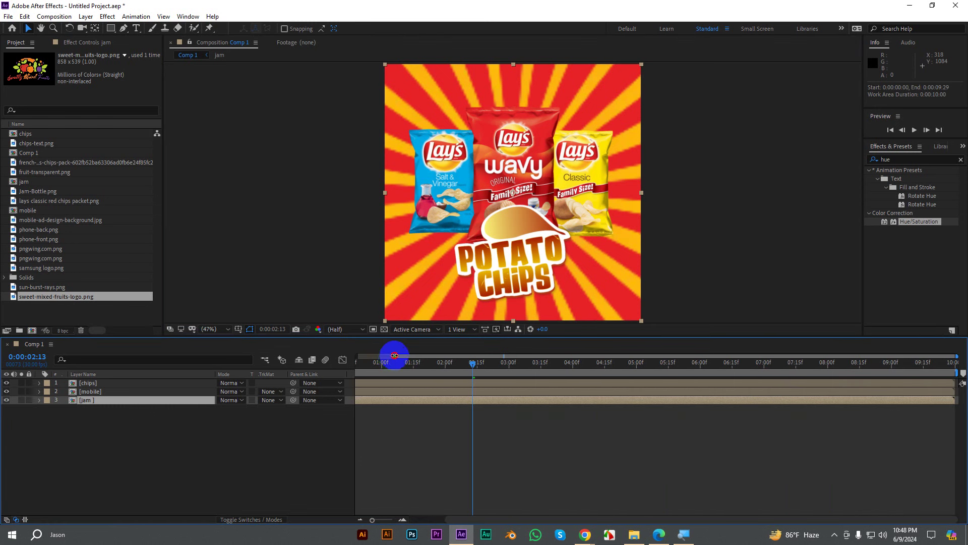
pyautogui.moveTo(395, 356); pyautogui.dragTo(292, 352)
pyautogui.moveTo(504, 361); pyautogui.dragTo(328, 364)
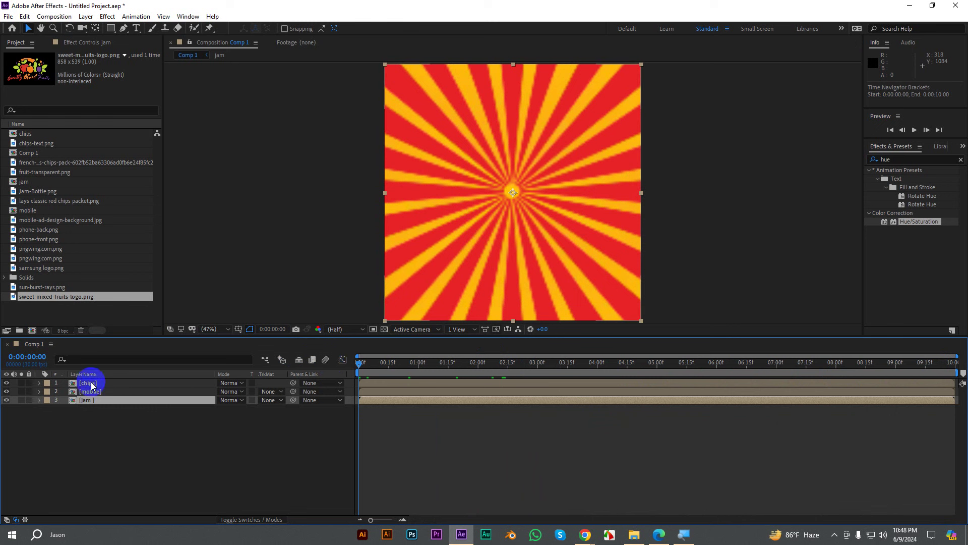
pyautogui.moveTo(358, 362); pyautogui.dragTo(477, 365)
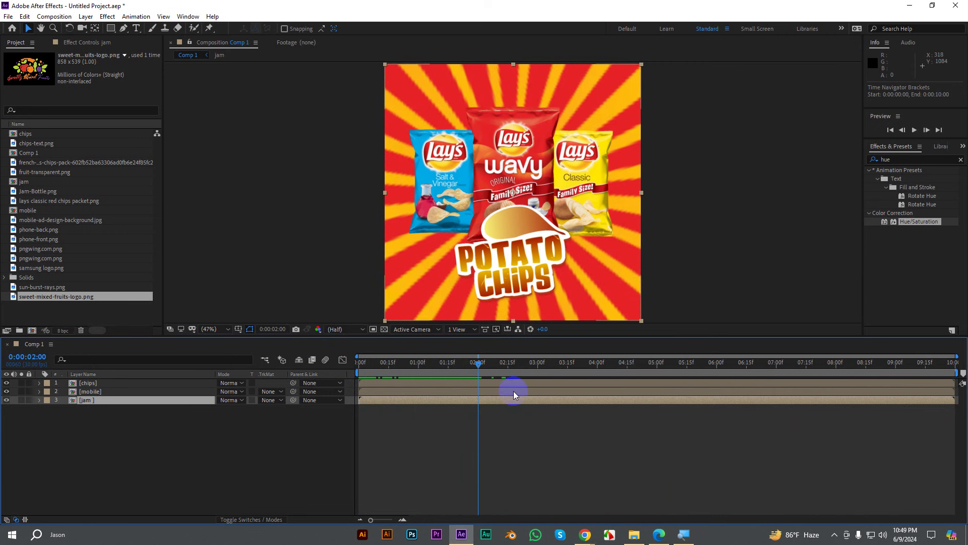
# Step: Try trimming the chips layer's out point to 2:00, then restore it to full length
pyautogui.click(497, 385)
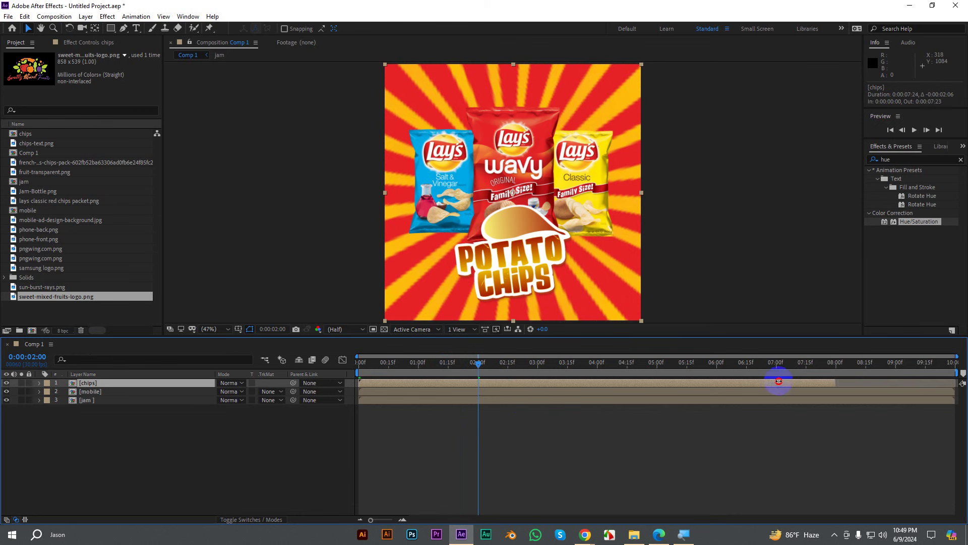
pyautogui.moveTo(954, 381); pyautogui.dragTo(476, 388)
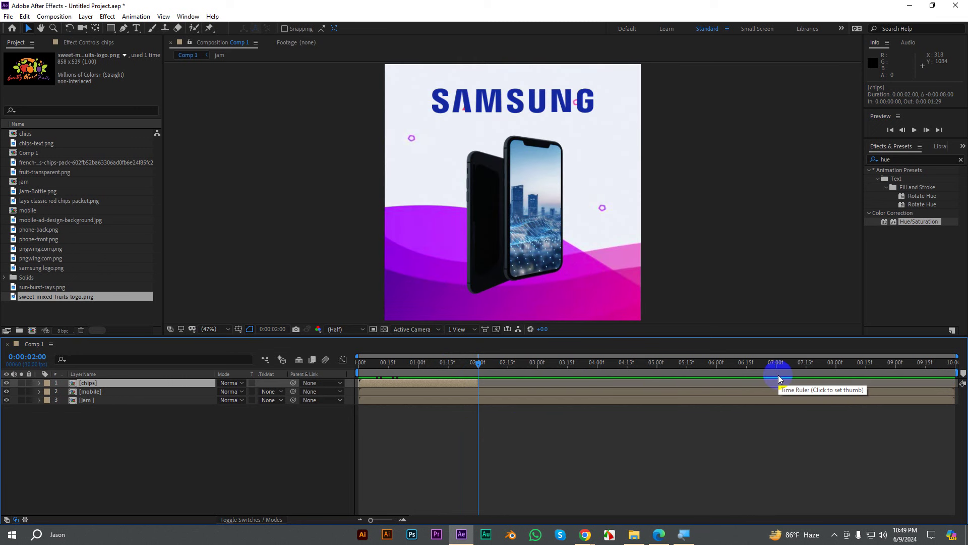
pyautogui.hotkey('ctrl', 'z')
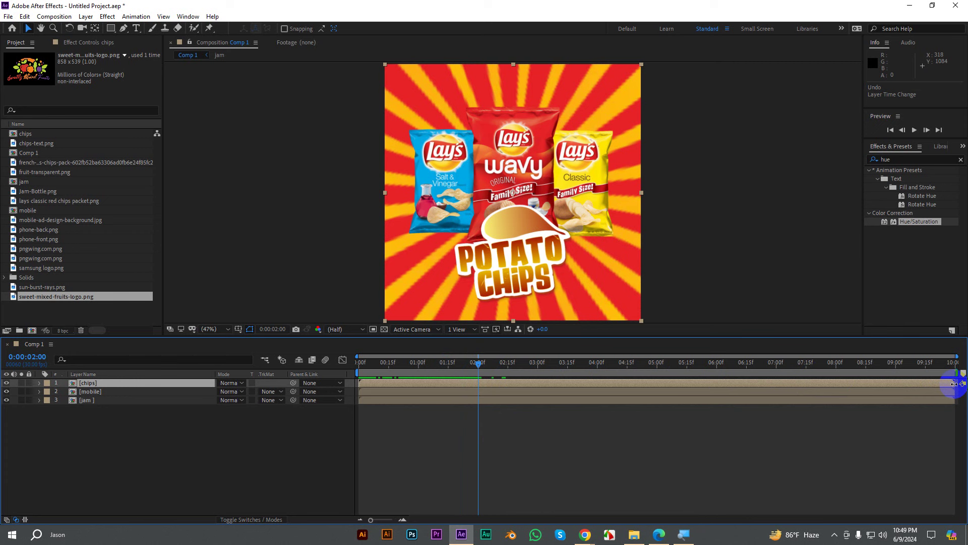
pyautogui.moveTo(954, 384); pyautogui.dragTo(480, 385)
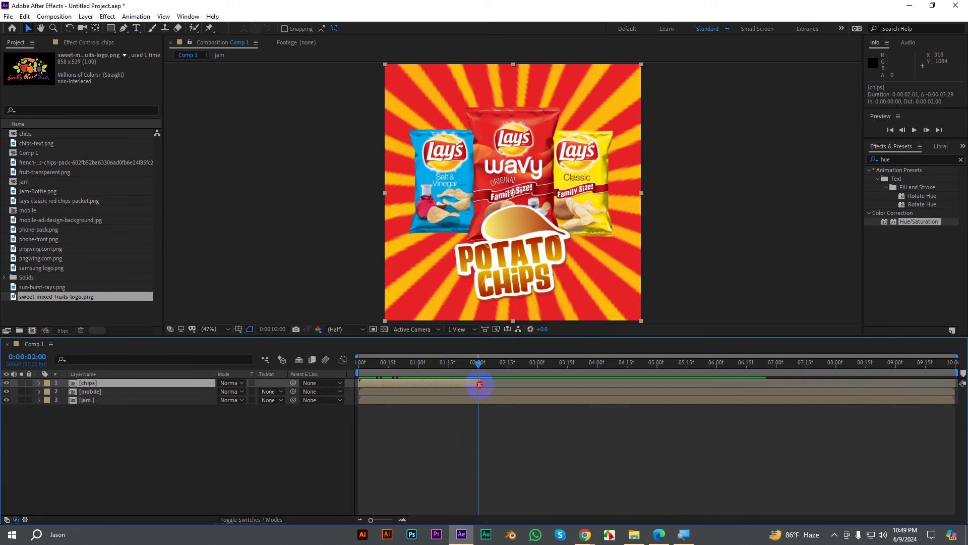
pyautogui.moveTo(479, 385); pyautogui.dragTo(955, 384)
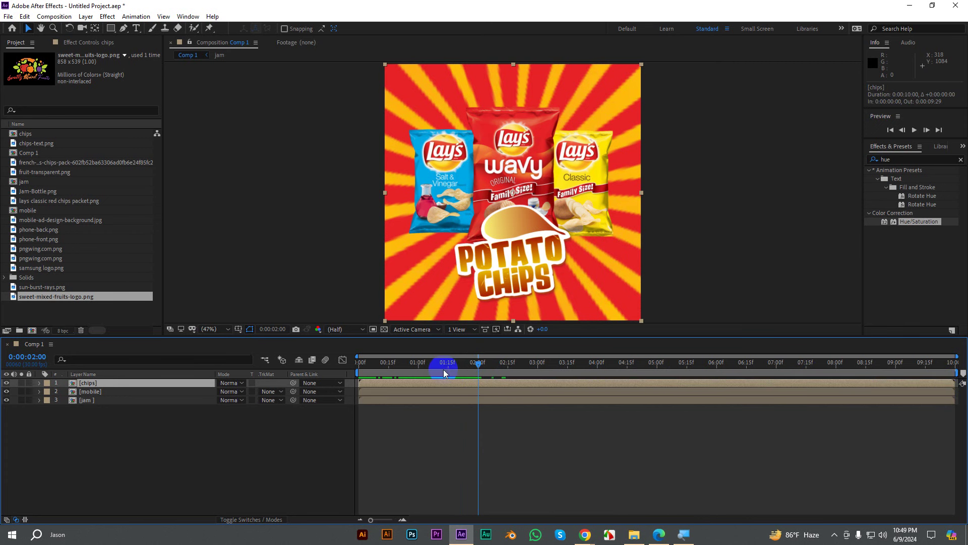
pyautogui.click(93, 385)
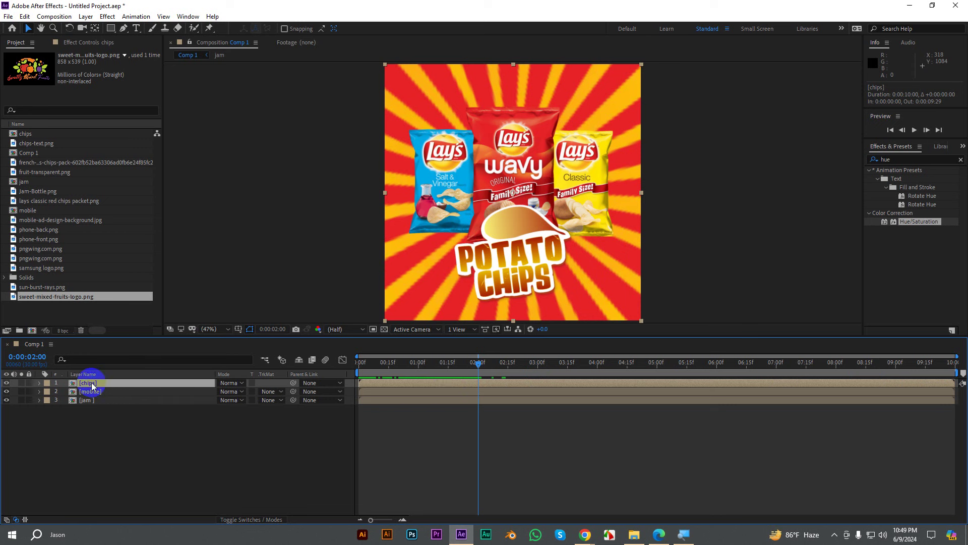
# Step: Move the chips layer to the bottom of the Comp 1 layer stack
pyautogui.moveTo(93, 386); pyautogui.dragTo(91, 403)
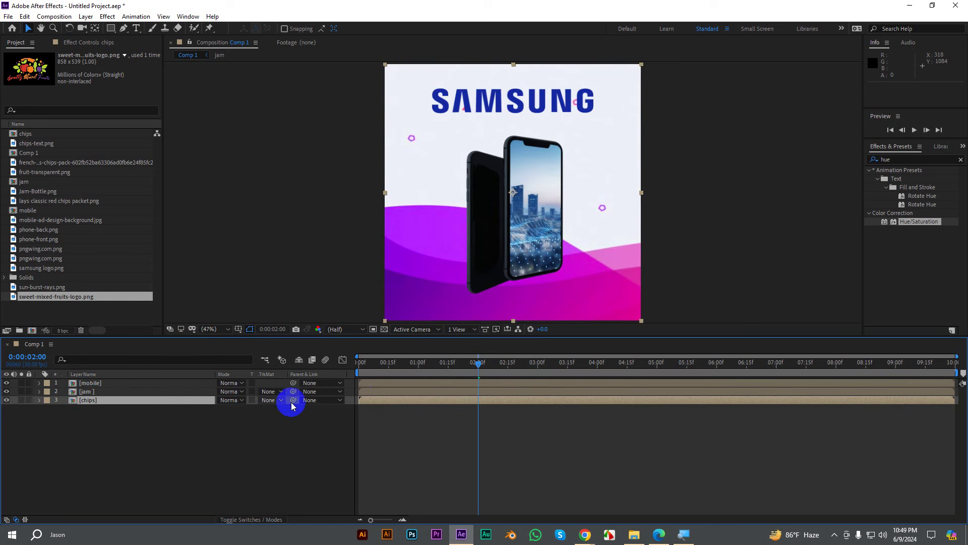
pyautogui.click(383, 392)
pyautogui.keyDown('shift'); pyautogui.click(396, 384); pyautogui.keyUp('shift')
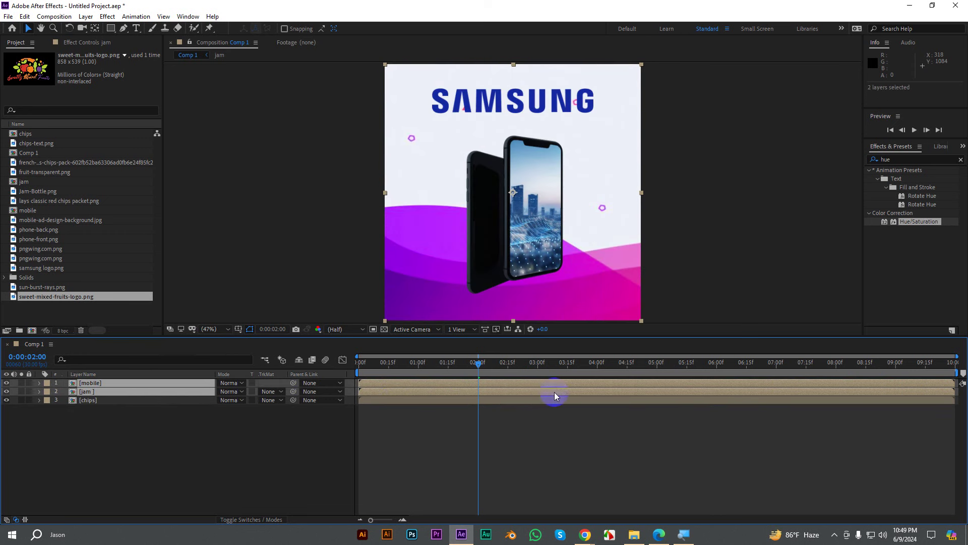
pyautogui.moveTo(541, 384); pyautogui.dragTo(724, 383)
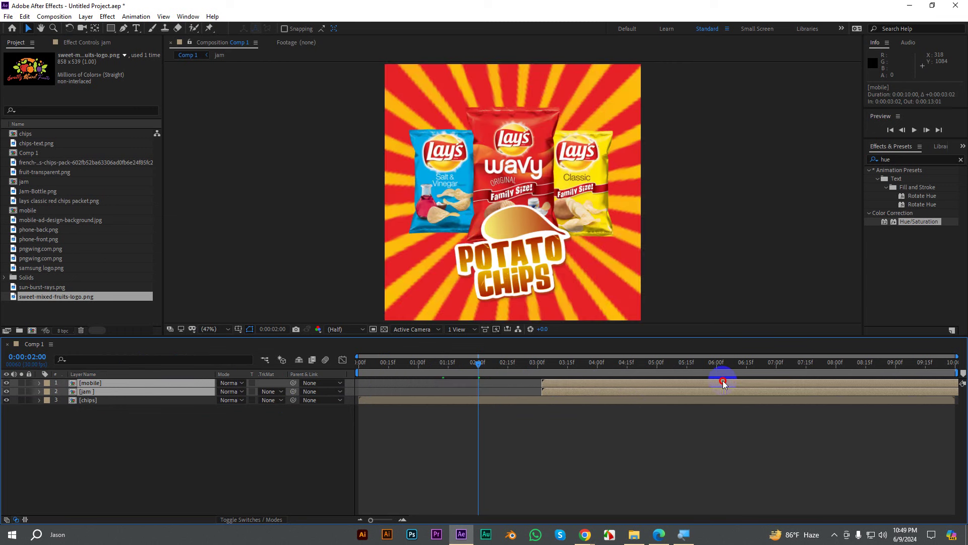
pyautogui.moveTo(579, 387); pyautogui.dragTo(397, 385)
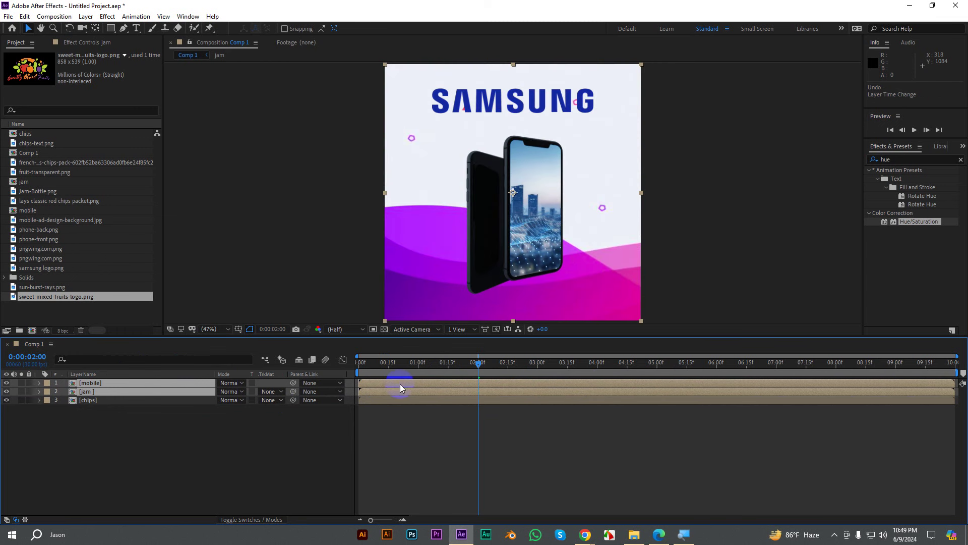
pyautogui.click(248, 400)
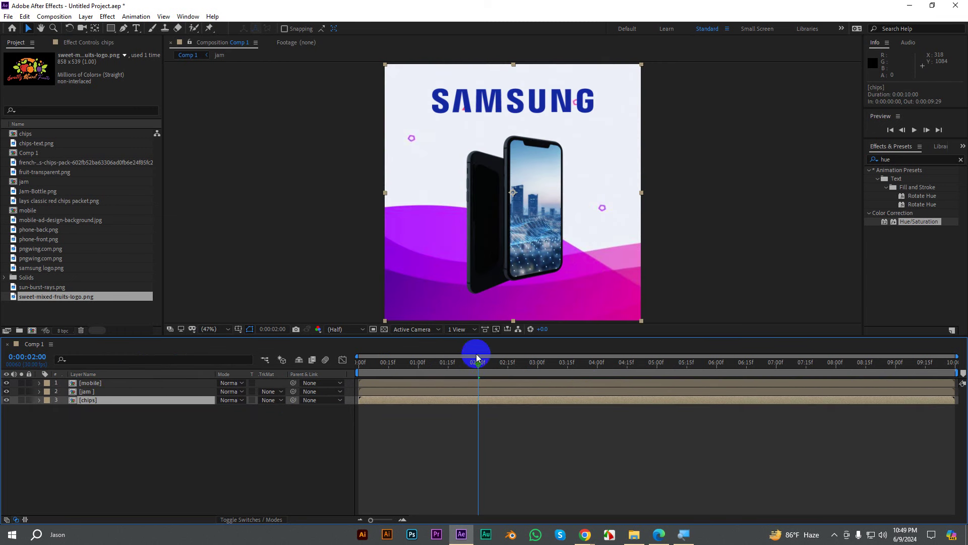
pyautogui.click(362, 364)
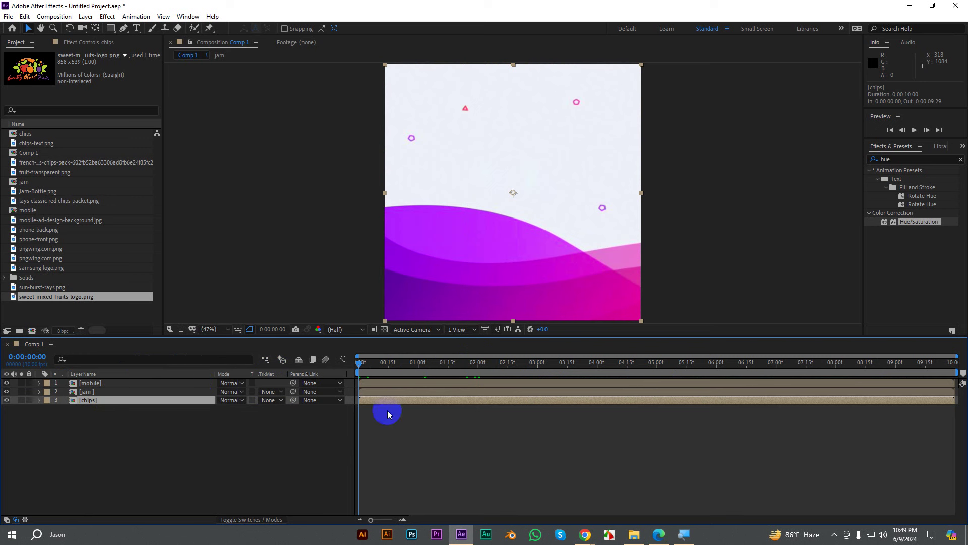
# Step: Shift the mobile and jam layers together to start around 3:12, previewing chips near 2 seconds
pyautogui.click(403, 383)
pyautogui.keyDown('ctrl'); pyautogui.click(511, 392); pyautogui.keyUp('ctrl')
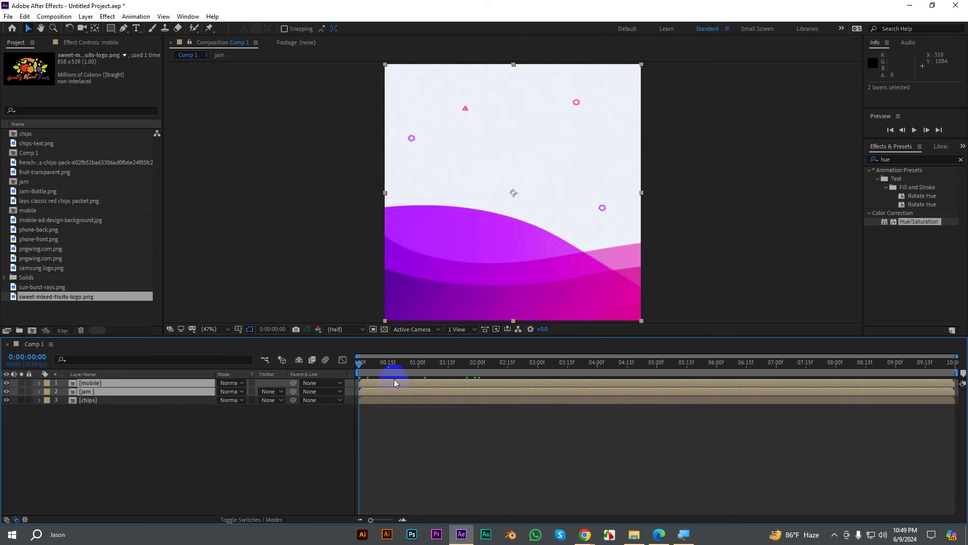
pyautogui.moveTo(493, 386); pyautogui.dragTo(695, 386)
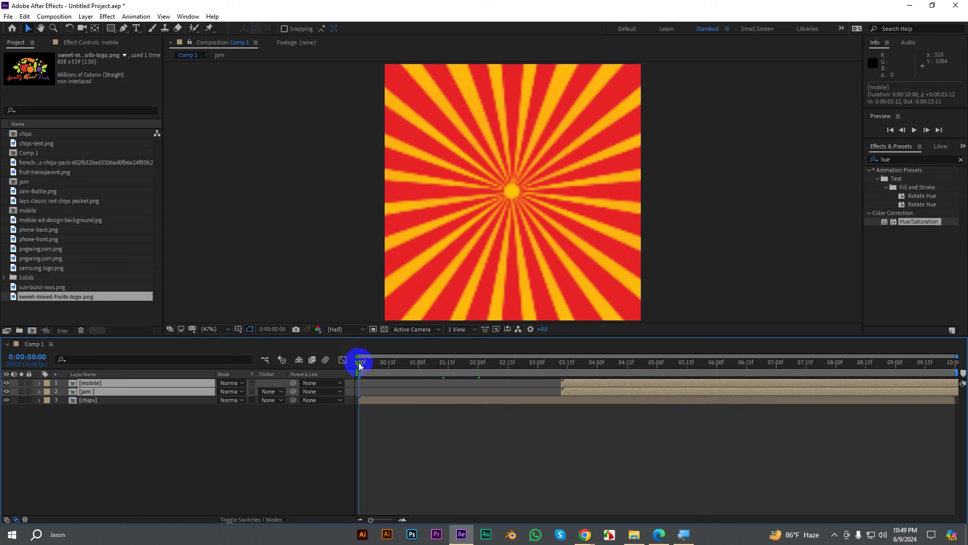
pyautogui.moveTo(359, 365); pyautogui.dragTo(478, 366)
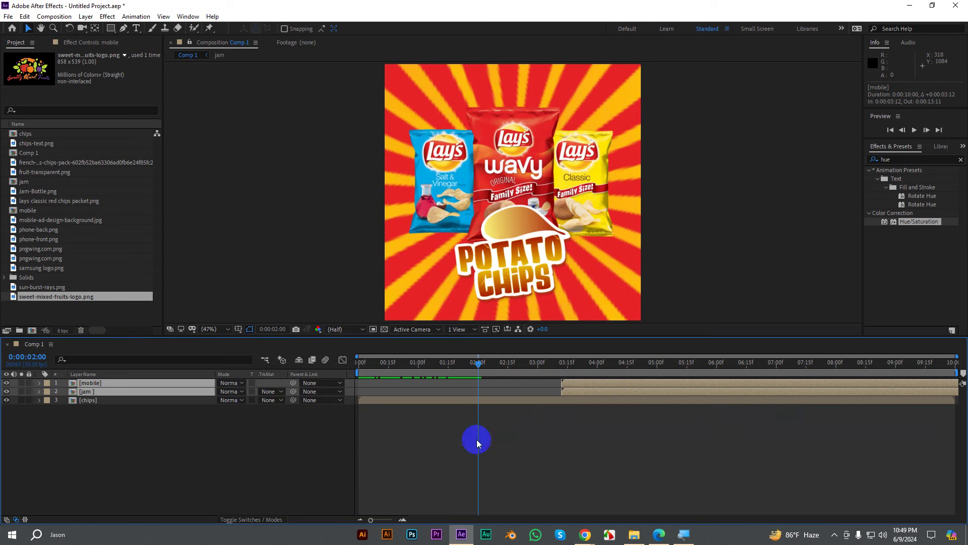
pyautogui.click(174, 440)
# Step: Move the mobile layer below jam and make it start at 2:00
pyautogui.click(89, 384)
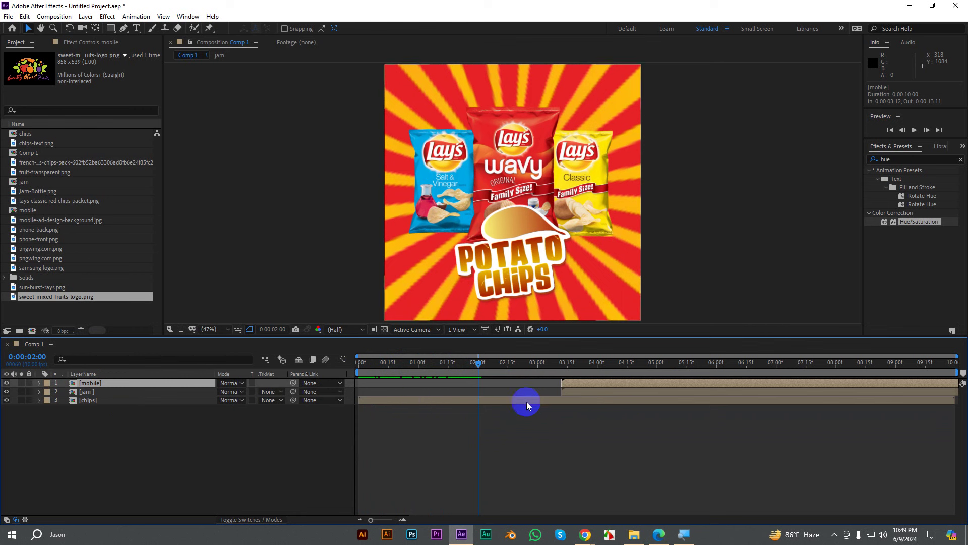
pyautogui.click(571, 393)
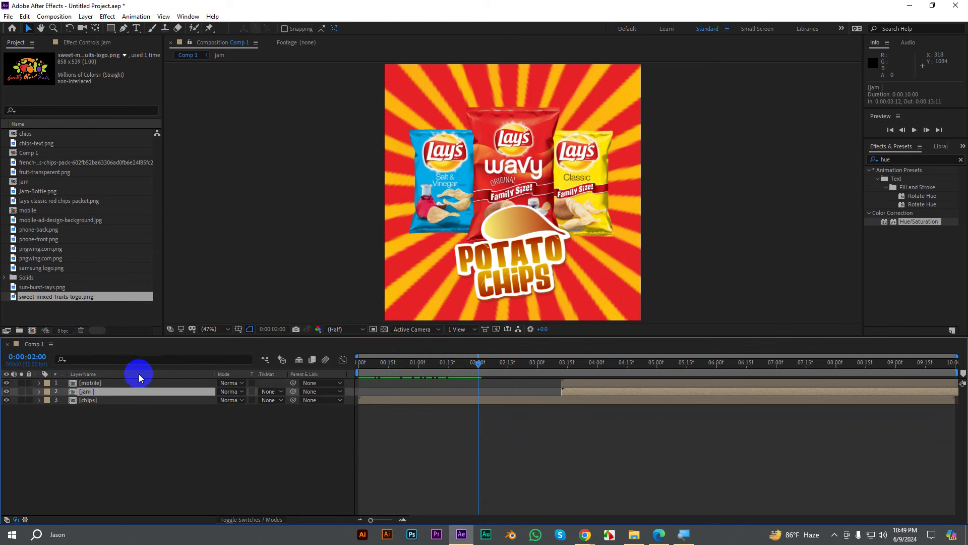
pyautogui.moveTo(87, 383); pyautogui.dragTo(88, 396)
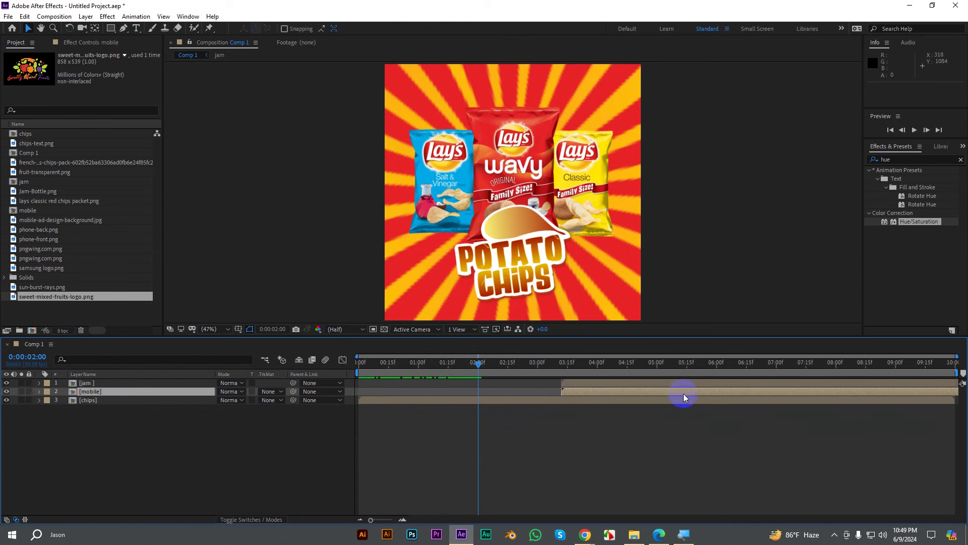
pyautogui.moveTo(682, 397); pyautogui.dragTo(599, 398)
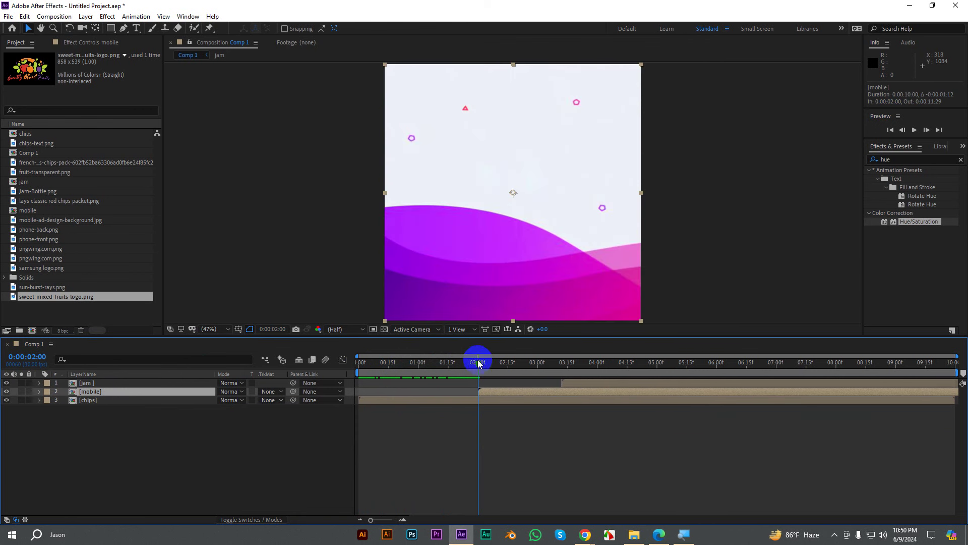
# Step: Slide the jam layer so it starts at 4:00
pyautogui.moveTo(607, 387); pyautogui.dragTo(705, 383)
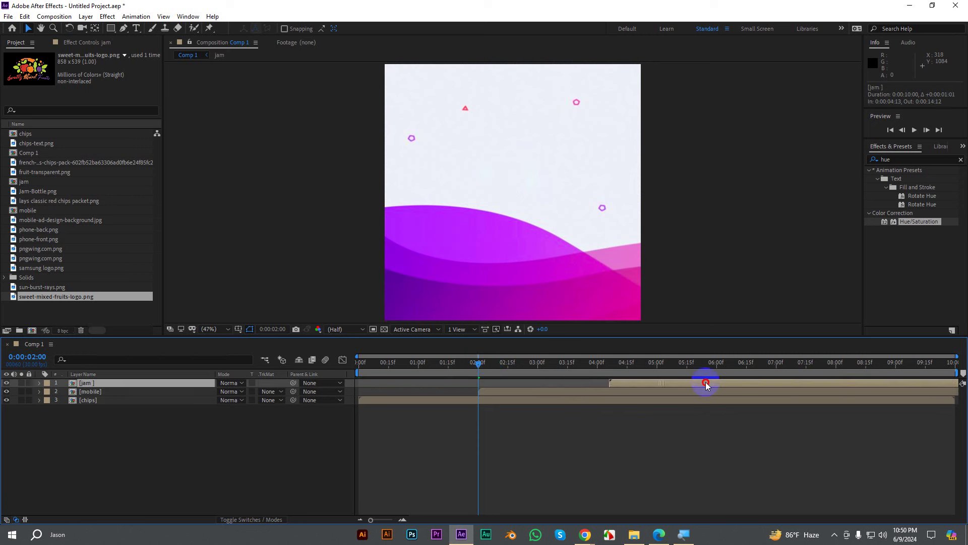
pyautogui.click(482, 363)
pyautogui.moveTo(505, 368); pyautogui.dragTo(600, 371)
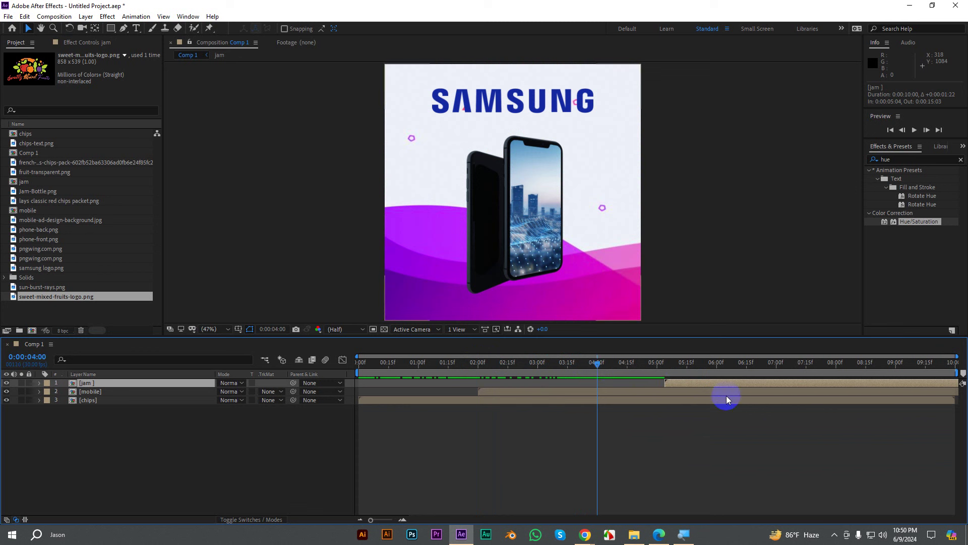
pyautogui.moveTo(764, 383); pyautogui.dragTo(698, 385)
pyautogui.moveTo(601, 362); pyautogui.dragTo(717, 373)
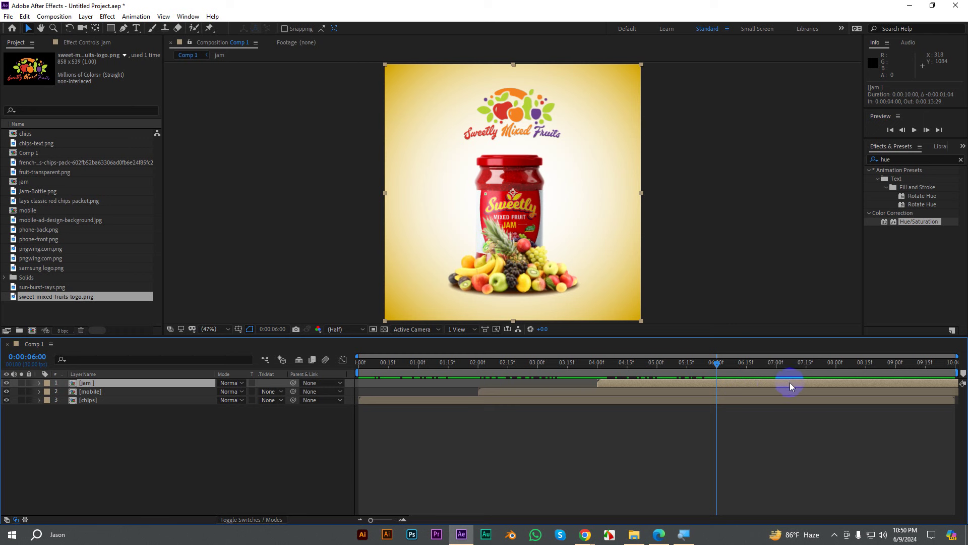
# Step: End the work area at 6:00 and return to the composition start
pyautogui.press('n')
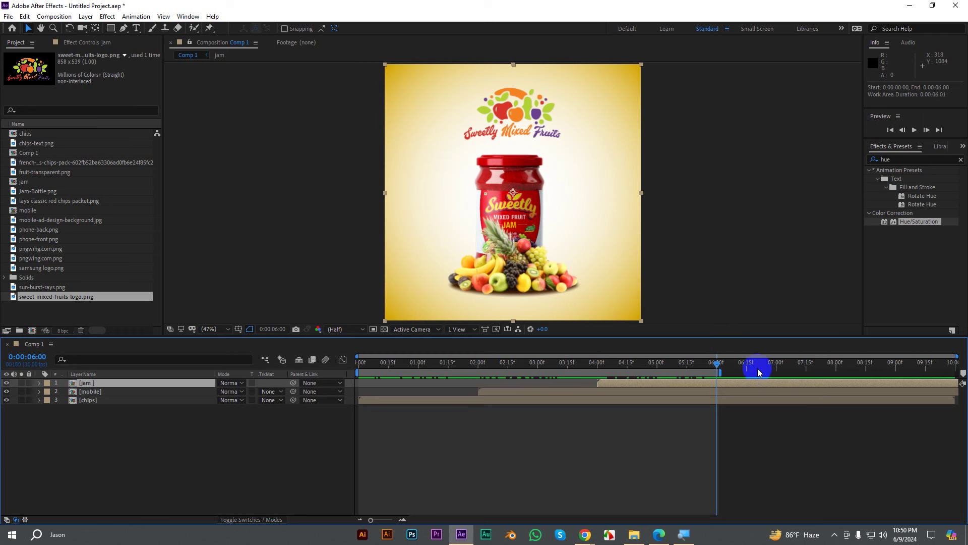
pyautogui.moveTo(719, 366); pyautogui.dragTo(241, 359)
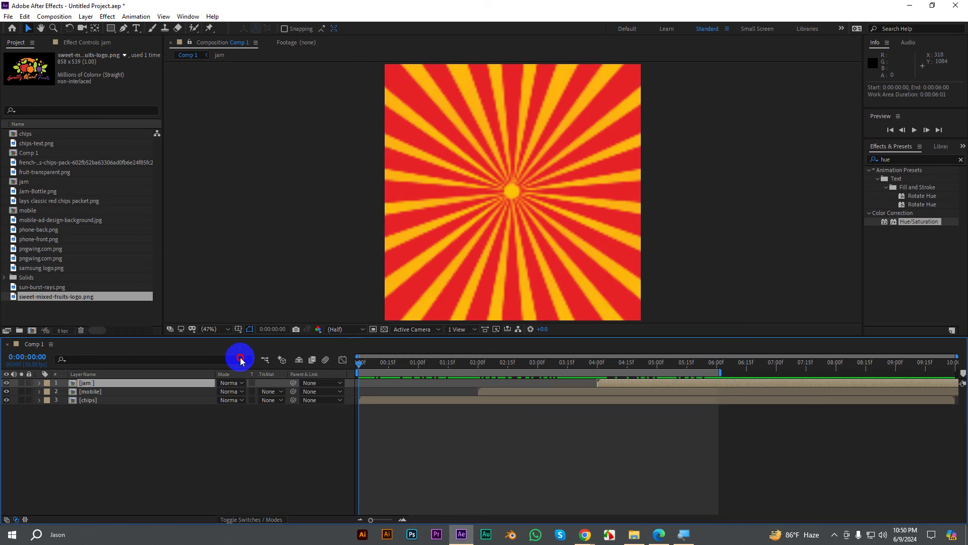
pyautogui.click(46, 18)
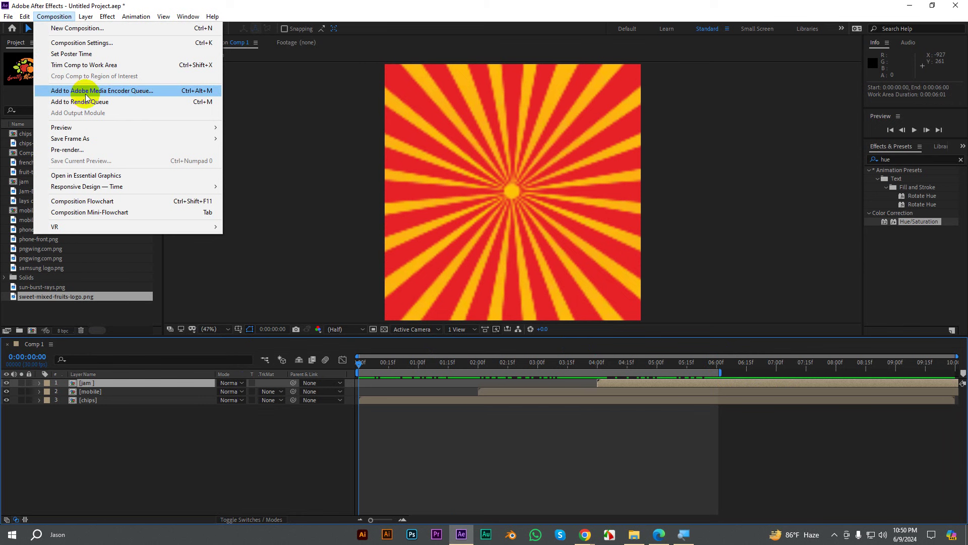
# Step: Add Comp 1 to the Media Encoder queue and open its H.264 export settings
pyautogui.click(126, 96)
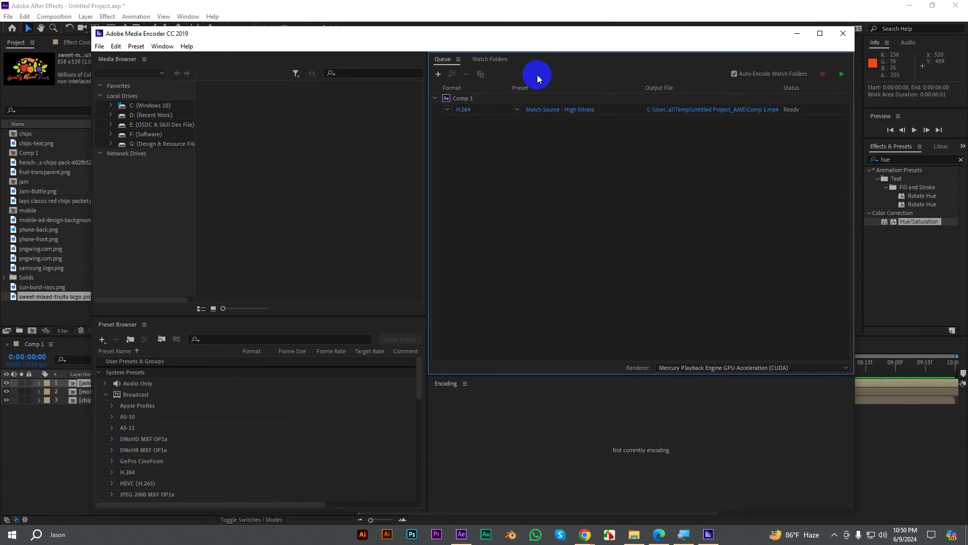
pyautogui.click(463, 112)
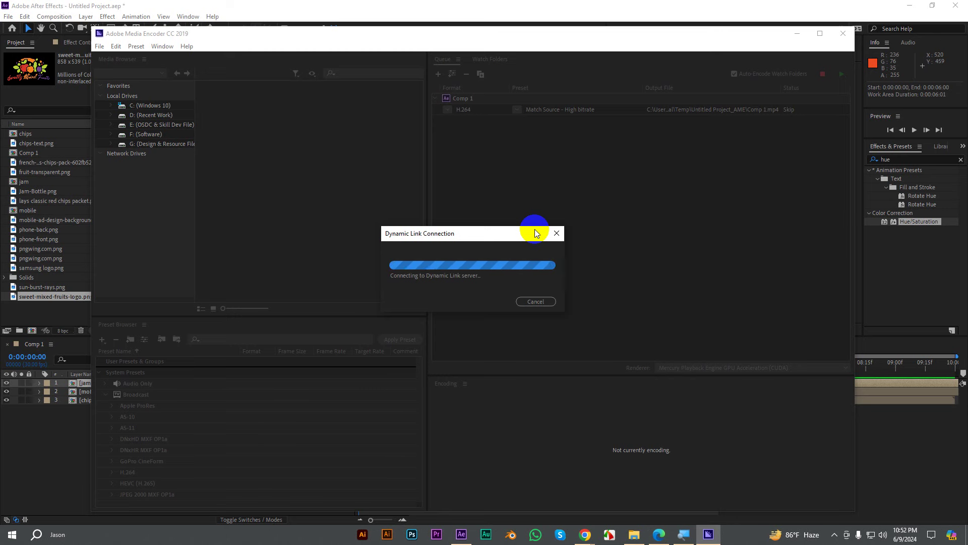
# Step: Leave the current Google Meet call and close its tab
pyautogui.click(585, 534)
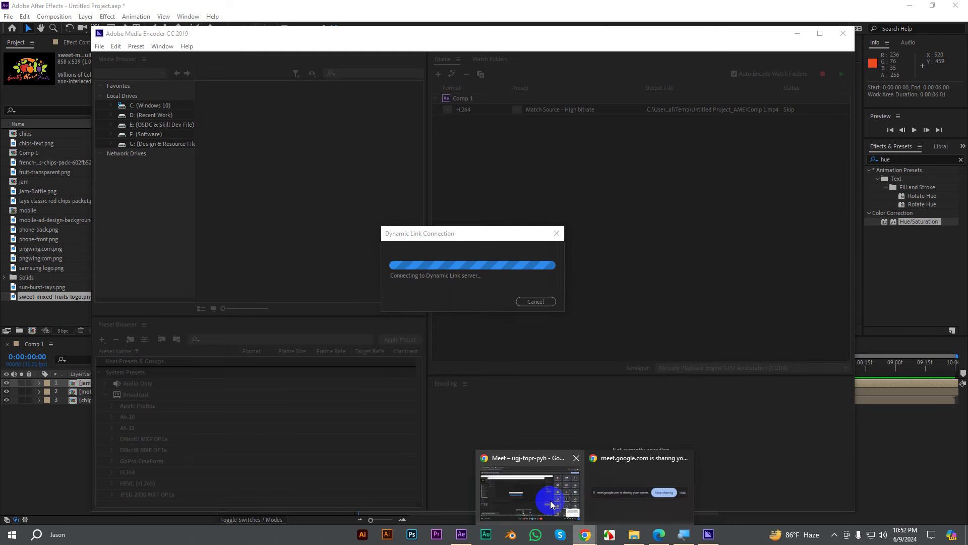
pyautogui.click(550, 504)
pyautogui.click(822, 465)
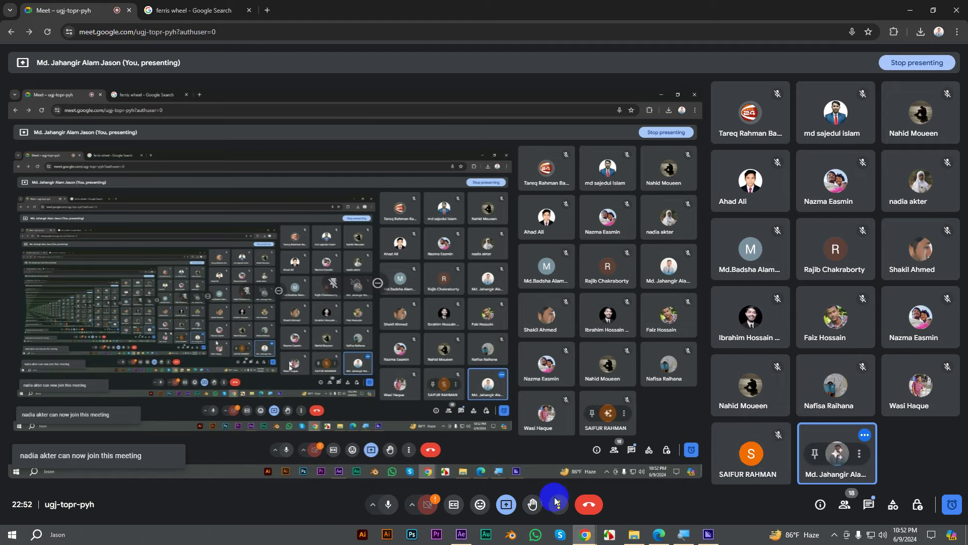
pyautogui.click(589, 504)
pyautogui.click(129, 15)
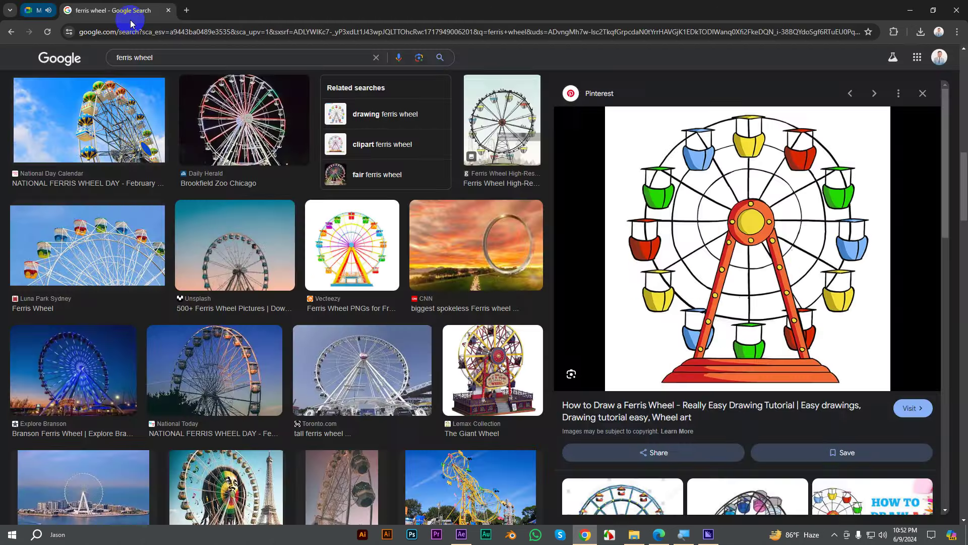
# Step: Open Google Meet in a new first tab and Facebook in another tab
pyautogui.hotkey('ctrl', 't')
pyautogui.moveTo(177, 10); pyautogui.dragTo(42, 4)
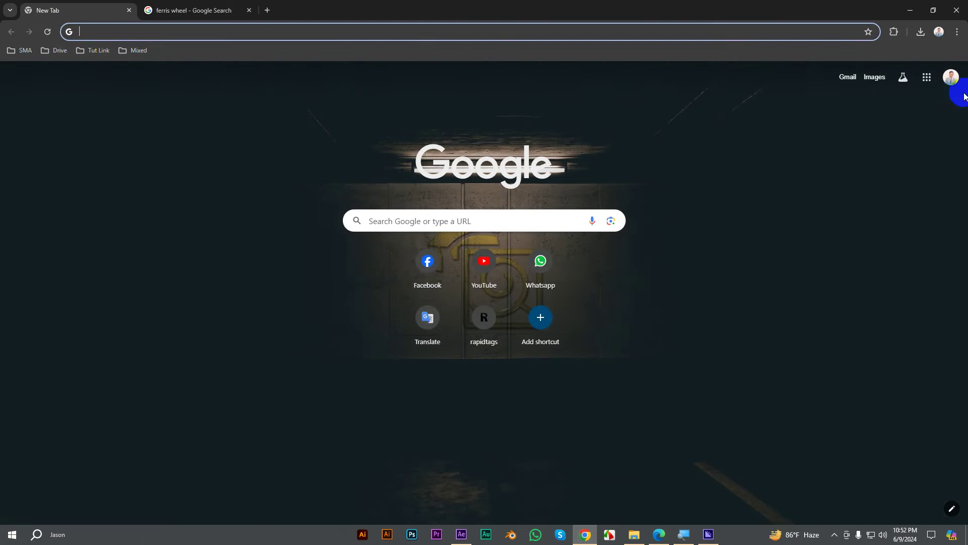
pyautogui.click(927, 78)
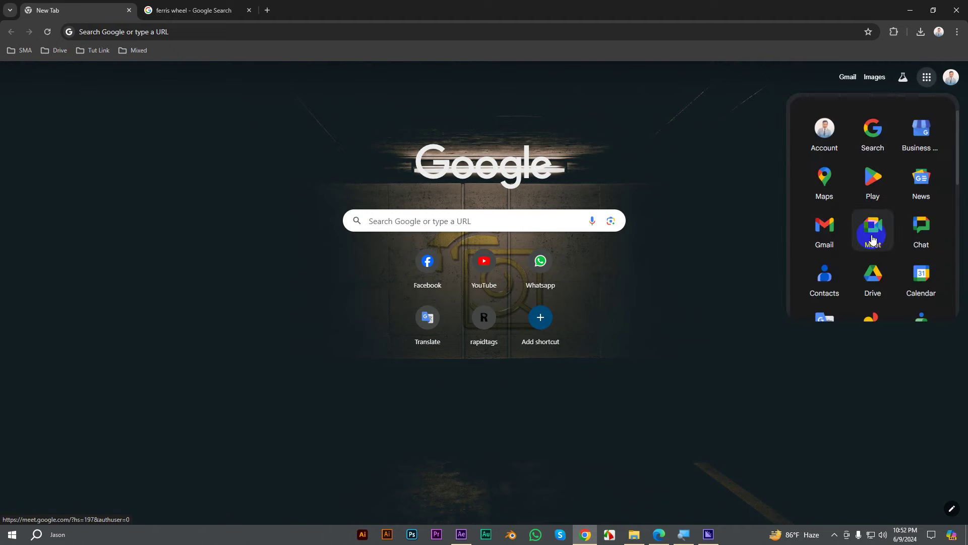
pyautogui.click(873, 230)
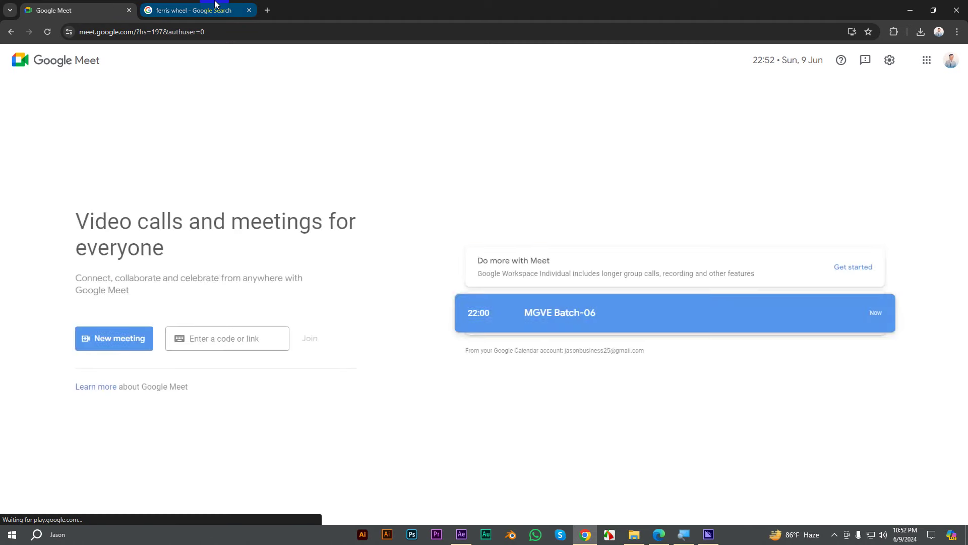
pyautogui.middleClick(216, 4)
pyautogui.click(152, 10)
pyautogui.click(454, 292)
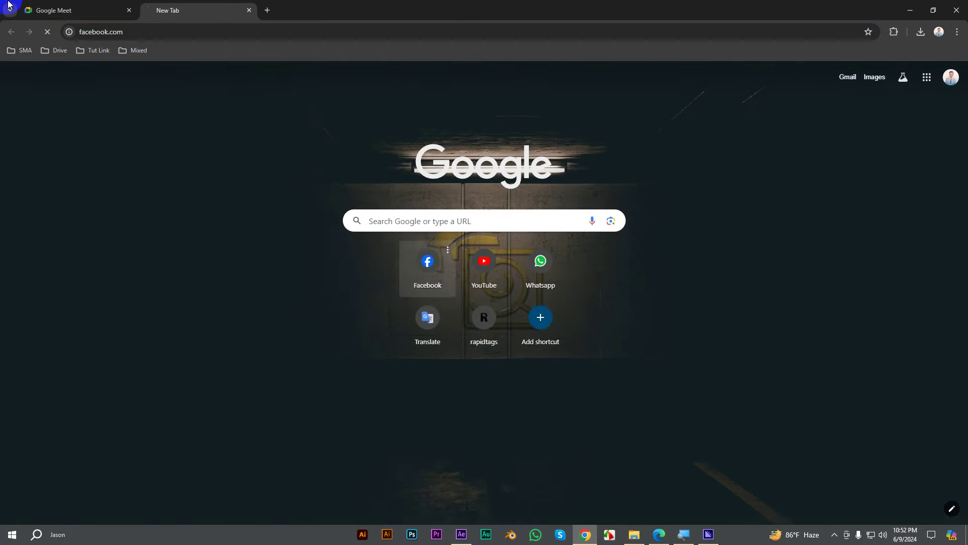
# Step: Start an instant meeting, copy its link, and mute the microphone
pyautogui.click(29, 5)
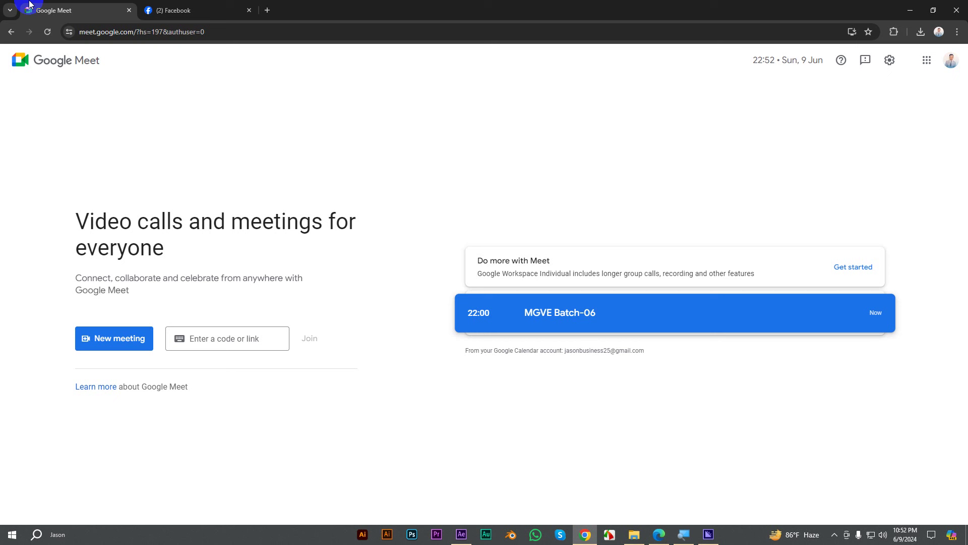
pyautogui.click(137, 339)
pyautogui.click(152, 369)
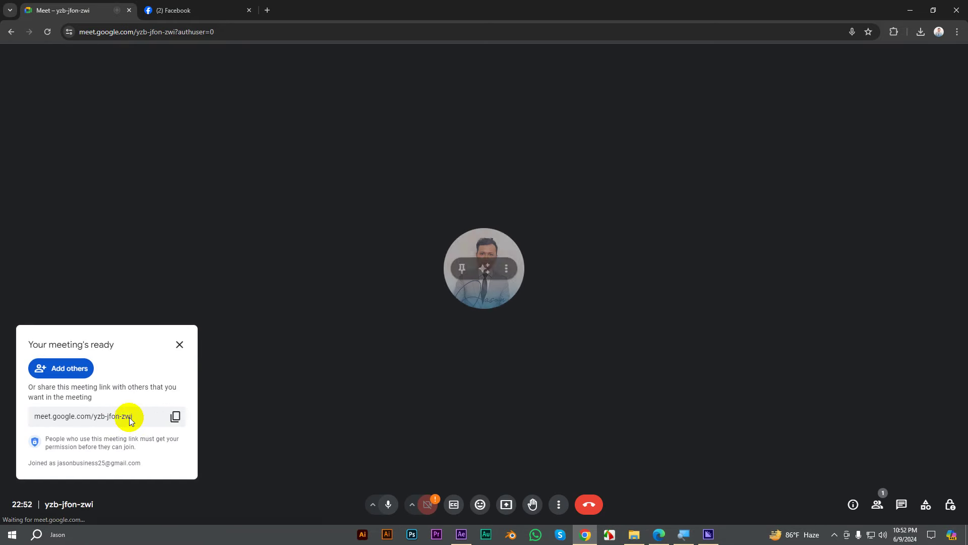
pyautogui.click(180, 346)
pyautogui.click(388, 507)
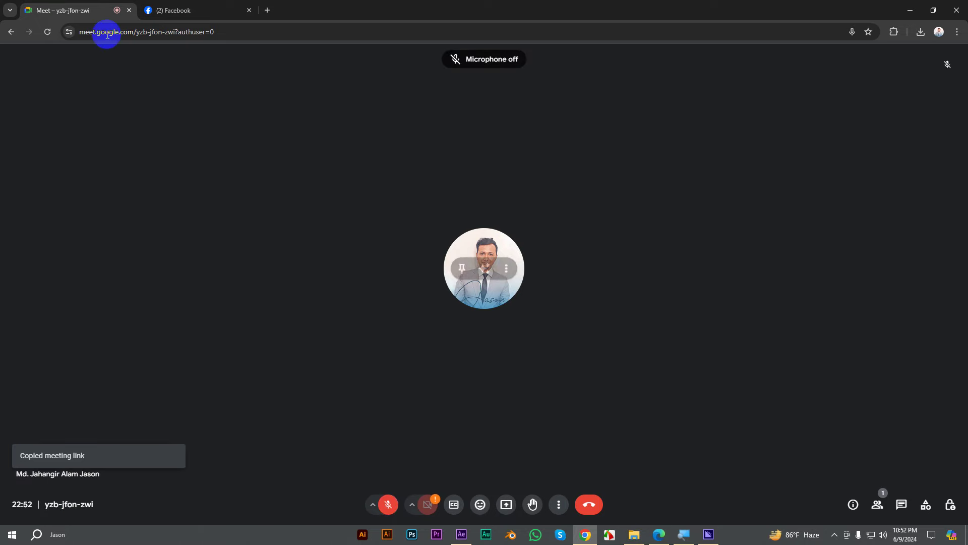
pyautogui.click(164, 9)
# Step: Send the Meet link and '3rd link' in the MGVE Batch-7 Messenger chat
pyautogui.click(894, 58)
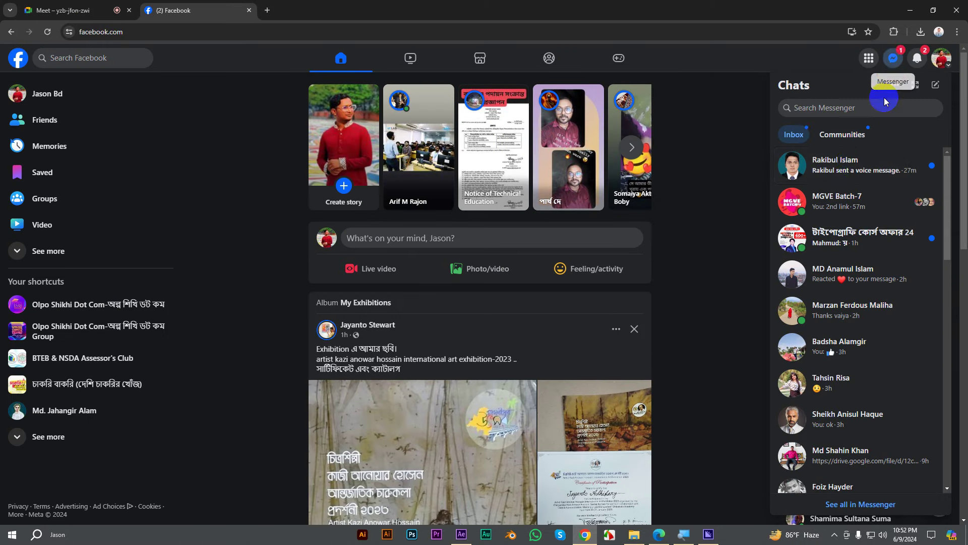
pyautogui.click(844, 208)
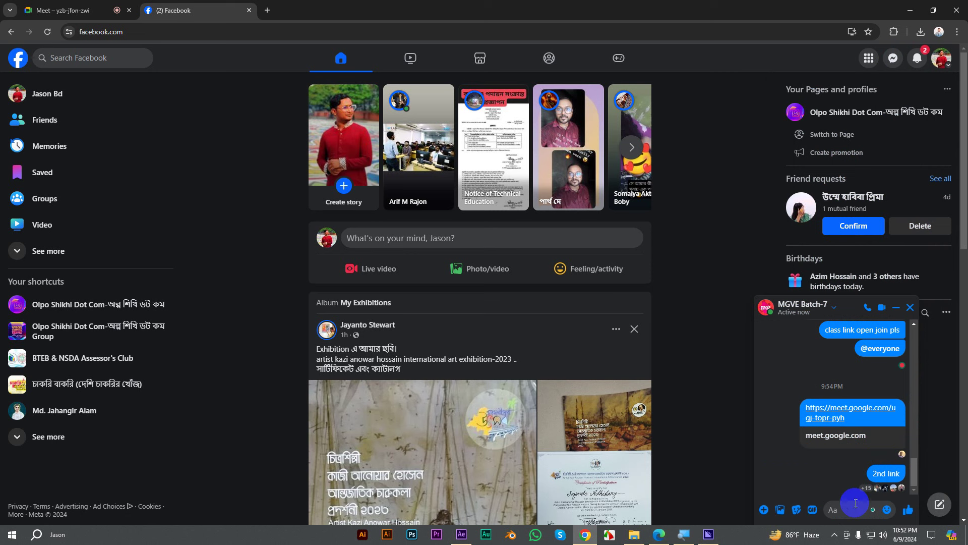
pyautogui.write('https://meet.google.com/yzb-jfon-zwi')
pyautogui.press('Return')
pyautogui.write('3rd ')
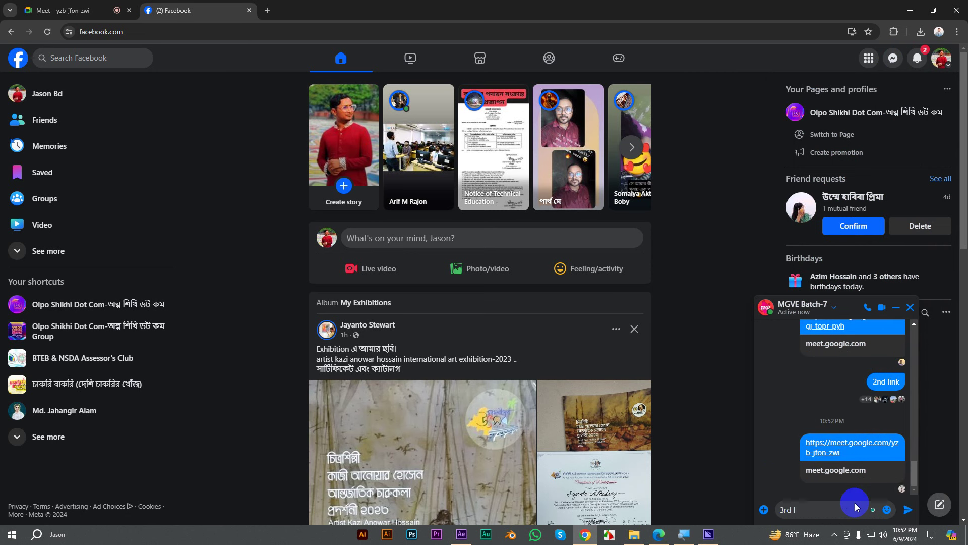
pyautogui.write('link')
pyautogui.press('Return')
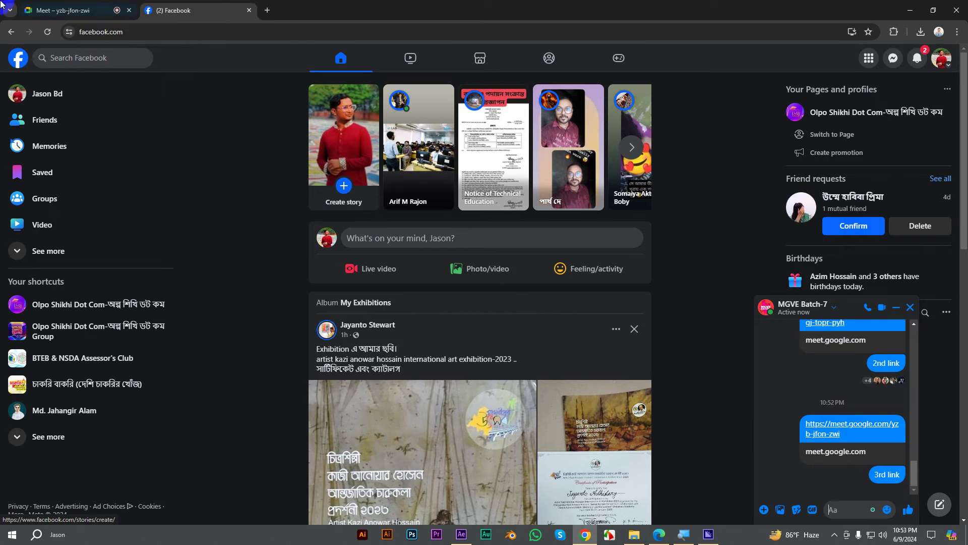
# Step: Back in Meet, choose Admit all for the waiting people
pyautogui.click(61, 10)
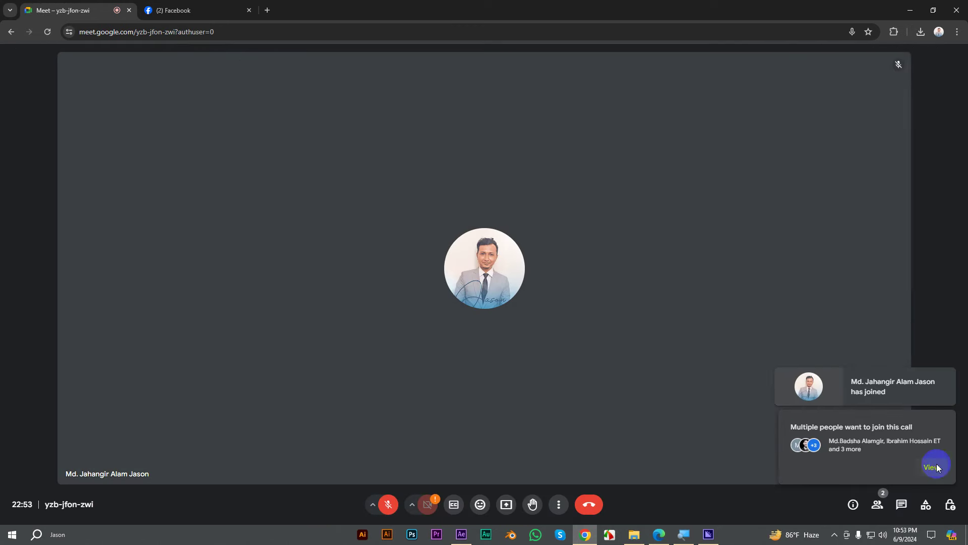
pyautogui.click(932, 467)
pyautogui.click(922, 195)
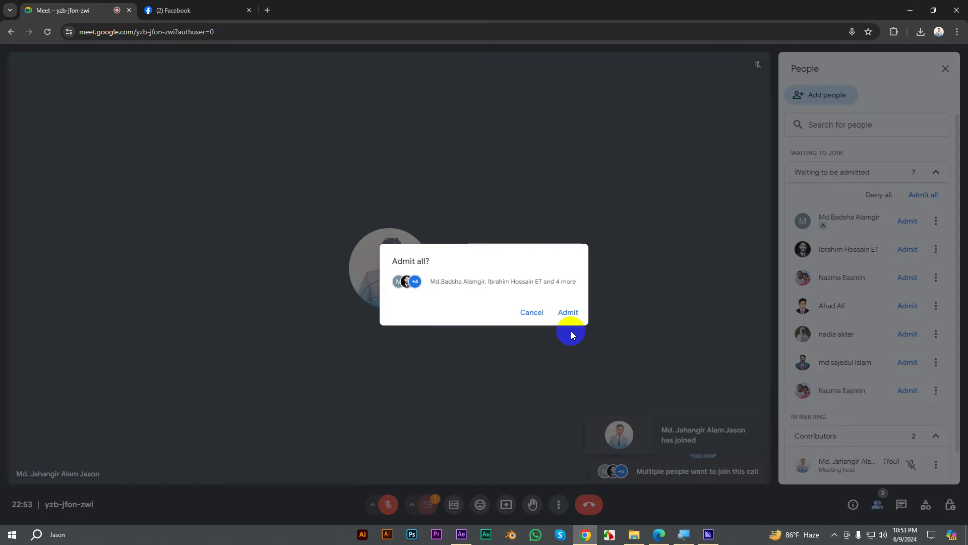
# Step: Confirm admitting everyone, then return to Media Encoder and dismiss the Dynamic Link dialog
pyautogui.click(568, 312)
pyautogui.click(710, 534)
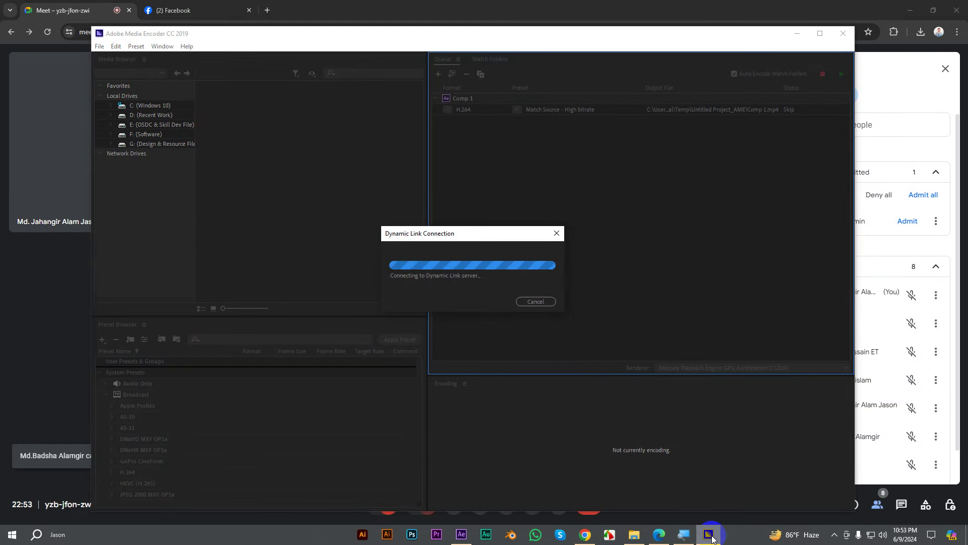
pyautogui.click(541, 301)
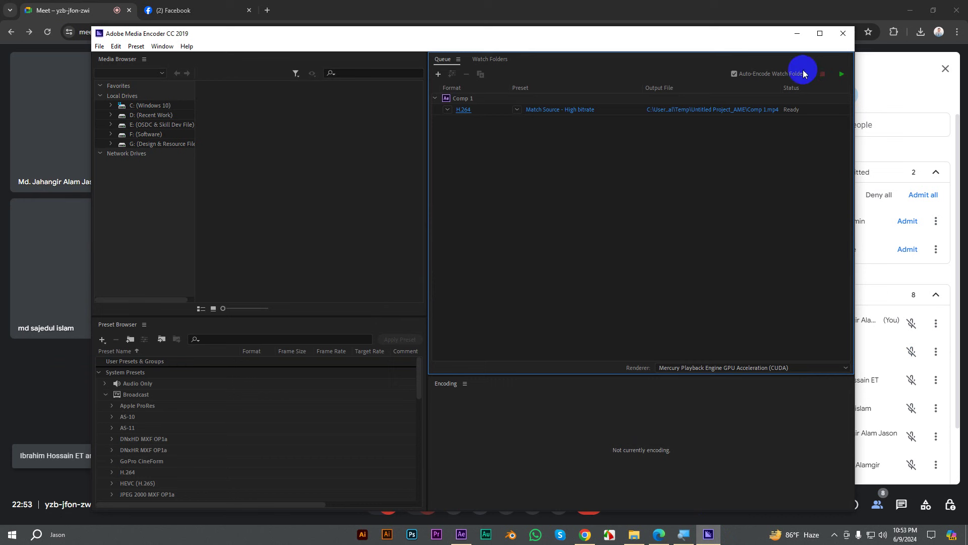
pyautogui.moveTo(797, 33); pyautogui.dragTo(643, 63)
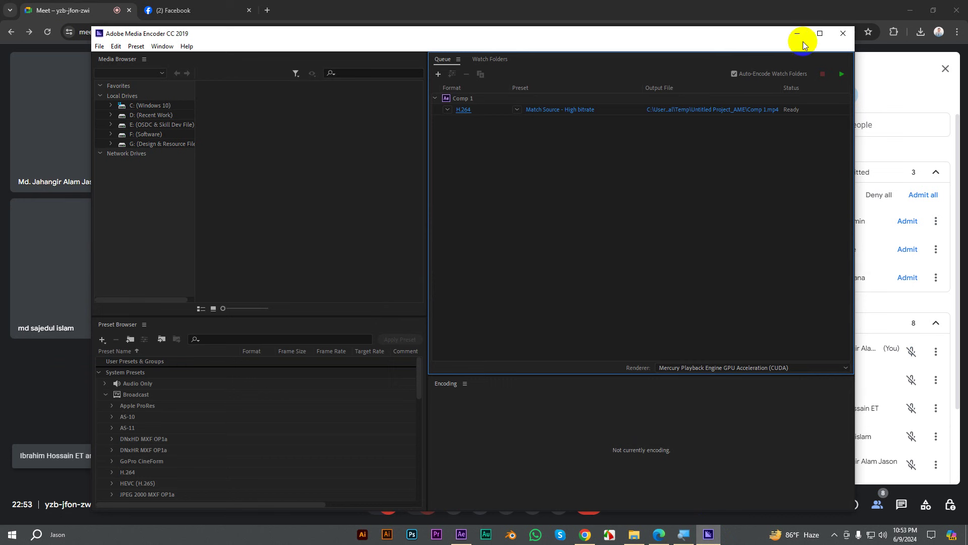
pyautogui.click(463, 110)
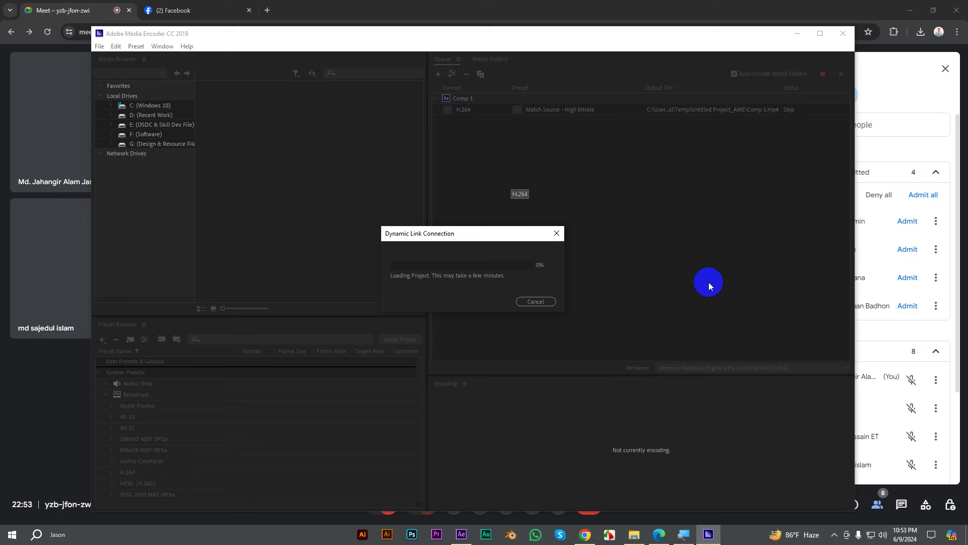
# Step: Cancel the project loading dialog, close Media Encoder, and bring After Effects forward
pyautogui.moveTo(591, 538)
pyautogui.click(555, 232)
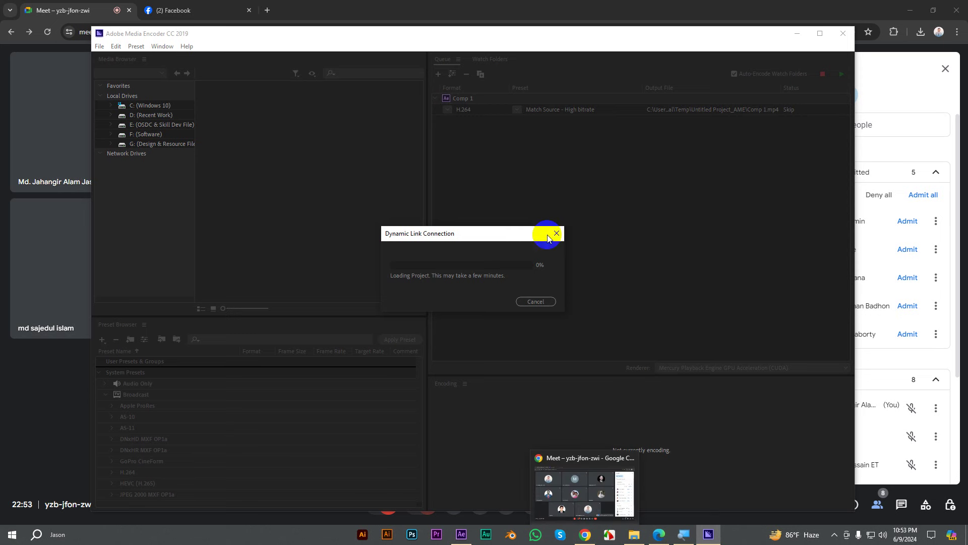
pyautogui.click(844, 35)
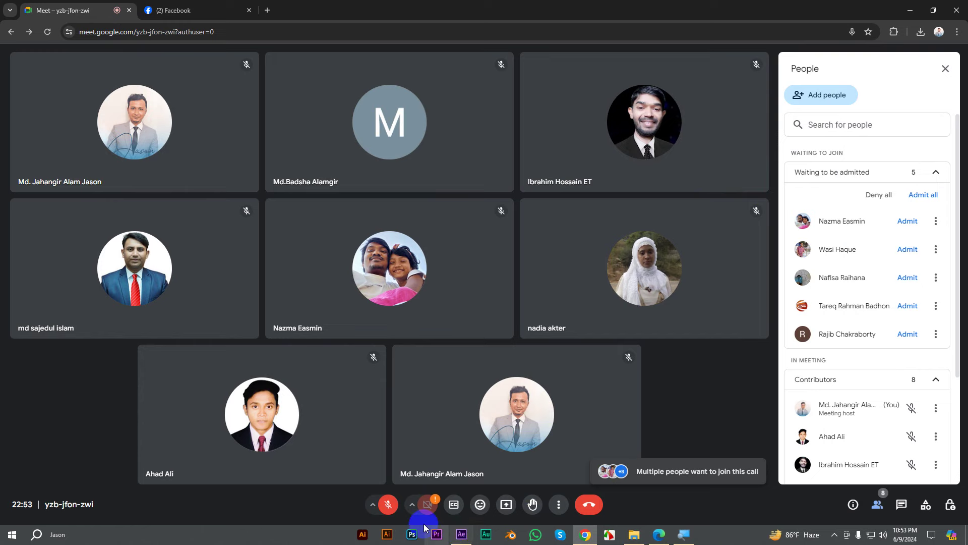
pyautogui.moveTo(453, 536)
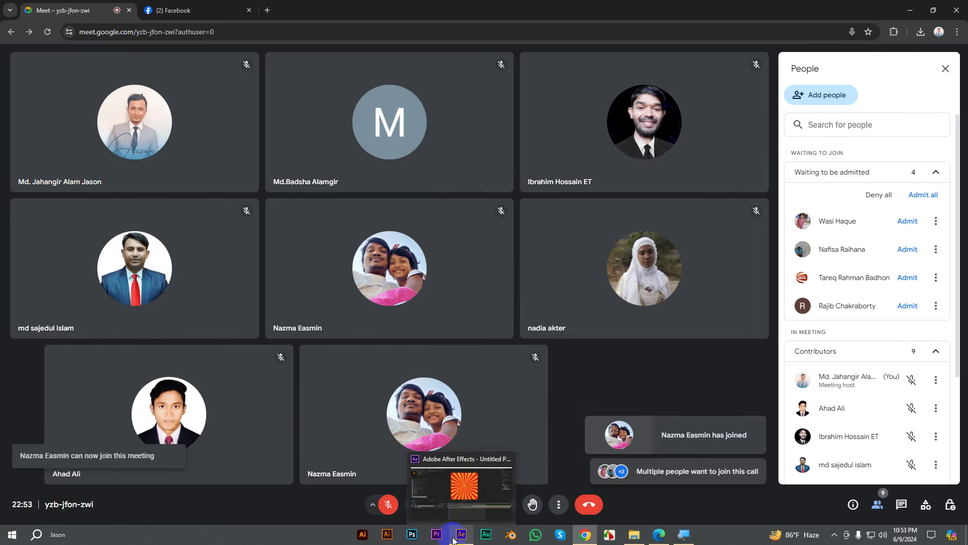
pyautogui.click(456, 536)
# Step: Add Comp 1 to the Media Encoder queue again, cancelling the Save As dialog
pyautogui.click(58, 16)
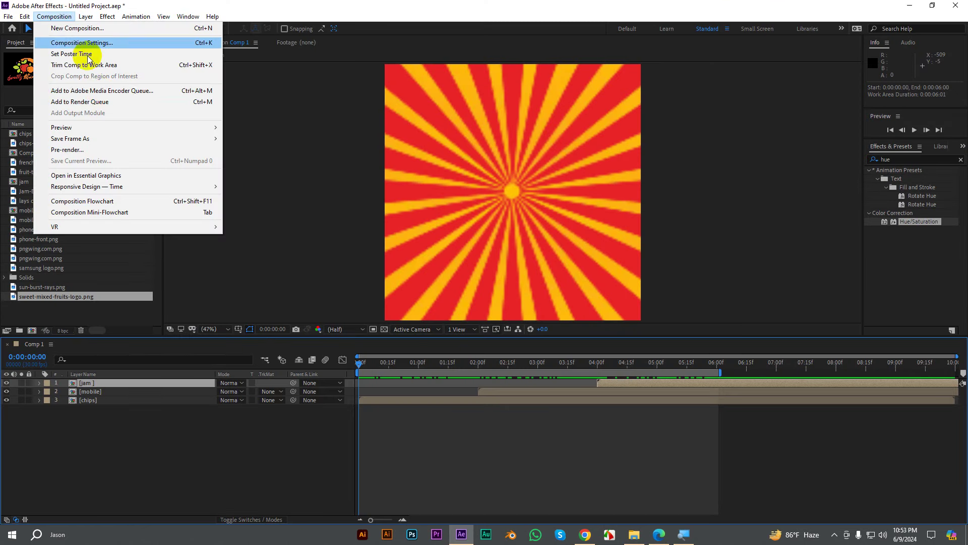
pyautogui.click(107, 90)
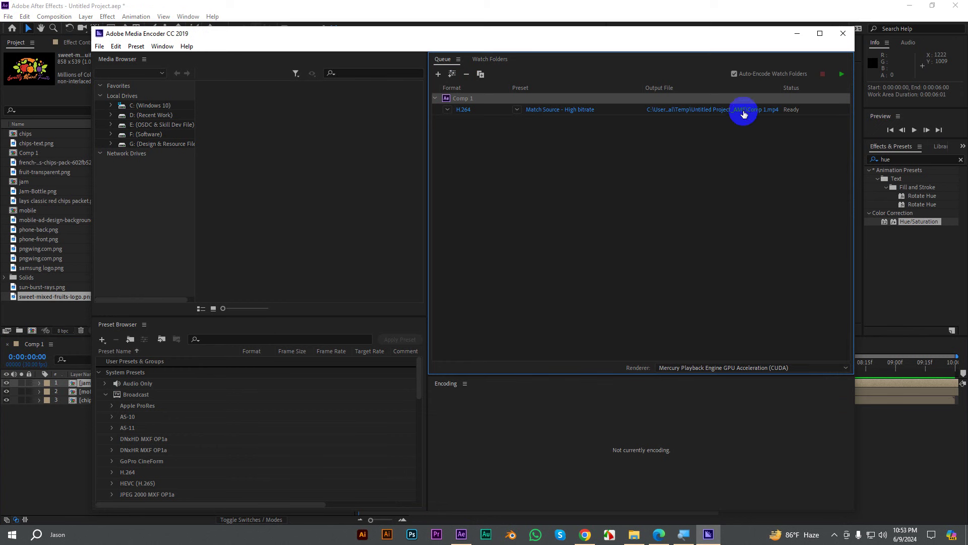
pyautogui.click(740, 110)
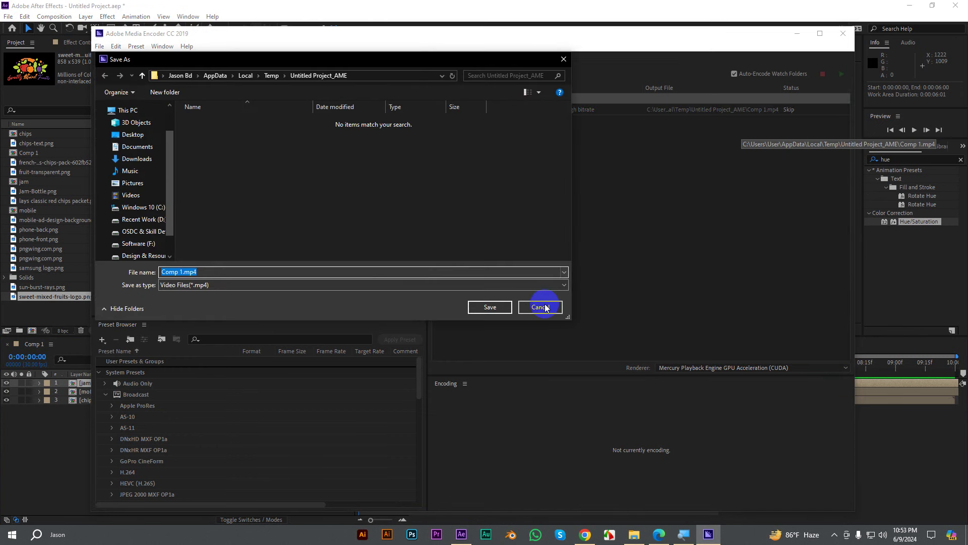
pyautogui.click(542, 305)
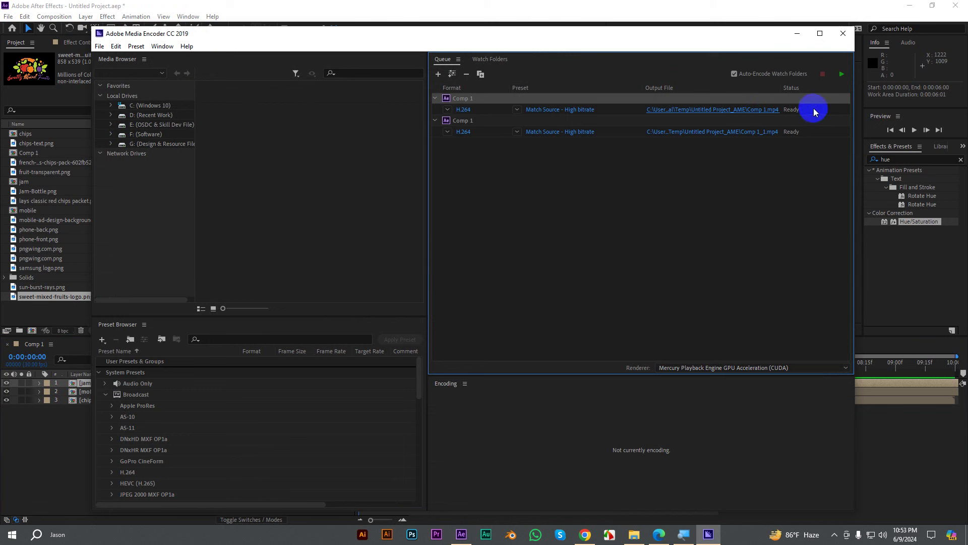
# Step: Remove the first, older Comp 1 H.264 job from the queue
pyautogui.click(493, 110)
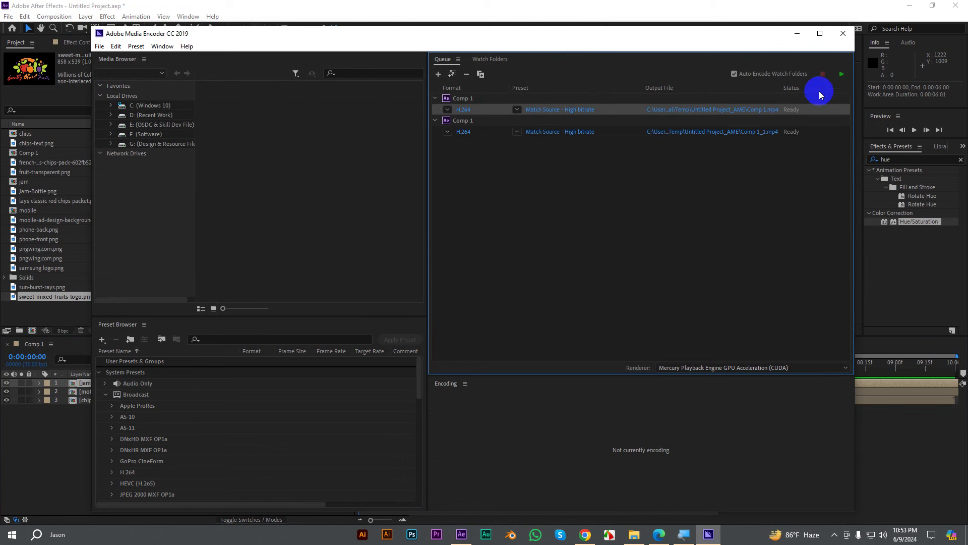
pyautogui.rightClick(484, 109)
pyautogui.click(518, 215)
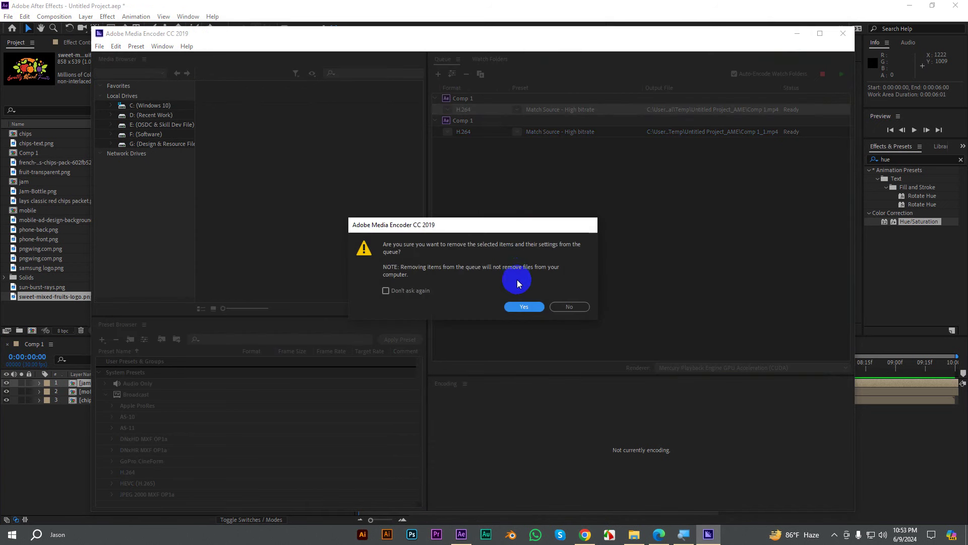
pyautogui.click(521, 305)
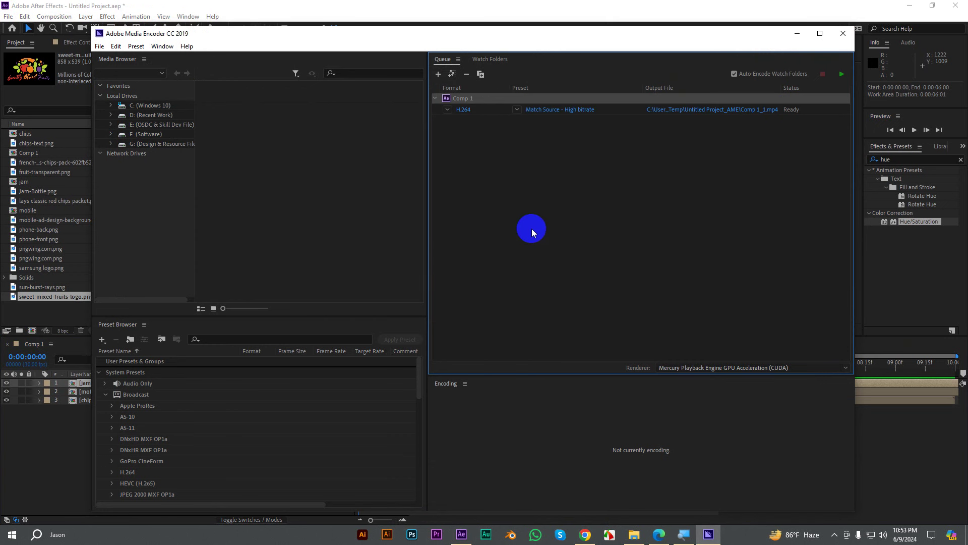
# Step: In the Meet call, unmute the microphone and close the participants list
pyautogui.click(585, 535)
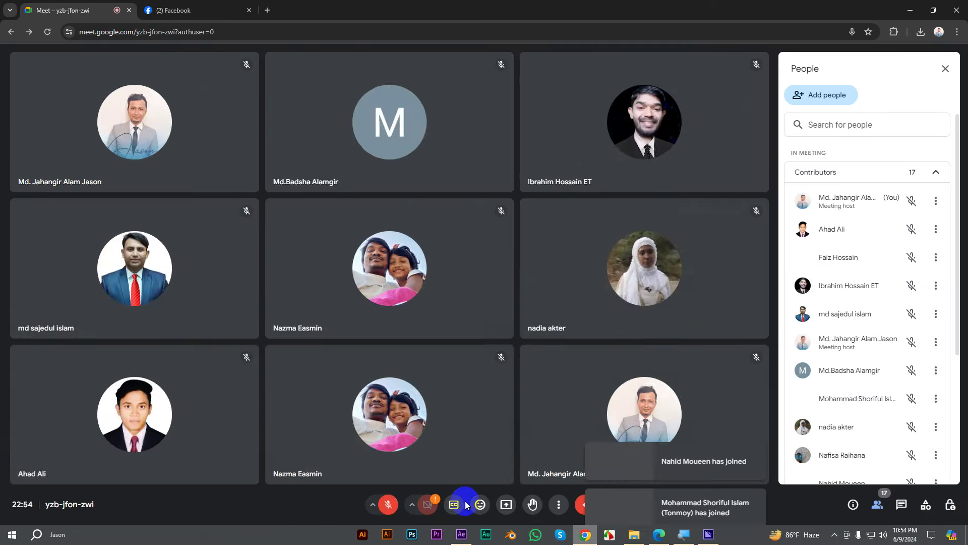
pyautogui.click(388, 504)
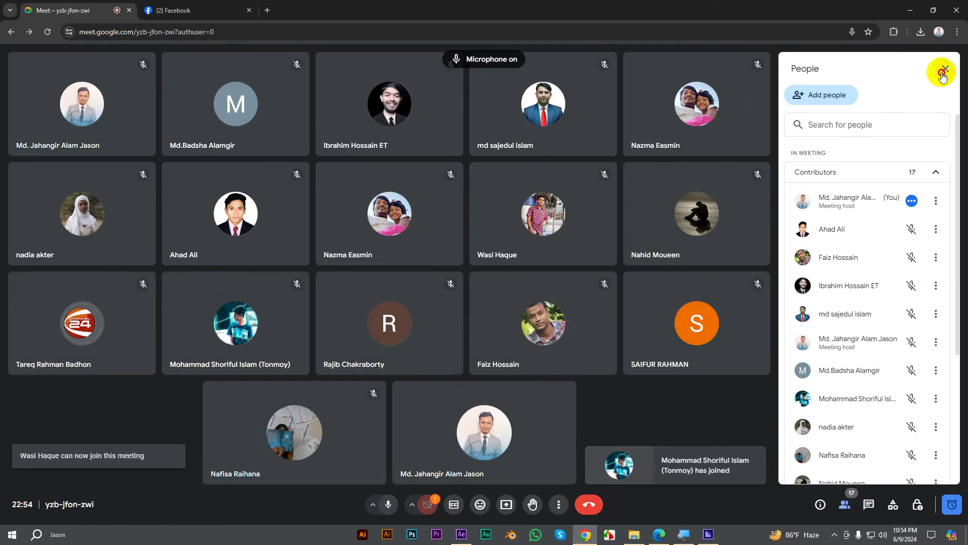
pyautogui.click(943, 71)
# Step: Present the entire screen to the call, then return to Media Encoder
pyautogui.click(506, 505)
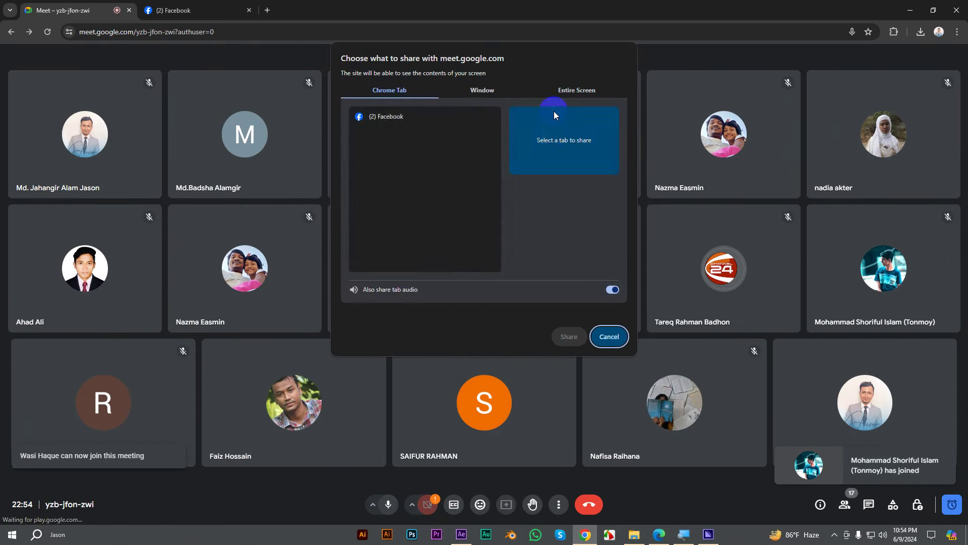
pyautogui.click(575, 90)
pyautogui.click(447, 164)
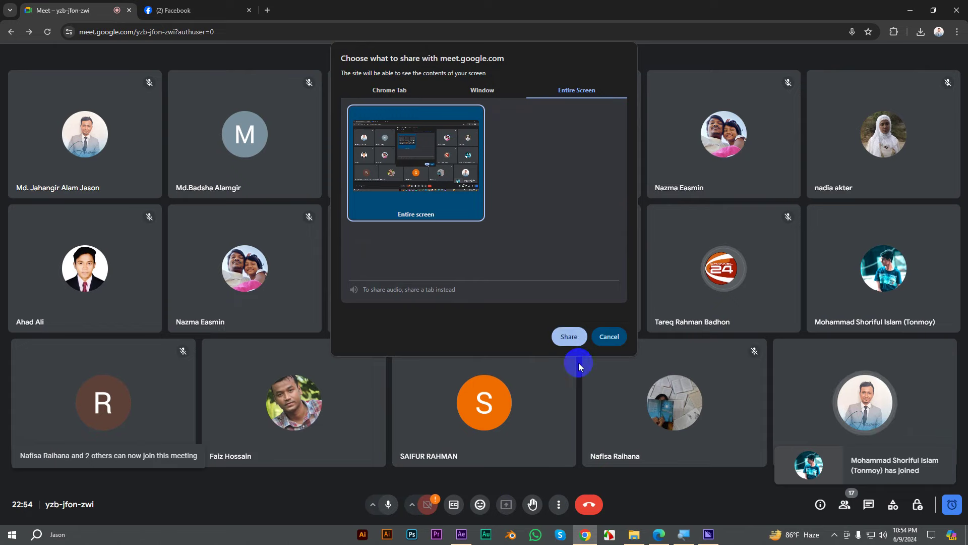
pyautogui.click(570, 338)
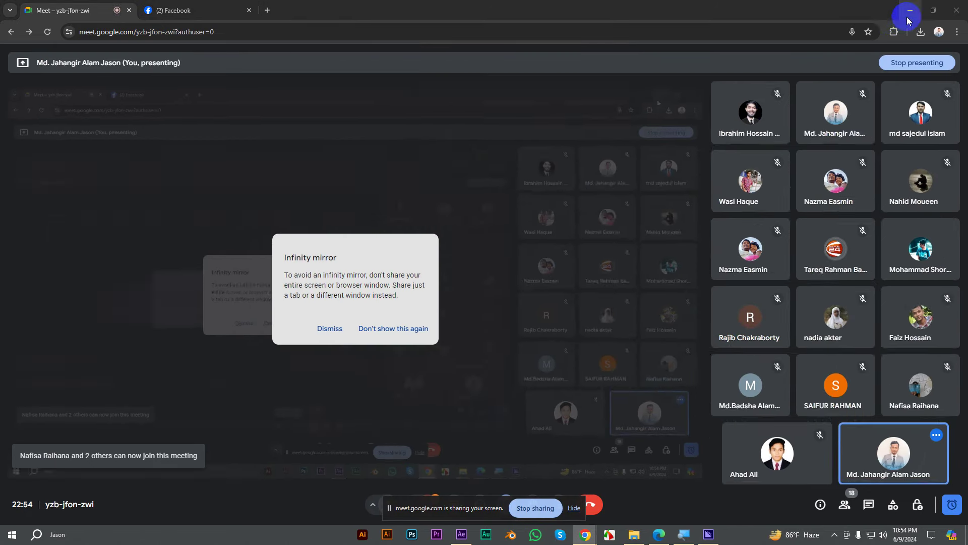
pyautogui.click(910, 11)
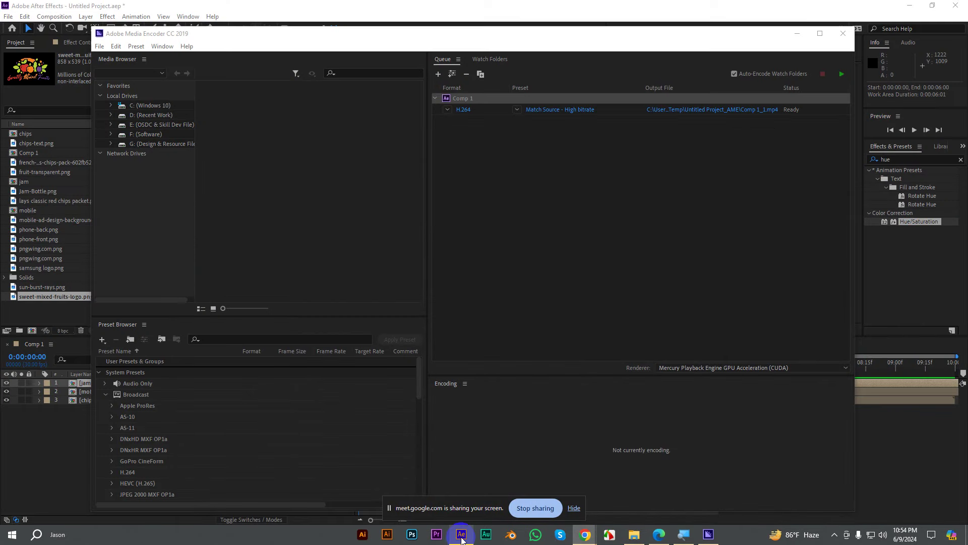
# Step: Point Comp 1's output location to D:\MGVE Batch-07\Edit File\Render
pyautogui.click(574, 508)
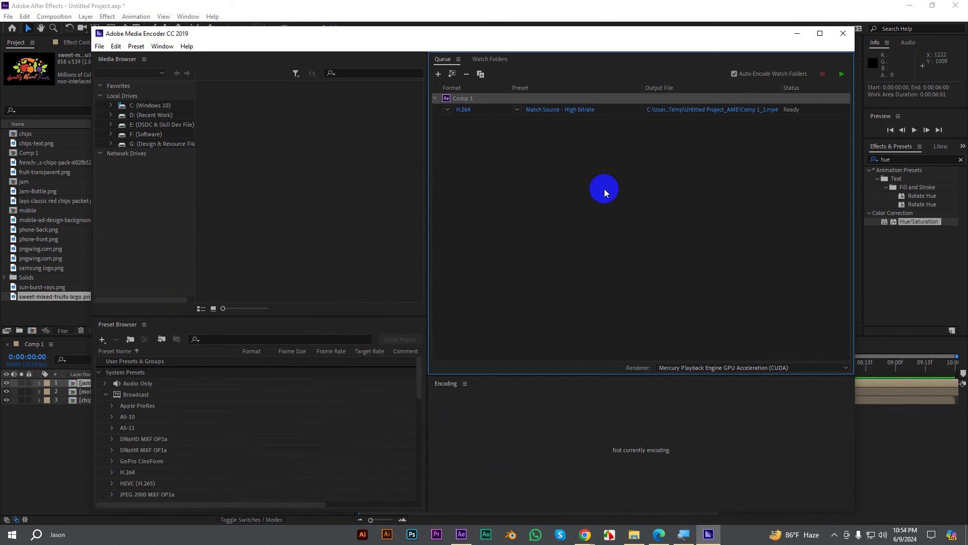
pyautogui.click(707, 110)
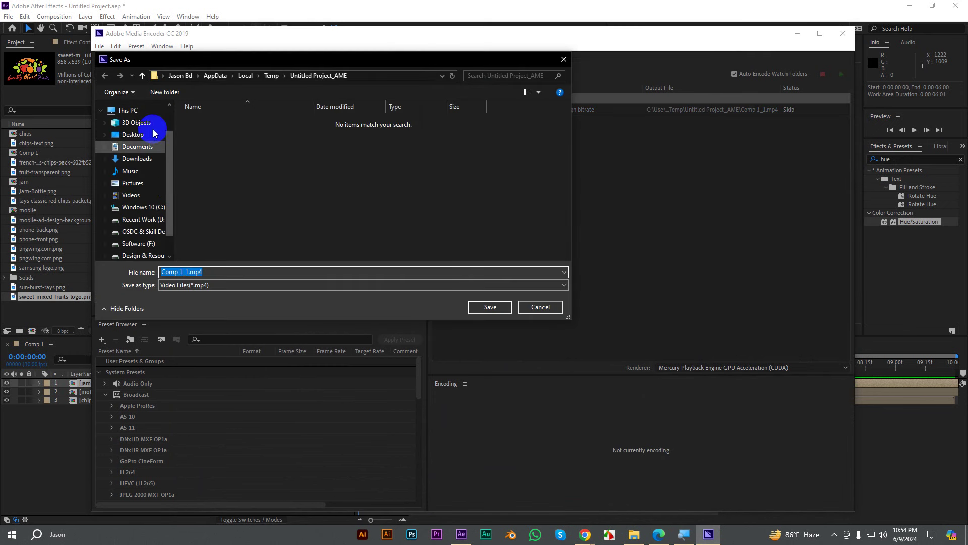
pyautogui.click(142, 76)
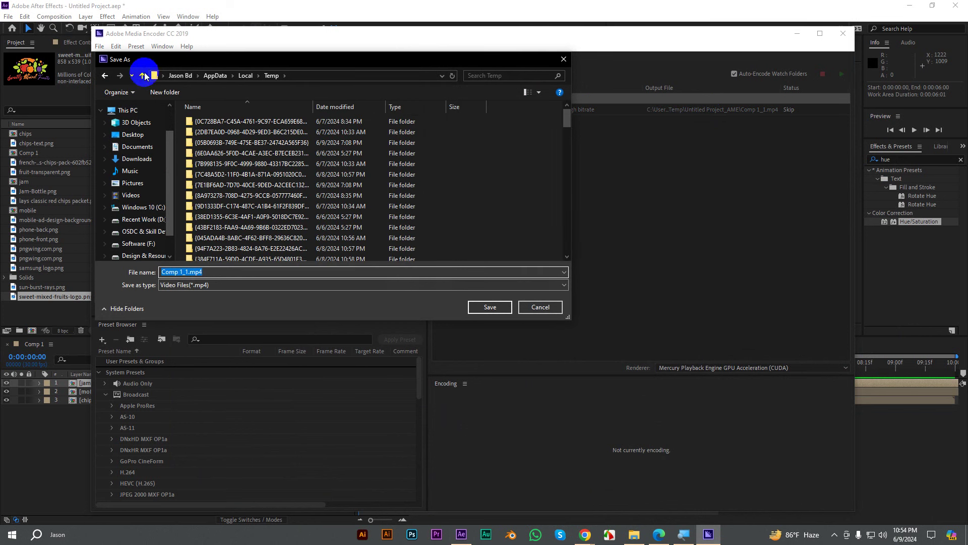
pyautogui.click(143, 76)
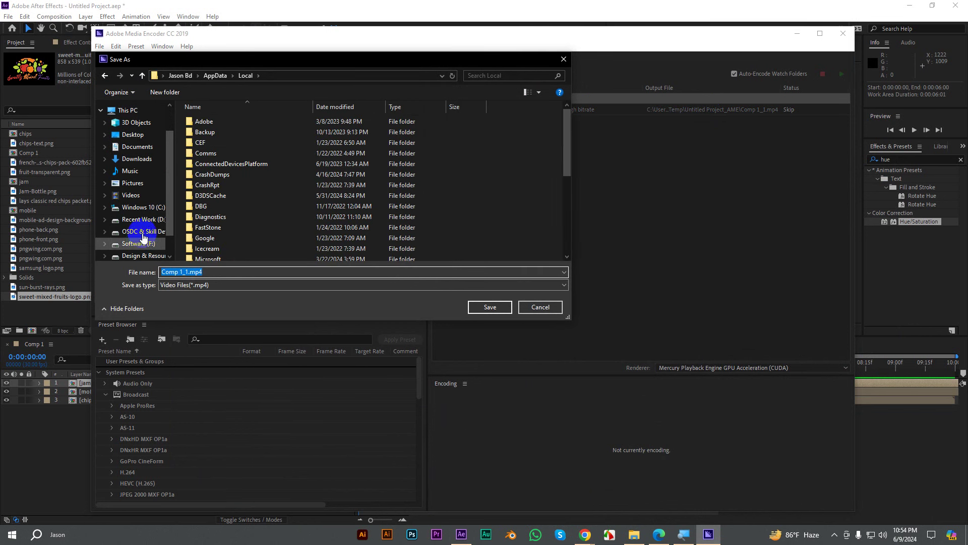
pyautogui.click(142, 219)
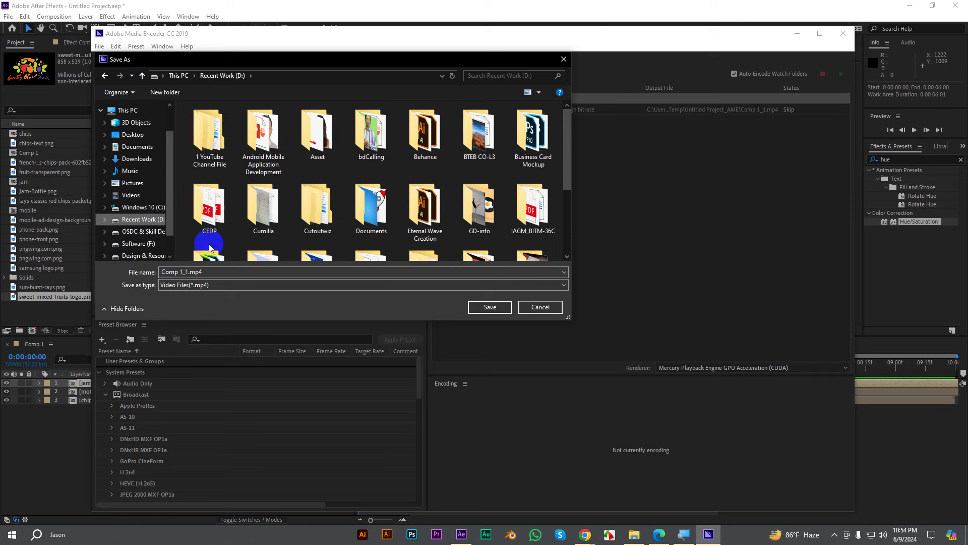
pyautogui.scroll(-1, 210, 246)
pyautogui.doubleClick(260, 233)
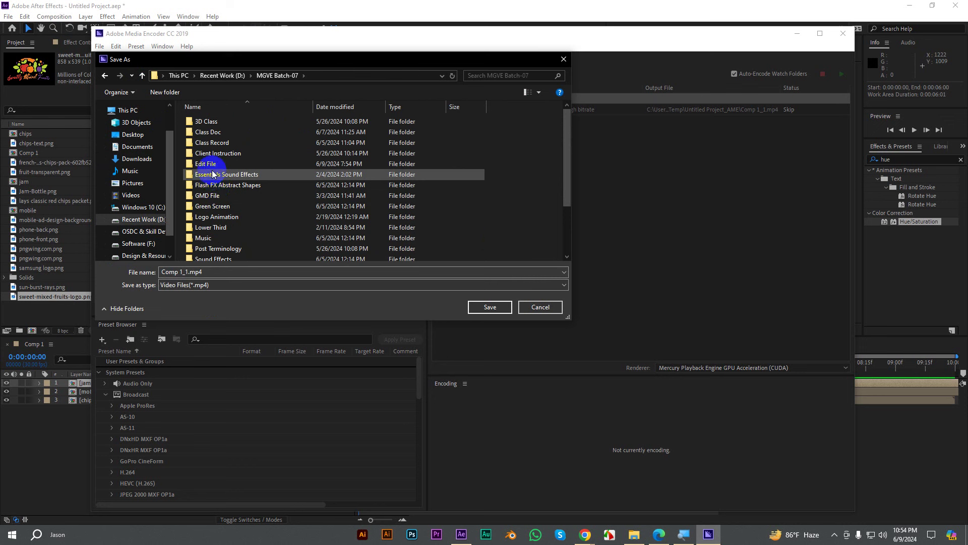
pyautogui.doubleClick(212, 164)
pyautogui.doubleClick(207, 174)
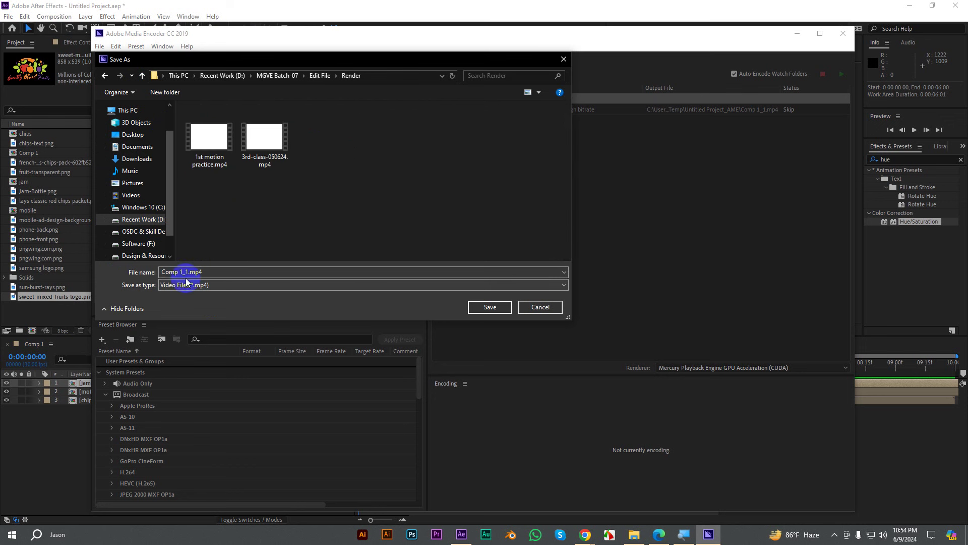
# Step: Name the output ad design.mp4, save it, and start the render queue
pyautogui.tripleClick(187, 271)
pyautogui.moveTo(188, 271); pyautogui.dragTo(69, 271)
pyautogui.write('ad design')
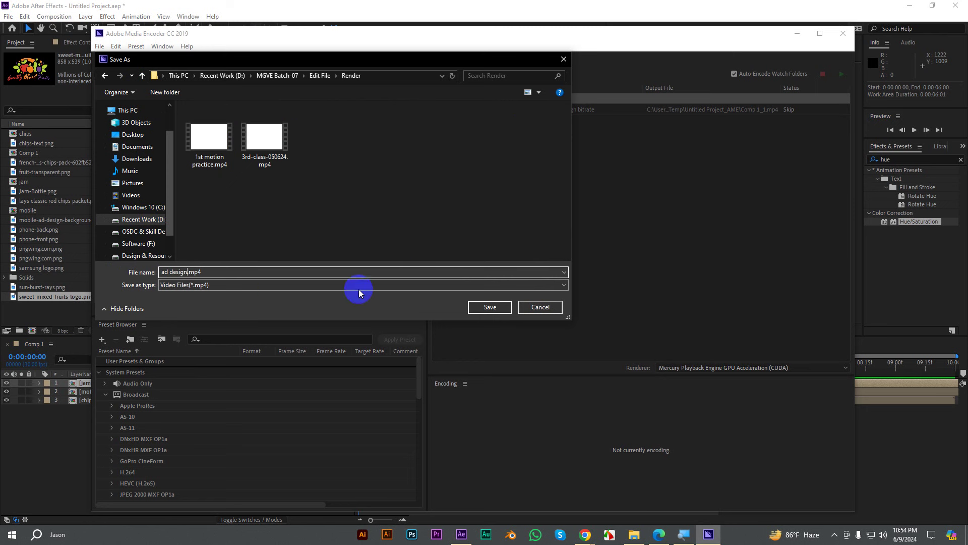
pyautogui.click(469, 309)
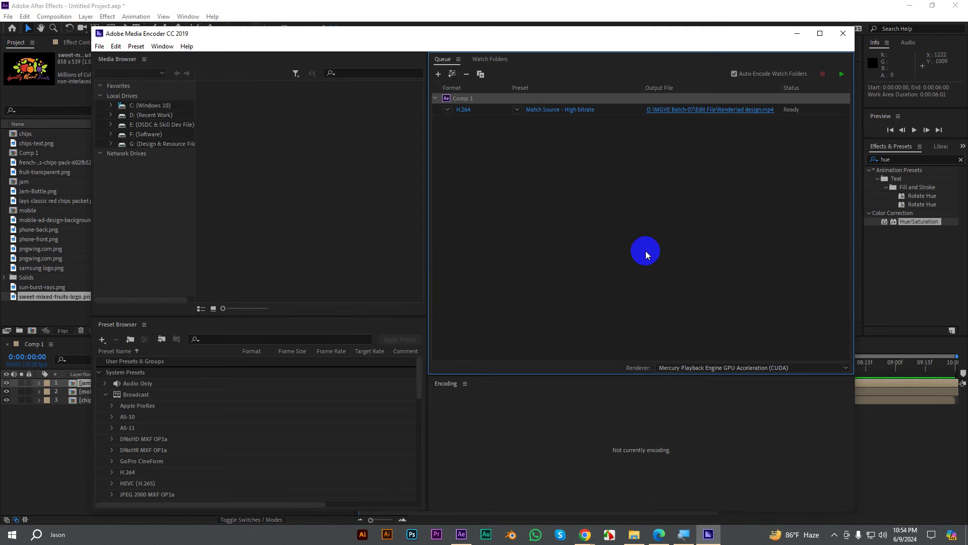
pyautogui.click(841, 74)
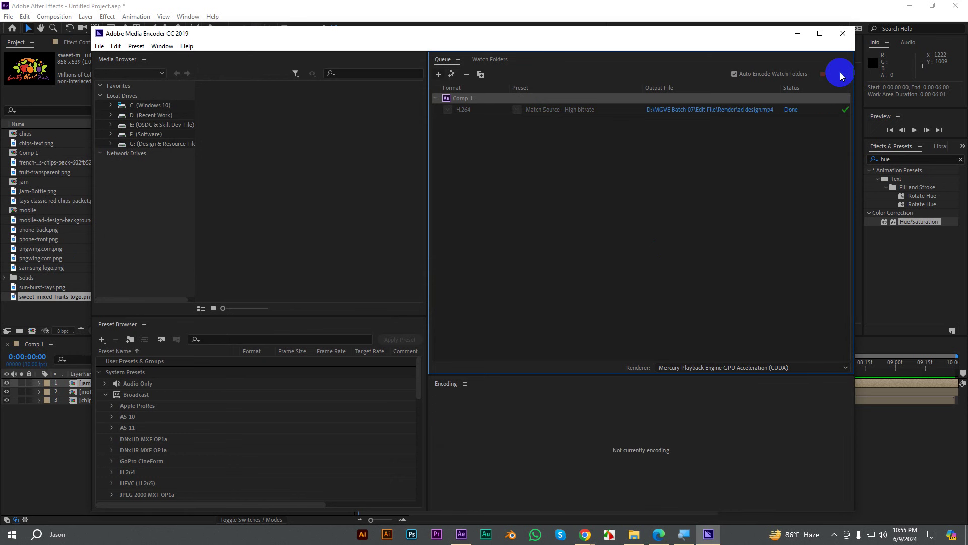
# Step: Open the Render folder and view ad design.mp4's Properties, showing a 6.53 MB MP4
pyautogui.click(634, 534)
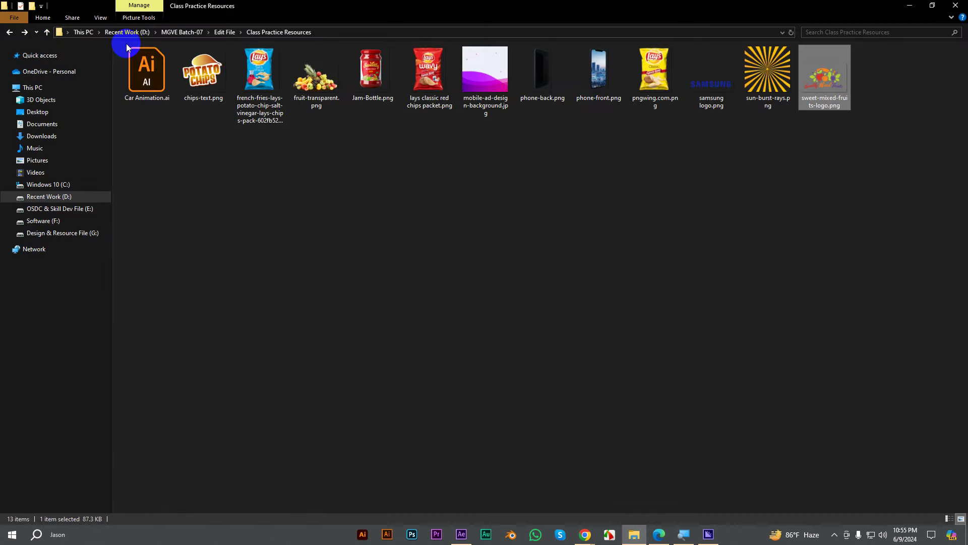
pyautogui.click(46, 34)
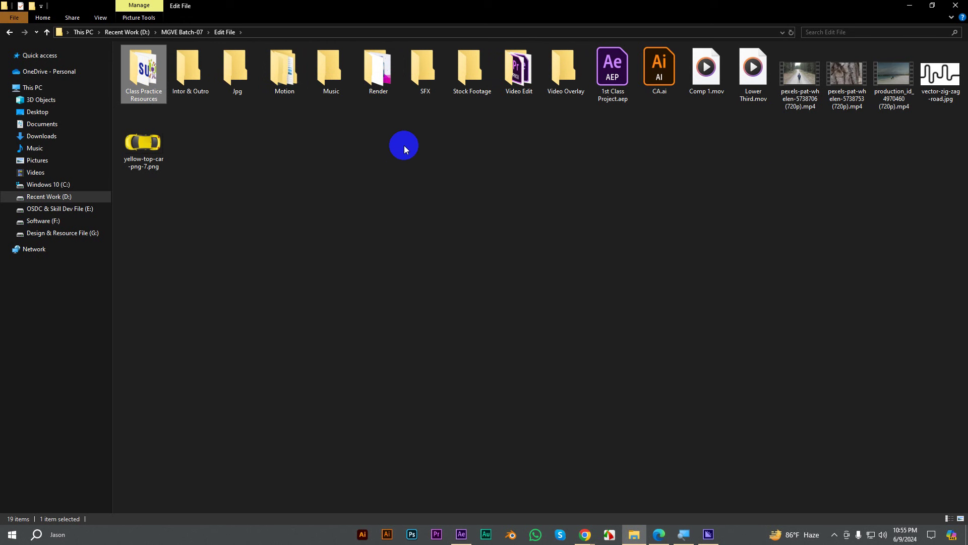
pyautogui.doubleClick(374, 81)
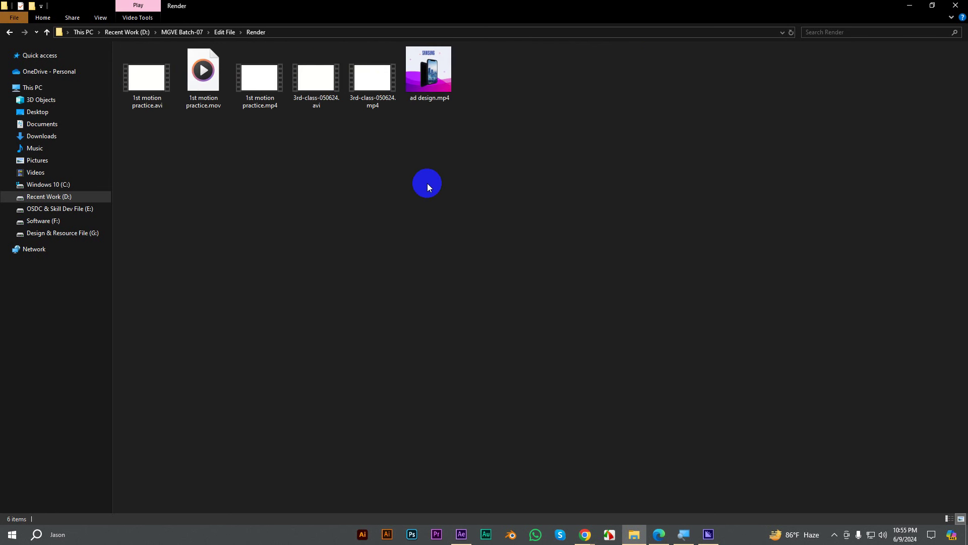
pyautogui.rightClick(417, 78)
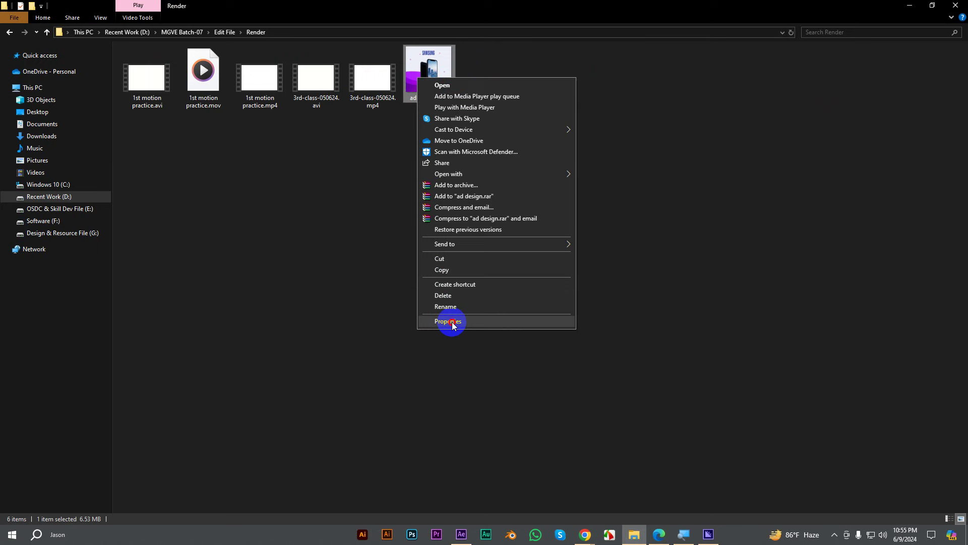
pyautogui.click(452, 323)
pyautogui.click(534, 325)
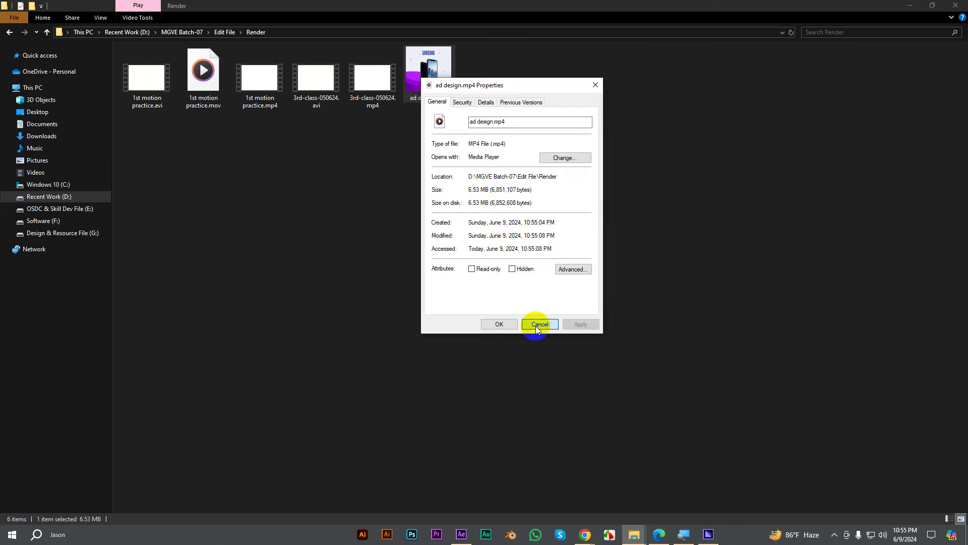
# Step: Play ad design.mp4 through its chips, Samsung and jam ads, then close Media Player
pyautogui.doubleClick(423, 62)
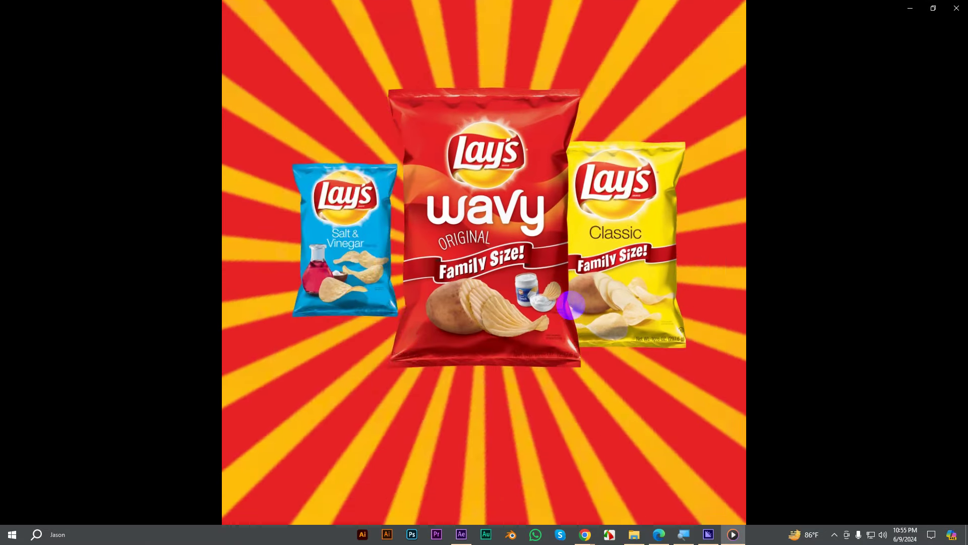
pyautogui.doubleClick(571, 305)
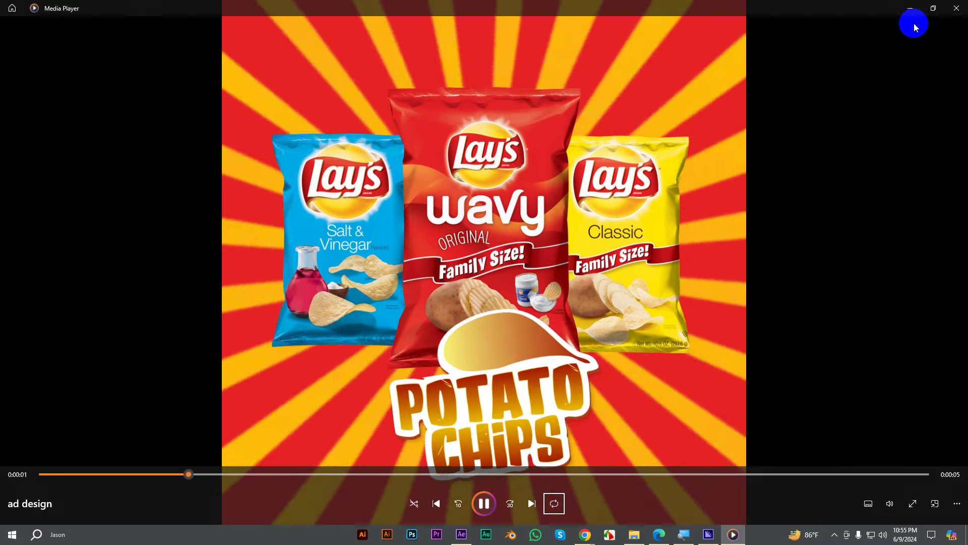
pyautogui.click(957, 6)
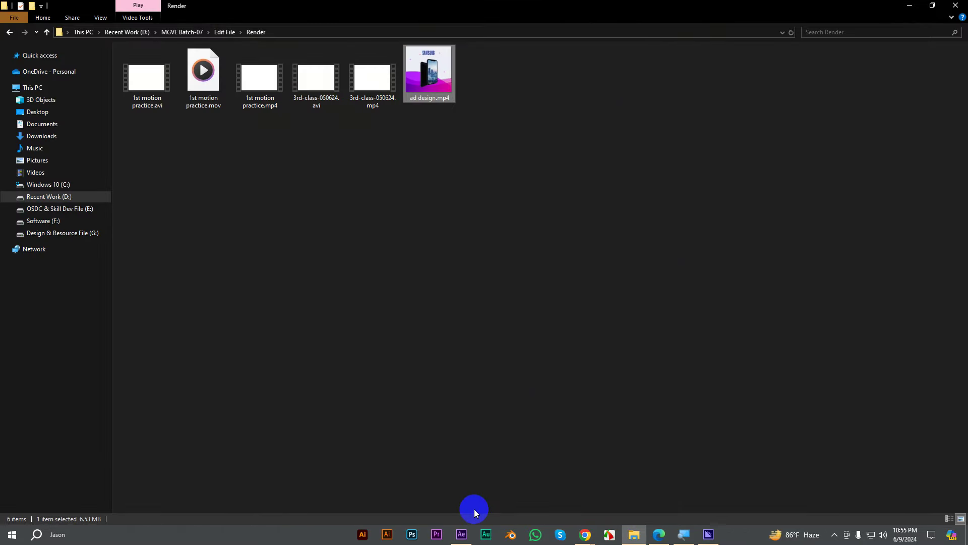
# Step: Bring After Effects back and scrub Comp 1 to its start on the sunburst scene
pyautogui.click(462, 534)
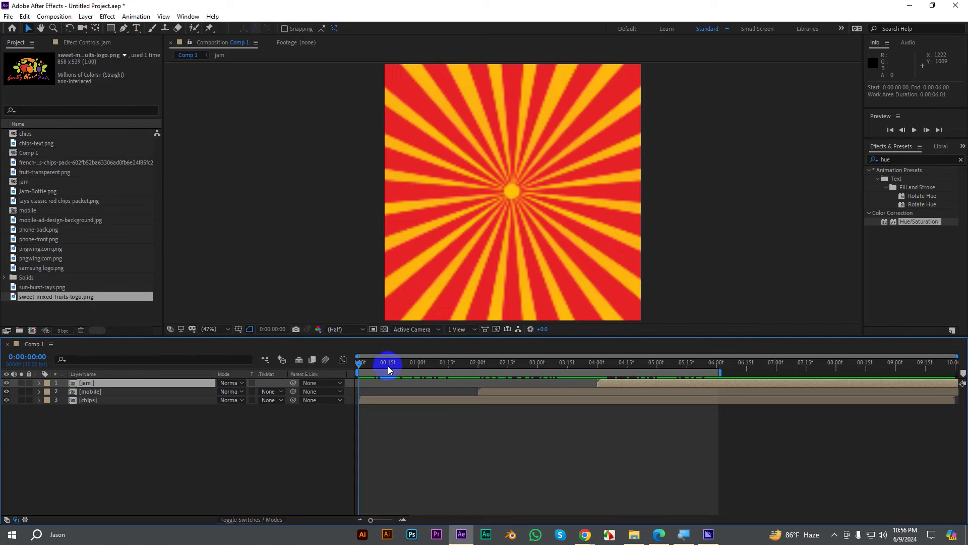
pyautogui.moveTo(361, 367); pyautogui.dragTo(351, 382)
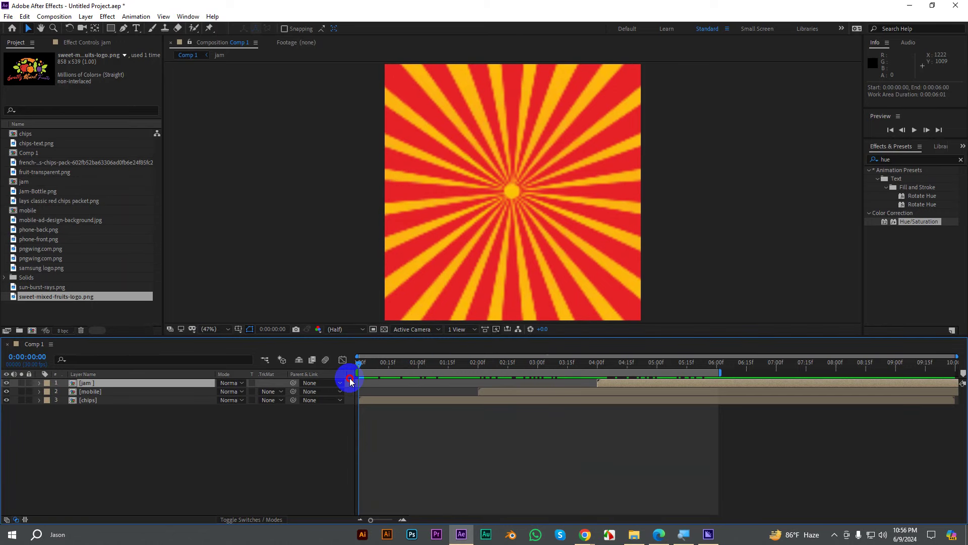
pyautogui.click(911, 535)
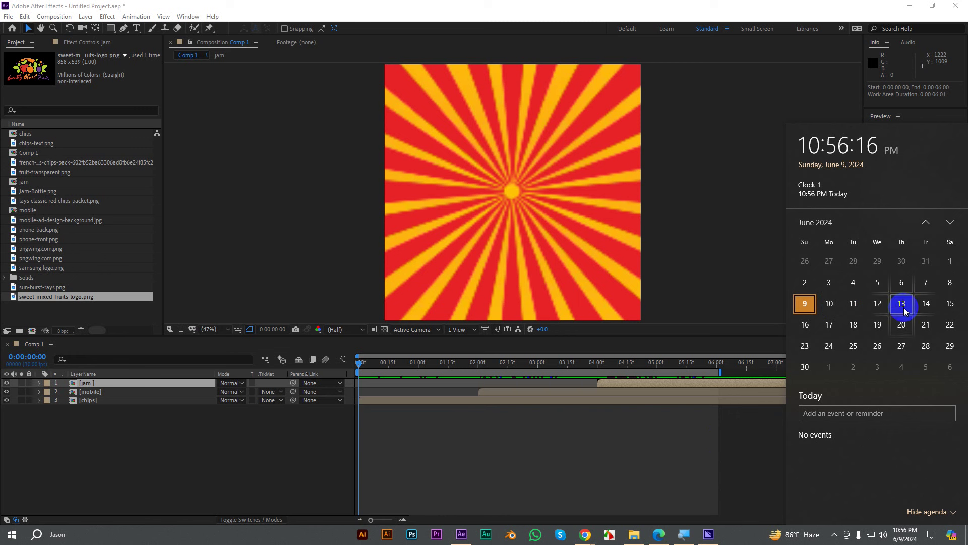
pyautogui.click(769, 459)
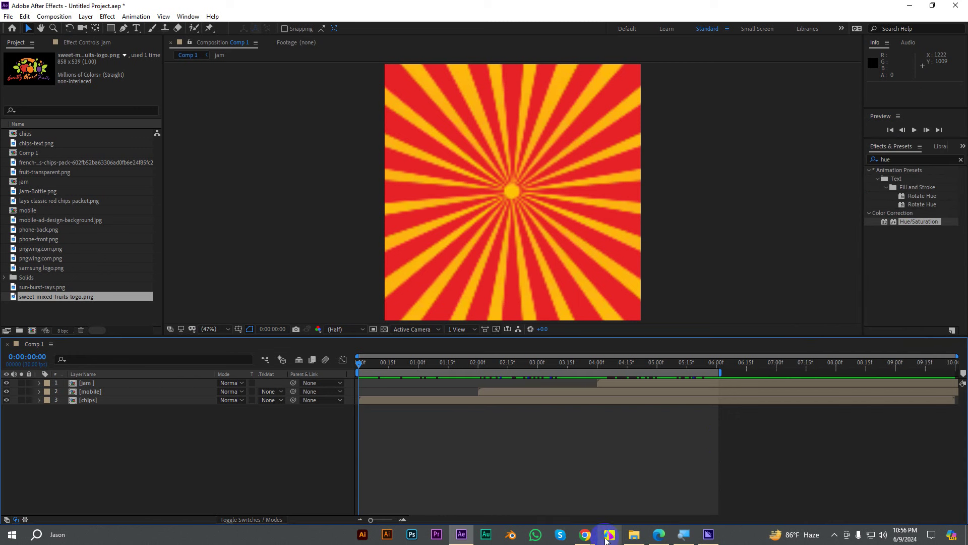
# Step: Scrub Comp 1 through the Lay's chips scene to the Samsung mobile ad at 0:00:03:20
pyautogui.click(463, 536)
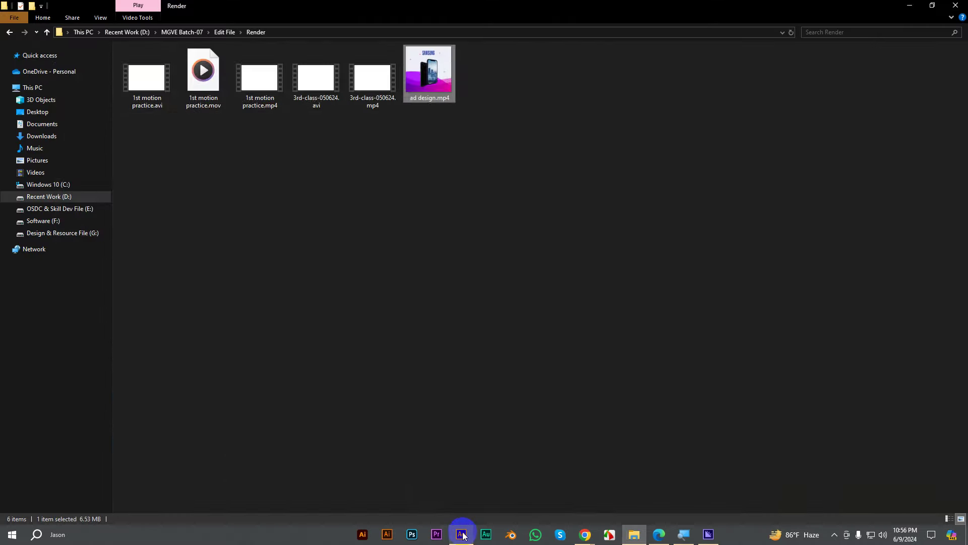
pyautogui.click(462, 536)
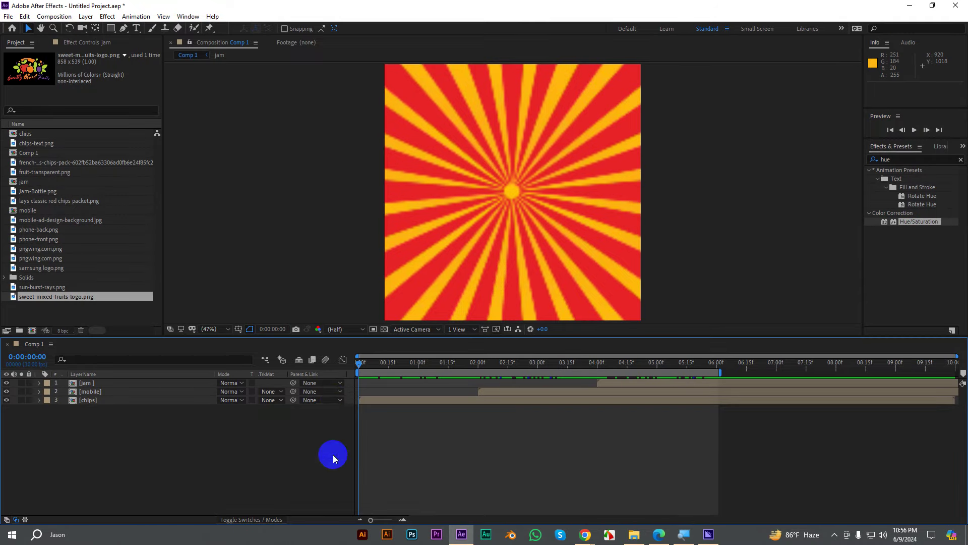
pyautogui.moveTo(359, 370); pyautogui.dragTo(413, 372)
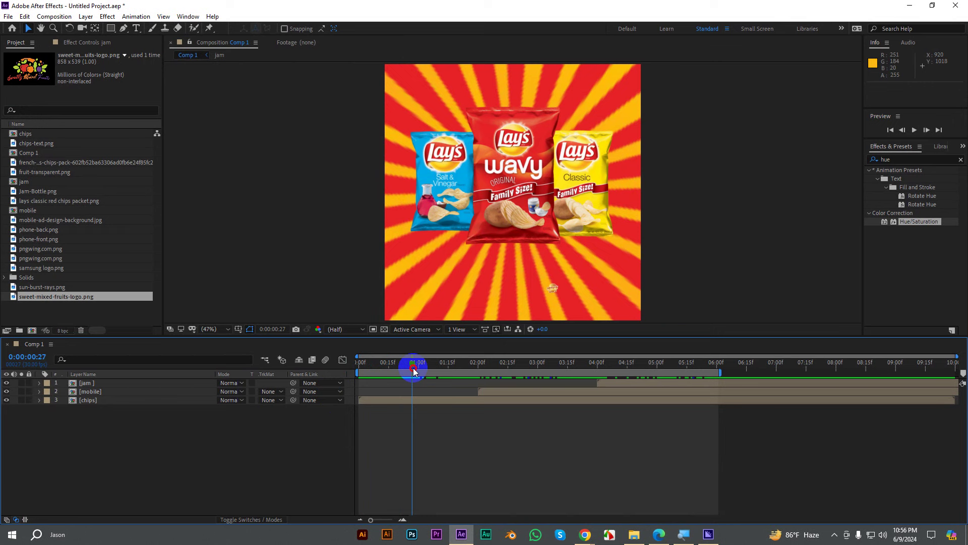
pyautogui.moveTo(414, 372)
pyautogui.mouseDown()
pyautogui.moveTo(528, 366)
pyautogui.moveTo(578, 389)
pyautogui.mouseUp()
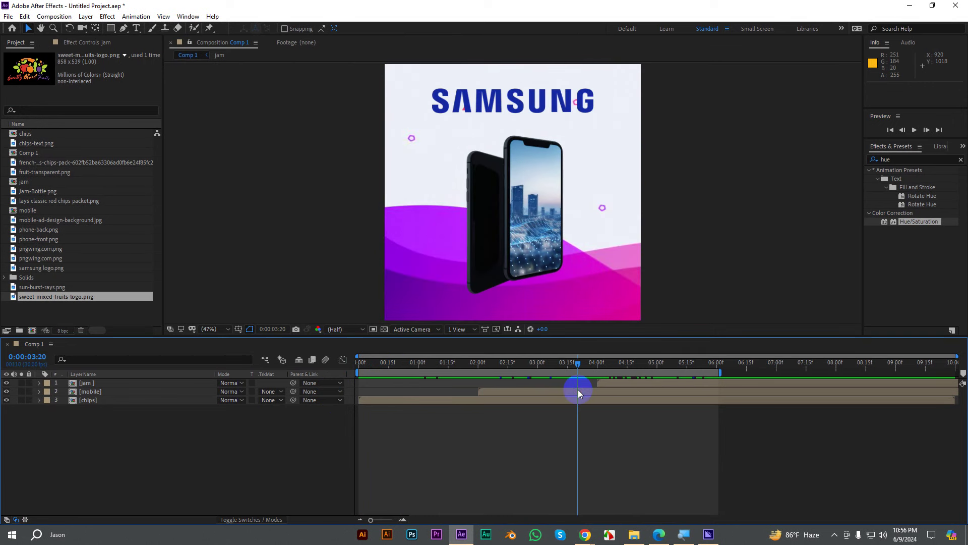